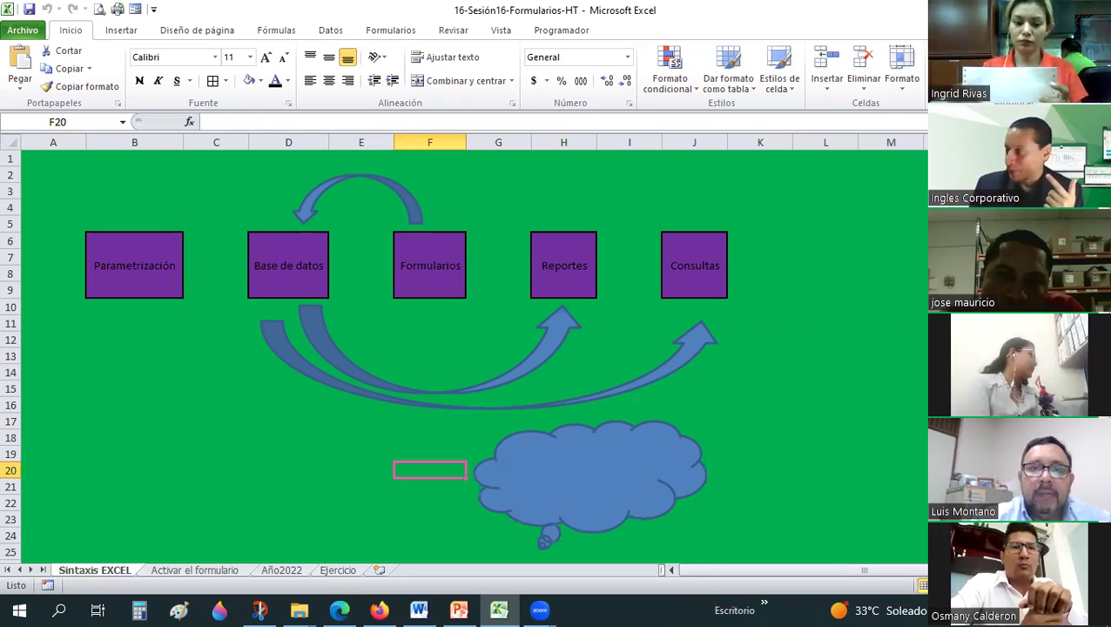
Step: Switch to the 16-Sesión12-HerramienaformulariosenEXCEL workbook window, showing the Lógica de BD EXCEL sheet in Protected View
key(alt+Tab)
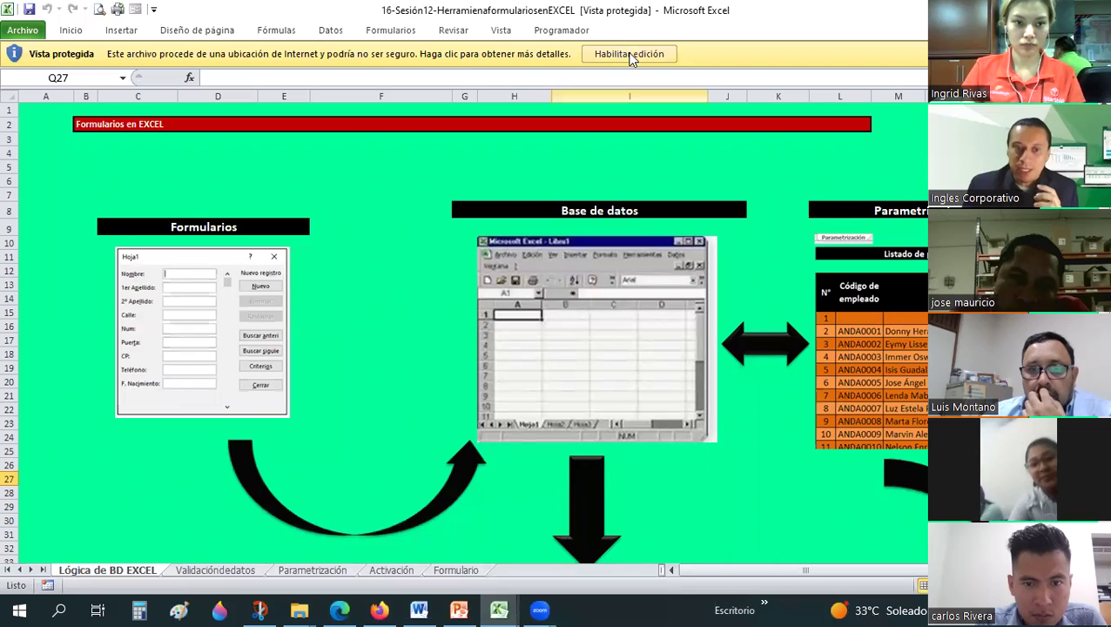
Step: Enable editing on the Protected View workbook and activate its Lógica de BD EXCEL sheet
click(630, 54)
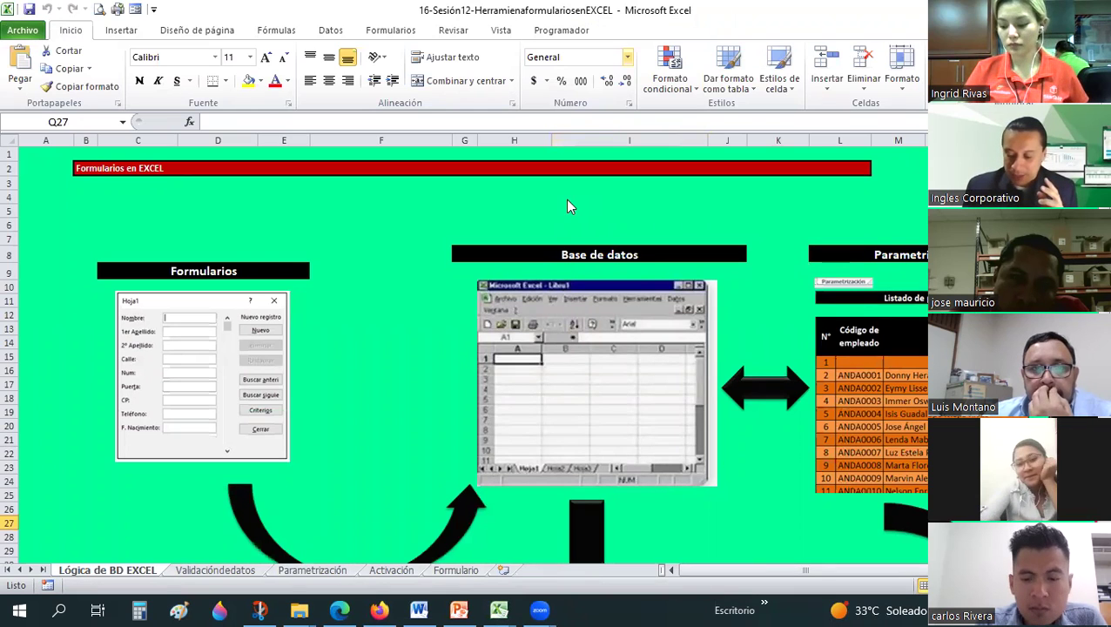
click(566, 200)
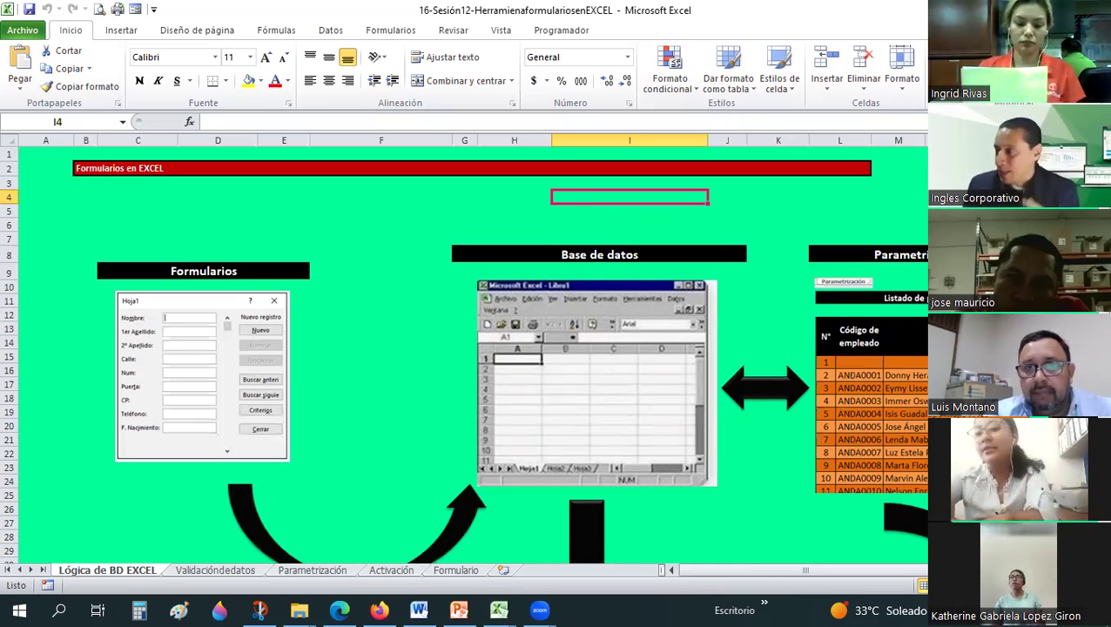
click(380, 254)
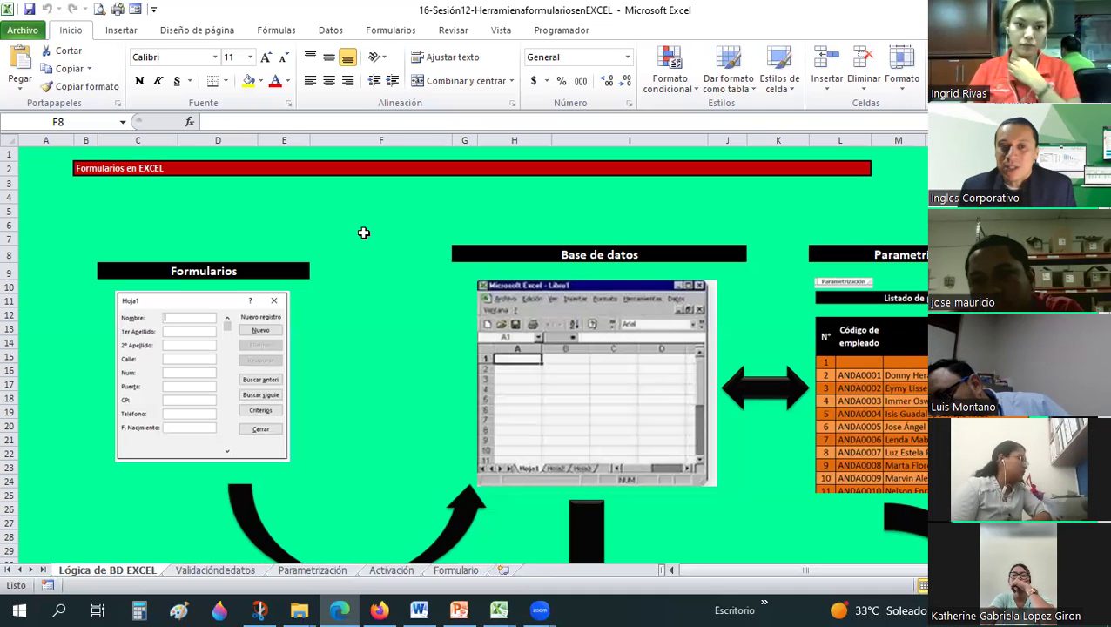
click(401, 309)
scroll(401, 310, down, 1)
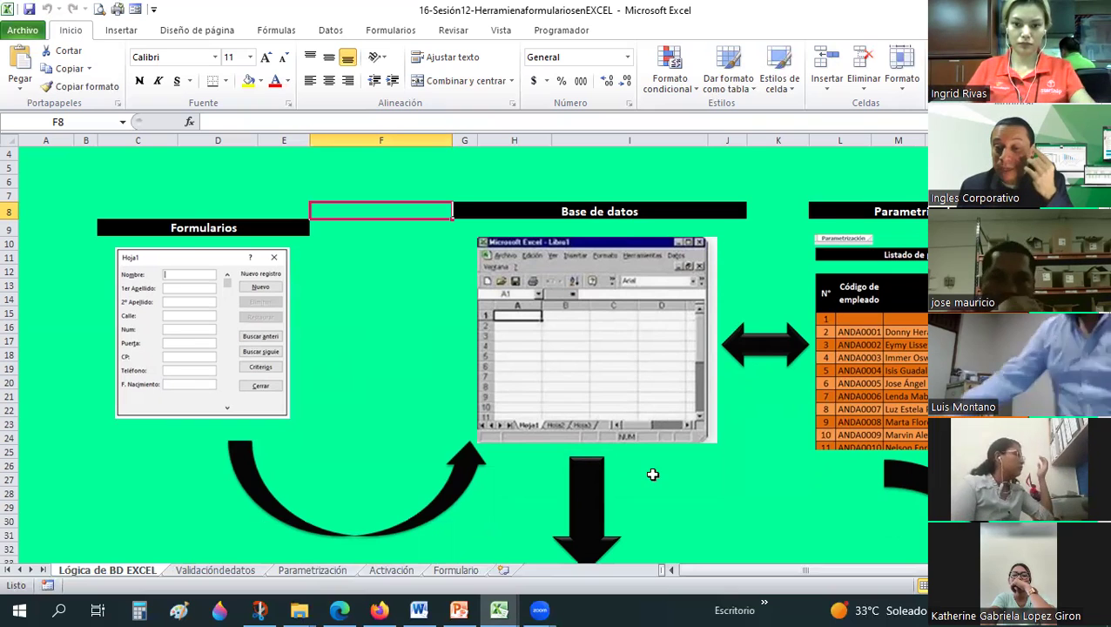
mouse_move(818, 571)
mouse_down()
mouse_move(835, 572)
mouse_move(713, 562)
mouse_up()
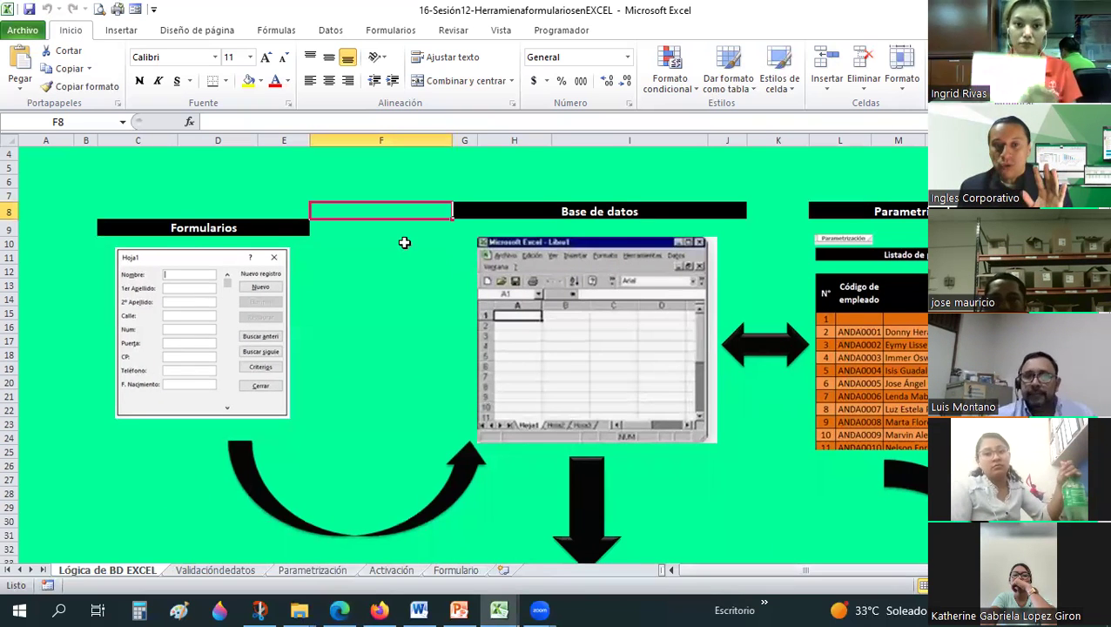
key(Down)
key(Down)
click(266, 231)
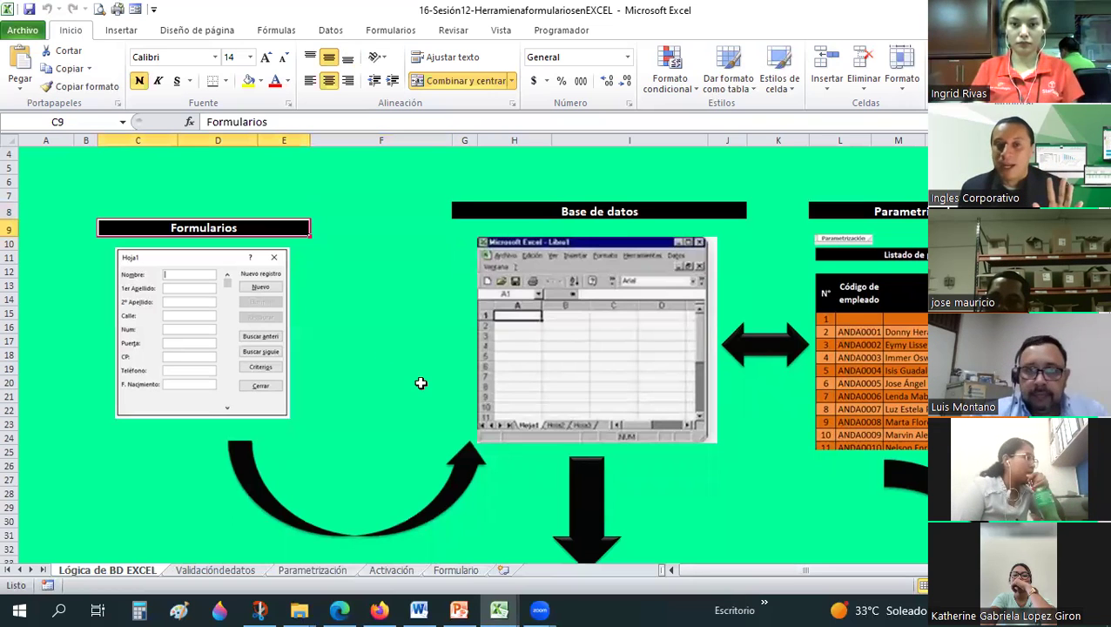
click(564, 210)
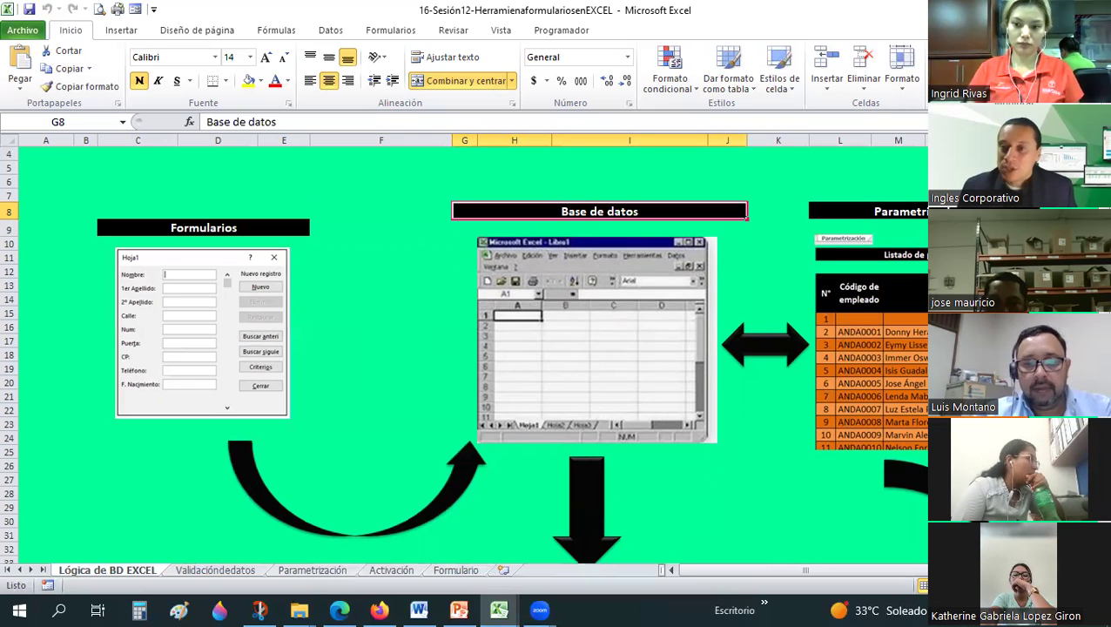
click(866, 212)
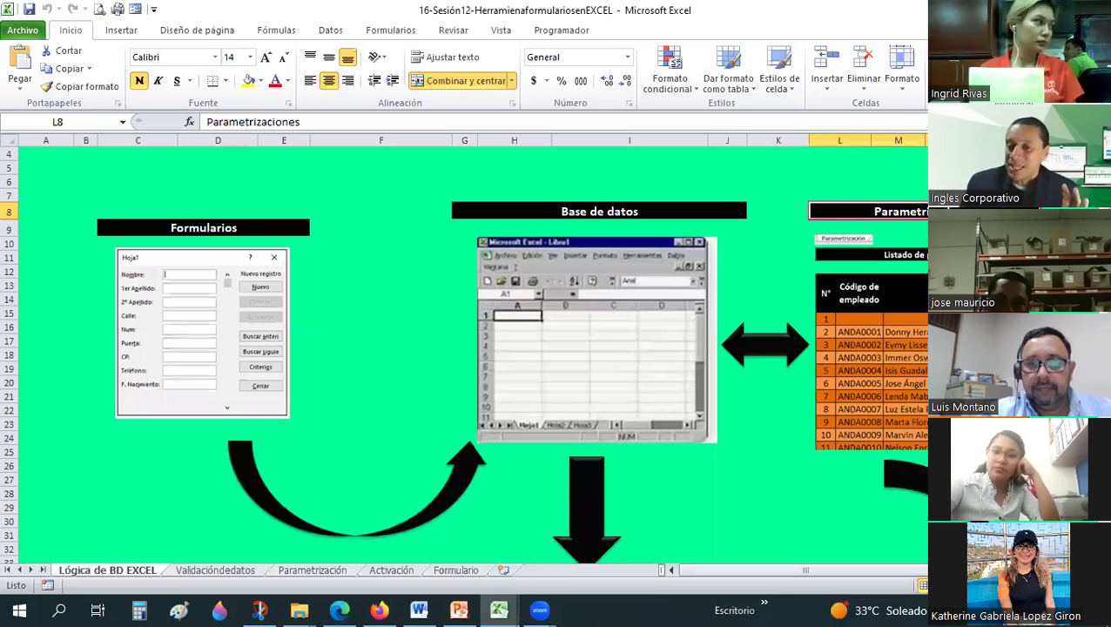
Step: Change the right-hand diagram heading in R8 from 'Parametrizaciones' to 'Consultas'
drag(805, 570, 917, 569)
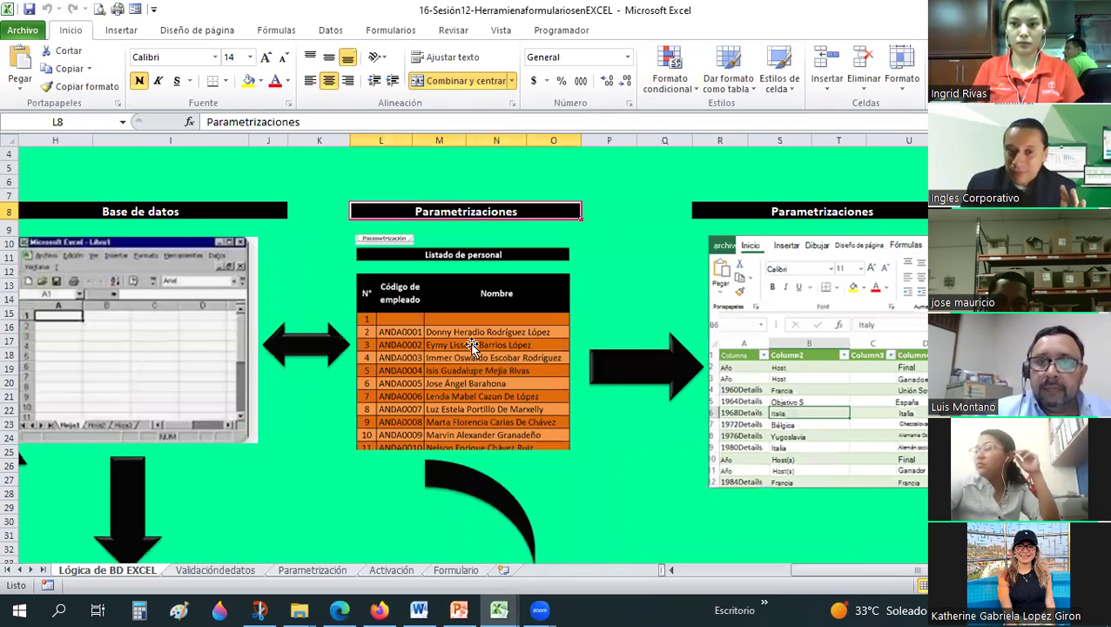
scroll(720, 233, down, 3)
scroll(719, 234, up, 3)
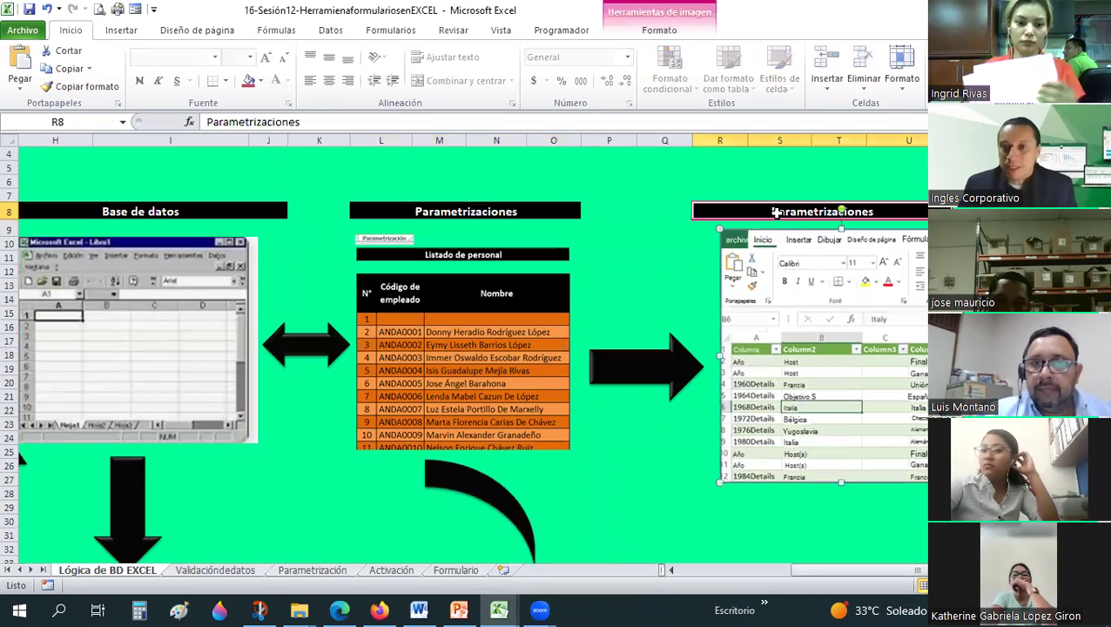
click(781, 221)
click(781, 215)
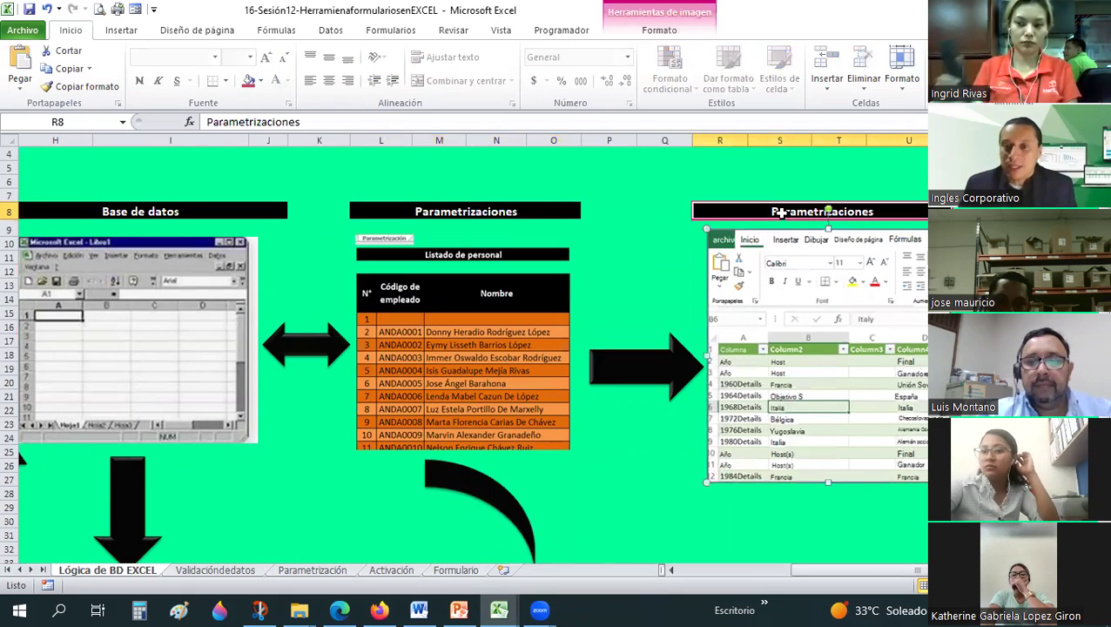
text(Consultas)
key(Return)
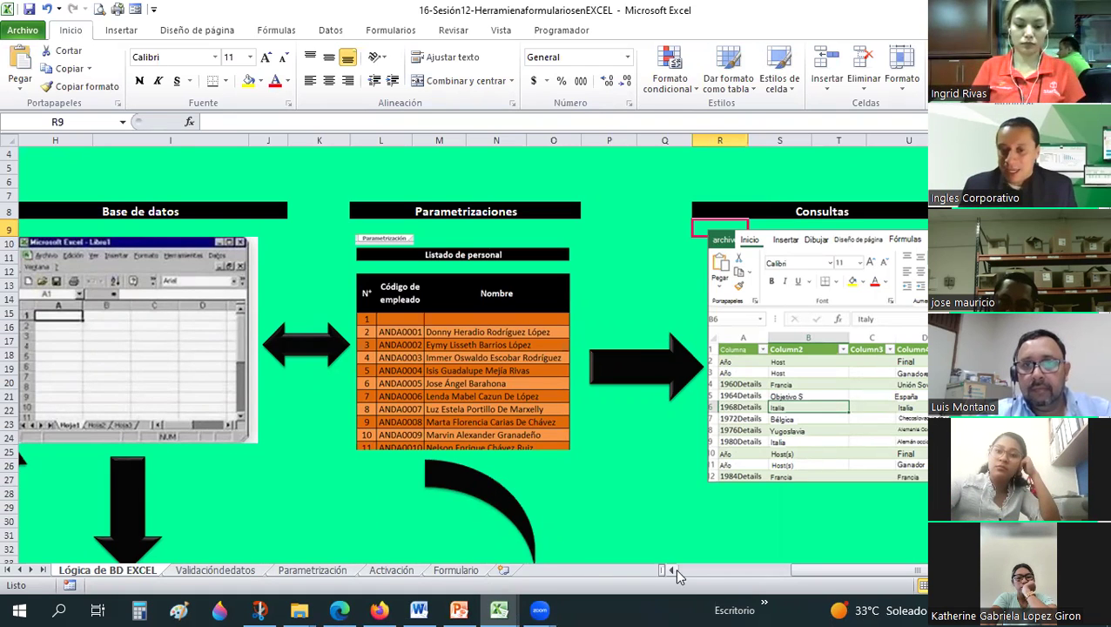
scroll(648, 486, down, 2)
scroll(648, 486, left, 5)
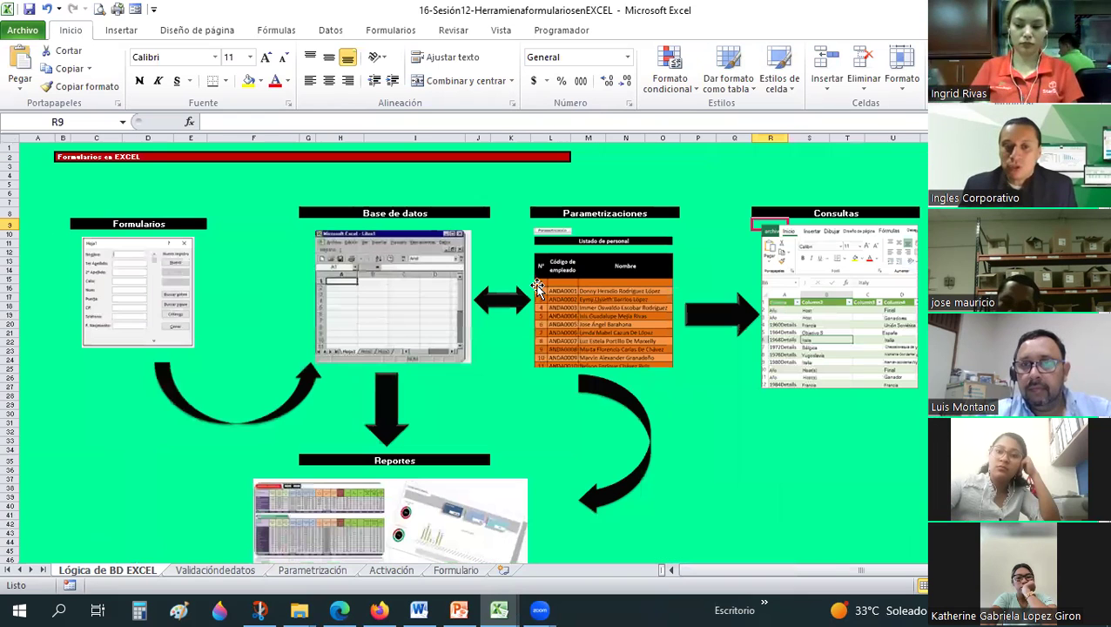
scroll(452, 419, down, 3)
scroll(452, 419, down, 3)
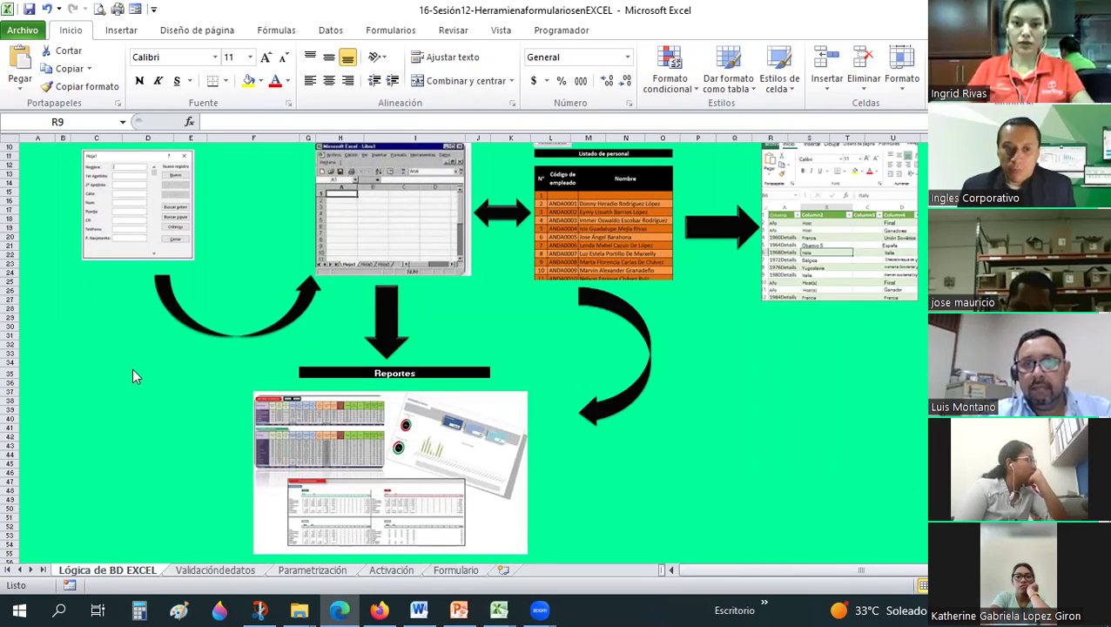
scroll(131, 370, up, 5)
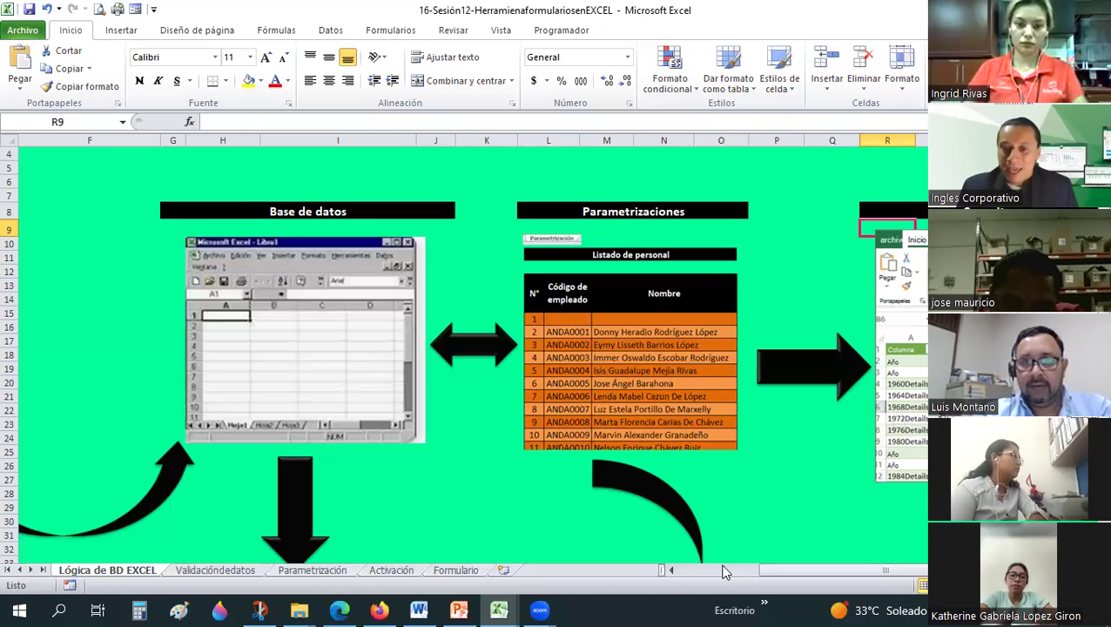
Step: Scroll the diagram left to show the Formularios form feeding the Base de datos sheet
scroll(714, 550, left, 3)
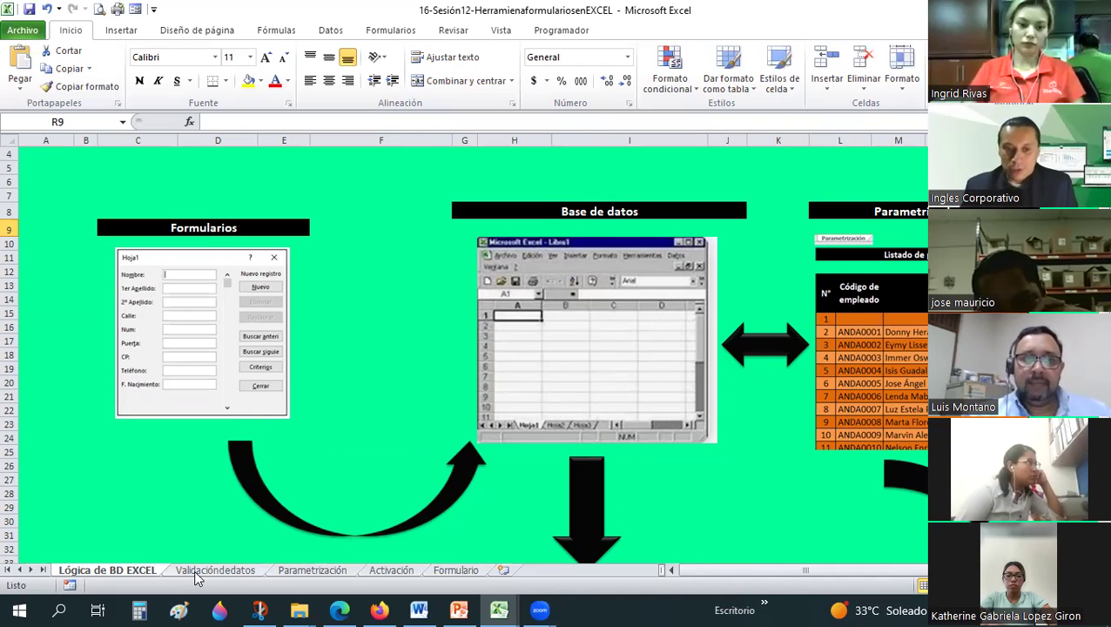
Step: Name the newly added worksheet 'BD'
click(505, 571)
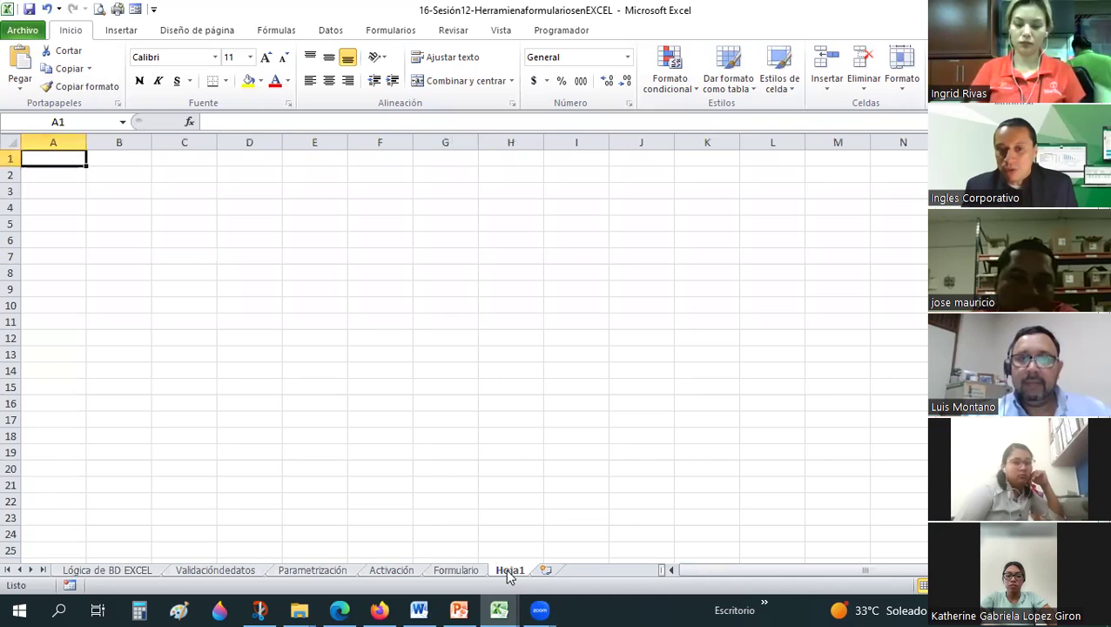
text(BD)
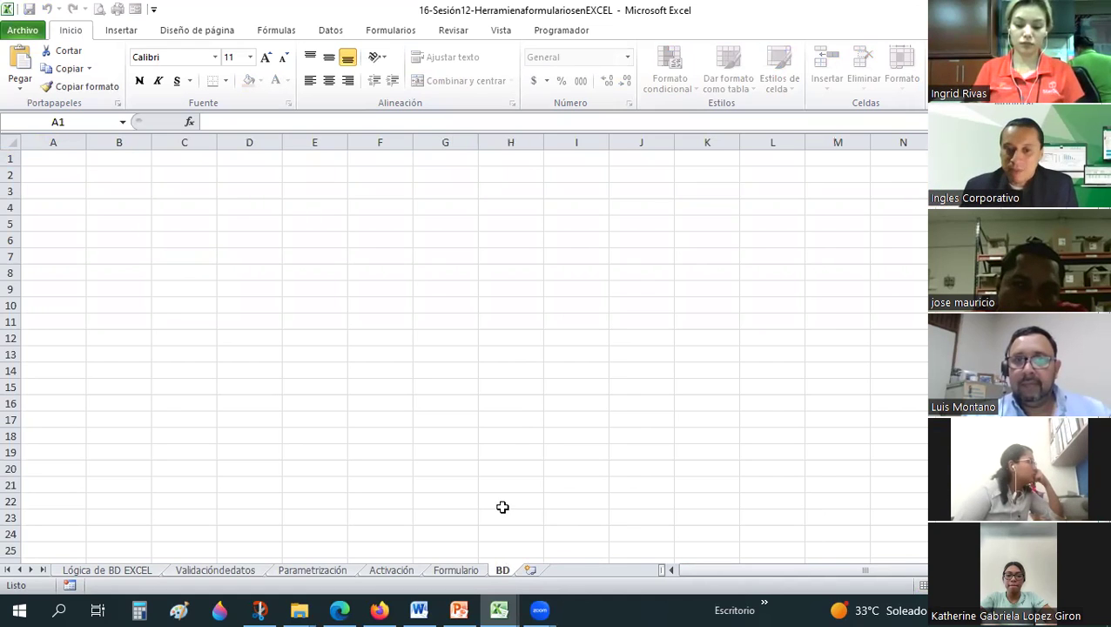
click(508, 430)
Step: Add another worksheet and name it 'FORMULARIO2' after the duplicate-name error
click(530, 571)
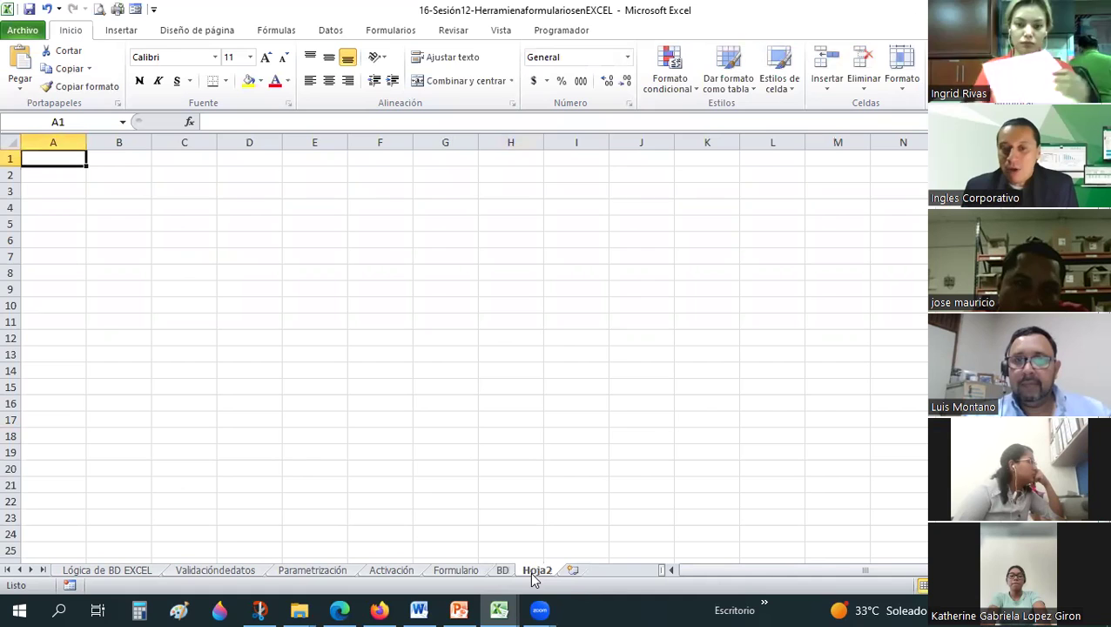
double_click(536, 570)
text(FORMULARIO)
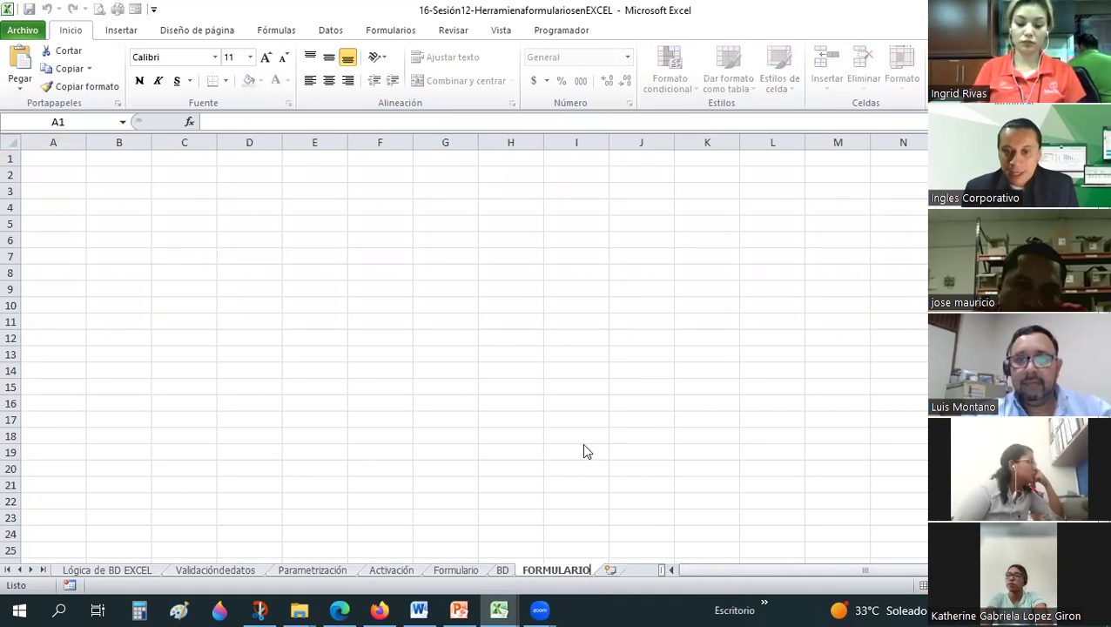
key(Return)
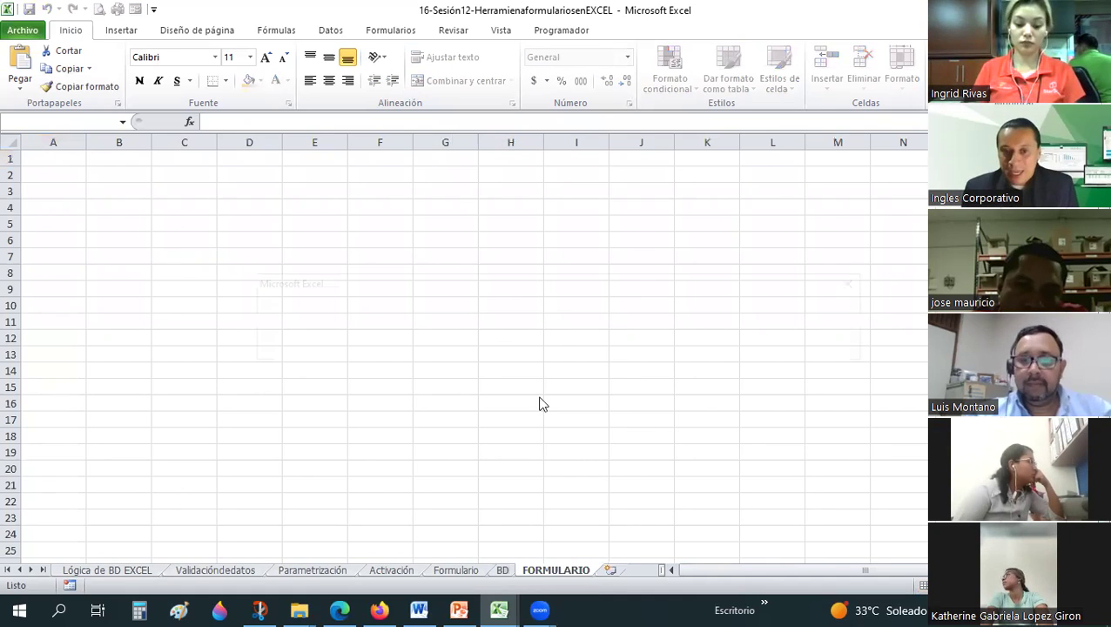
key(Return)
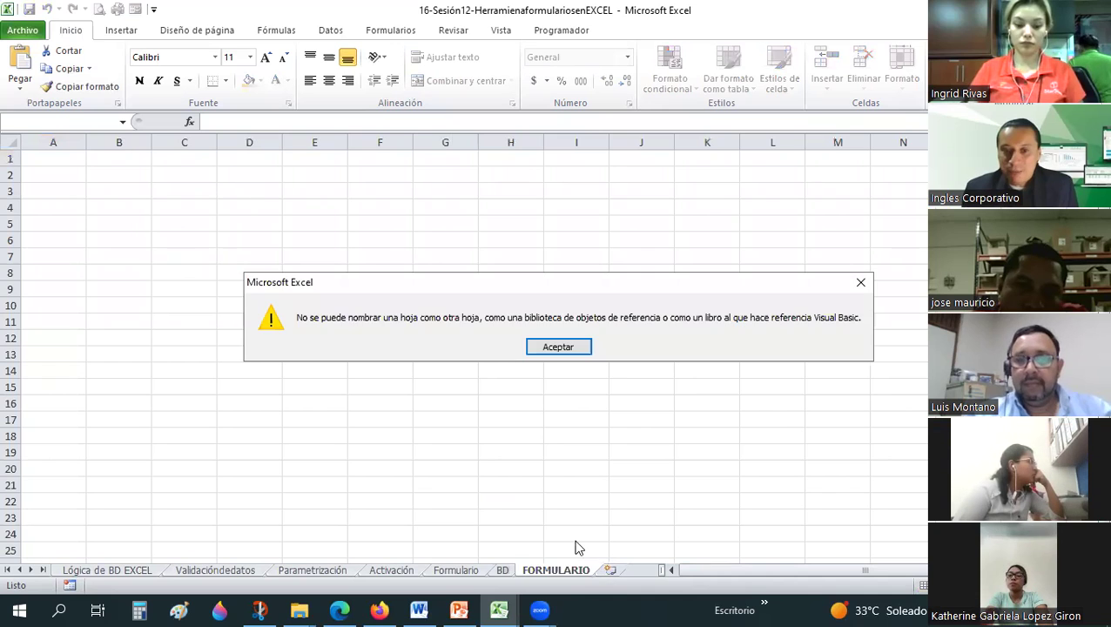
key(Return)
click(591, 569)
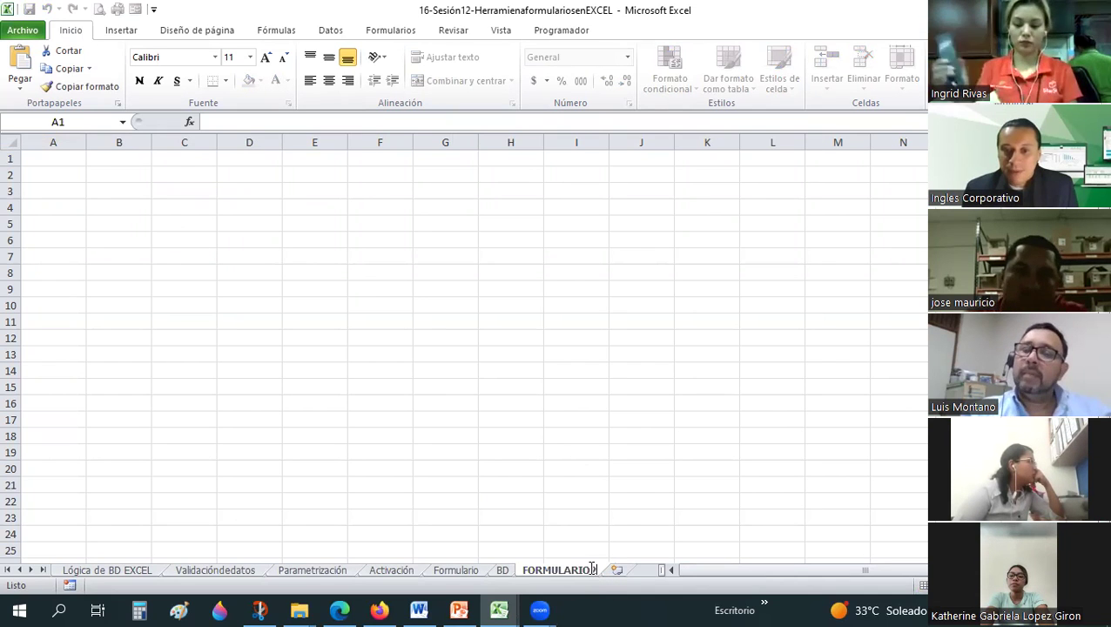
text(2)
key(Return)
Step: Select C5:K15, then move back through BD and Formulario to the Lógica de BD EXCEL sheet
drag(183, 224, 680, 385)
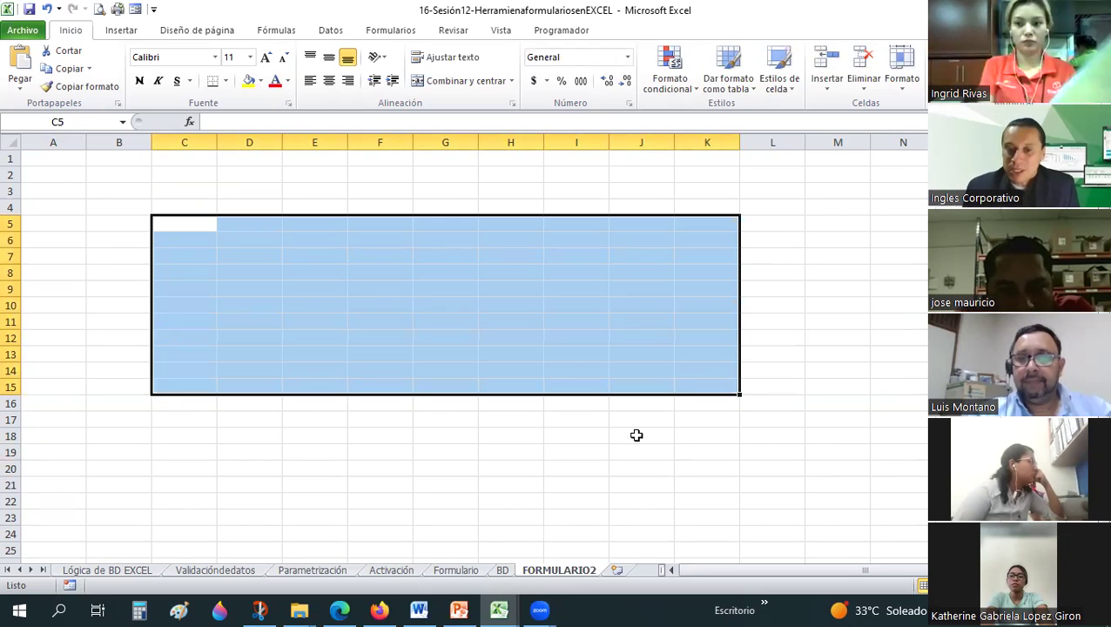
key(ctrl+Page_Up)
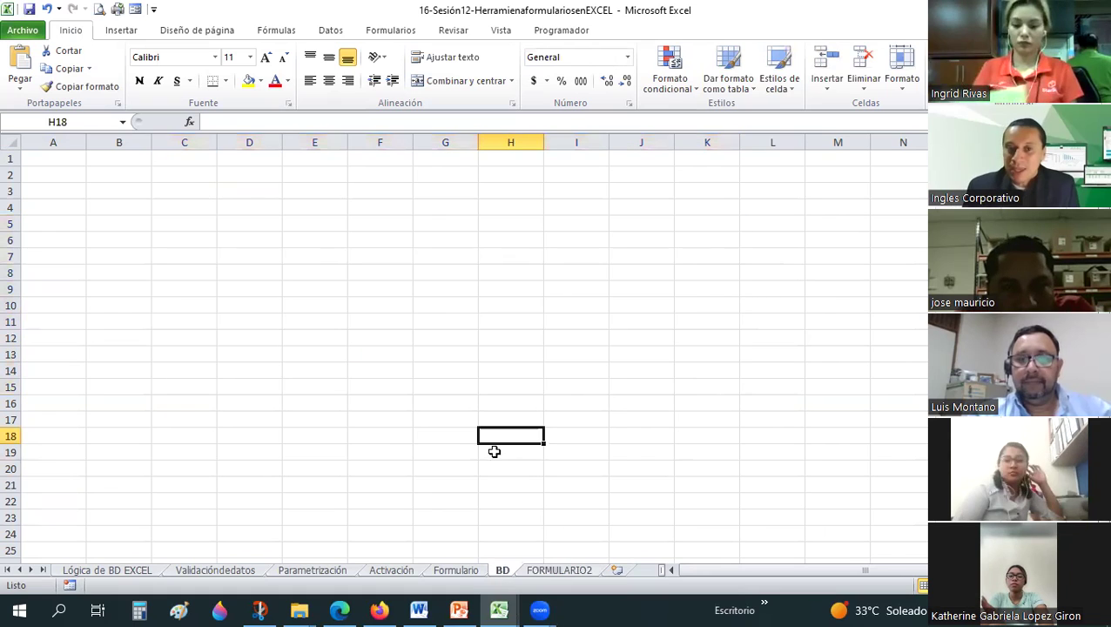
click(455, 571)
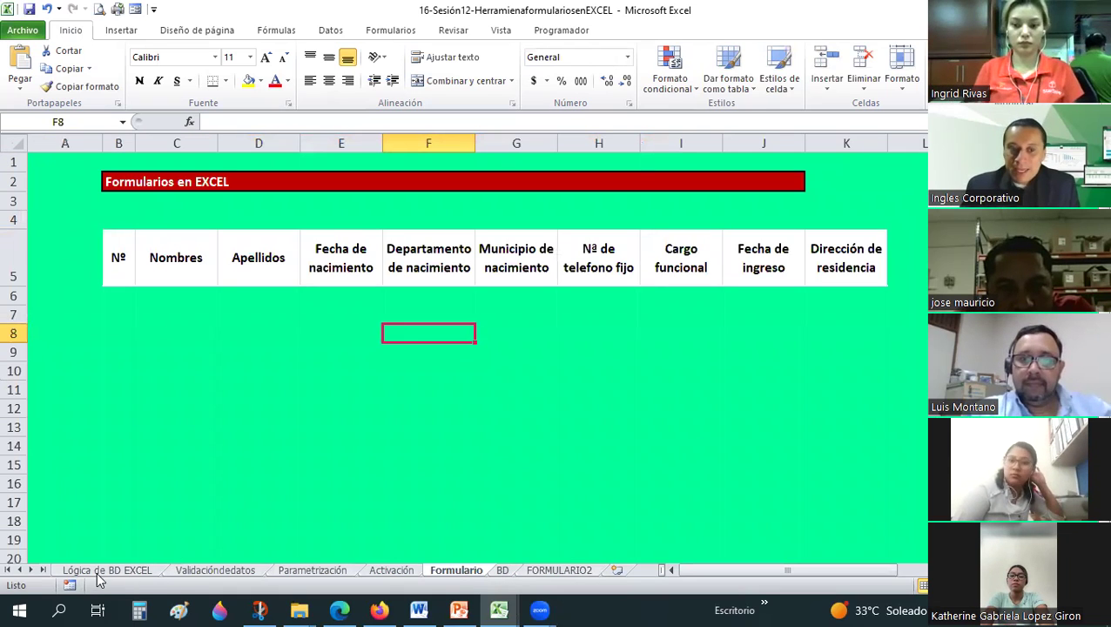
key(ctrl+Page_Up)
key(ctrl+Page_Up)
key(ctrl+Page_Up)
scroll(593, 321, up, 3)
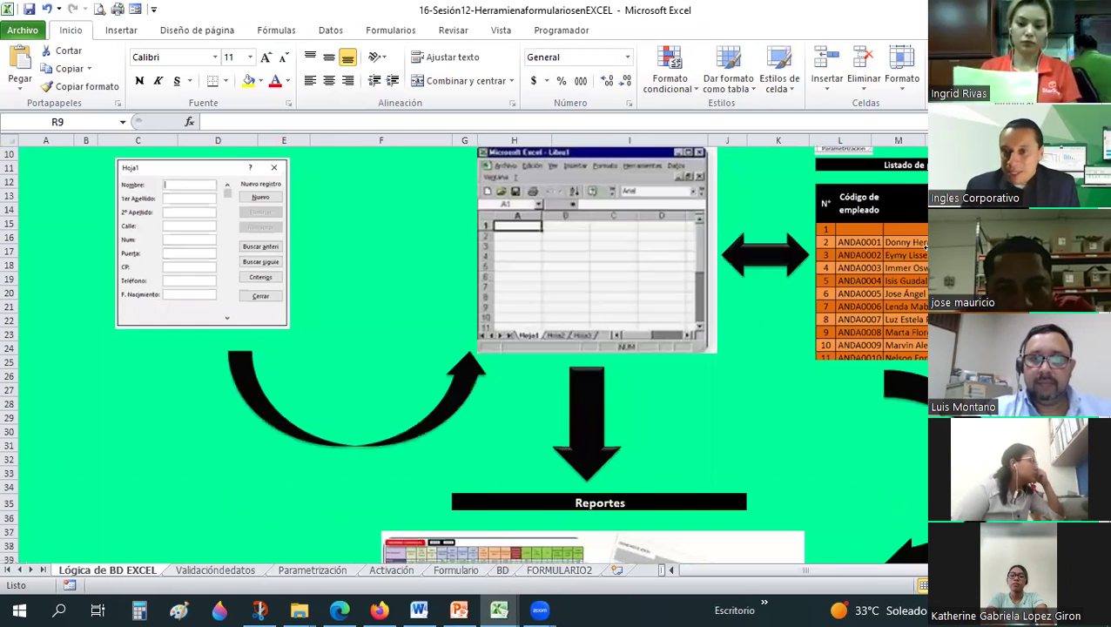
scroll(670, 278, right, 3)
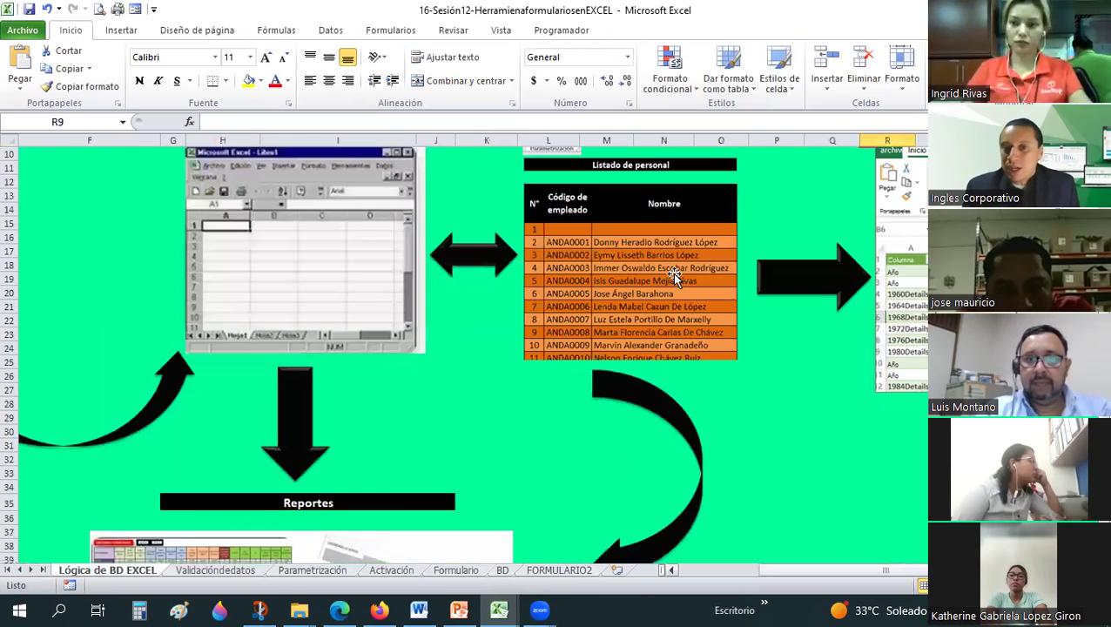
scroll(629, 379, up, 1)
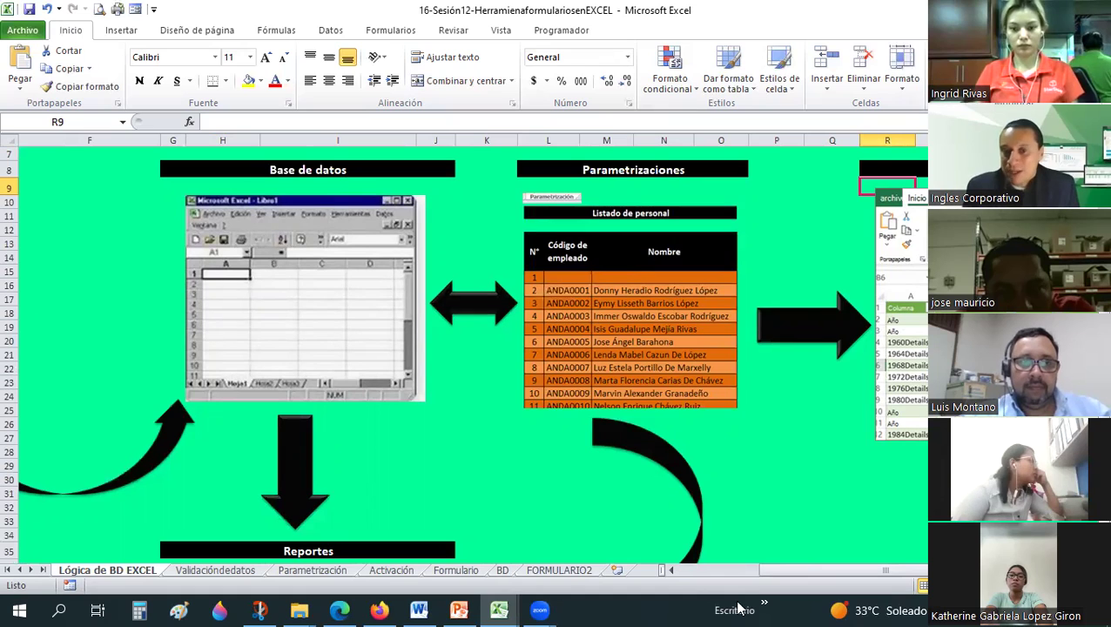
scroll(680, 516, left, 3)
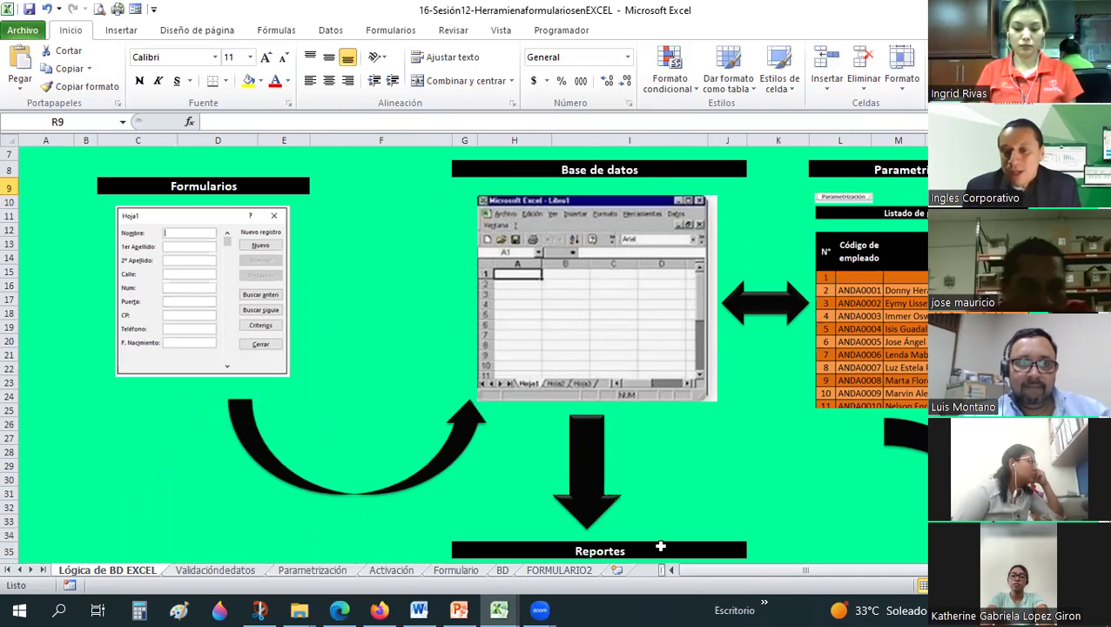
mouse_move(787, 579)
mouse_down()
mouse_move(883, 581)
mouse_move(734, 557)
mouse_up()
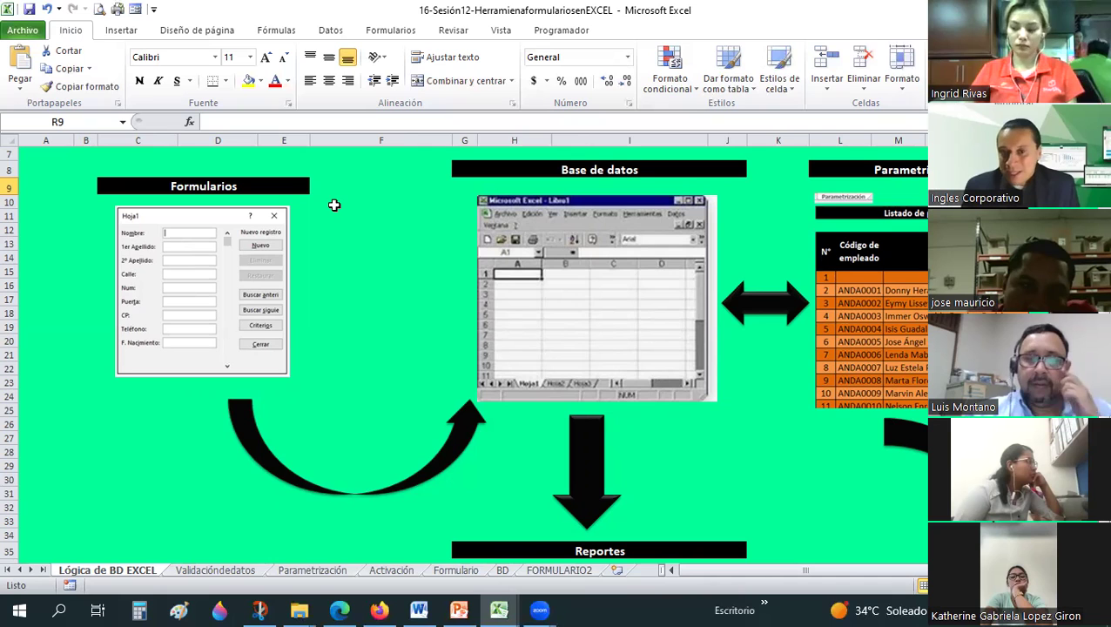
Step: Look over the Lógica de BD EXCEL diagram, then open the blank FORMULARIO2 sheet
scroll(890, 582, right, 3)
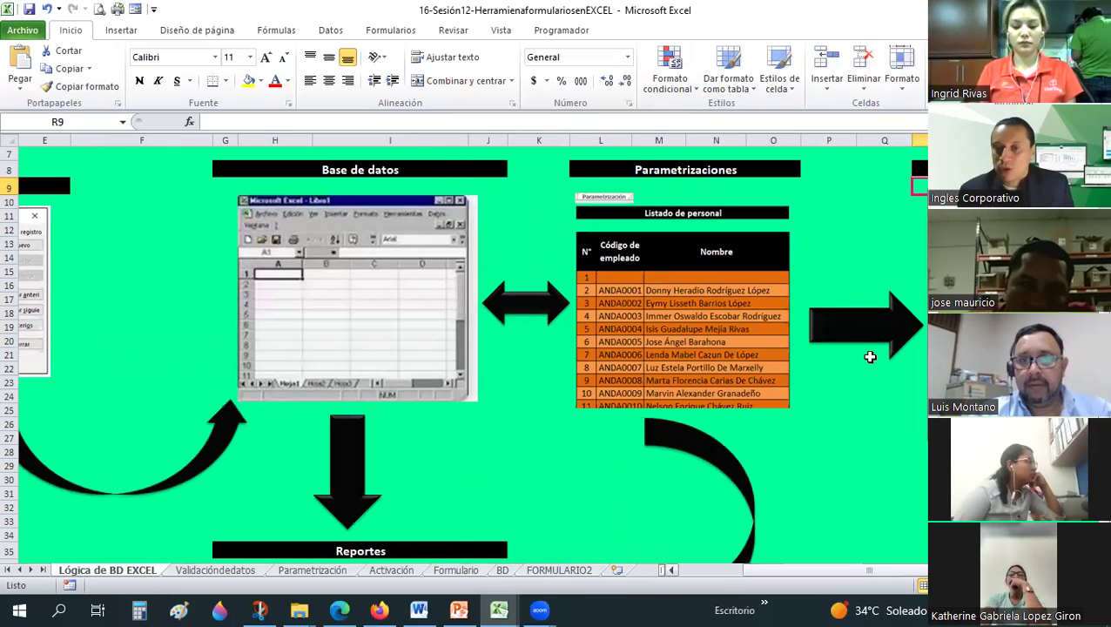
scroll(799, 355, down, 2)
scroll(720, 360, down, 1)
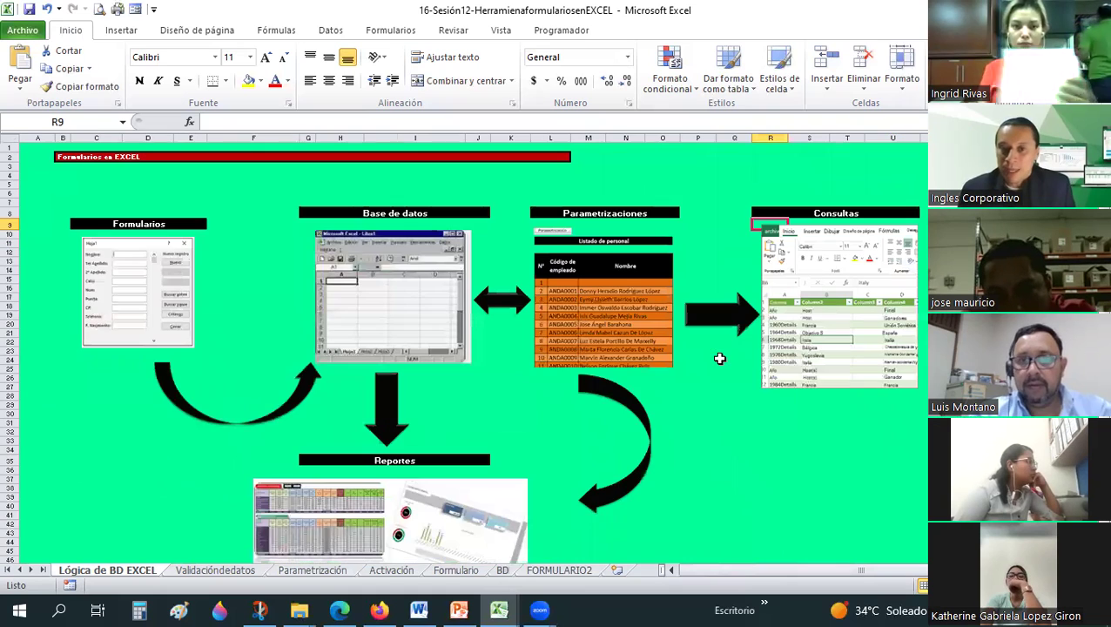
scroll(600, 400, down, 3)
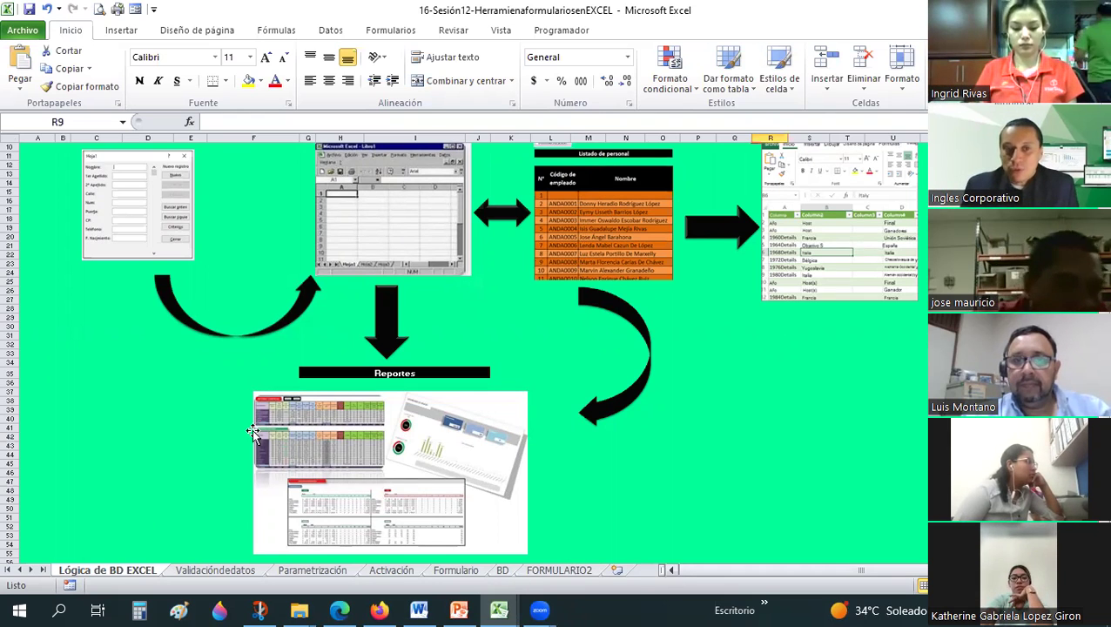
scroll(325, 397, up, 3)
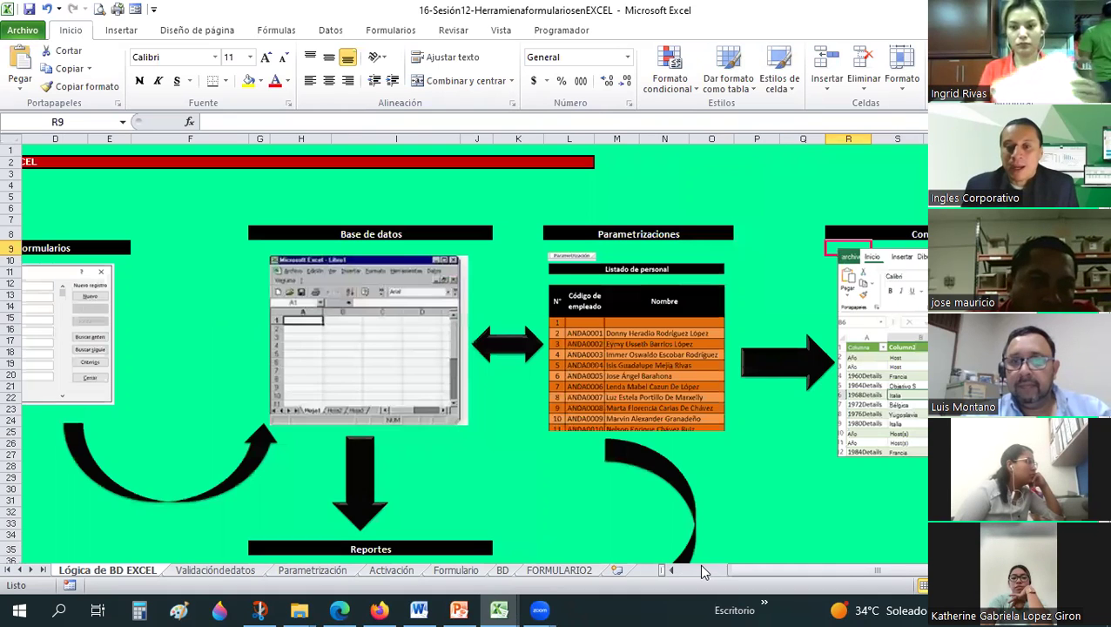
scroll(229, 371, up, 2)
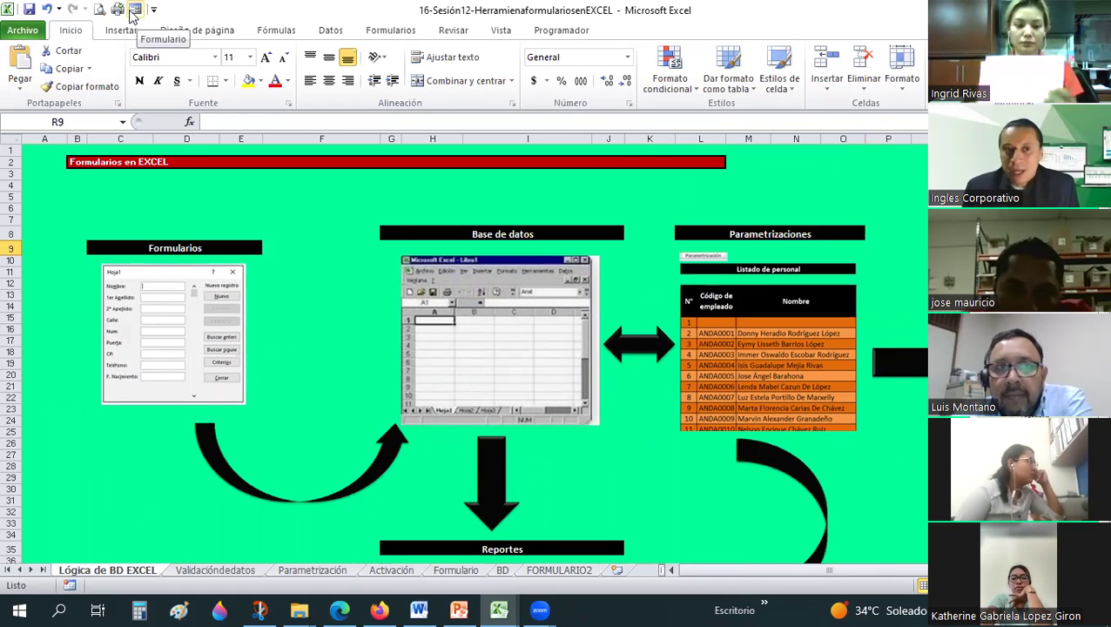
click(285, 301)
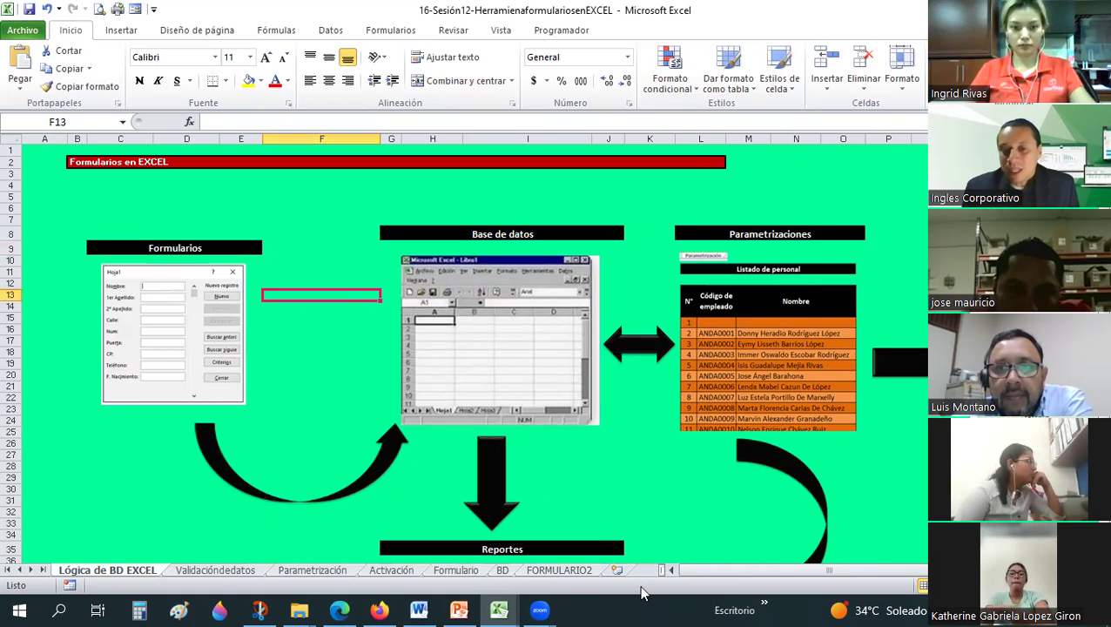
click(557, 571)
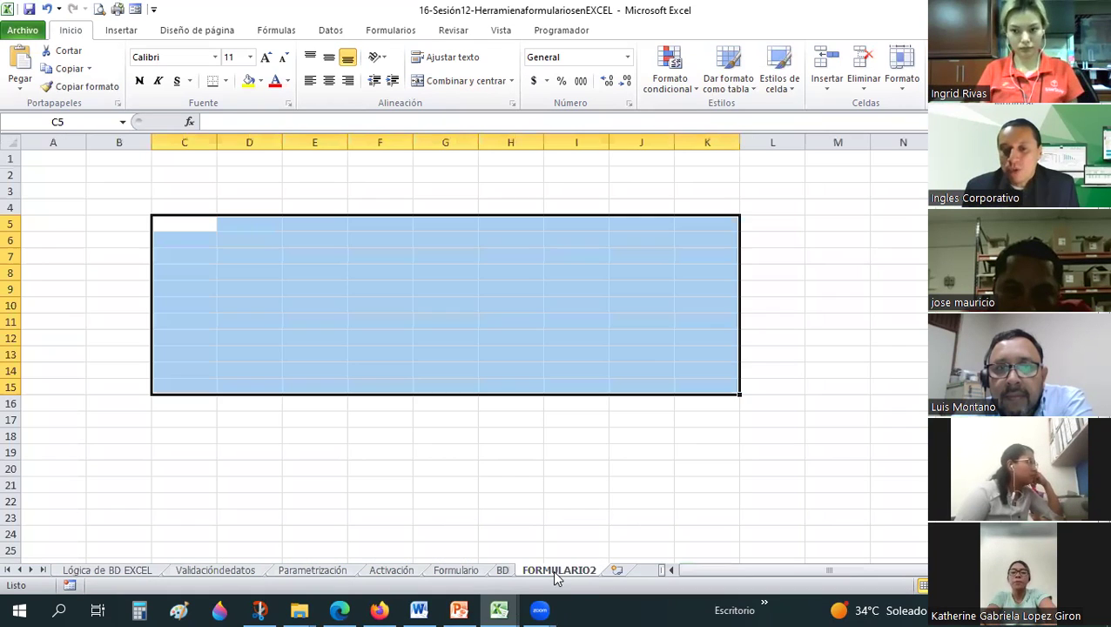
Step: Select B3:I22, view the BD and Validacióndedatos sheets, then switch to the 16-Sesión16-Formularios-HT workbook
click(441, 319)
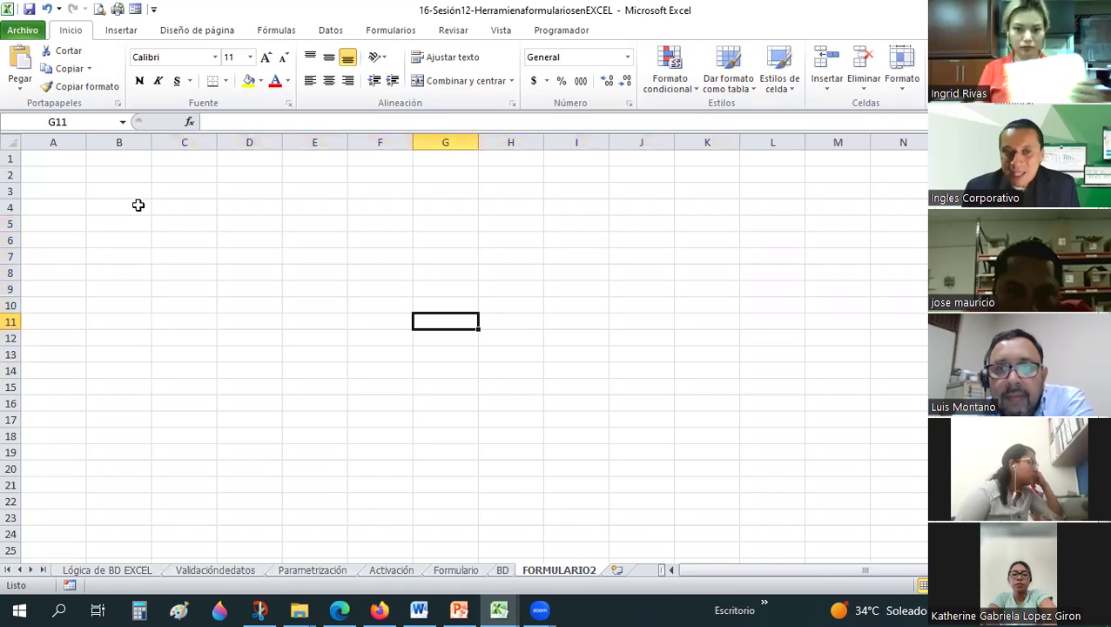
drag(137, 195, 599, 504)
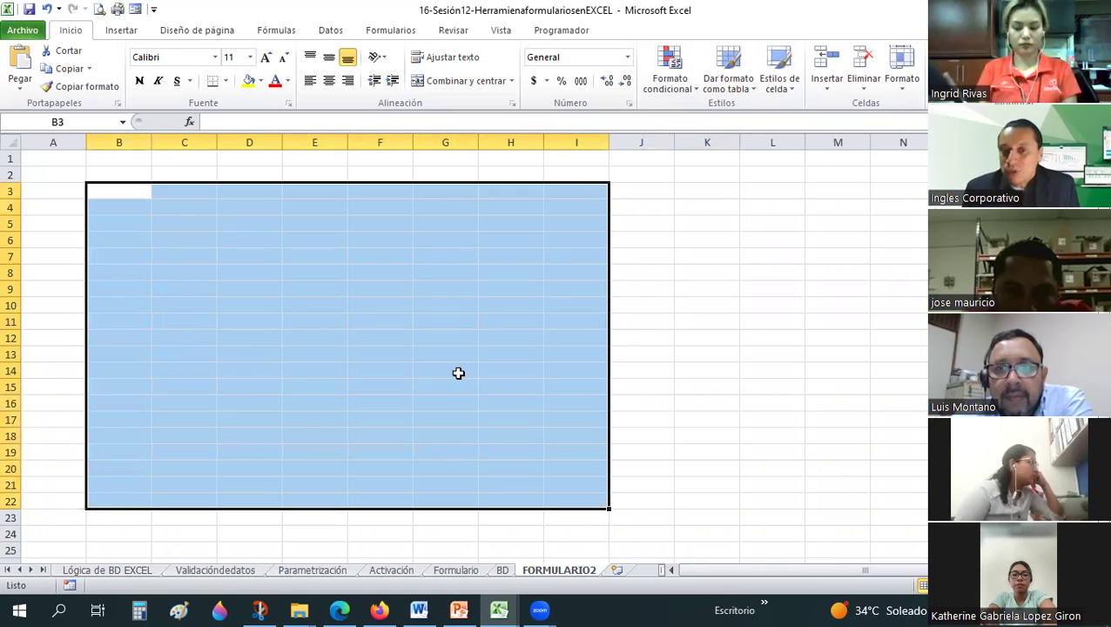
click(505, 571)
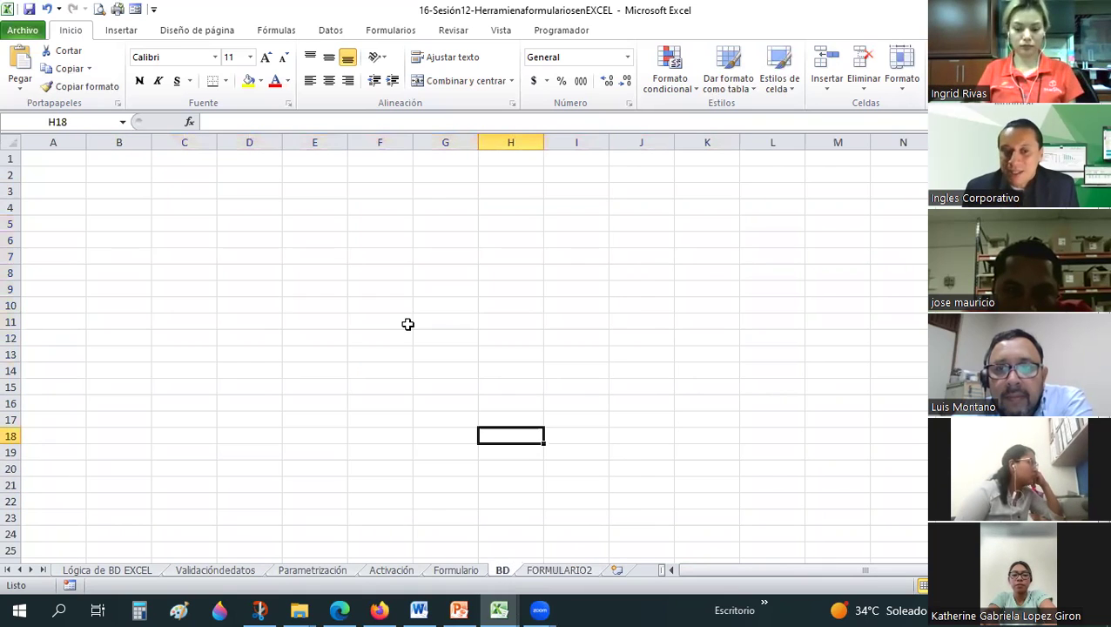
click(224, 572)
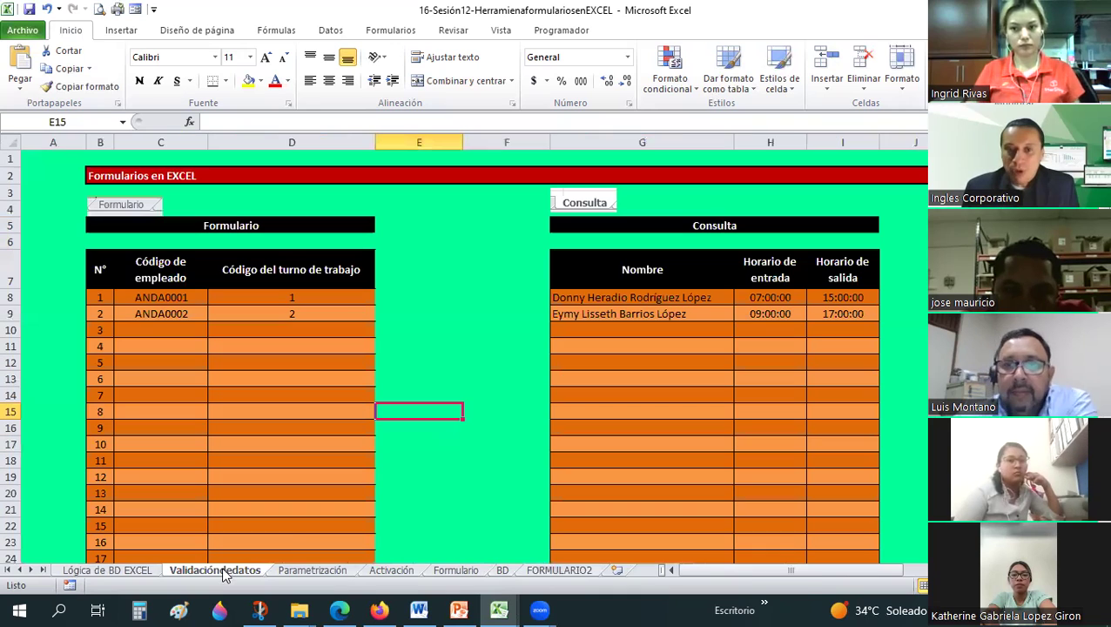
mouse_move(500, 610)
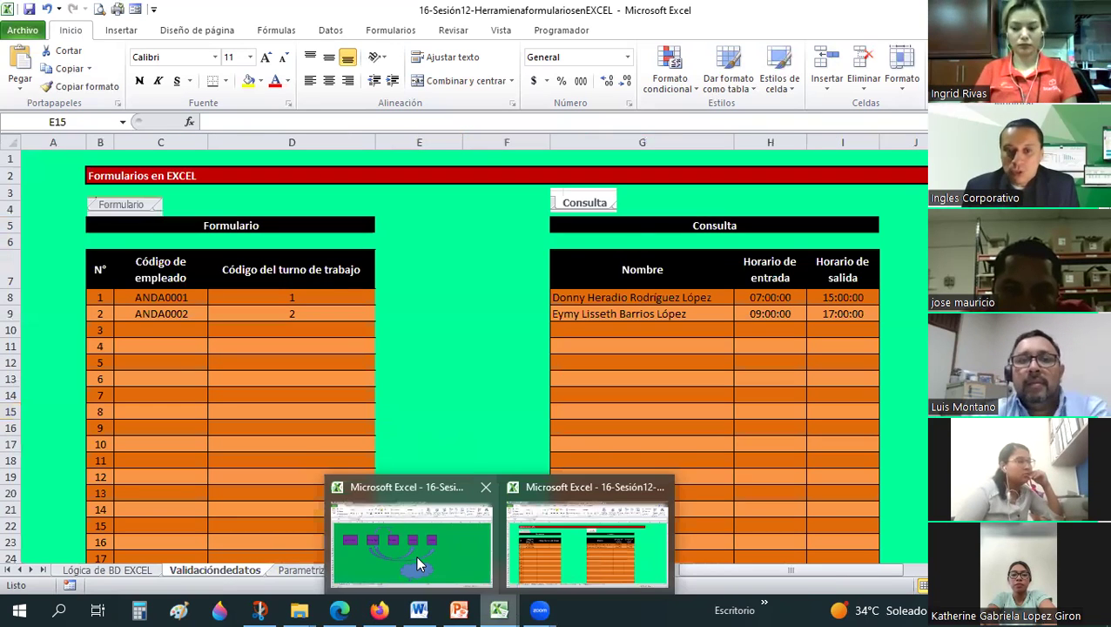
click(417, 555)
Step: Move to the Año2022 sheet and select the sales records' data C6:F13
click(179, 571)
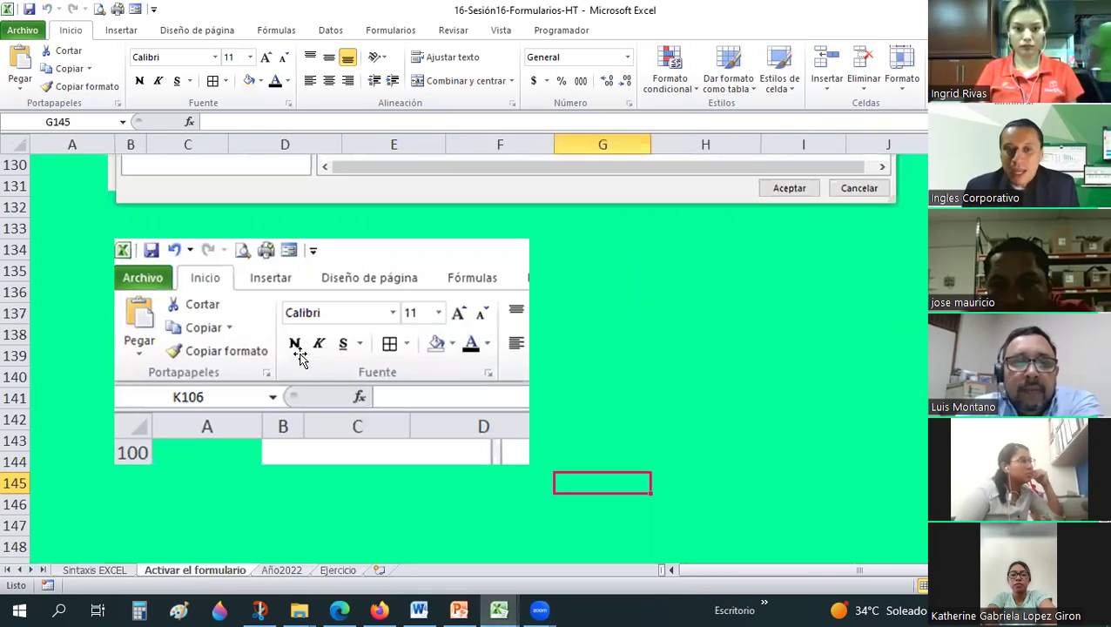
key(ctrl+Page_Down)
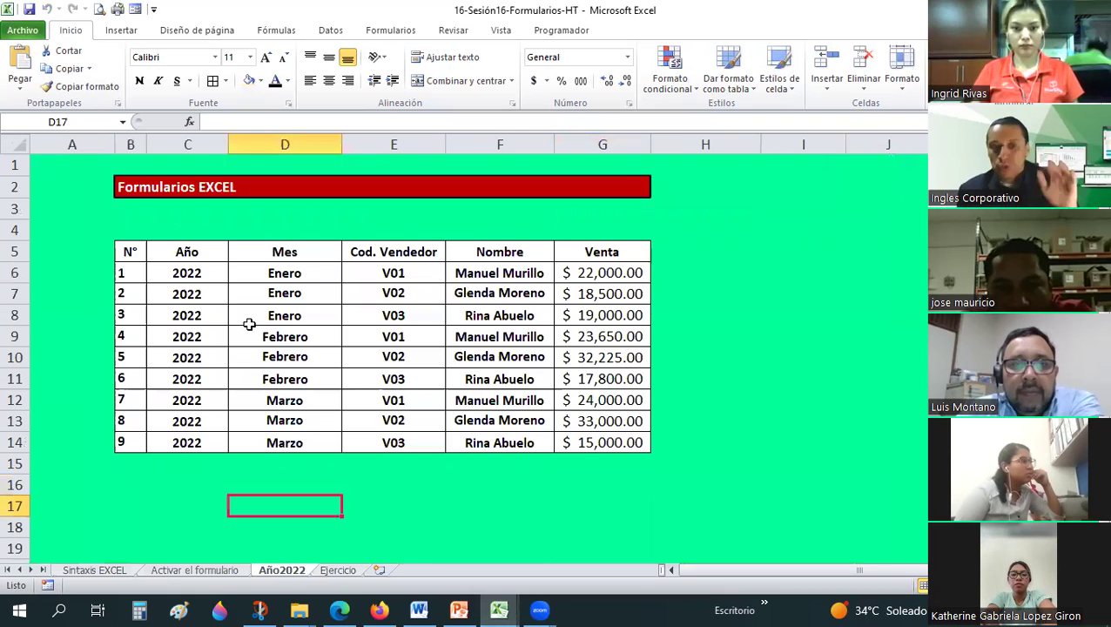
click(131, 252)
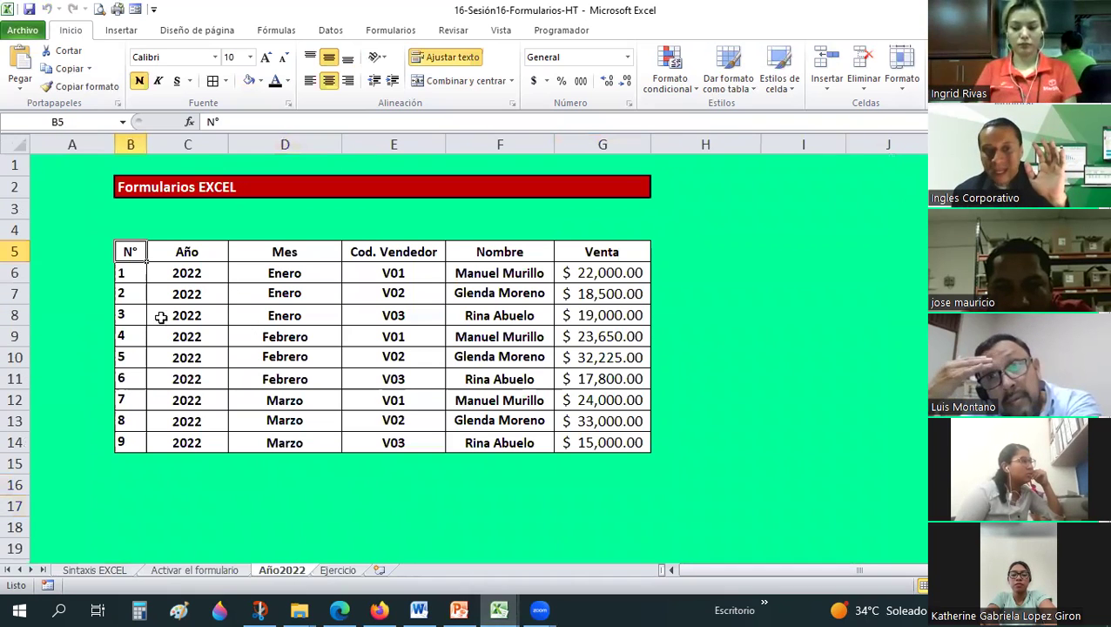
drag(179, 273, 490, 426)
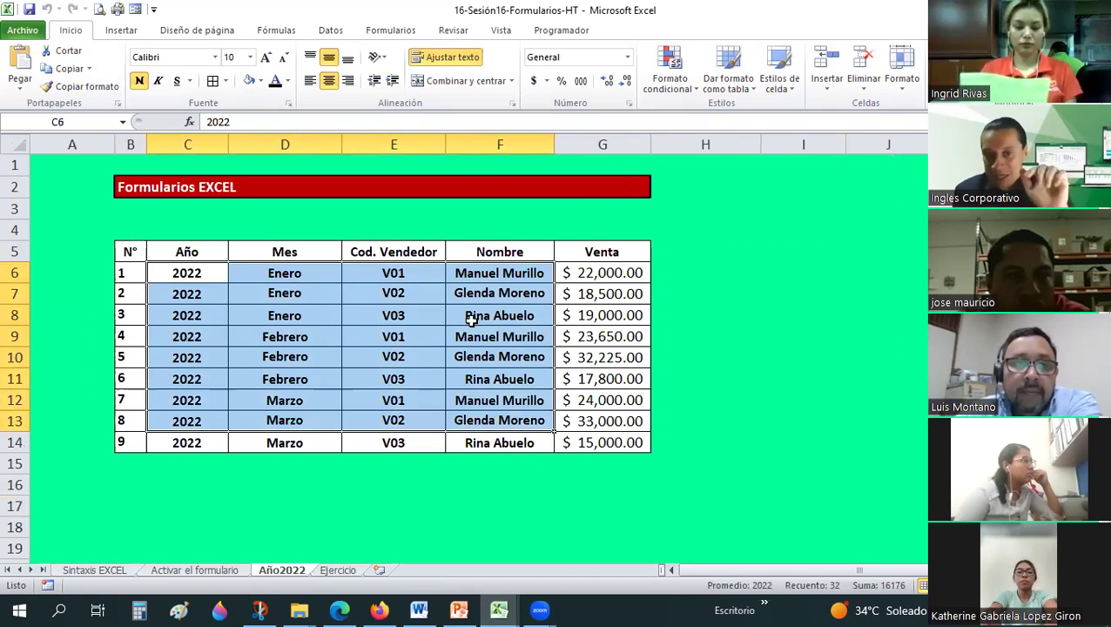
Step: Inspect the first record's cells: amount G6, year C6, month Enero, seller V01 and name
click(591, 281)
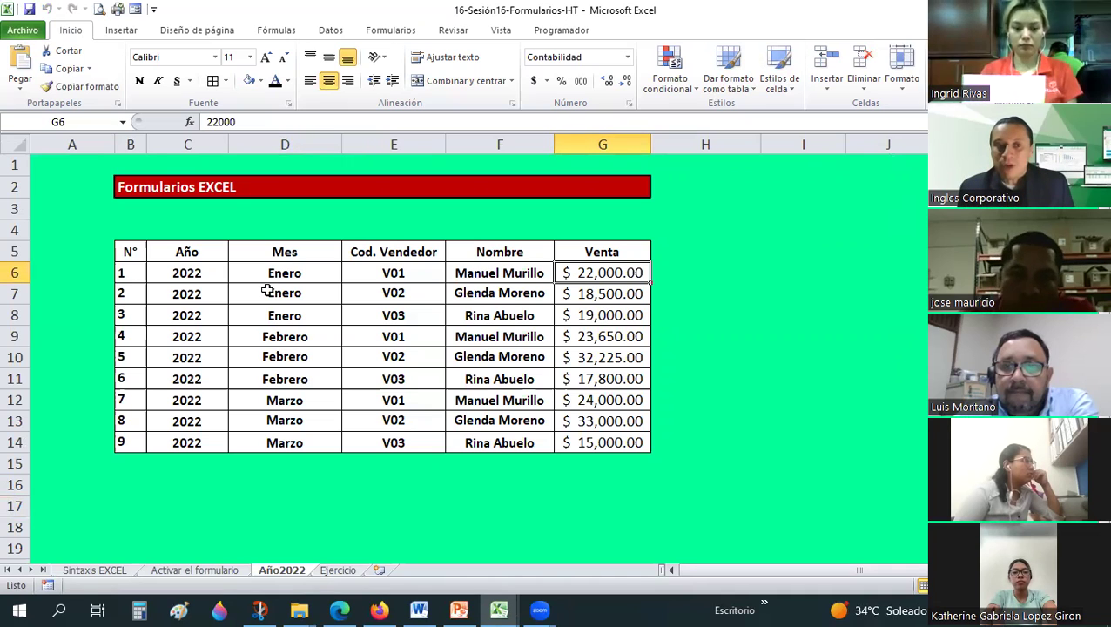
click(189, 274)
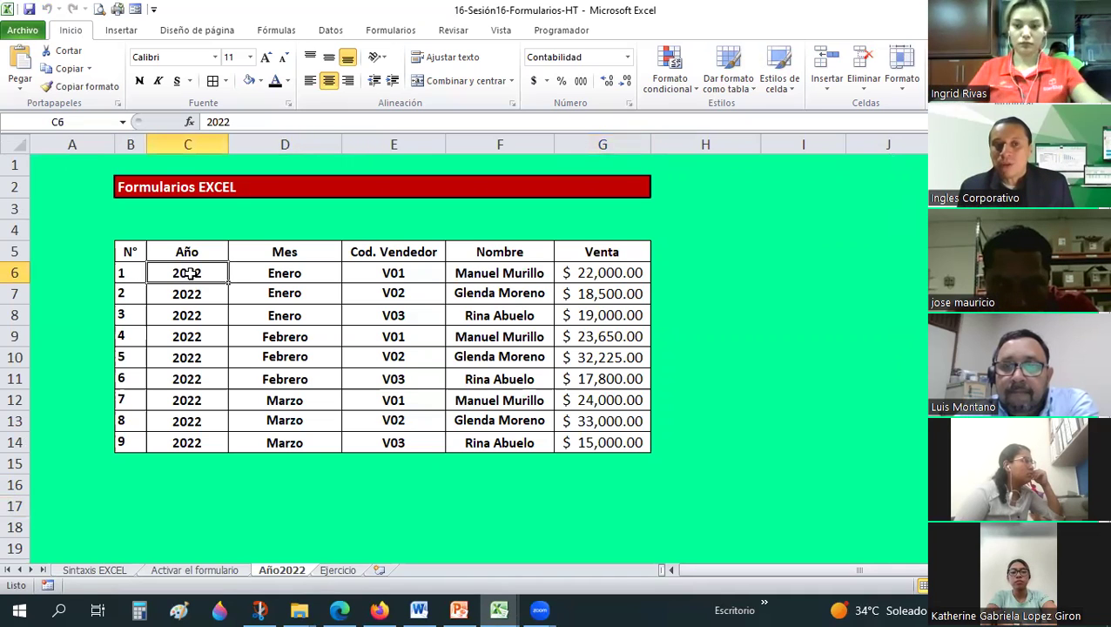
click(268, 272)
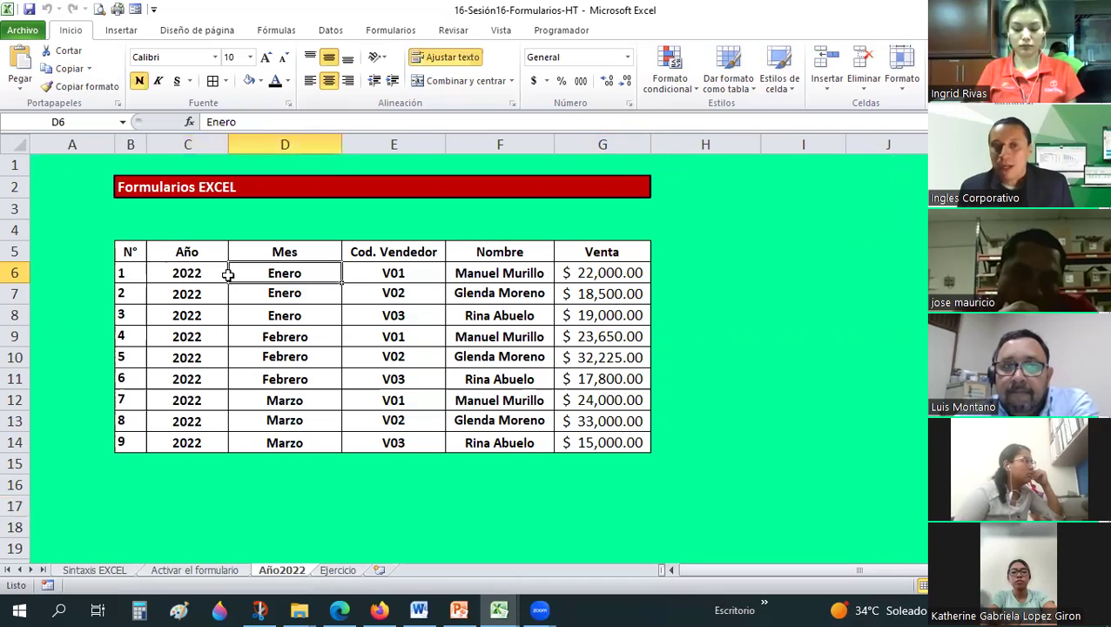
click(406, 275)
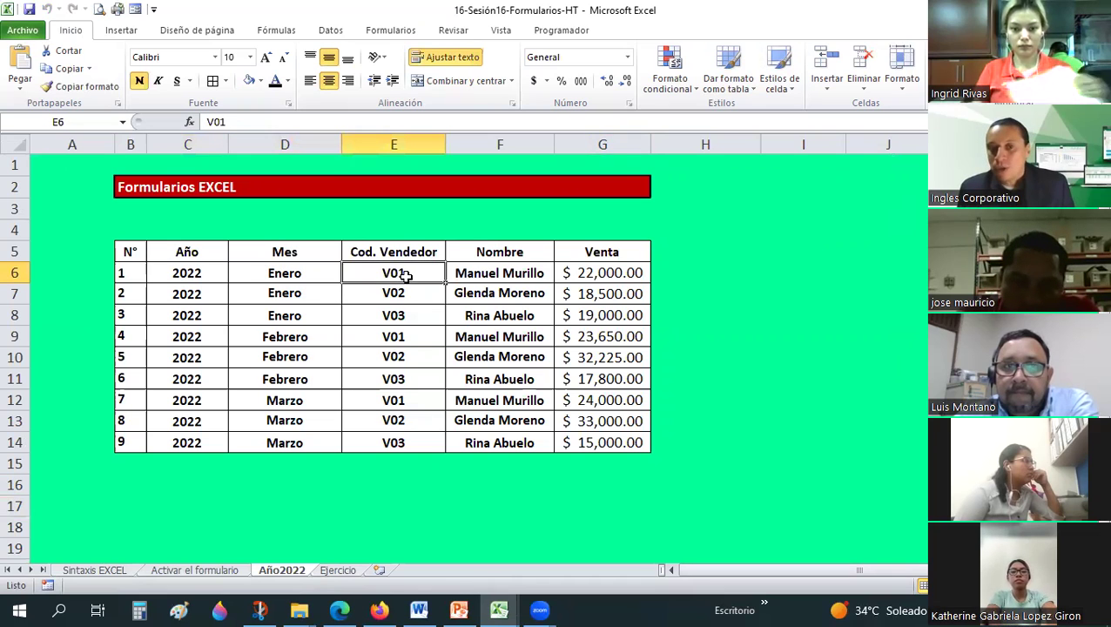
key(Right)
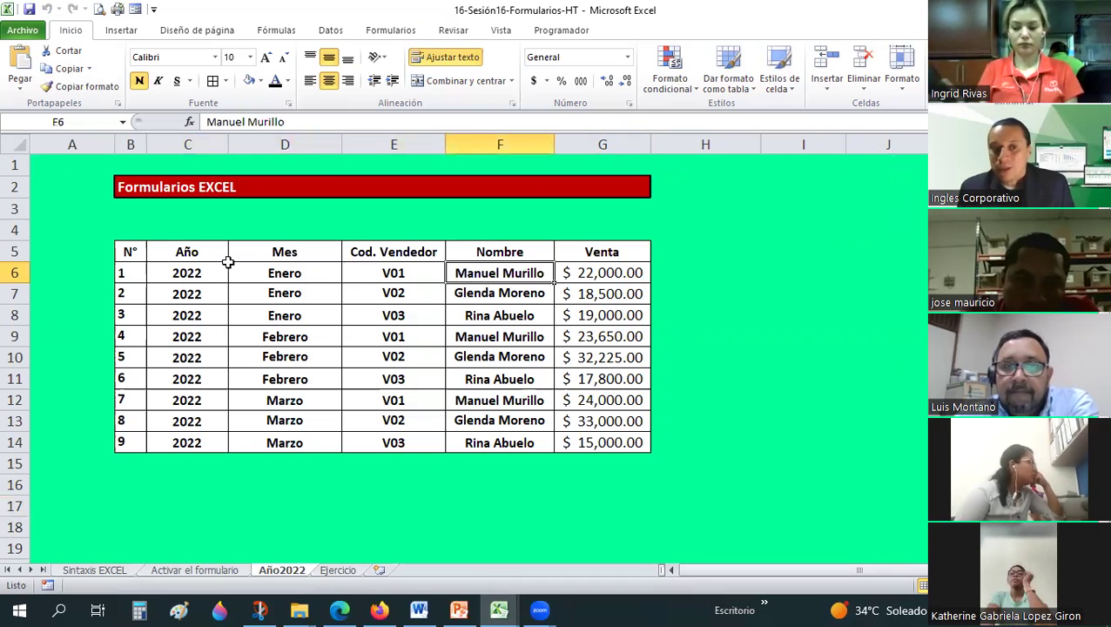
click(197, 275)
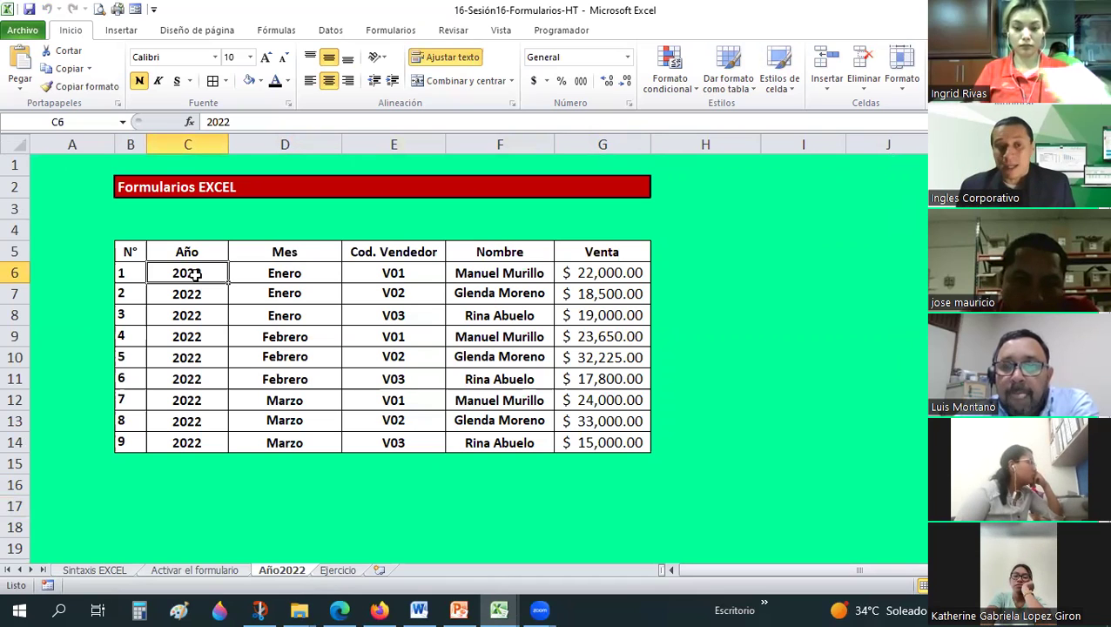
key(Right)
key(Right)
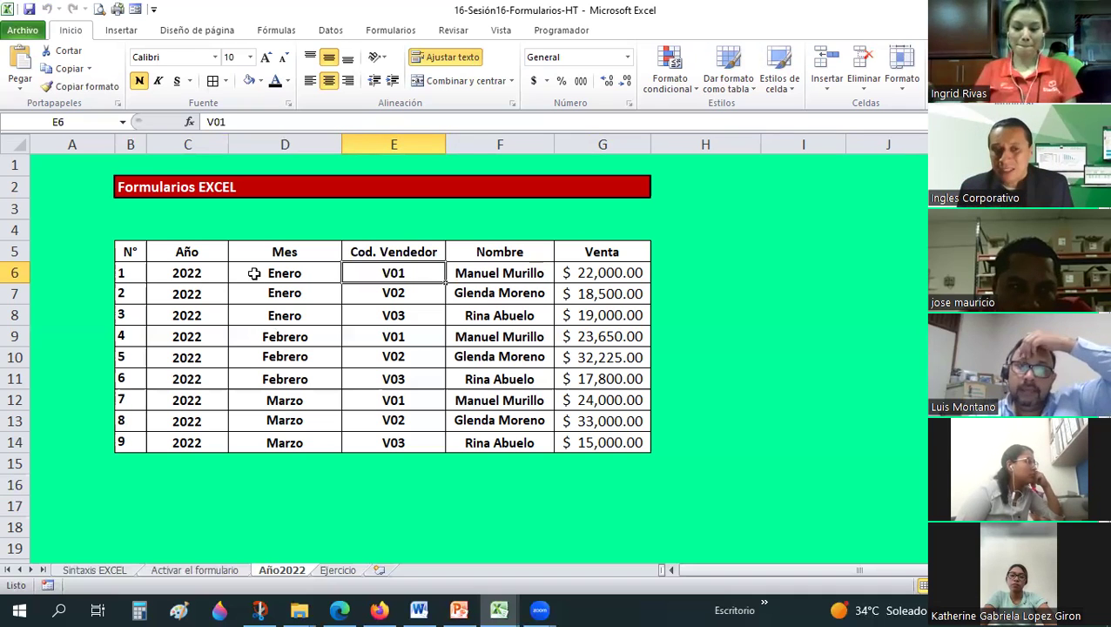
click(221, 270)
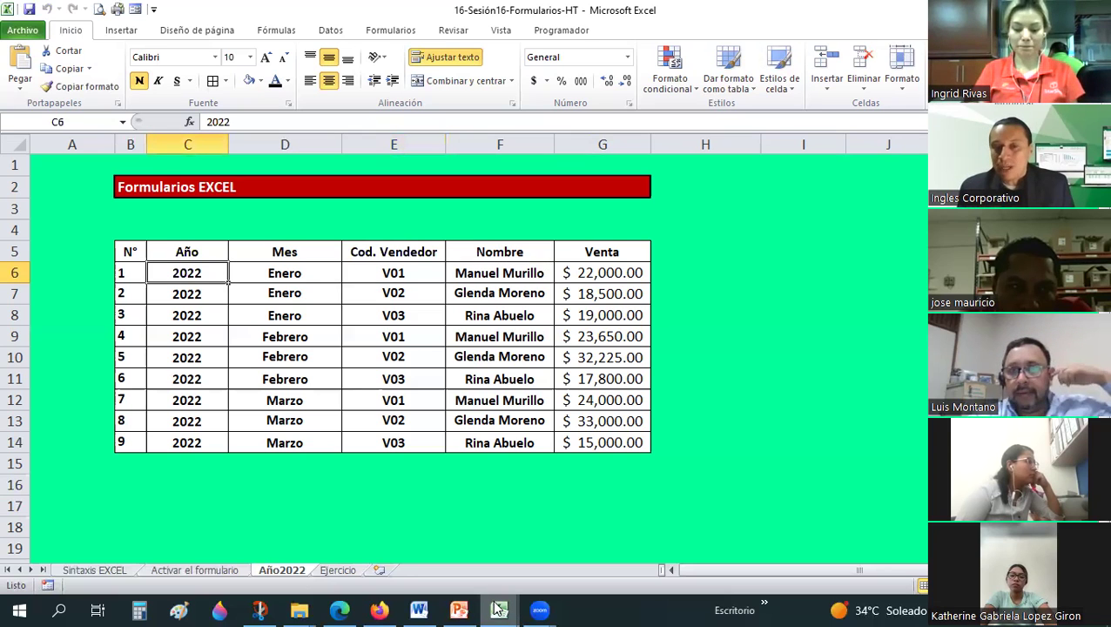
mouse_move(499, 609)
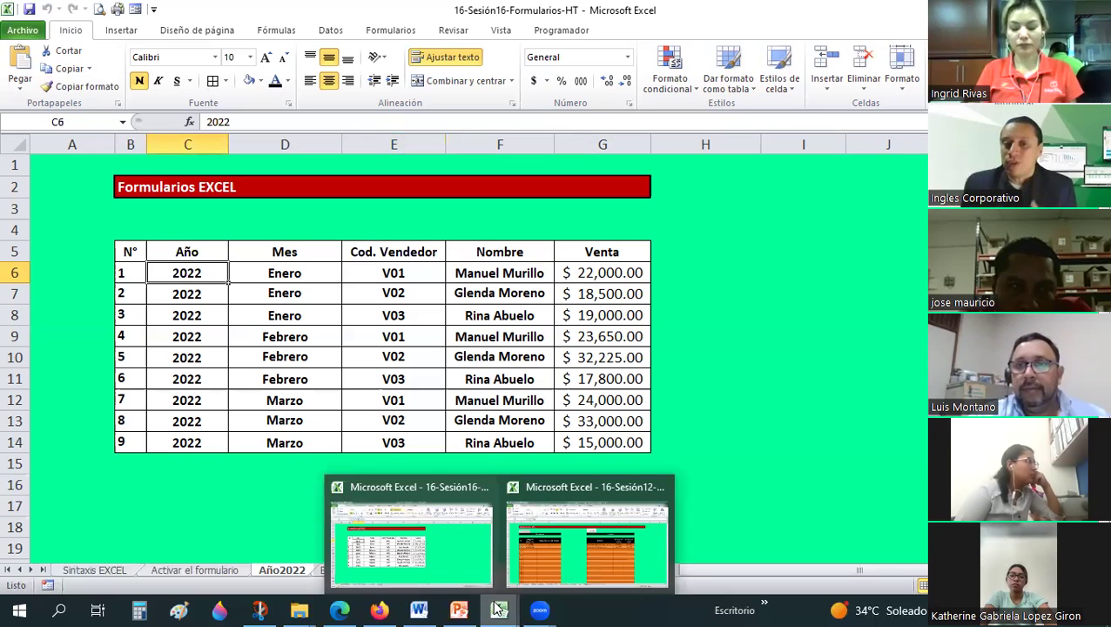
click(784, 353)
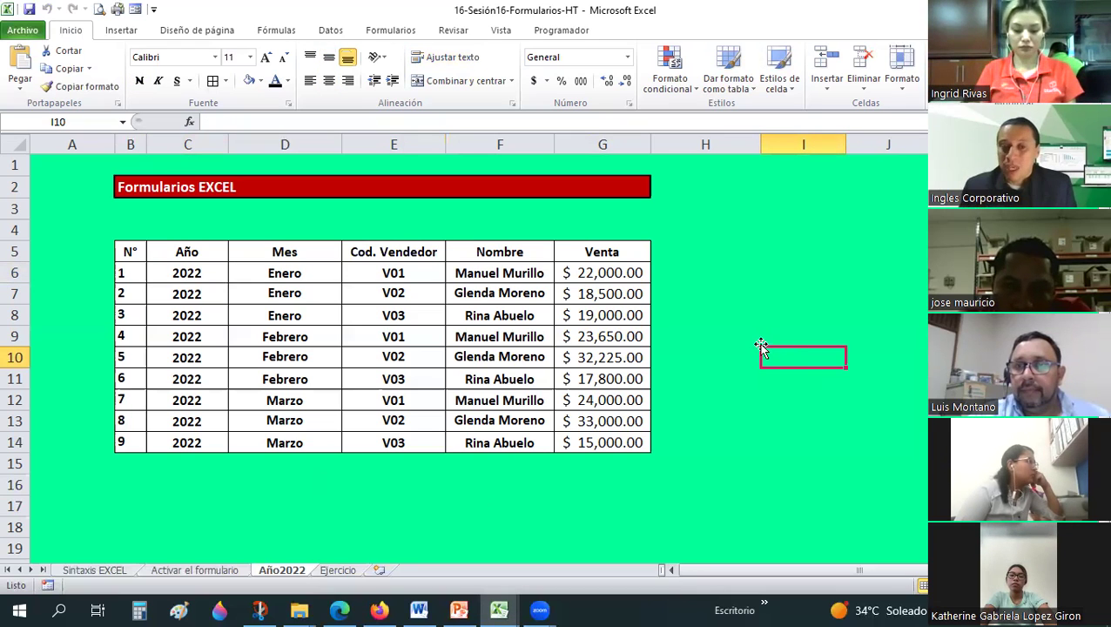
click(422, 490)
click(212, 273)
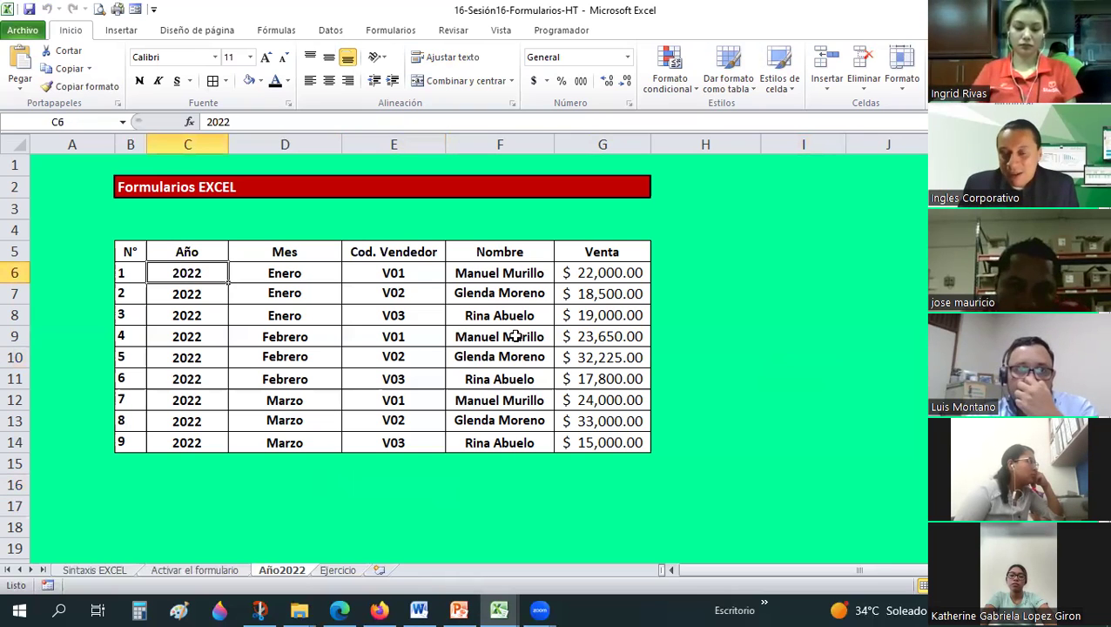
shift+click(514, 379)
shift+click(591, 436)
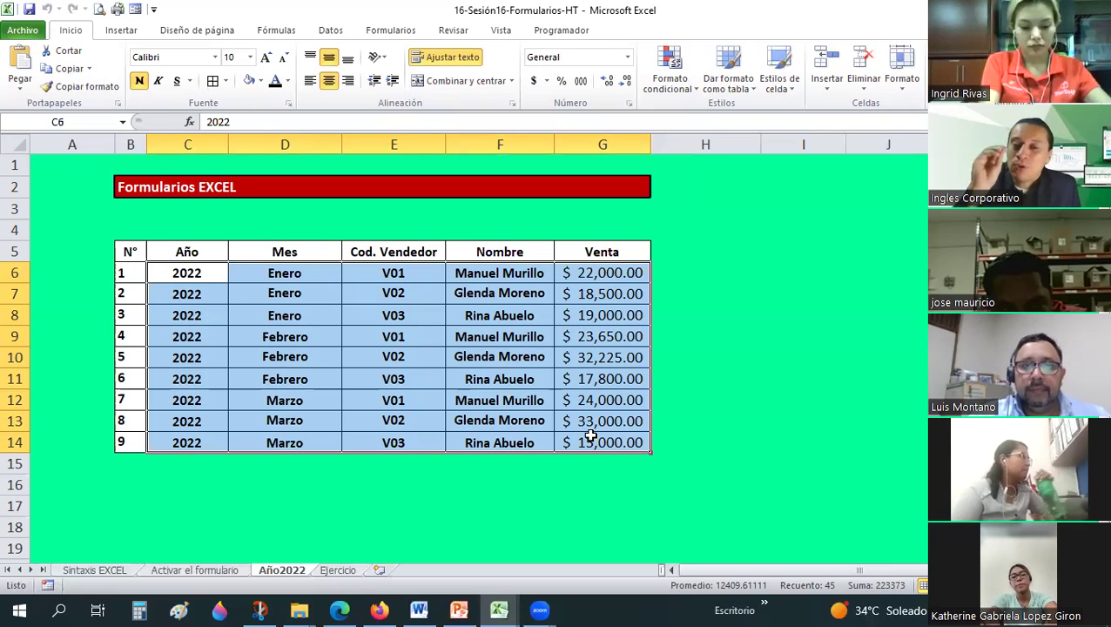
click(590, 435)
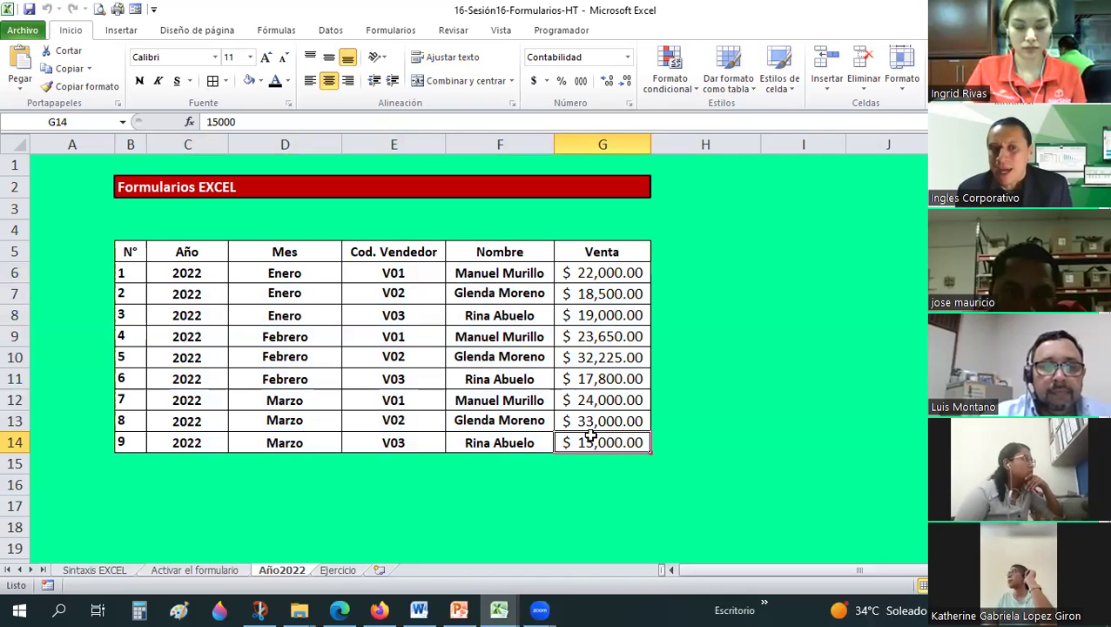
click(288, 285)
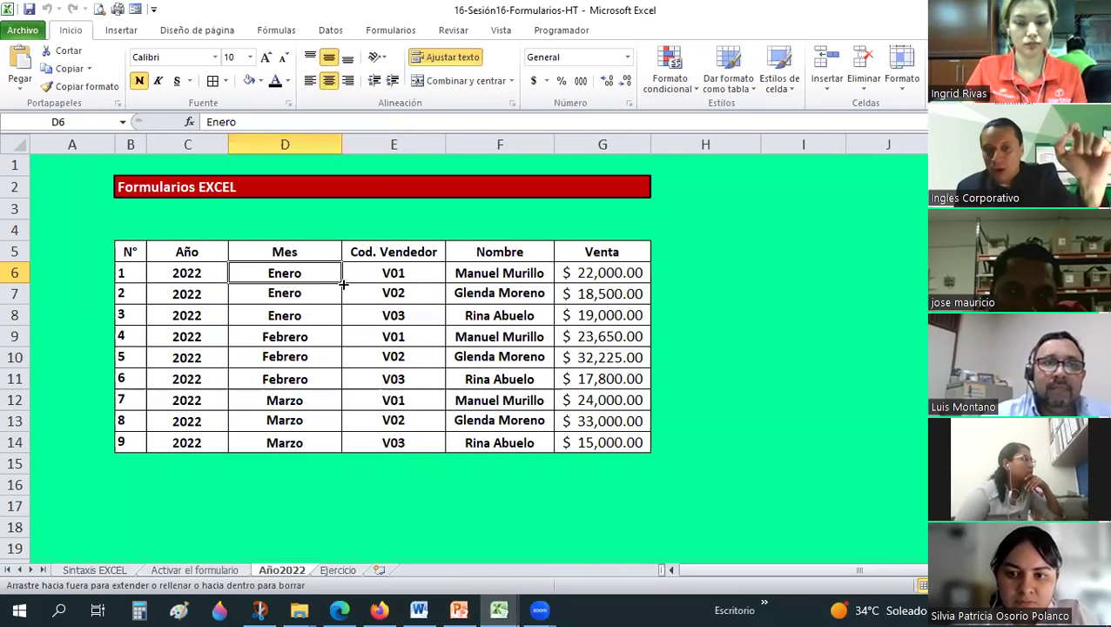
drag(344, 283, 330, 411)
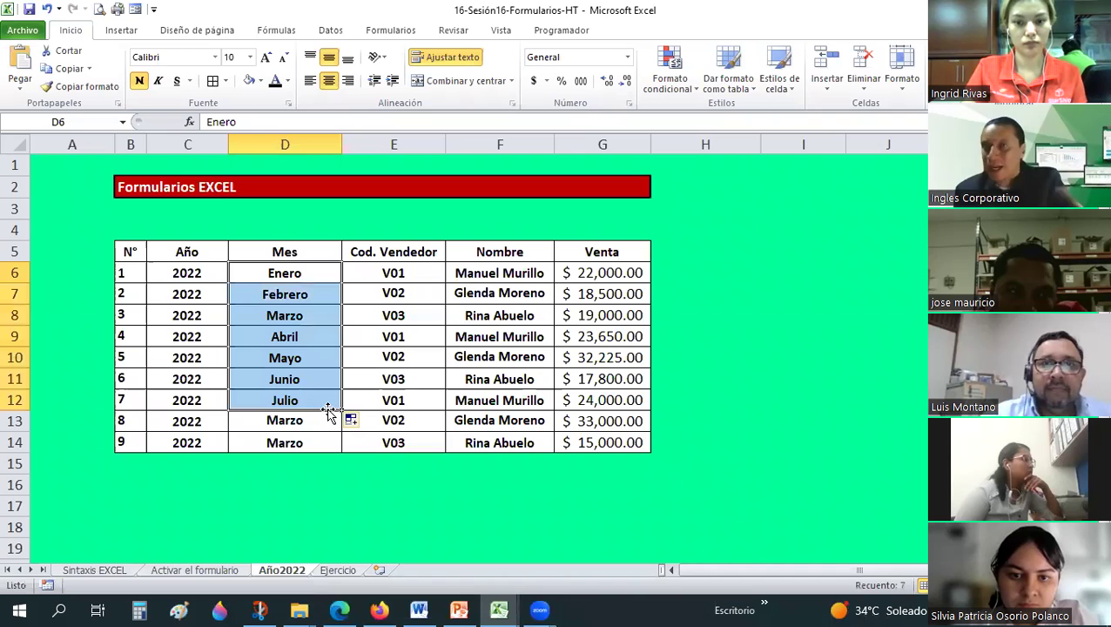
key(ctrl+z)
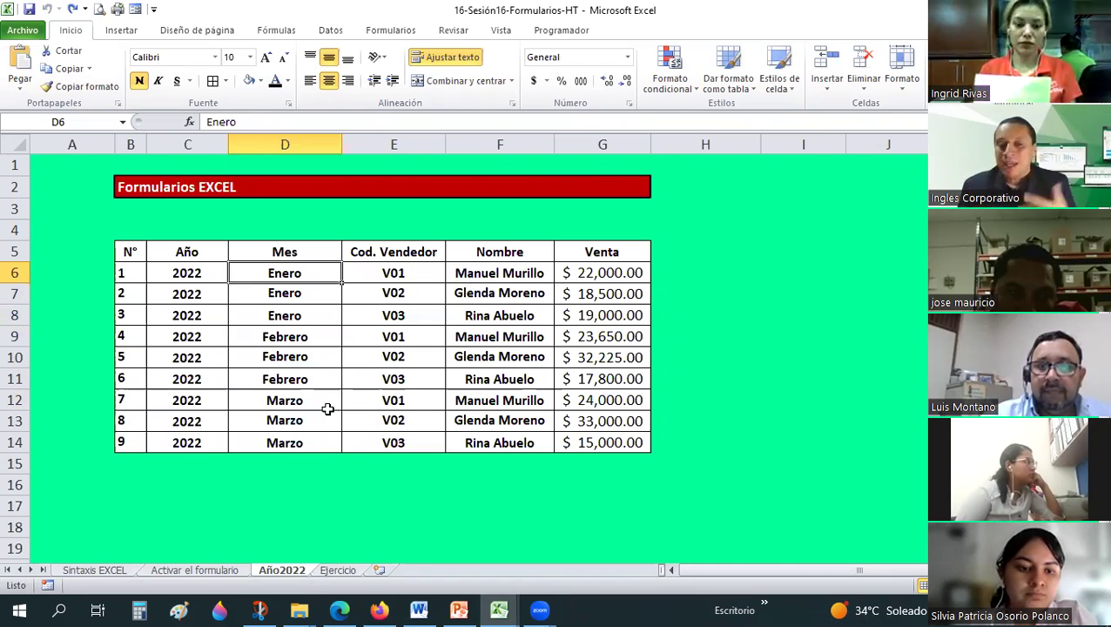
Step: View the Sintaxis EXCEL diagram sheet, then bring up the PowerPoint deck at its Objetivo slide
click(338, 570)
click(94, 570)
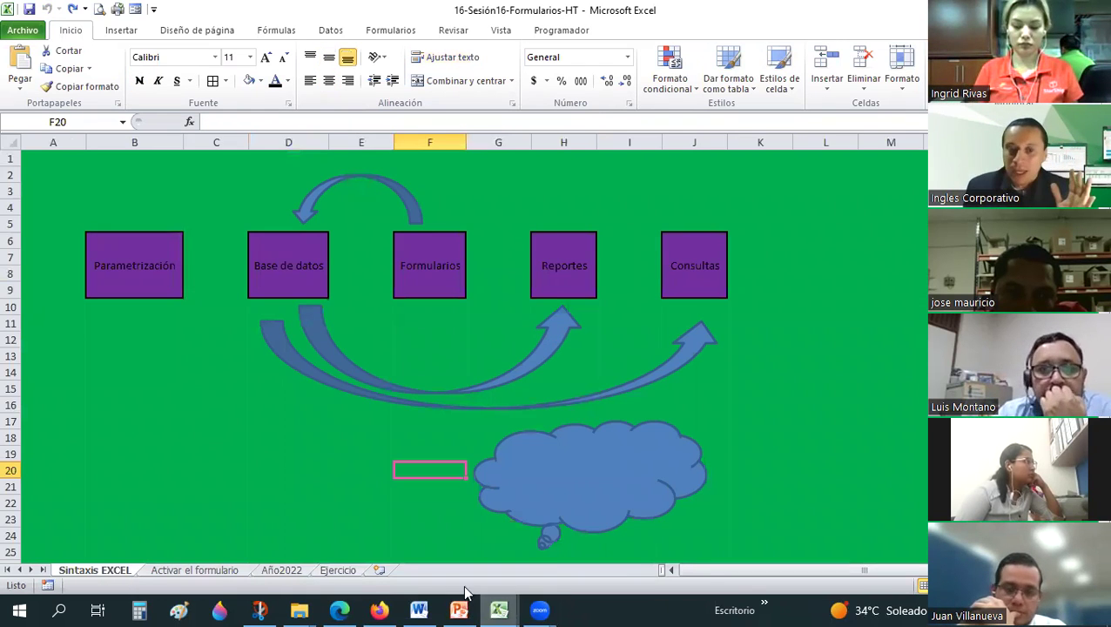
key(alt+Tab)
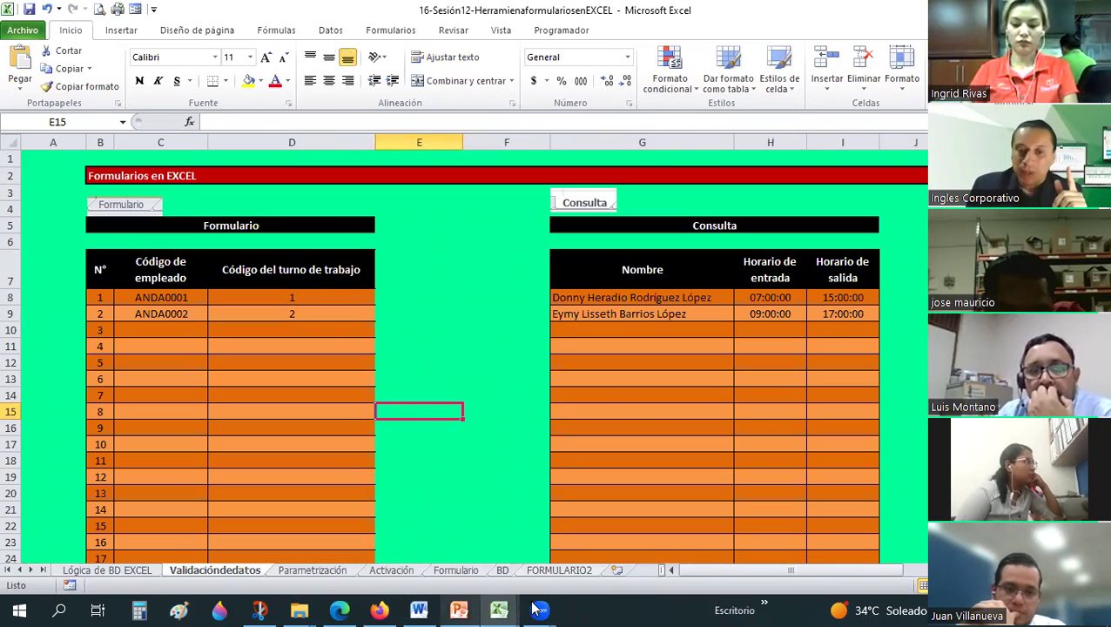
click(461, 609)
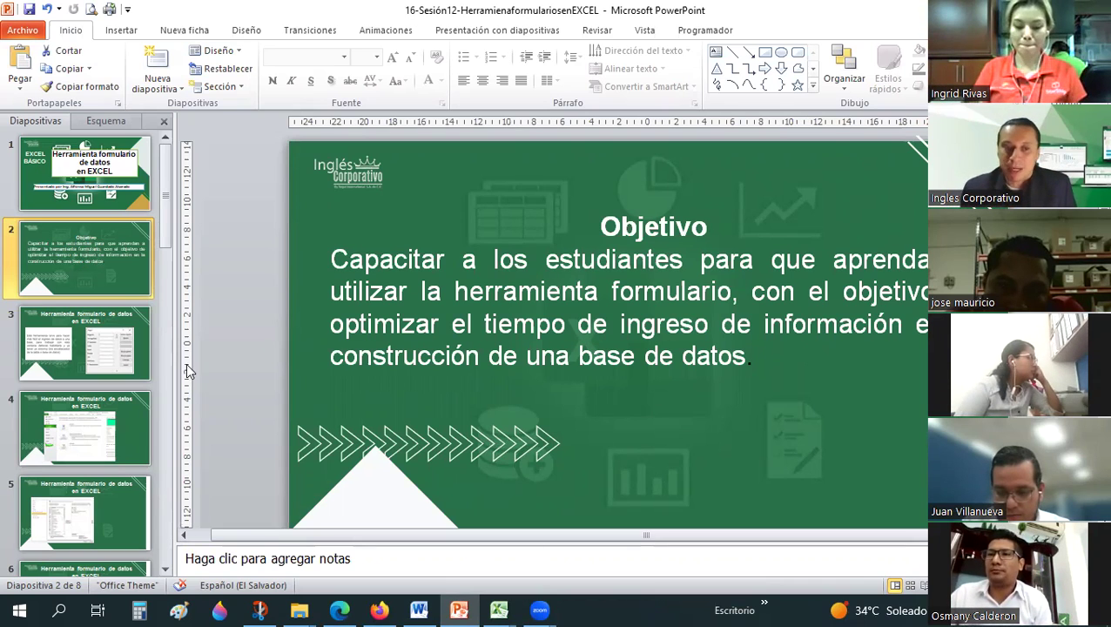
Step: Show slide 3, 'Herramienta formulario de datos en EXCEL', then return to the 16-Sesión16-Formularios-HT workbook
click(127, 347)
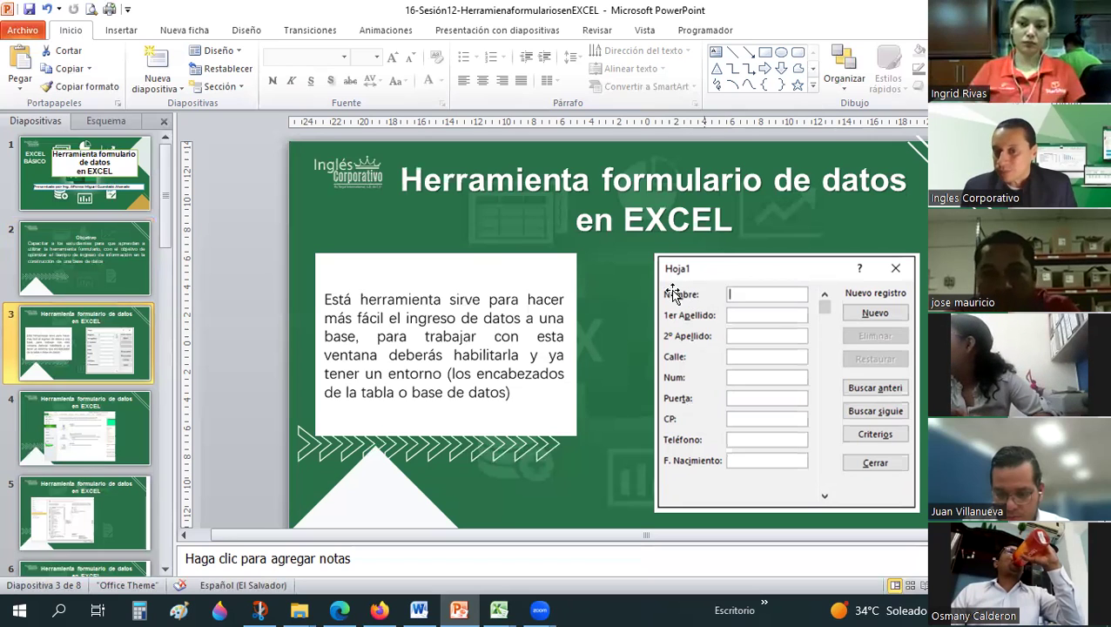
mouse_move(499, 609)
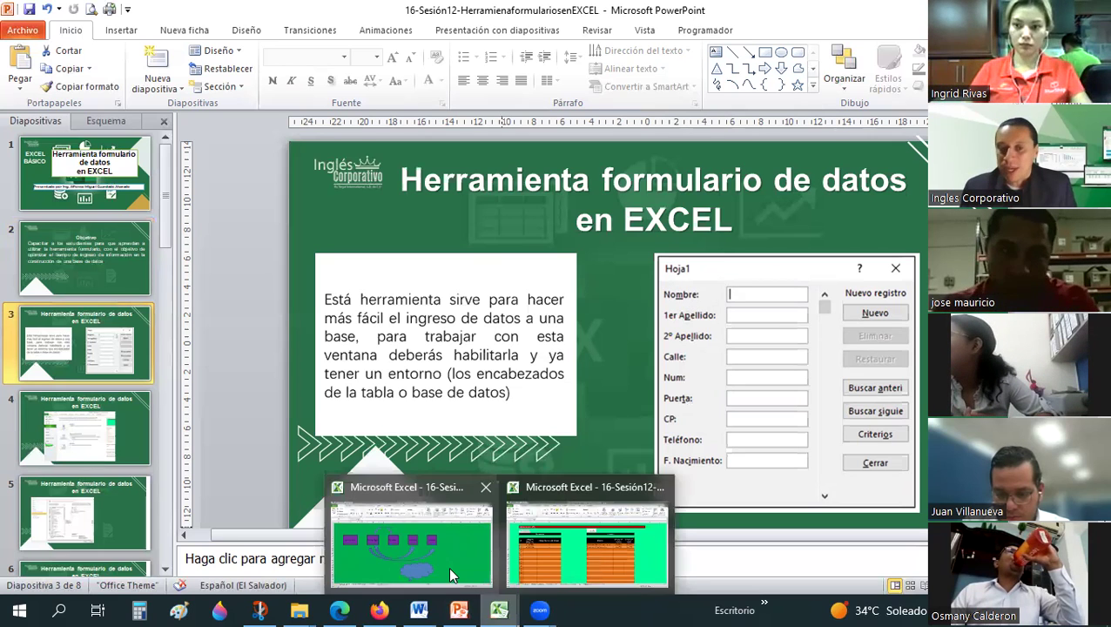
click(452, 570)
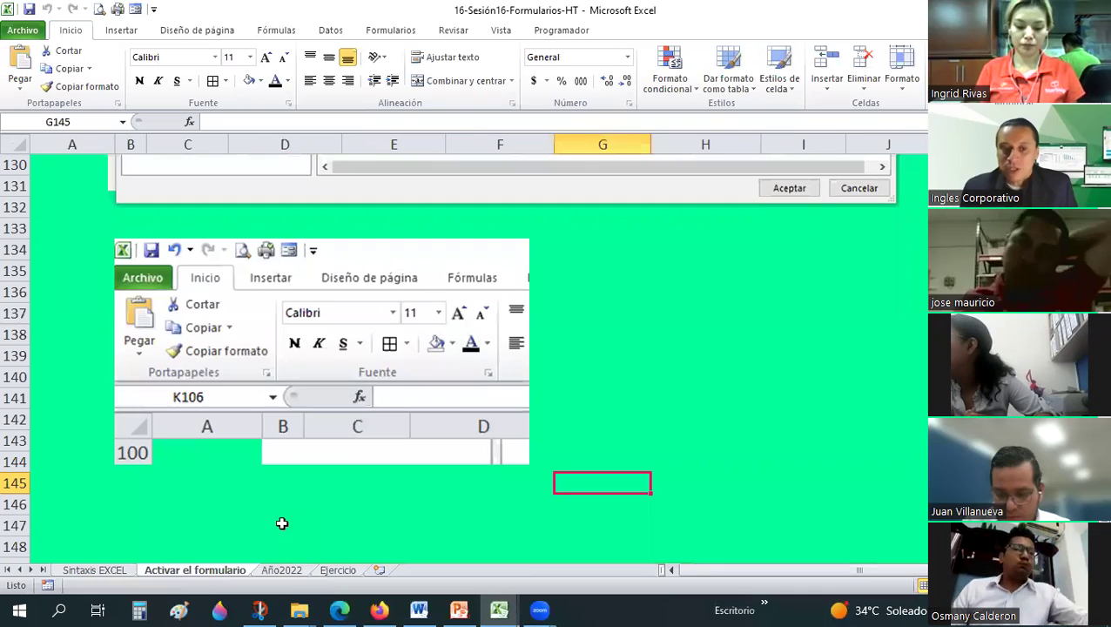
Step: On the Año2022 sheet, select the sales table from the N° header and open its Formulario data form
click(282, 570)
drag(129, 252, 610, 252)
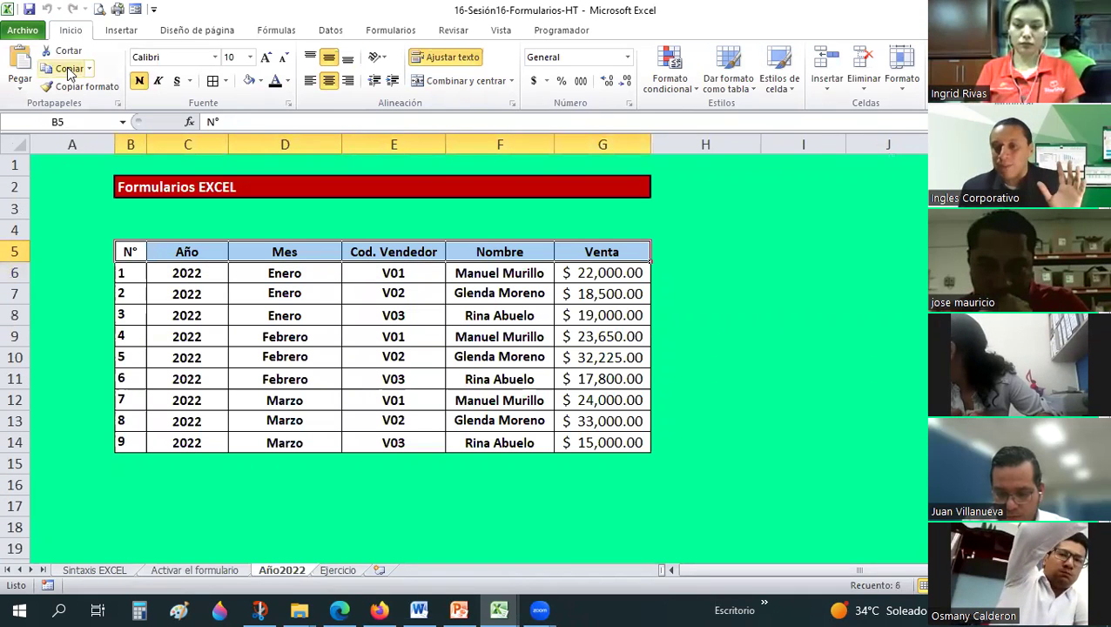
click(137, 9)
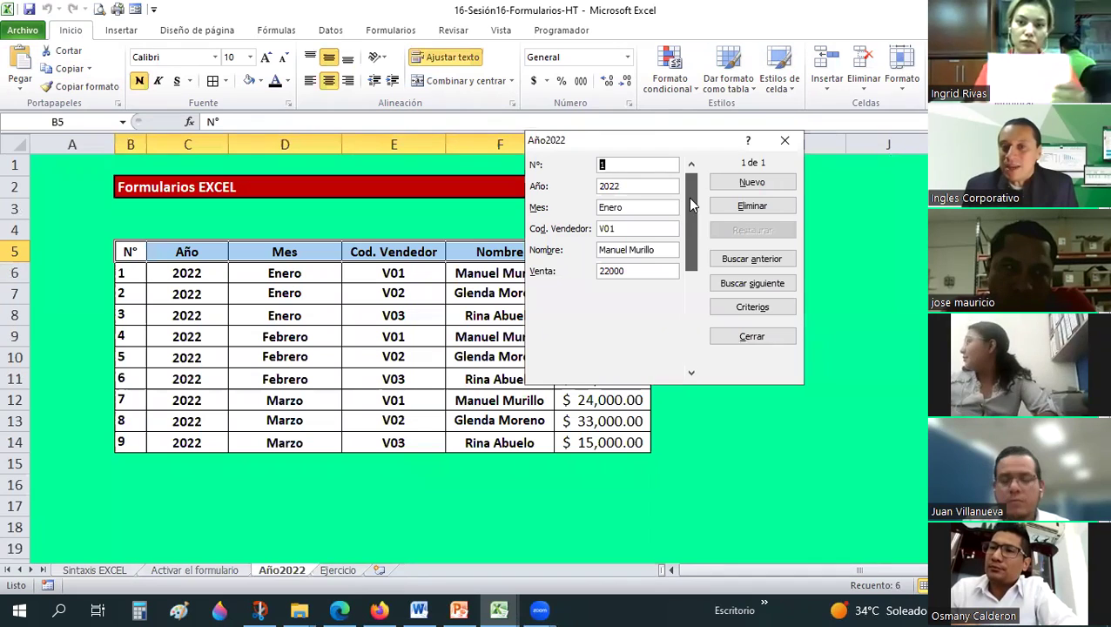
Step: Step through the form's records with Buscar siguiente and Buscar anterior
click(783, 287)
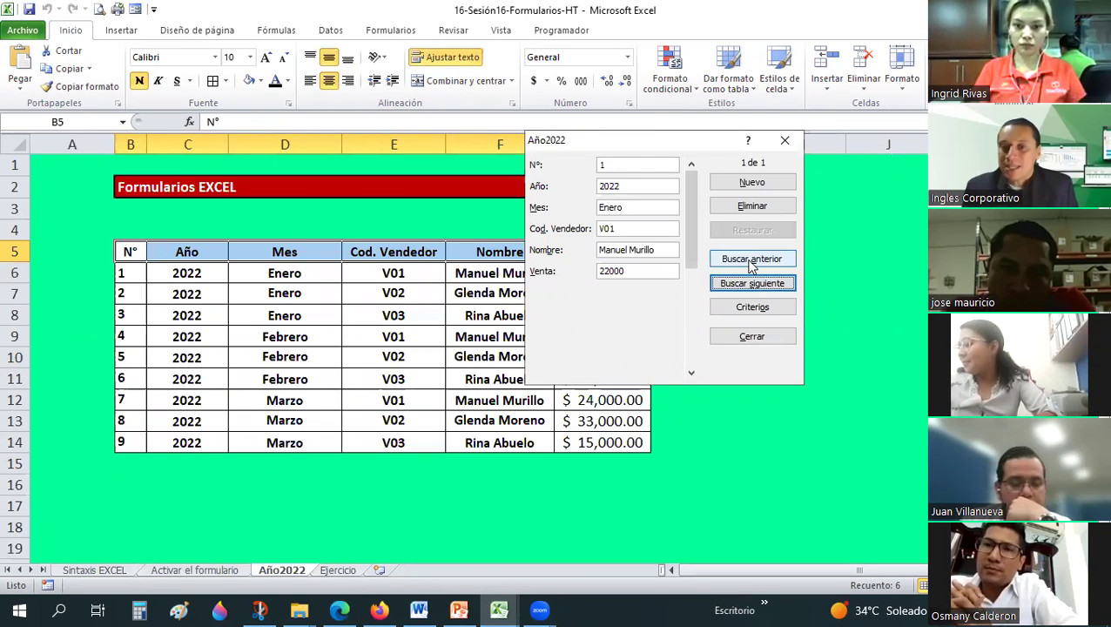
click(739, 259)
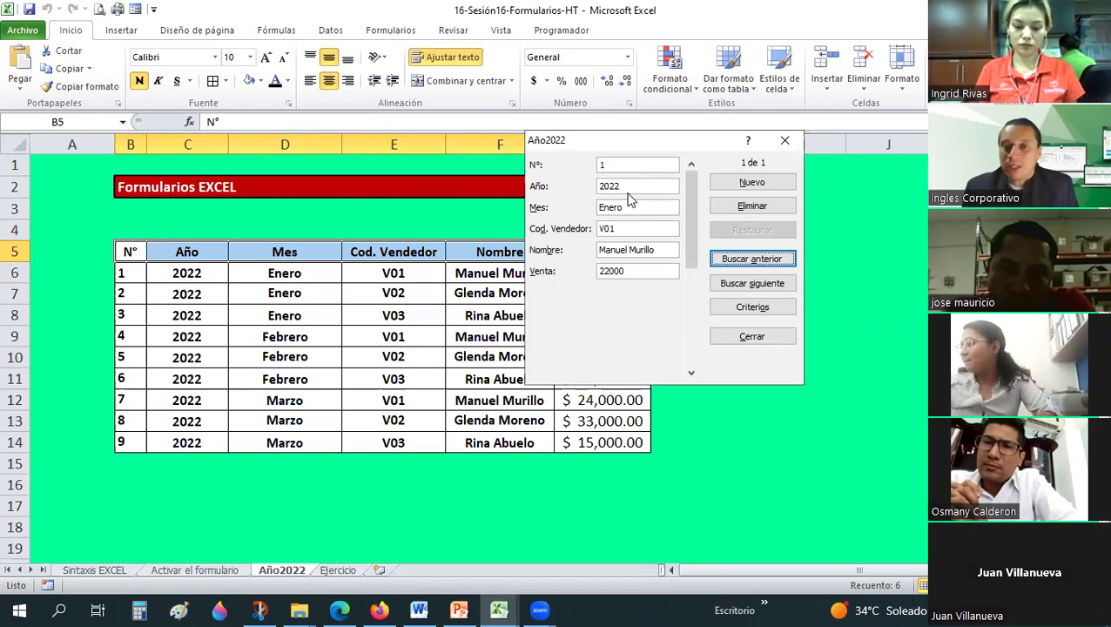
click(749, 284)
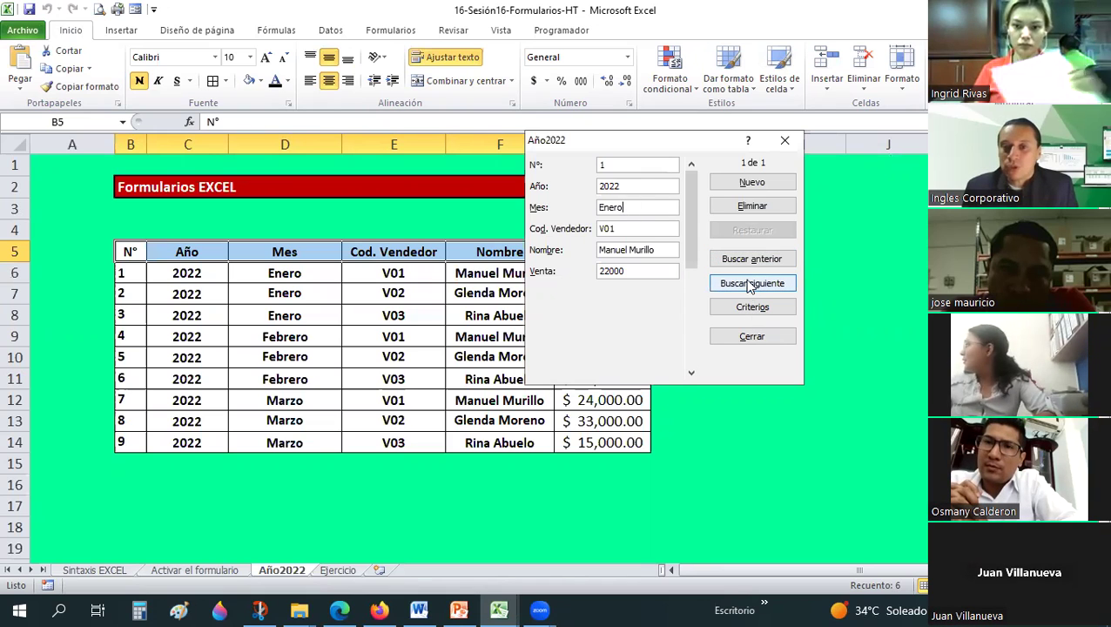
click(749, 259)
Step: Switch the form to Criterios mode, start an N° criterion, then return to the records
click(767, 312)
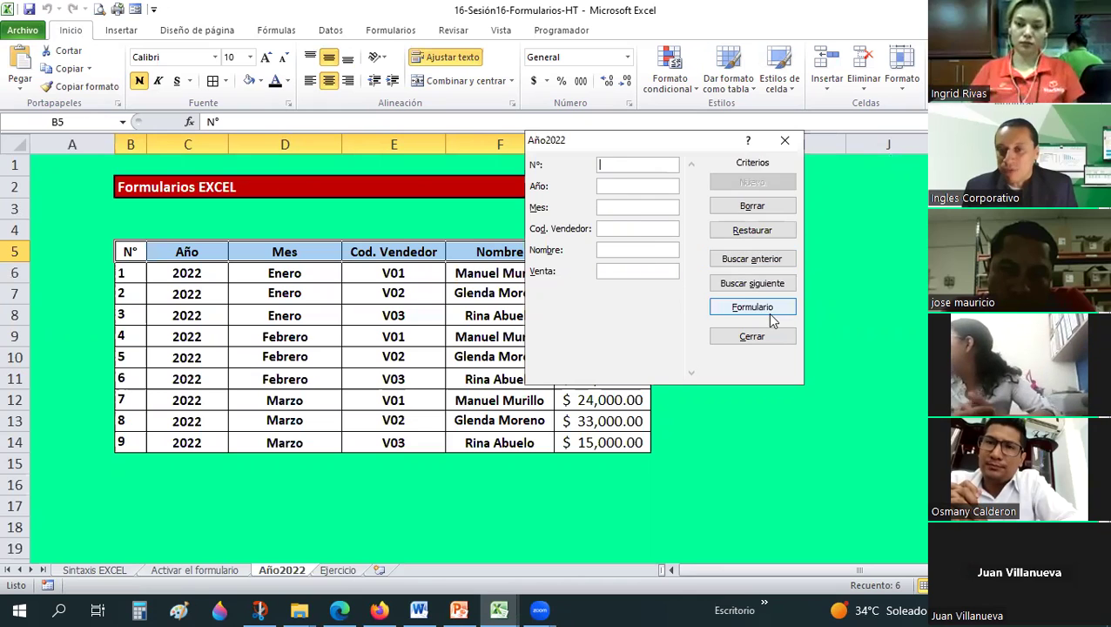
click(745, 230)
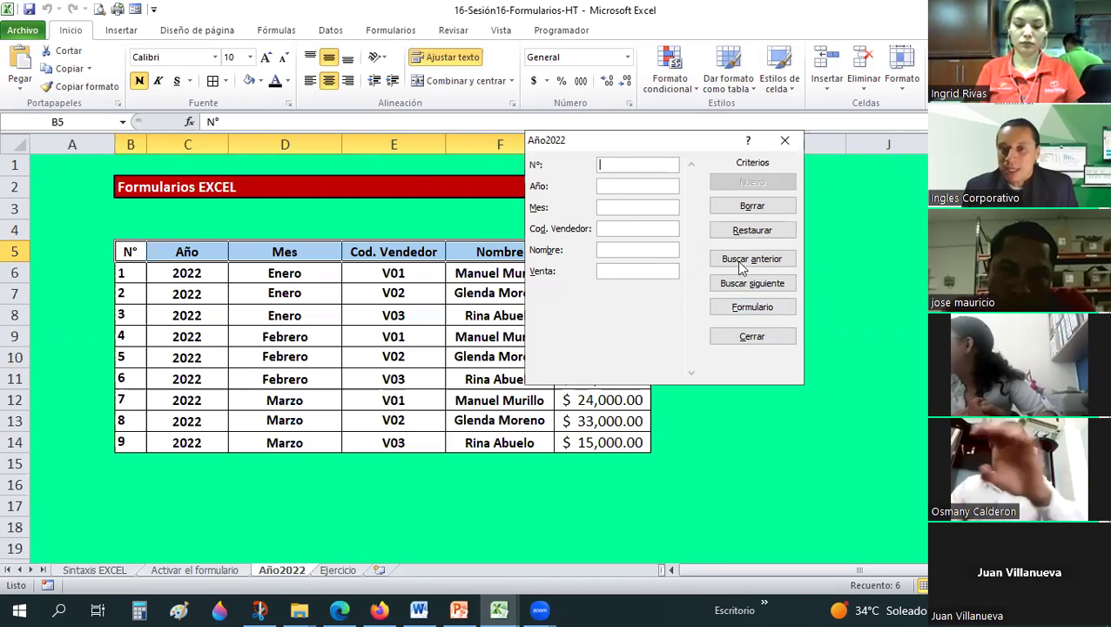
click(741, 262)
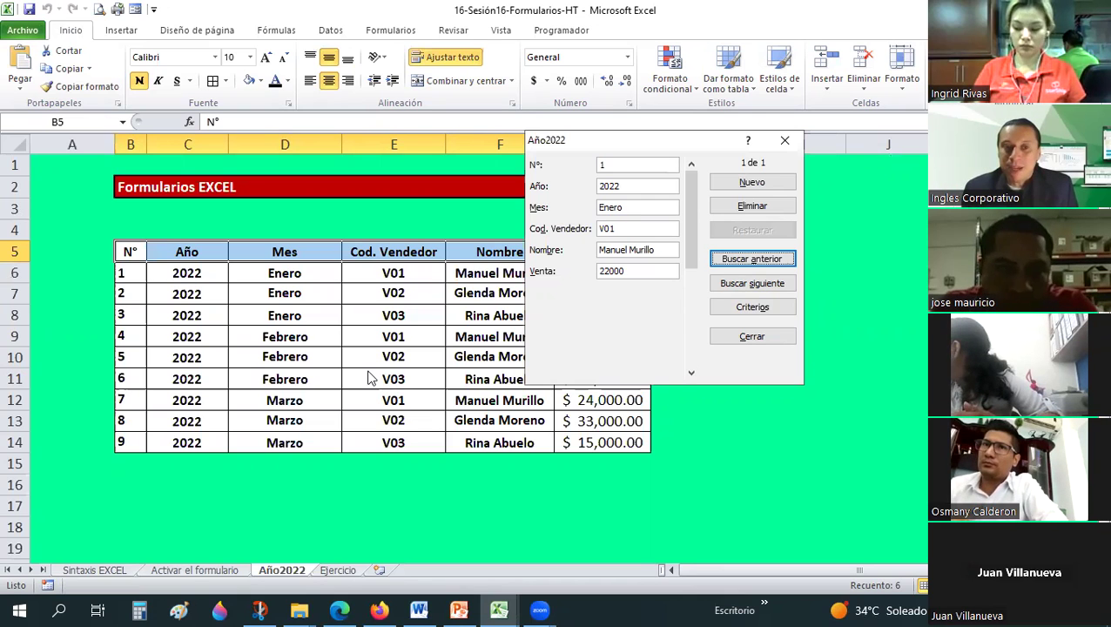
Step: Close the data form with Cerrar and click an empty cell to deselect the table
click(752, 336)
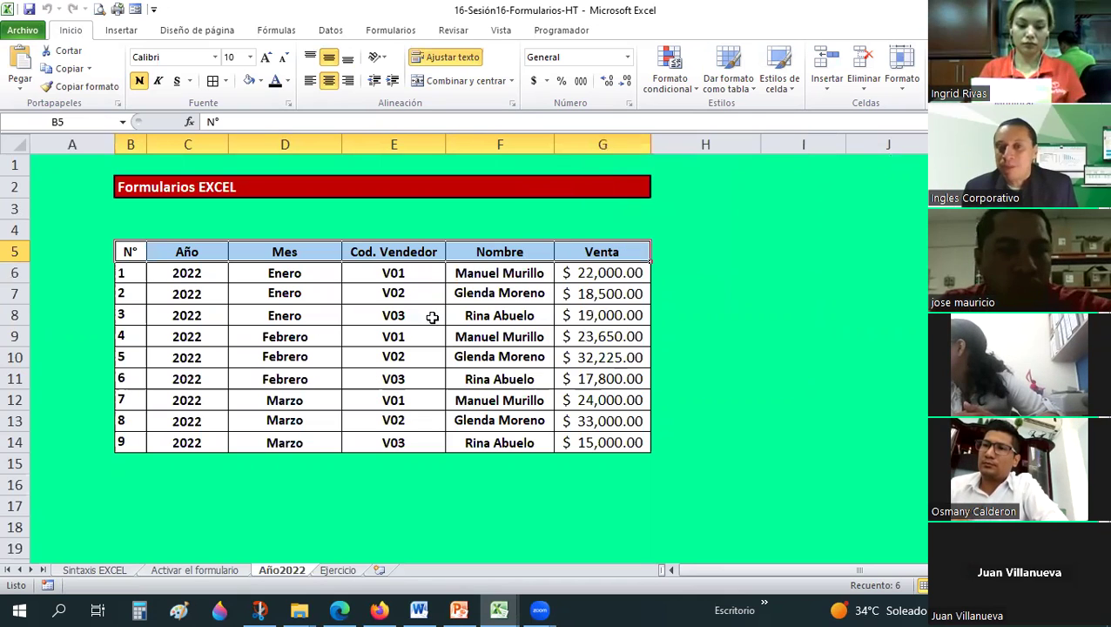
click(419, 335)
click(837, 342)
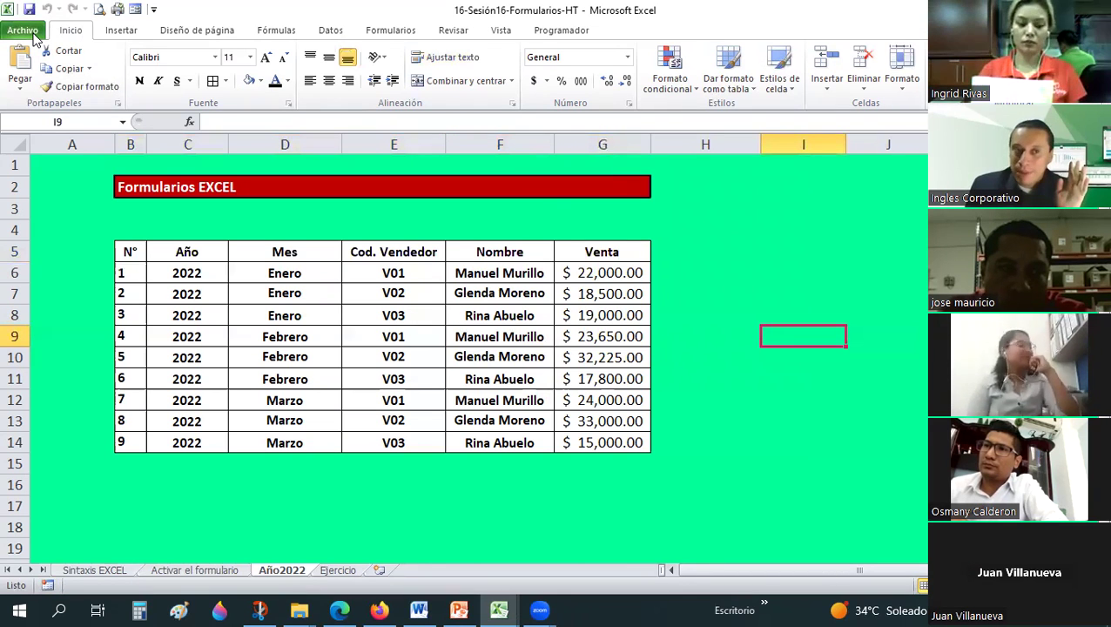
Step: View the quick access toolbar page in Excel Options, then close it and select cell I5
click(33, 36)
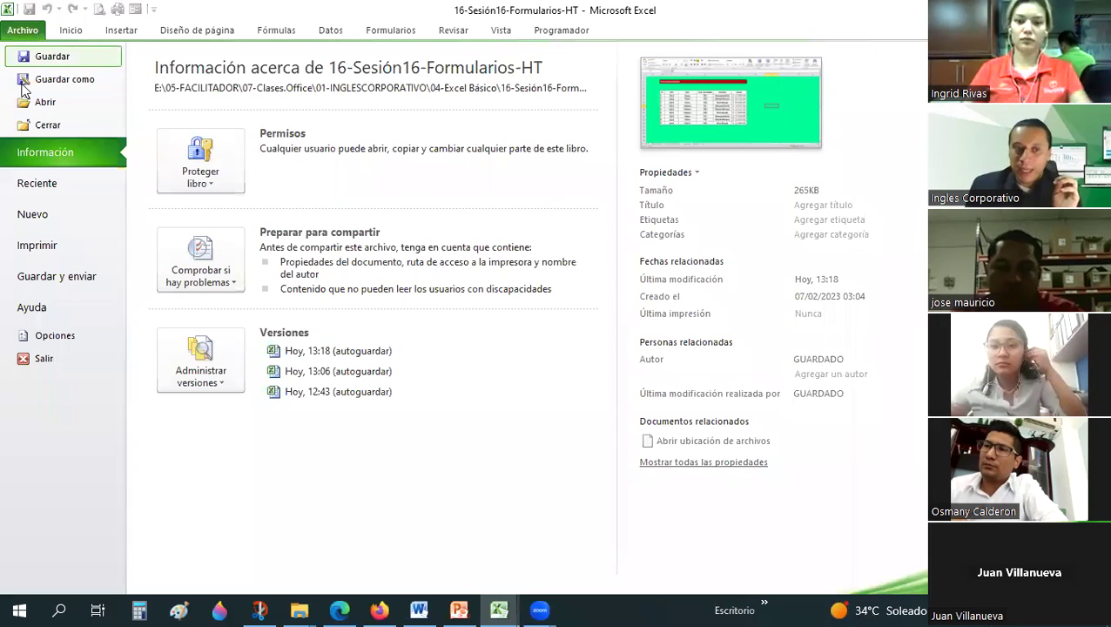
click(55, 337)
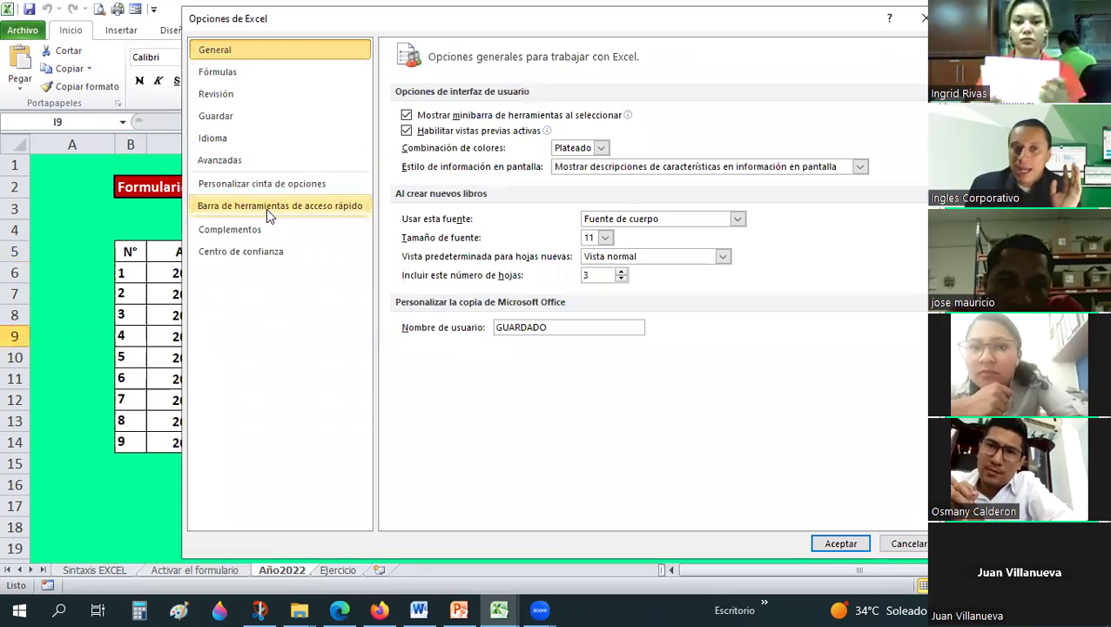
click(266, 209)
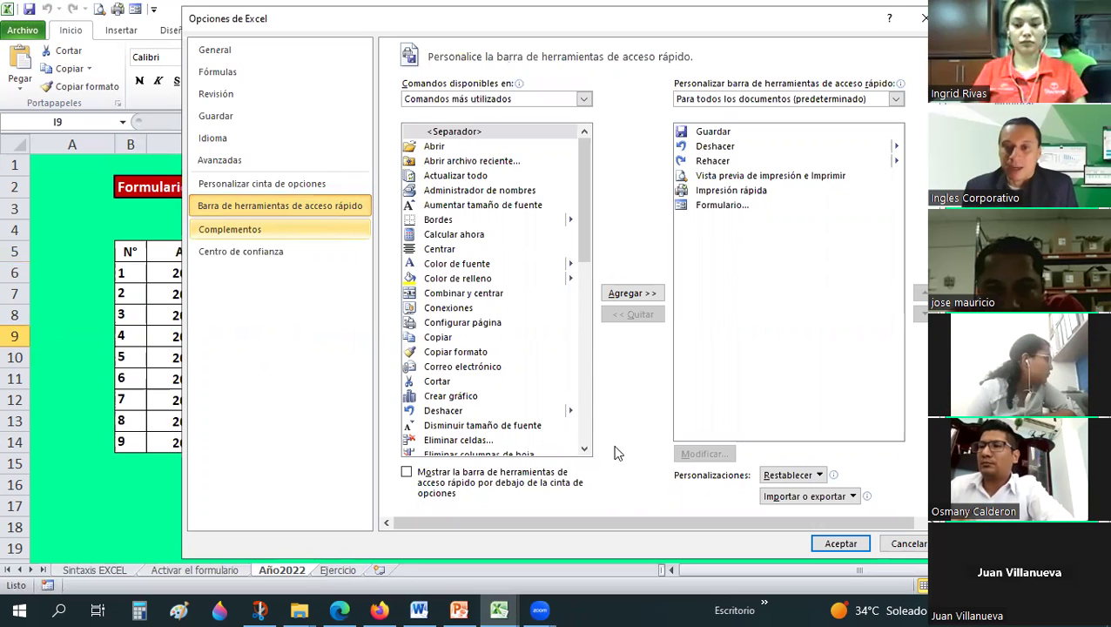
key(Escape)
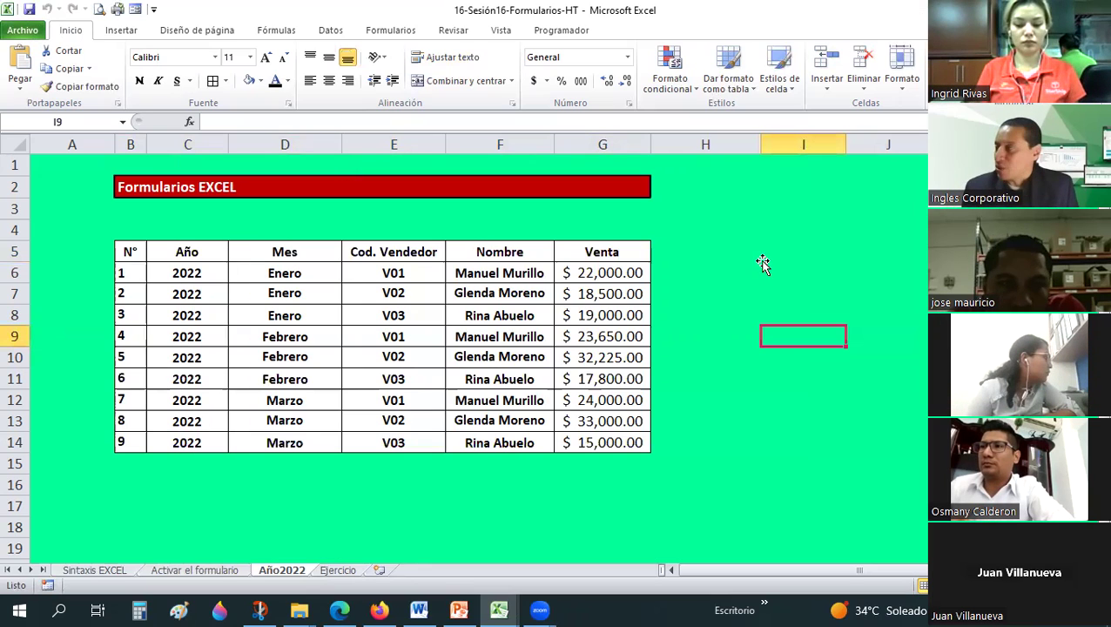
click(803, 251)
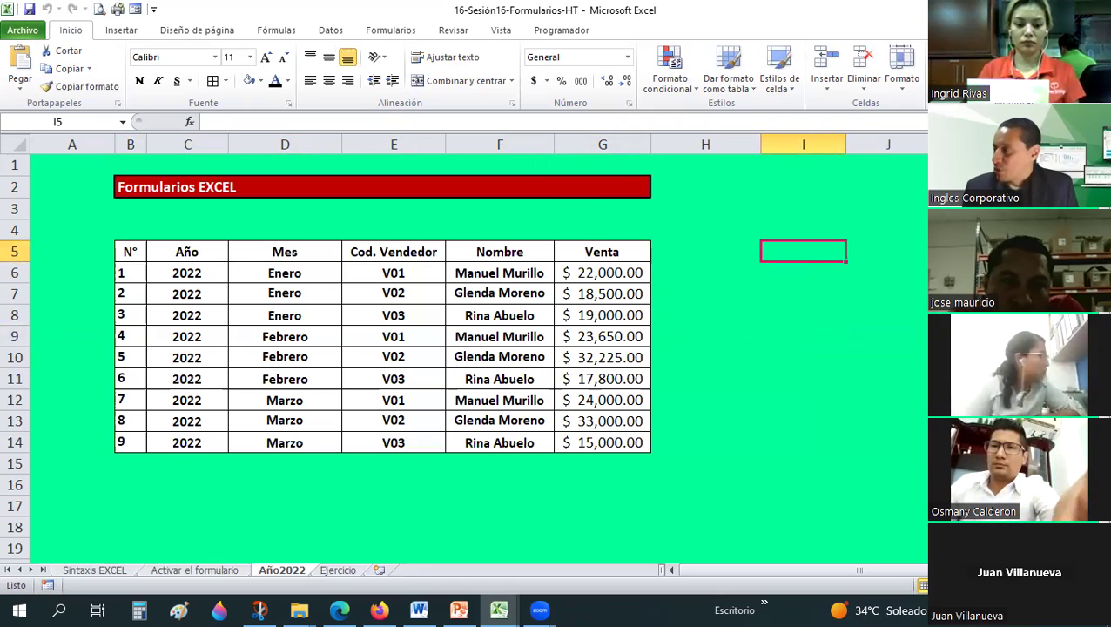
Step: Show the Barra de herramientas de acceso rápido page of Excel Options via Archivo > Opciones
click(21, 30)
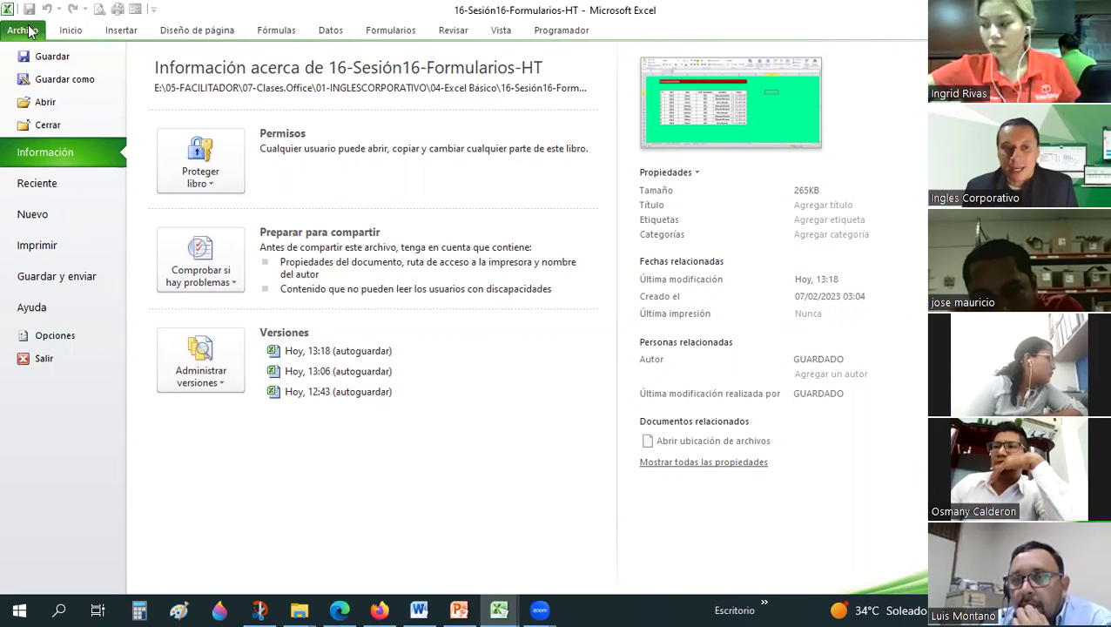
click(55, 340)
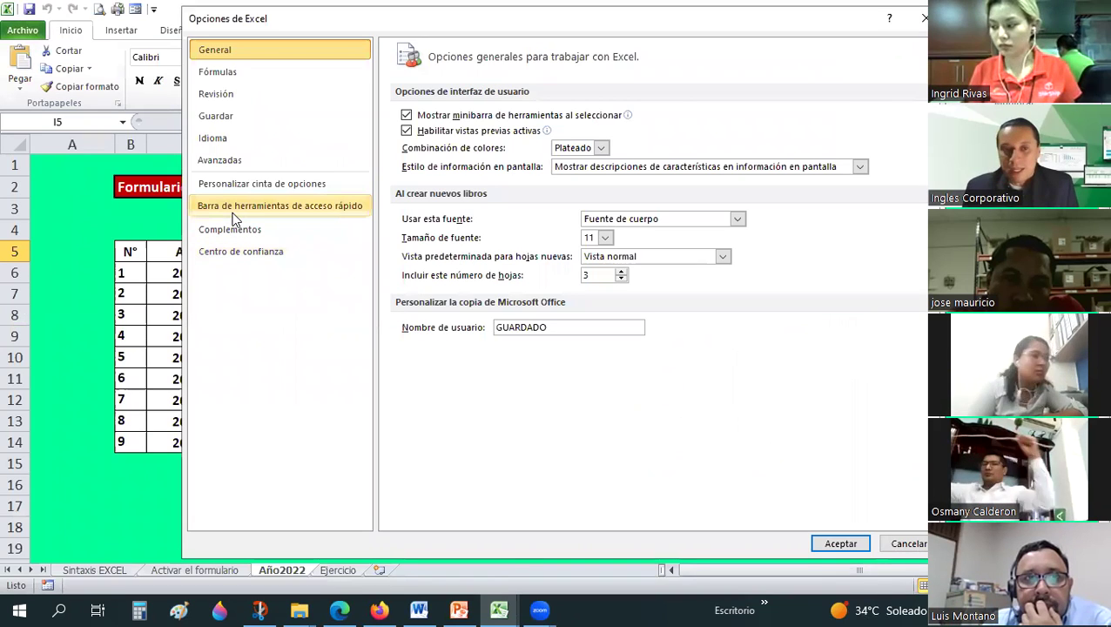
click(234, 211)
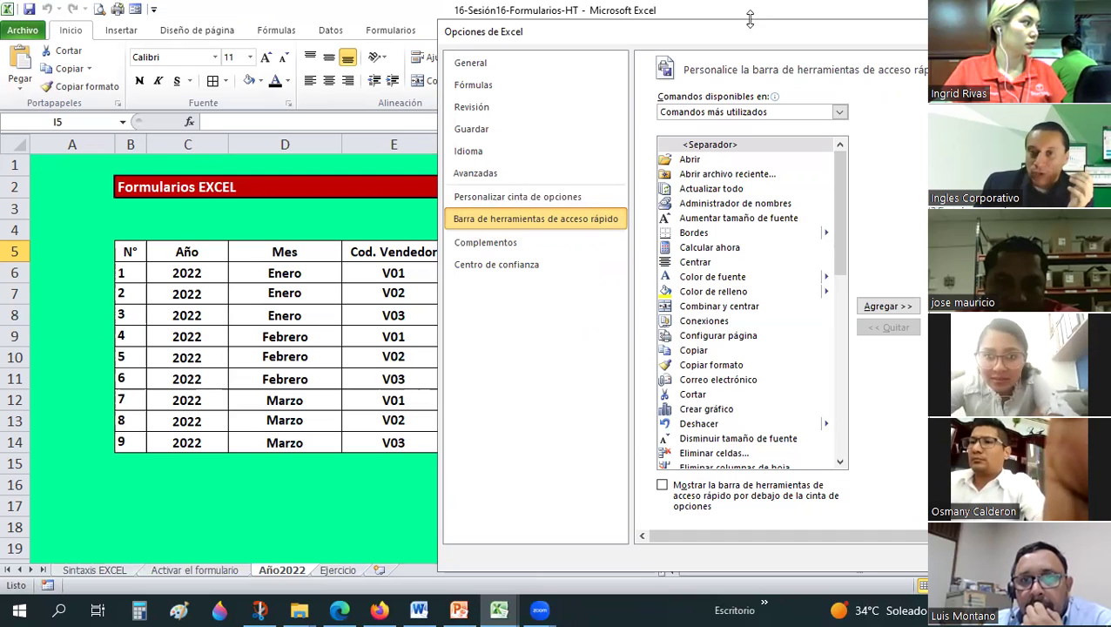
Step: Move the Options window aside, close it, and show the Formularios ribbon tab
drag(485, 47, 246, 53)
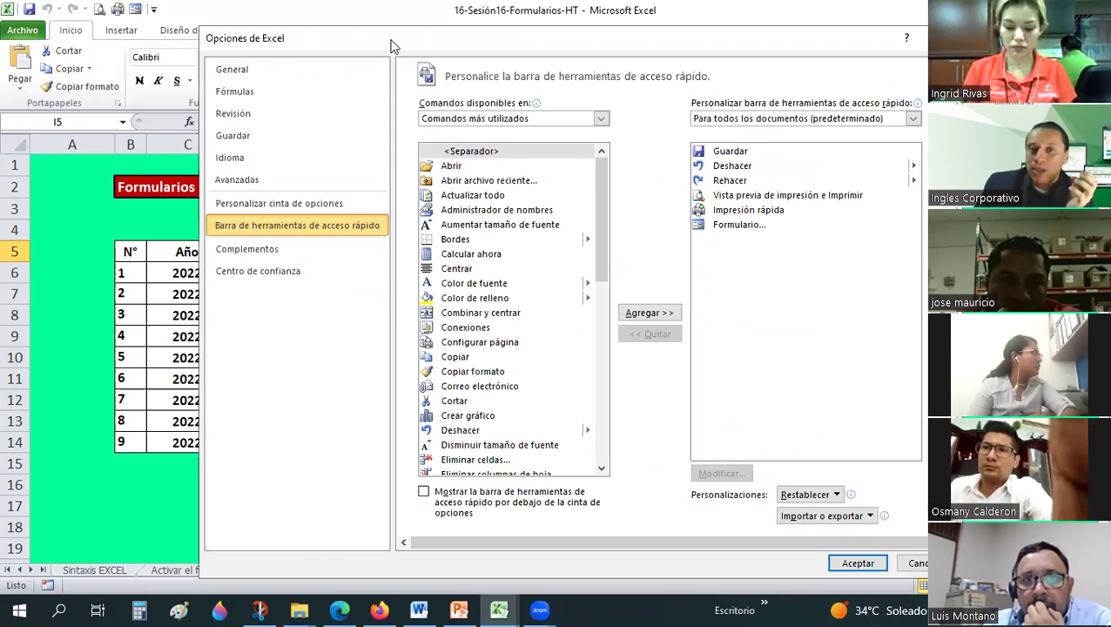
drag(392, 45, 500, 83)
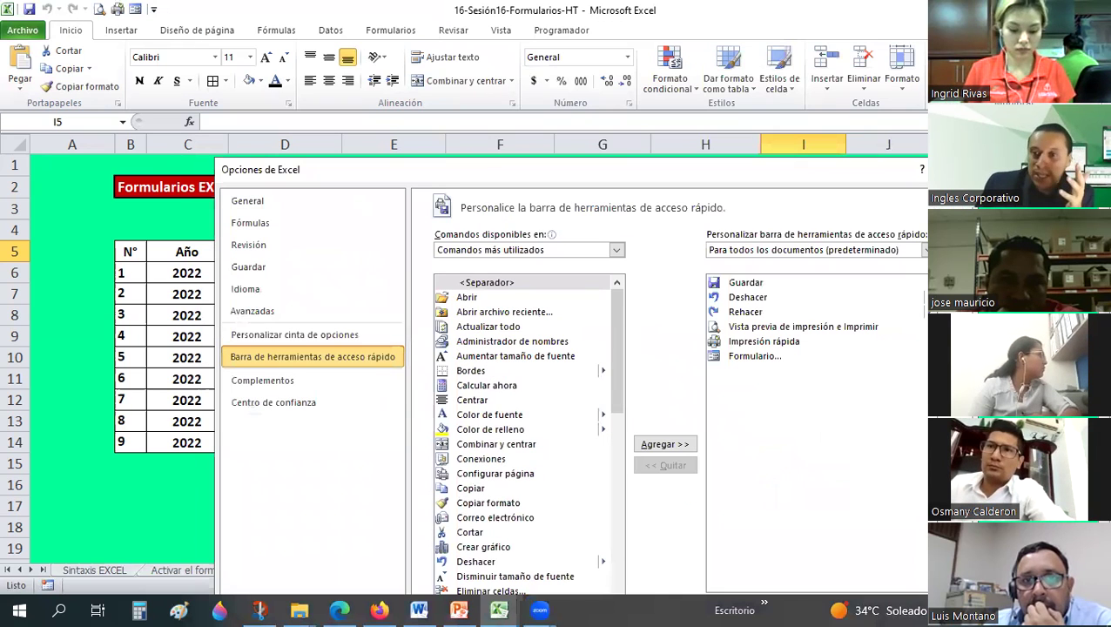
key(Return)
click(392, 30)
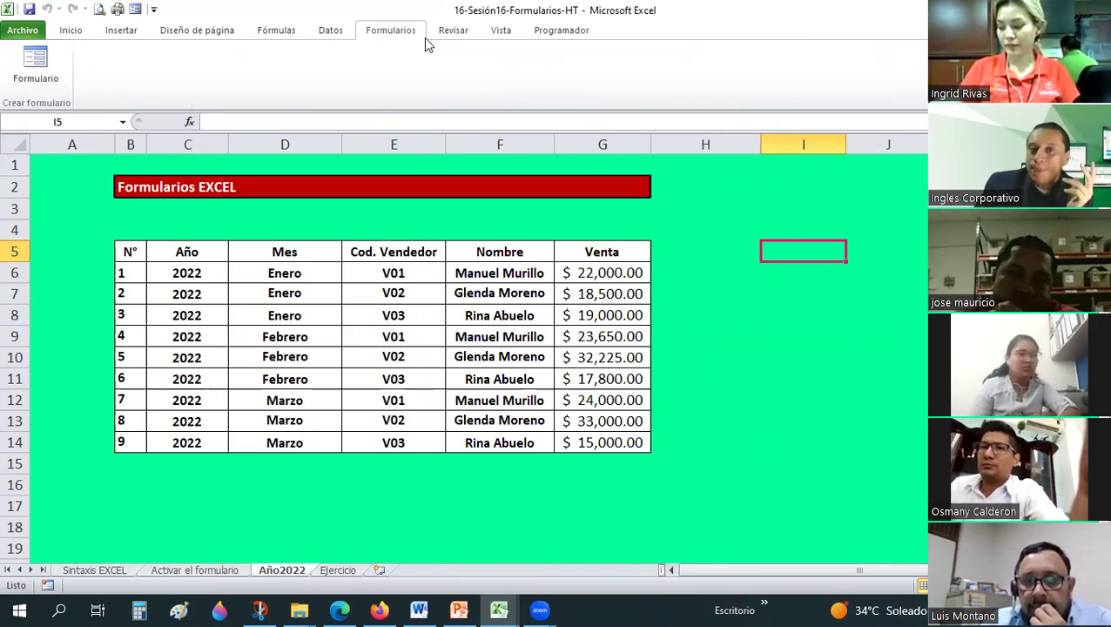
Step: Reopen the quick access toolbar options and set Comandos disponibles en to Todos los comandos
click(23, 30)
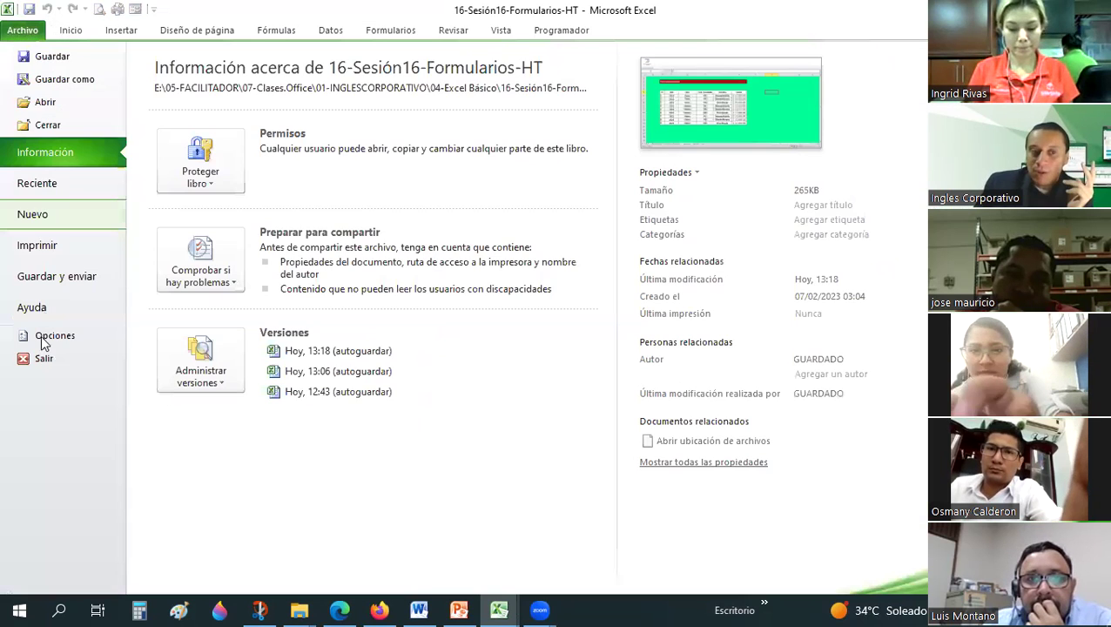
click(39, 335)
click(347, 235)
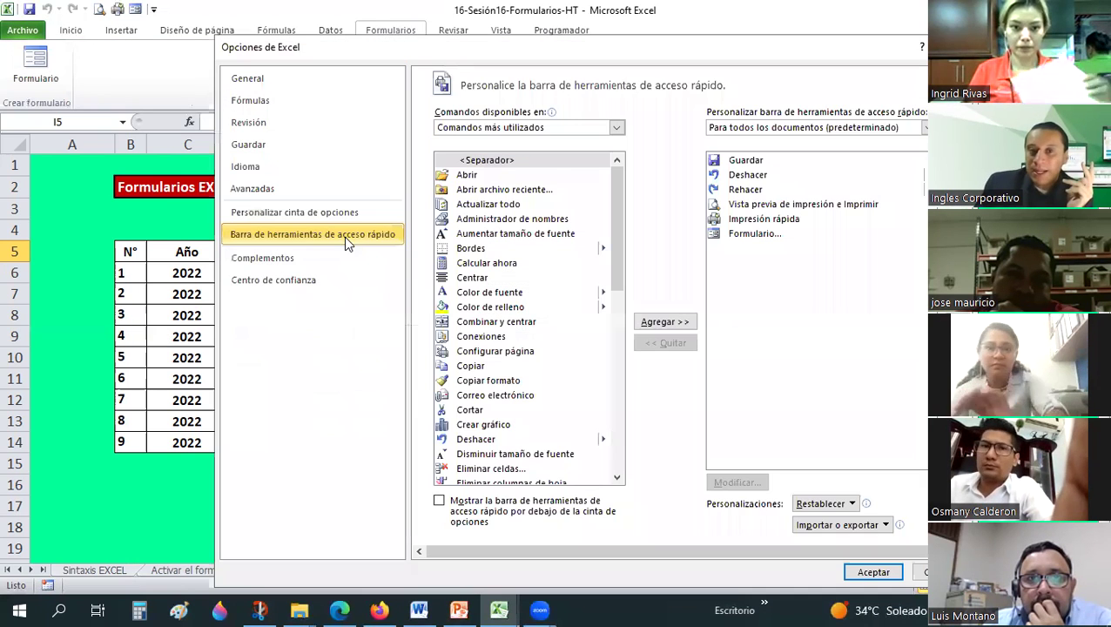
click(618, 129)
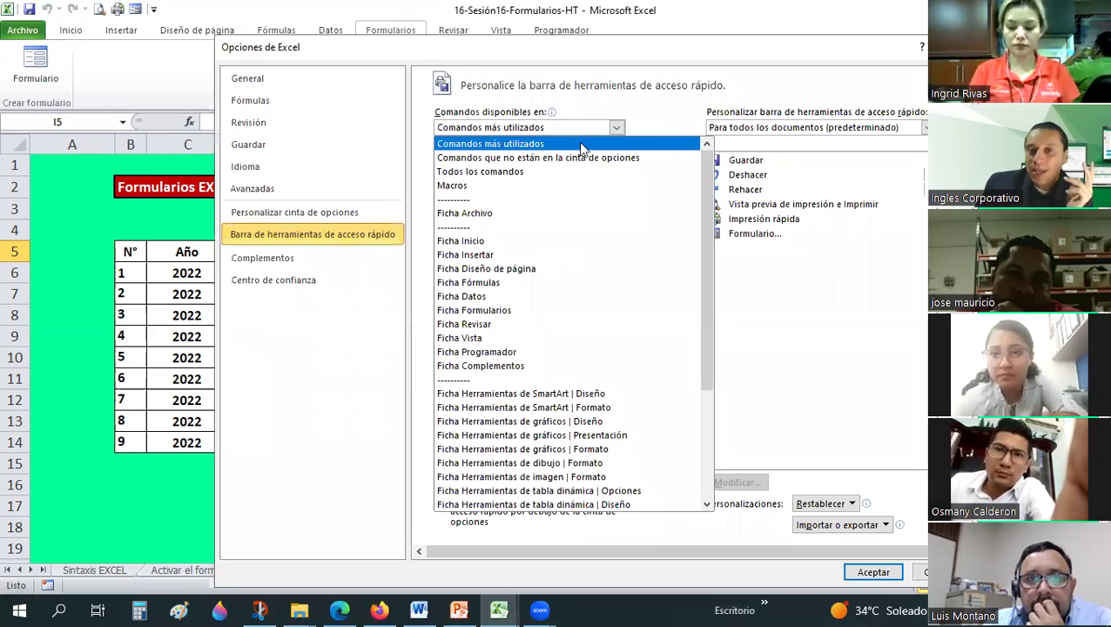
click(476, 174)
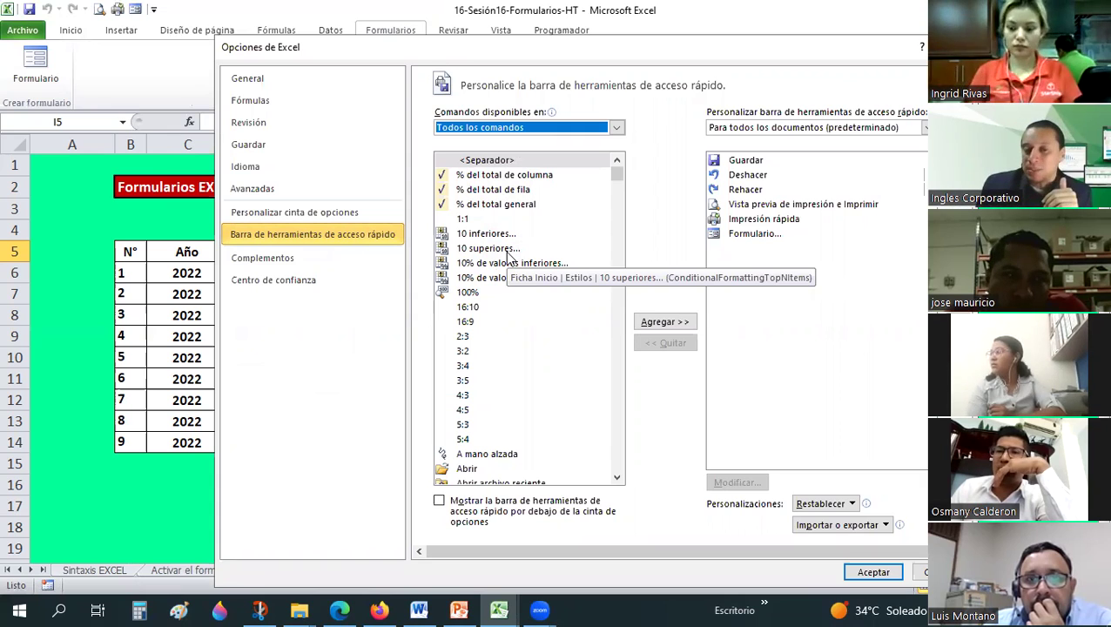
click(479, 253)
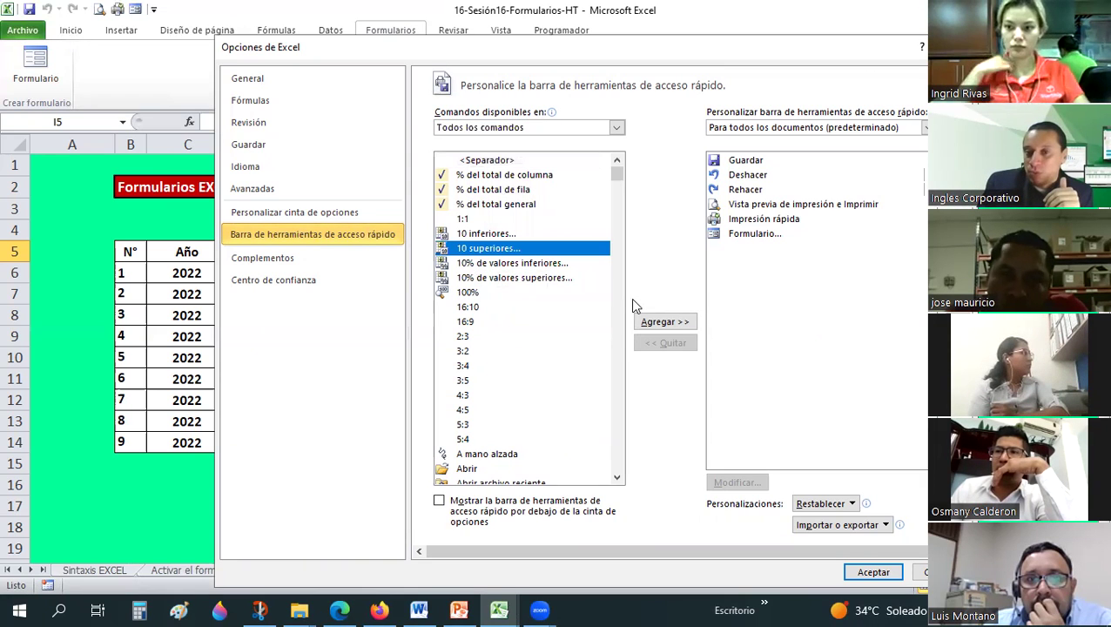
click(651, 325)
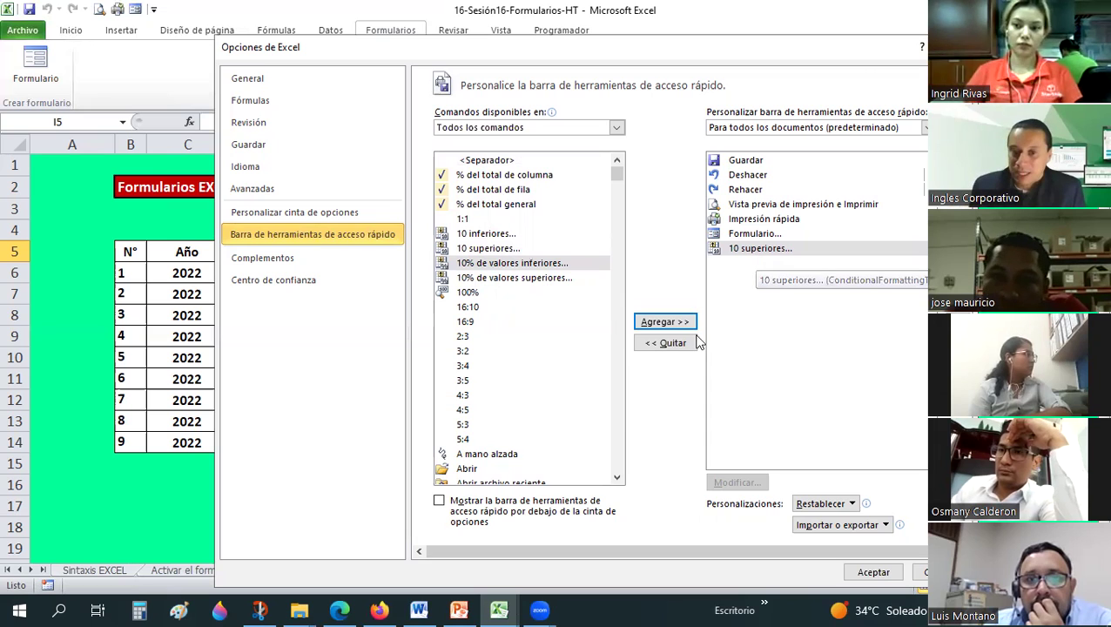
click(666, 343)
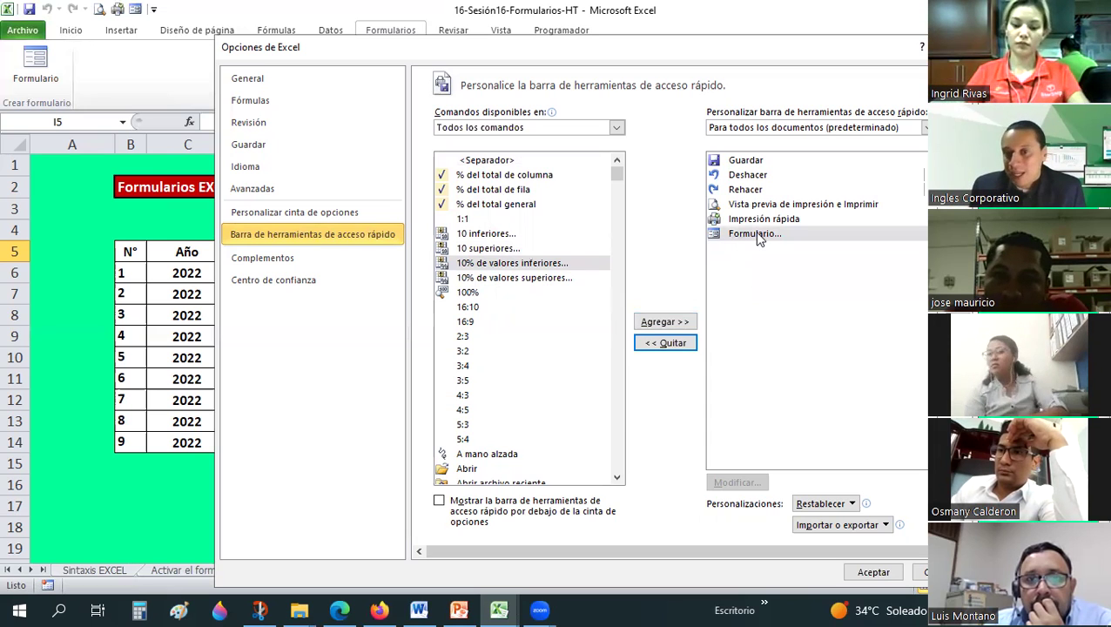
click(511, 207)
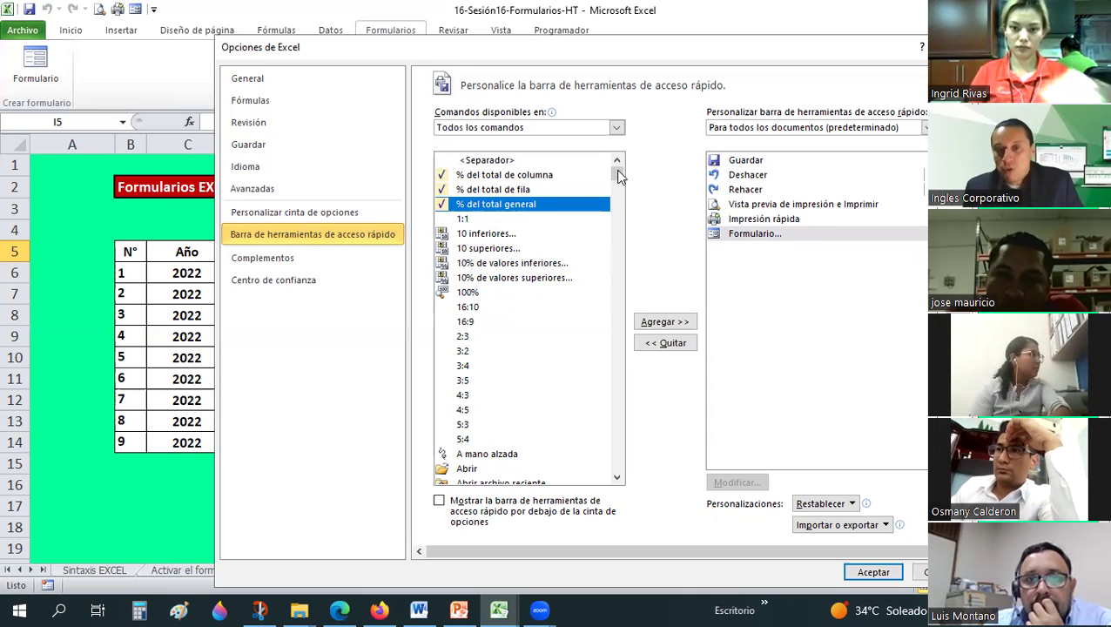
drag(619, 174, 518, 225)
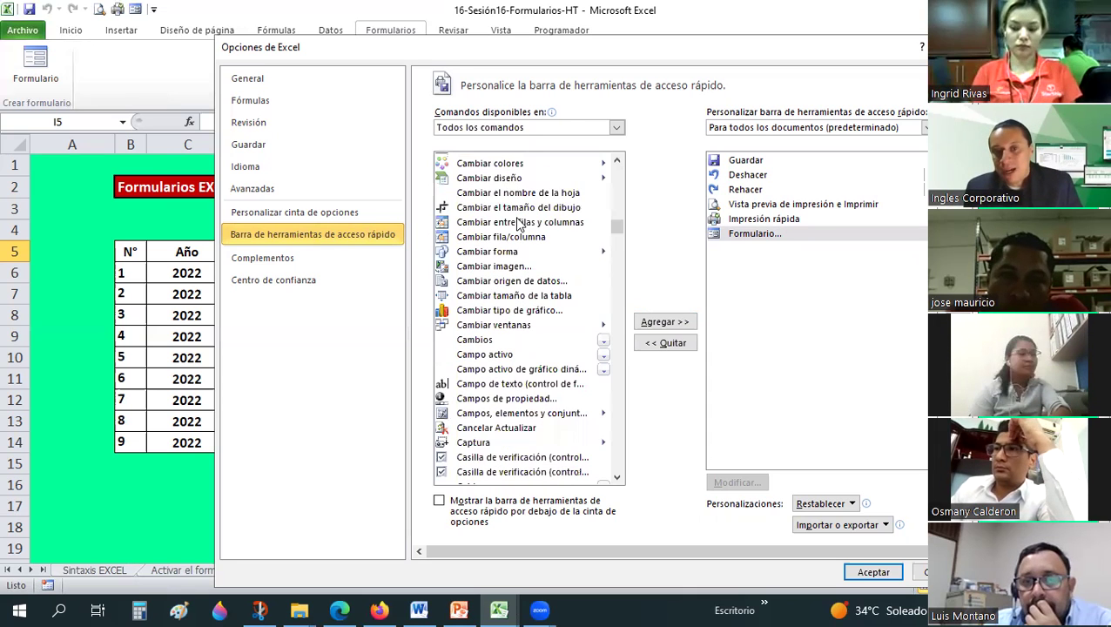
click(518, 222)
key(f)
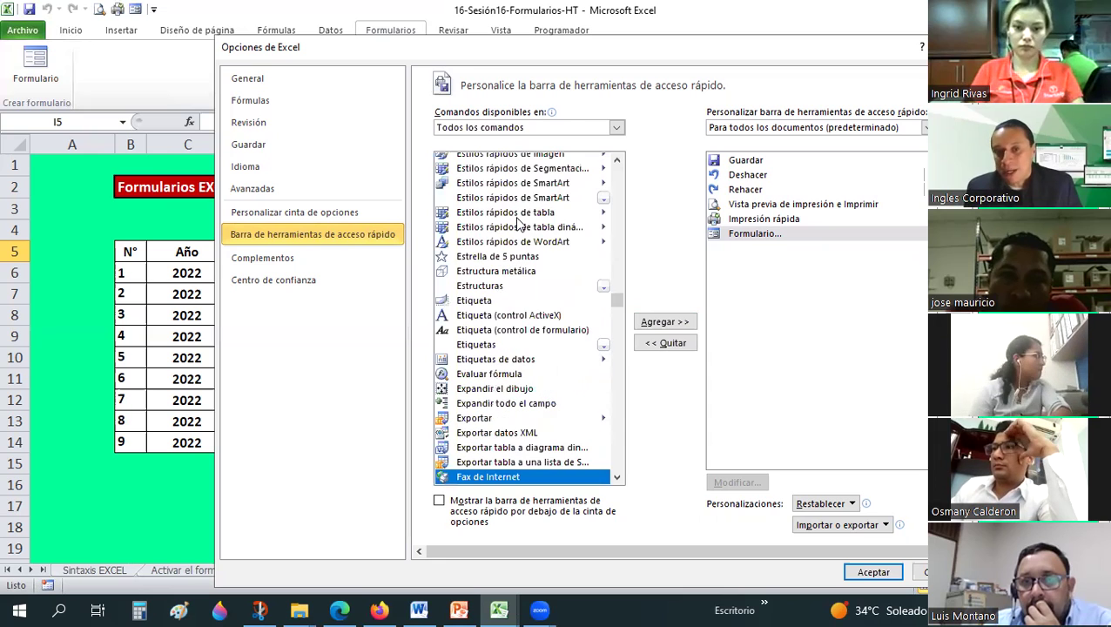
key(i)
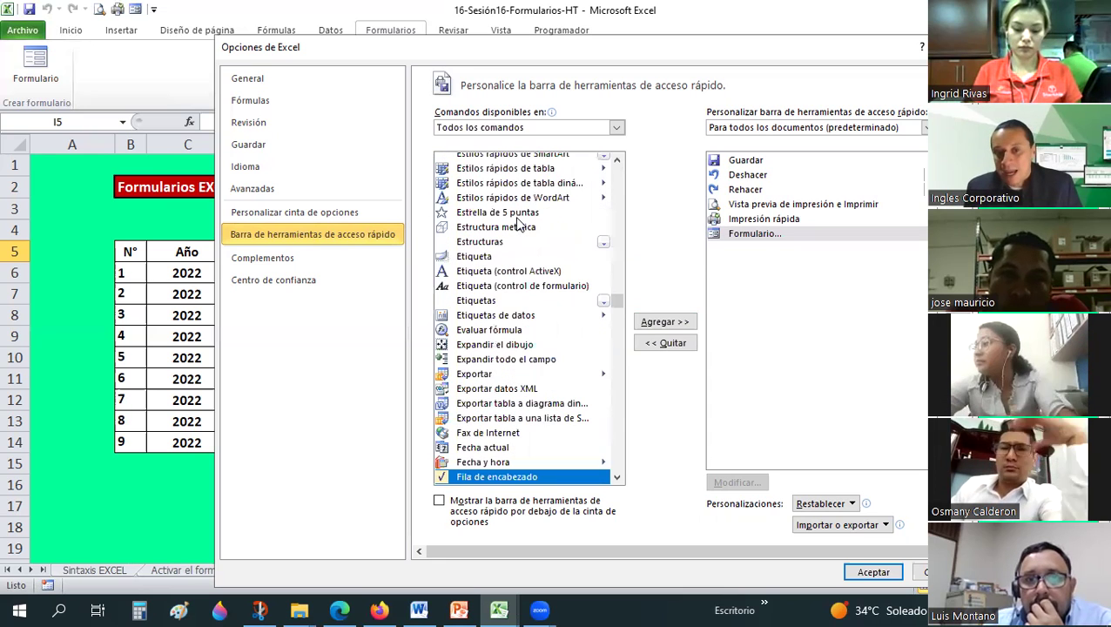
key(Down)
key(Down)
key(Down)
key(Down)
key(Down)
key(Down)
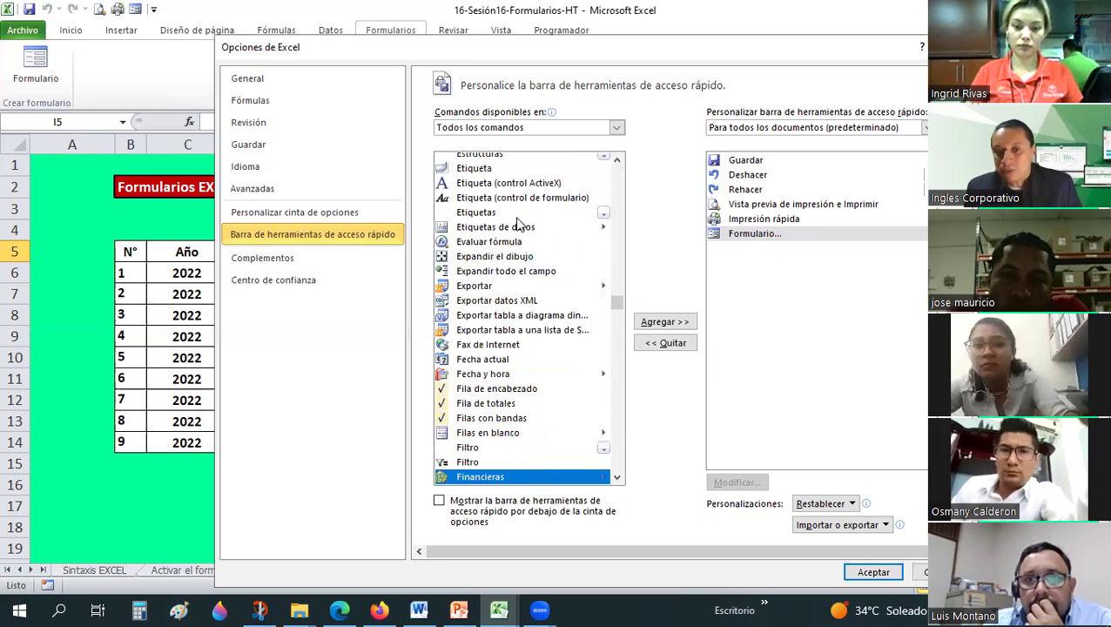
key(Down)
key(Down)
key(Down)
key(Down)
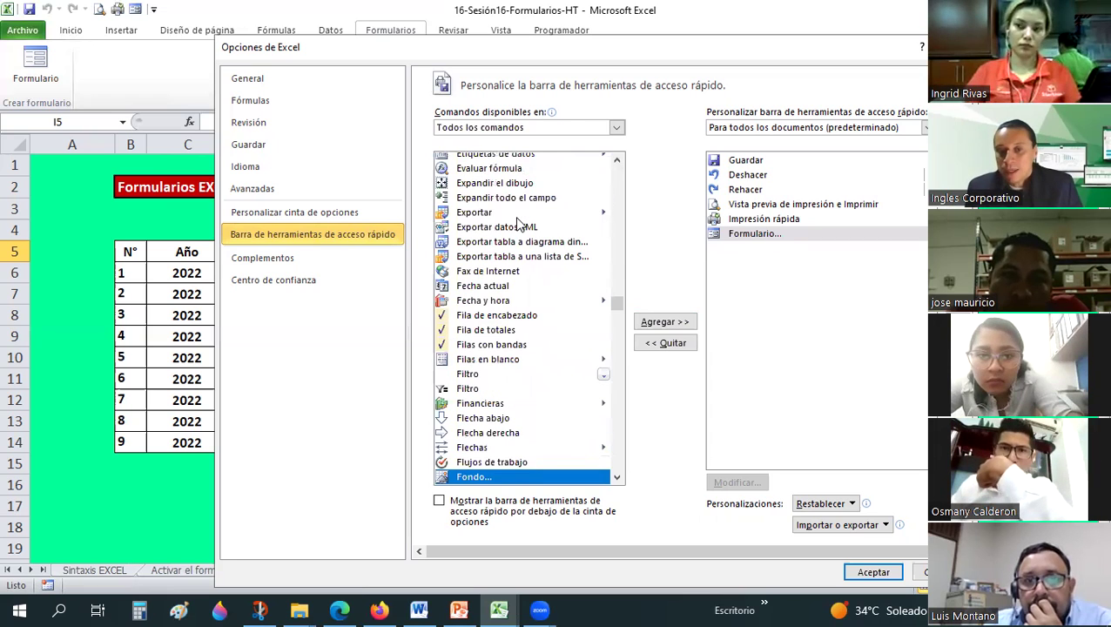
key(Down)
key(Down)
key(Down)
scroll(520, 224, down, 1)
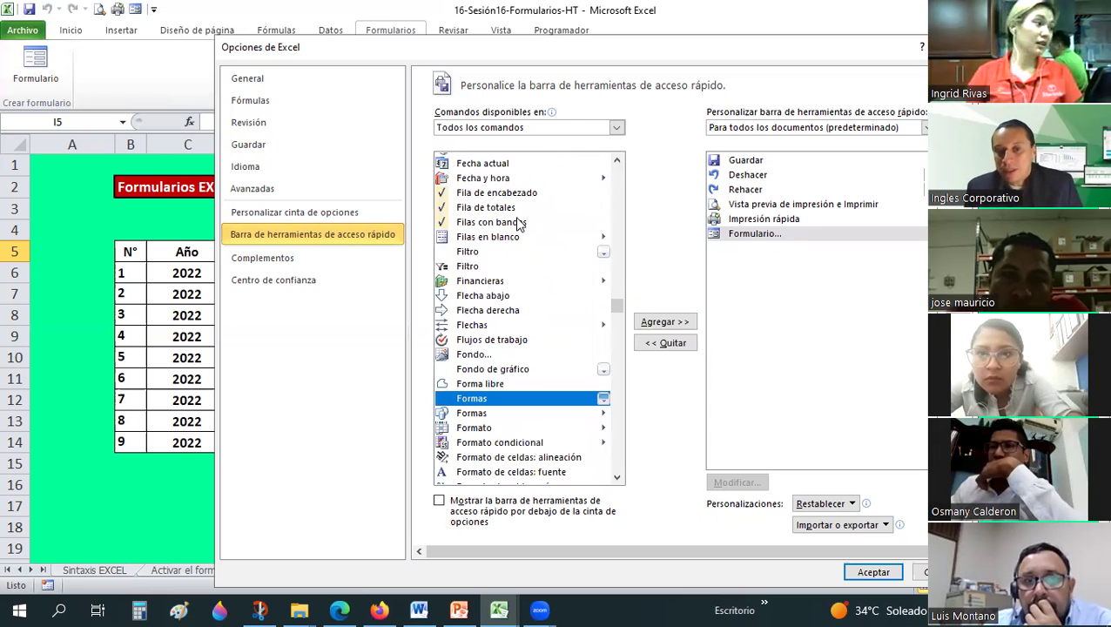
key(Down)
scroll(543, 321, down, 4)
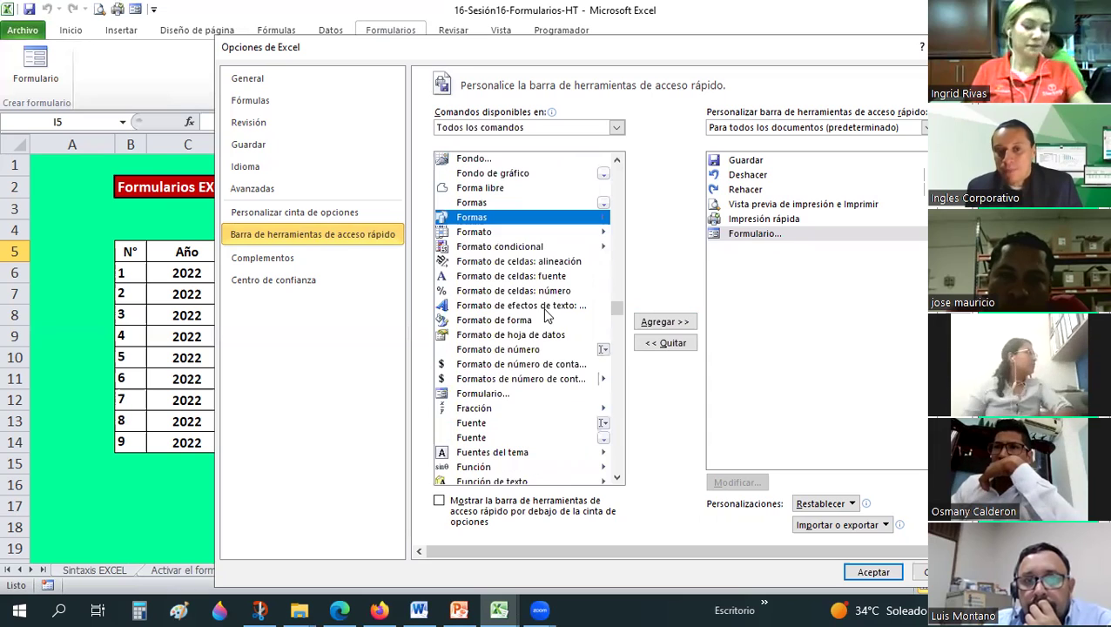
Step: Select Formulario... in the Todos los comandos list and close Excel Options
click(490, 395)
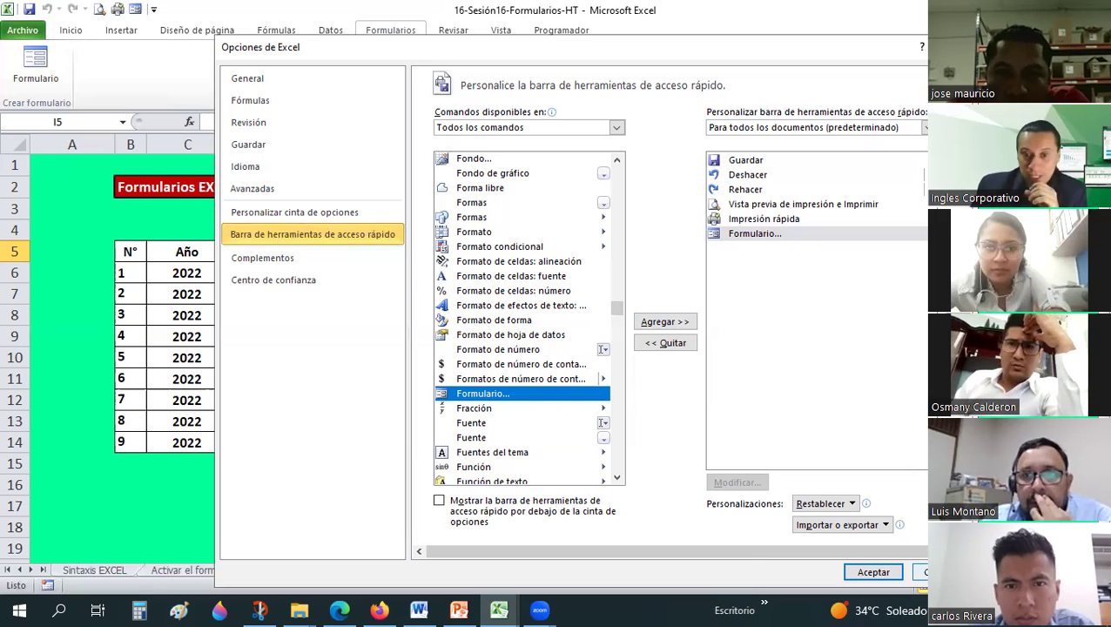
key(Return)
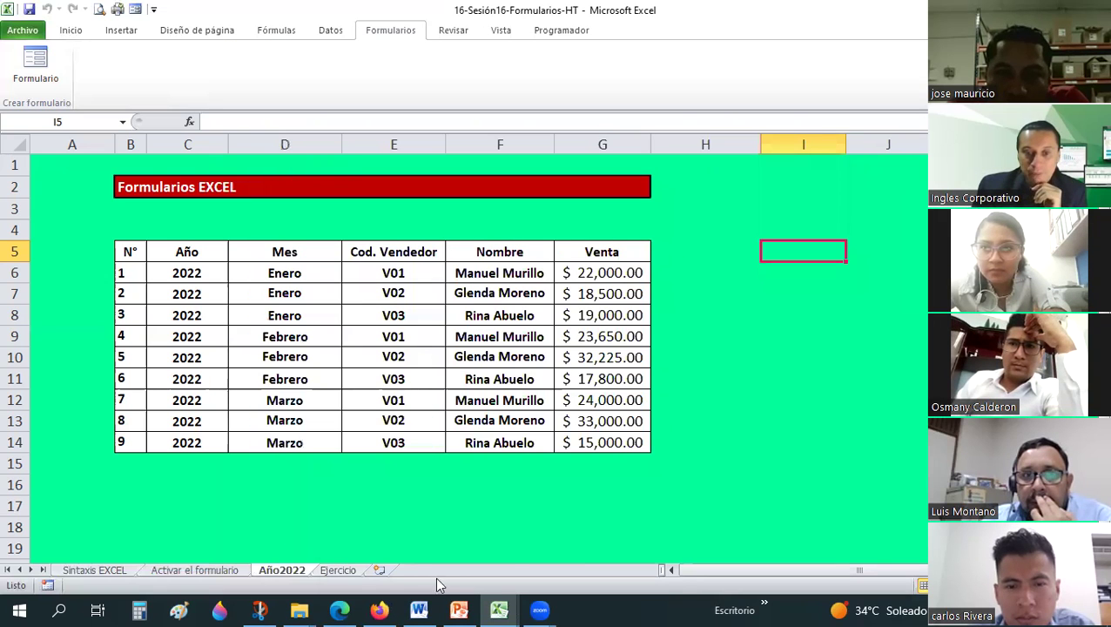
Step: Visit the Activar el formulario sheet, then bring the 04-Excel Básico File Explorer window forward
mouse_move(499, 610)
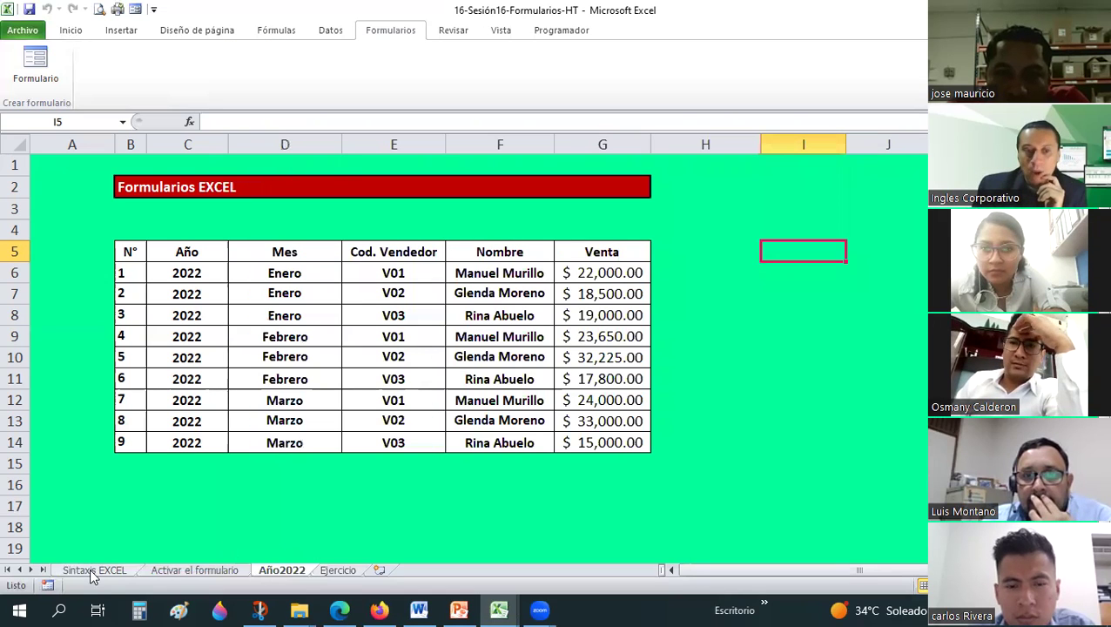
key(ctrl+Page_Up)
key(ctrl+Page_Up)
click(193, 571)
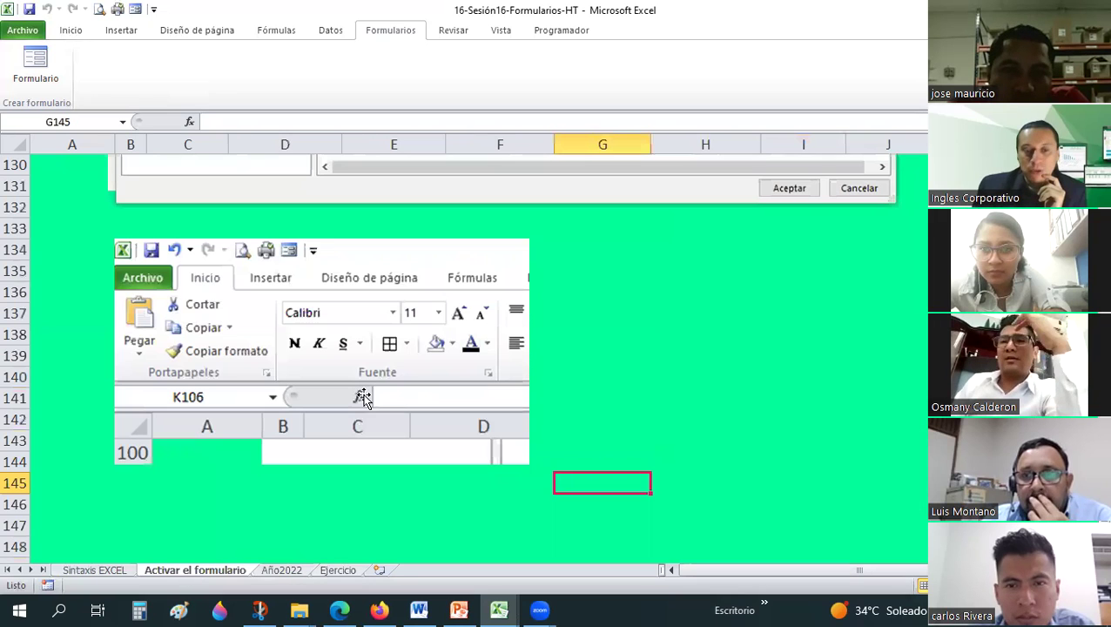
scroll(369, 386, up, 6)
scroll(370, 386, up, 17)
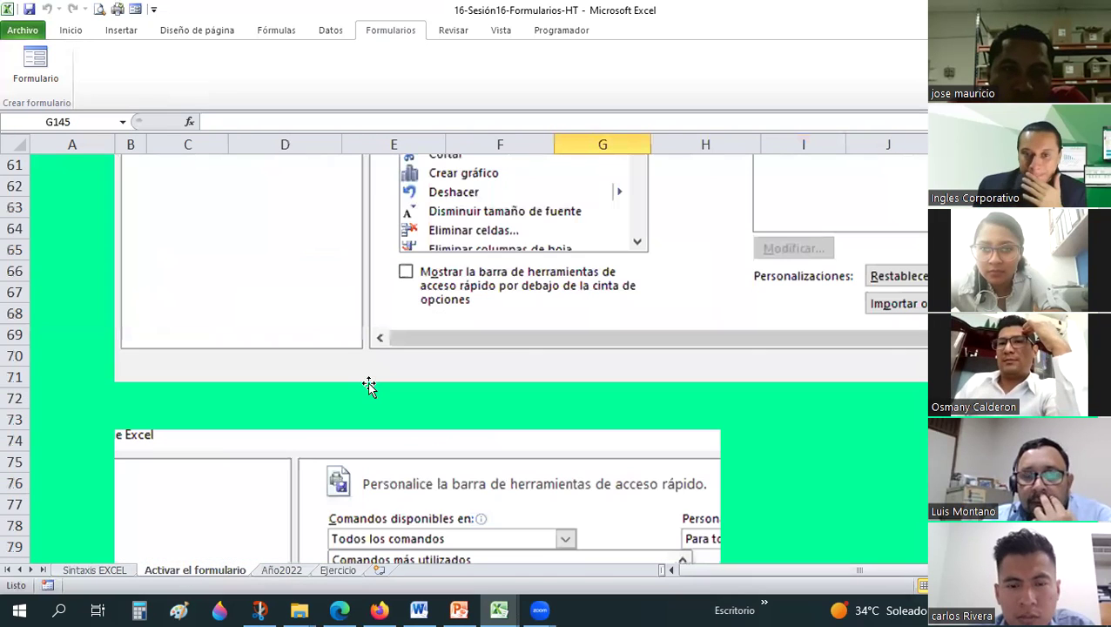
scroll(330, 559, up, 9)
mouse_move(299, 609)
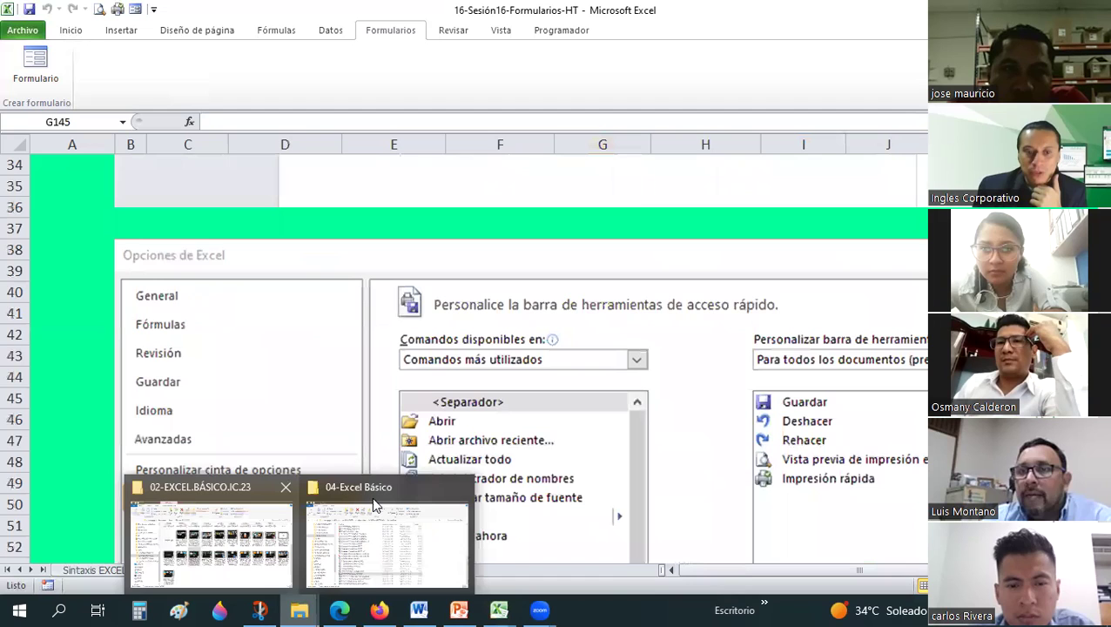
click(372, 497)
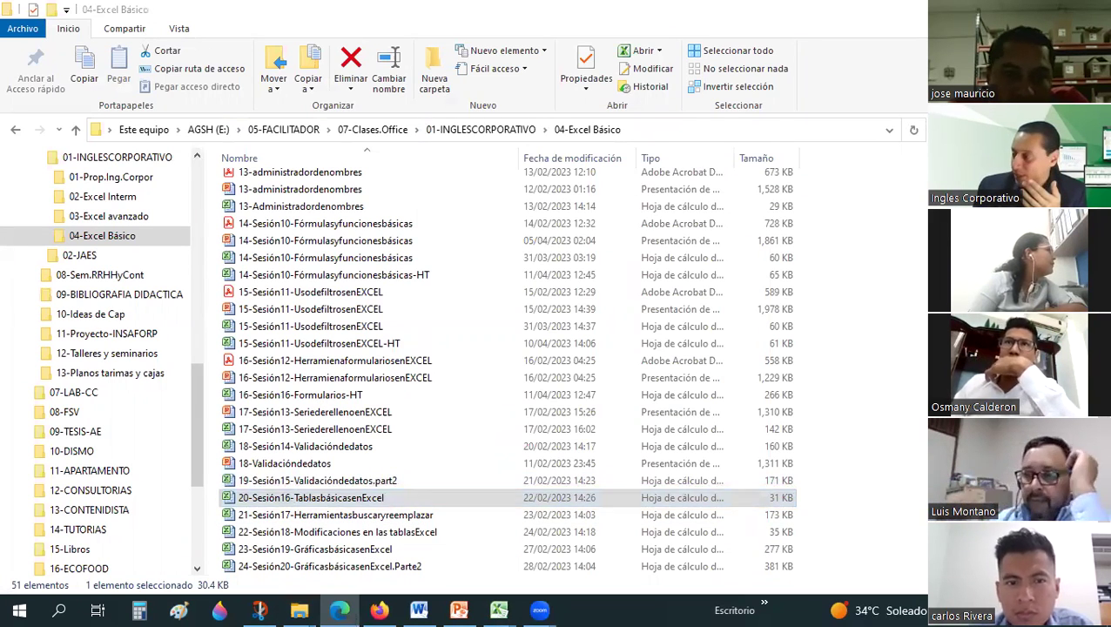
key(super+d)
drag(394, 491, 397, 495)
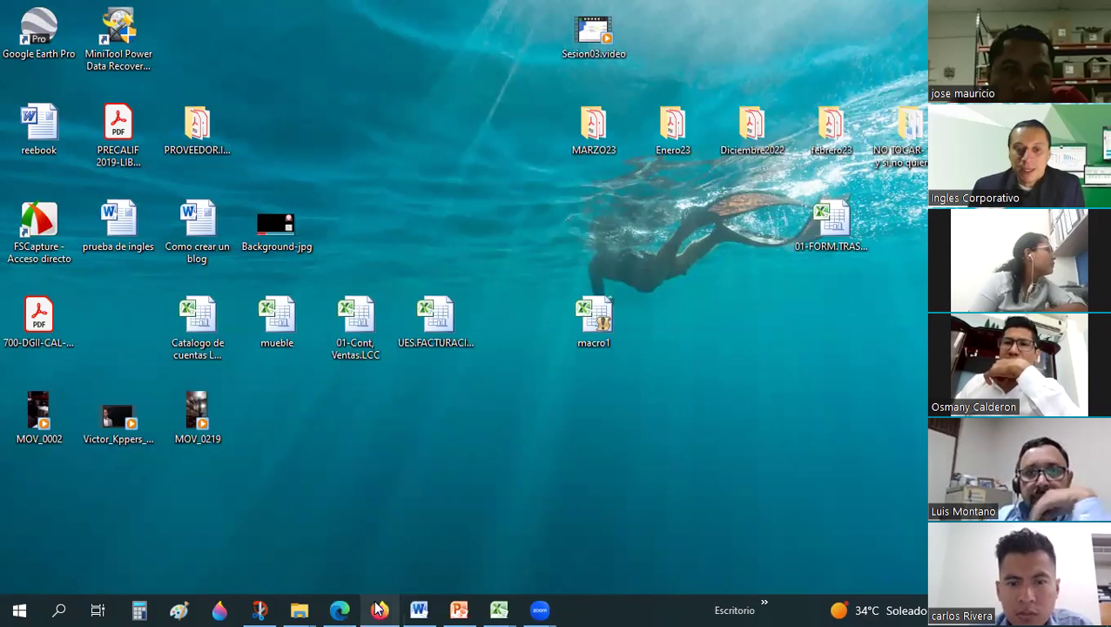
click(342, 610)
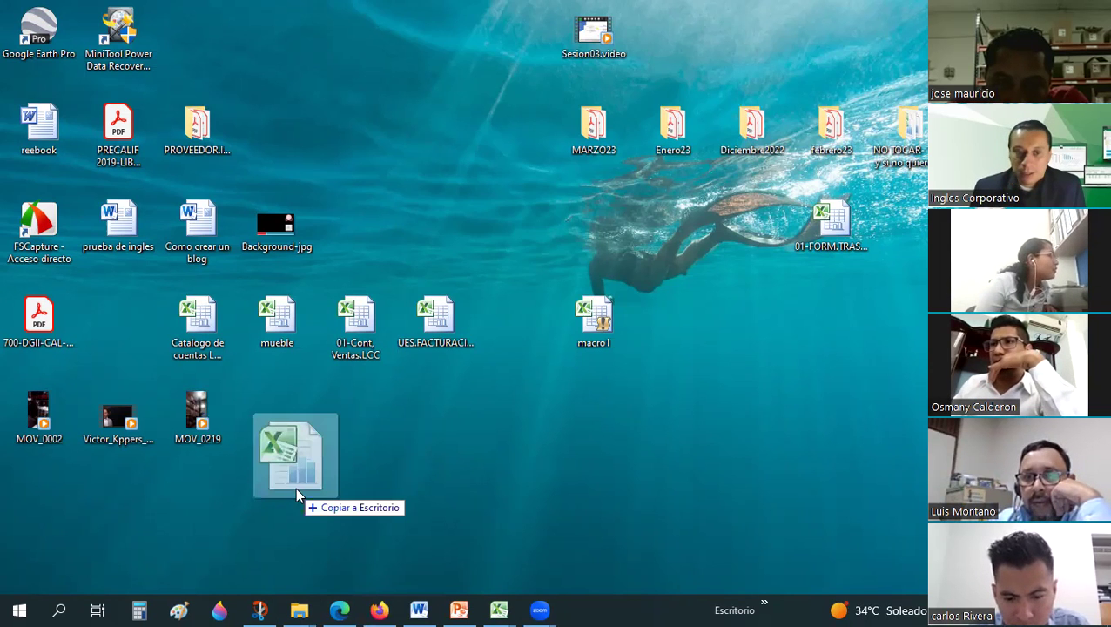
drag(253, 481, 352, 520)
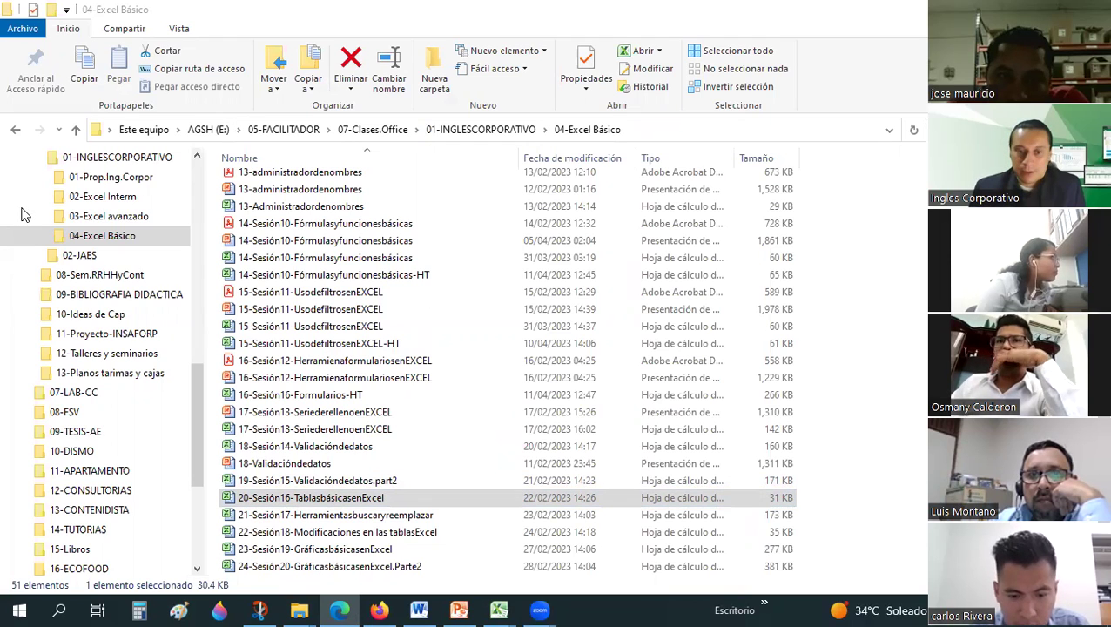
click(242, 505)
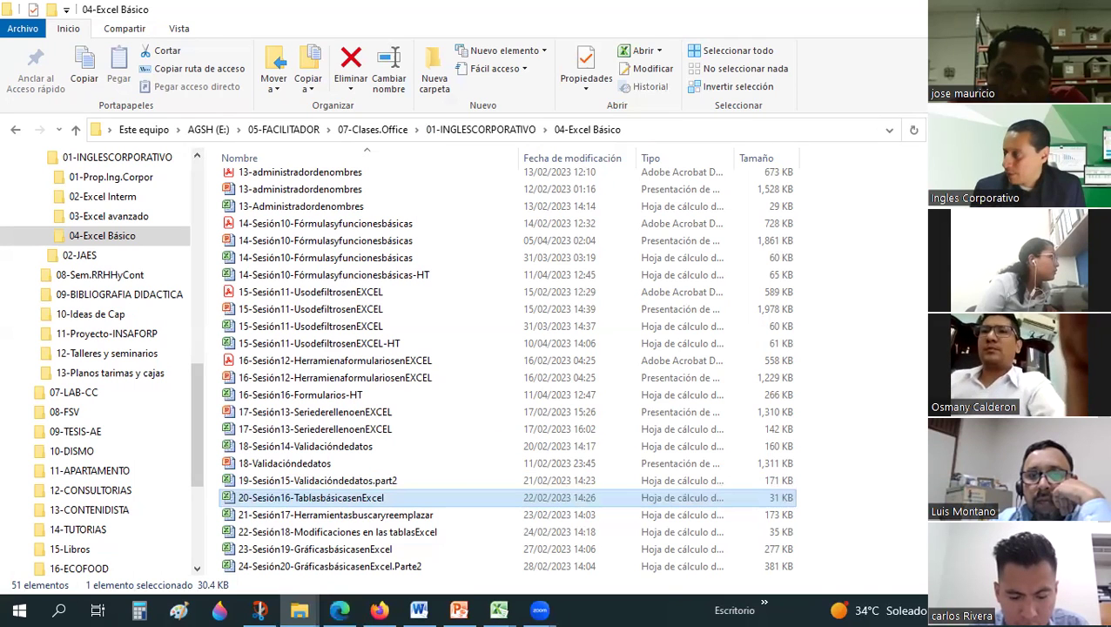
key(alt+Tab)
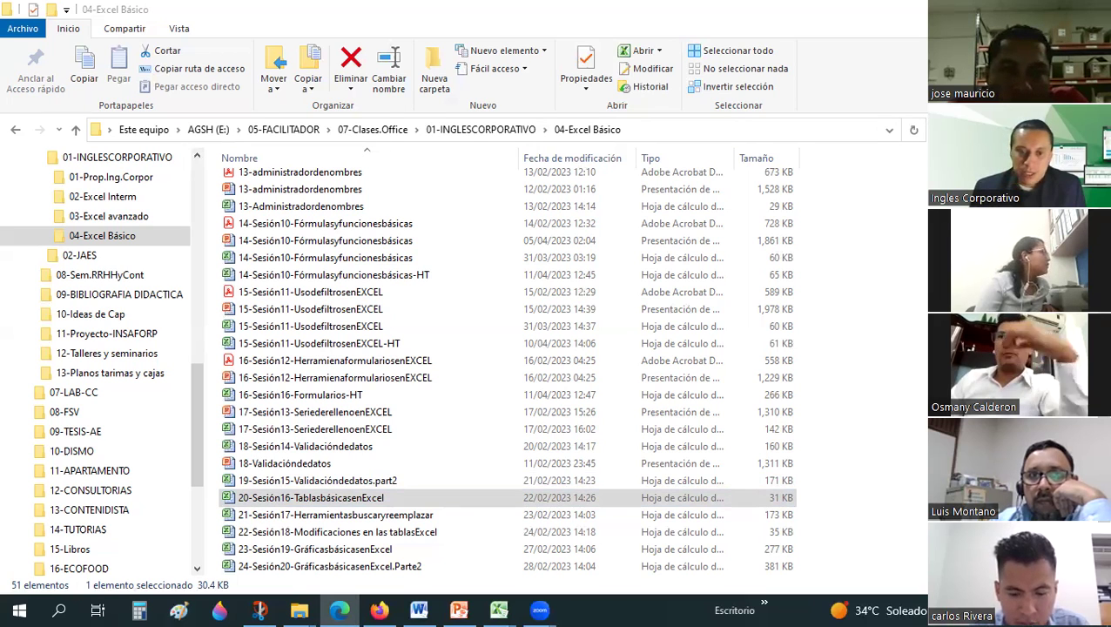
mouse_move(500, 610)
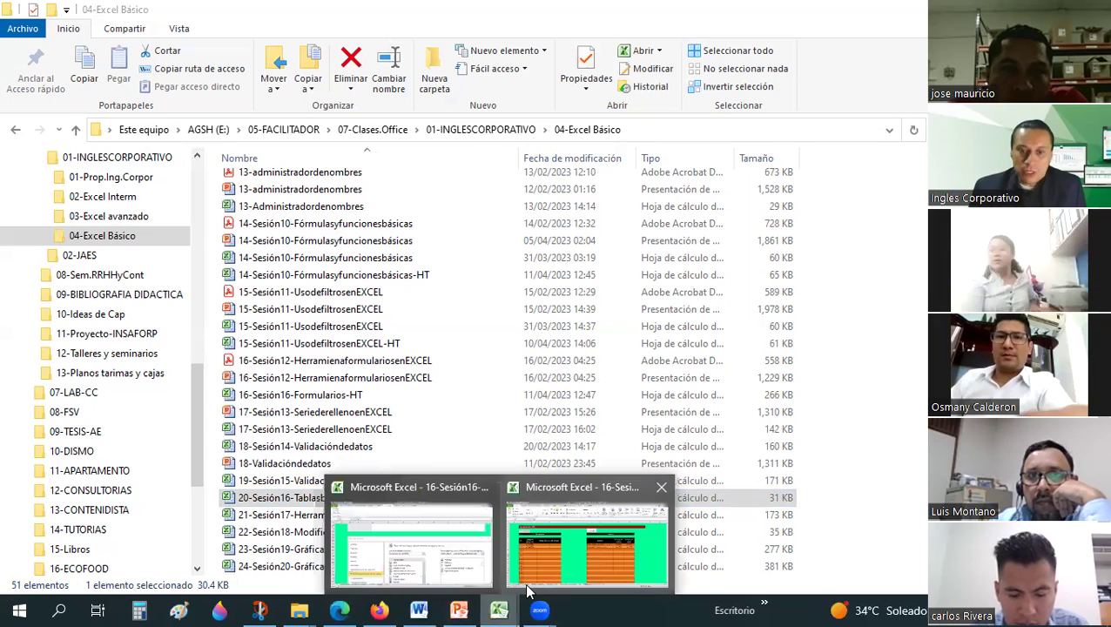
Step: Return to the 16-Sesión16-Formularios-HT workbook and scroll through the Activar el formulario screenshots
click(475, 575)
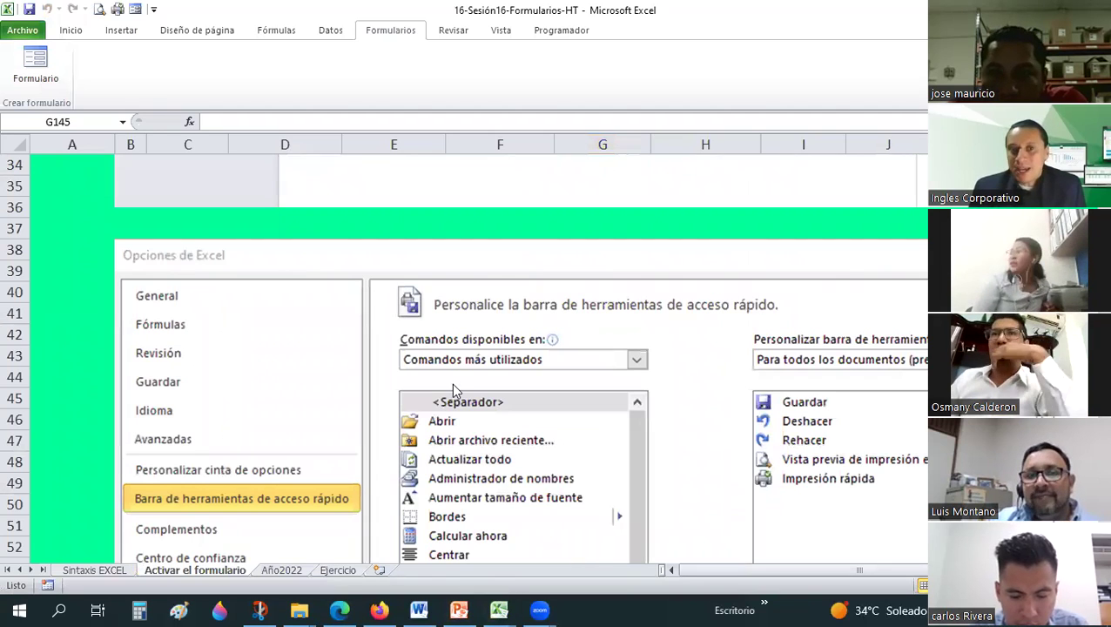
click(506, 231)
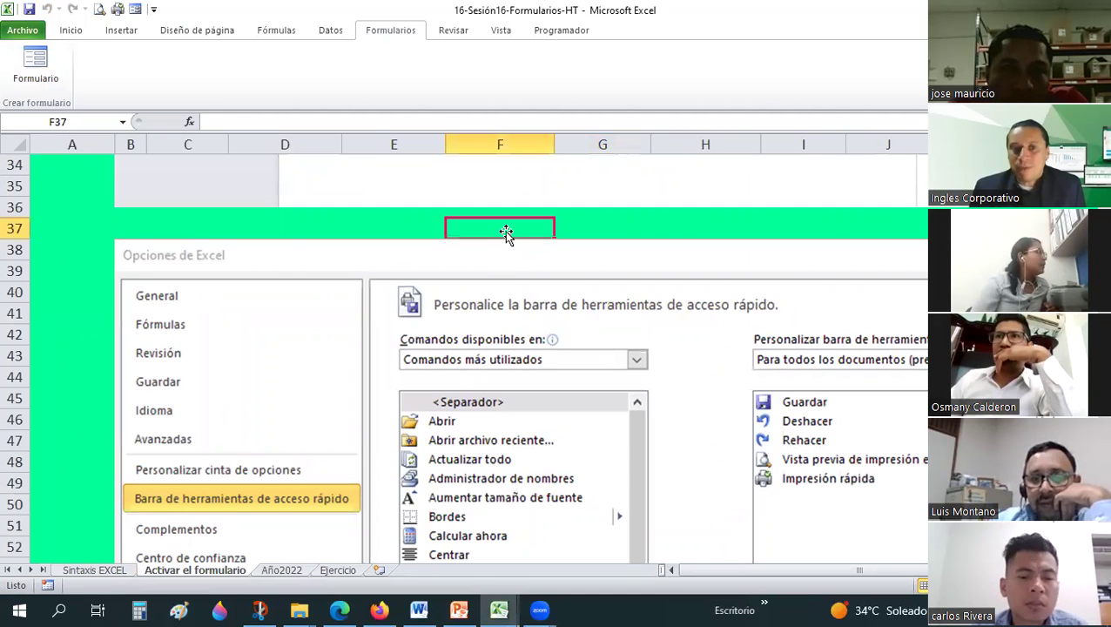
scroll(506, 231, up, 11)
scroll(193, 298, down, 6)
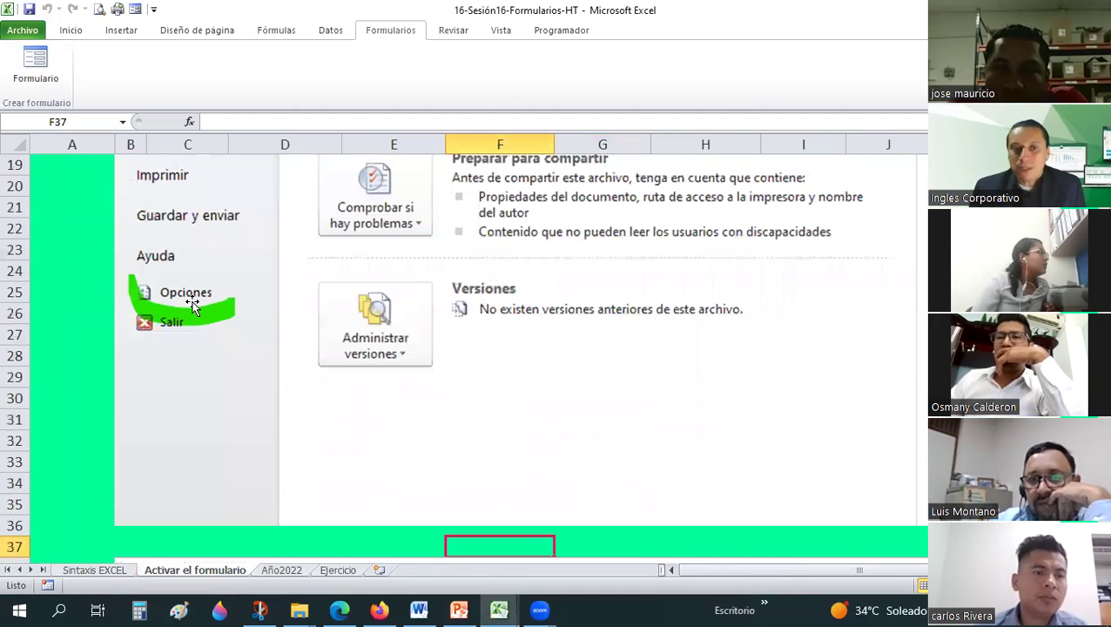
scroll(191, 306, down, 8)
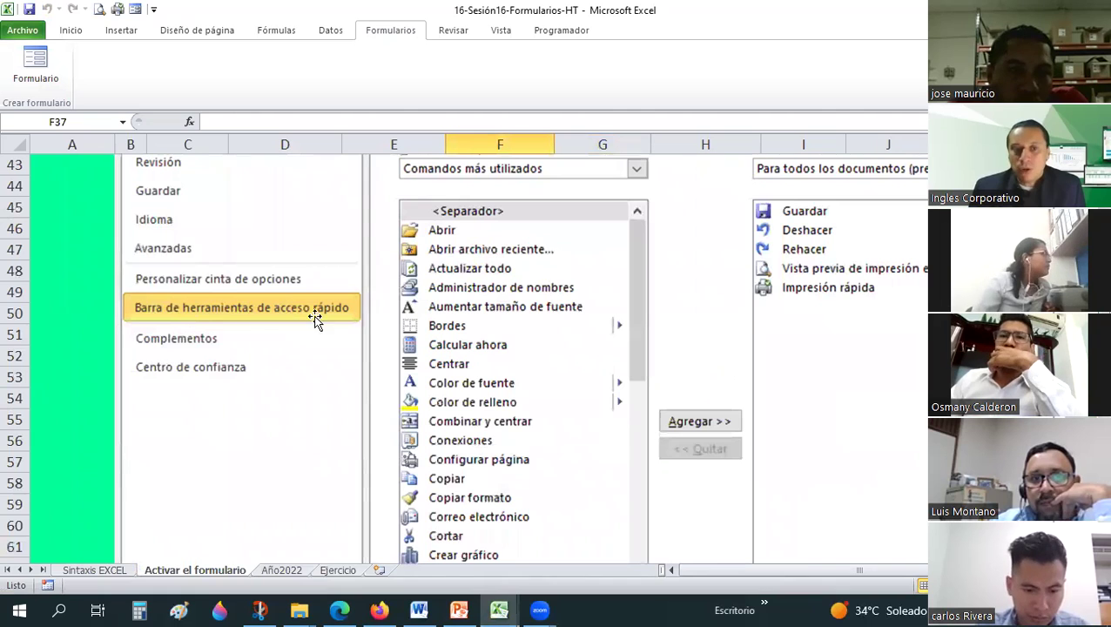
scroll(488, 246, up, 1)
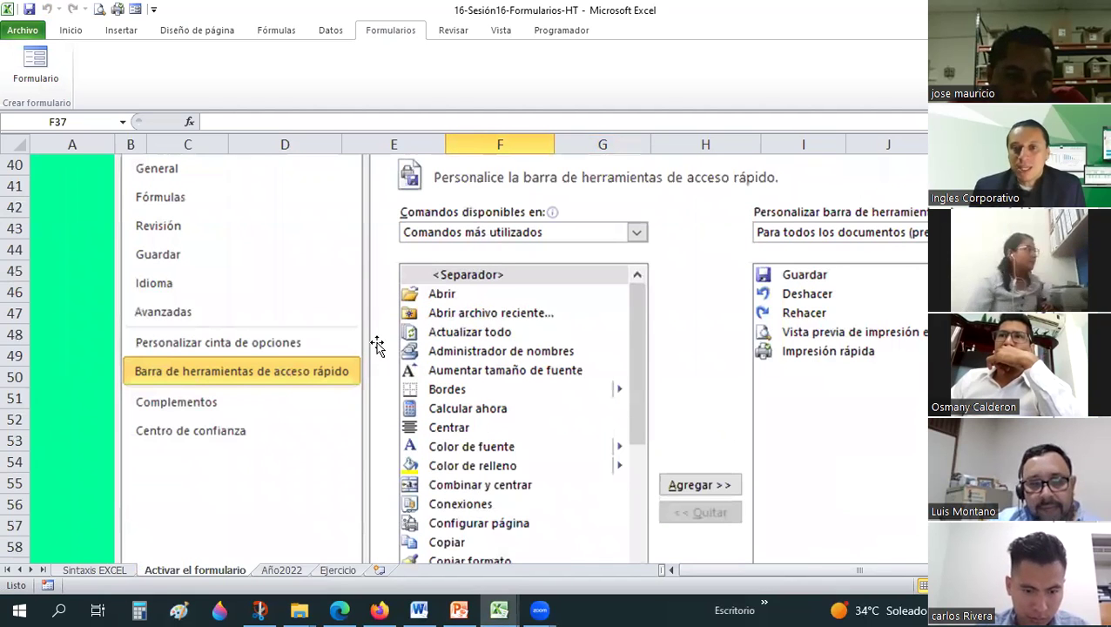
scroll(459, 388, down, 5)
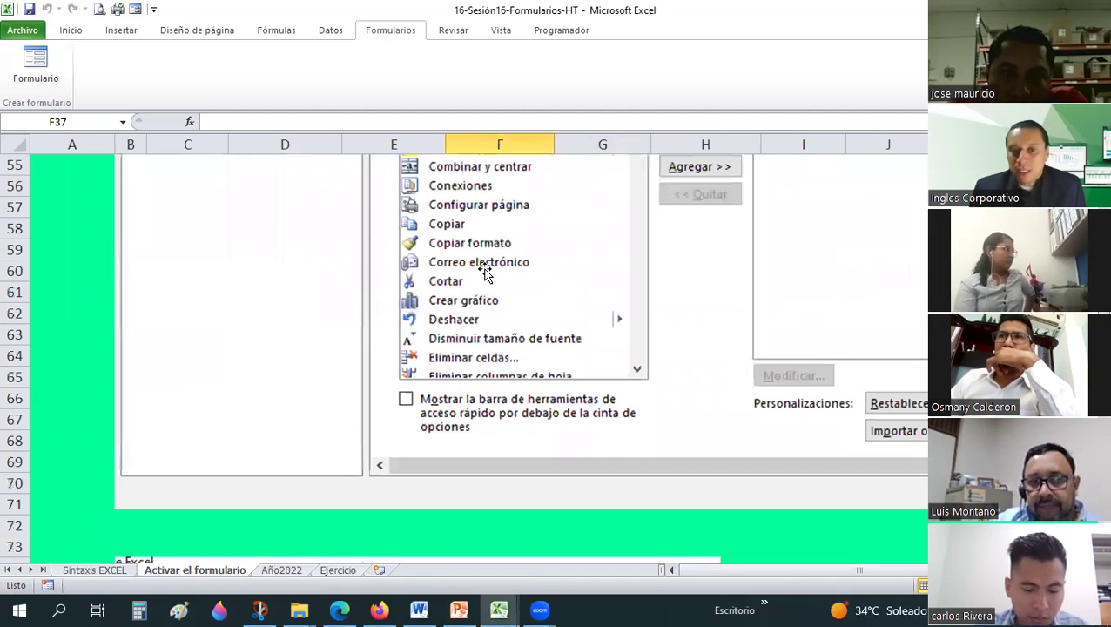
scroll(478, 284, up, 5)
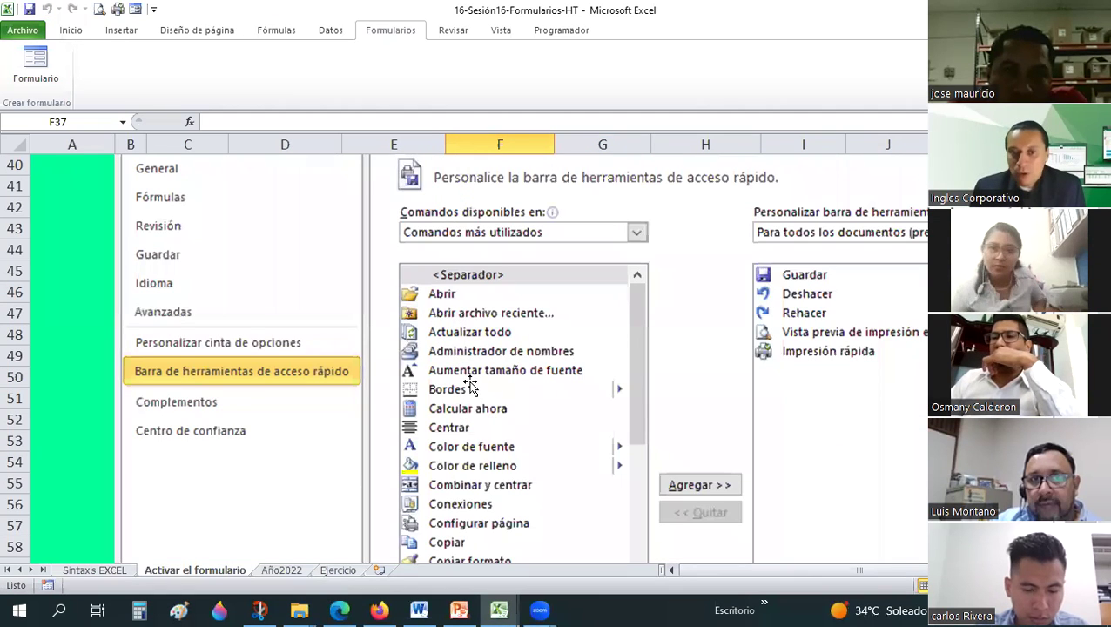
scroll(469, 386, down, 12)
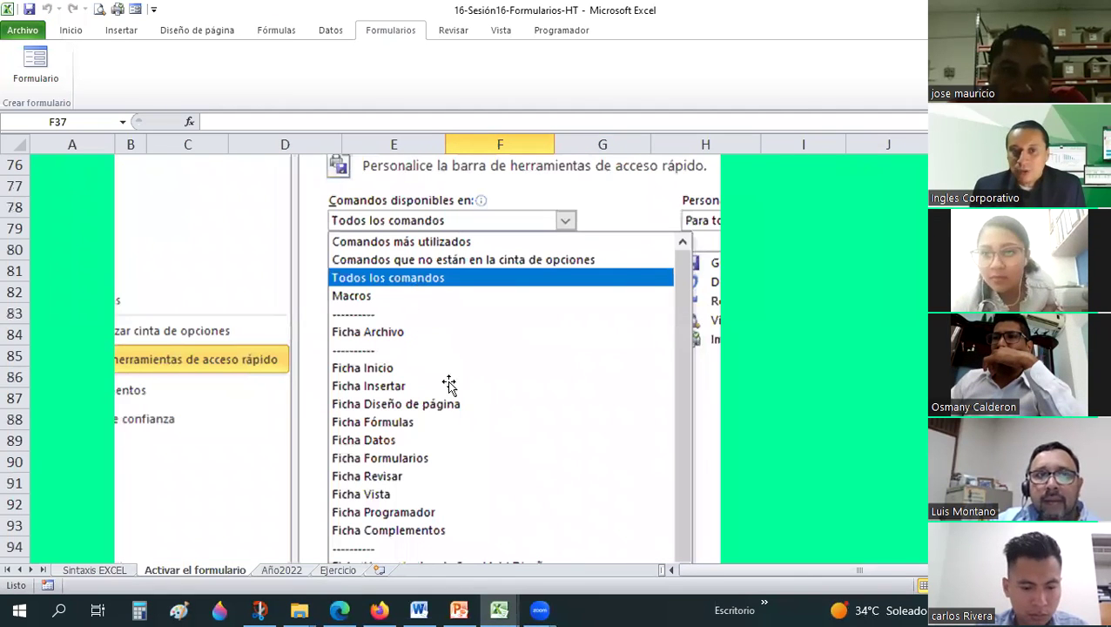
scroll(450, 384, down, 7)
scroll(403, 279, down, 5)
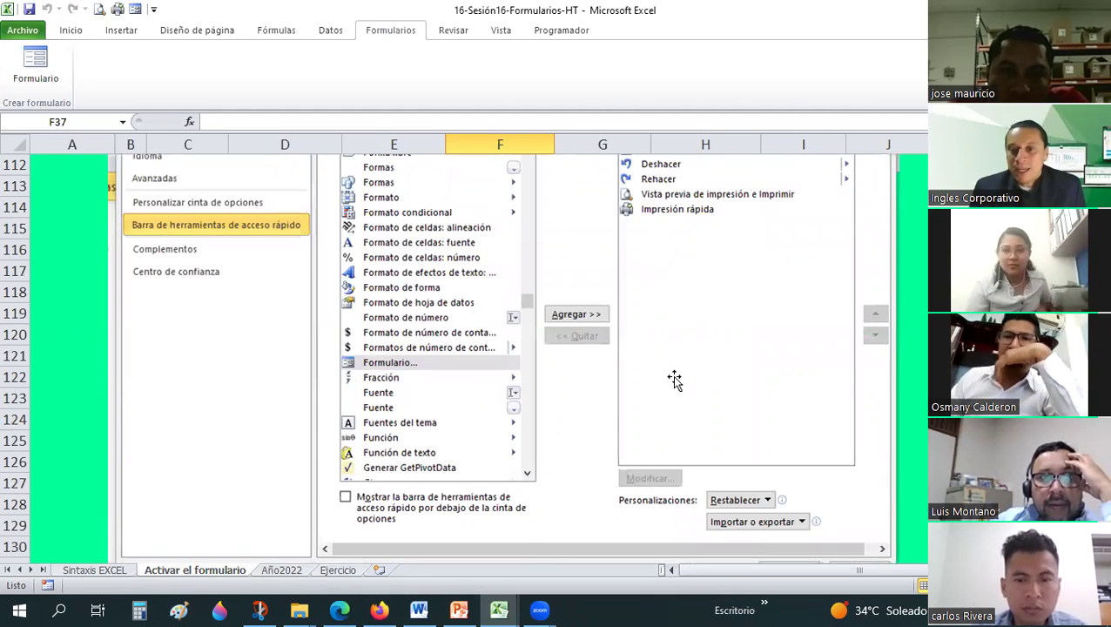
scroll(365, 415, down, 7)
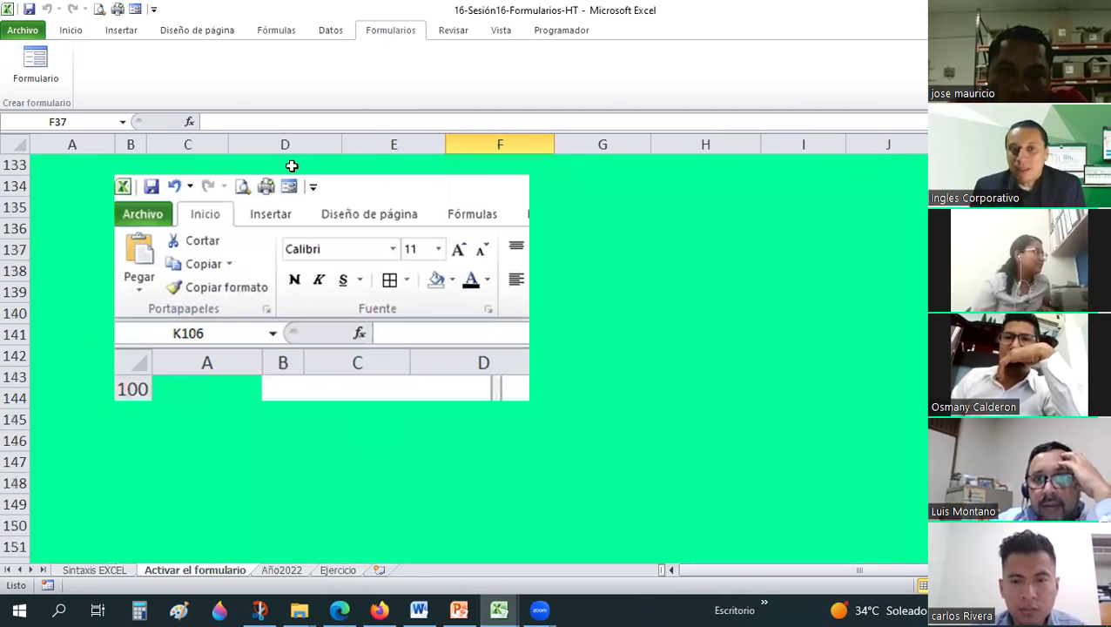
click(23, 32)
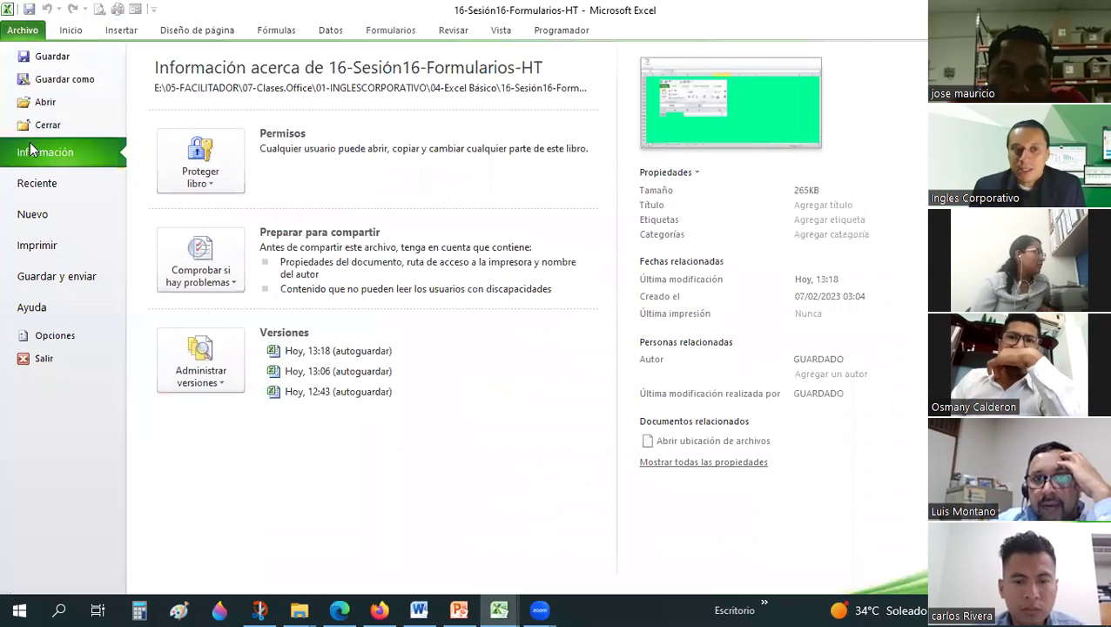
click(28, 337)
click(281, 233)
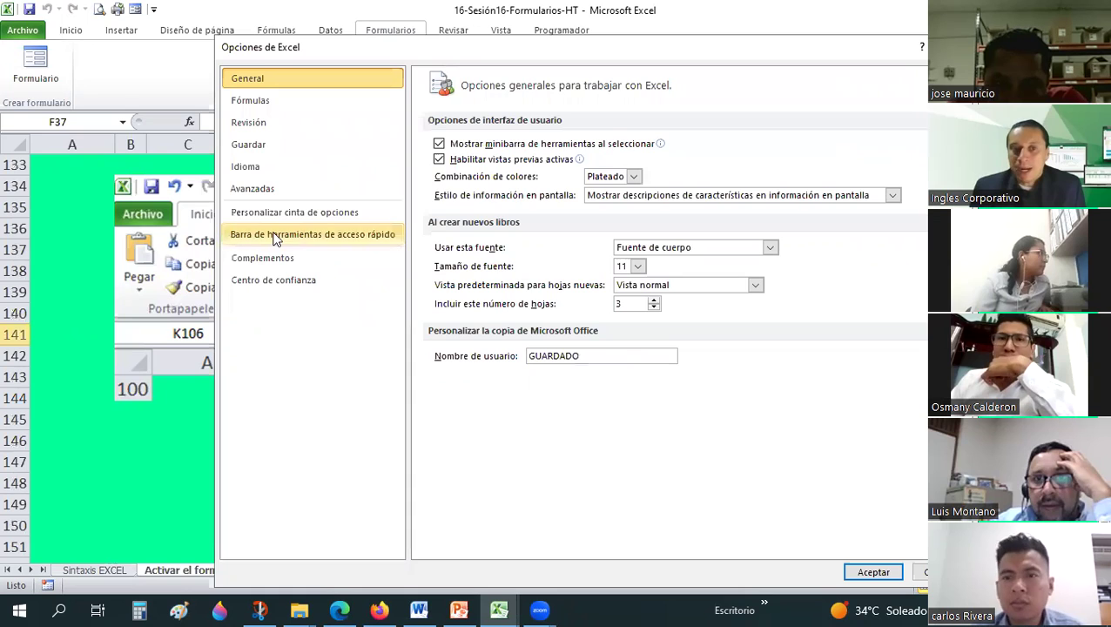
click(615, 129)
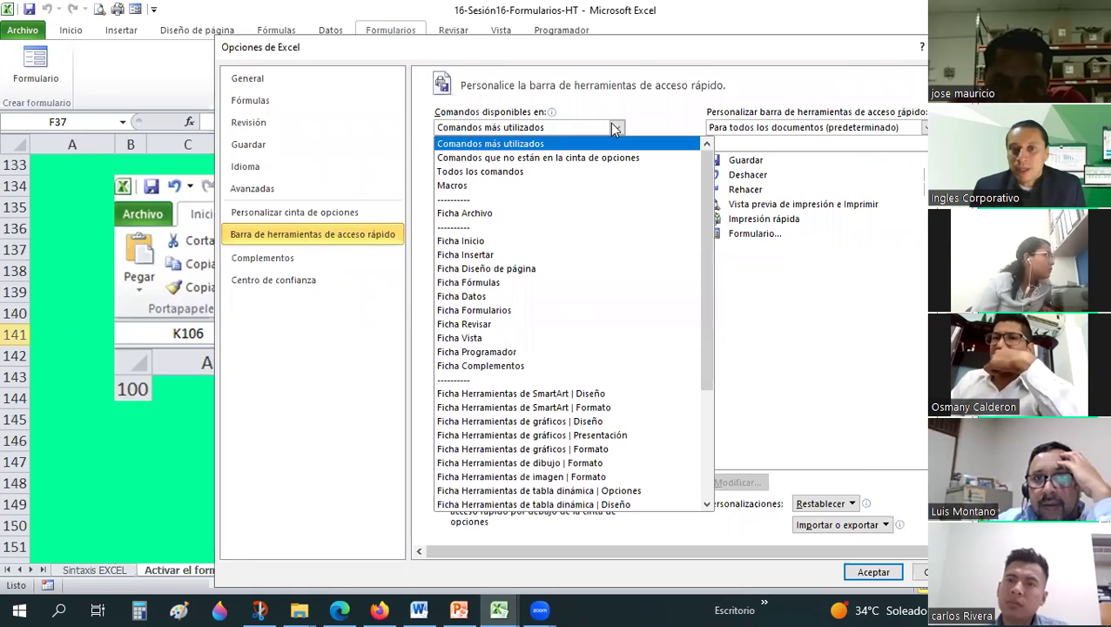
click(510, 172)
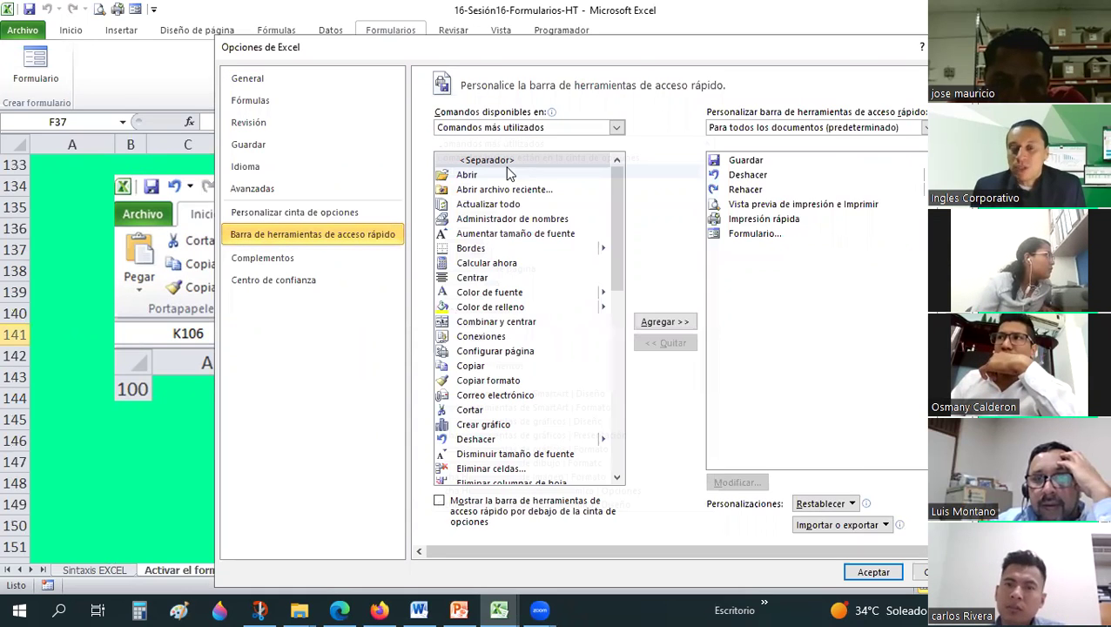
drag(614, 207, 608, 289)
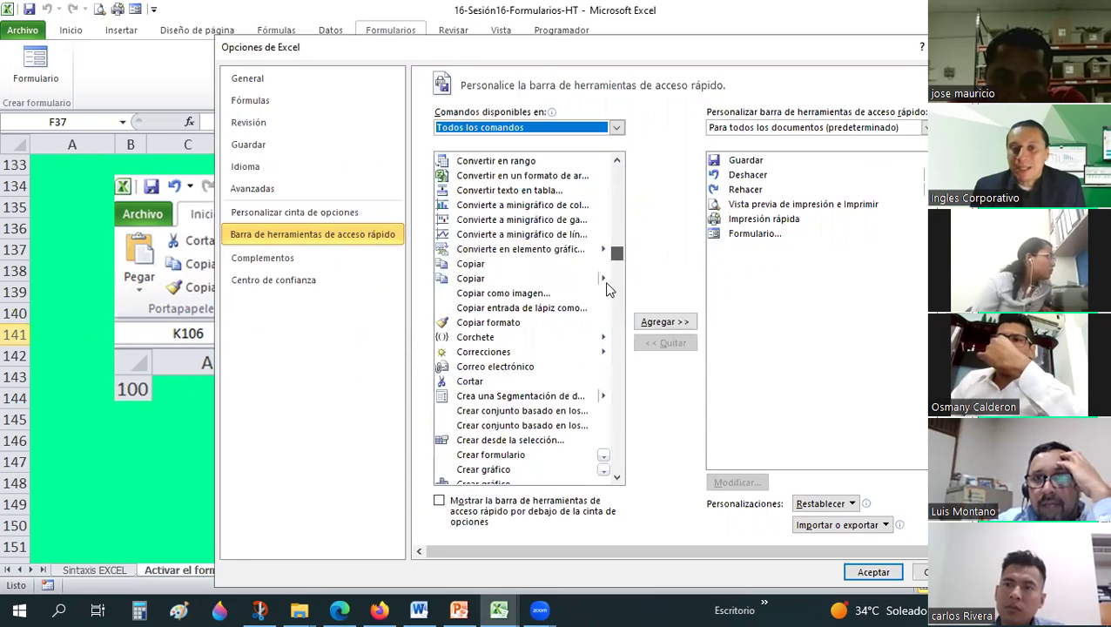
scroll(602, 316, down, 15)
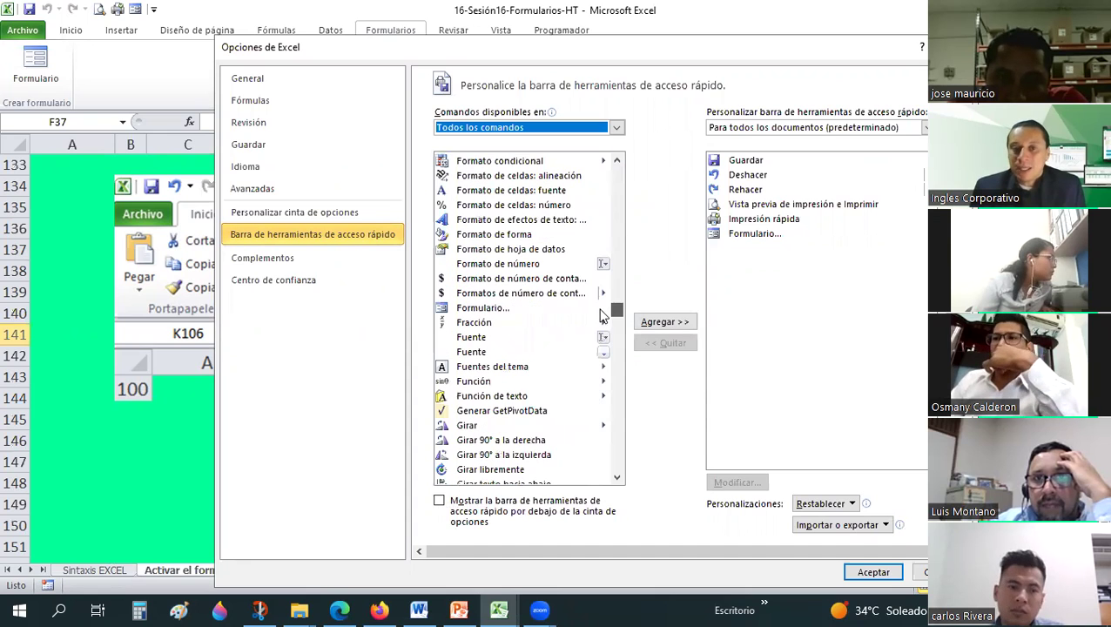
click(489, 310)
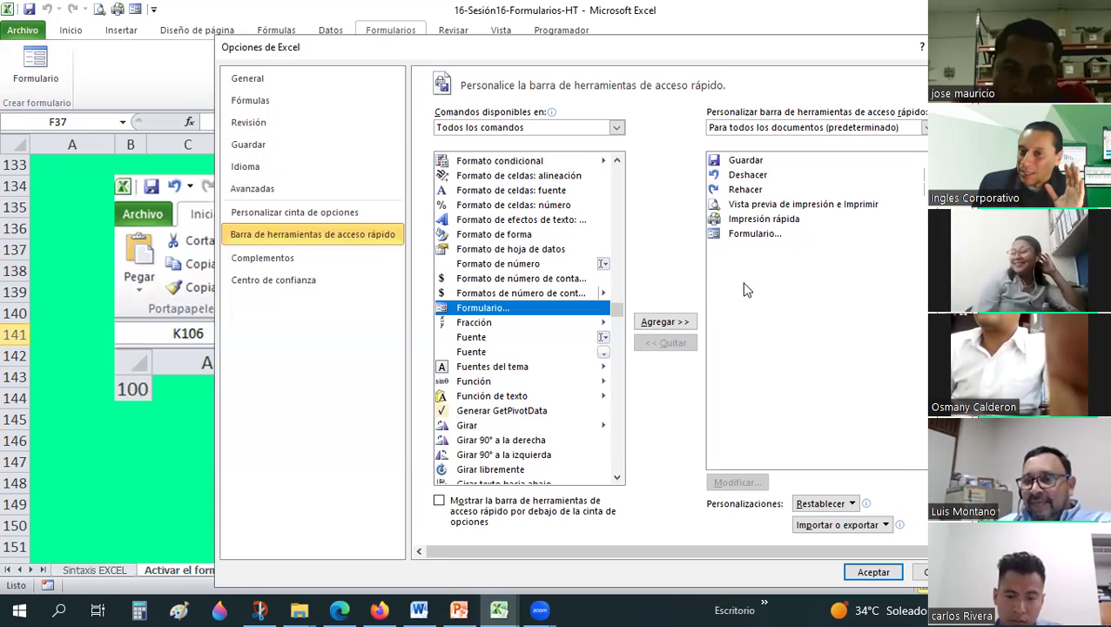
Step: Close Excel Options, go to Año2022, dismiss the range error and select cell B5
click(873, 573)
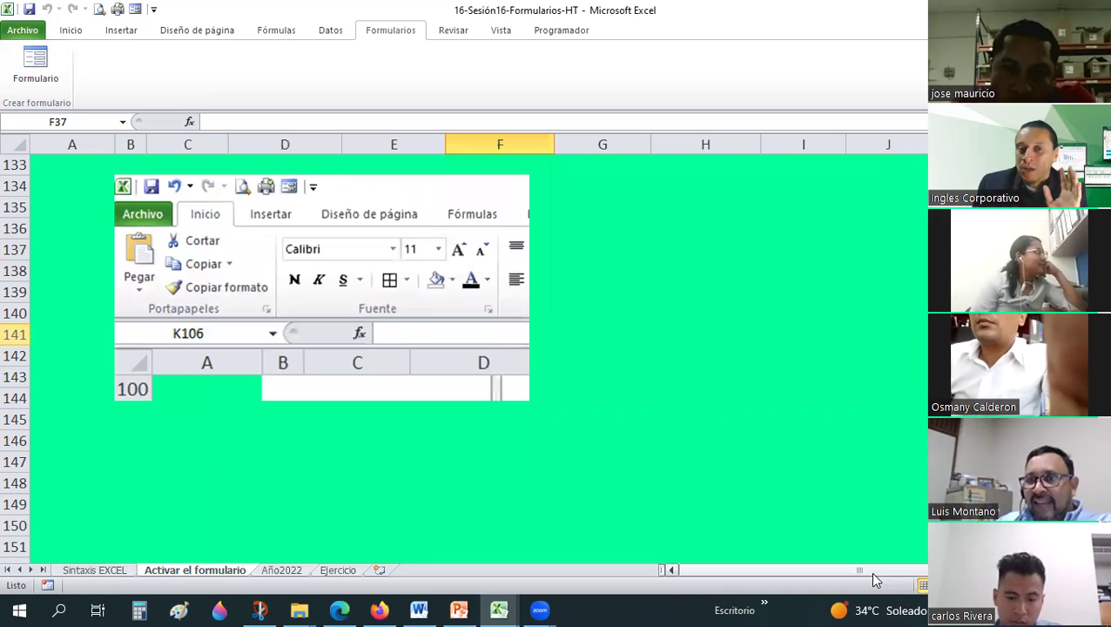
click(783, 374)
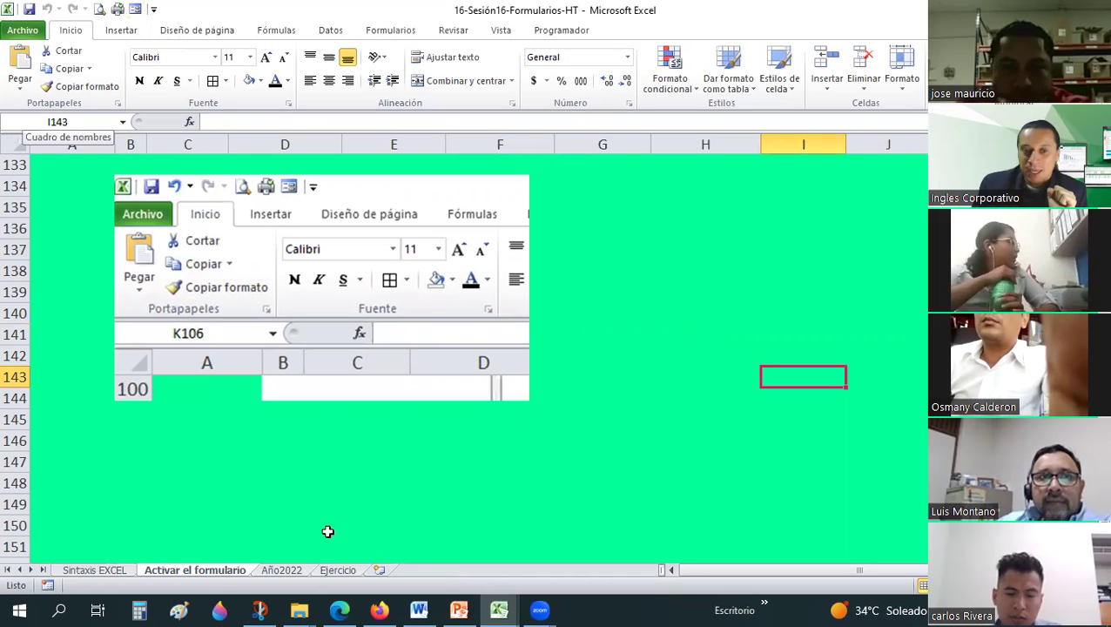
click(282, 569)
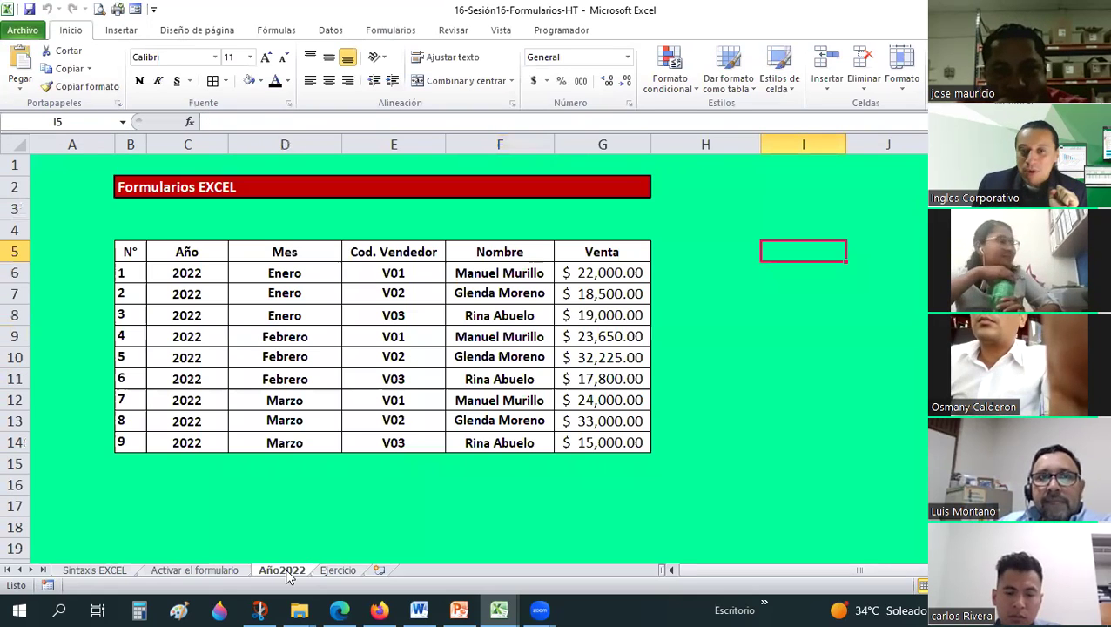
click(876, 314)
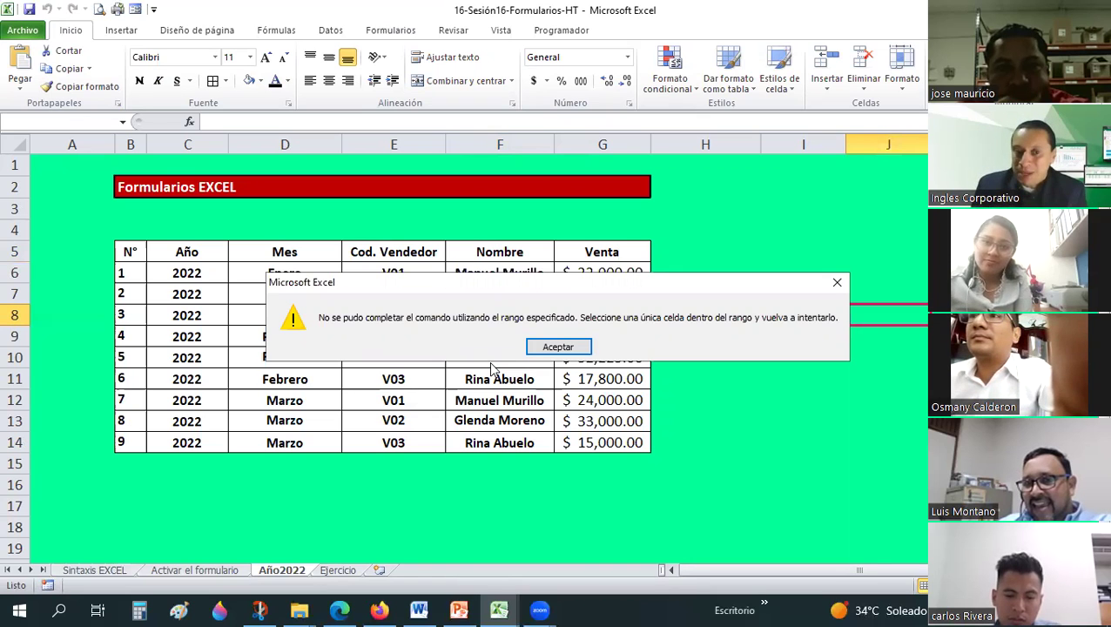
click(587, 347)
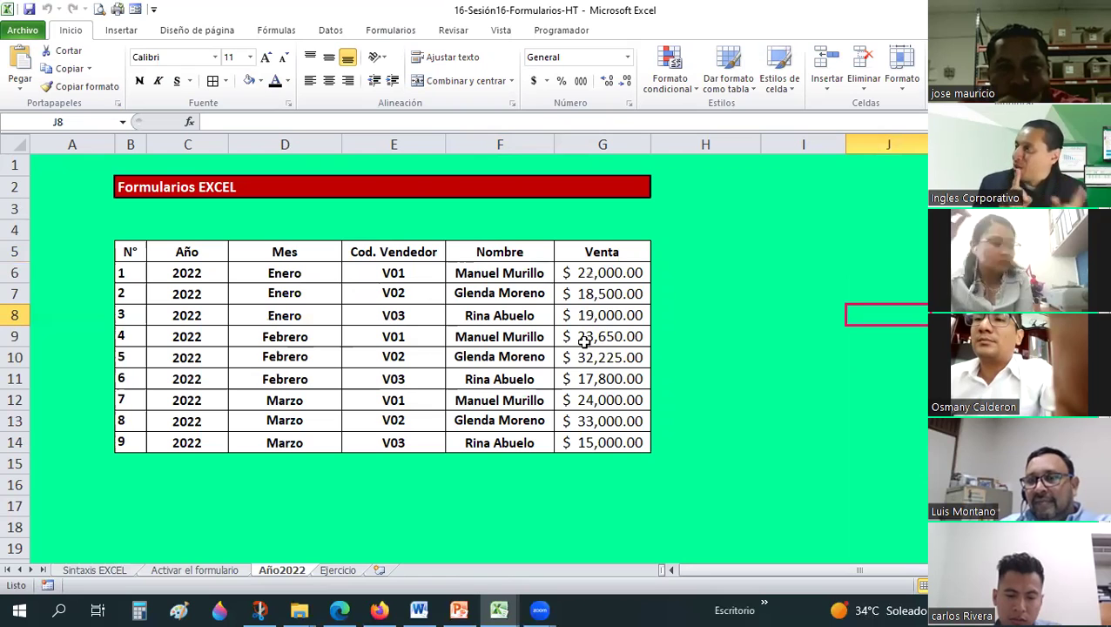
click(122, 252)
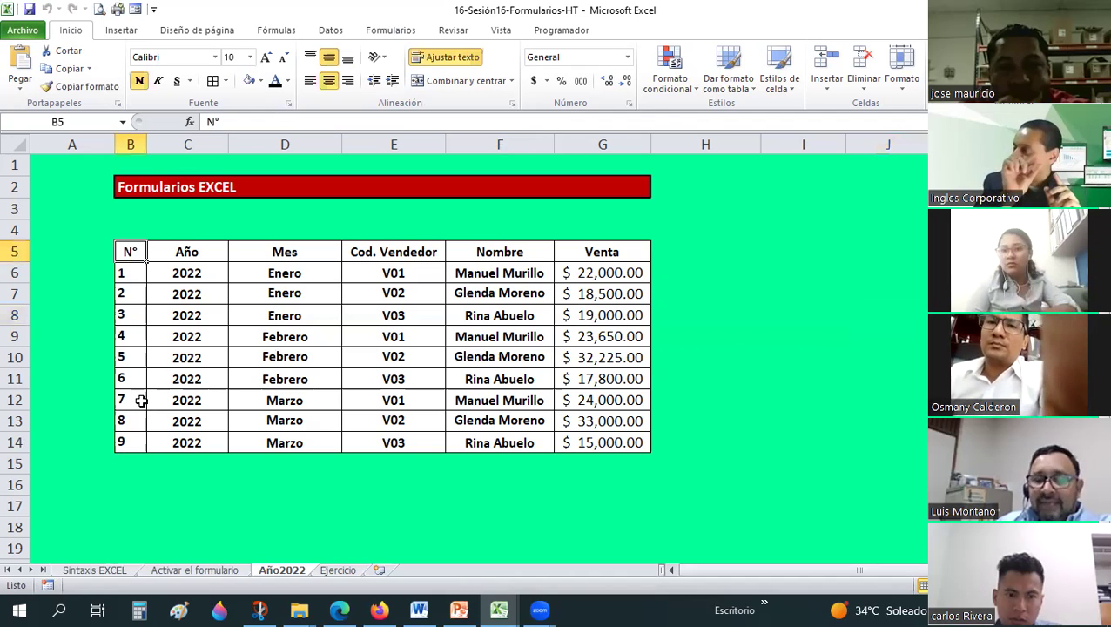
Step: Open the Año2022 data form and move it off the table
click(135, 10)
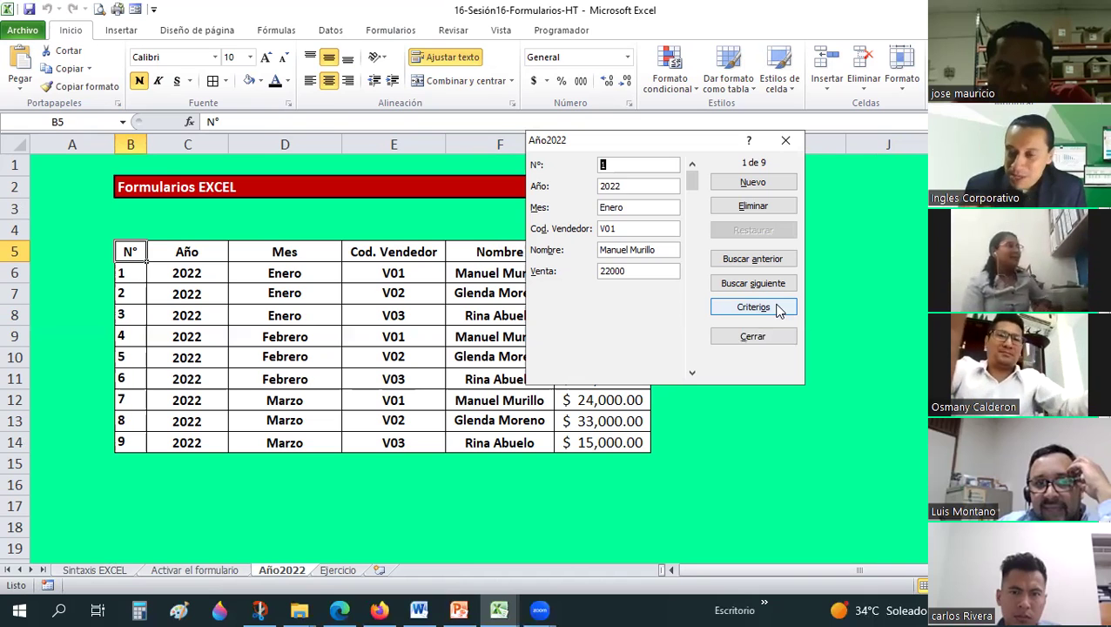
click(771, 265)
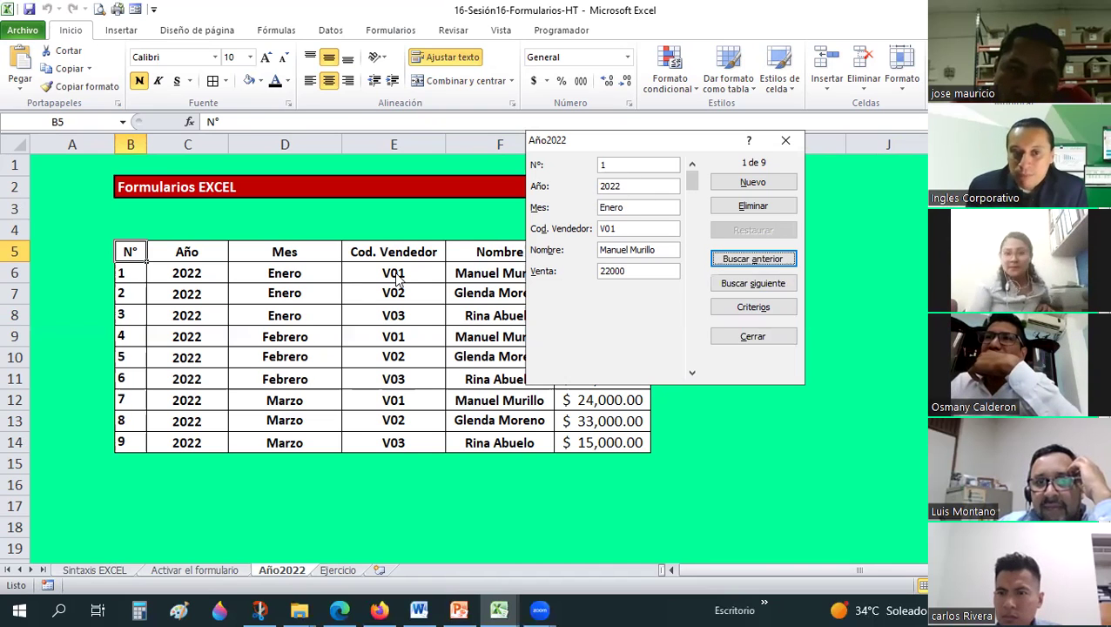
drag(671, 147, 868, 141)
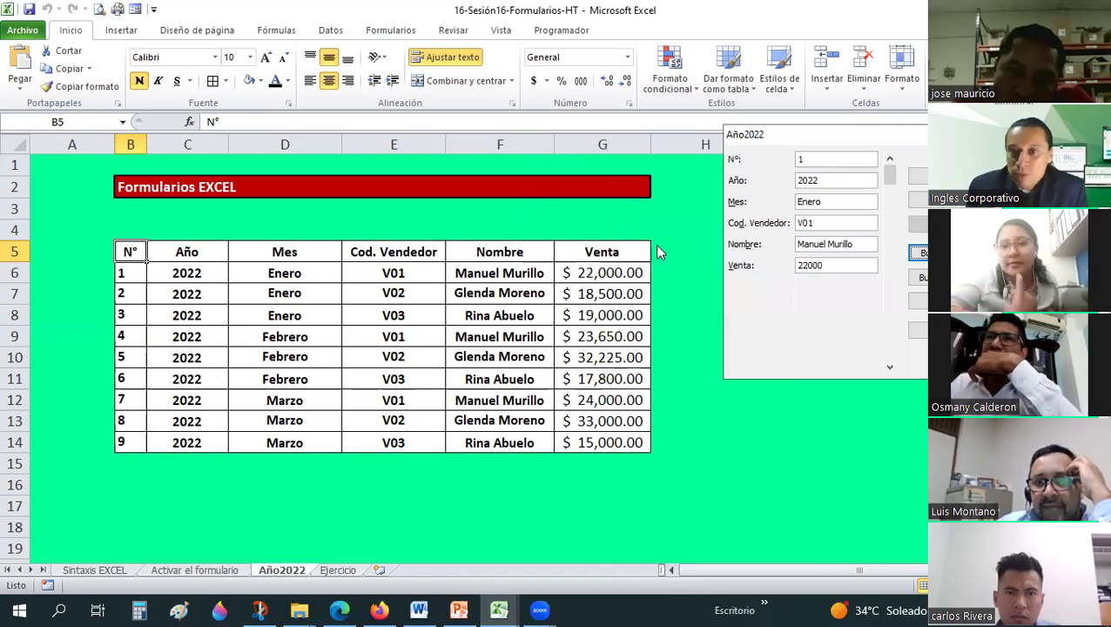
Step: Step through the records to the last one, record 9 (2022, Marzo, V03, 15000)
click(920, 277)
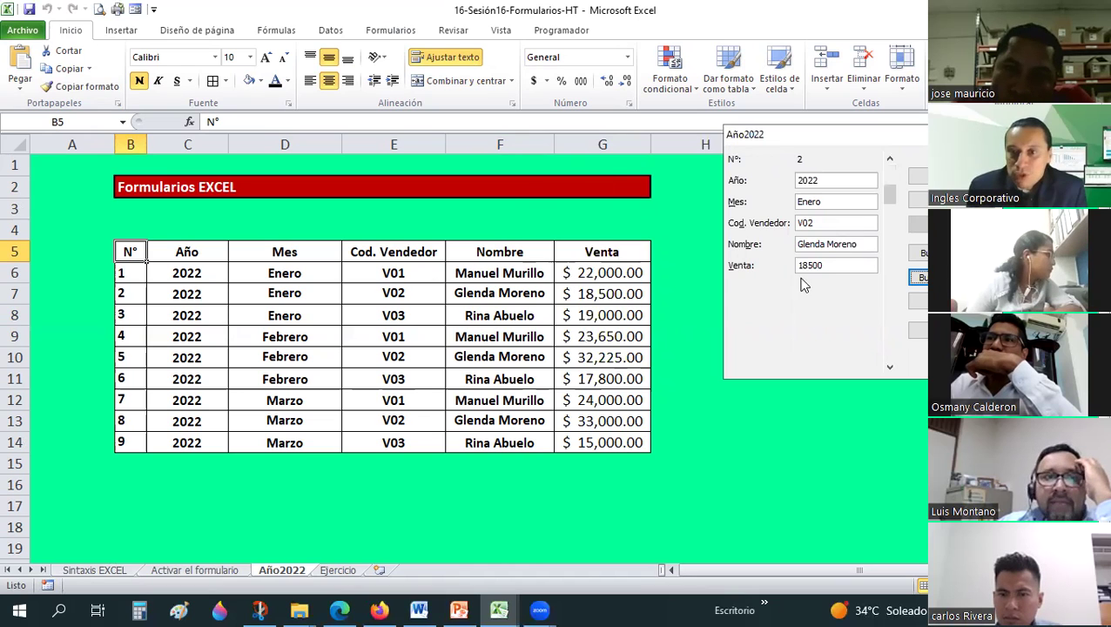
key(Return)
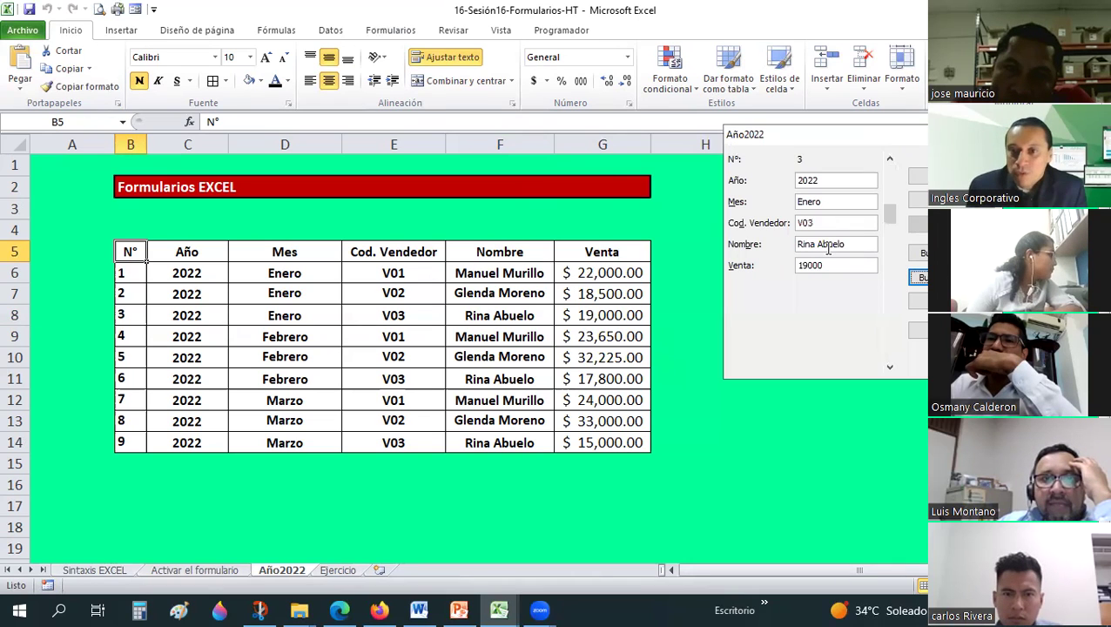
key(Return)
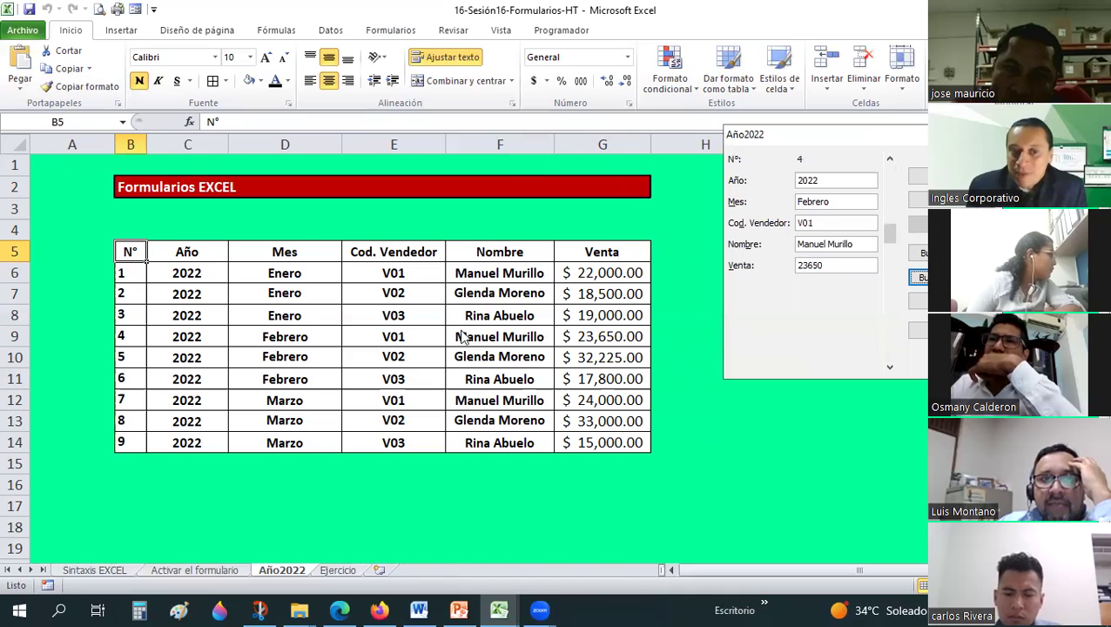
key(Return)
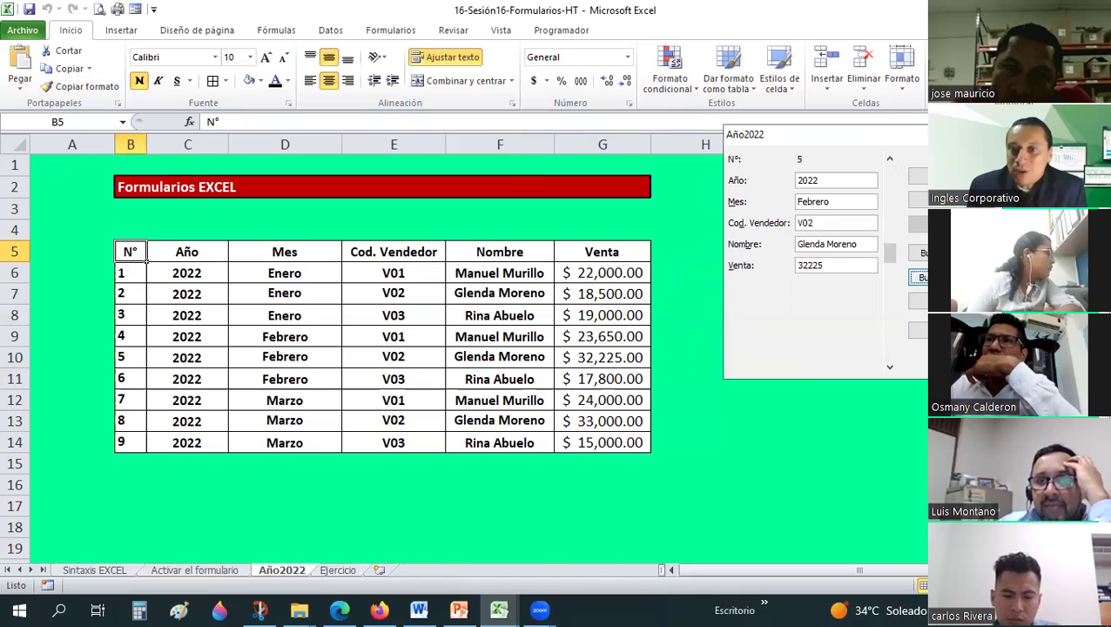
key(Return)
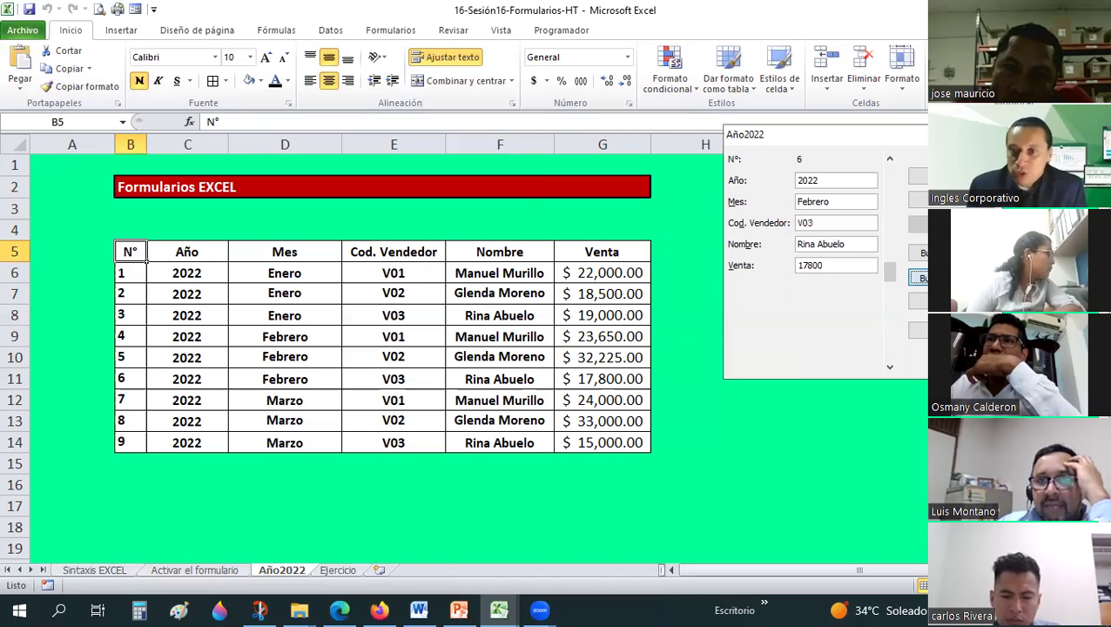
key(Return)
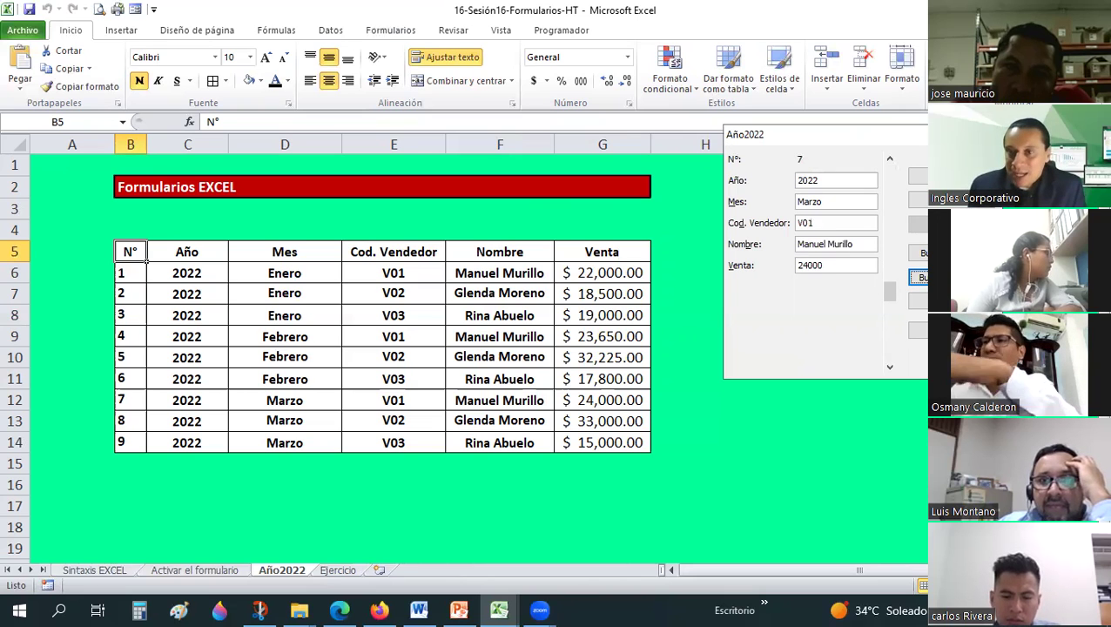
key(Return)
key(Return)
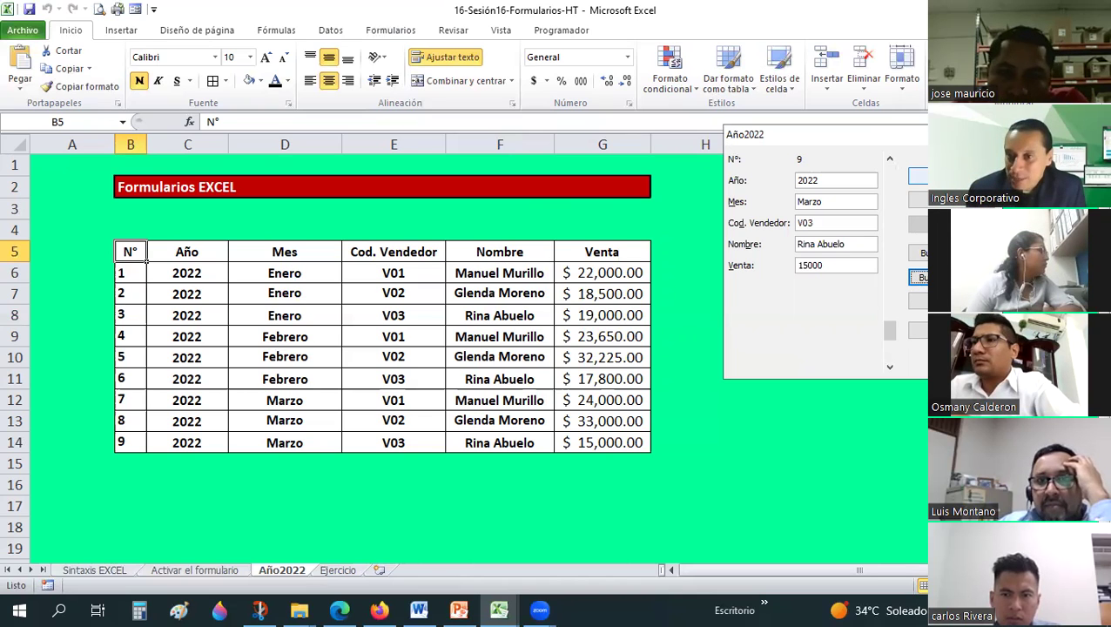
Step: Start a new record with 2023 and Abril, then abandon it and return to record 9
click(918, 176)
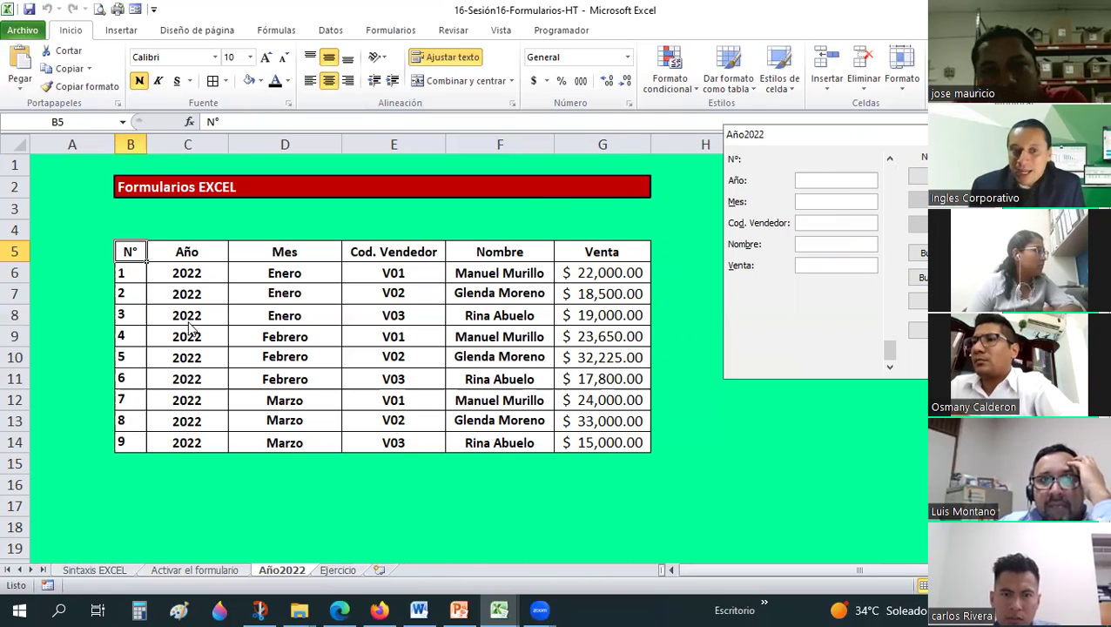
text(2023)
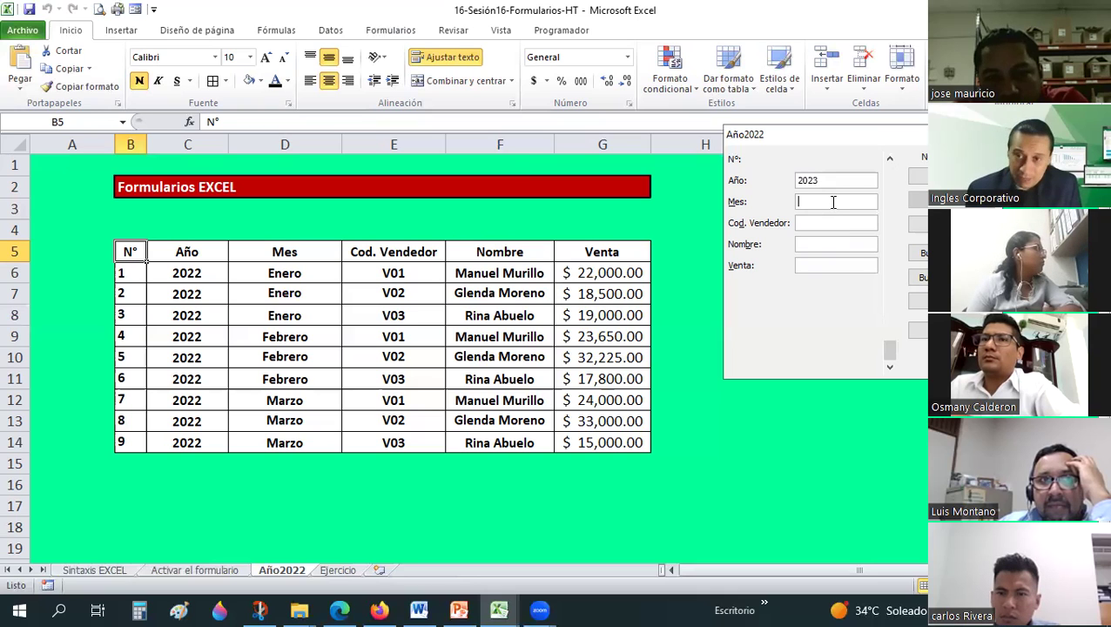
text(aBRIL)
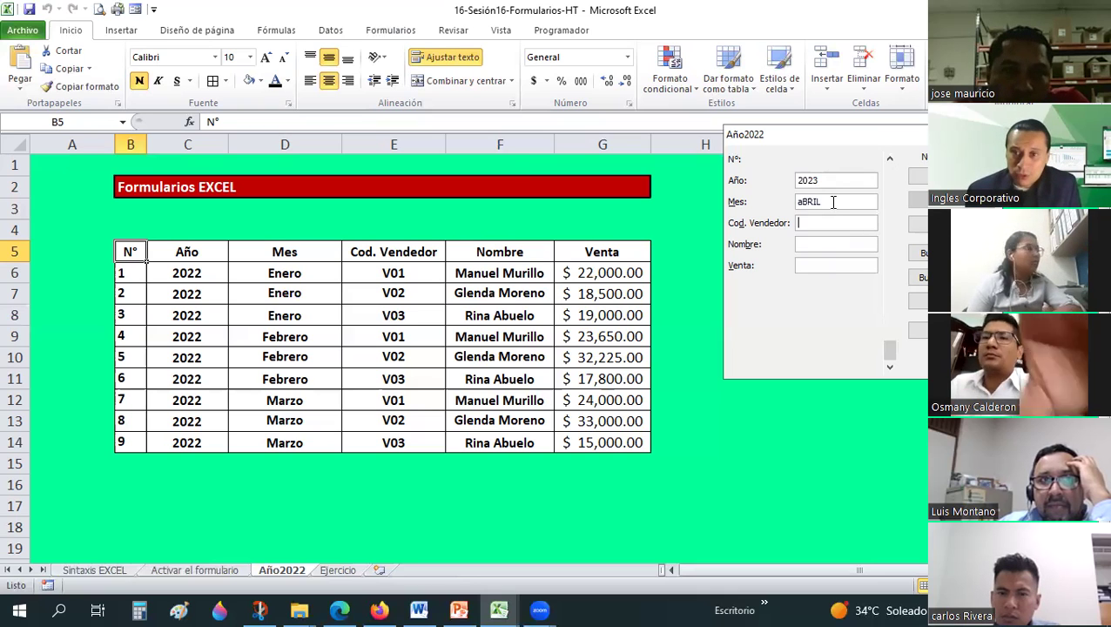
double_click(834, 202)
text(Ab)
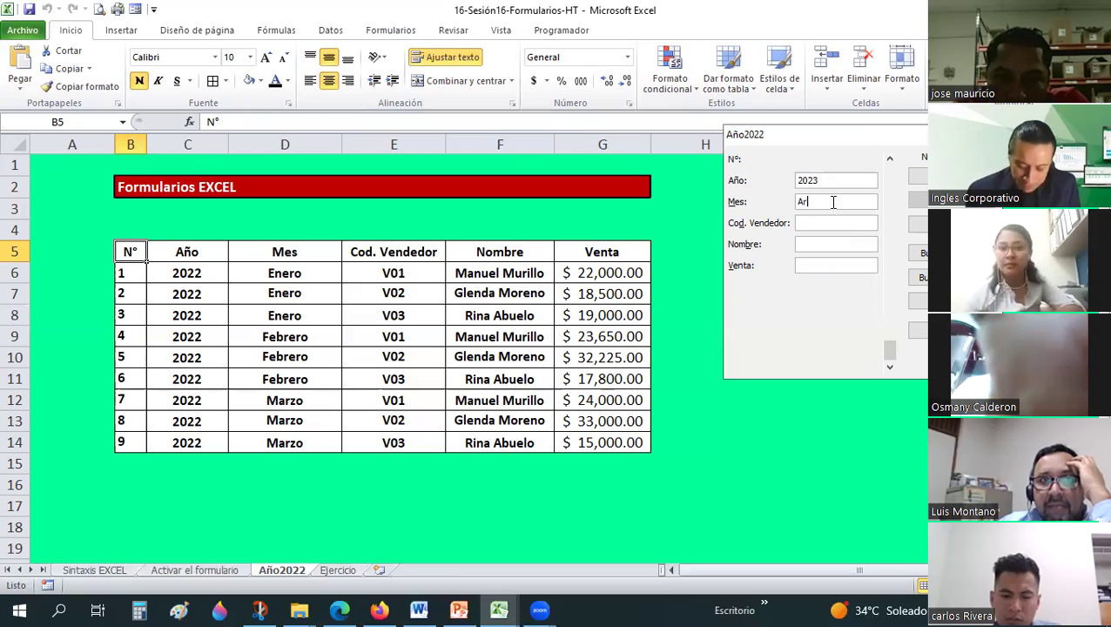
text(ril)
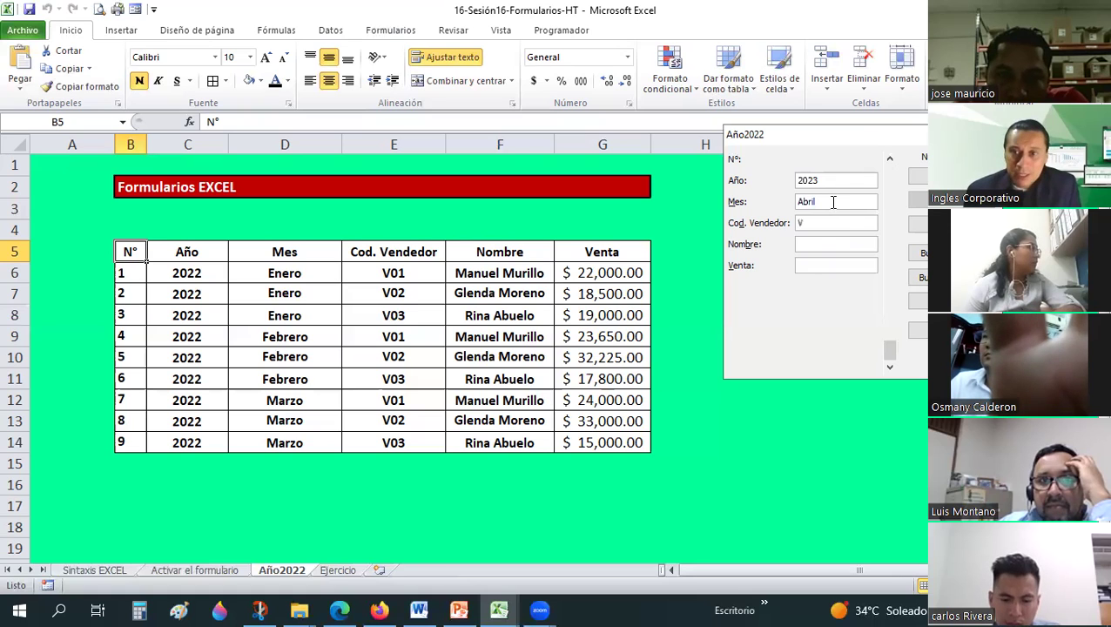
text(Juan )
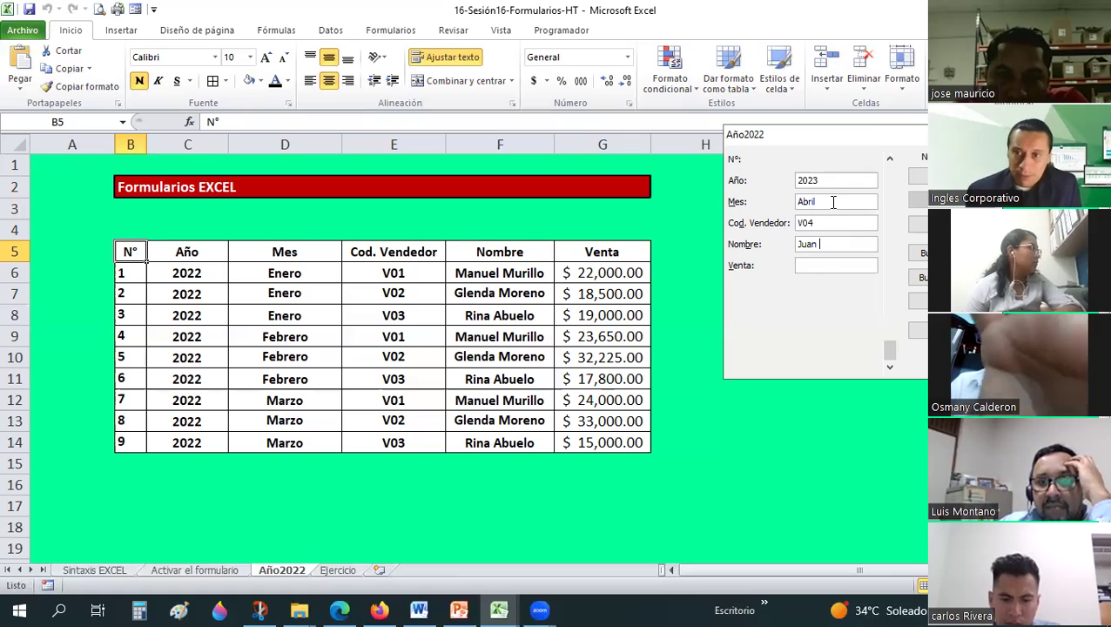
text(Villanueva)
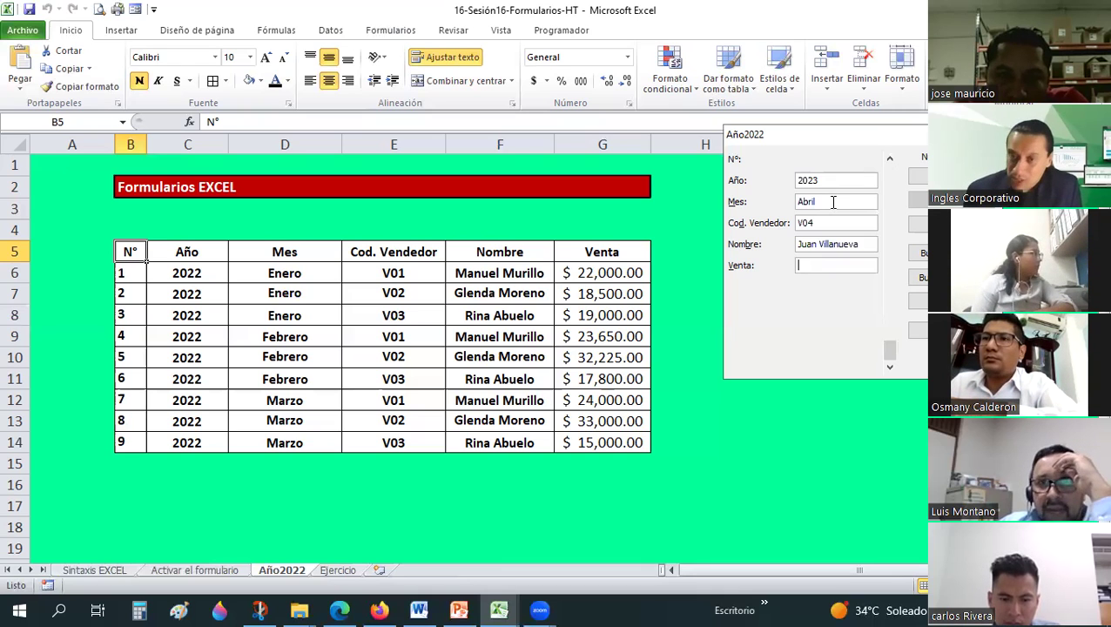
text(10000)
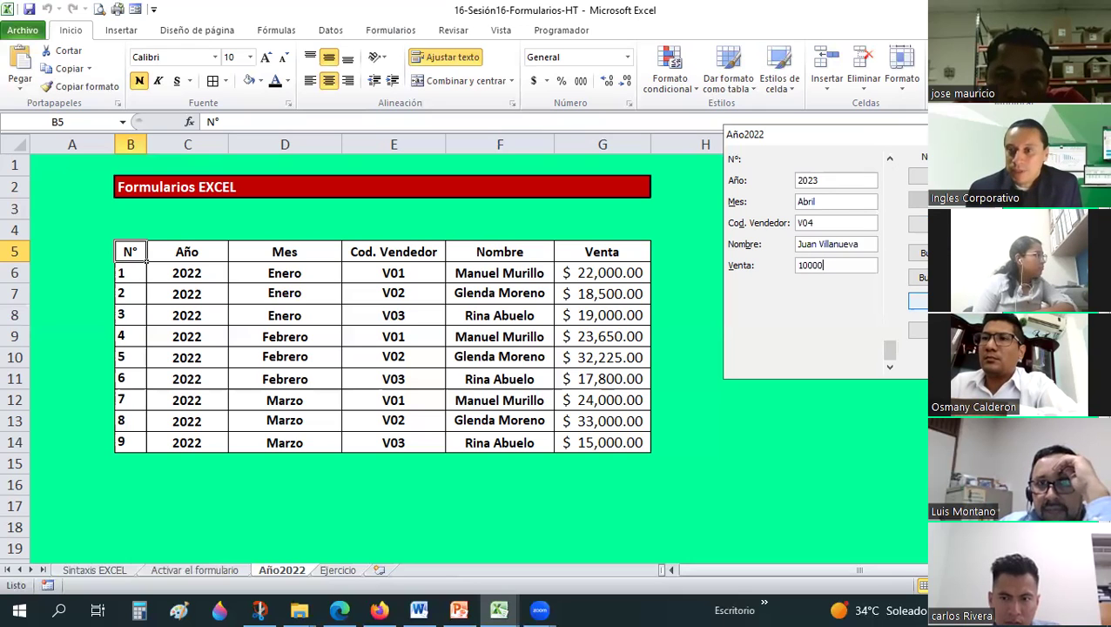
key(Tab)
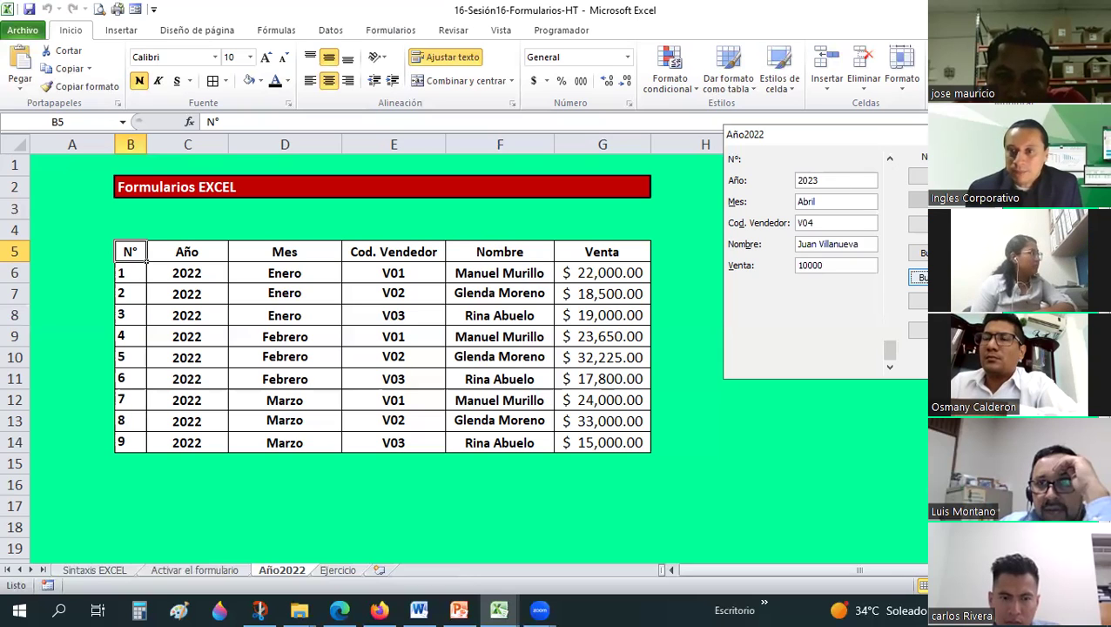
key(Up)
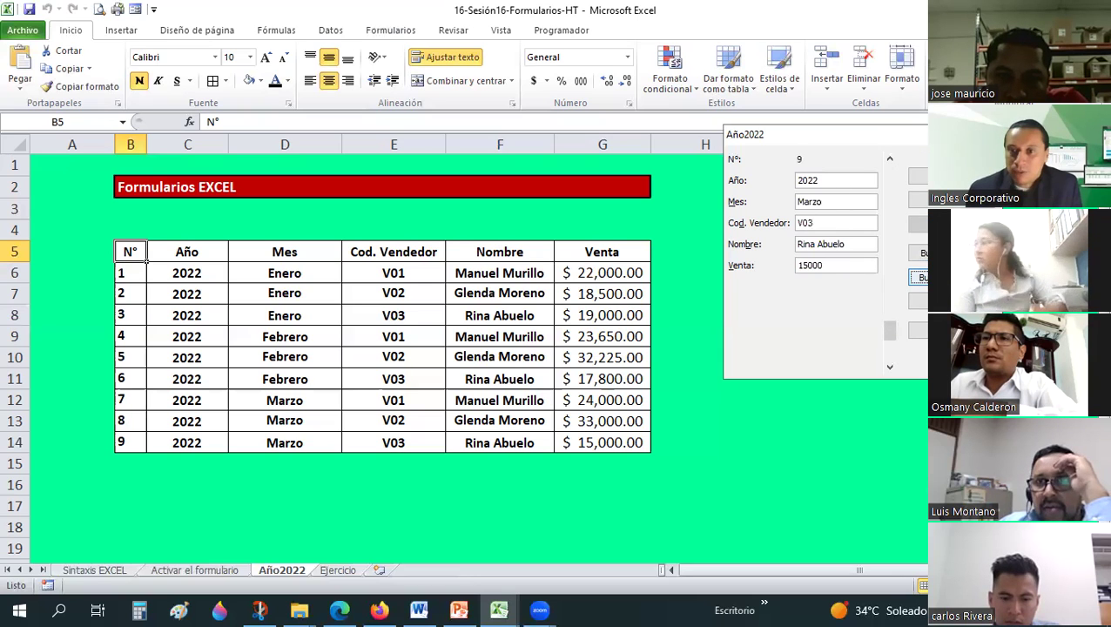
Step: Enter a fresh record with 2023, Abril, seller code, the seller's name and 10000, and add it
key(Down)
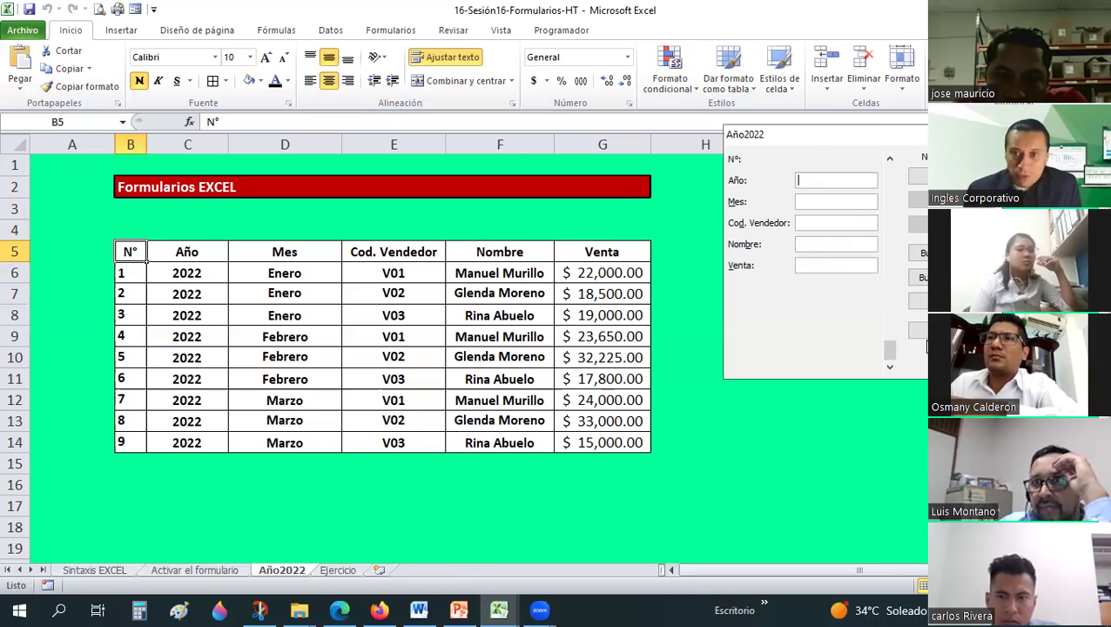
text(2023)
key(Tab)
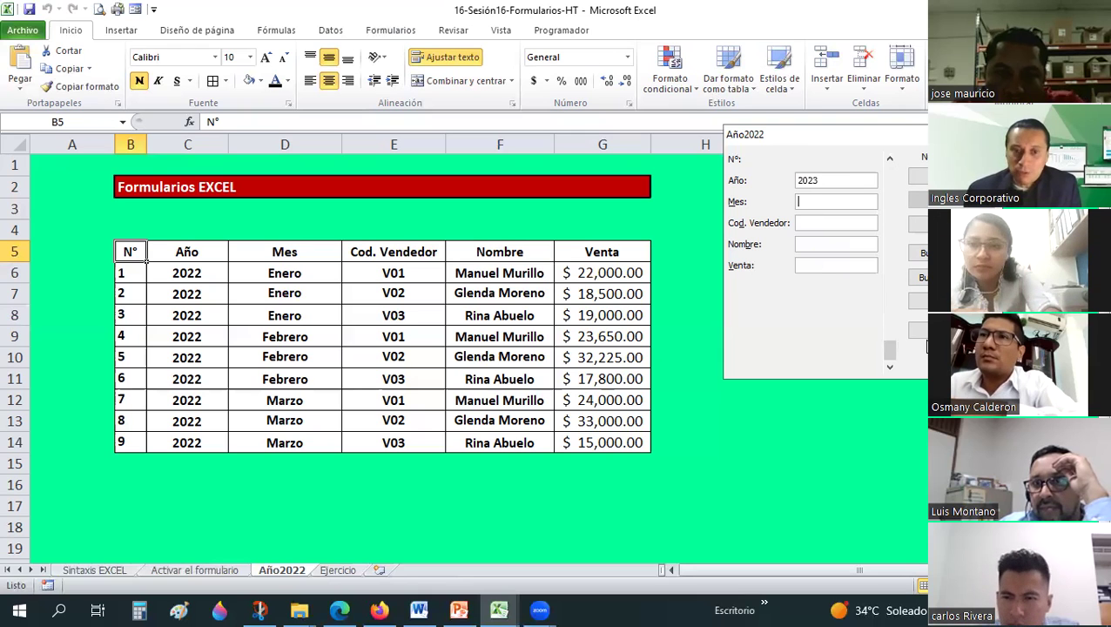
text(ABril)
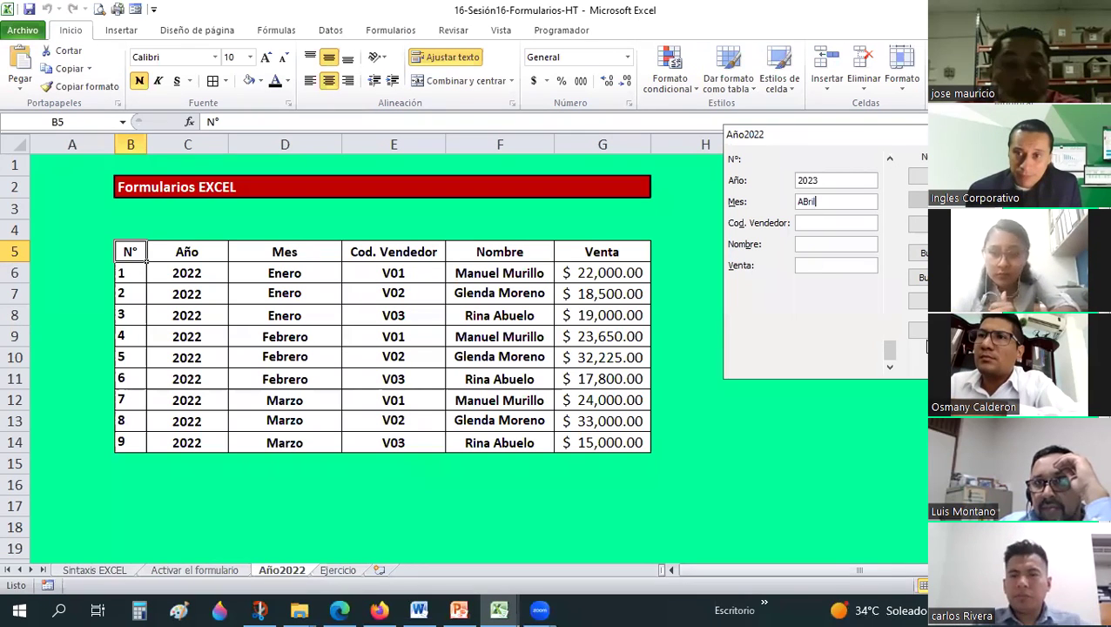
key(BackSpace)
key(BackSpace)
key(BackSpace)
text(bril)
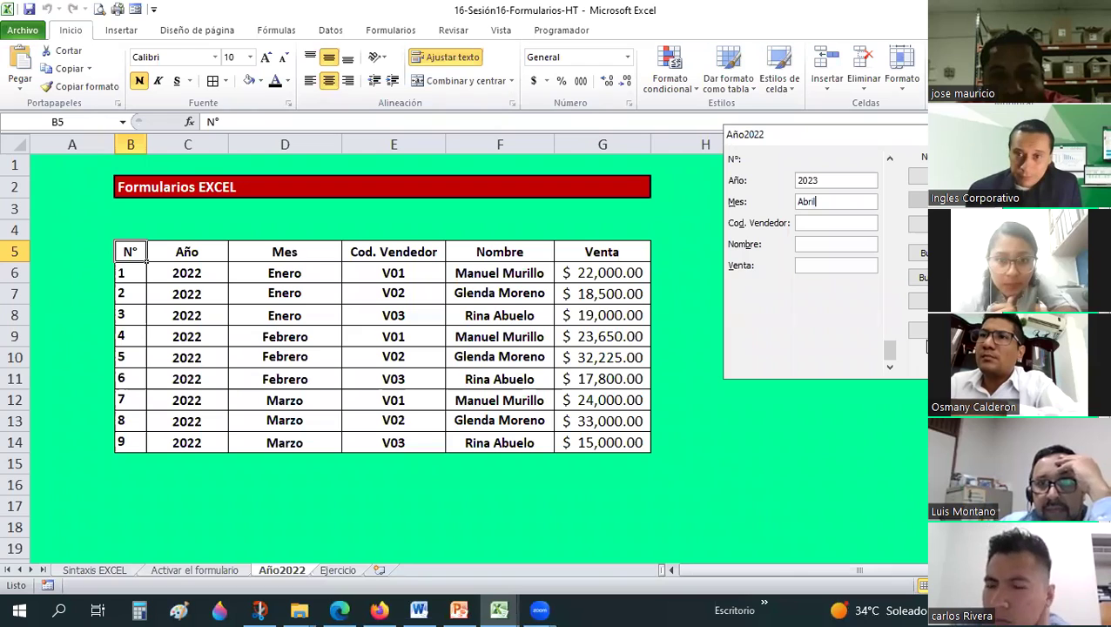
key(Tab)
text(V0)
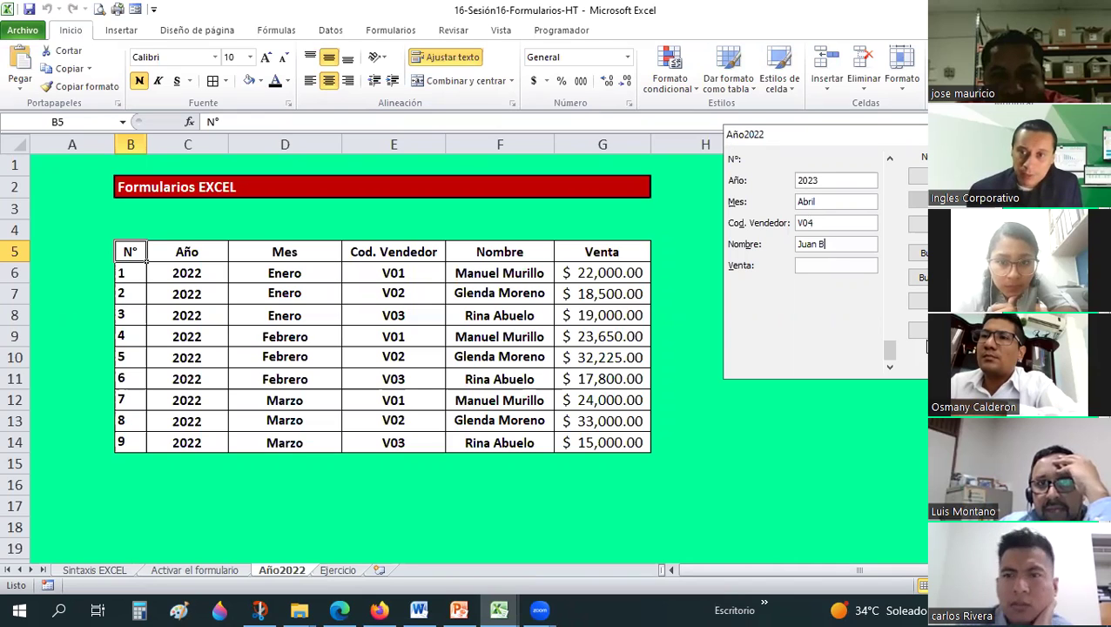
key(BackSpace)
text(Villa)
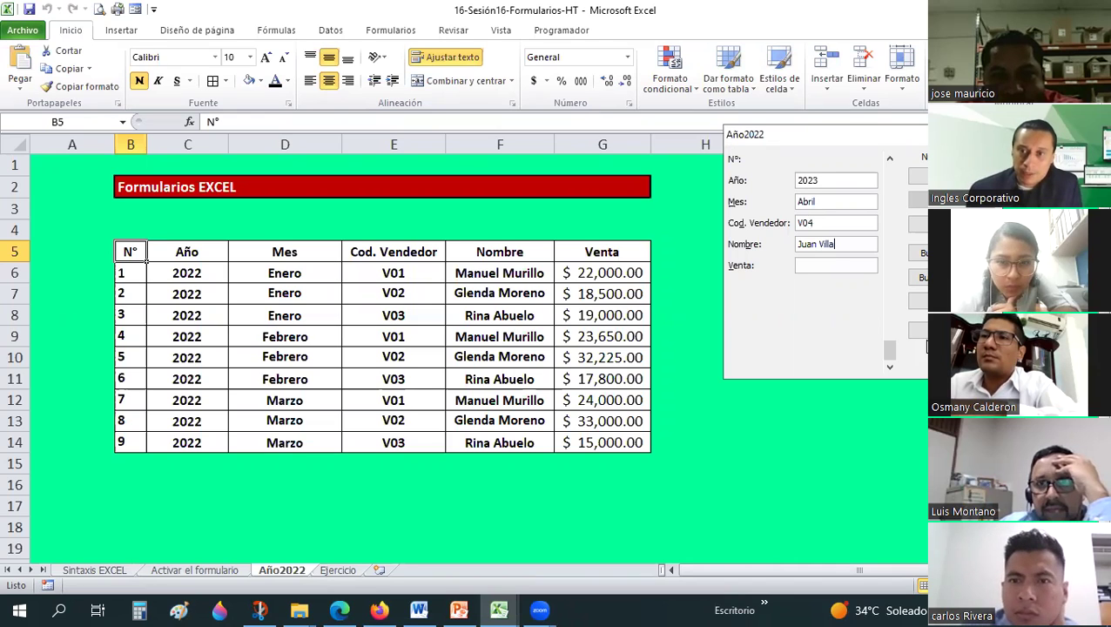
text(10000)
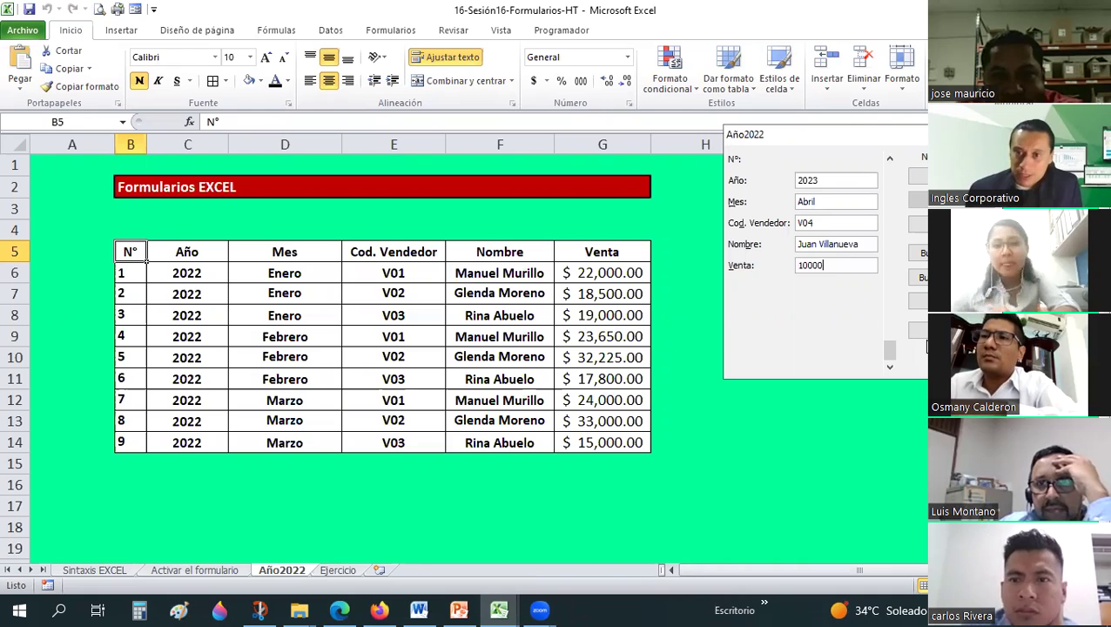
key(Return)
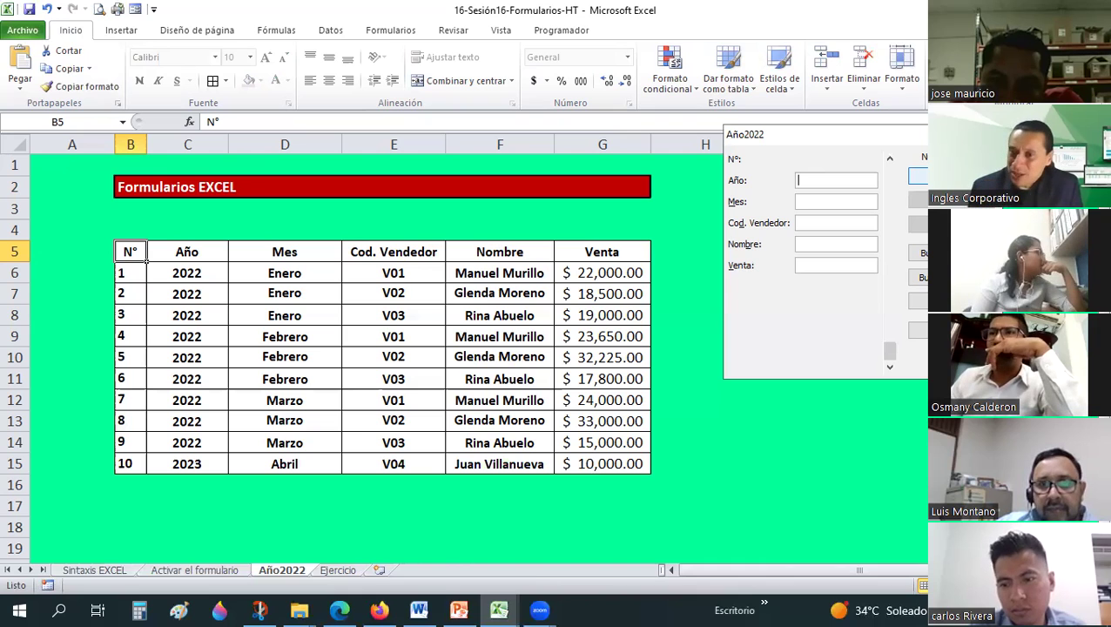
Step: Go to record 10 (2023, Abril, V04) and delete it, confirming the deletion
click(919, 277)
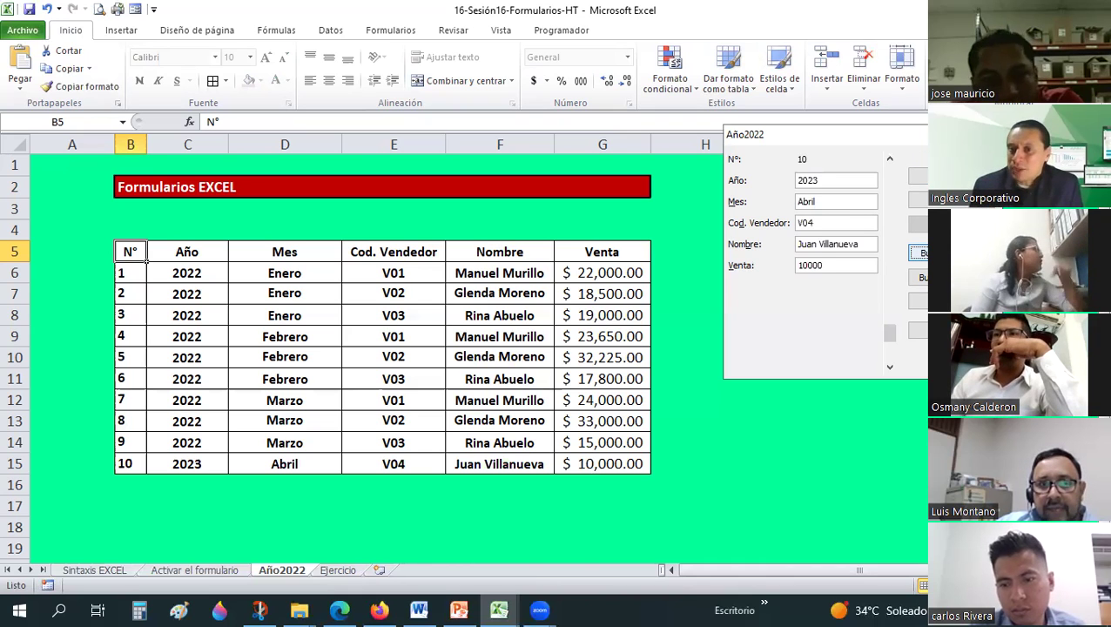
click(919, 277)
click(919, 277)
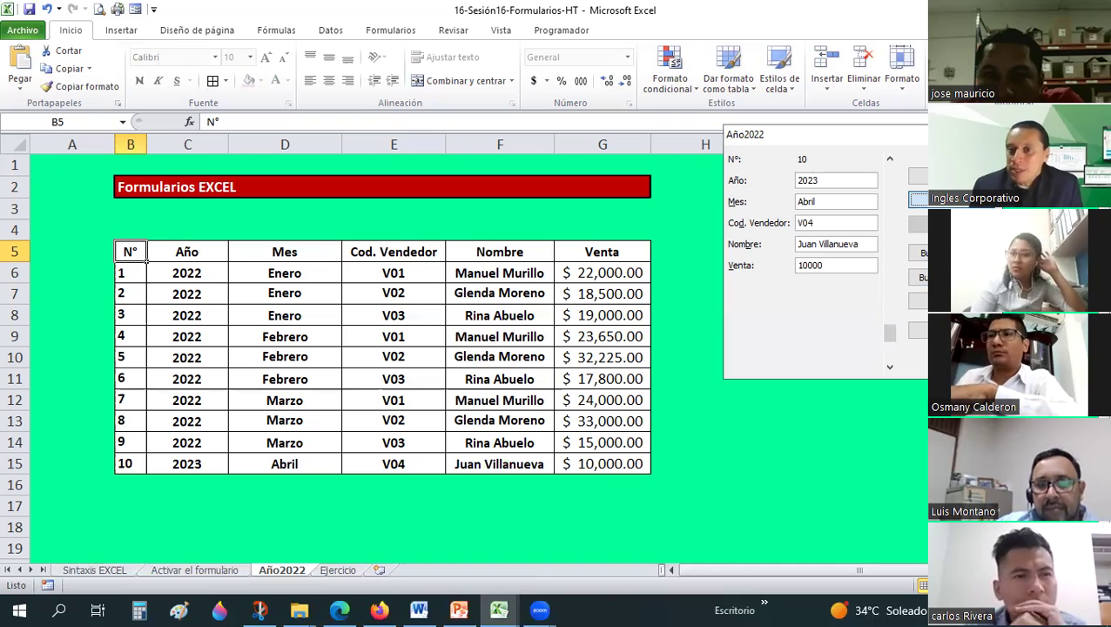
click(919, 200)
click(519, 347)
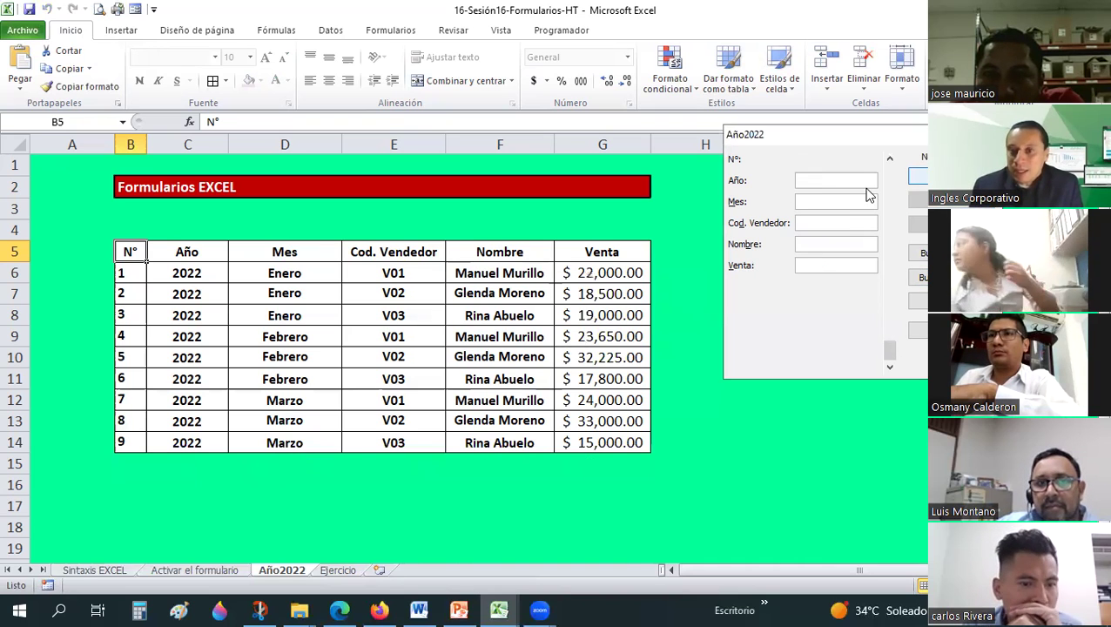
Step: Add a new record with year 2023, month Abril and seller code V03
text(2023)
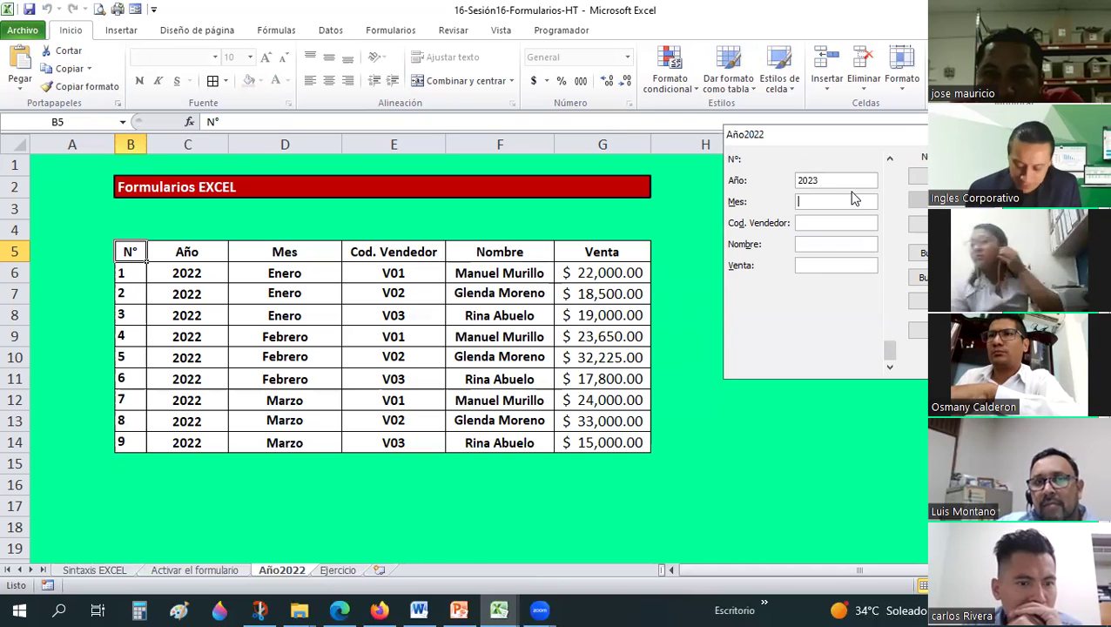
key(Tab)
text(Abril)
key(Tab)
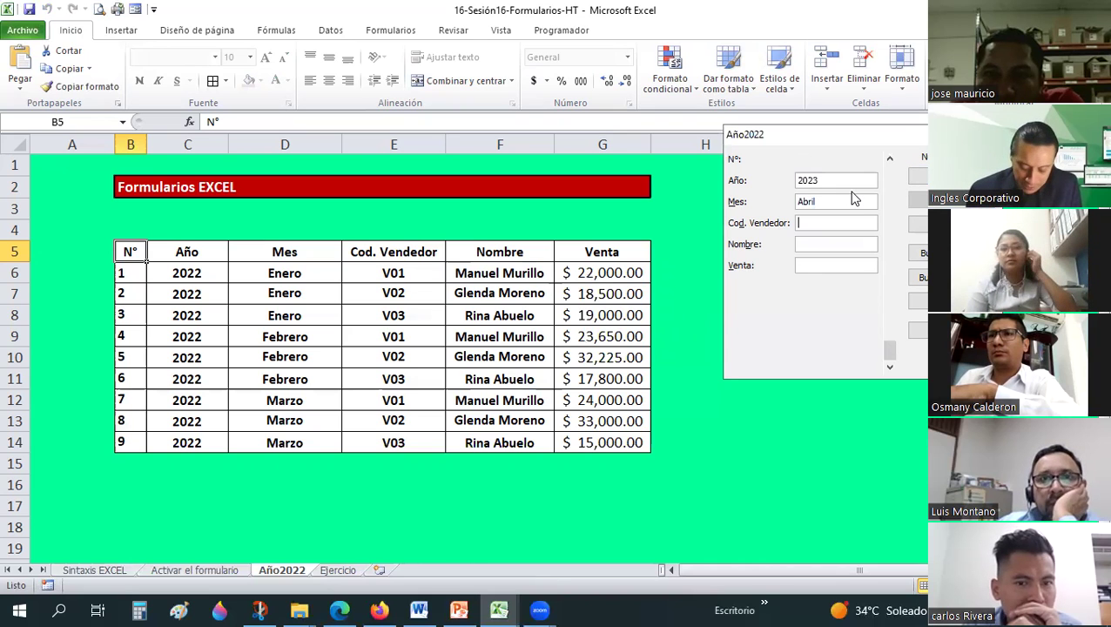
text(V03)
key(Return)
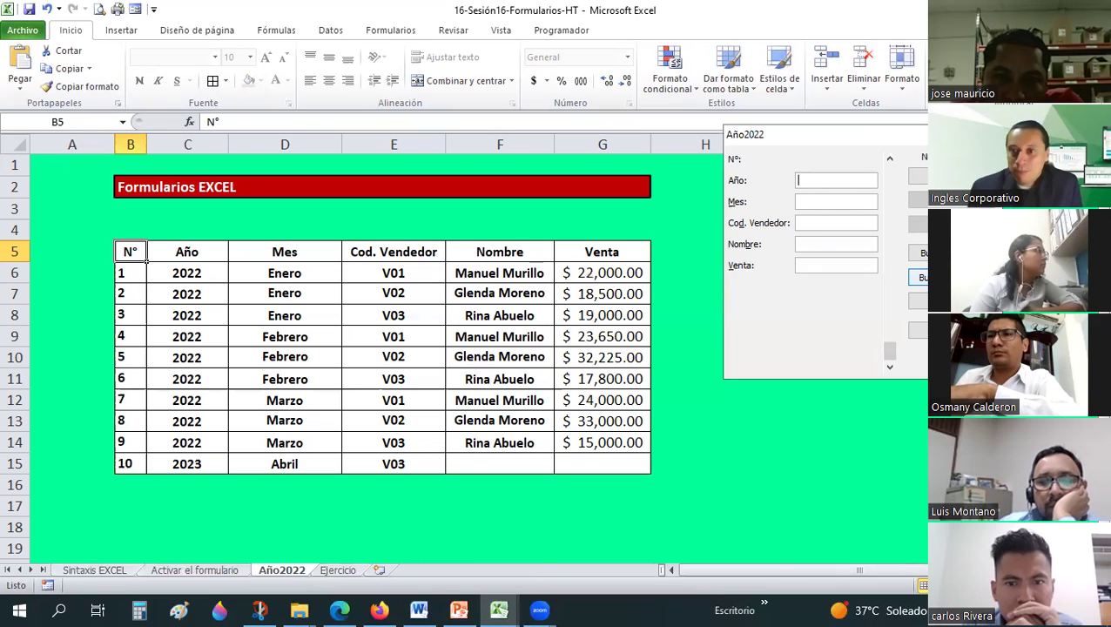
Step: Return to record 10, fill in the seller's full name and save the completed record
key(Up)
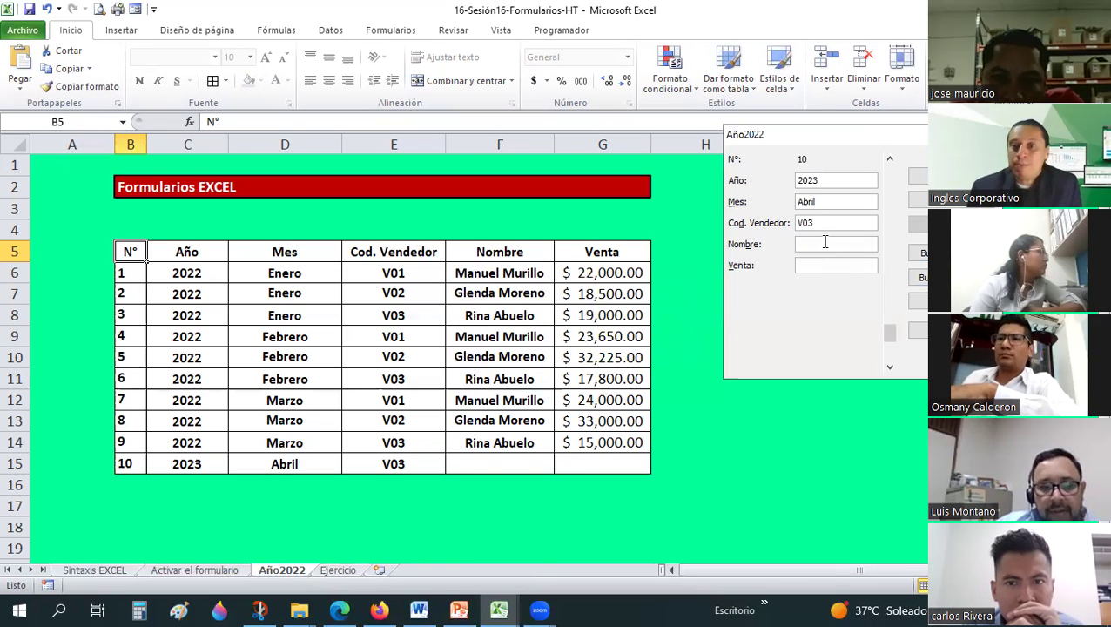
click(825, 243)
text(Juan)
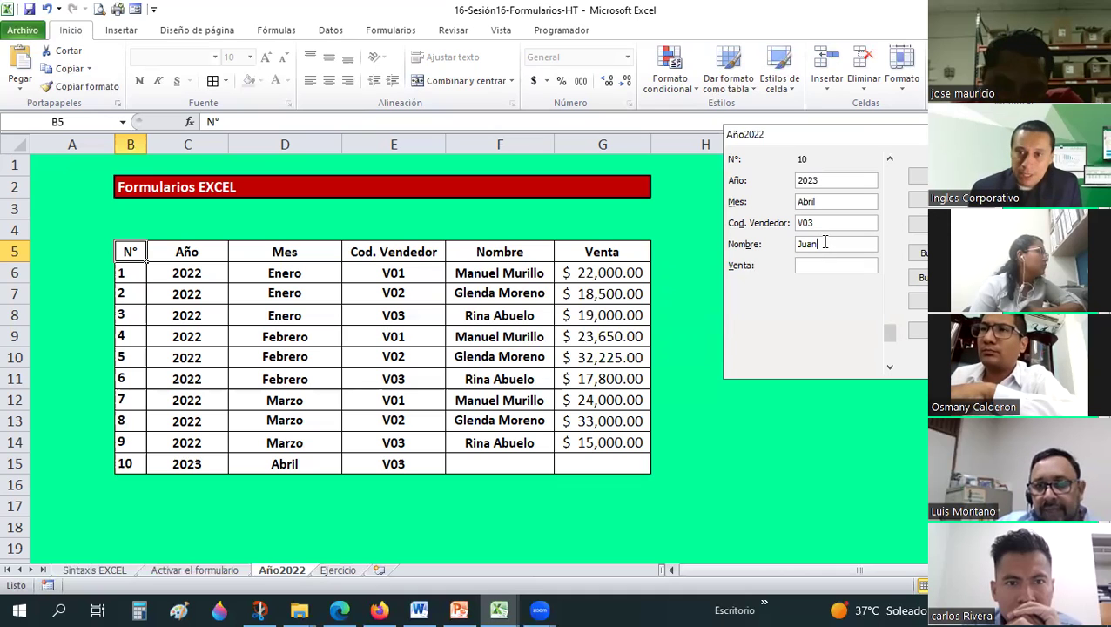
text( Villanueva)
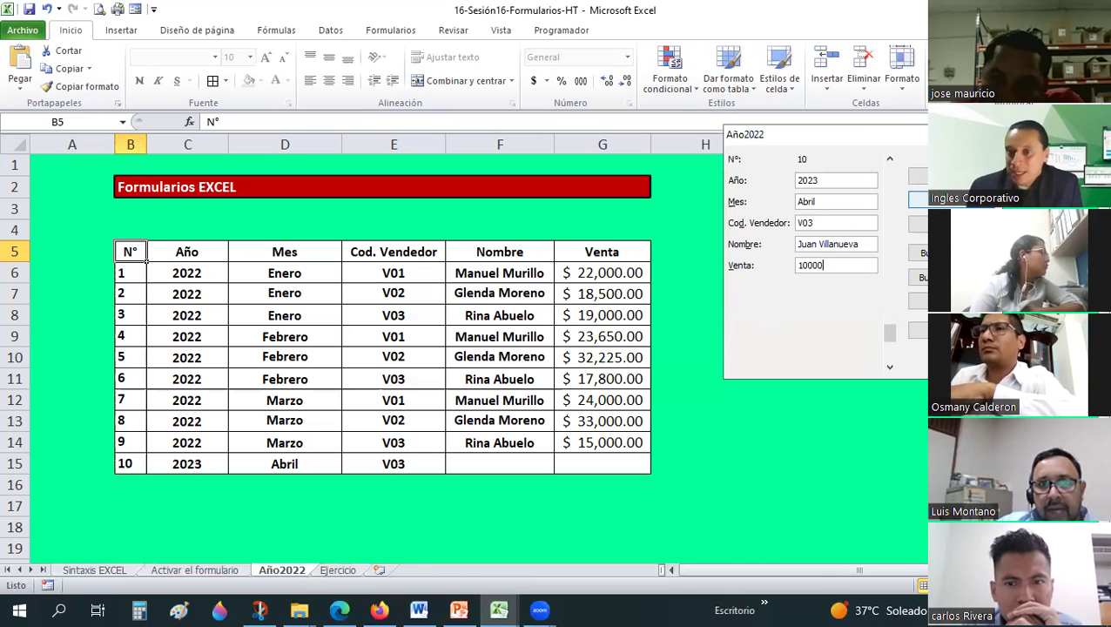
click(918, 277)
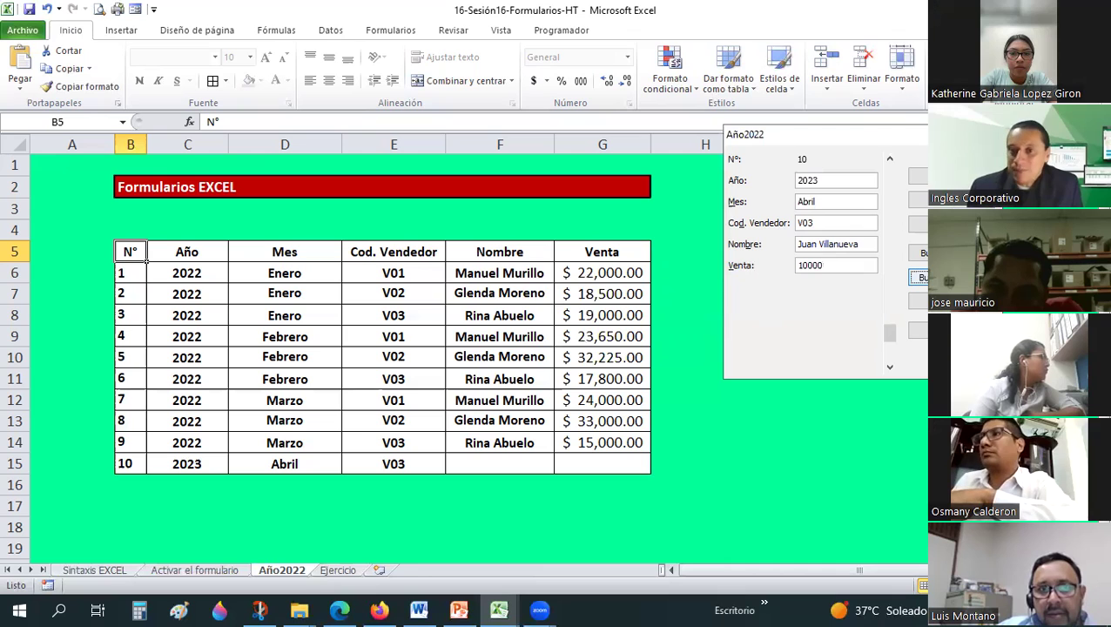
key(Return)
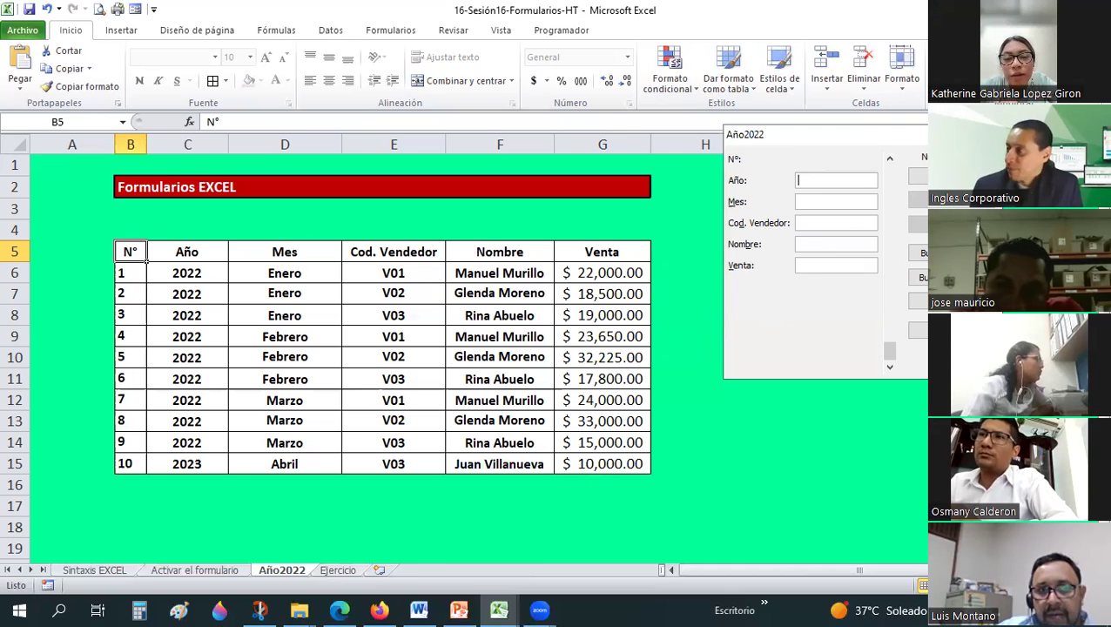
click(730, 503)
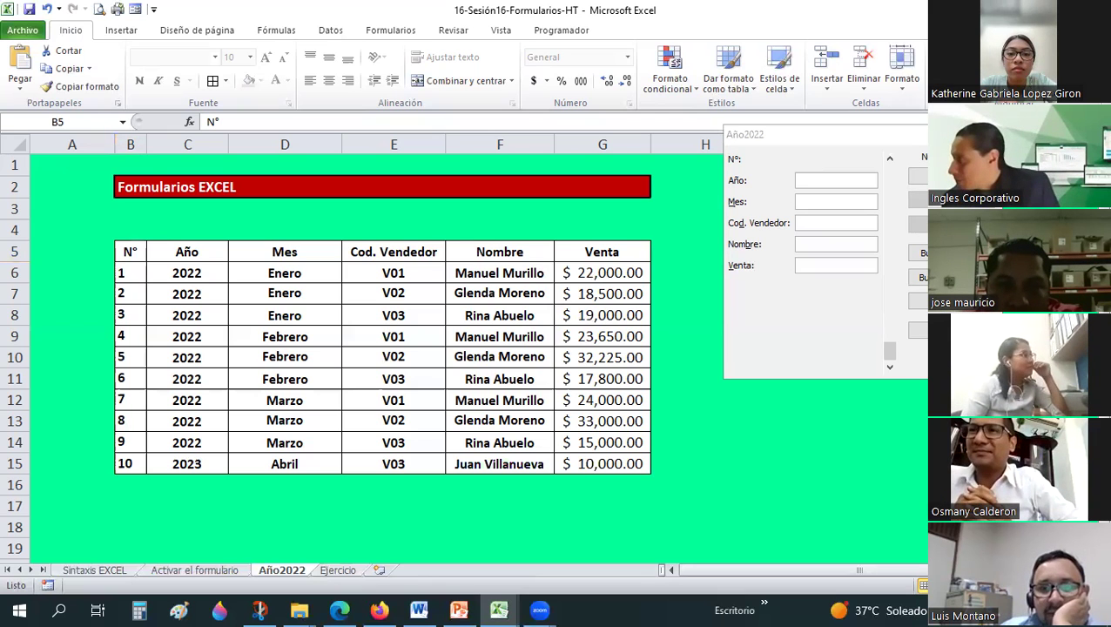
key(alt+Tab)
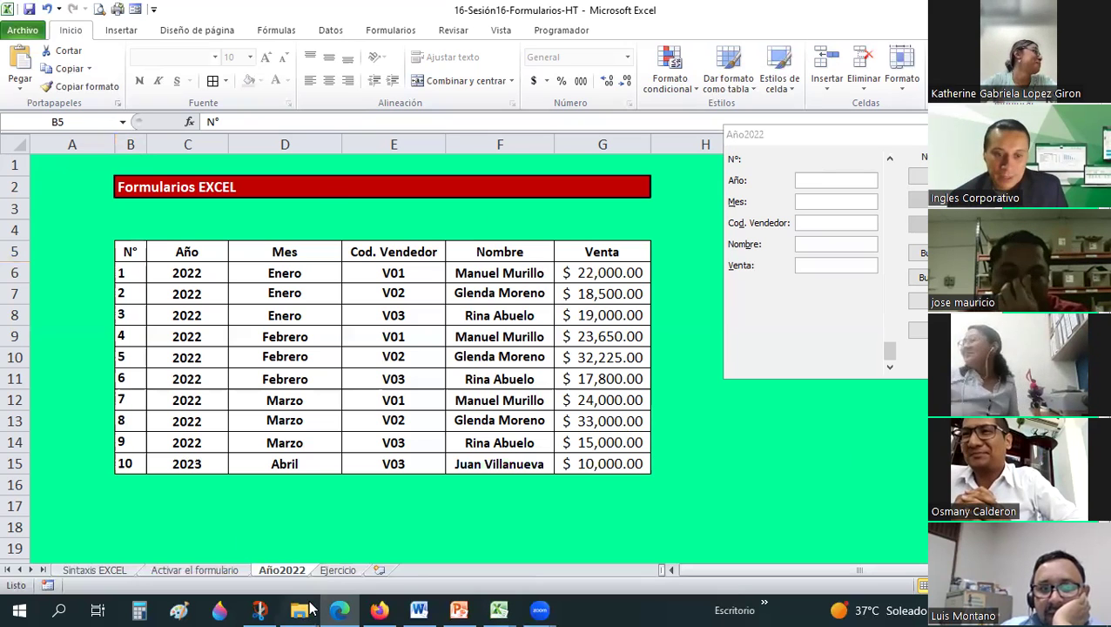
mouse_move(299, 610)
click(334, 505)
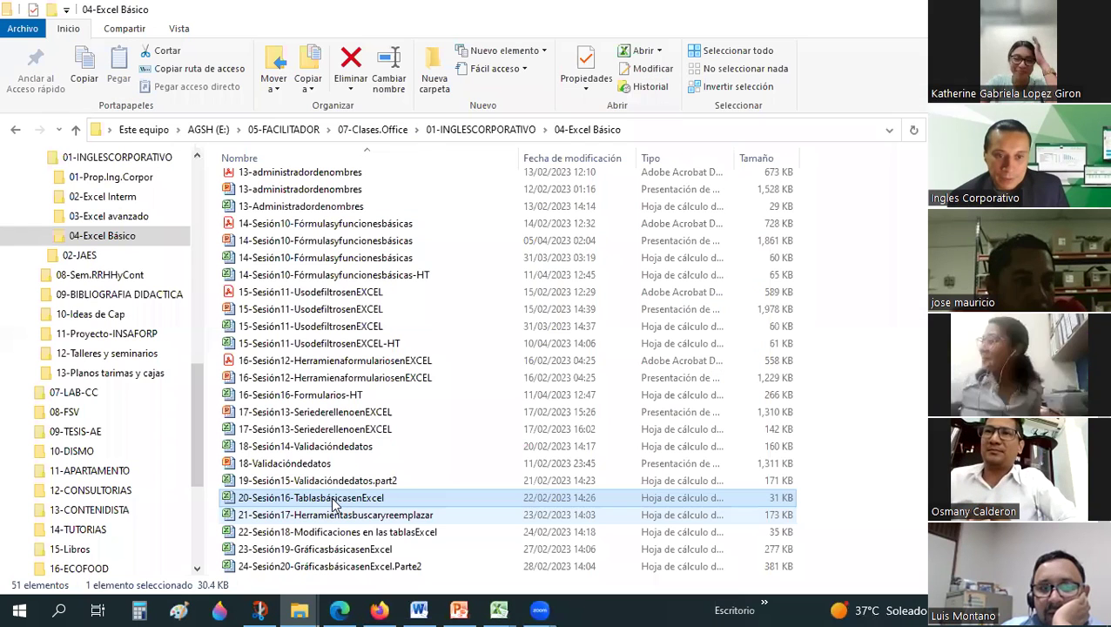
double_click(332, 498)
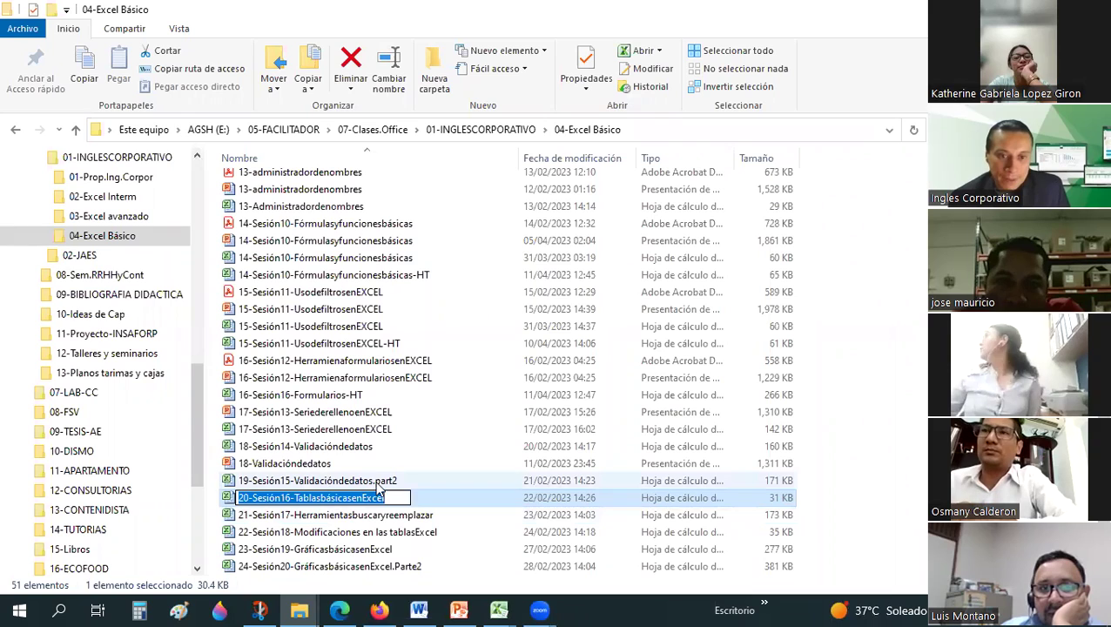
click(331, 472)
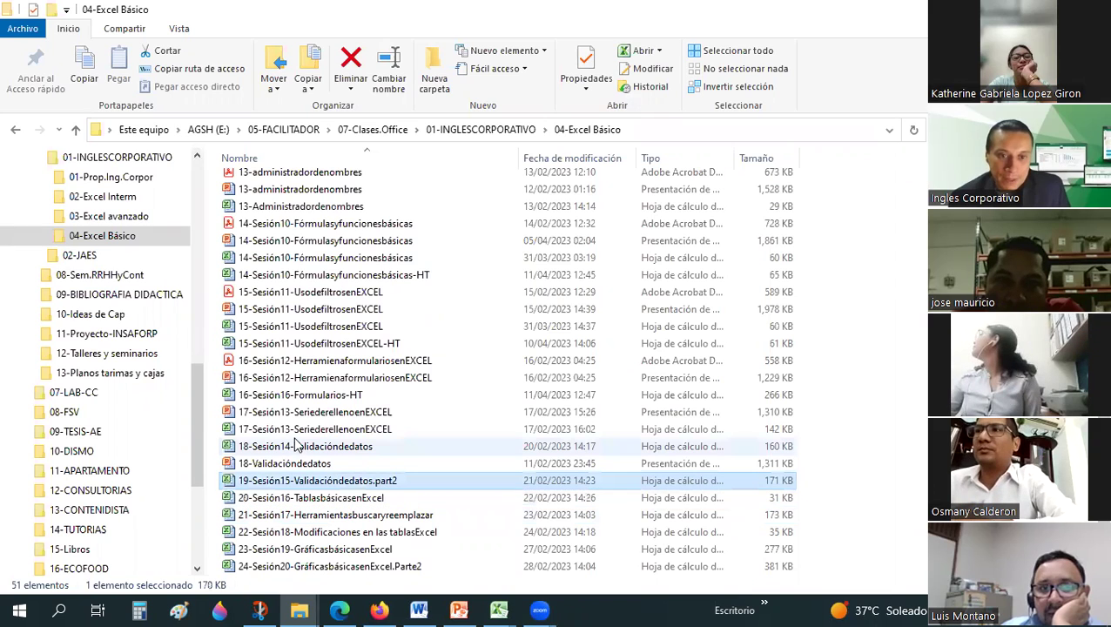
click(270, 398)
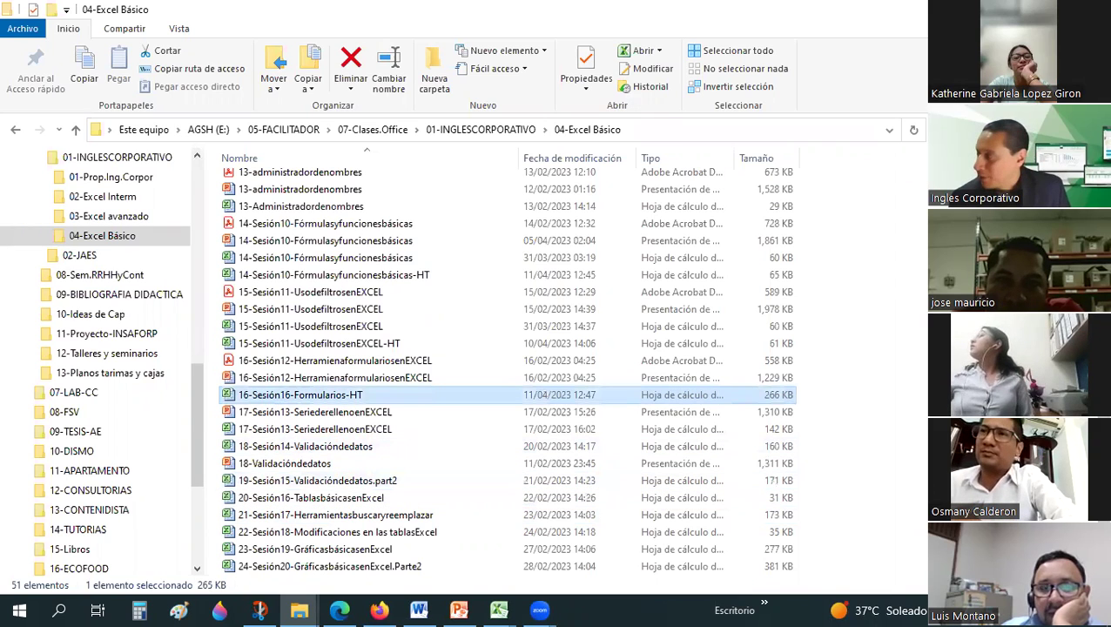
key(alt+Tab)
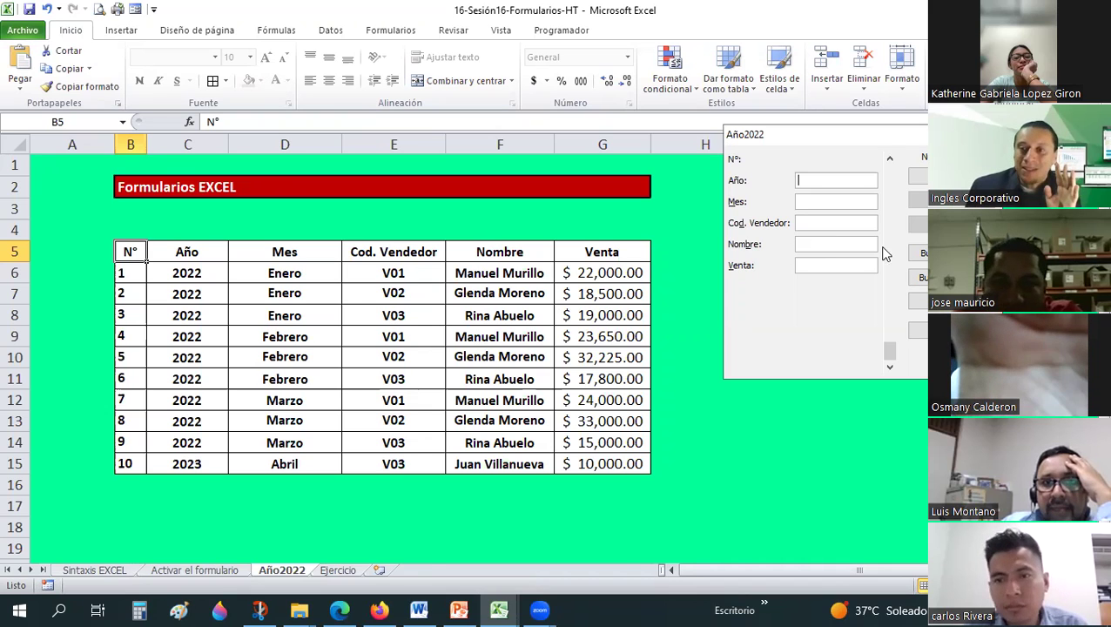
Step: From cell D3, reopen the data form past the label warning, then dismiss it with Esc
click(279, 208)
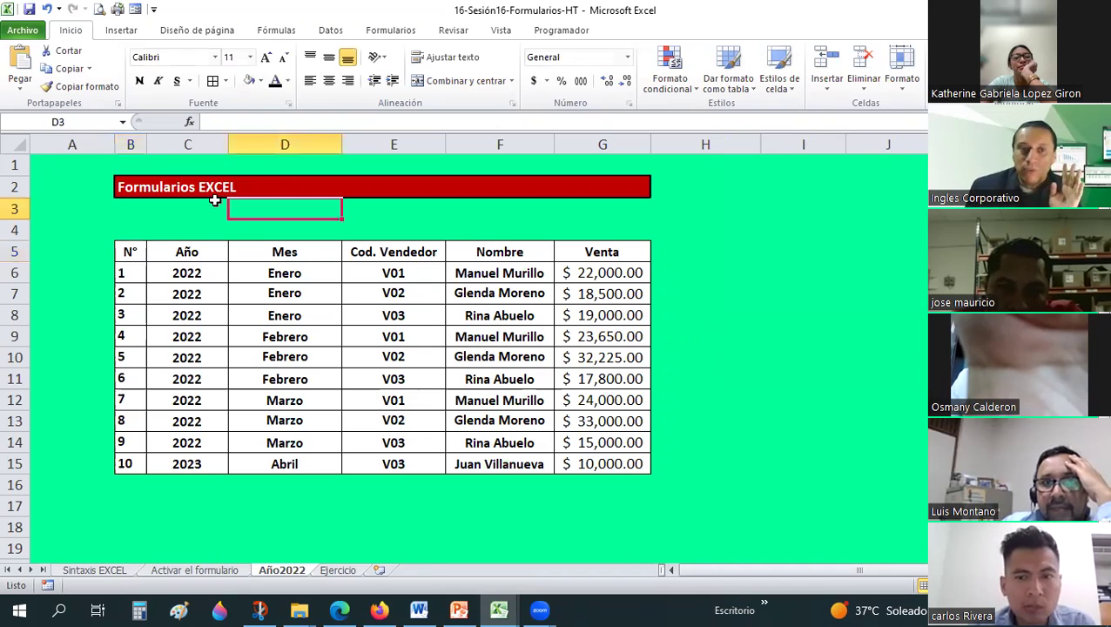
key(alt+6)
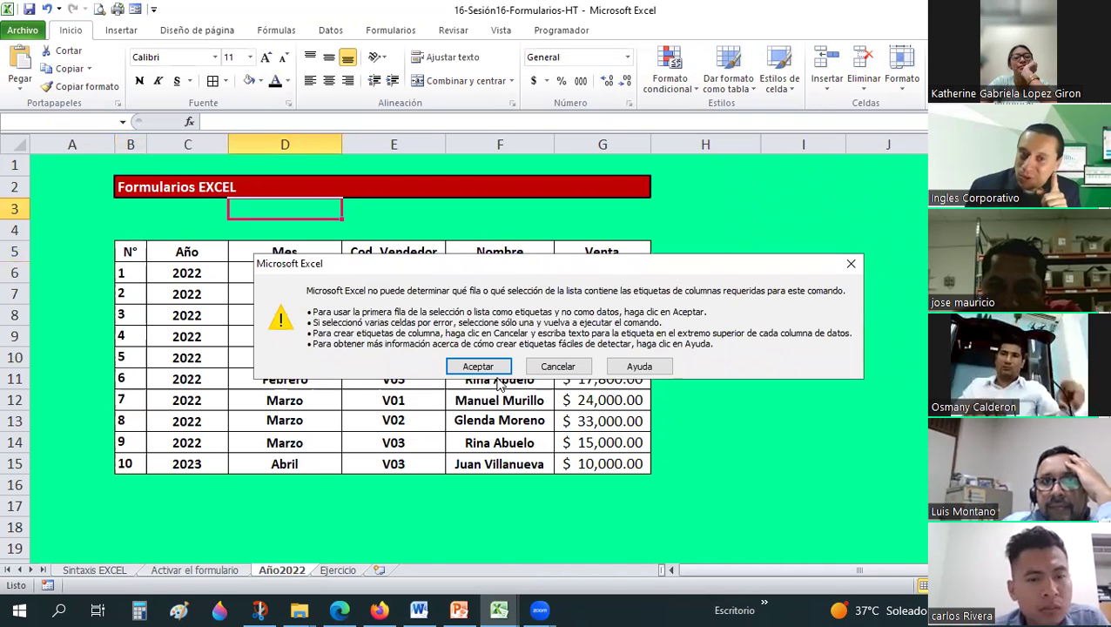
click(484, 371)
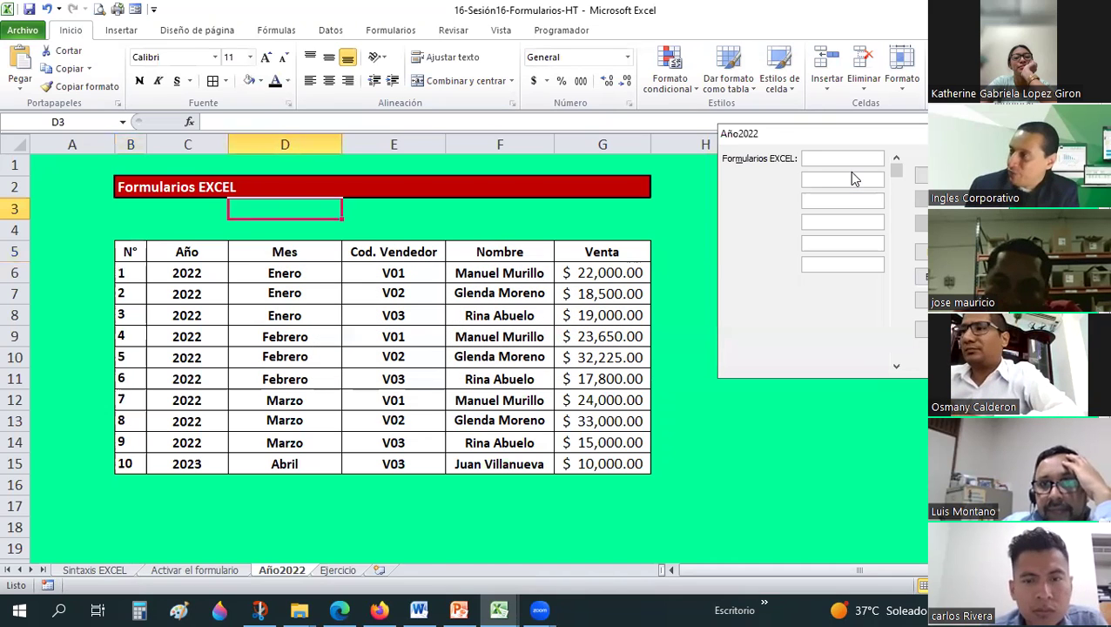
key(Escape)
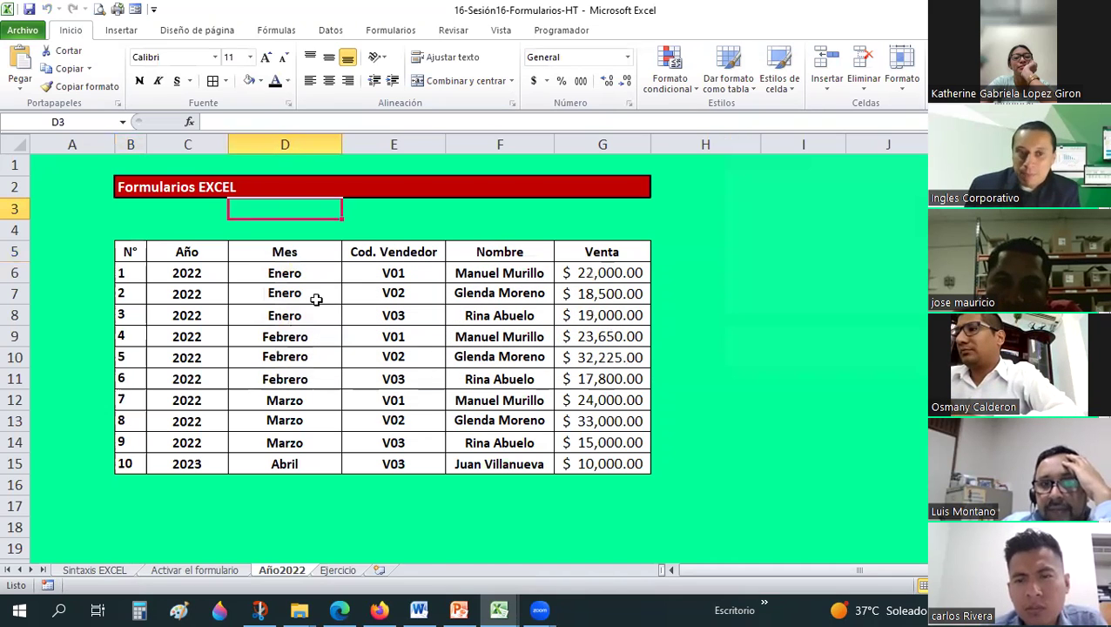
Step: From header cell B5, open the data form showing record 1 (2022, Enero, V01, 22000)
click(143, 252)
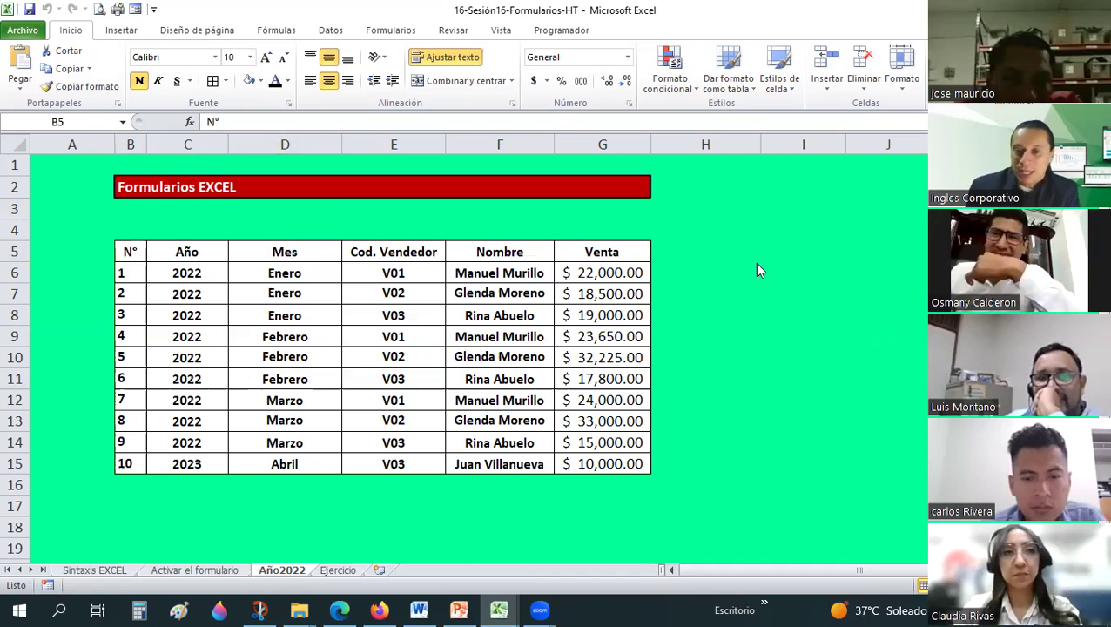
click(138, 254)
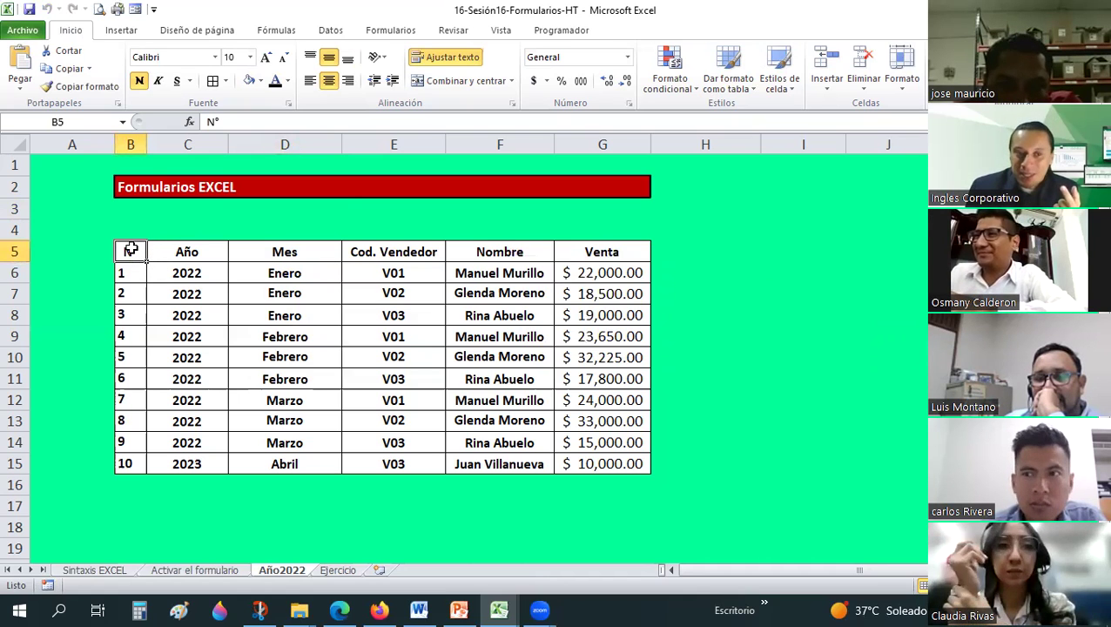
click(137, 7)
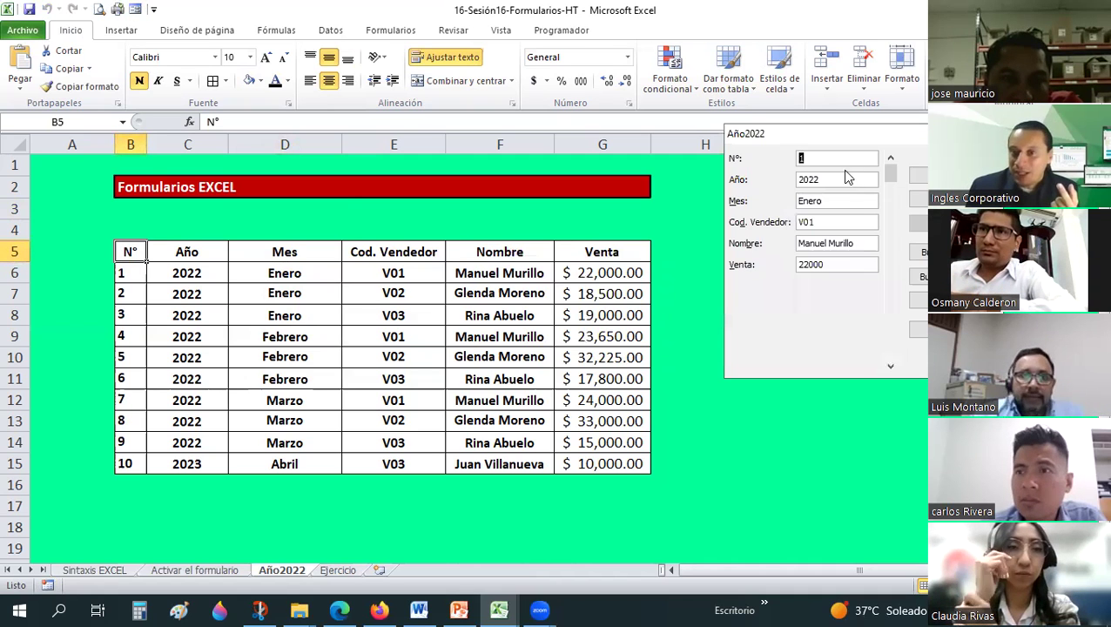
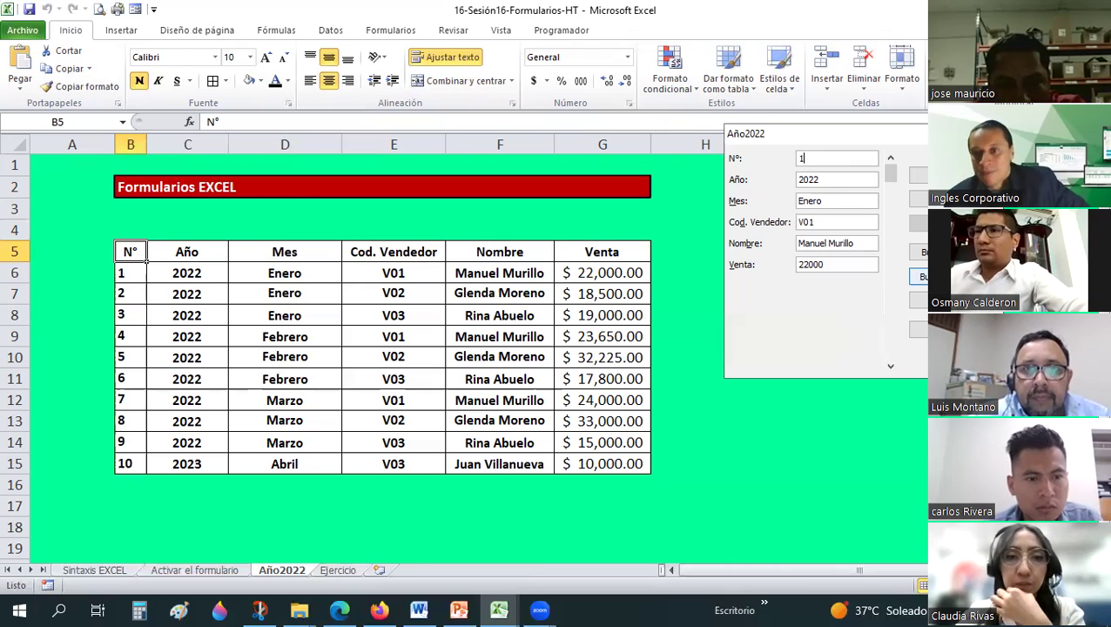
Step: Browse the Año2022 data form's records forward and back, stopping on record 4 (Febrero, V01, 23650)
click(920, 276)
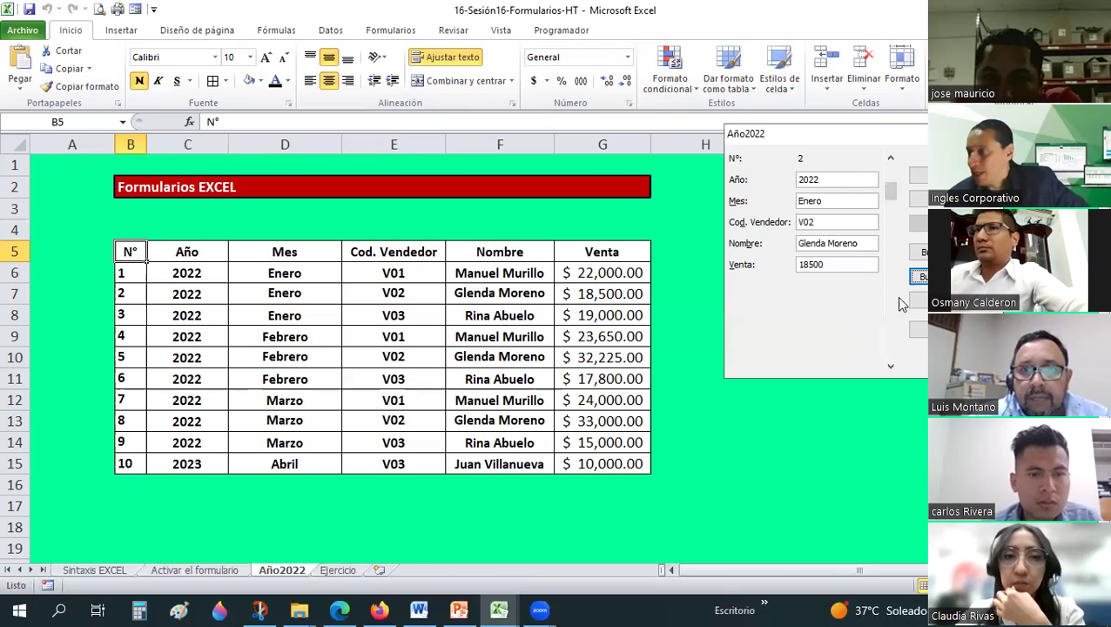
key(Return)
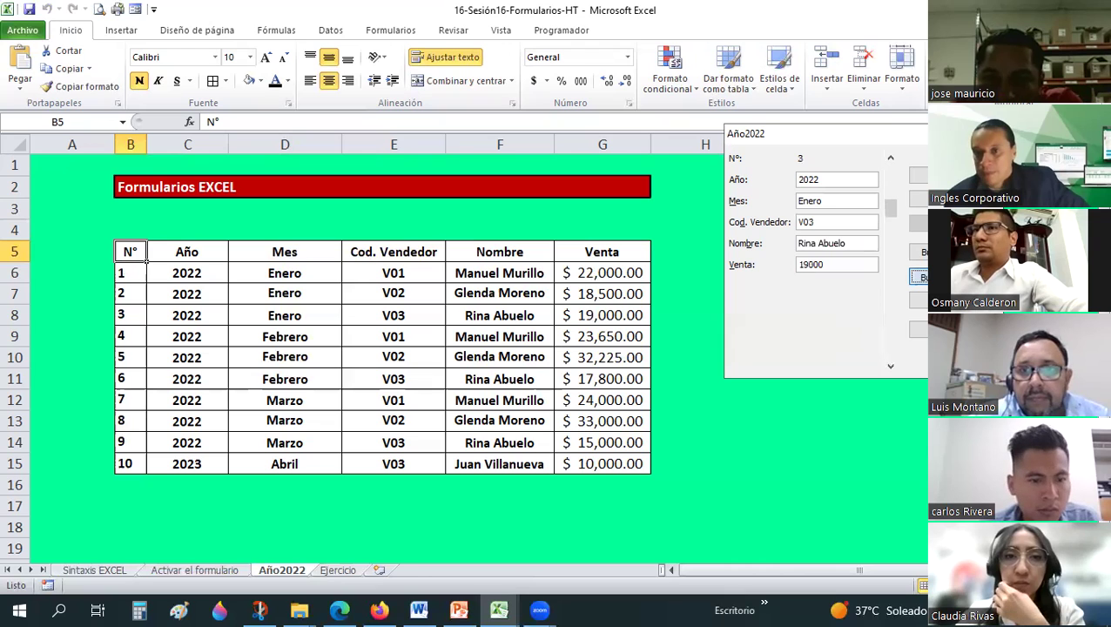
key(Return)
key(Return)
key(Return)
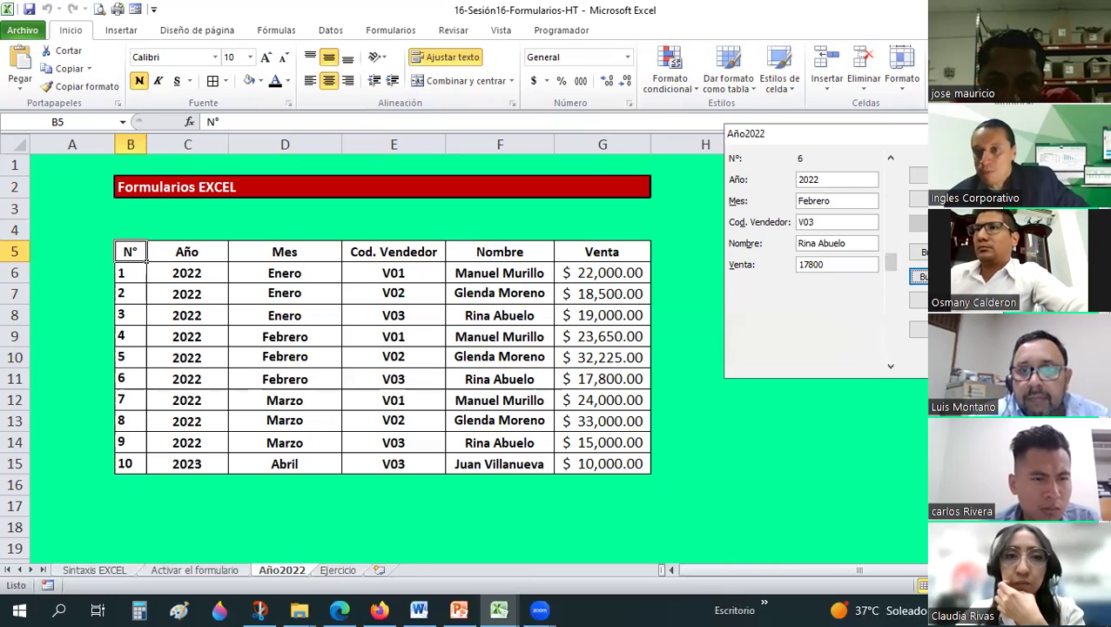
key(alt+a)
key(alt+a)
key(alt+a)
key(alt+a)
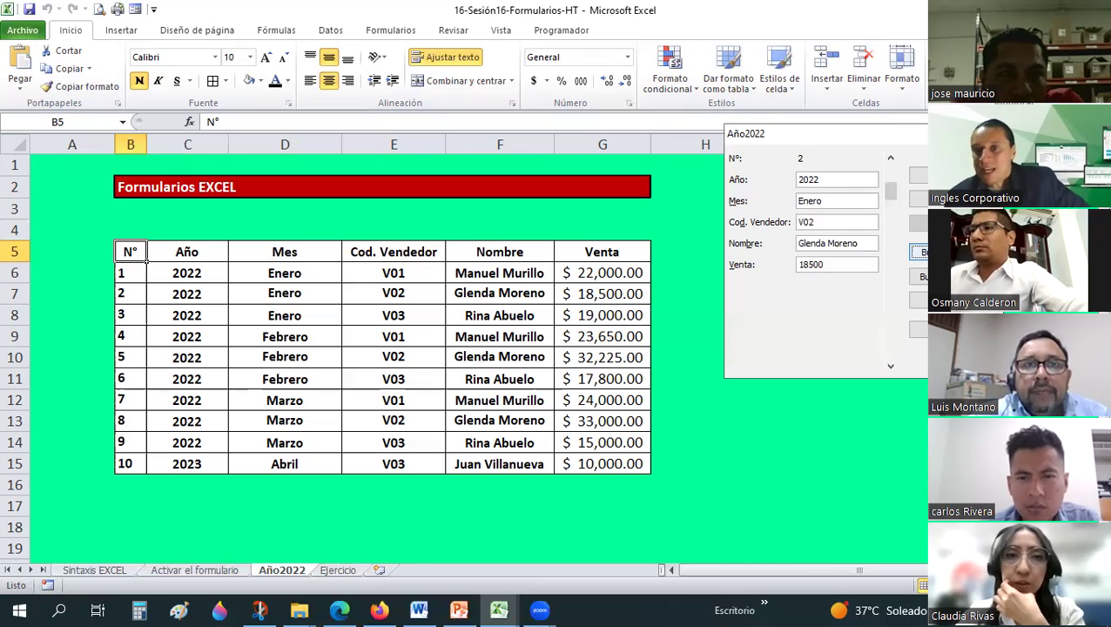
key(alt+a)
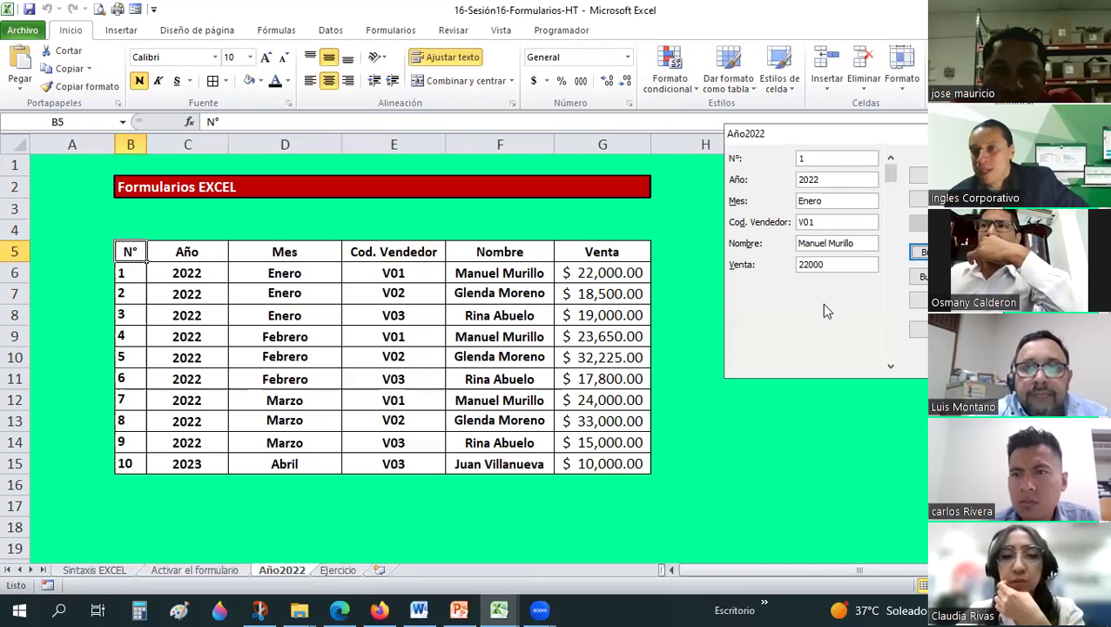
key(alt+s)
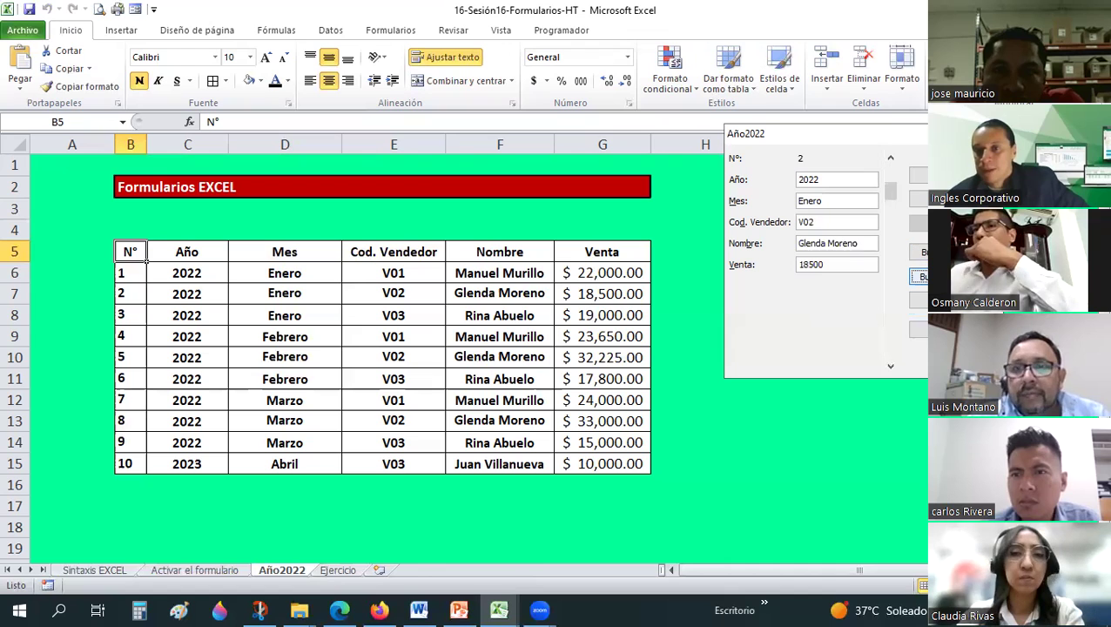
key(alt+s)
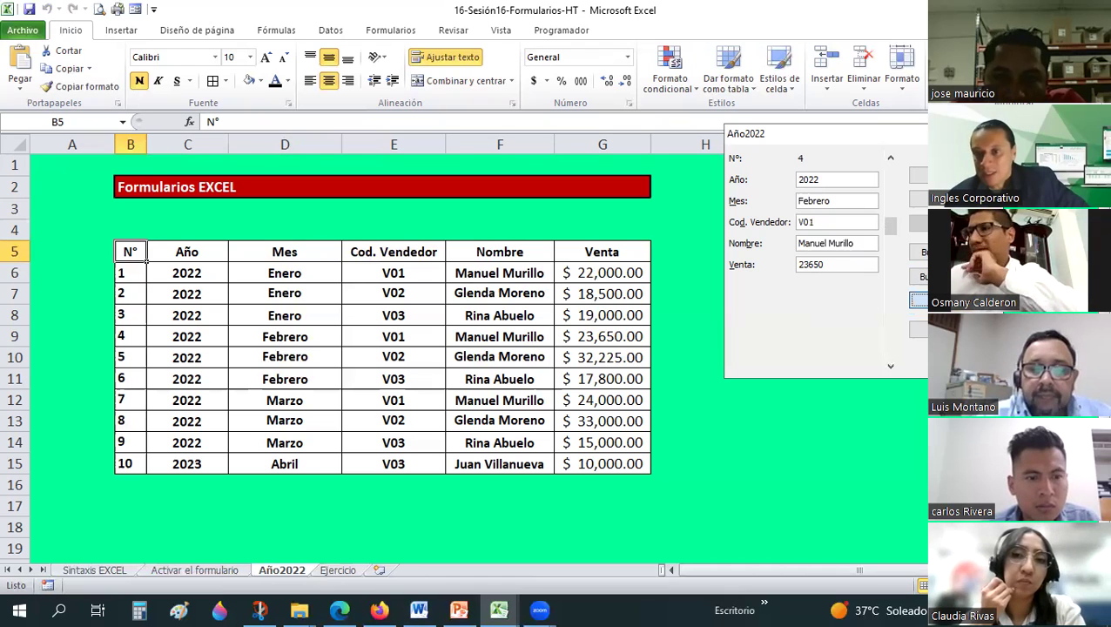
click(919, 176)
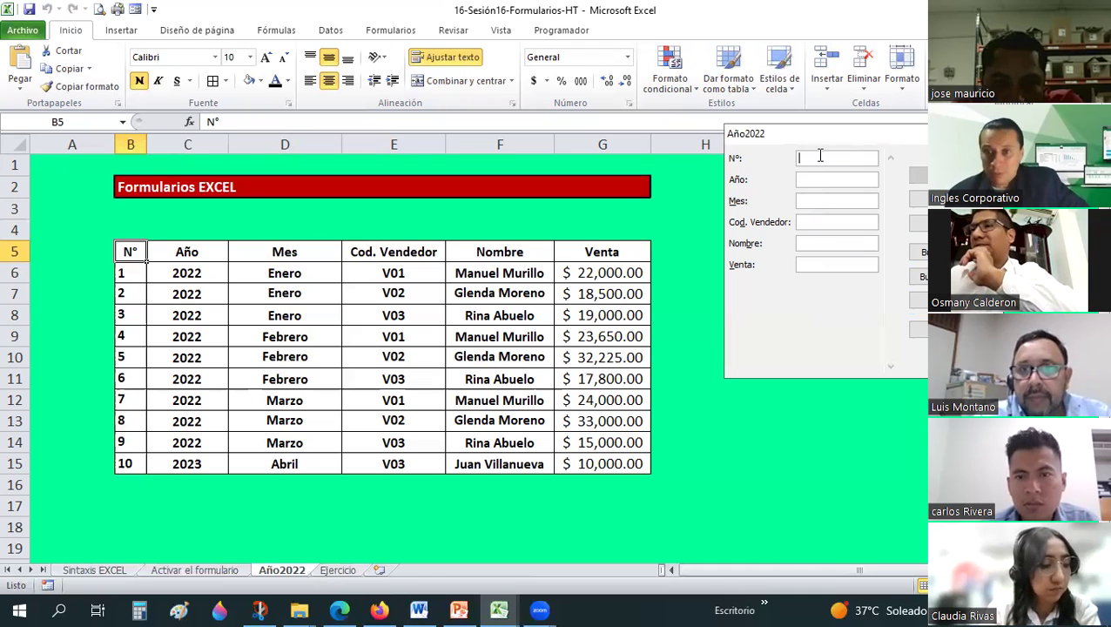
text(1)
Step: Search the data form with criterion N° = 1 to reach record 3 (Enero, V03, 19000)
key(Return)
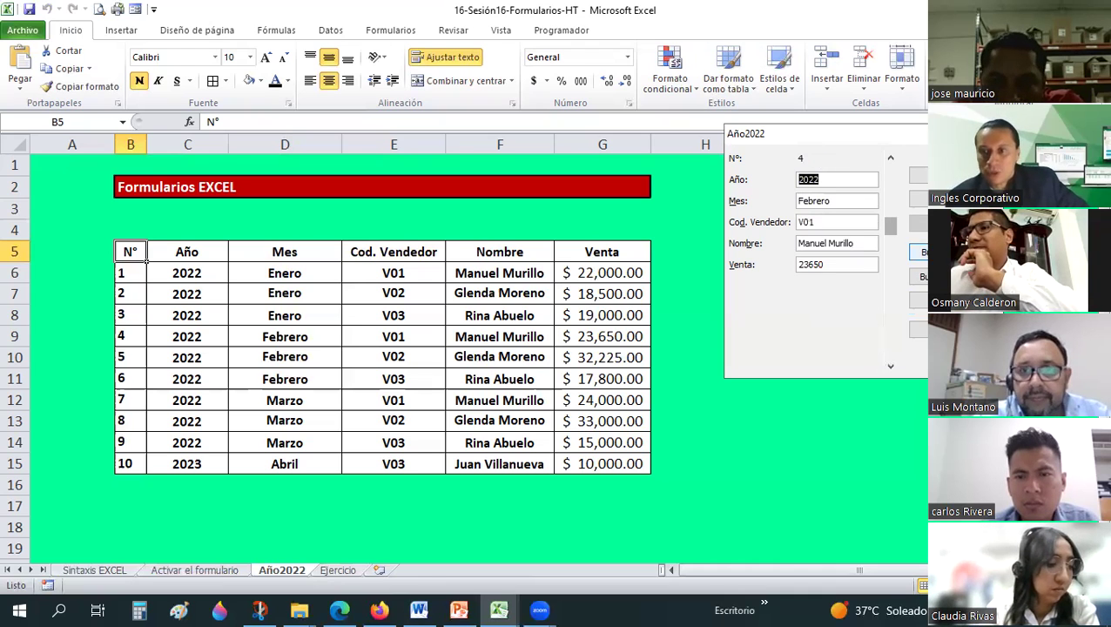
key(alt+c)
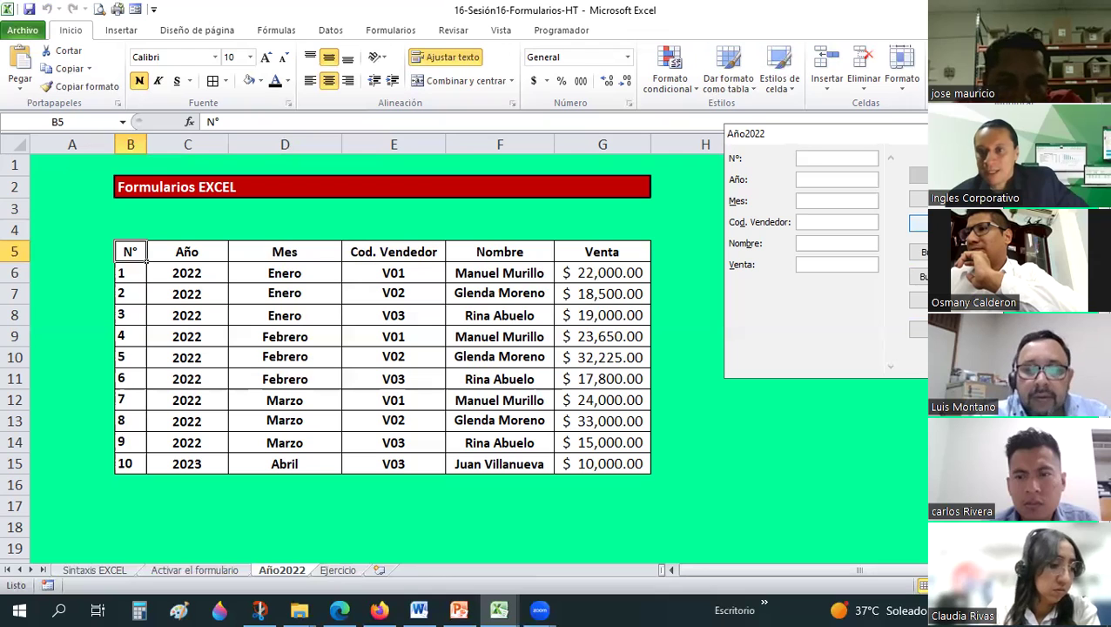
text(1)
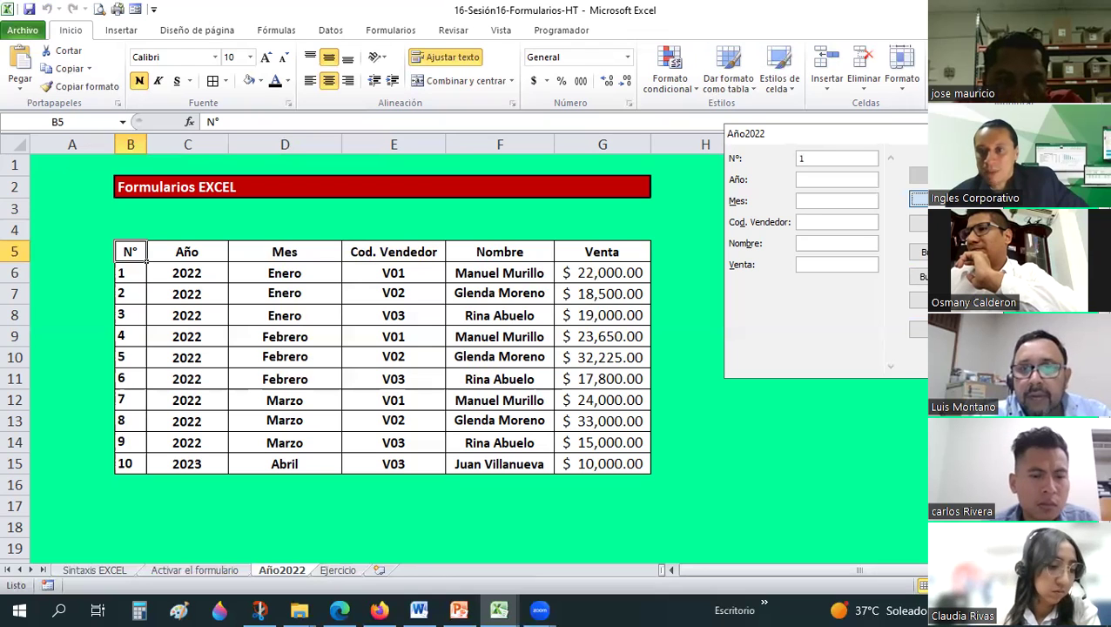
key(Return)
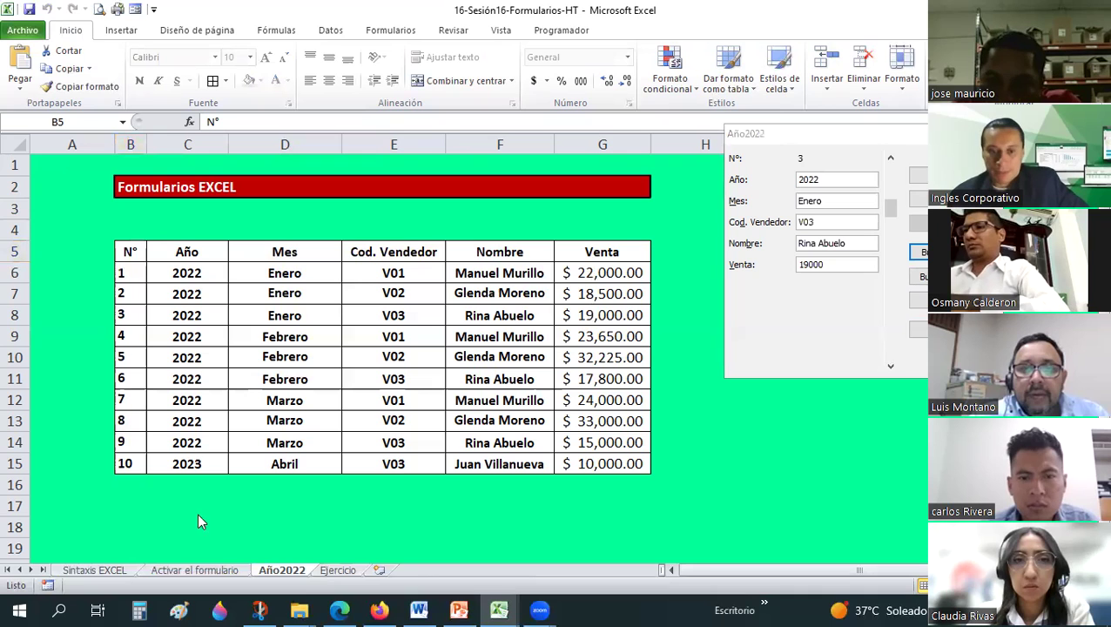
Step: In the Google Sheets attendance sheet, mark participants 1 and 2 present (1) in BG2–BG3
click(379, 610)
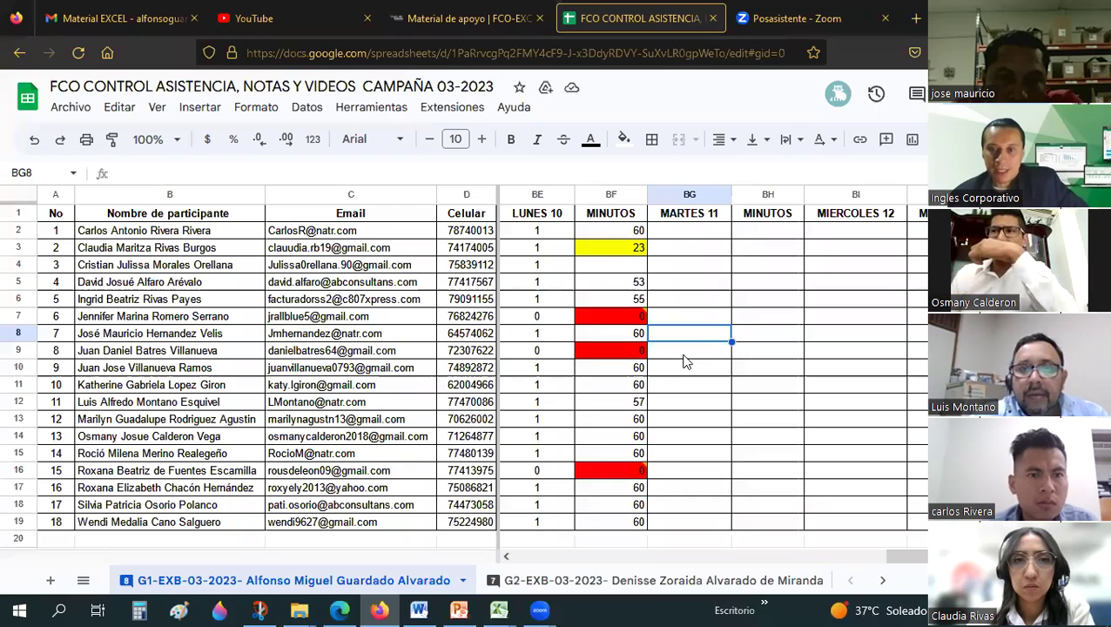
key(Down)
click(708, 286)
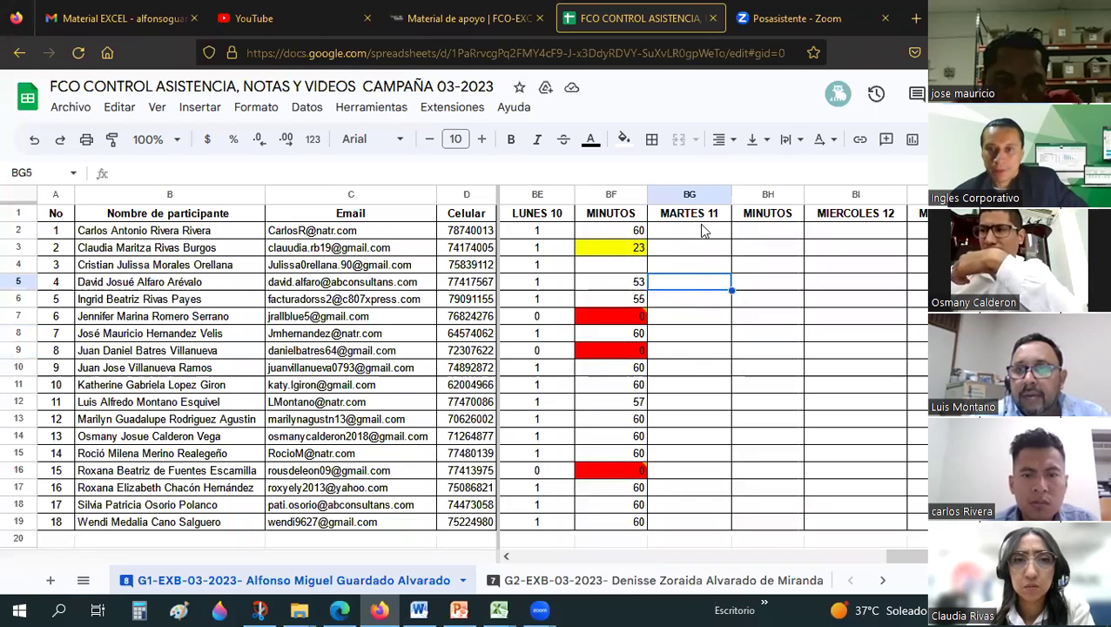
click(706, 231)
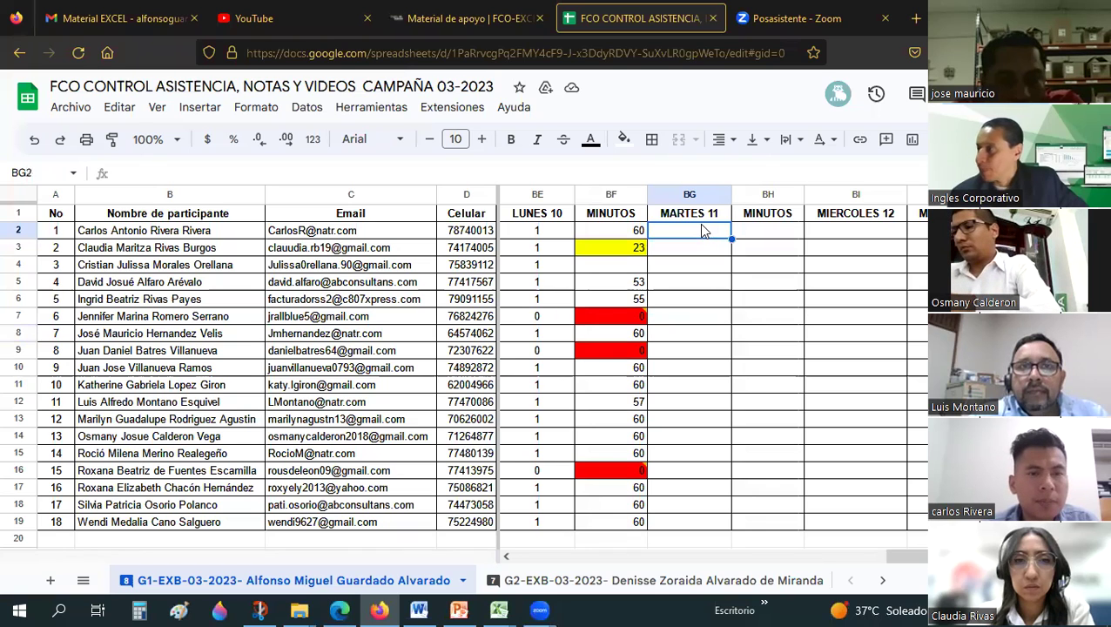
text(1)
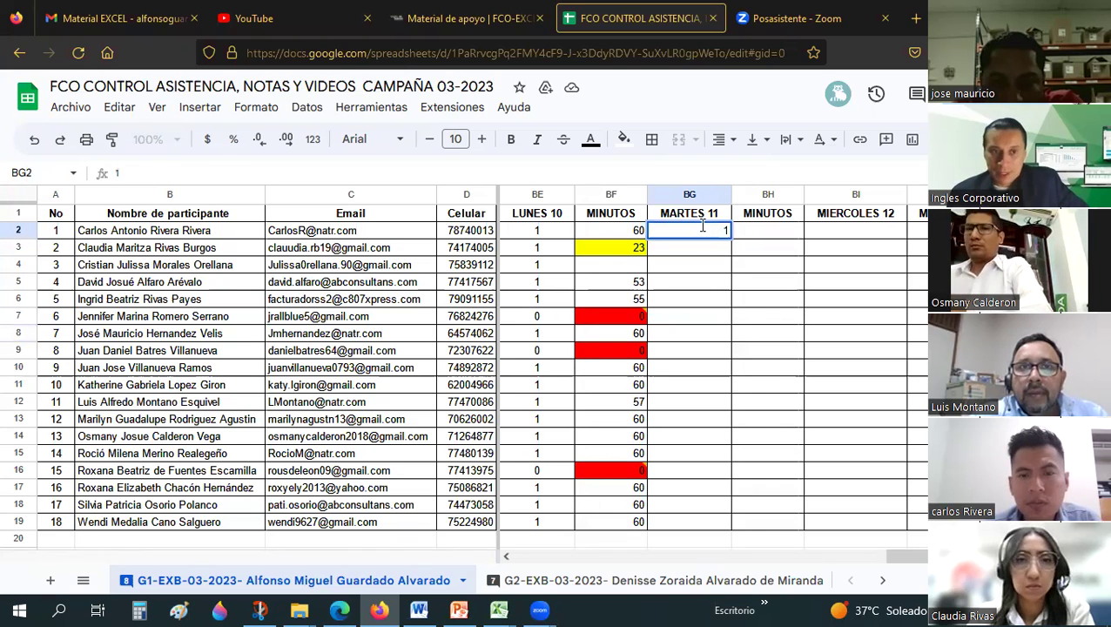
key(Return)
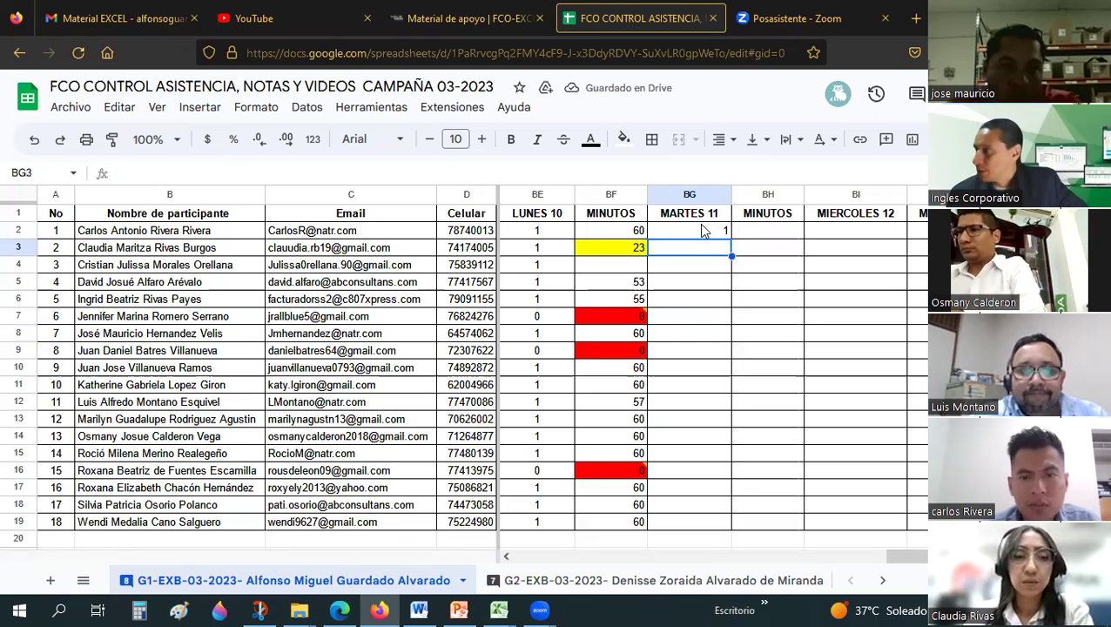
text(1)
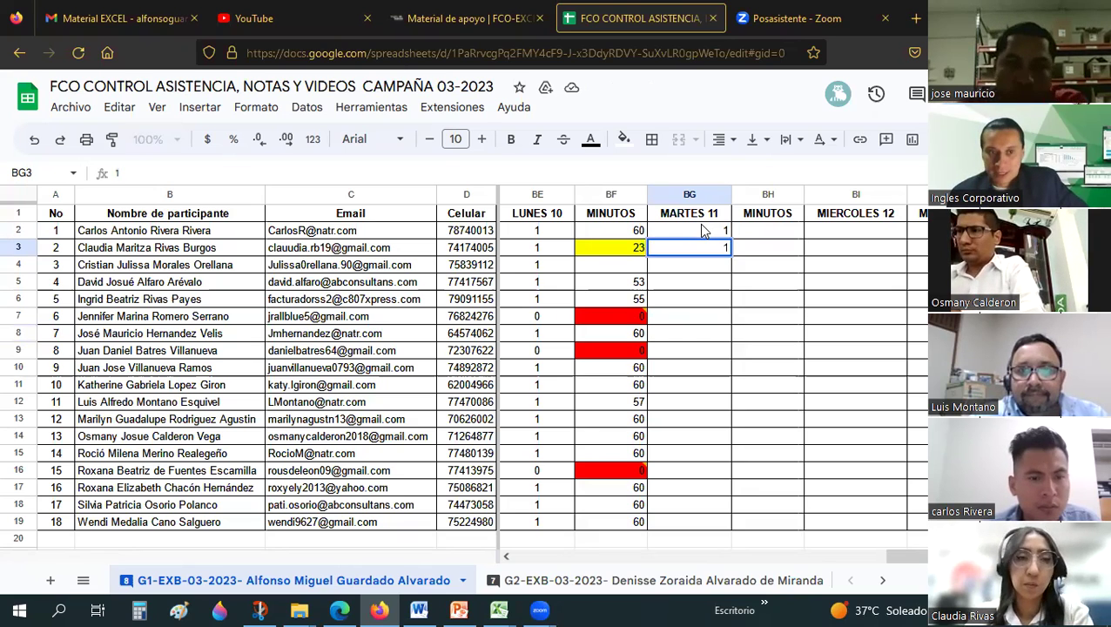
key(Return)
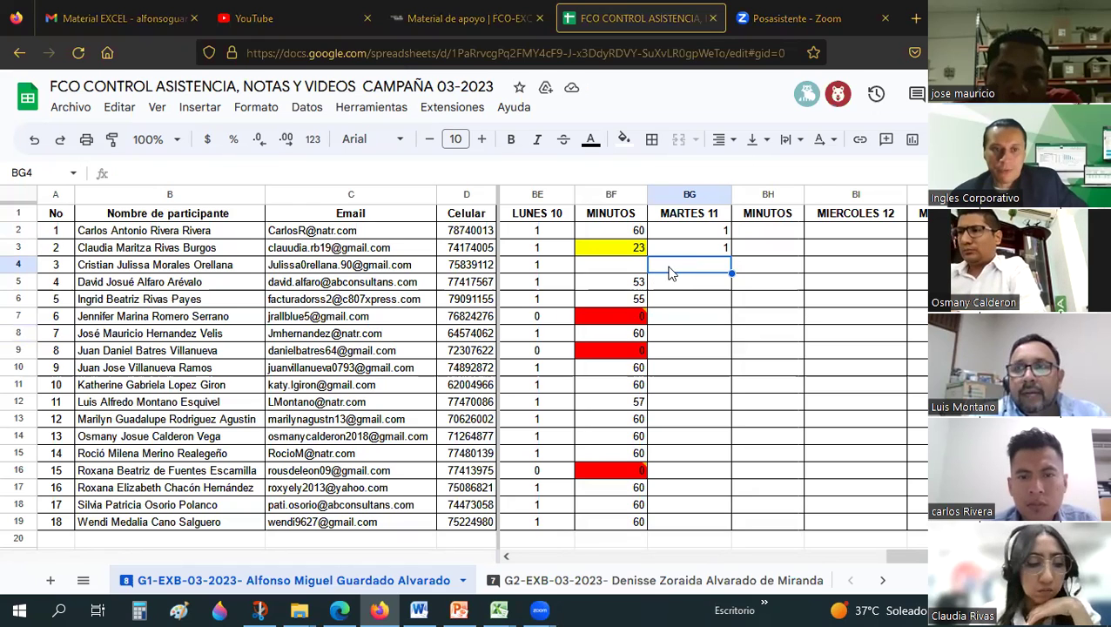
Step: Enter 0, 1, 1, 1 for participants 3–6 in the MARTES 11 column
text(0)
key(Return)
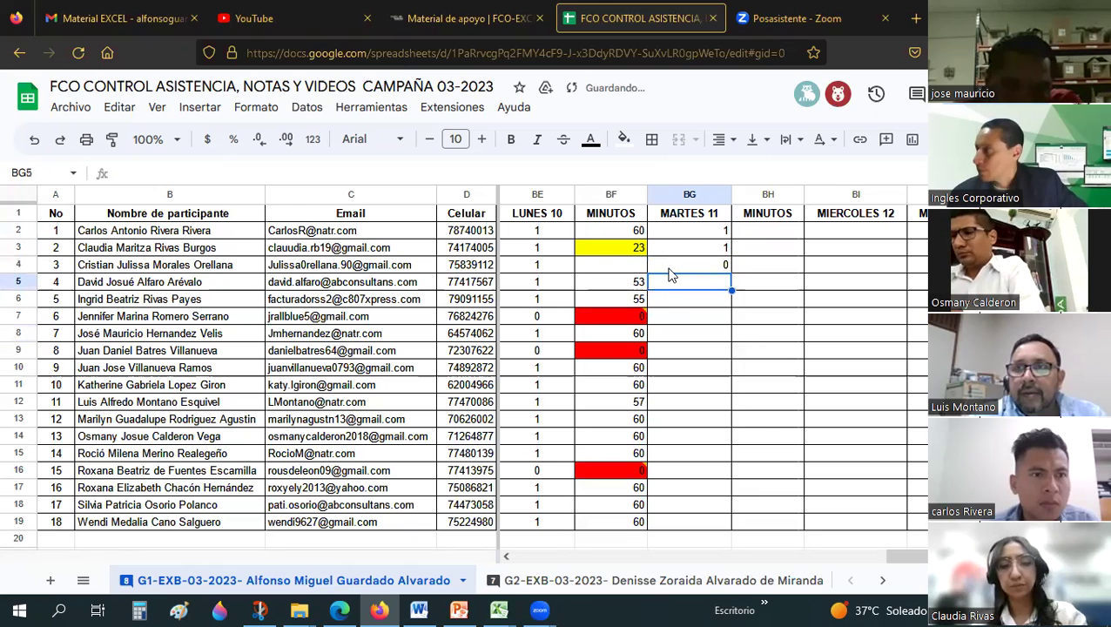
text(1)
key(Return)
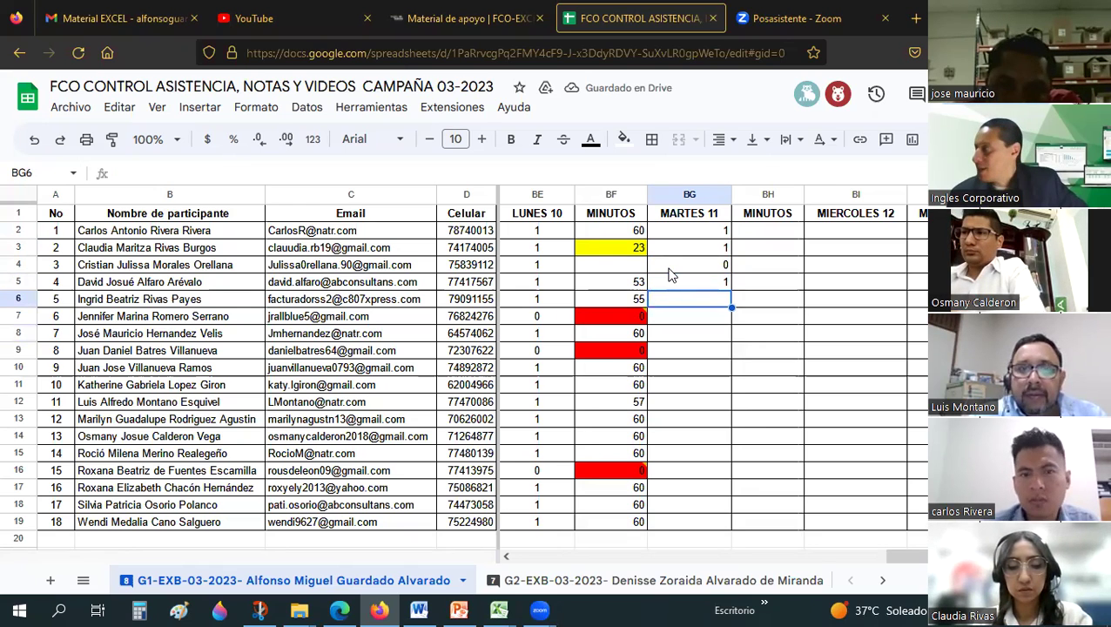
text(1)
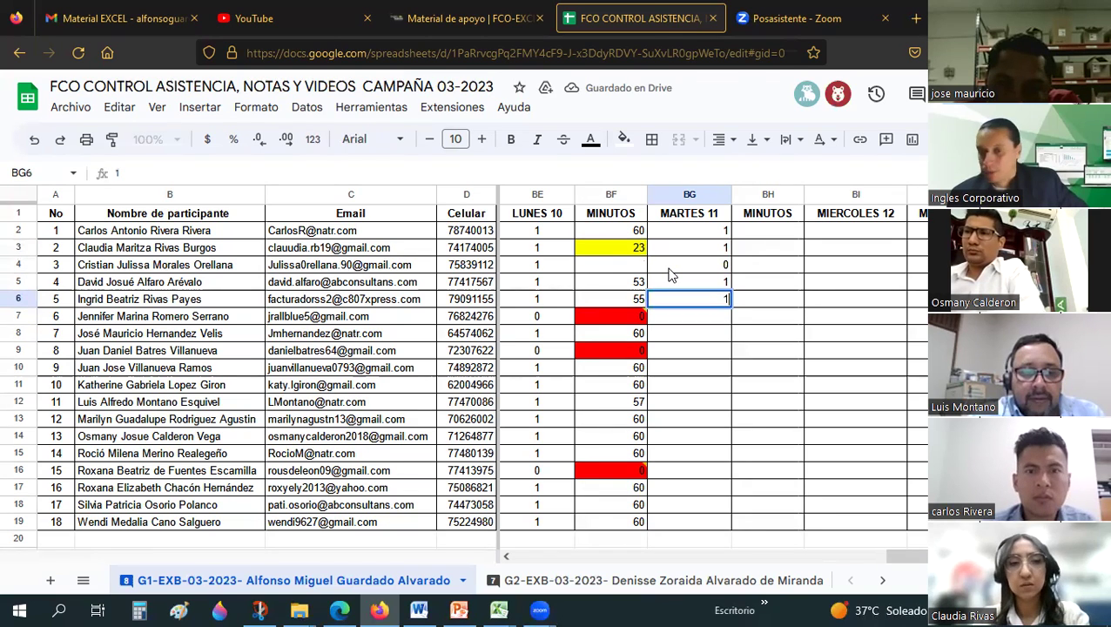
key(Return)
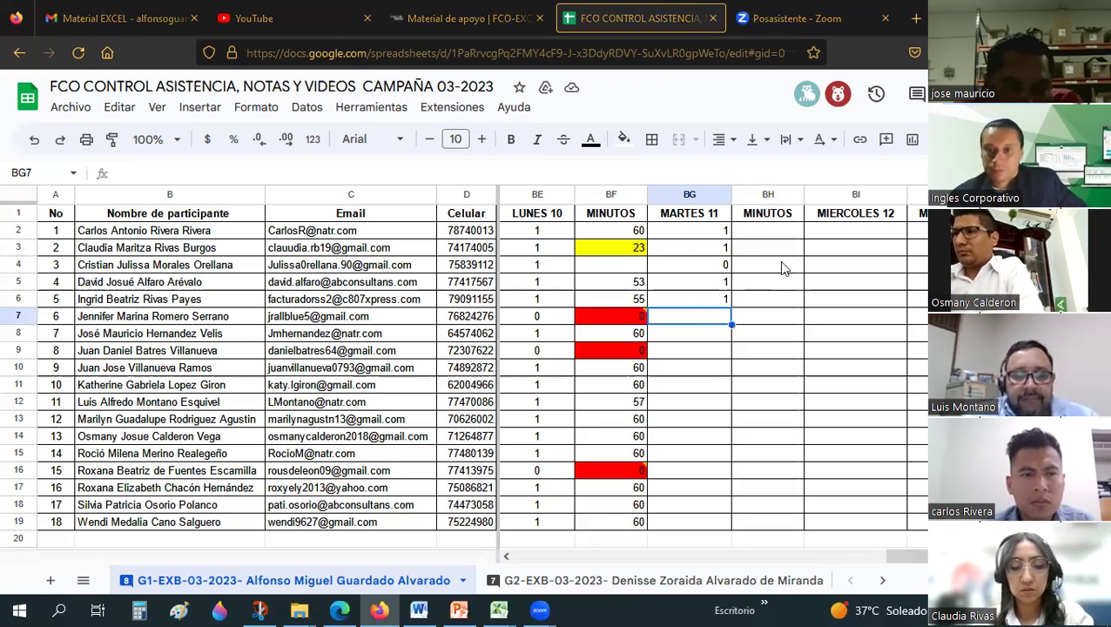
click(704, 315)
text(1)
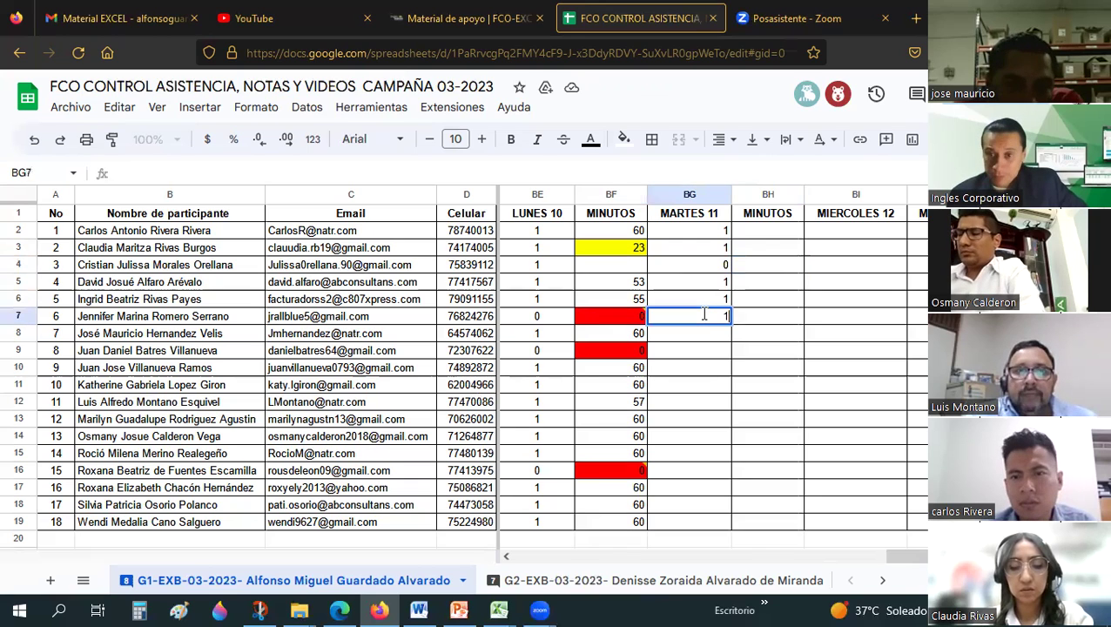
key(Return)
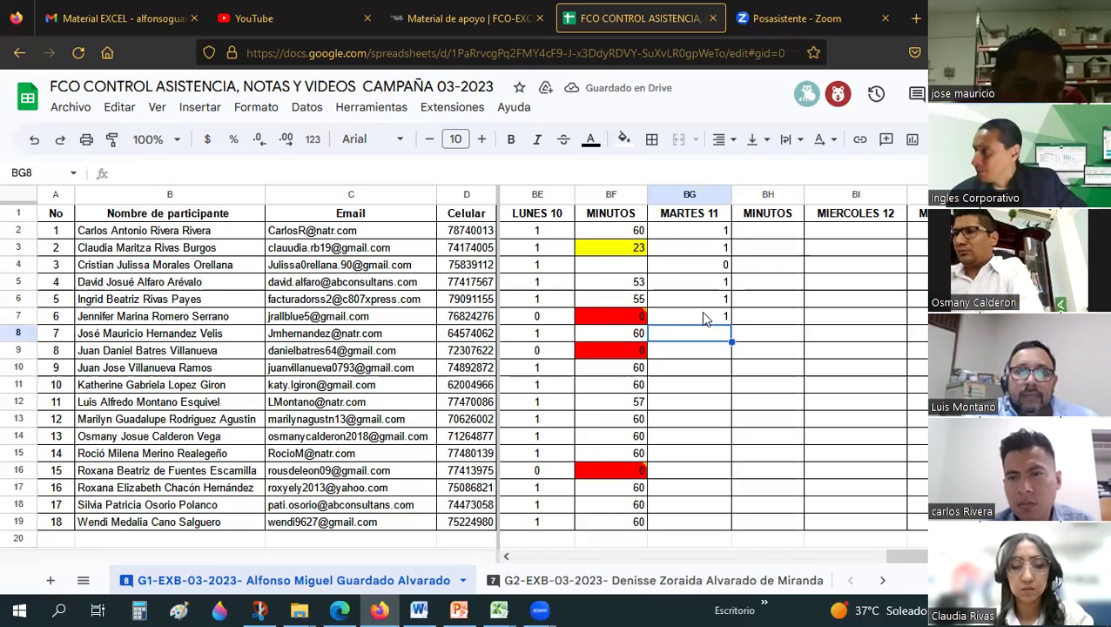
Step: Enter 1, 0, 1, 1, 1, 1 for participants 7–12 in cells BG8–BG13
text(1)
key(Return)
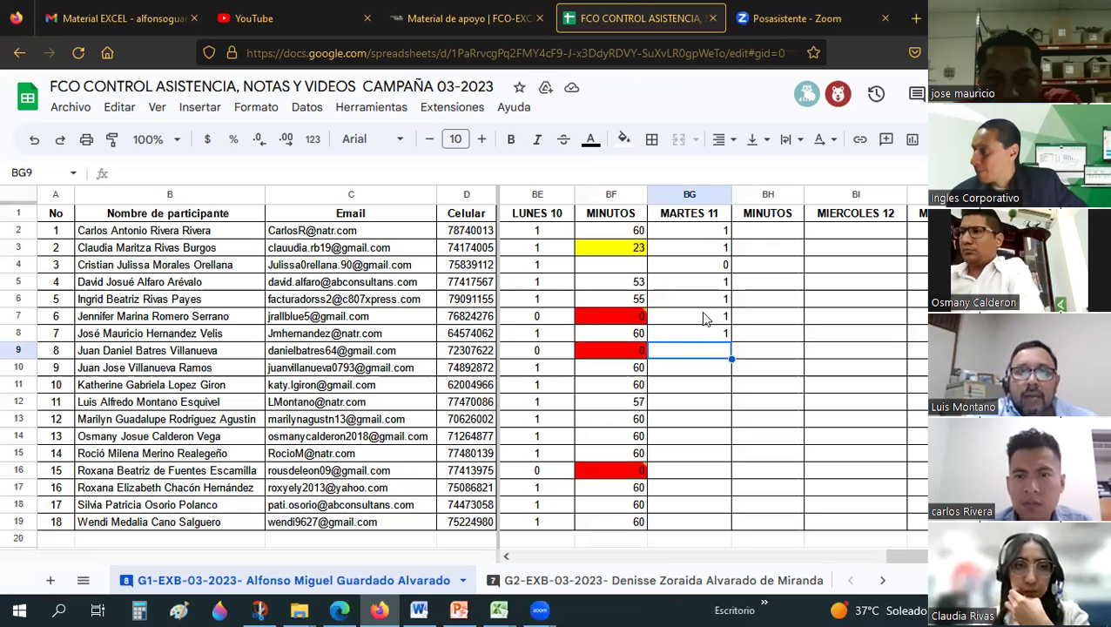
text(0)
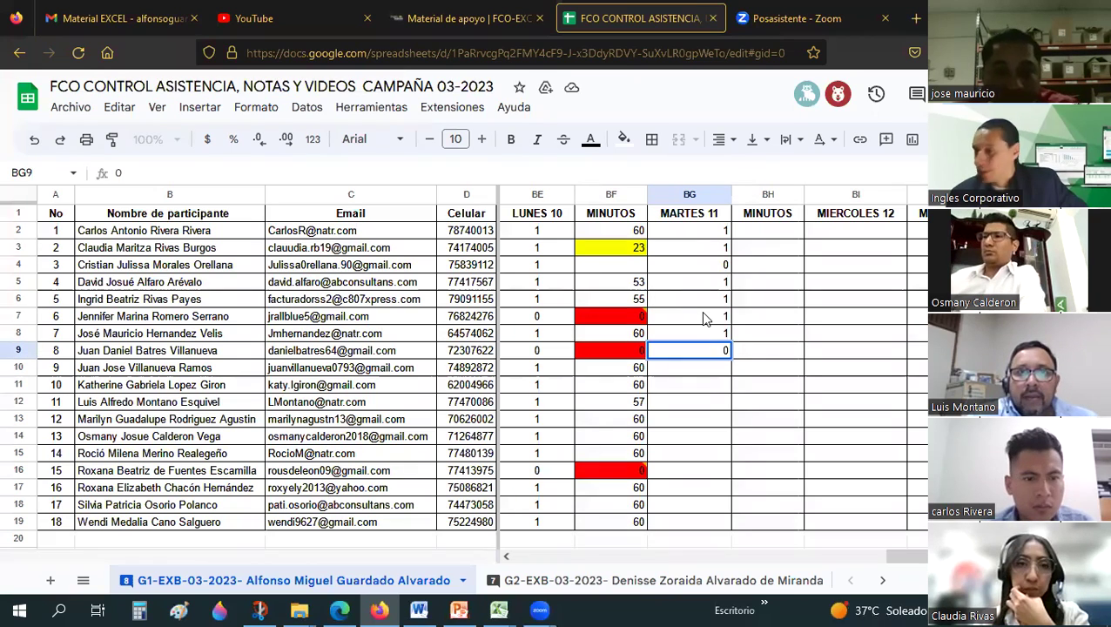
key(Return)
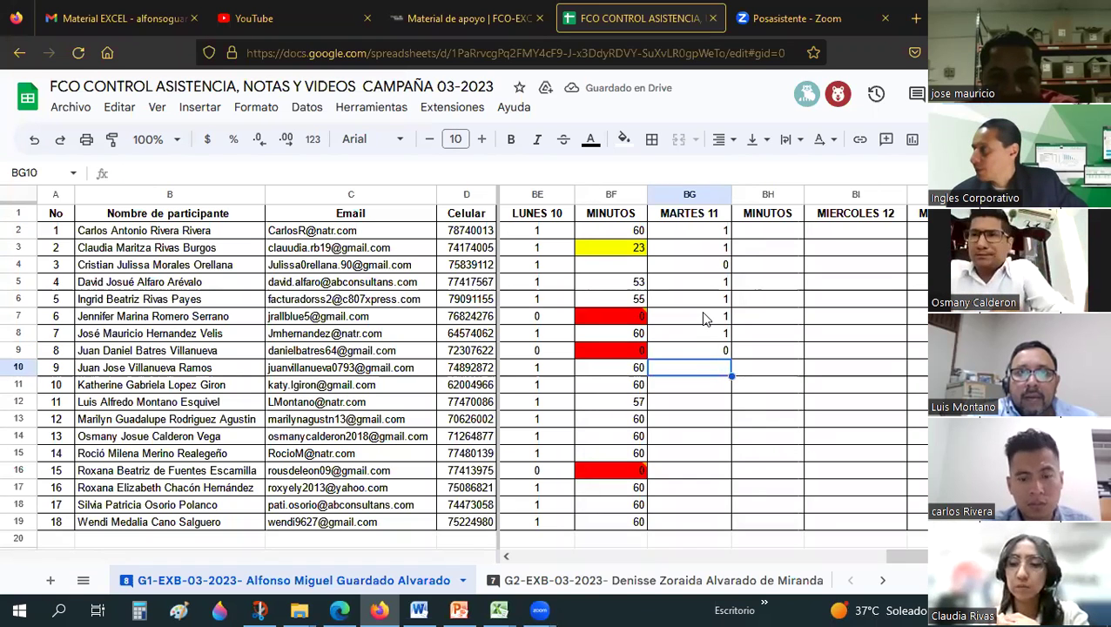
text(1)
key(Return)
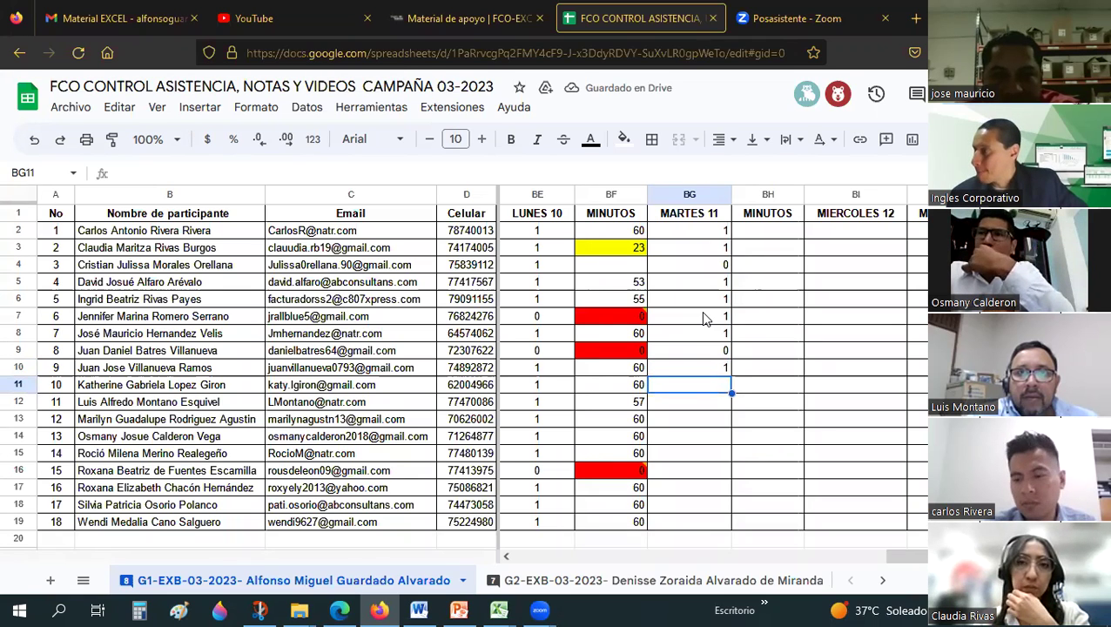
text(1)
key(Return)
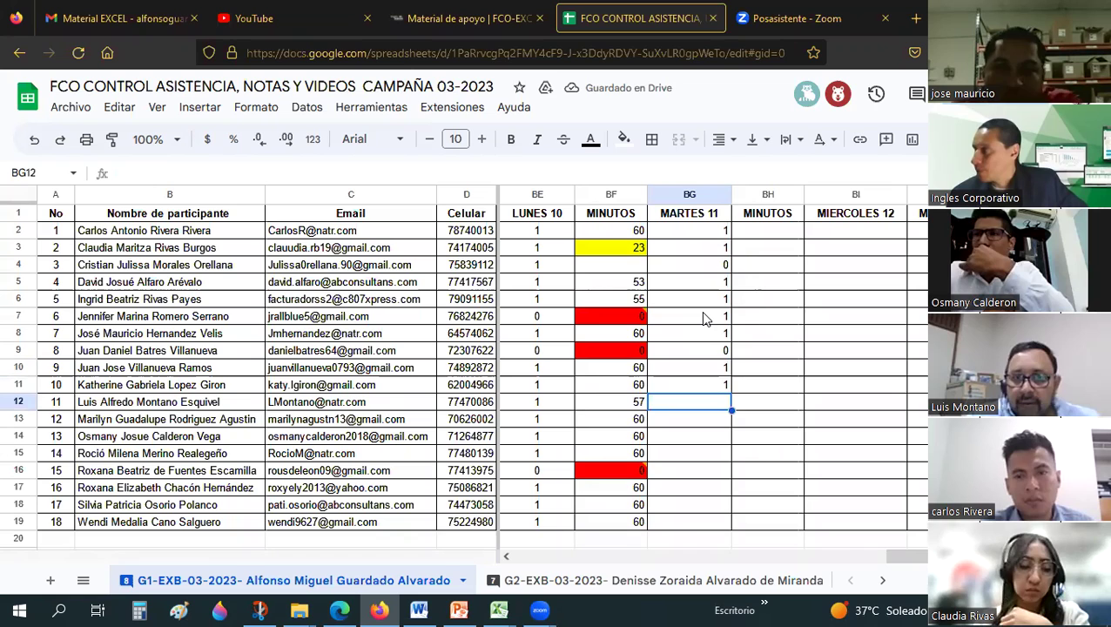
text(1)
key(Return)
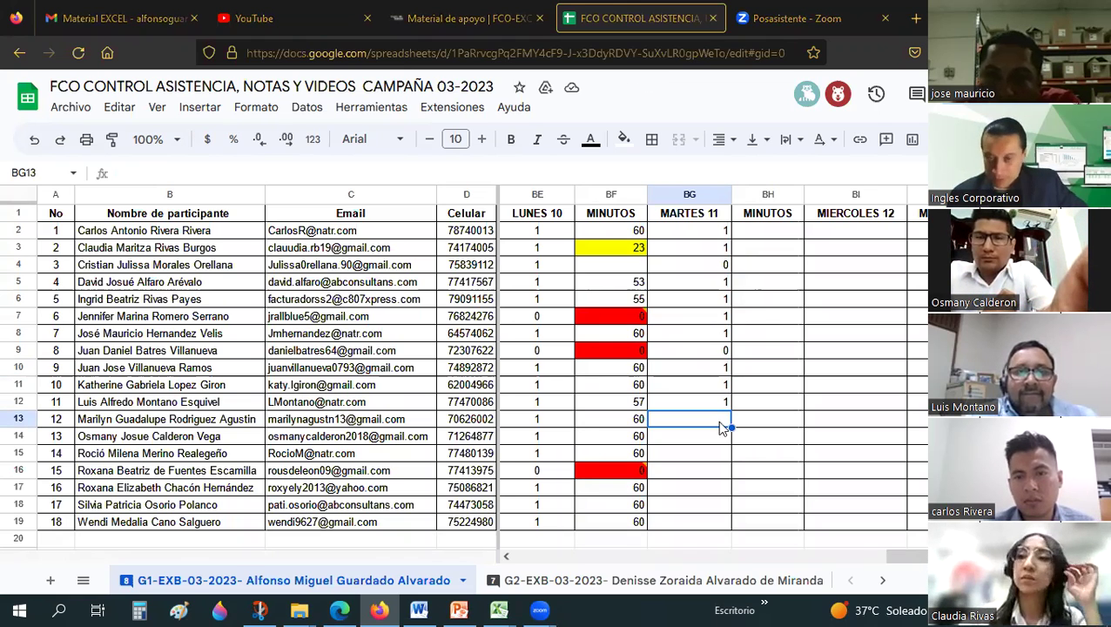
text(1)
key(Return)
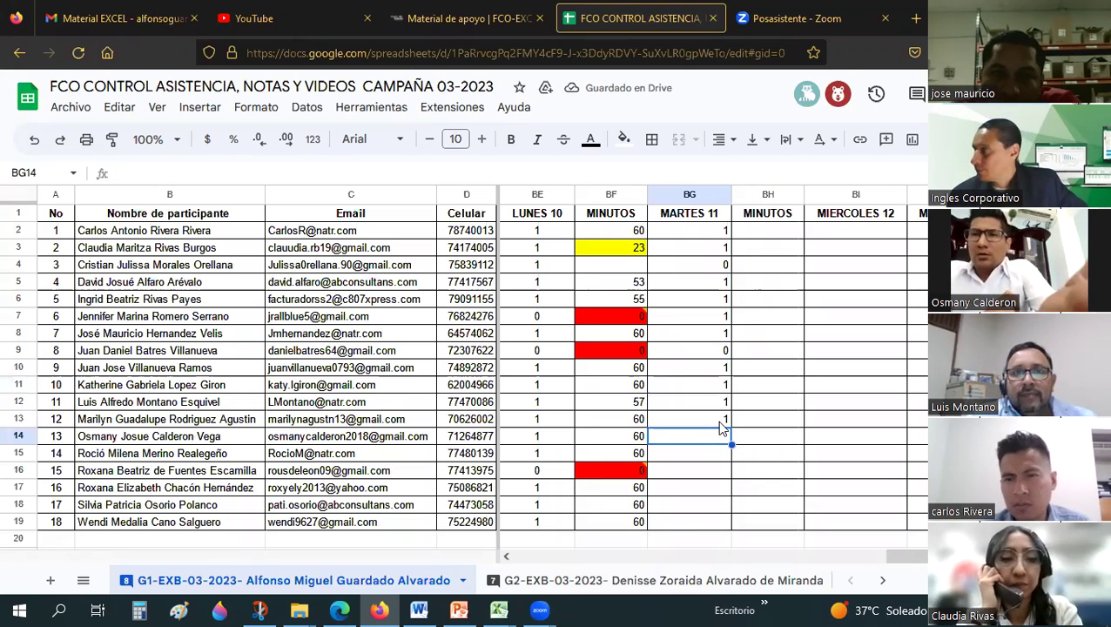
Step: Skip BG14 and enter 1 in BG15 and BG16
key(Down)
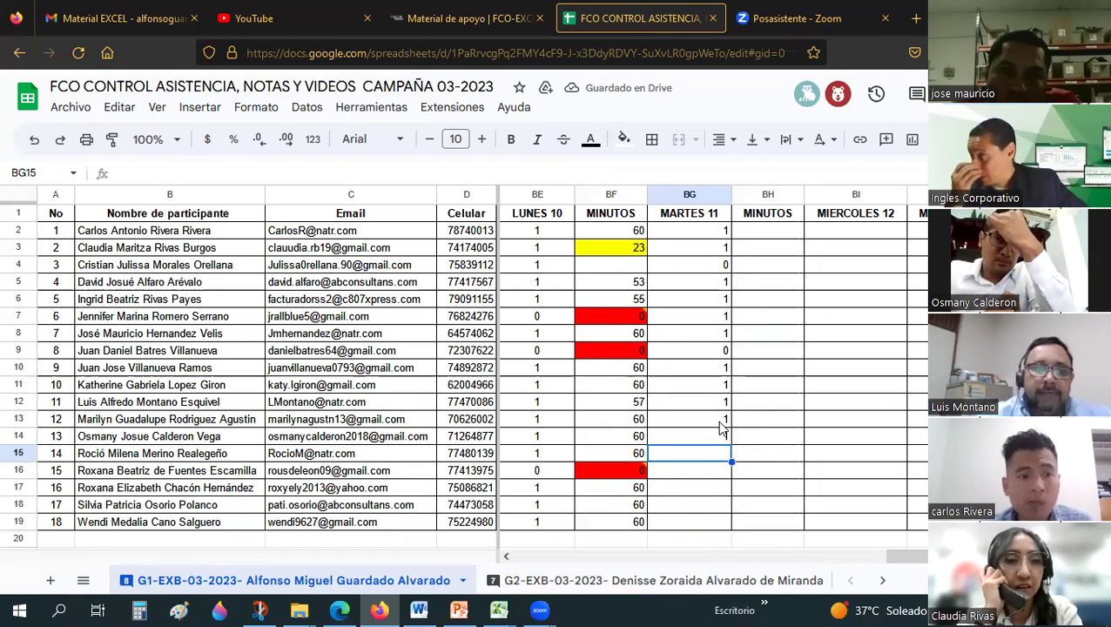
text(1)
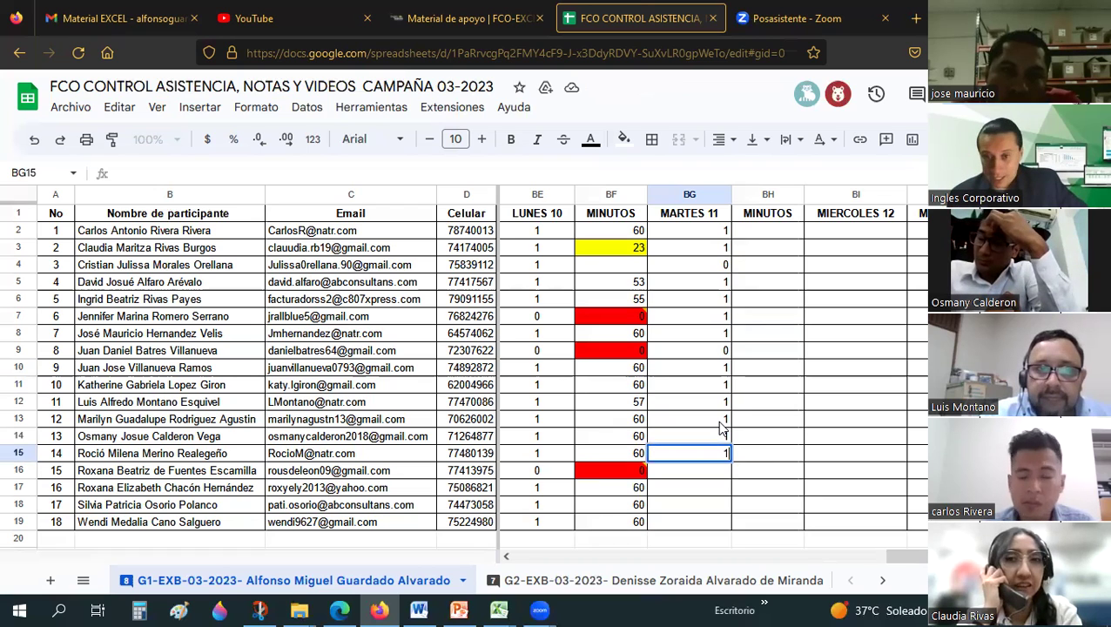
key(Return)
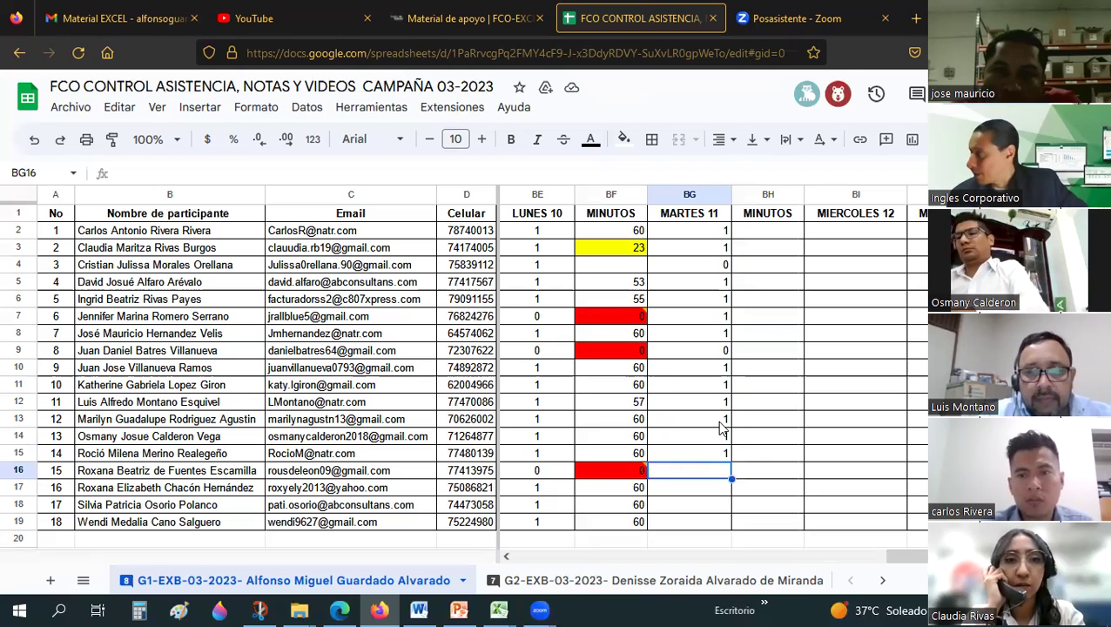
text(1)
key(Return)
Step: Correct participant 8's cell BG9 from 0 to 1
click(720, 427)
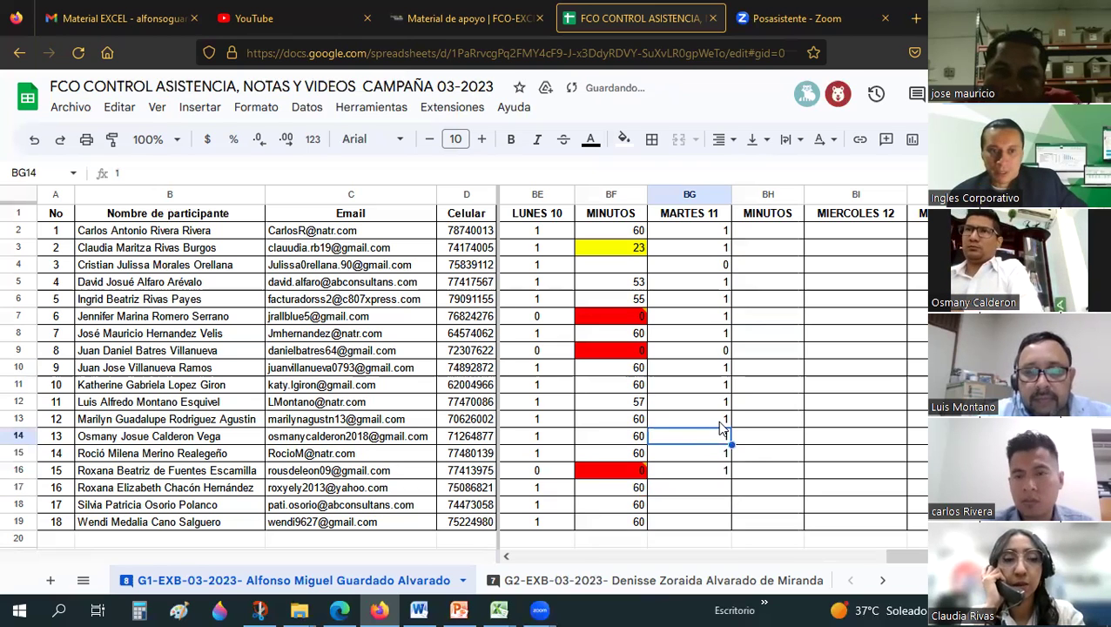
key(Up)
key(Up)
key(Up)
key(Right)
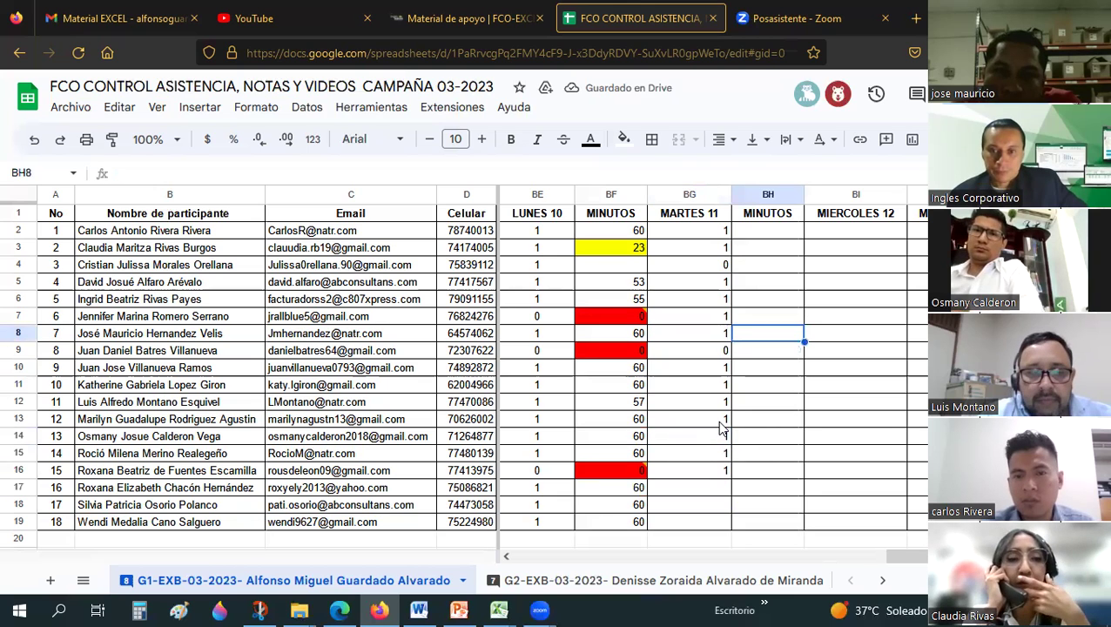
key(Left)
key(Down)
text(1)
key(Return)
Step: Enter 1 in BG17 and BG18 and 0 in BG19, then return to Excel
key(Down)
key(Down)
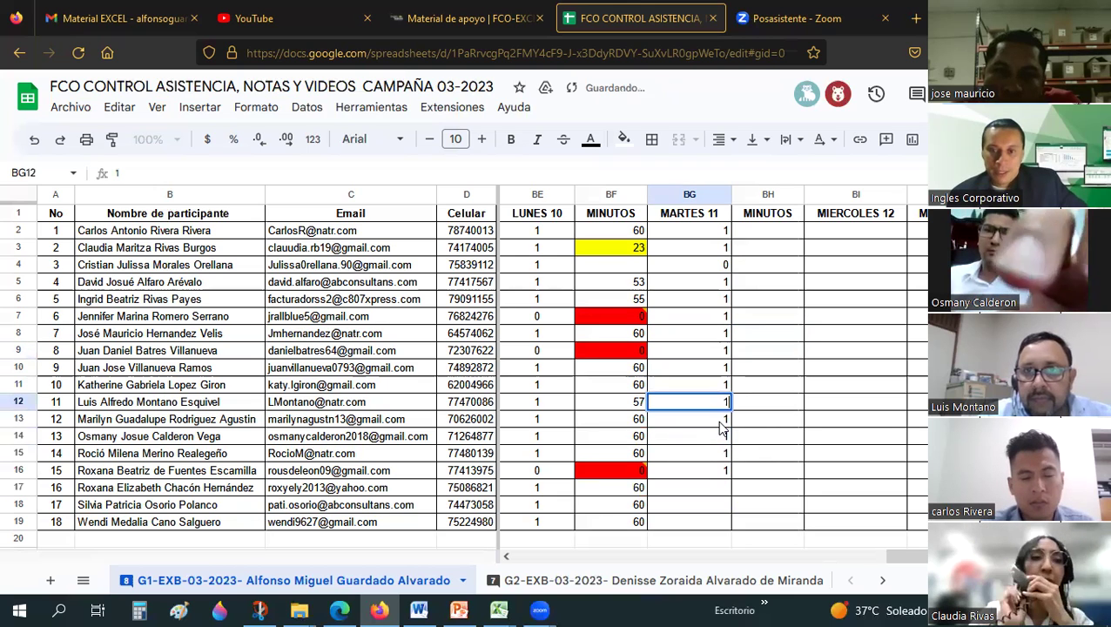
key(Down)
key(Down)
key(Down)
key(Down)
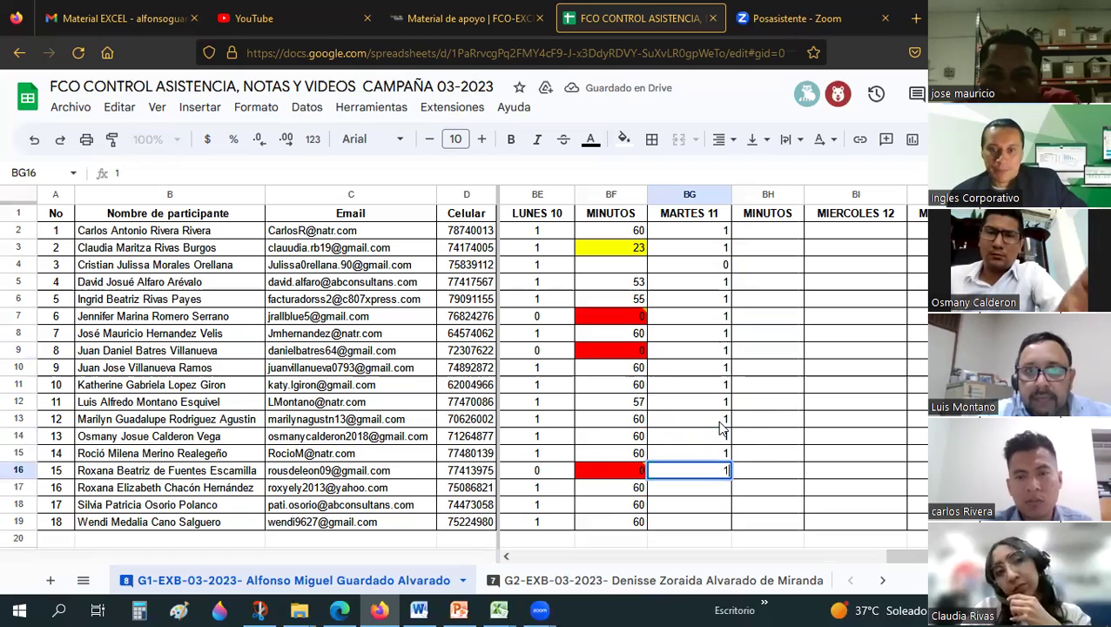
key(Down)
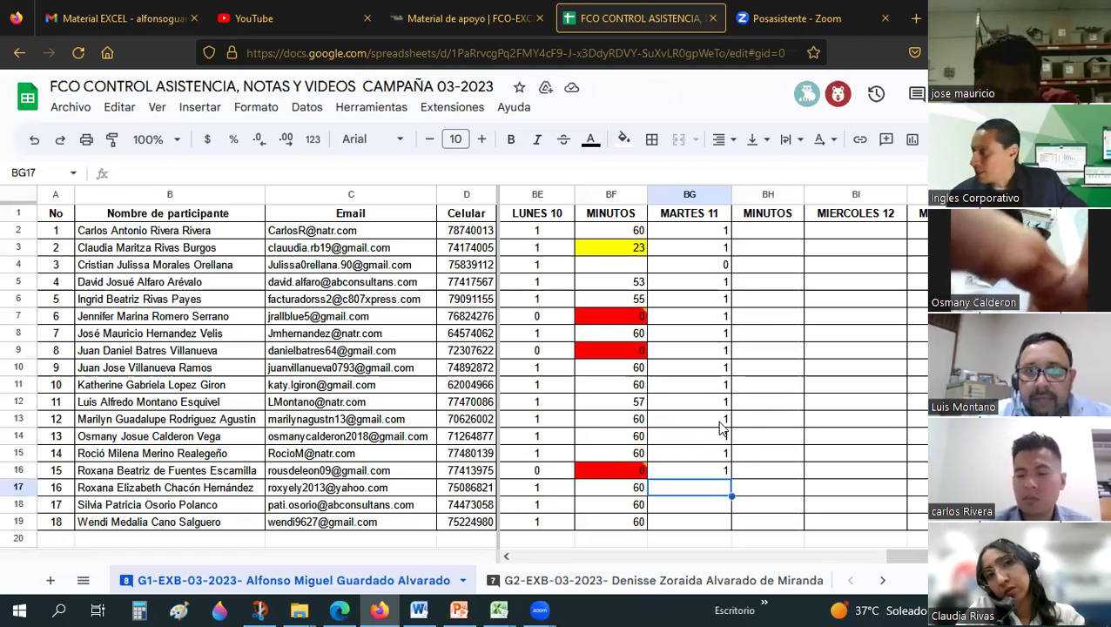
text(1)
key(Return)
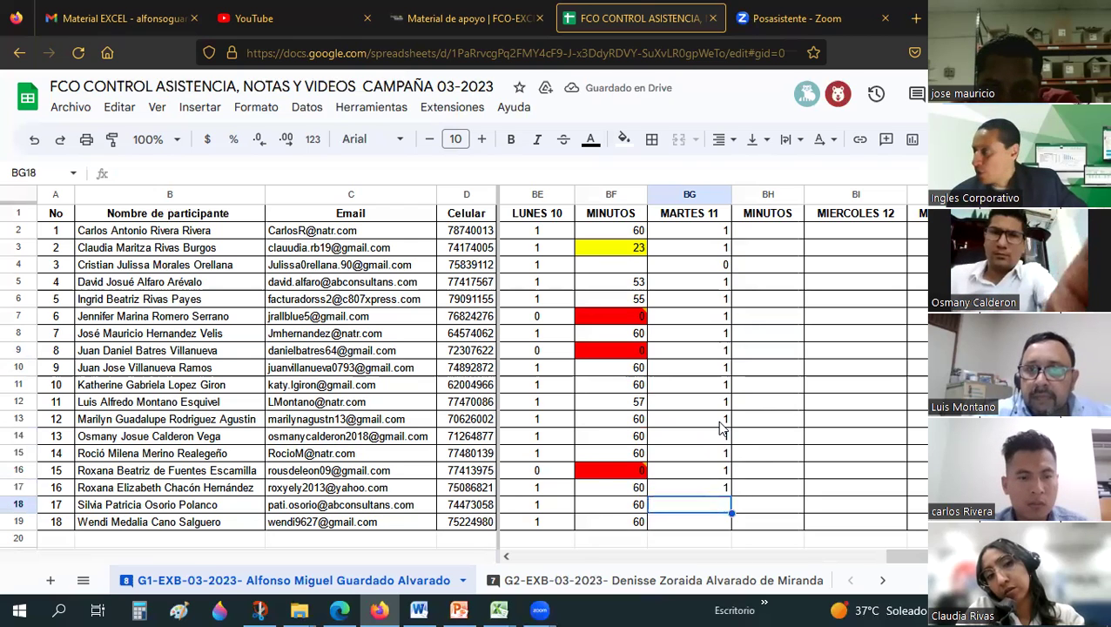
text(1)
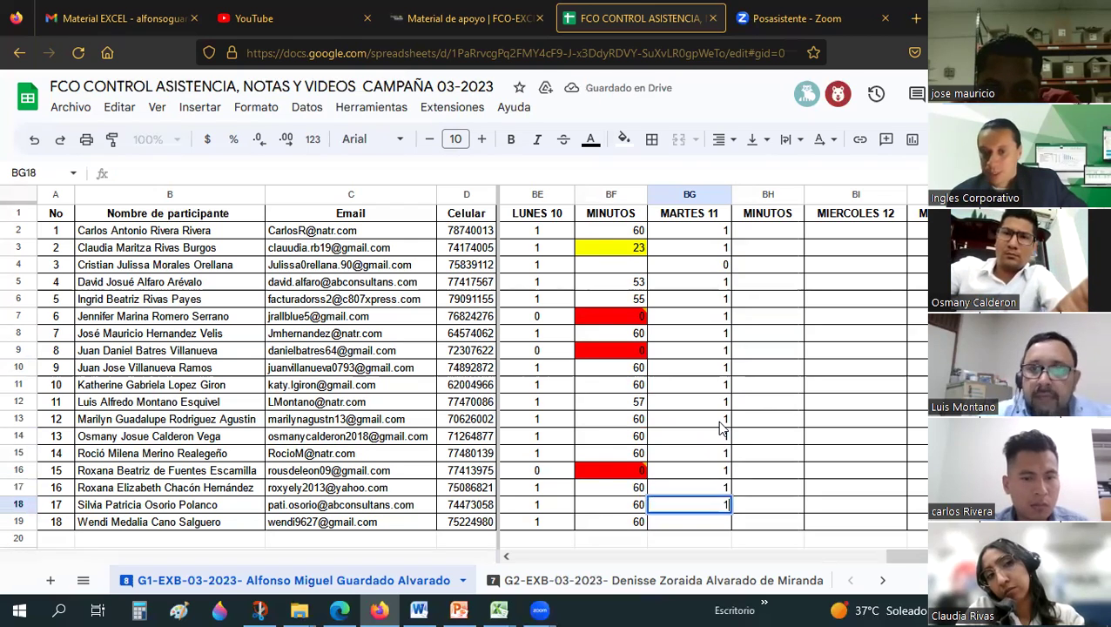
key(Return)
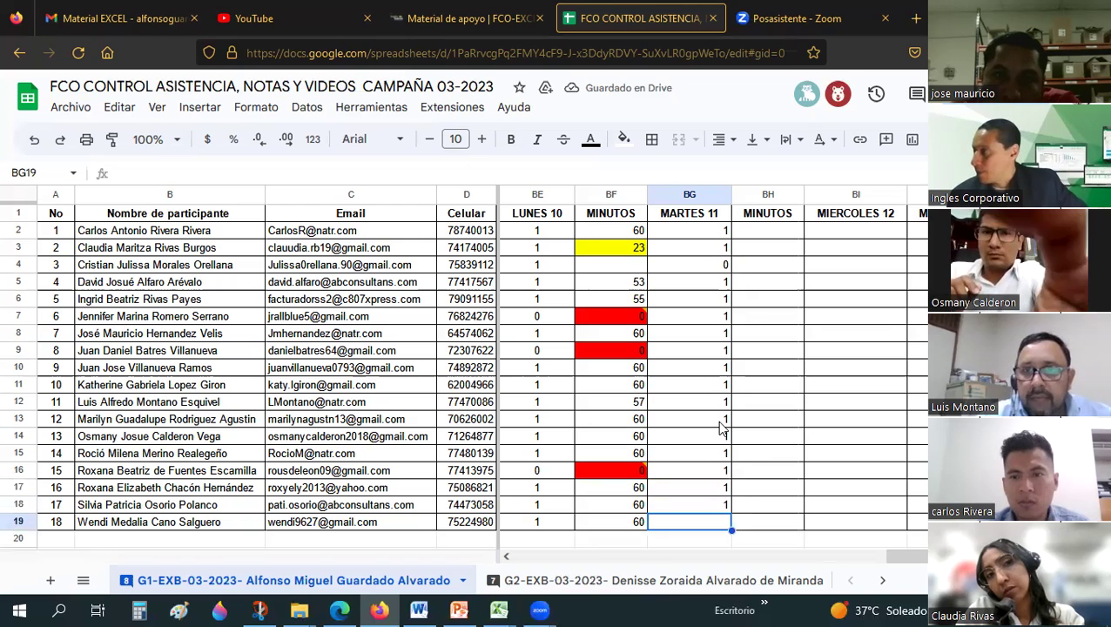
text(0)
key(Return)
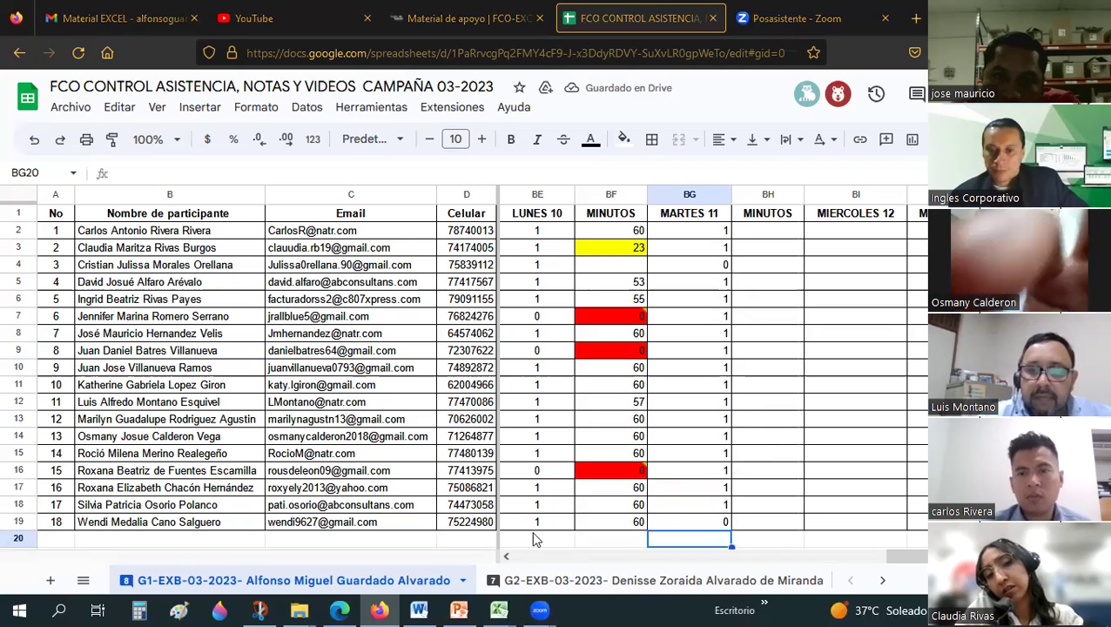
key(alt+Tab)
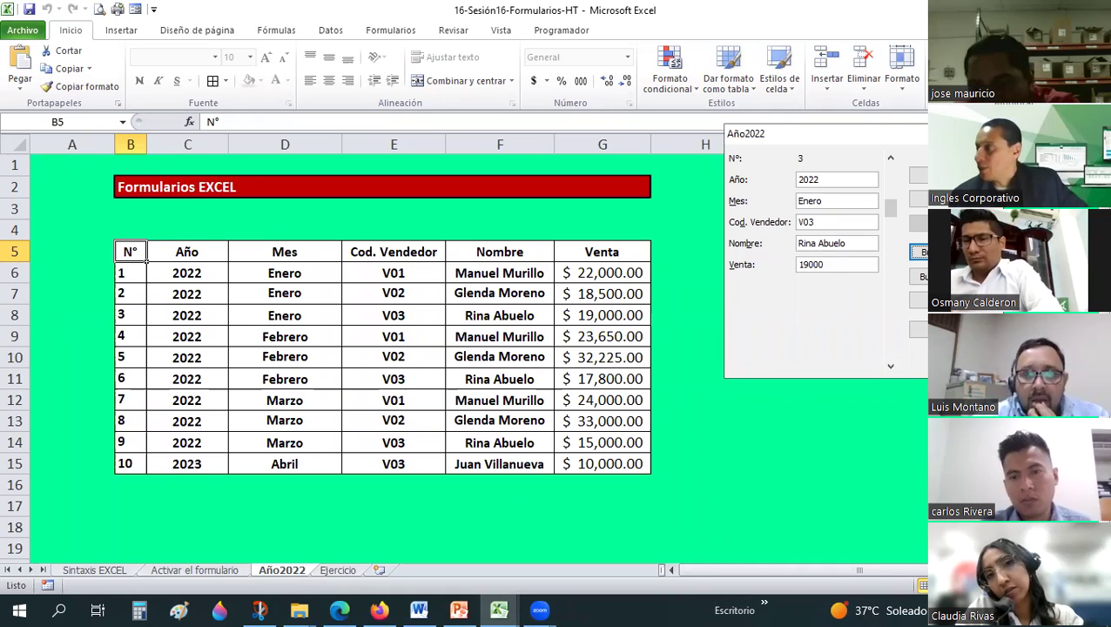
Step: Bring the Excel window holding the Año2022 data form back into focus
key(alt+Tab)
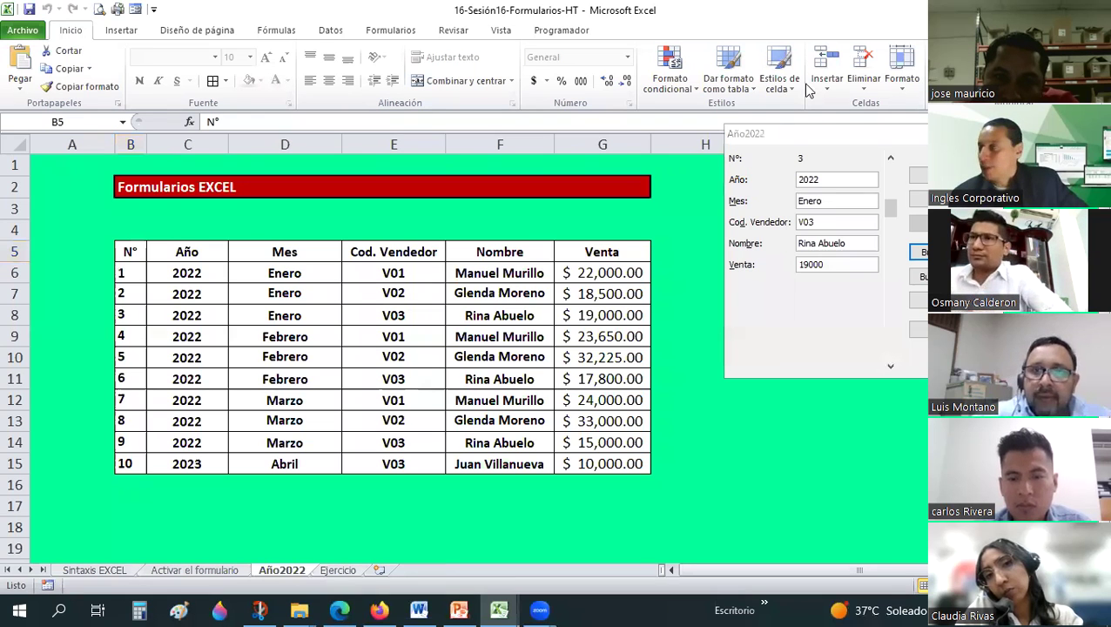
click(145, 259)
Step: Close the Año2022 data form and look over the sales table cells
click(919, 329)
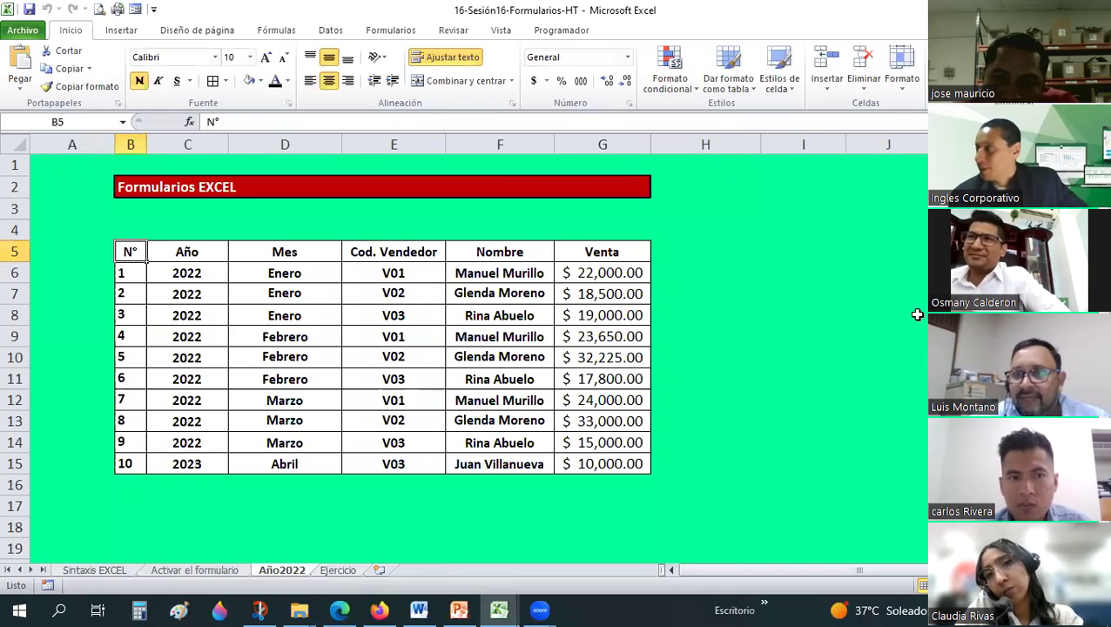
click(917, 315)
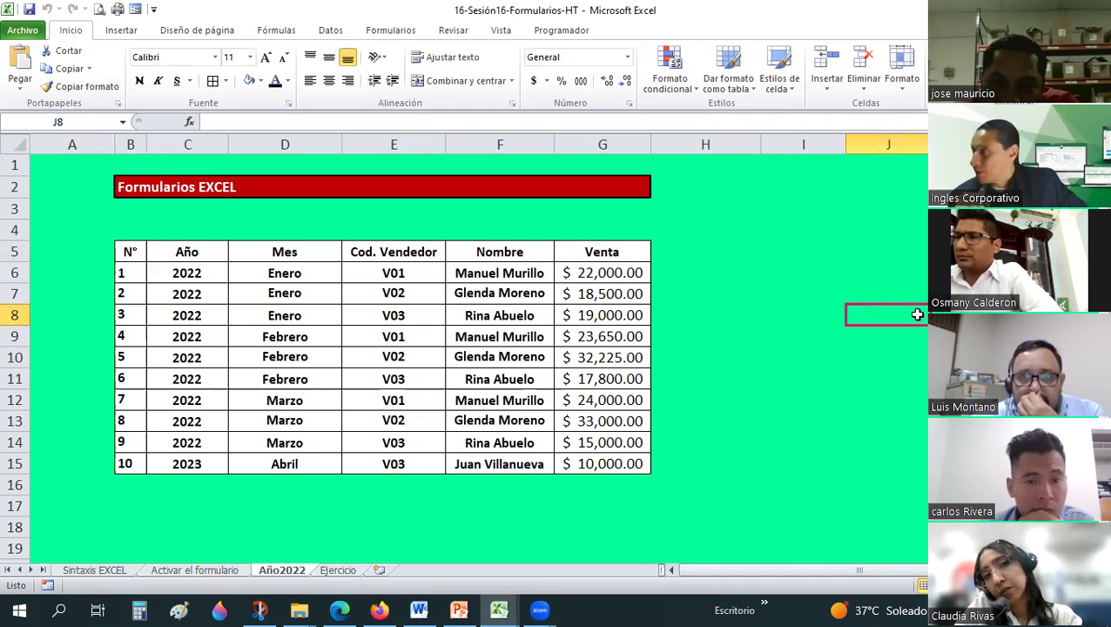
click(800, 245)
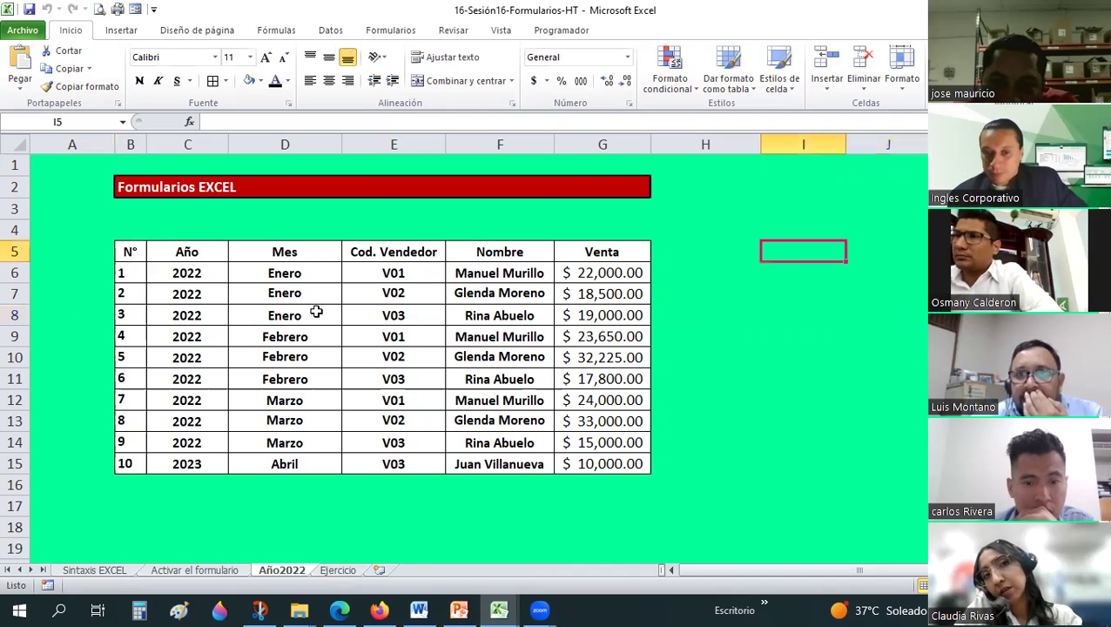
click(373, 294)
scroll(314, 522, down, 1)
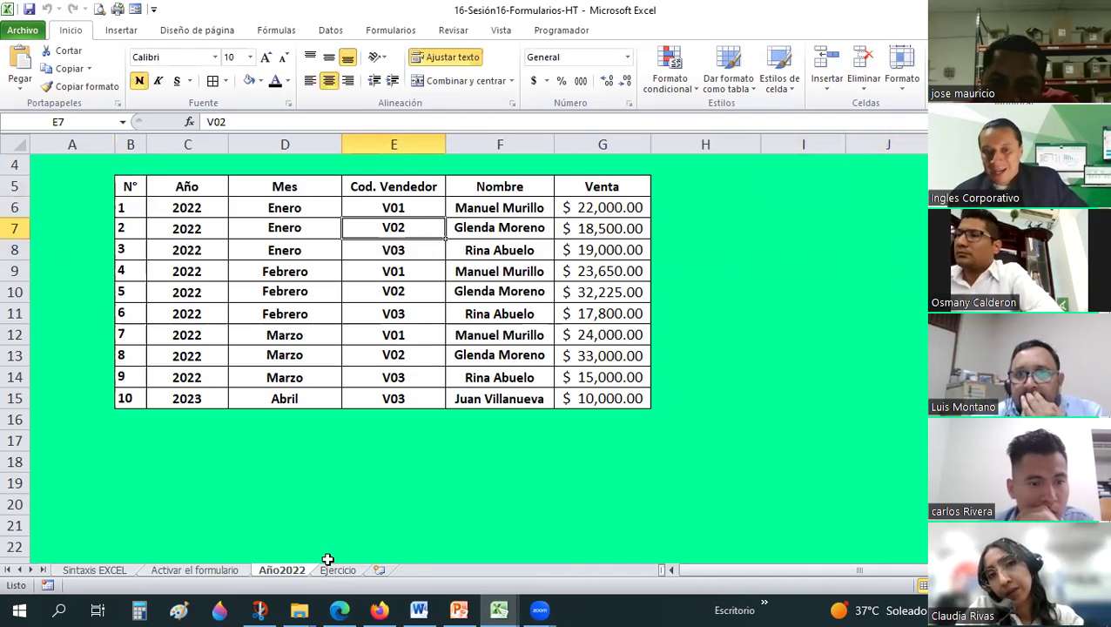
Step: Switch to the Ejercicio sheet and scroll through its product table
click(338, 572)
scroll(462, 279, down, 3)
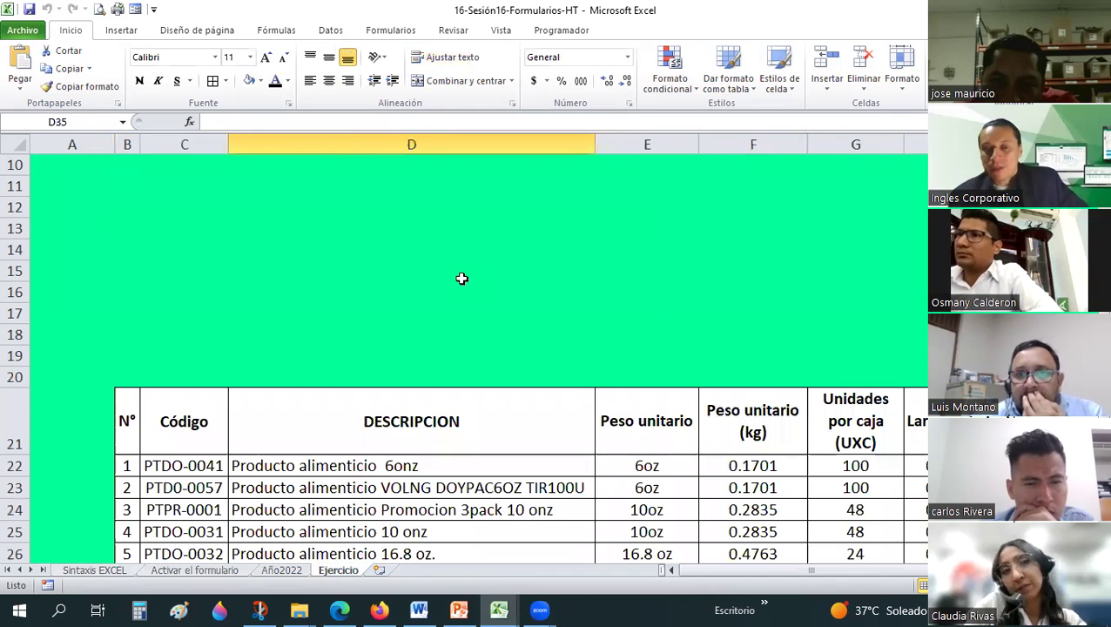
scroll(462, 279, up, 3)
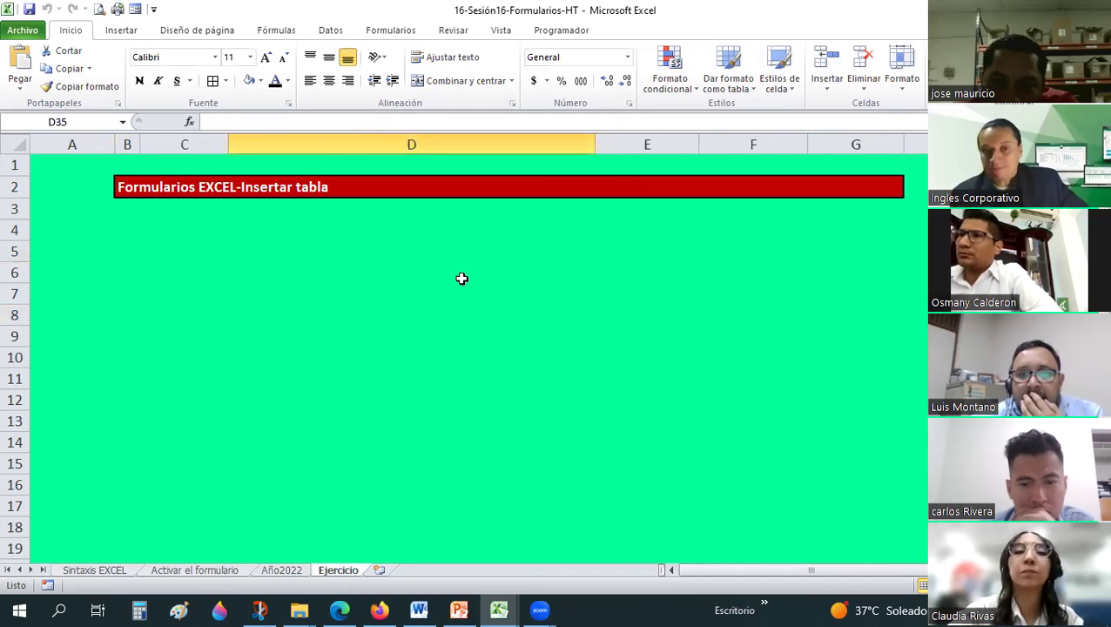
scroll(461, 279, down, 3)
scroll(422, 362, down, 3)
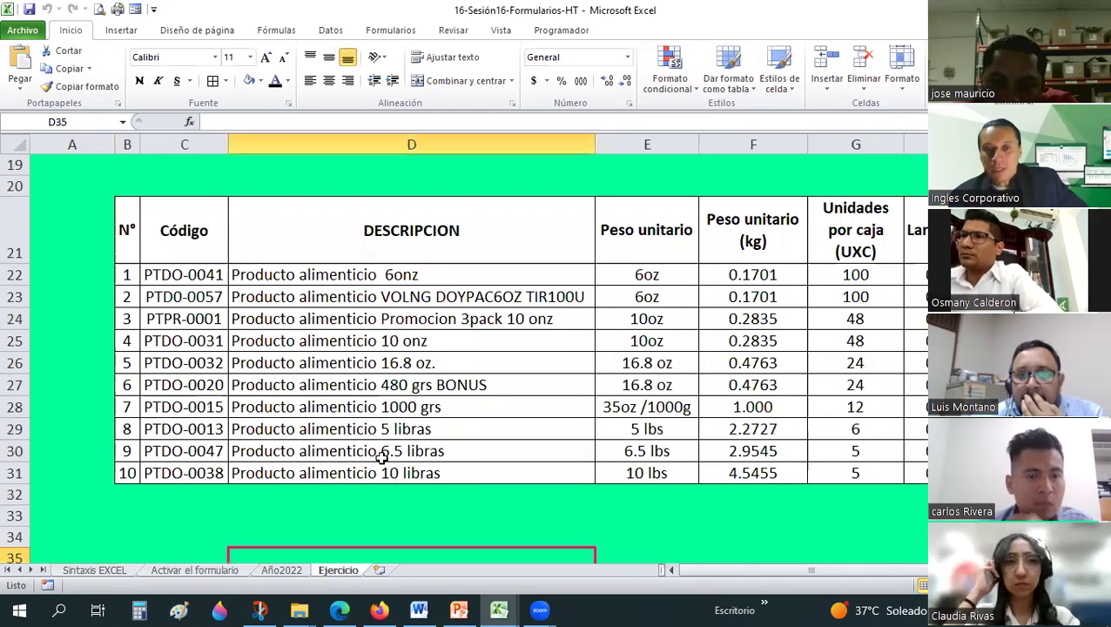
click(399, 511)
mouse_move(819, 569)
mouse_down()
mouse_move(847, 570)
mouse_move(760, 577)
mouse_up()
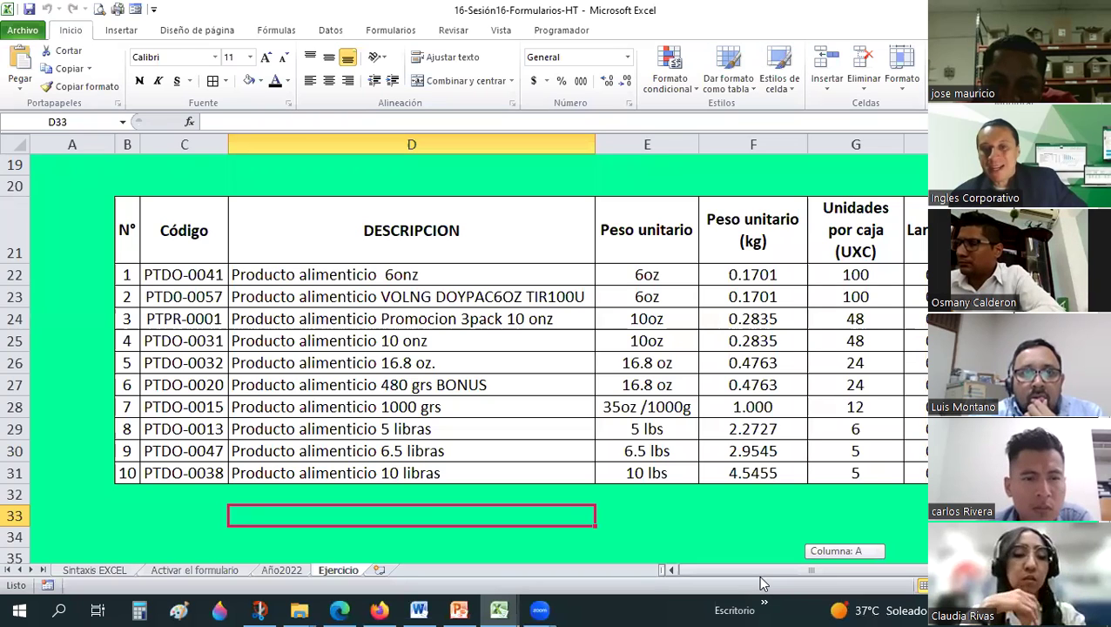
drag(762, 582, 450, 300)
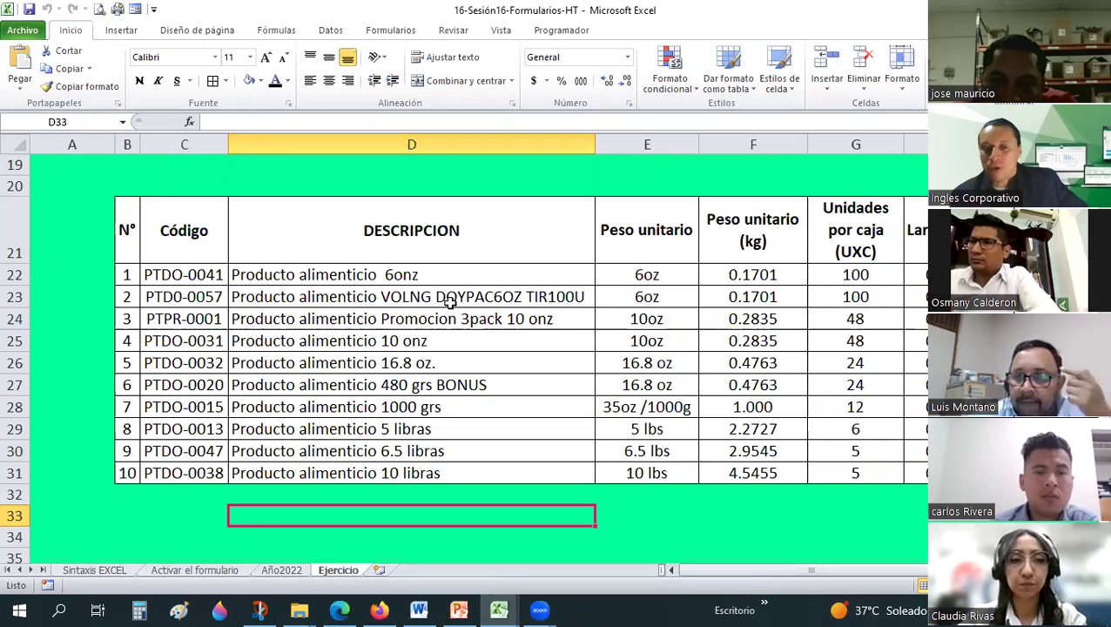
Step: Return to the Año2022 sheet and select the Venta header cell G5
click(275, 574)
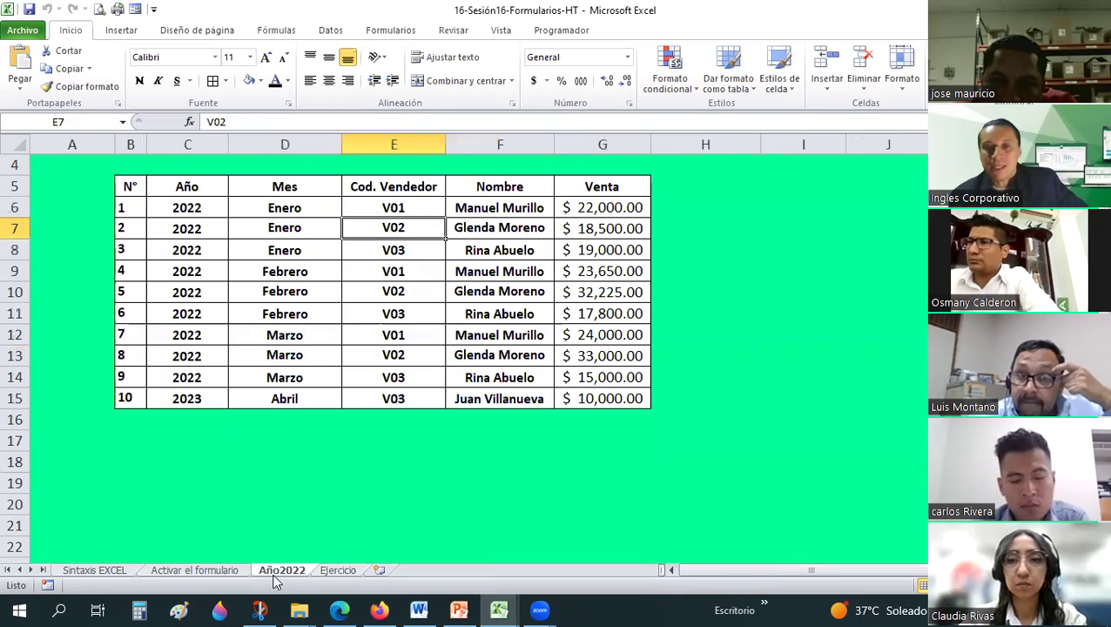
click(588, 182)
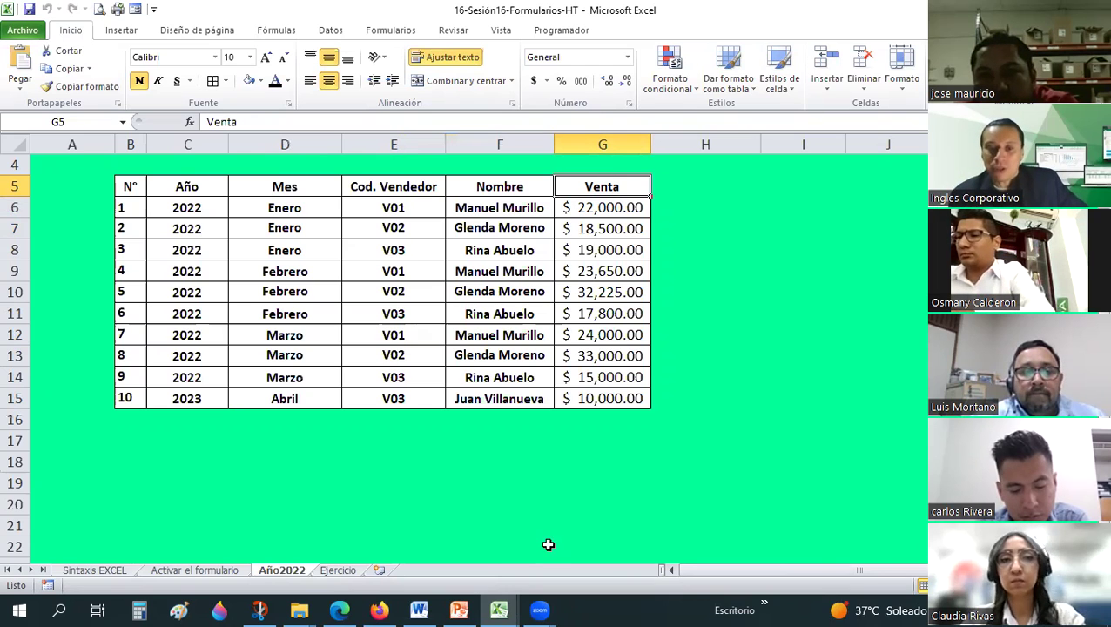
click(504, 610)
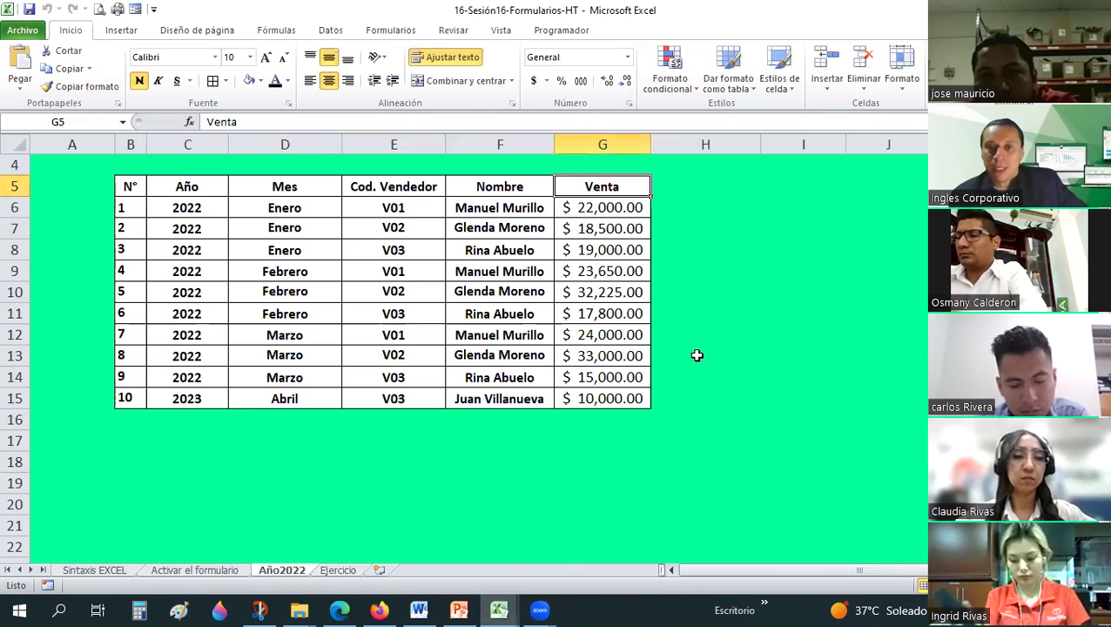
click(339, 571)
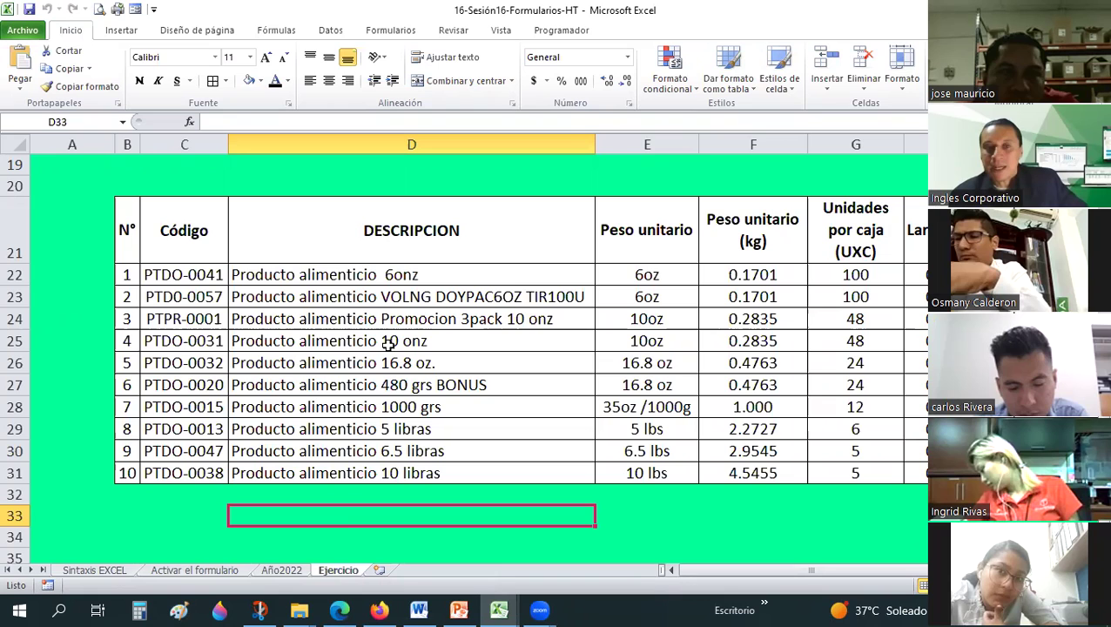
scroll(387, 479, up, 5)
key(ctrl+Page_Up)
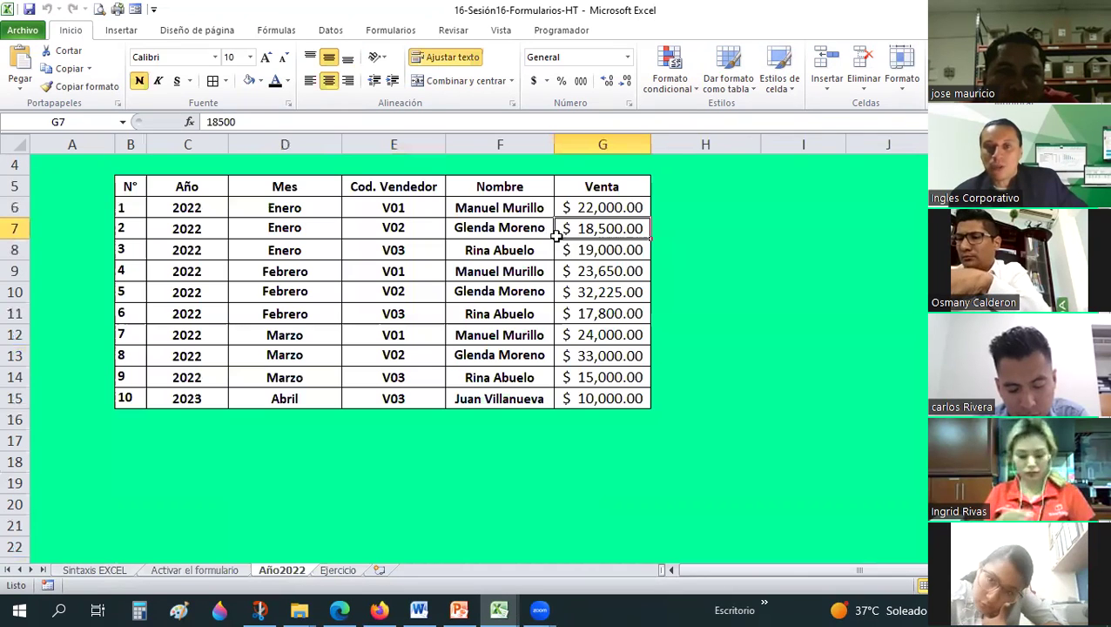
click(589, 192)
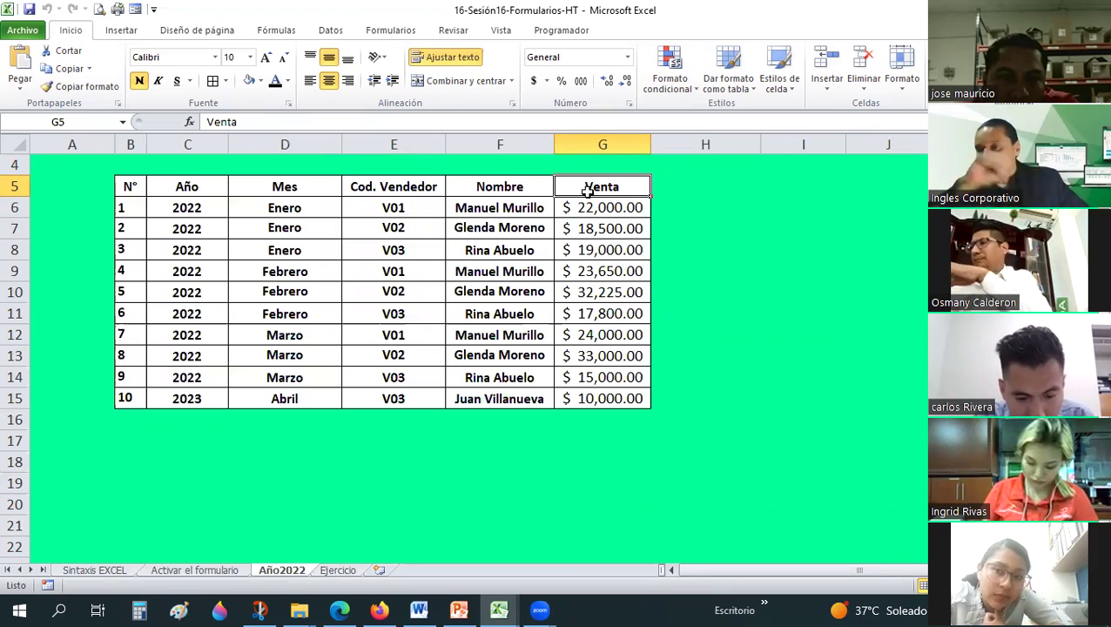
Step: Show the top of the Ejercicio sheet, select B4 under the title, and bring up the Insertar ribbon
click(349, 570)
scroll(283, 249, up, 1)
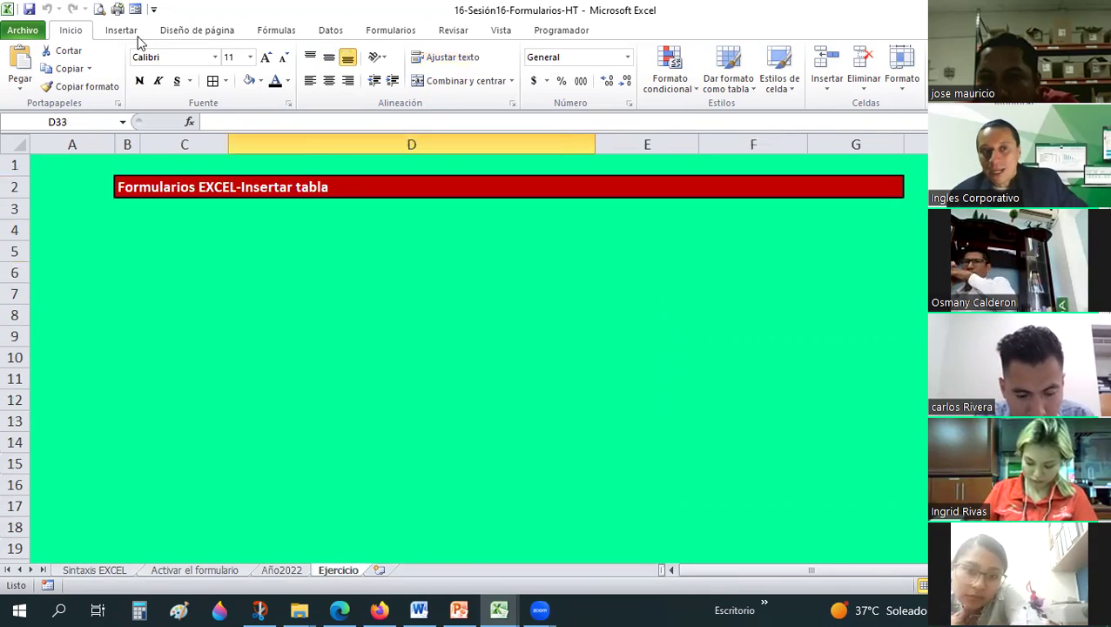
click(153, 242)
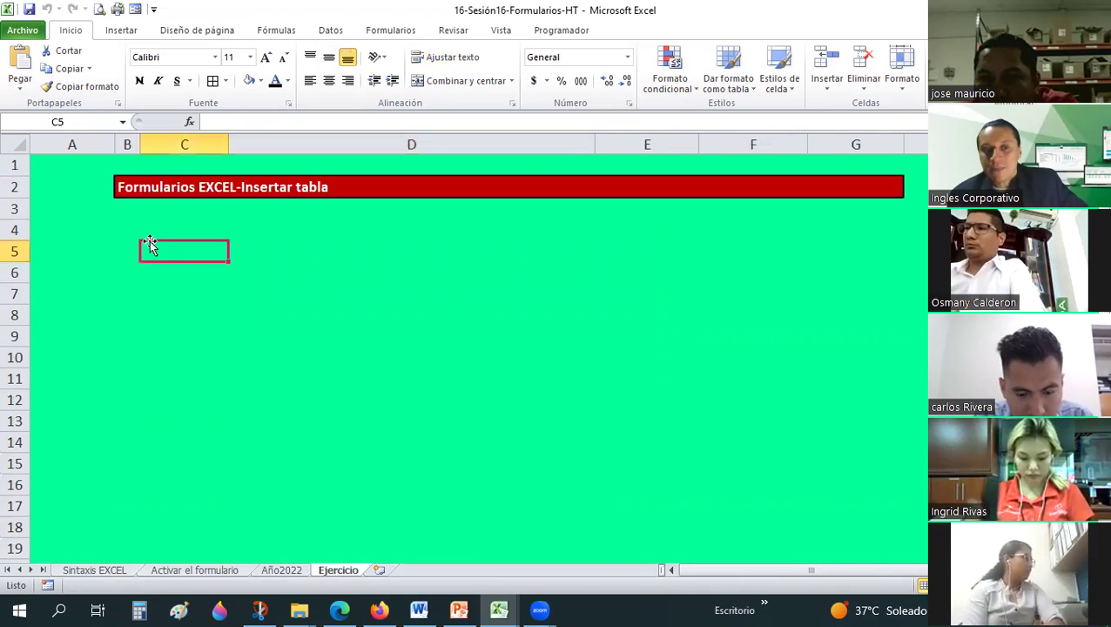
click(129, 233)
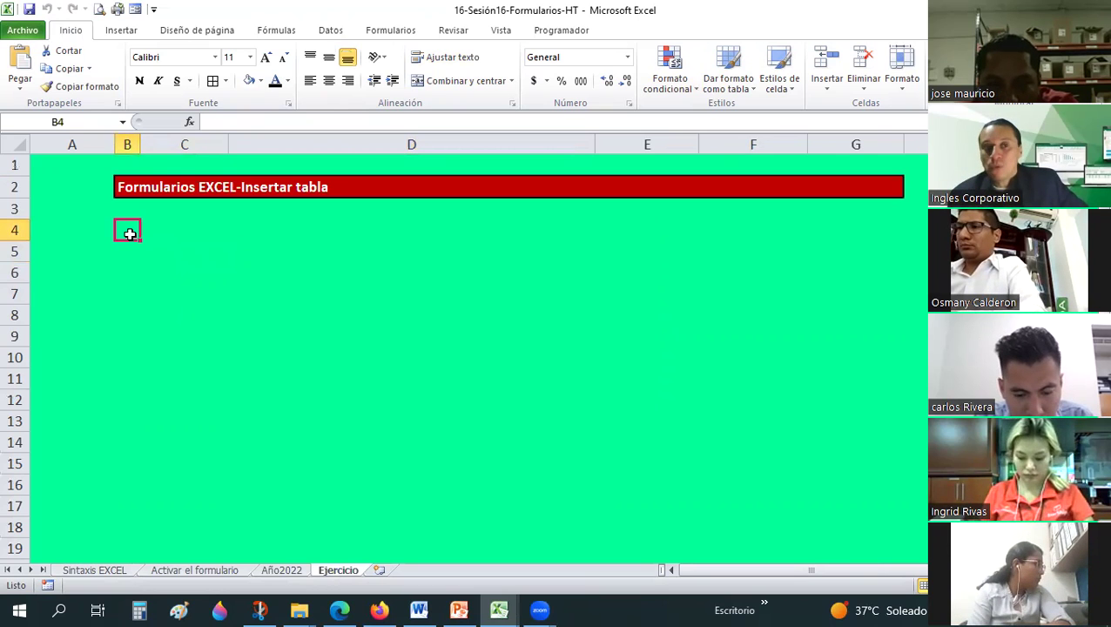
click(122, 30)
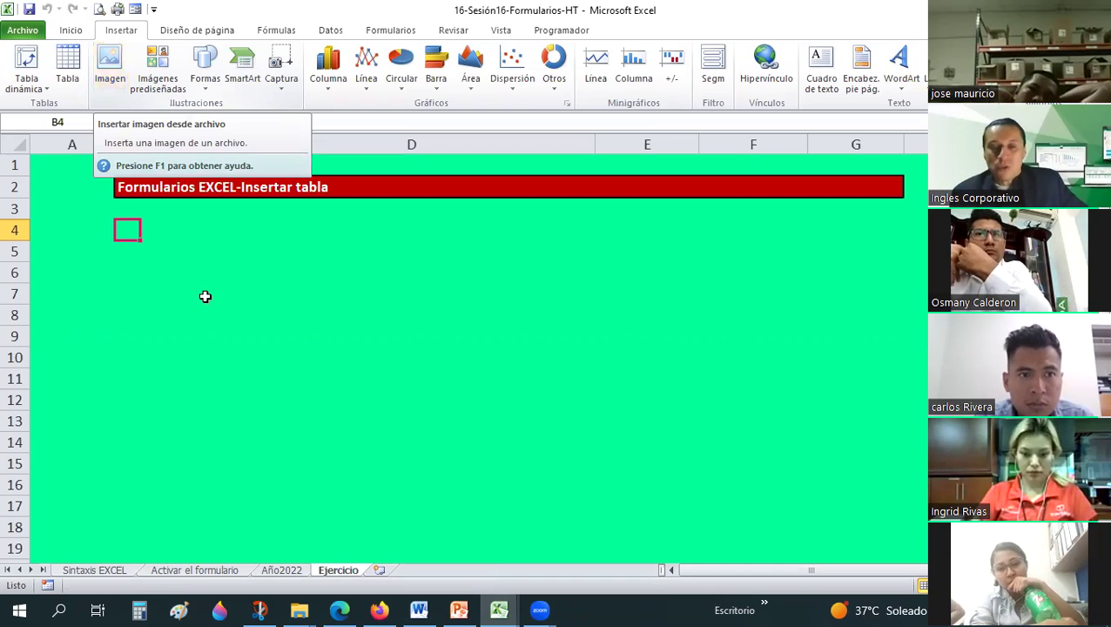
key(Right)
key(Down)
key(Down)
key(Down)
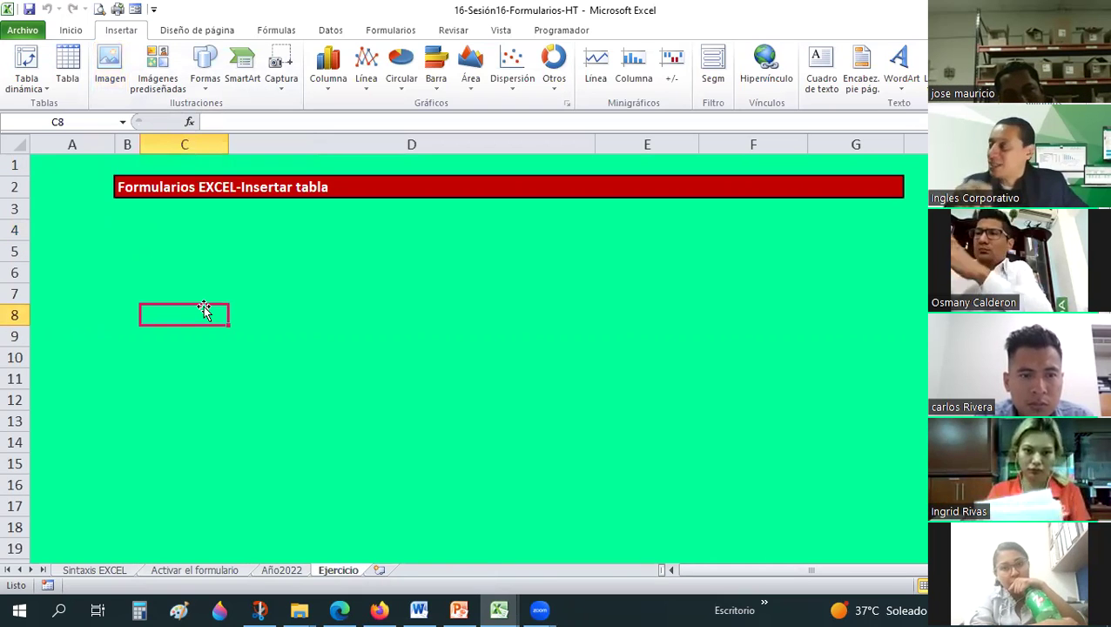
Step: Scroll down to the product table and narrow the DESCRIPCION column to width 29
scroll(290, 263, down, 1)
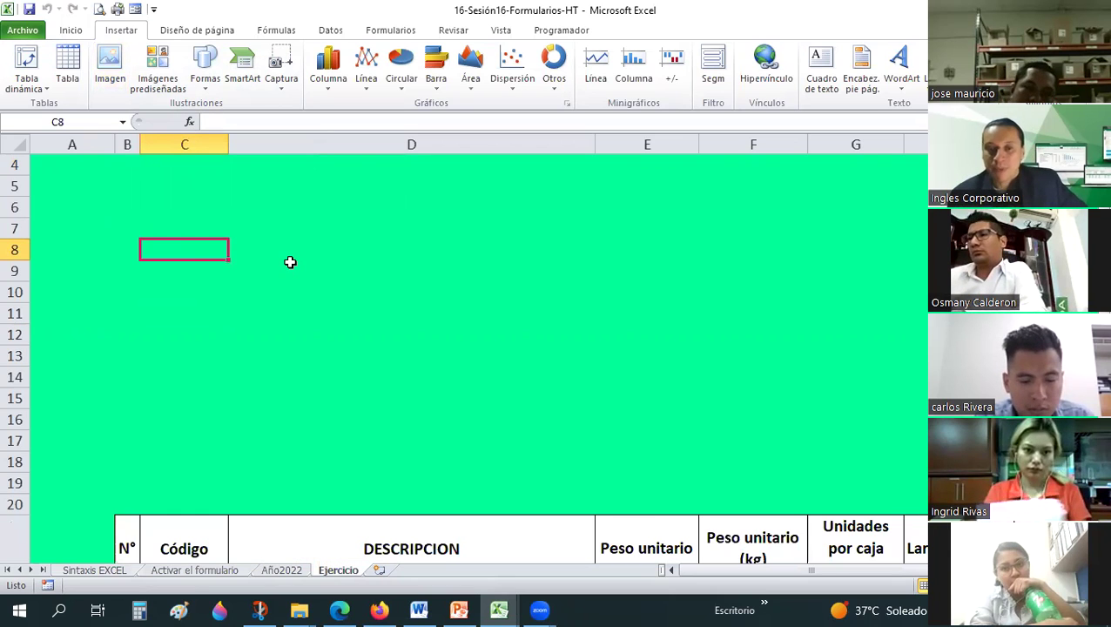
scroll(290, 263, down, 3)
scroll(233, 412, down, 1)
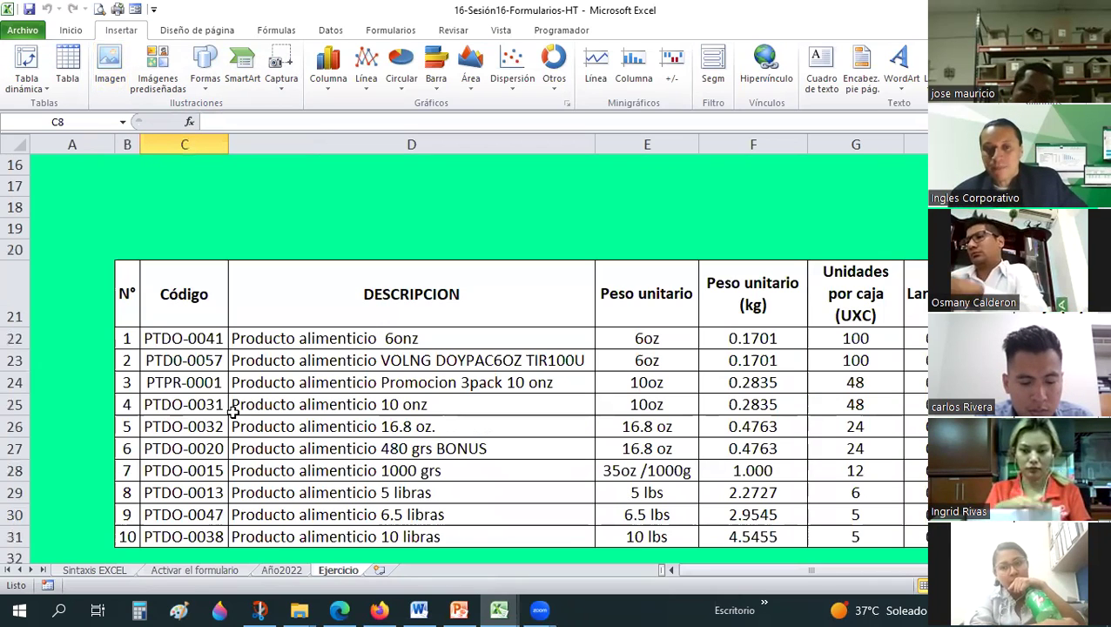
click(122, 291)
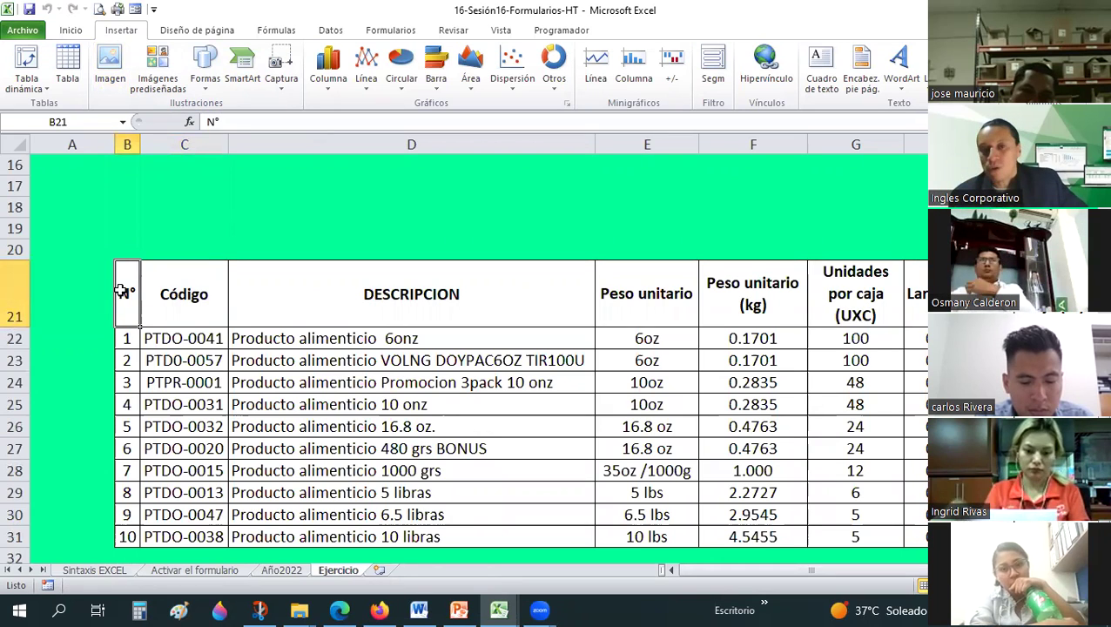
drag(595, 144, 432, 157)
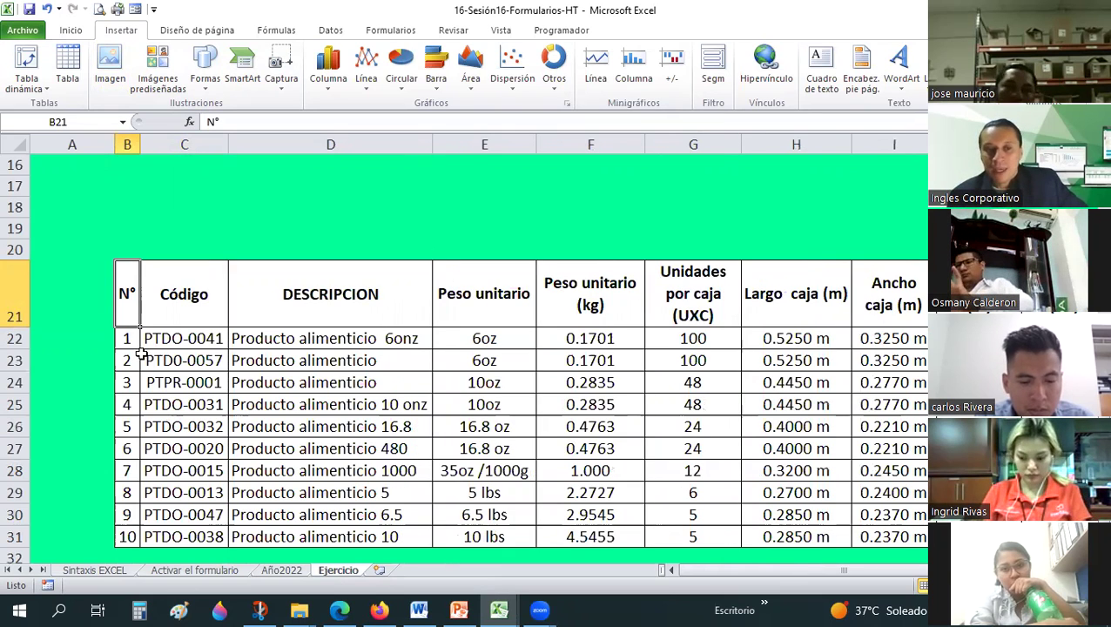
Step: Check the table's header row across to Largo caja and Alto caja, then return to the top
mouse_move(126, 339)
mouse_down()
mouse_move(976, 382)
mouse_move(976, 536)
mouse_up()
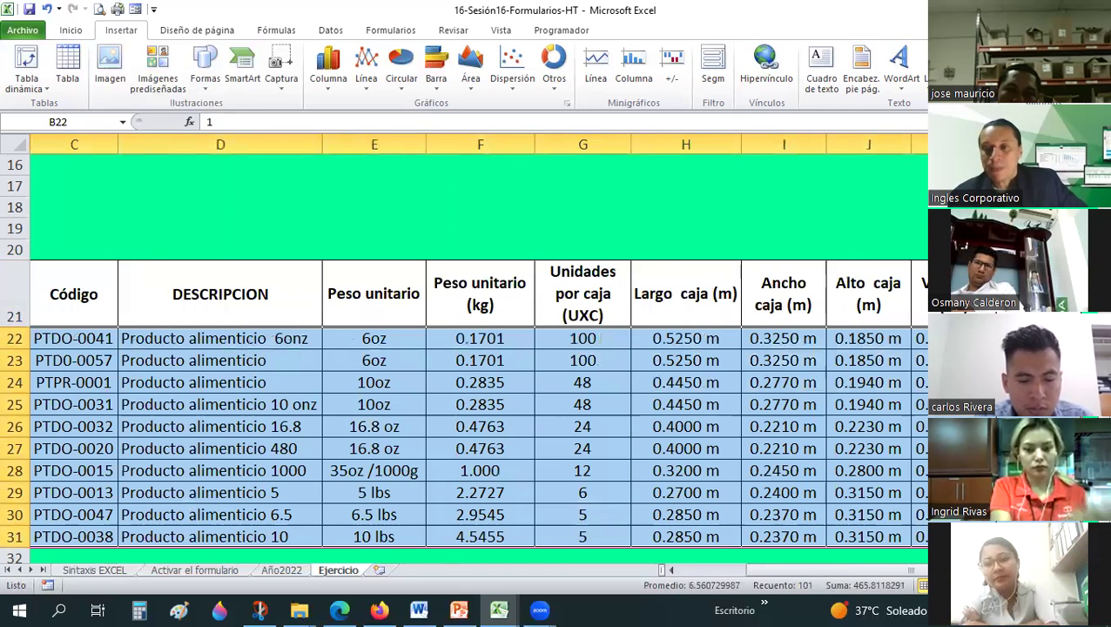
drag(588, 298, 6, 302)
drag(140, 298, 129, 298)
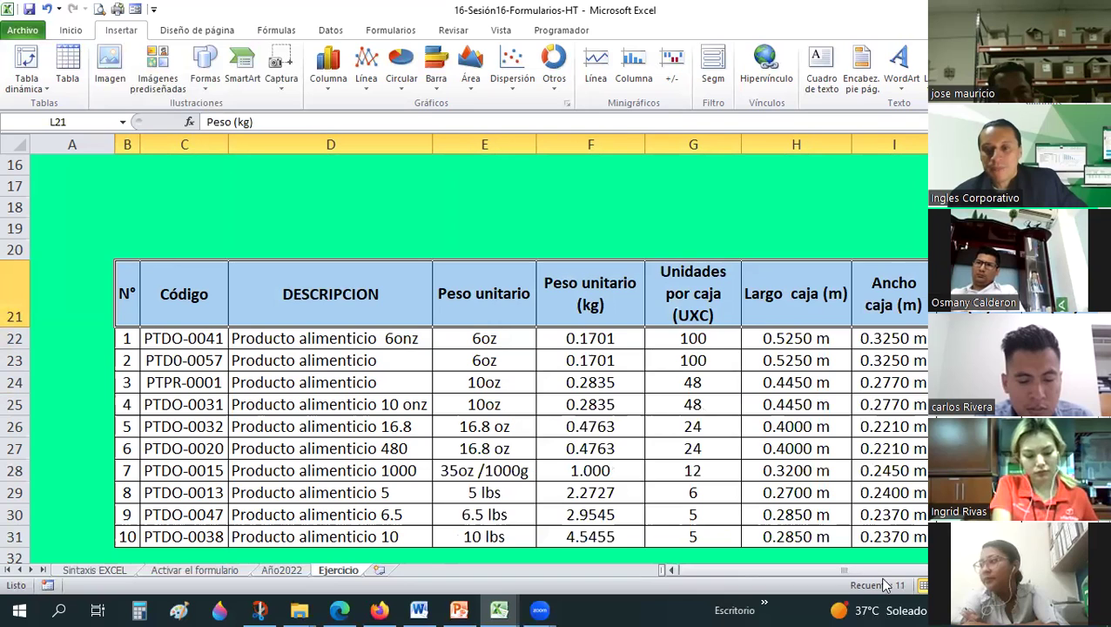
scroll(479, 401, right, 2)
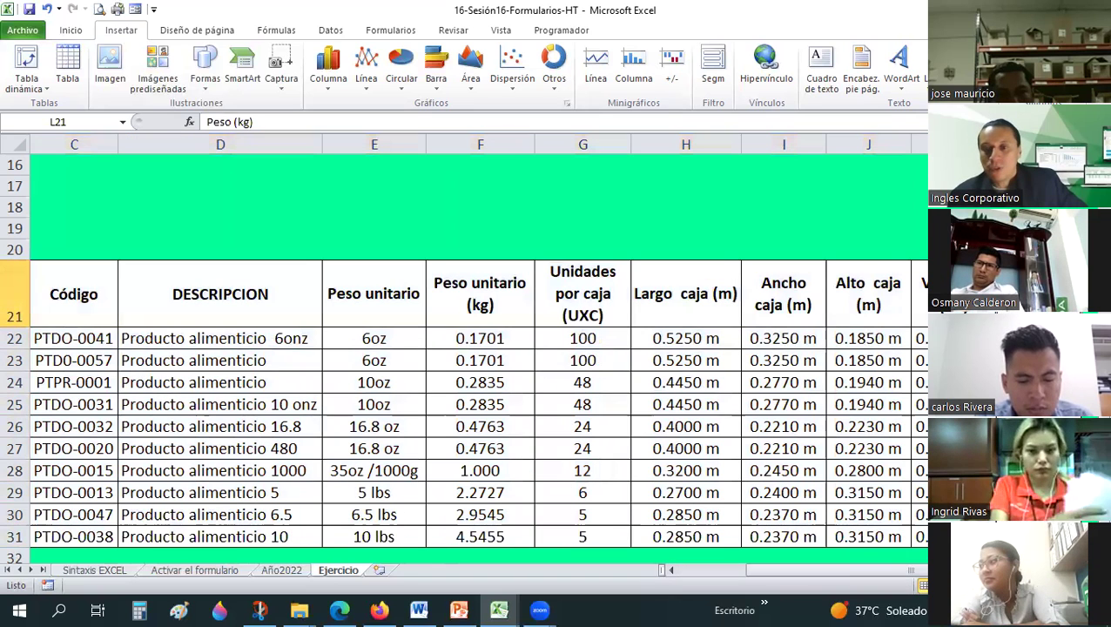
click(892, 300)
click(685, 295)
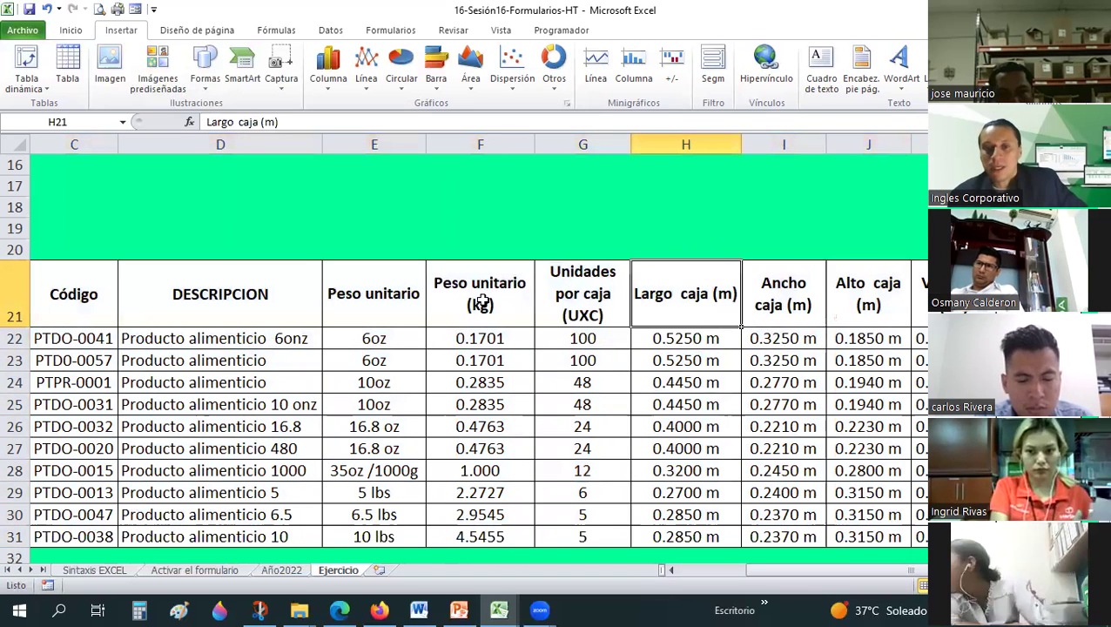
click(232, 285)
key(Left)
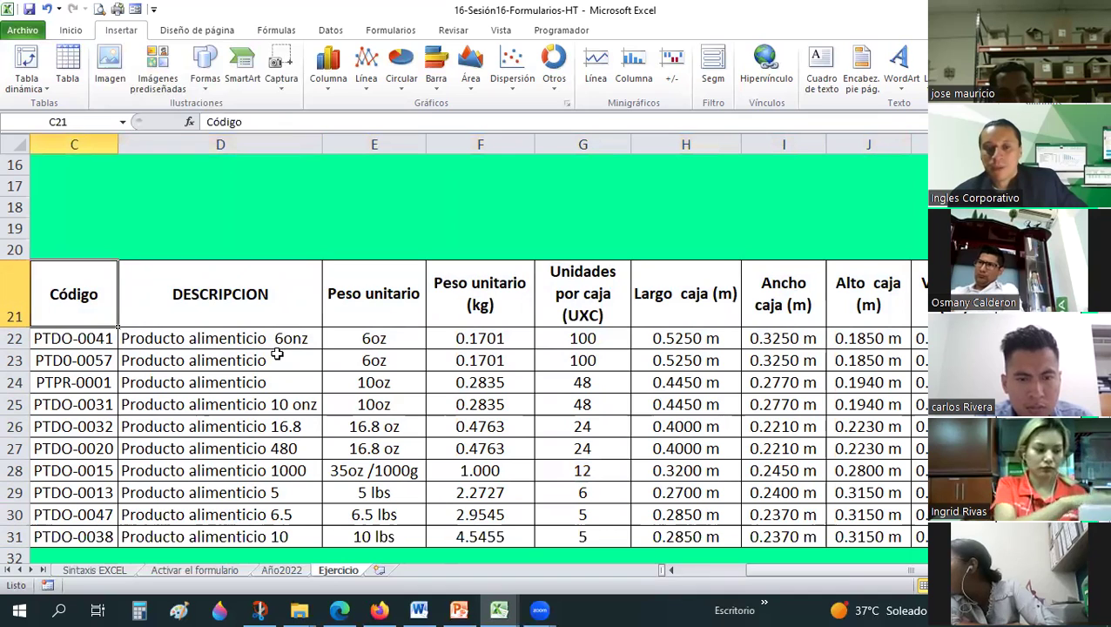
scroll(132, 288, left, 2)
click(135, 292)
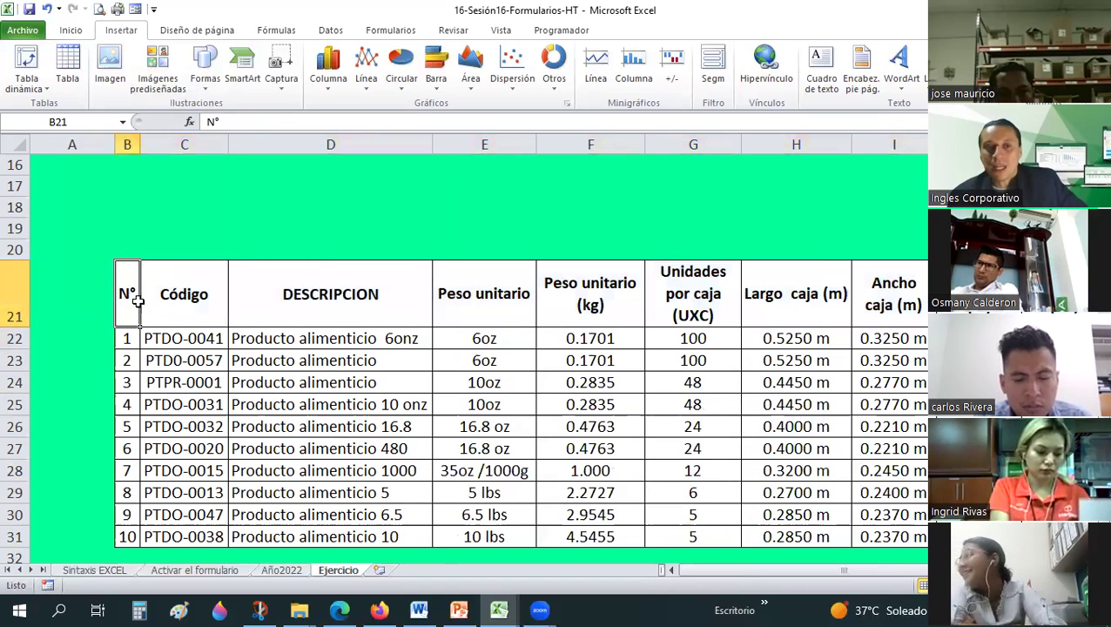
scroll(131, 253, up, 5)
Step: Number column B from 1 in B4 with =B4+1 filled down, clearing the extra 12–15
click(127, 229)
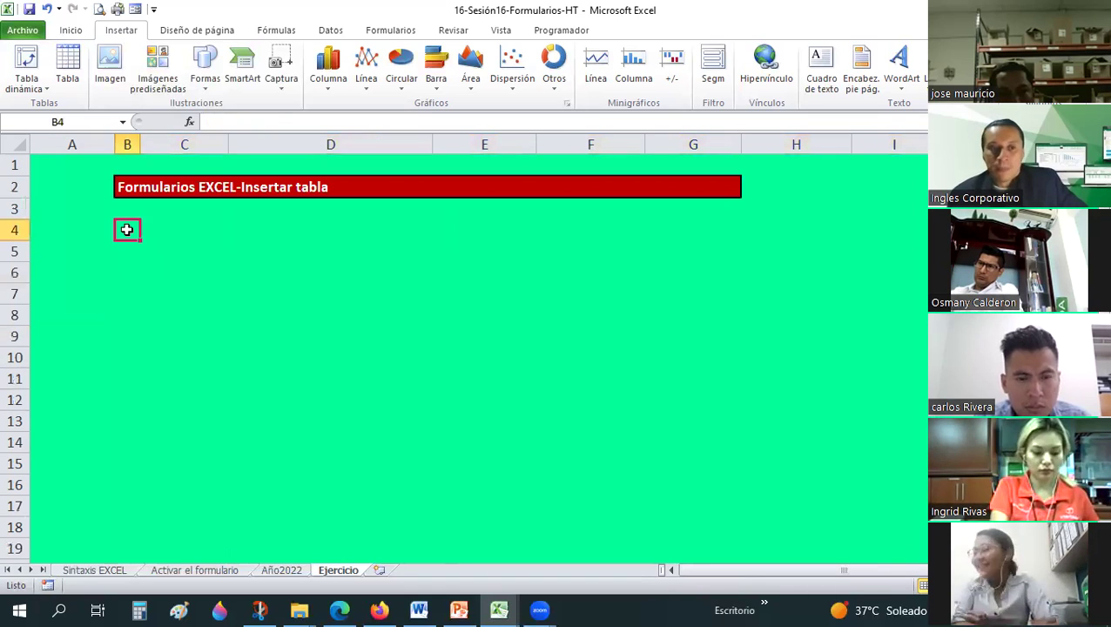
text(1)
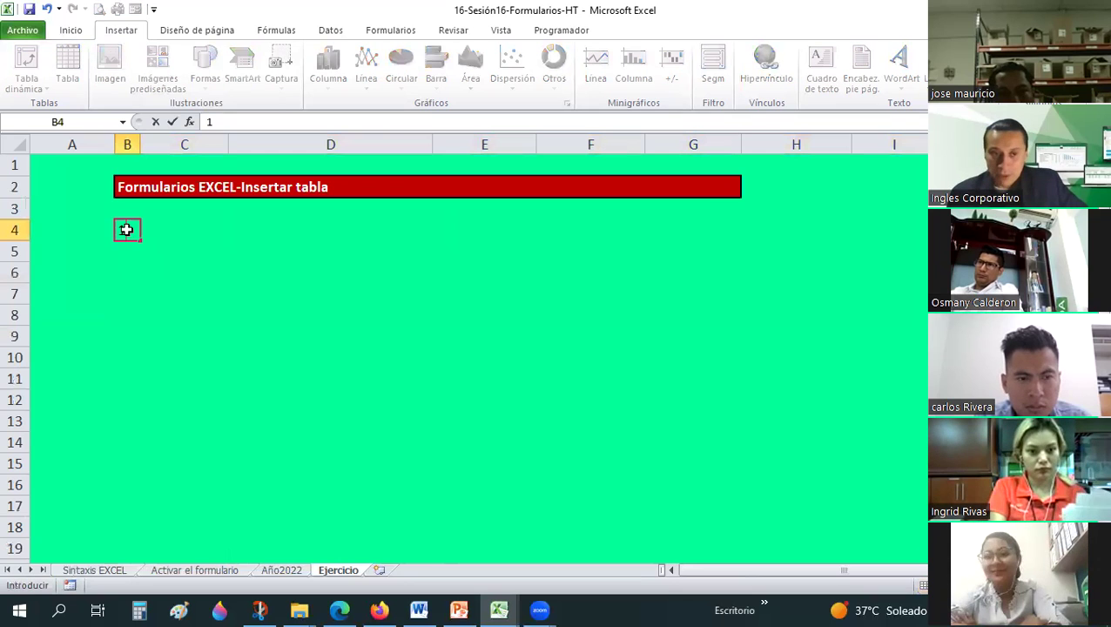
key(Return)
text(=B4+1)
key(Return)
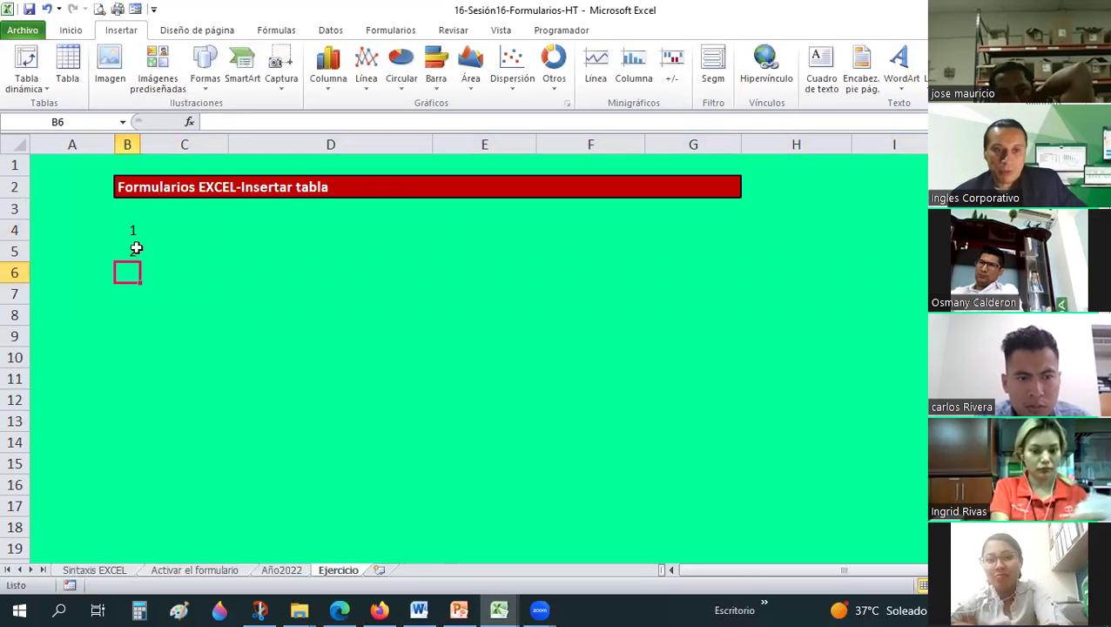
click(134, 257)
mouse_move(140, 261)
mouse_down()
mouse_move(137, 520)
mouse_move(153, 527)
mouse_up()
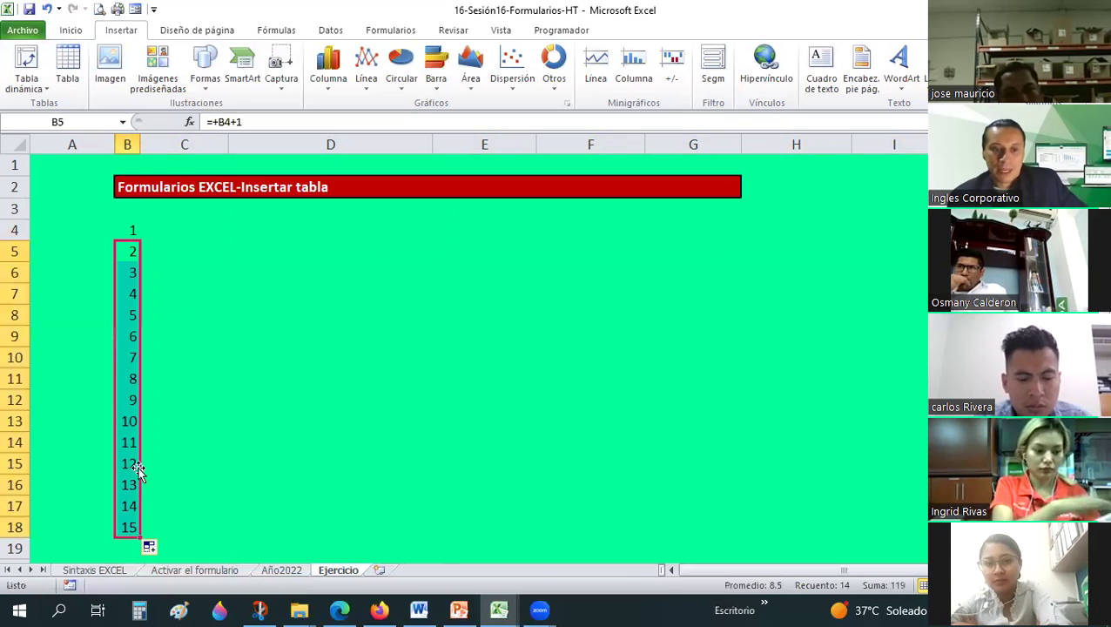
drag(130, 464, 125, 526)
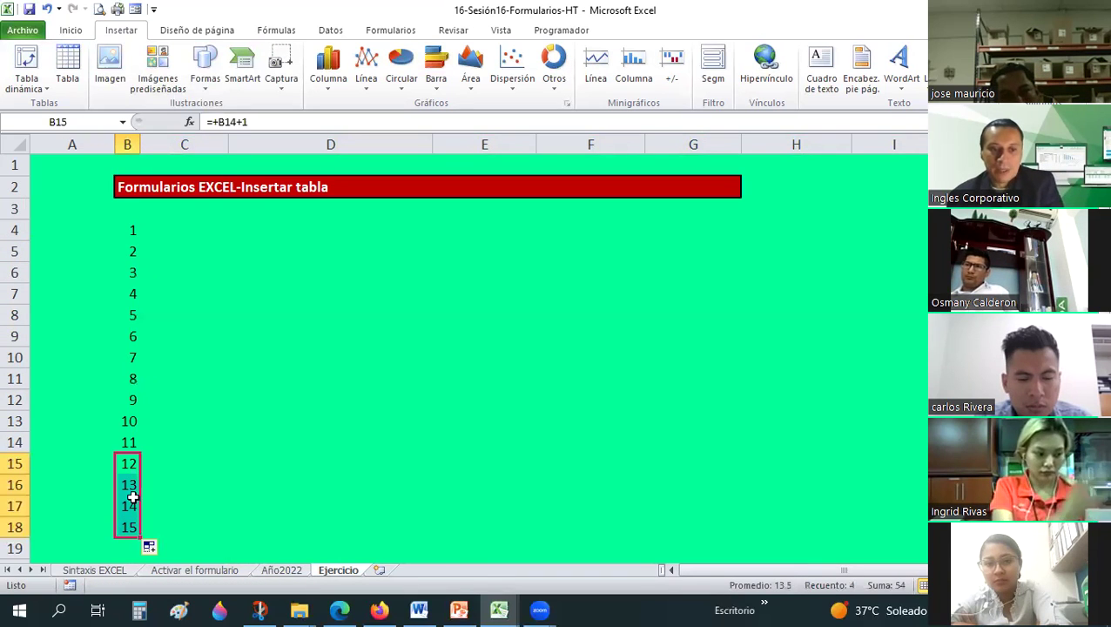
key(Delete)
Step: Number row 4 across the columns, with C4 adding 1 to B4 and filled right
click(139, 235)
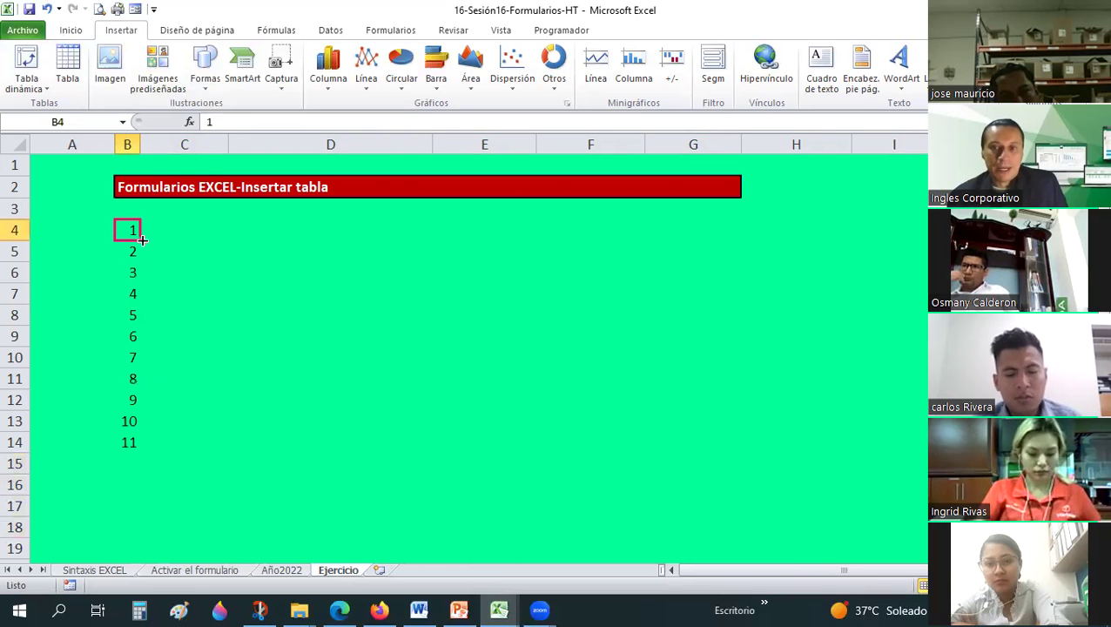
drag(140, 239, 914, 233)
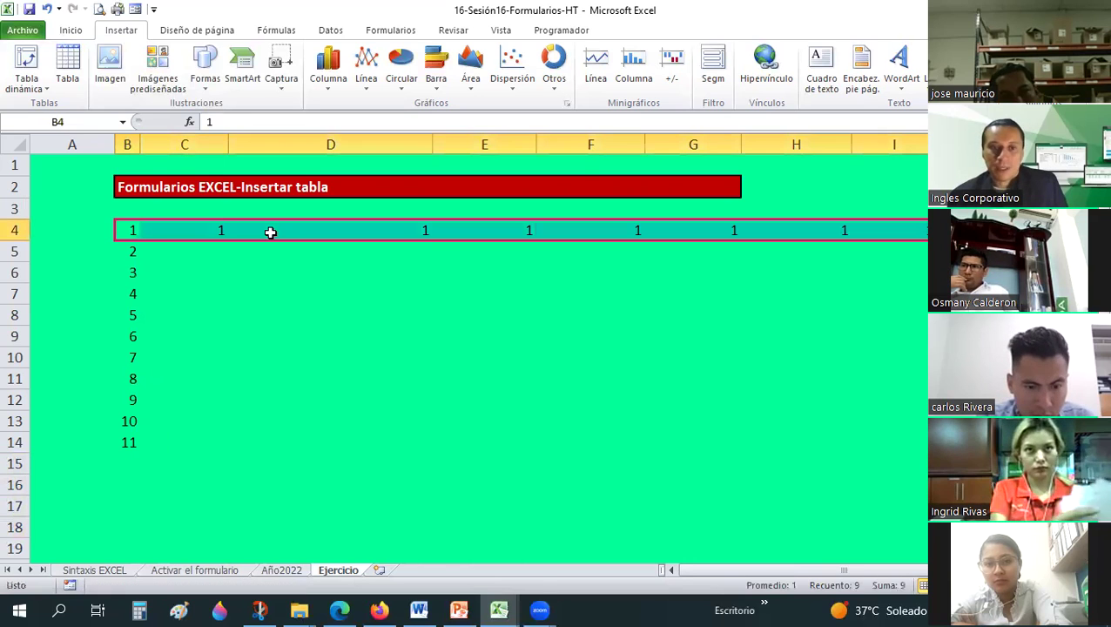
click(229, 230)
click(224, 230)
text(+)
key(Left)
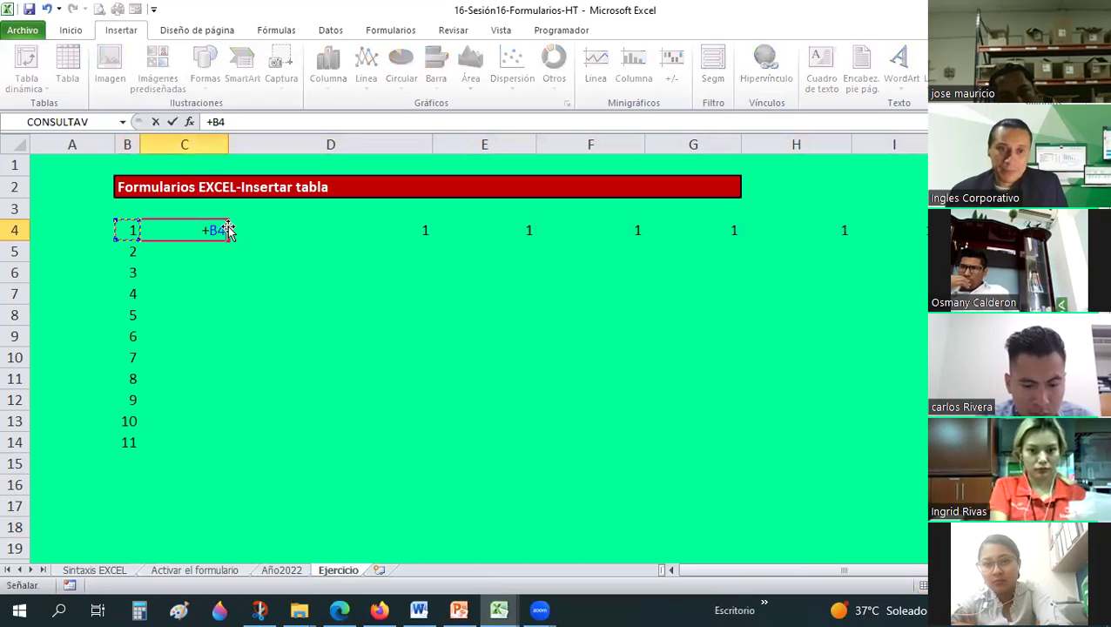
key(Left)
key(Return)
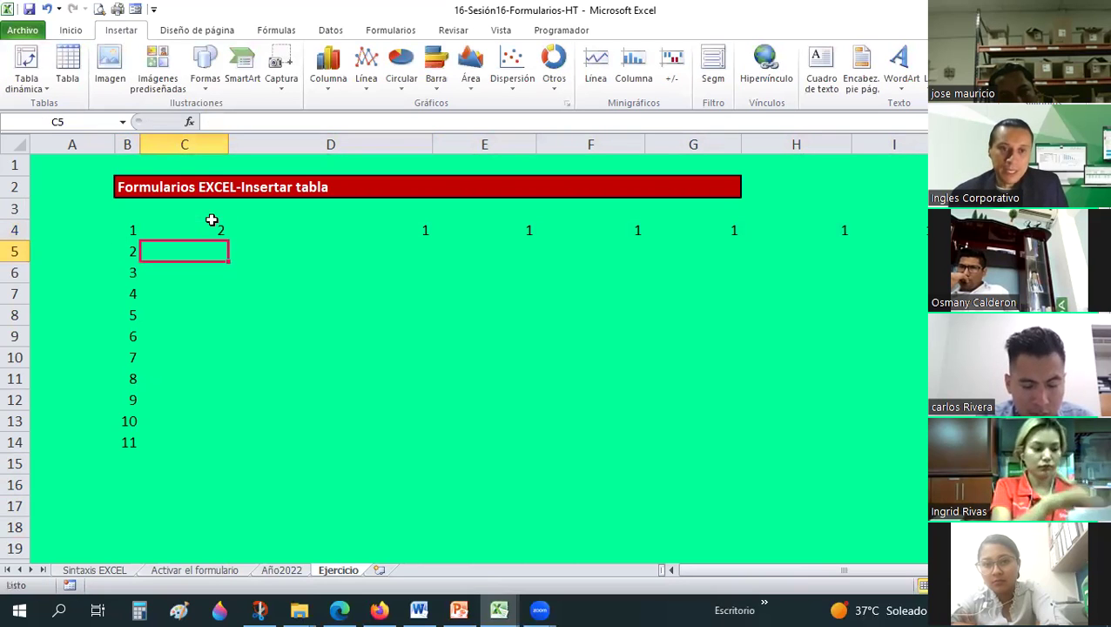
click(218, 232)
mouse_move(228, 240)
mouse_down()
mouse_move(919, 231)
mouse_move(832, 250)
mouse_move(906, 240)
mouse_up()
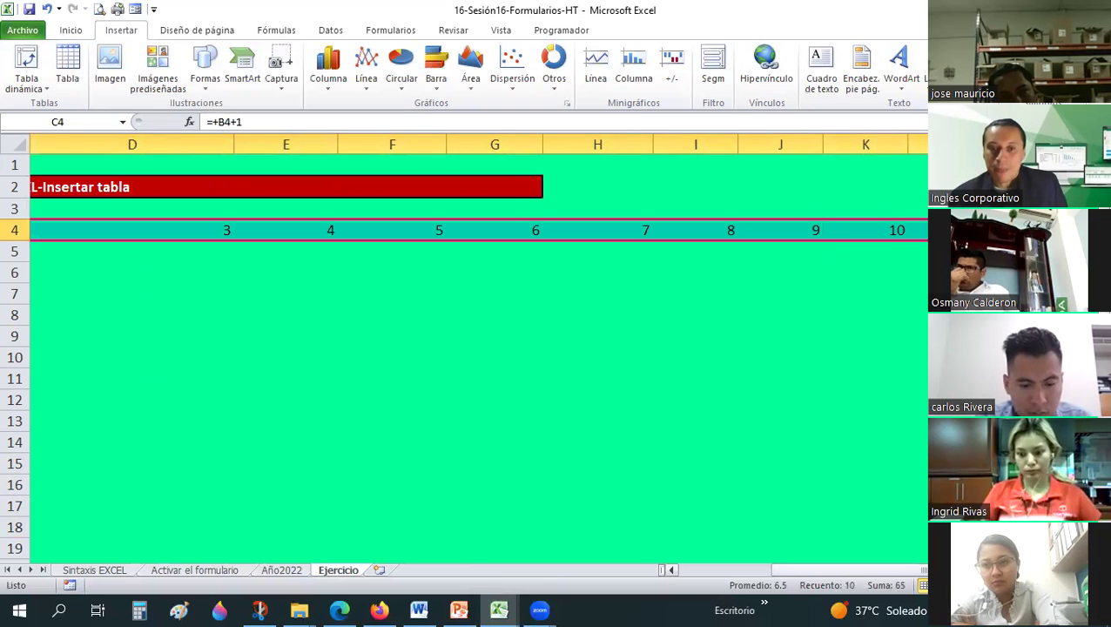
Step: Select the block from B4 to L14 and scroll the sheet back to column A
scroll(12, 383, left, 3)
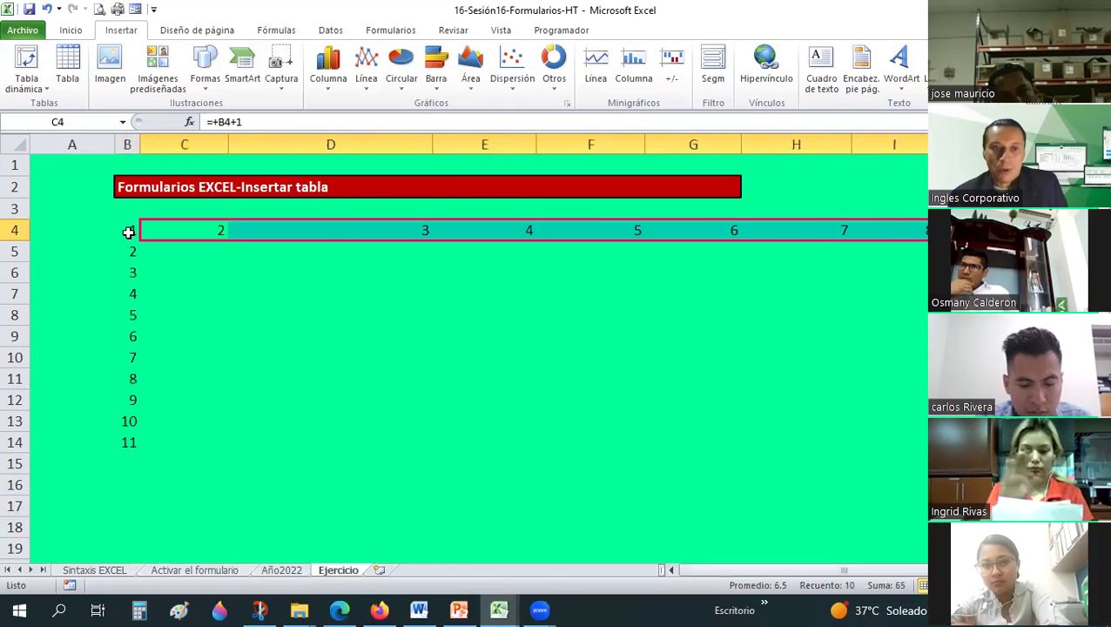
drag(130, 231, 499, 434)
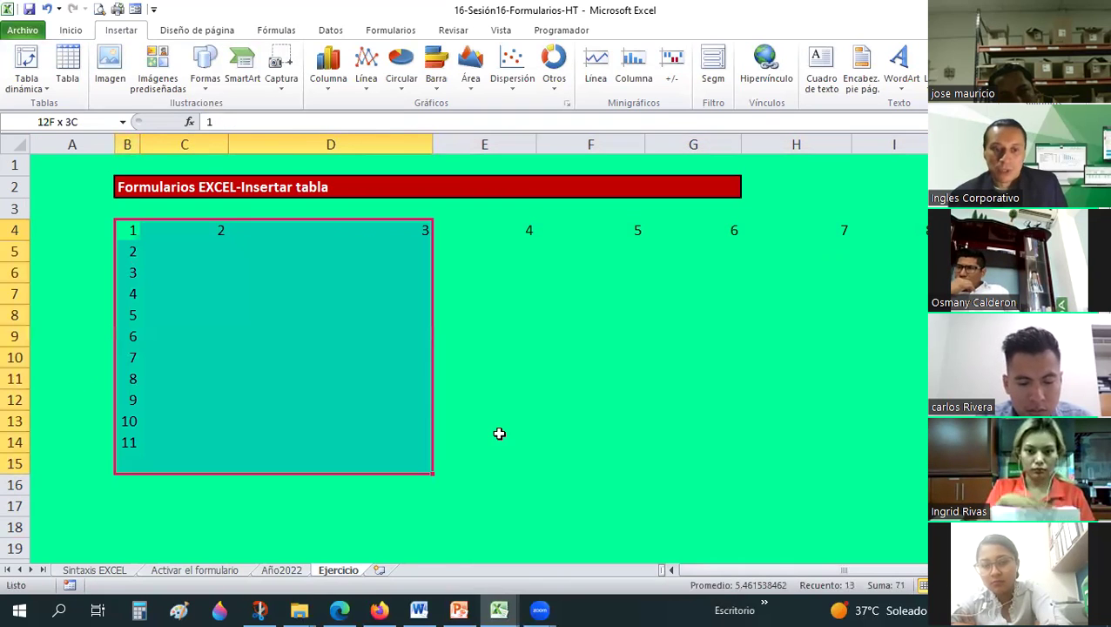
drag(434, 473, 169, 231)
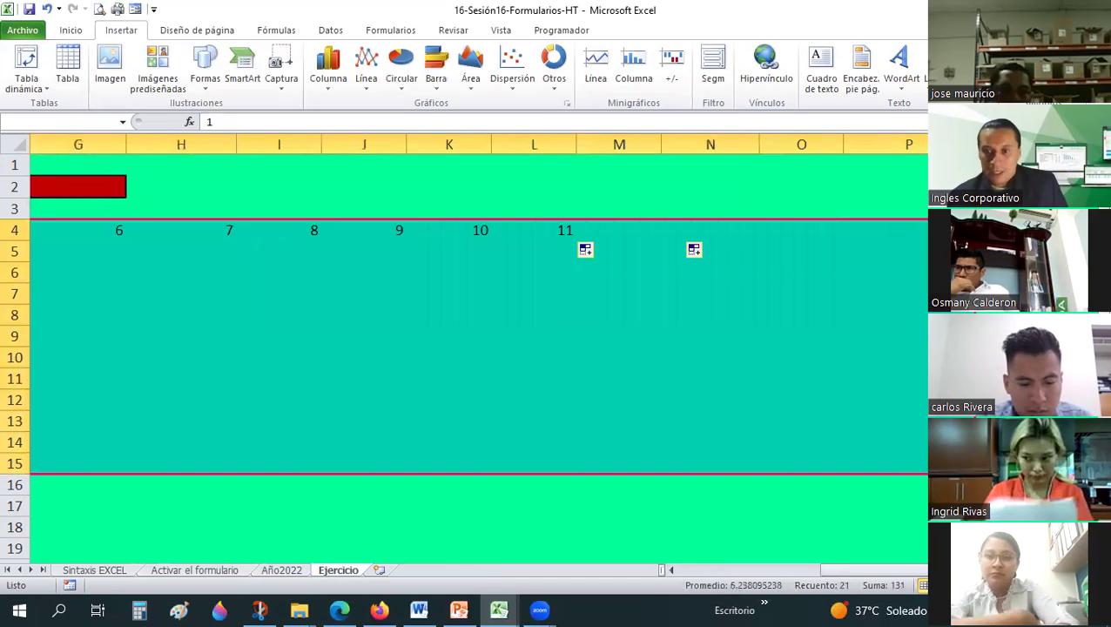
drag(170, 231, 670, 140)
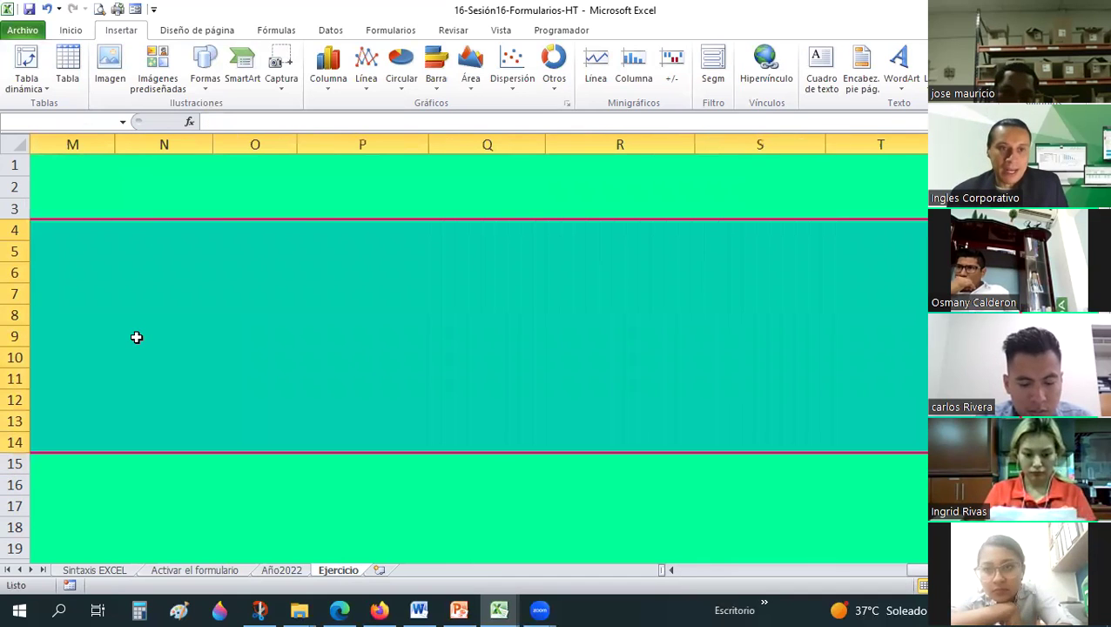
drag(749, 225, 749, 225)
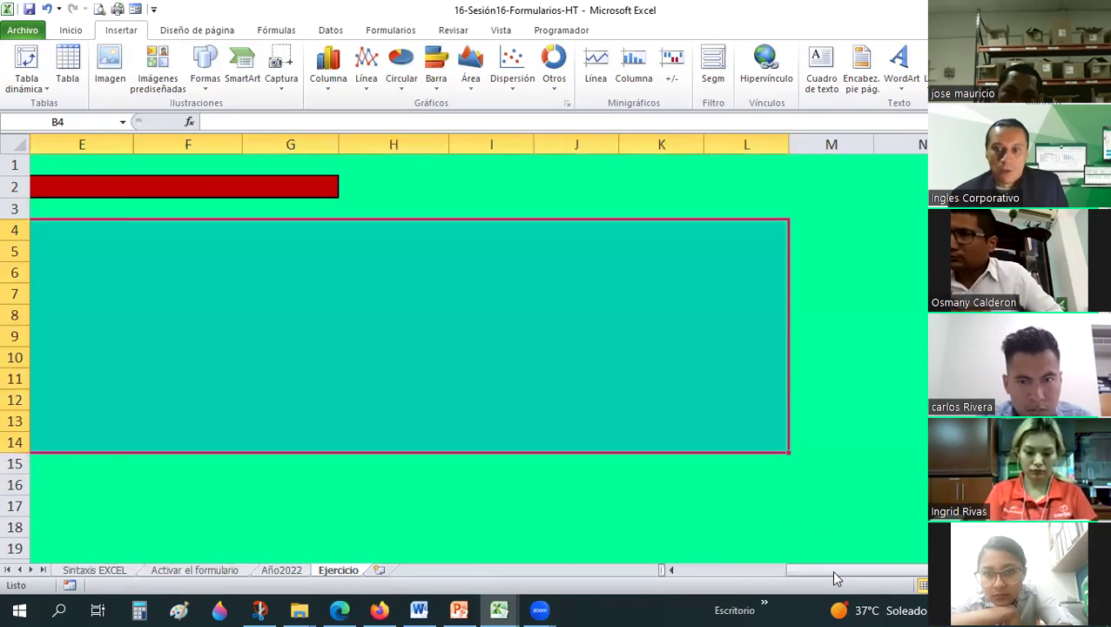
drag(841, 573, 640, 564)
drag(125, 341, 119, 251)
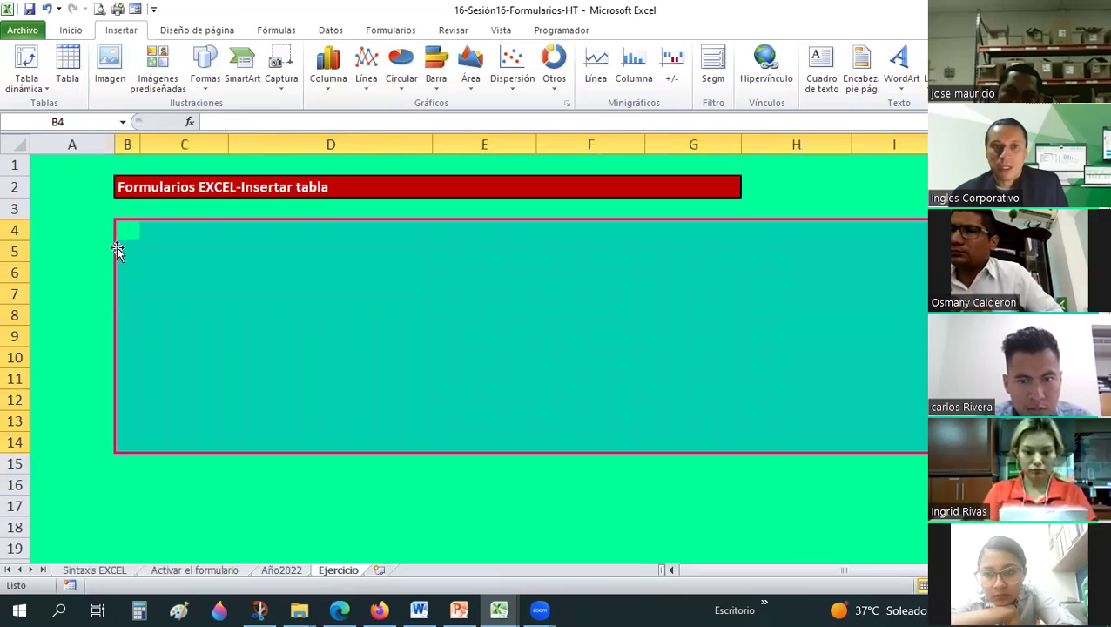
Step: Fill the block B4:L14 with a light blue background
click(78, 67)
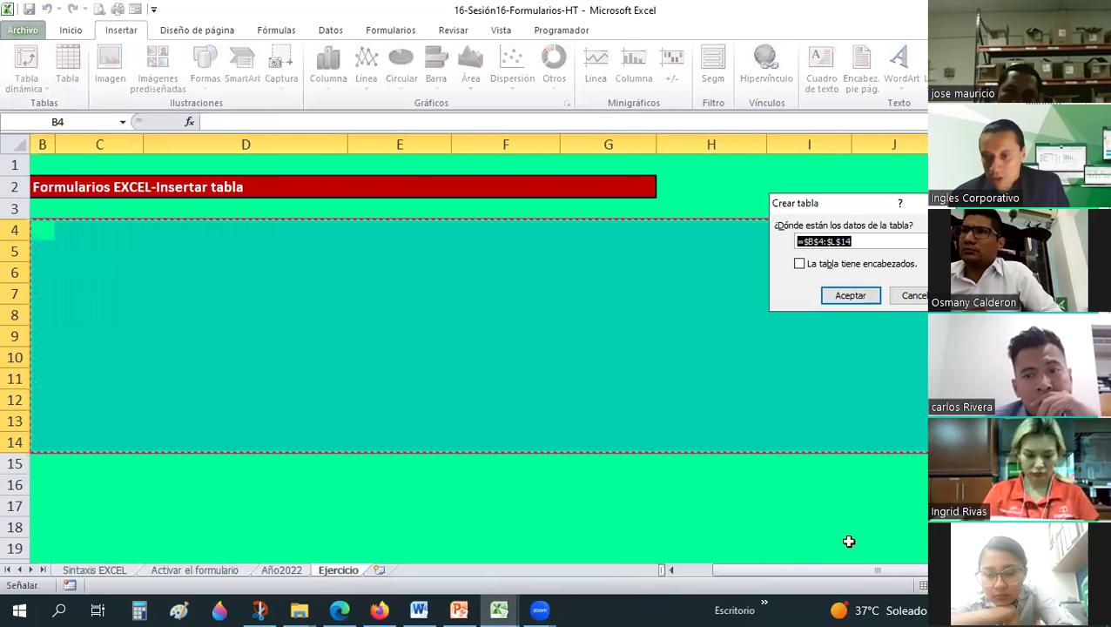
scroll(171, 264, left, 1)
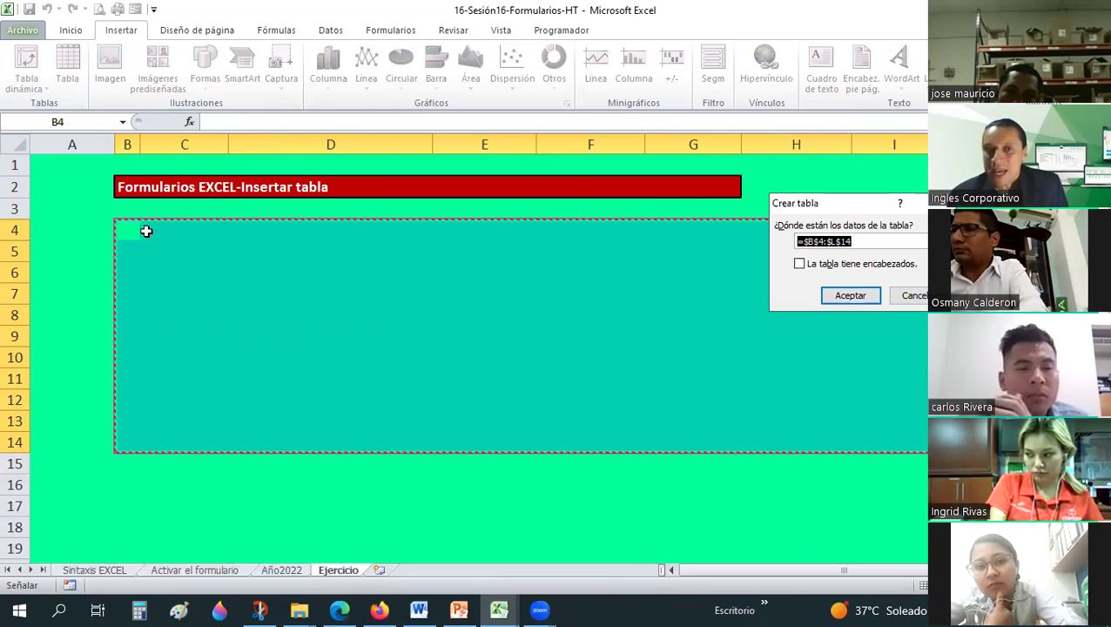
click(915, 297)
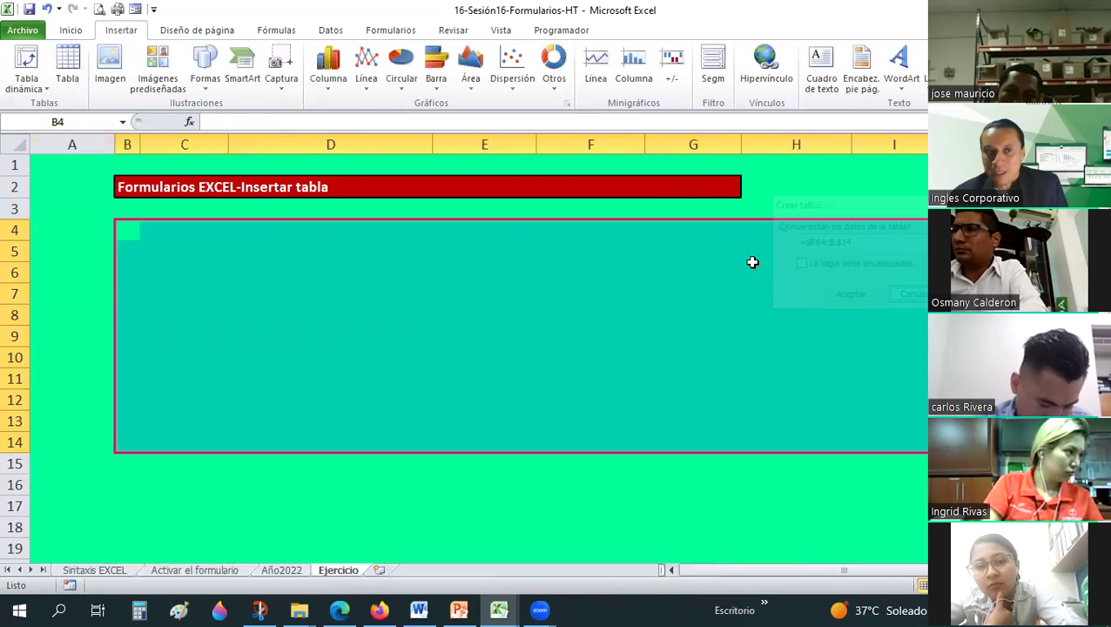
click(69, 29)
click(249, 80)
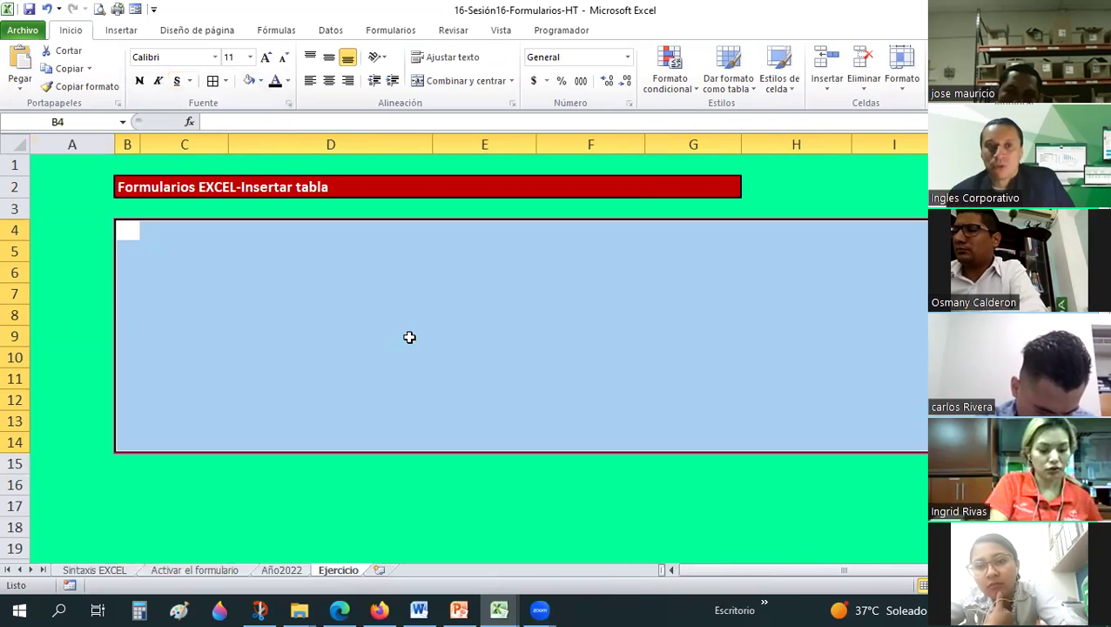
Step: Convert B4:L14 into a table with a header row of Columna1, Columna2 and so on
click(127, 30)
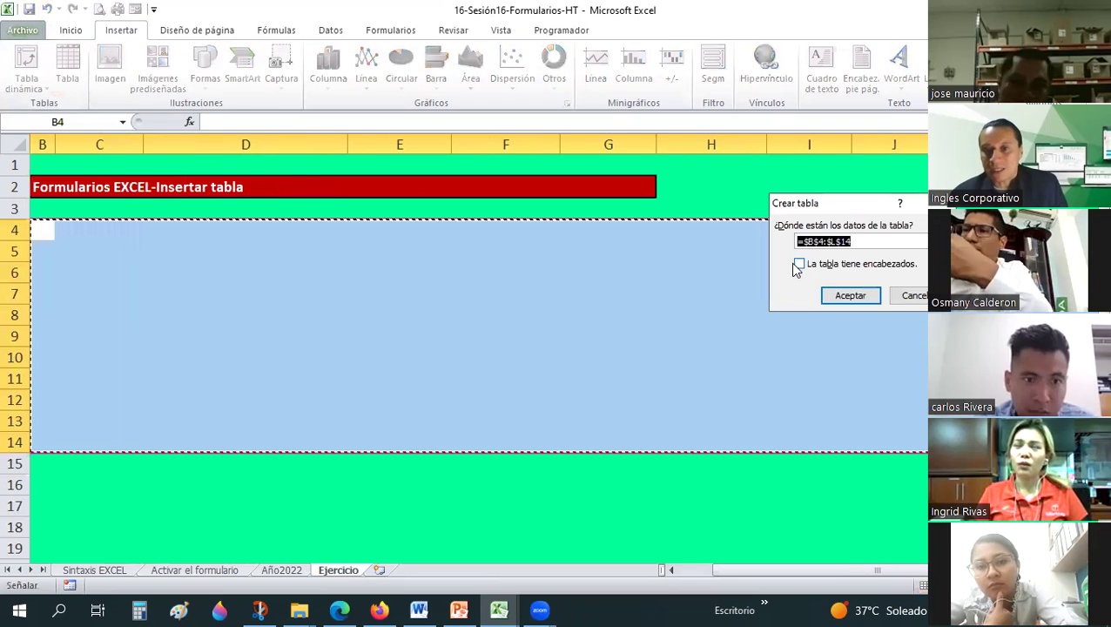
click(800, 264)
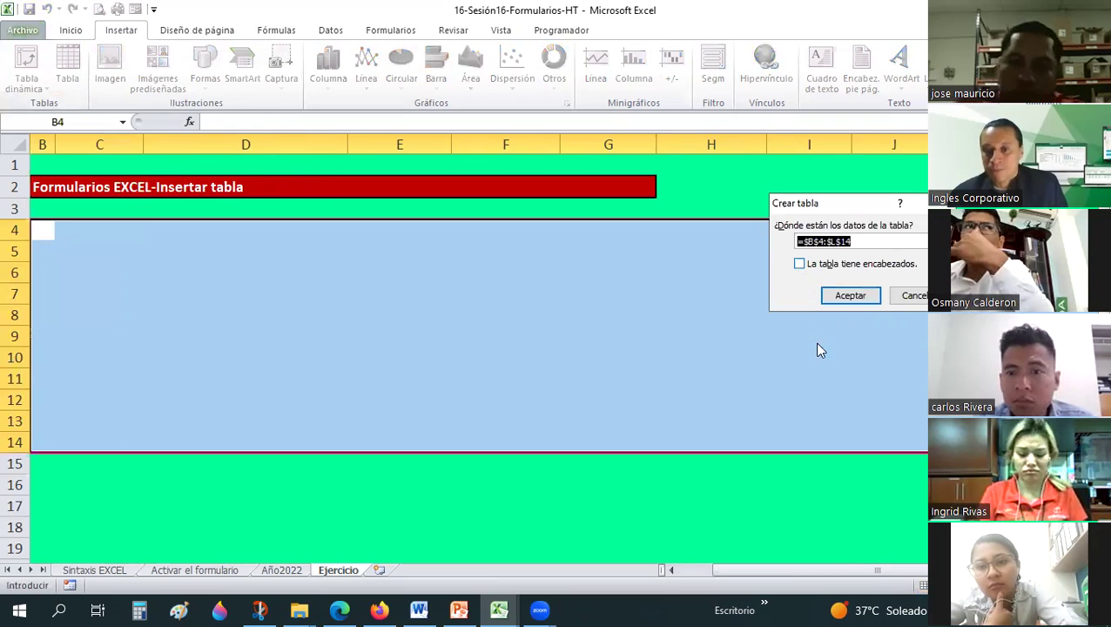
click(854, 298)
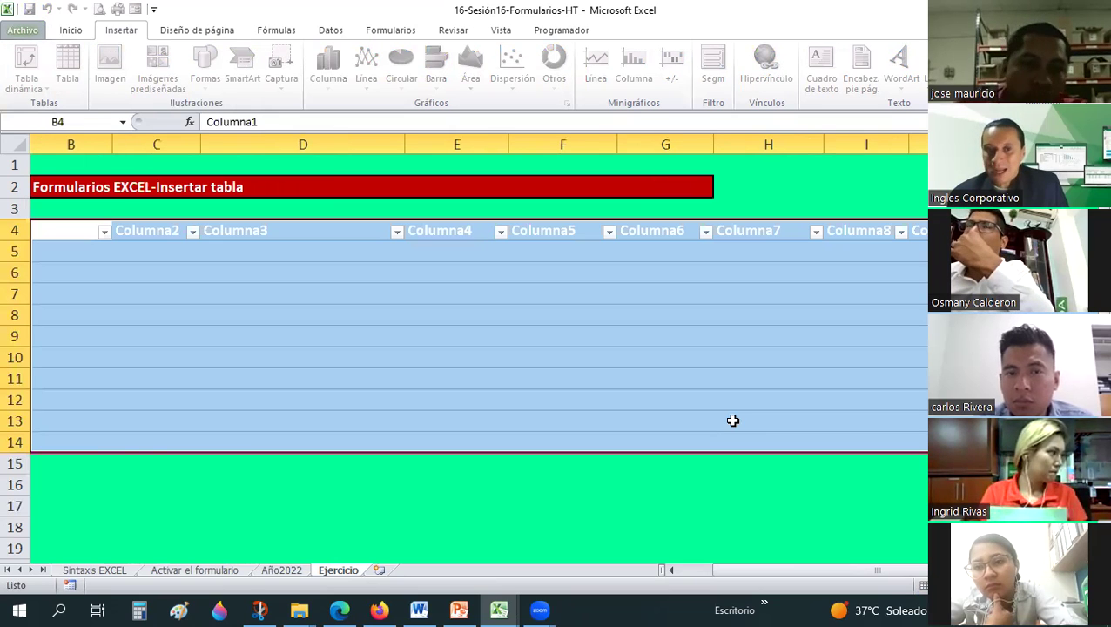
Step: Replace the table name Tabla1 with 'Ejercicio1' in the Table Name box
click(693, 572)
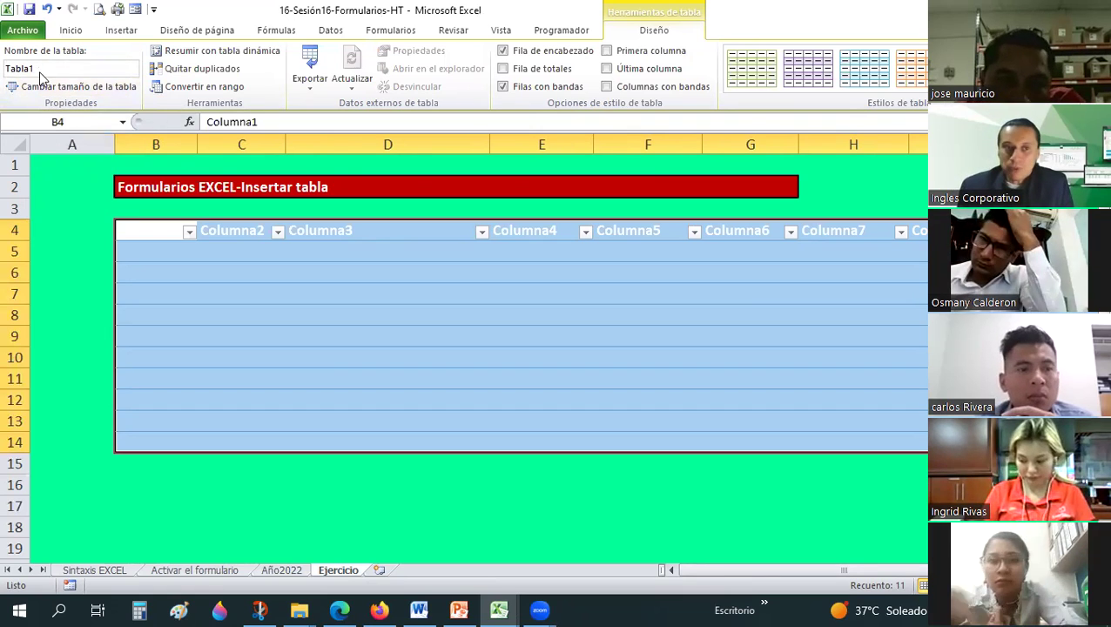
click(99, 70)
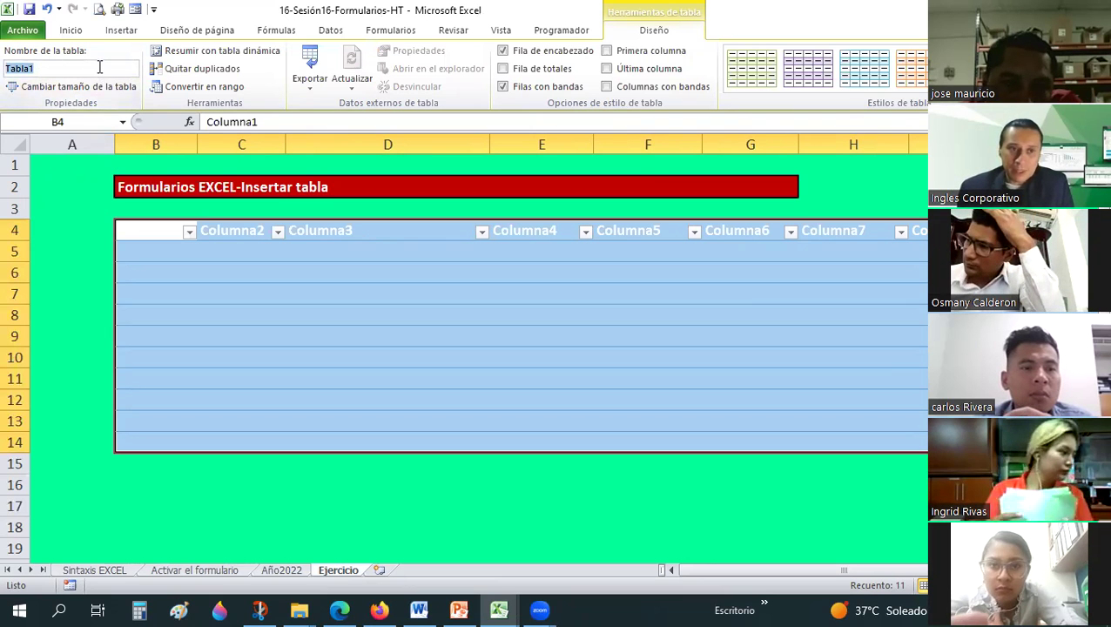
text(Ejercicio1)
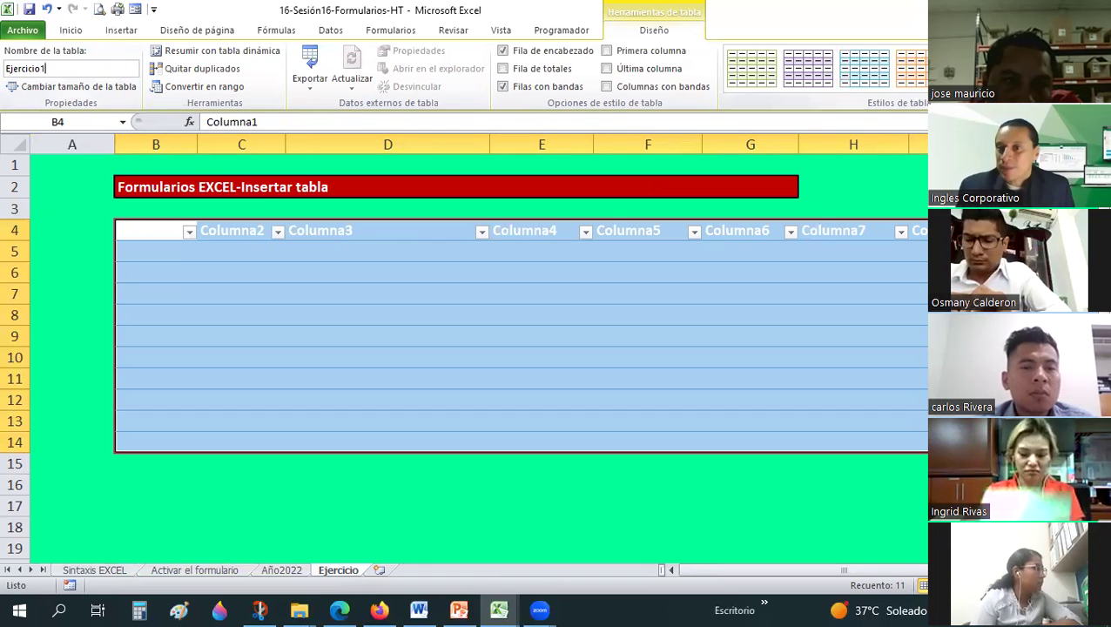
click(924, 87)
Step: Apply a dark red banded table style with black headers to Ejercicio1
scroll(872, 288, down, 1)
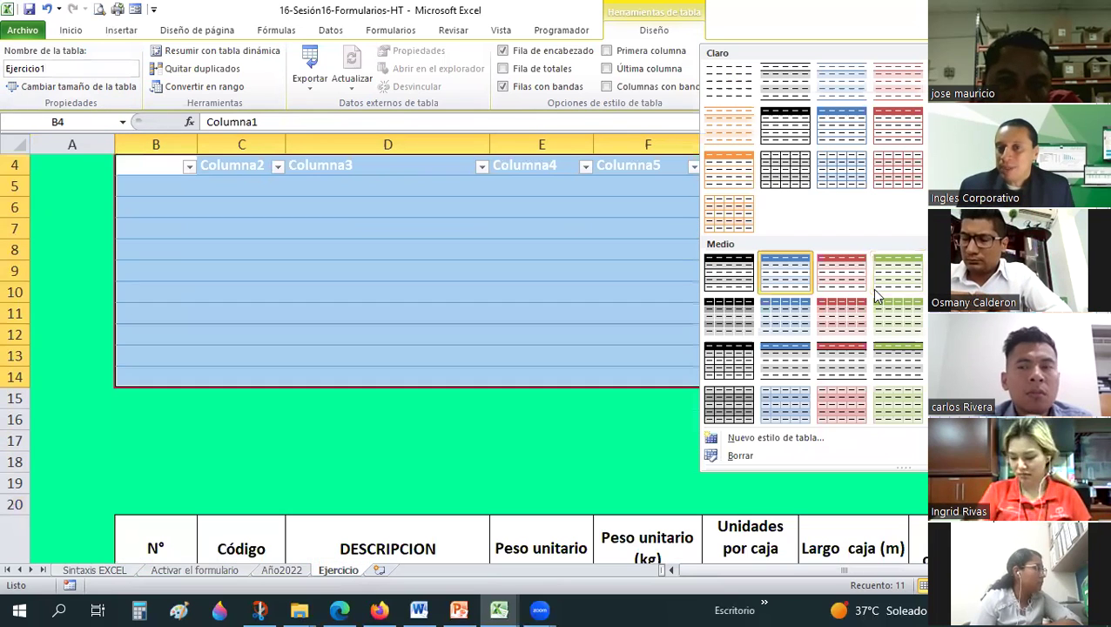
scroll(872, 289, up, 1)
scroll(837, 334, down, 1)
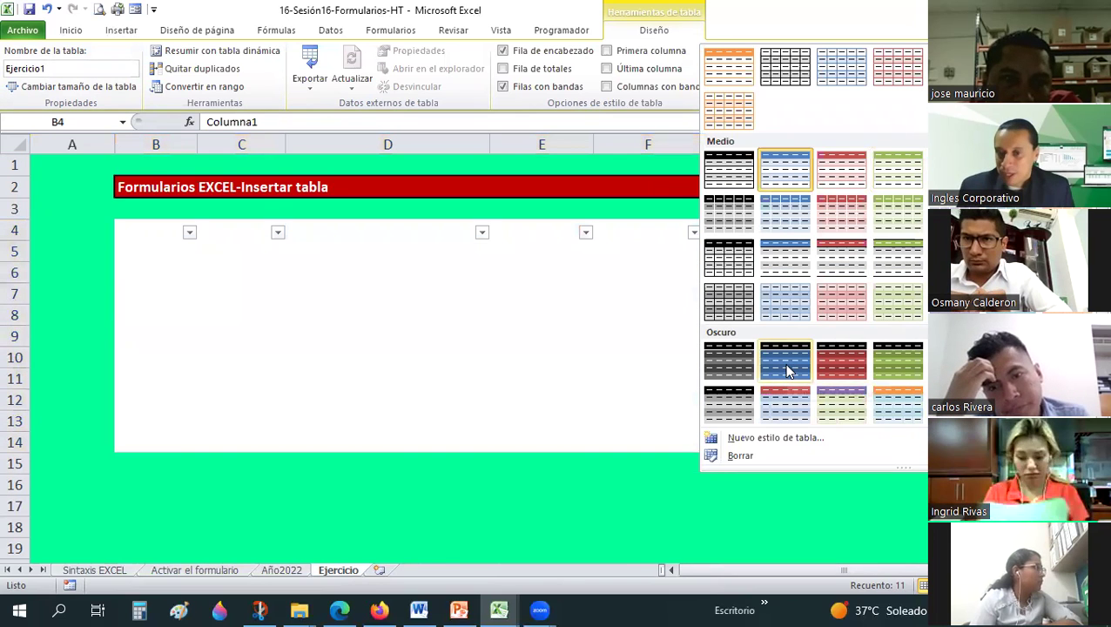
click(857, 359)
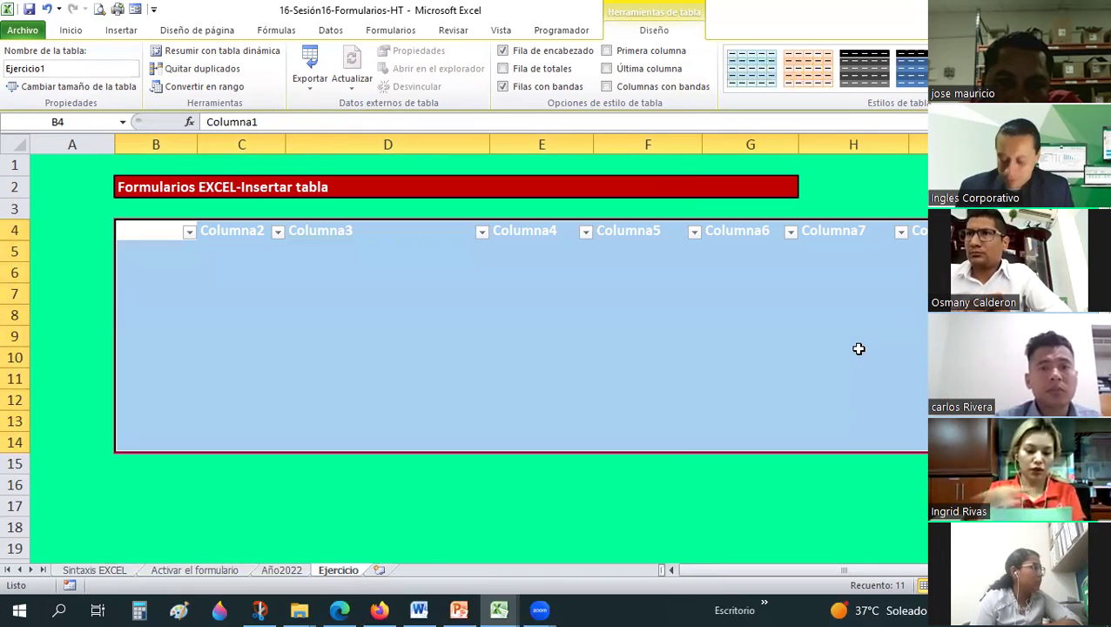
key(Return)
click(830, 504)
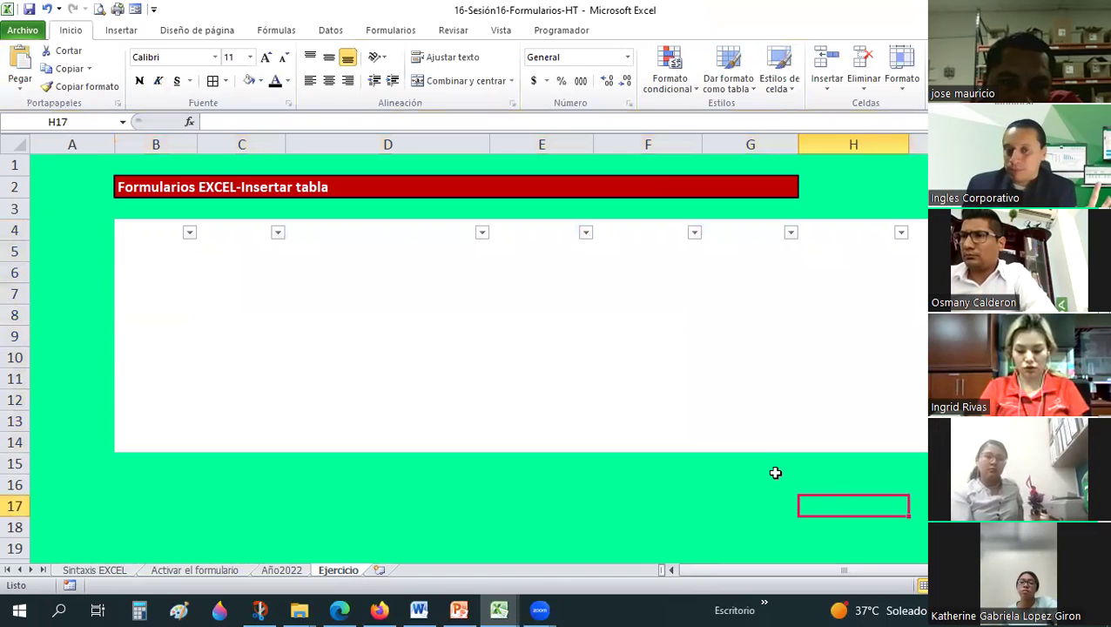
Step: Remove the light blue cell fill from the table range B4:L14
drag(128, 231, 129, 365)
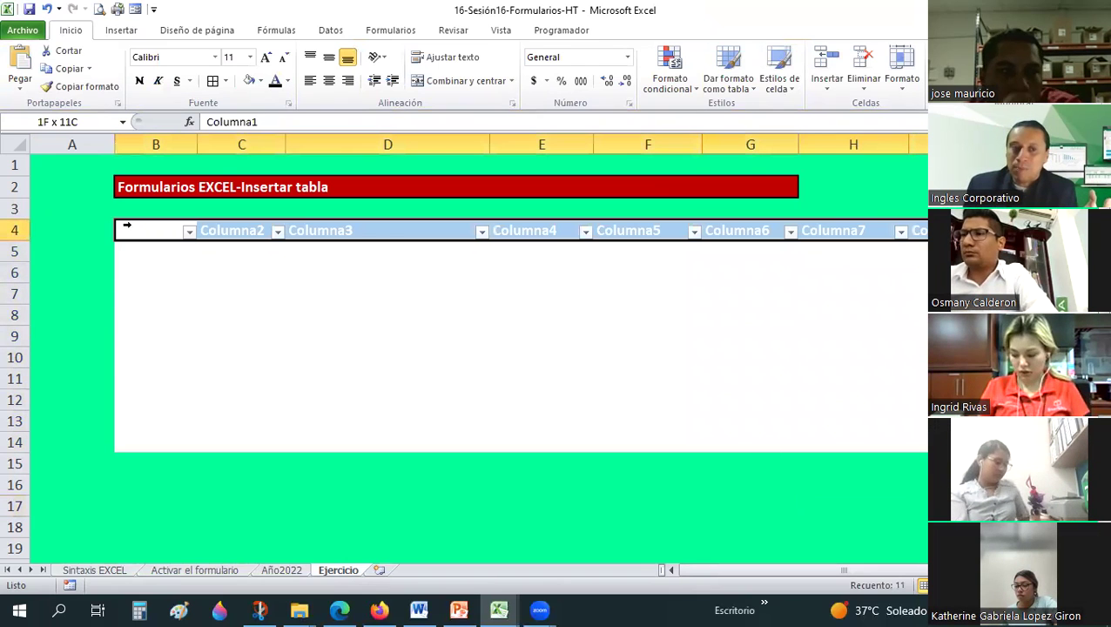
drag(127, 451, 127, 451)
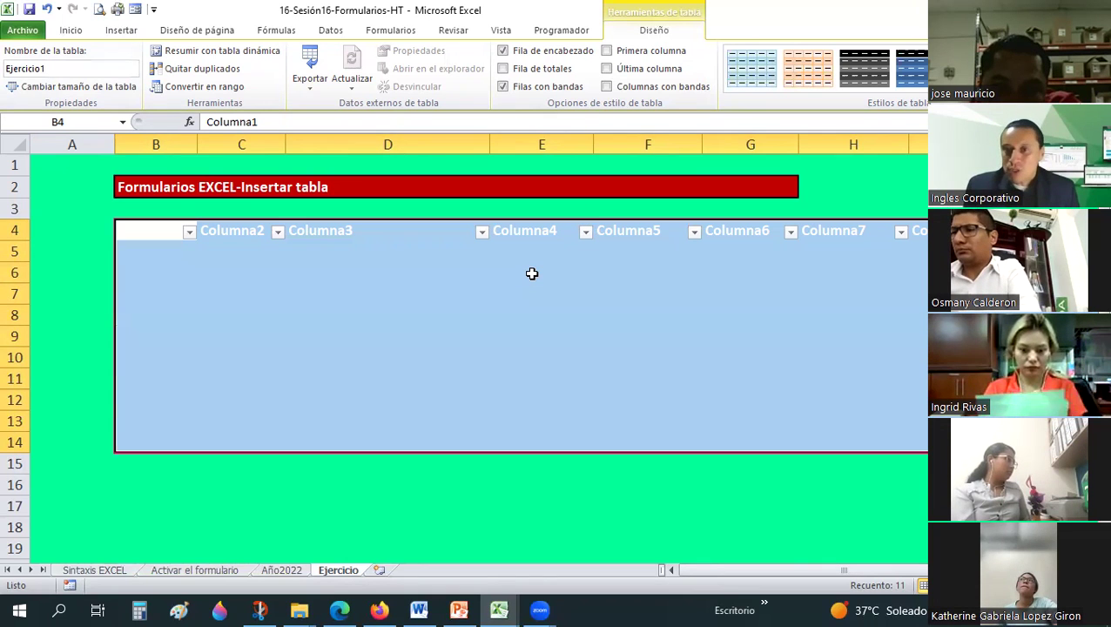
scroll(438, 285, down, 1)
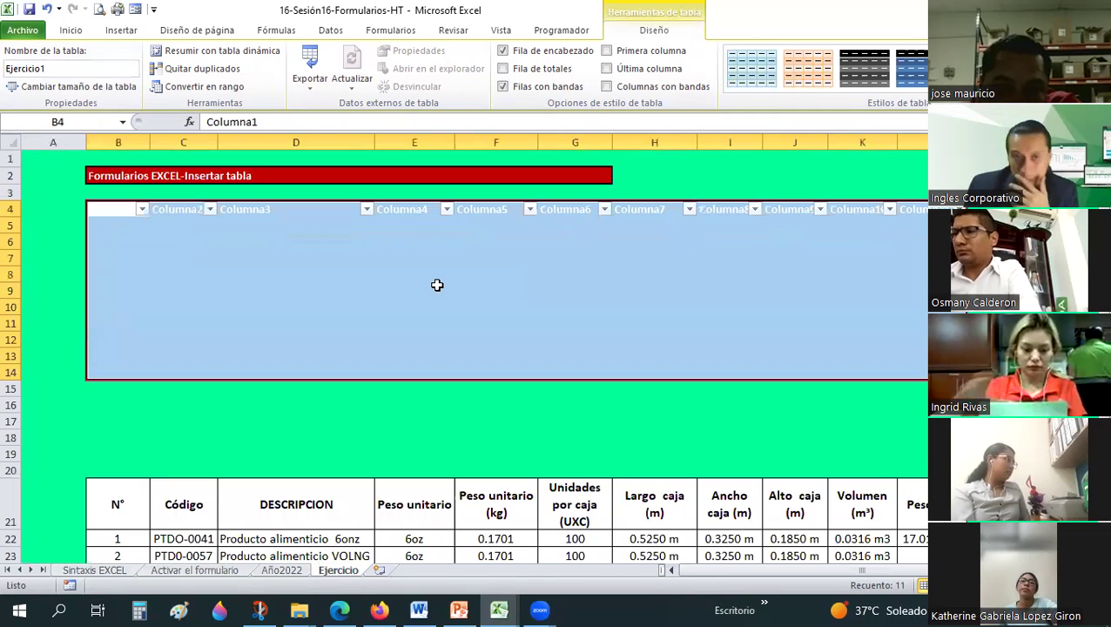
click(73, 32)
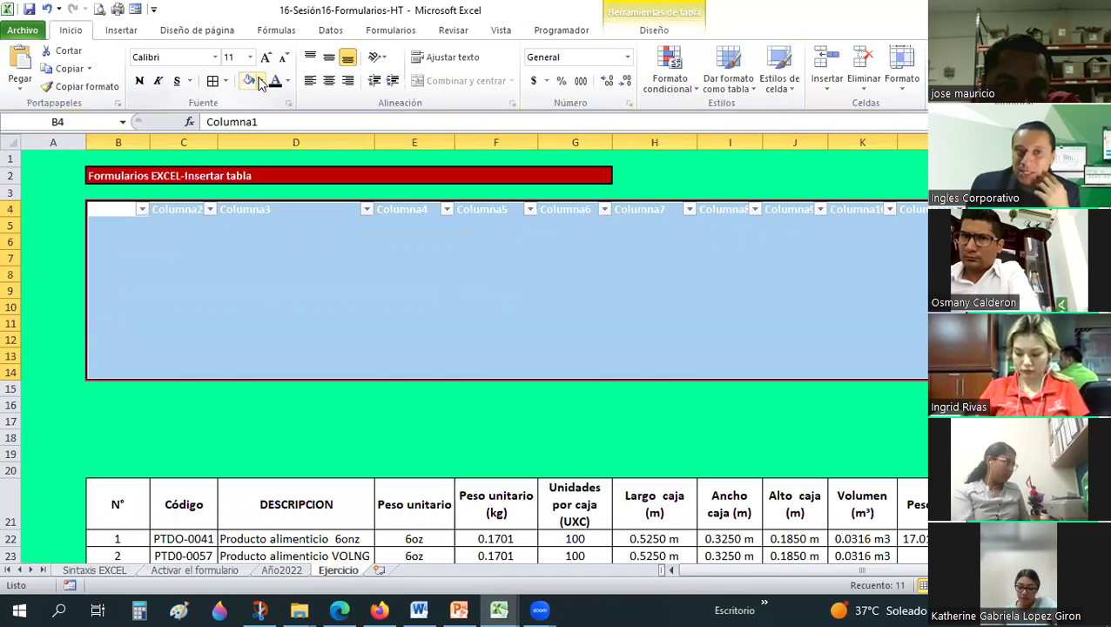
click(260, 81)
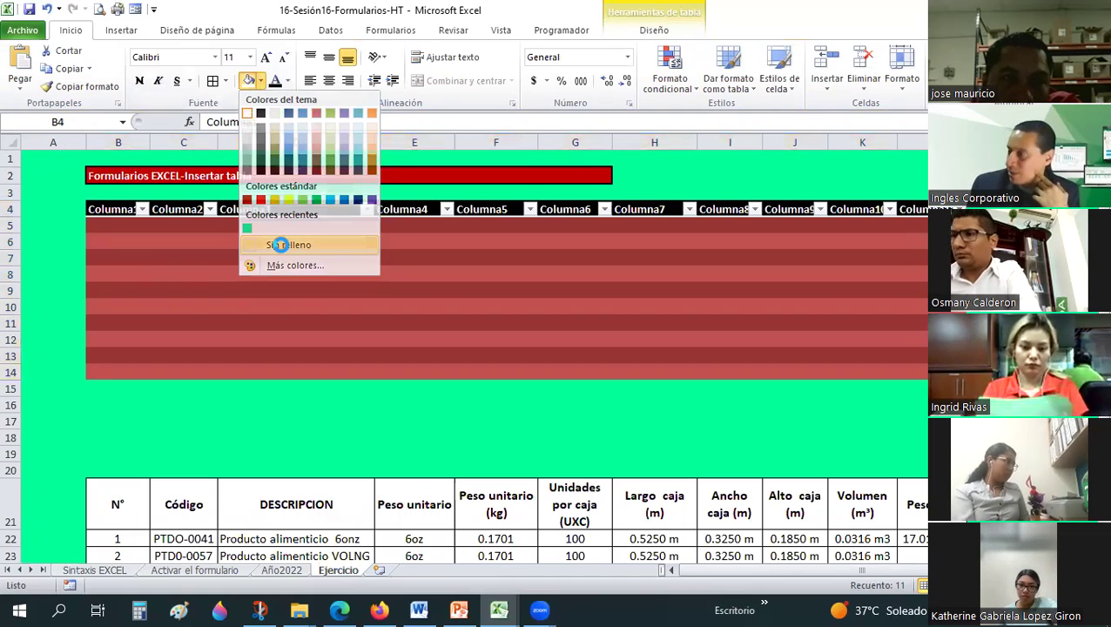
click(280, 246)
click(350, 321)
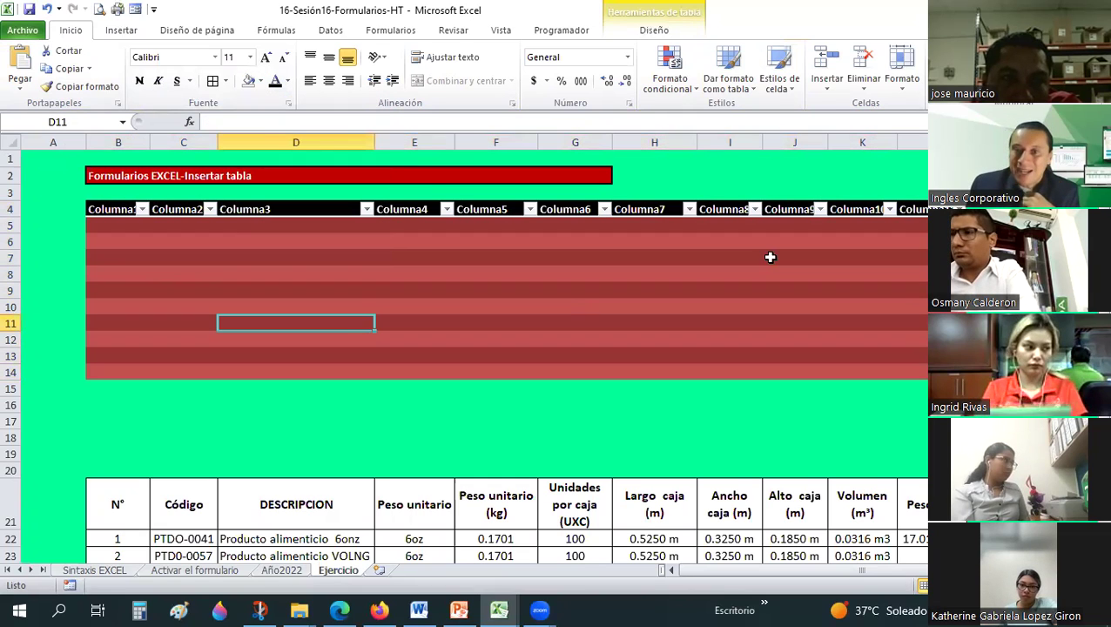
click(347, 298)
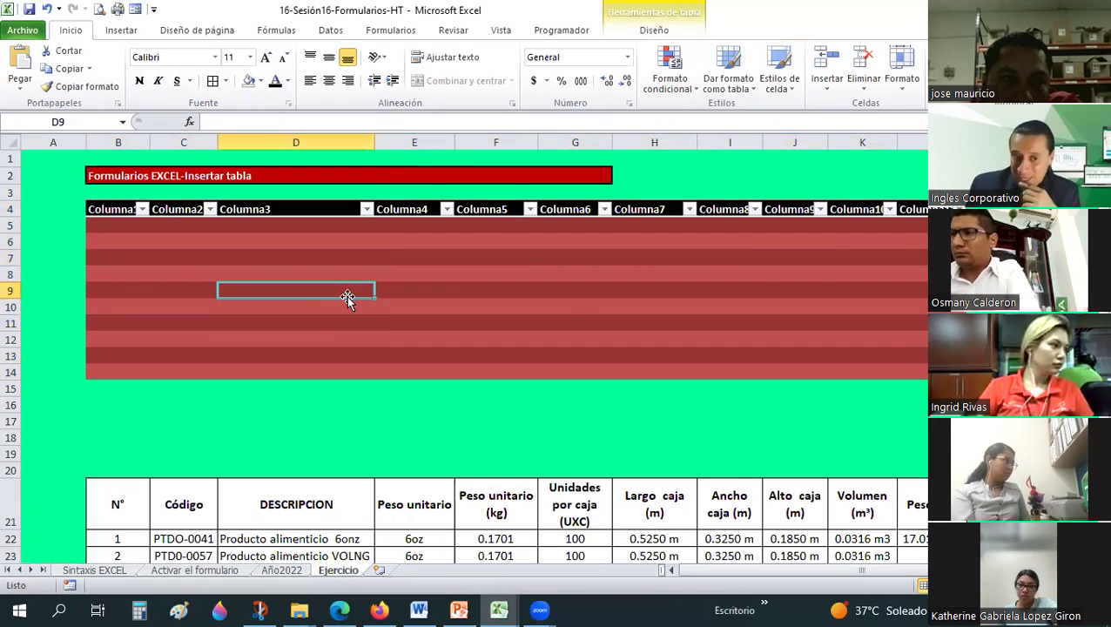
scroll(111, 296, down, 4)
Step: Review the Ejercicio1 header row, Columna1 through Columna7, and its design settings
drag(118, 307, 924, 495)
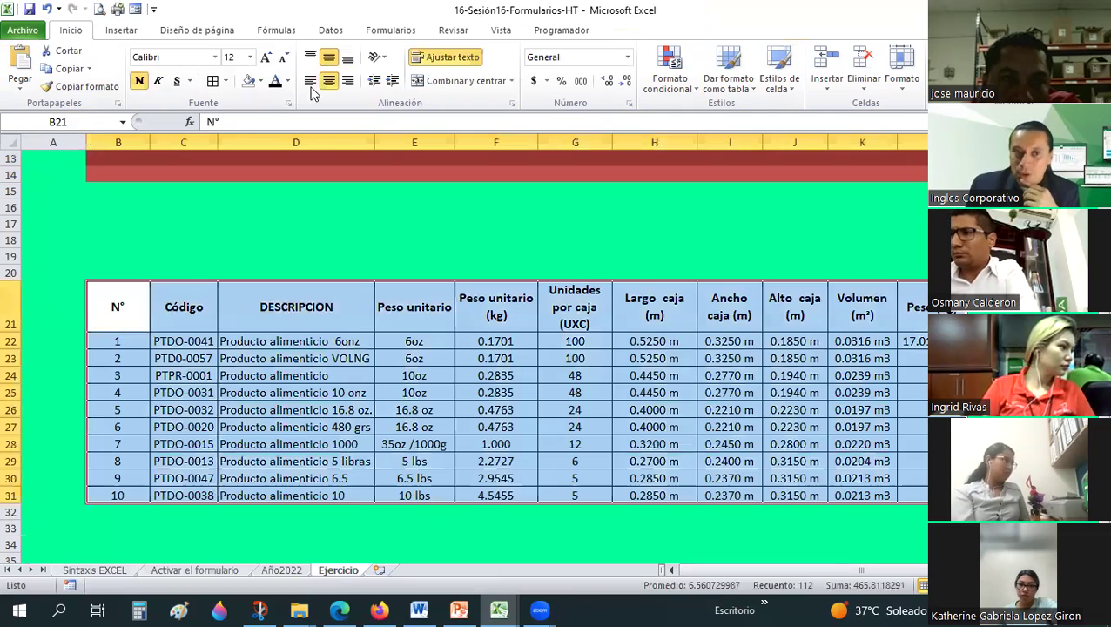
click(279, 202)
scroll(102, 208, up, 4)
click(102, 208)
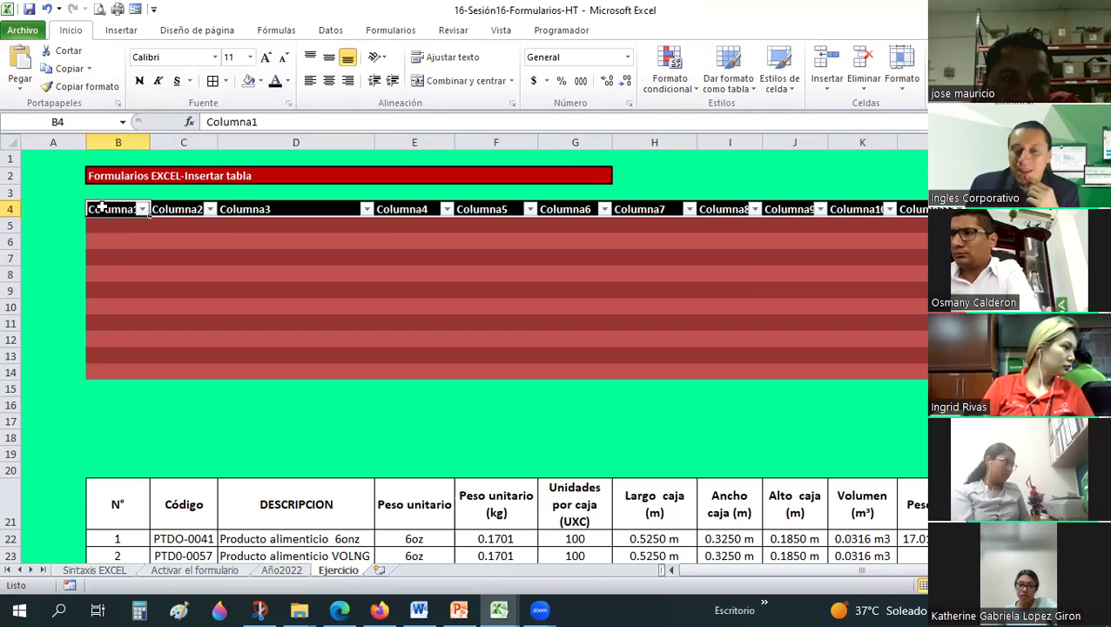
drag(923, 365, 925, 359)
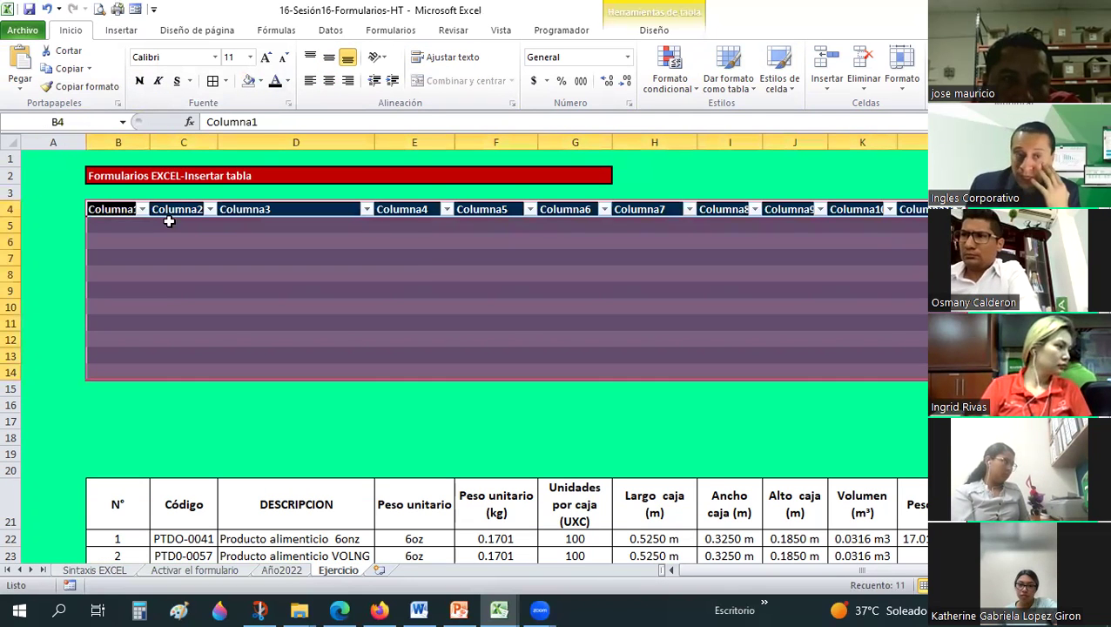
click(107, 209)
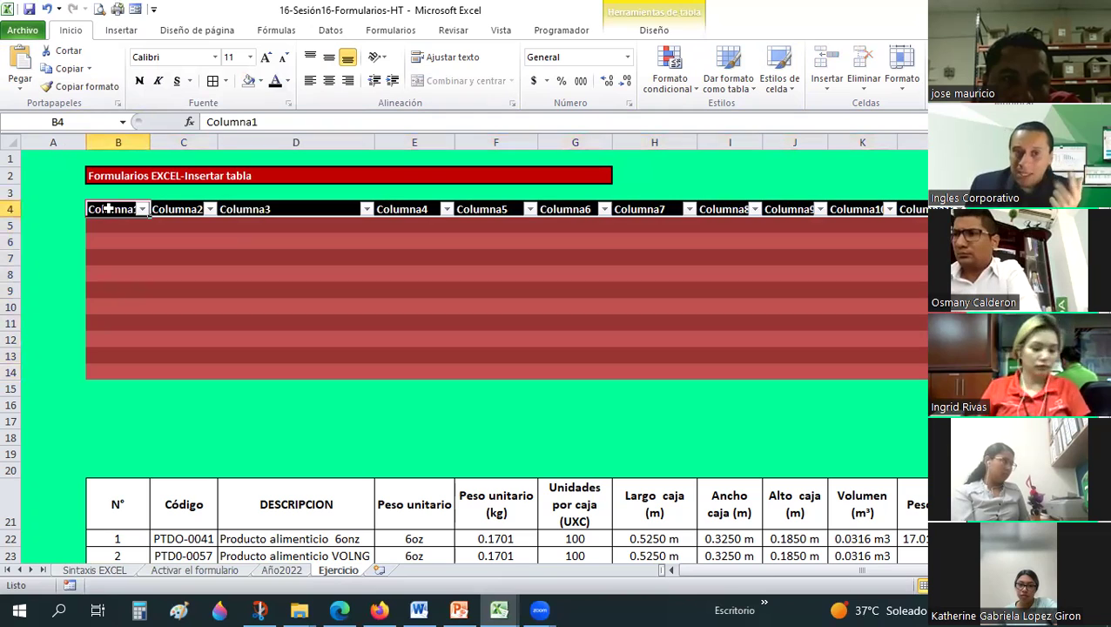
click(186, 209)
key(Right)
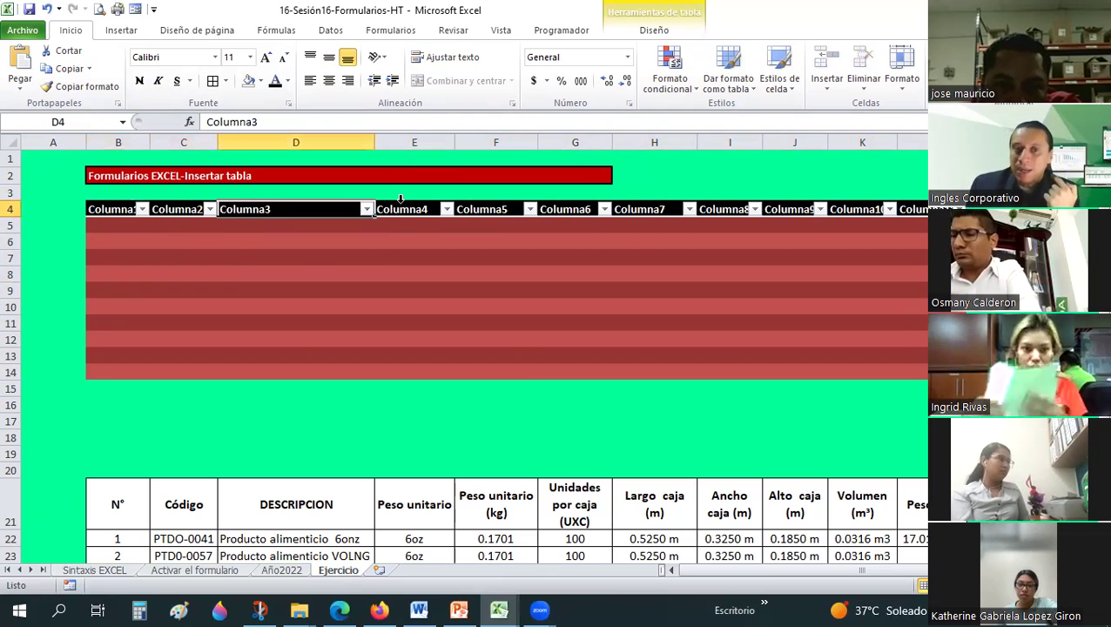
key(Right)
click(639, 213)
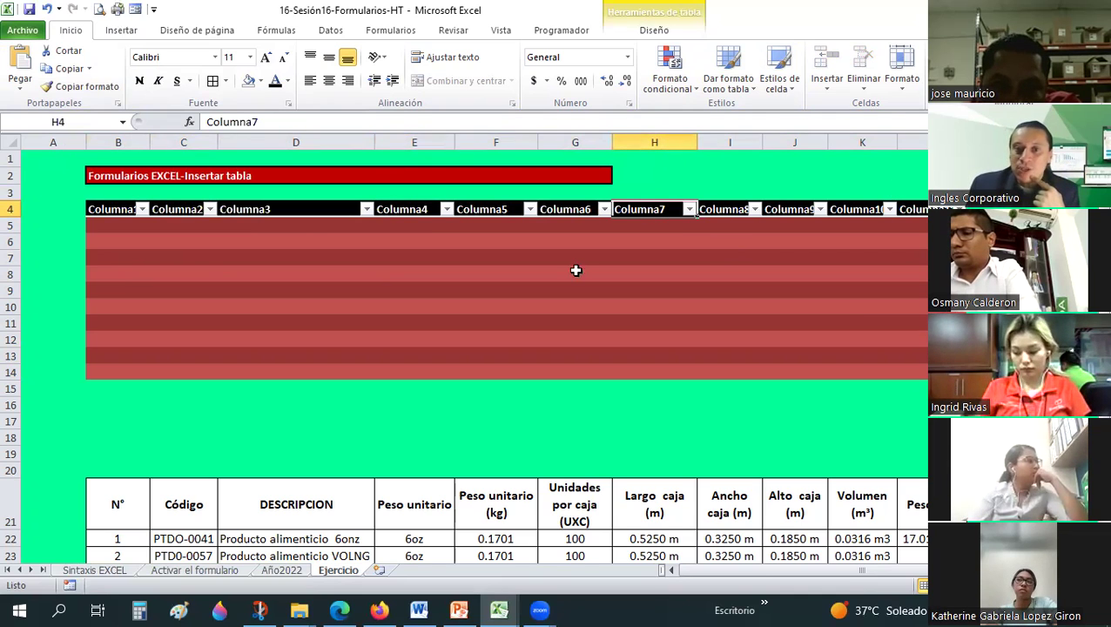
click(655, 29)
click(575, 275)
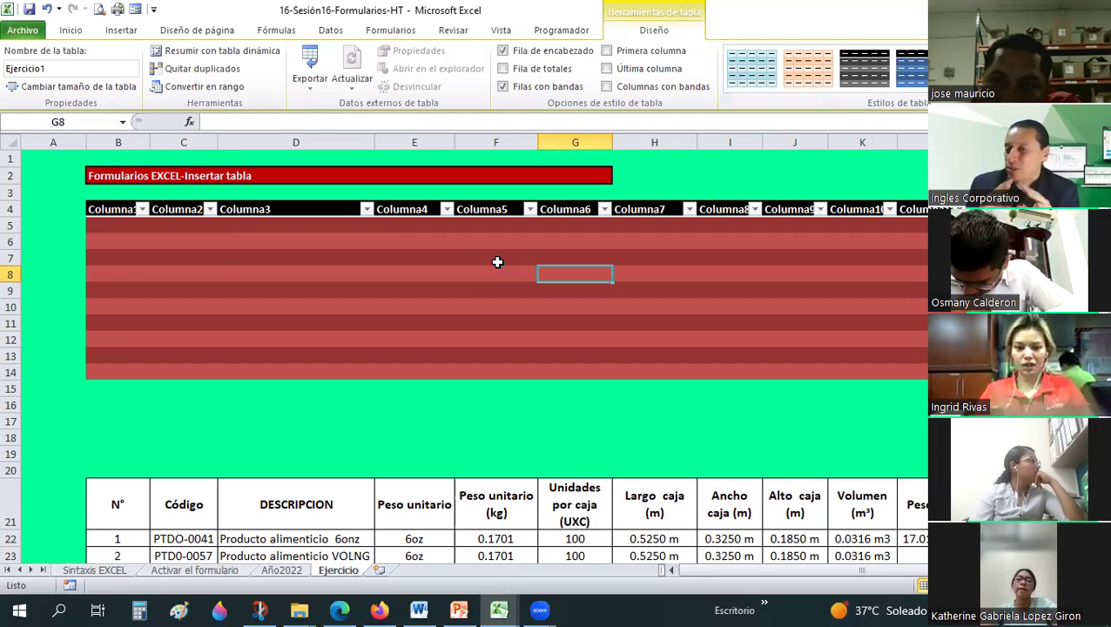
Step: Add rows after L14 so the Ejercicio1 table extends to B4:L16
click(913, 372)
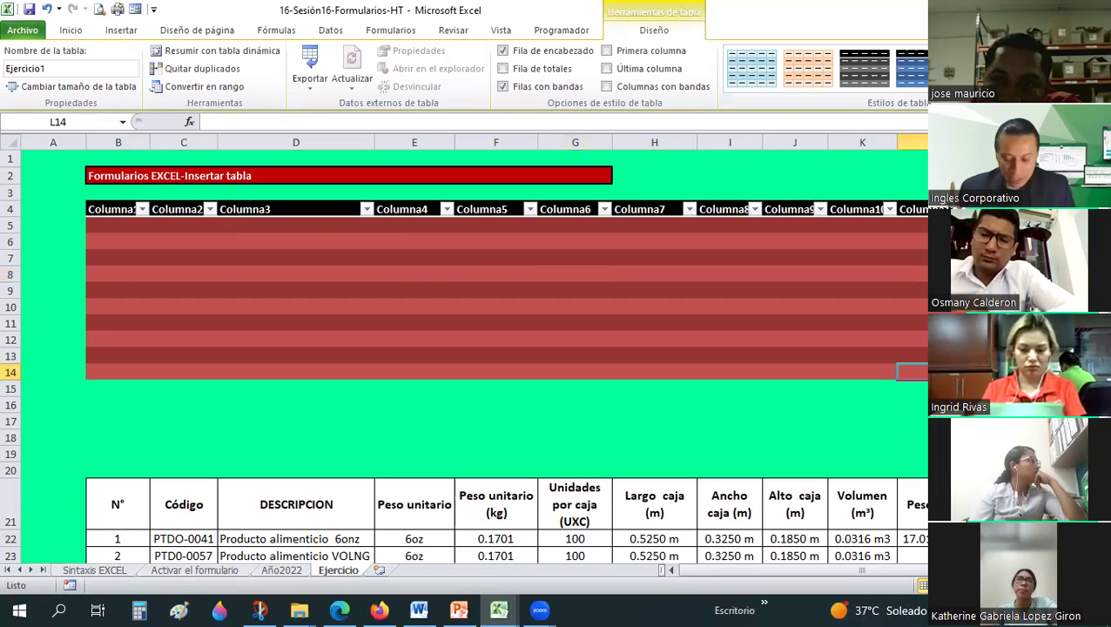
key(Tab)
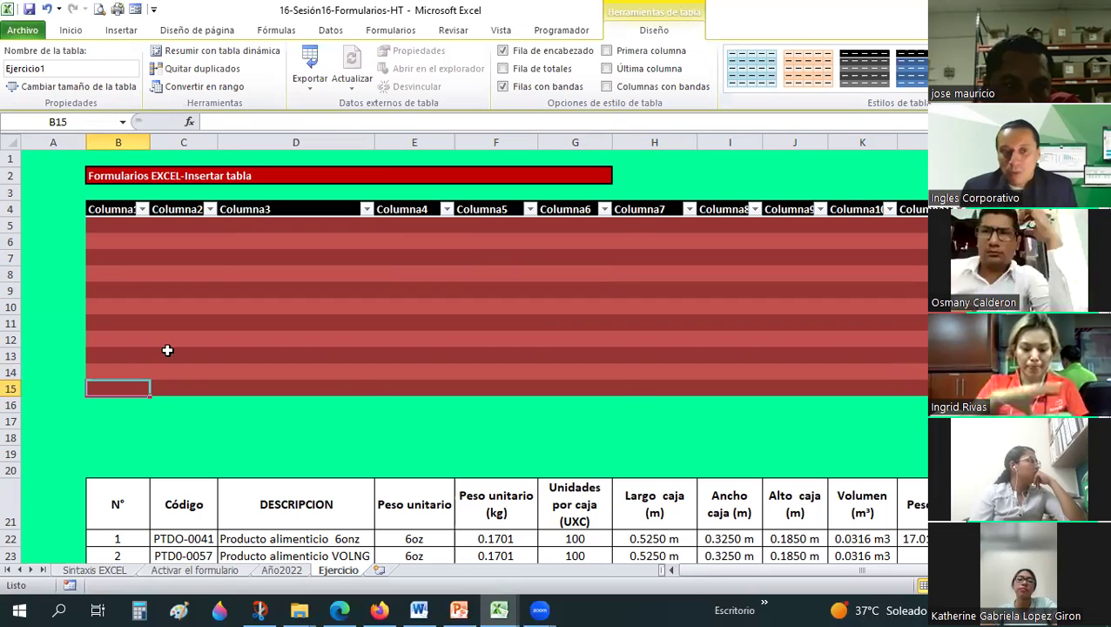
drag(131, 372, 880, 357)
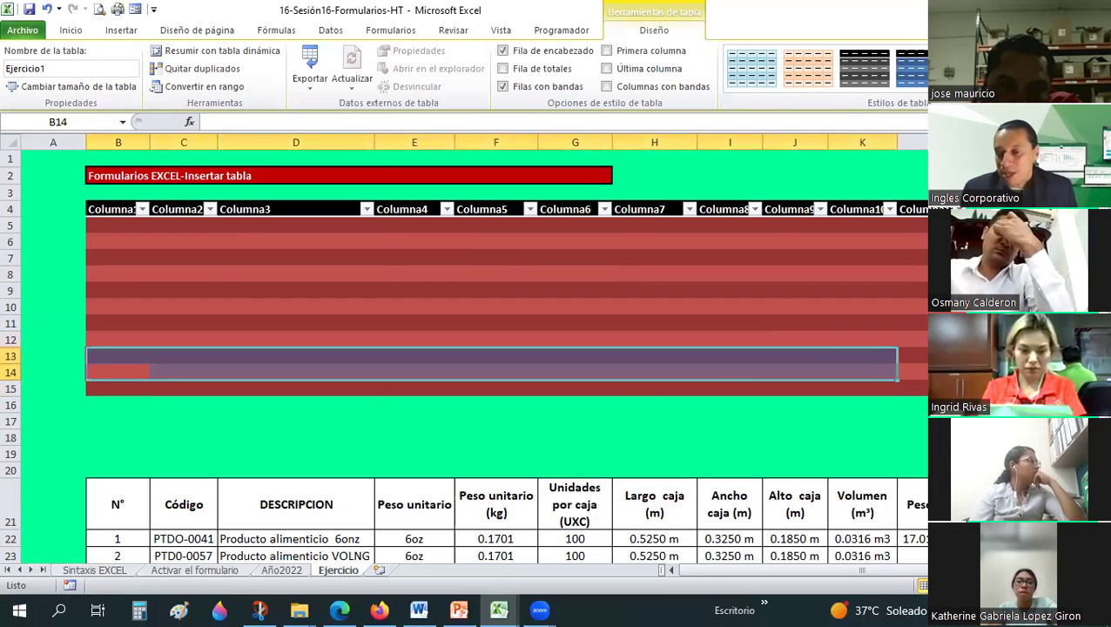
drag(117, 403, 919, 403)
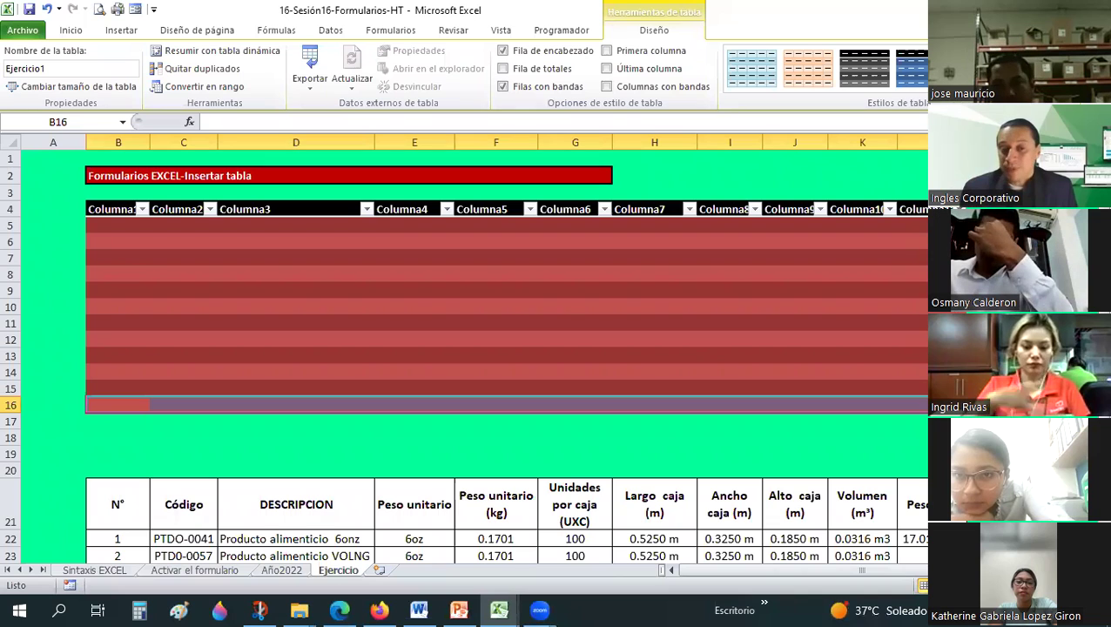
click(912, 225)
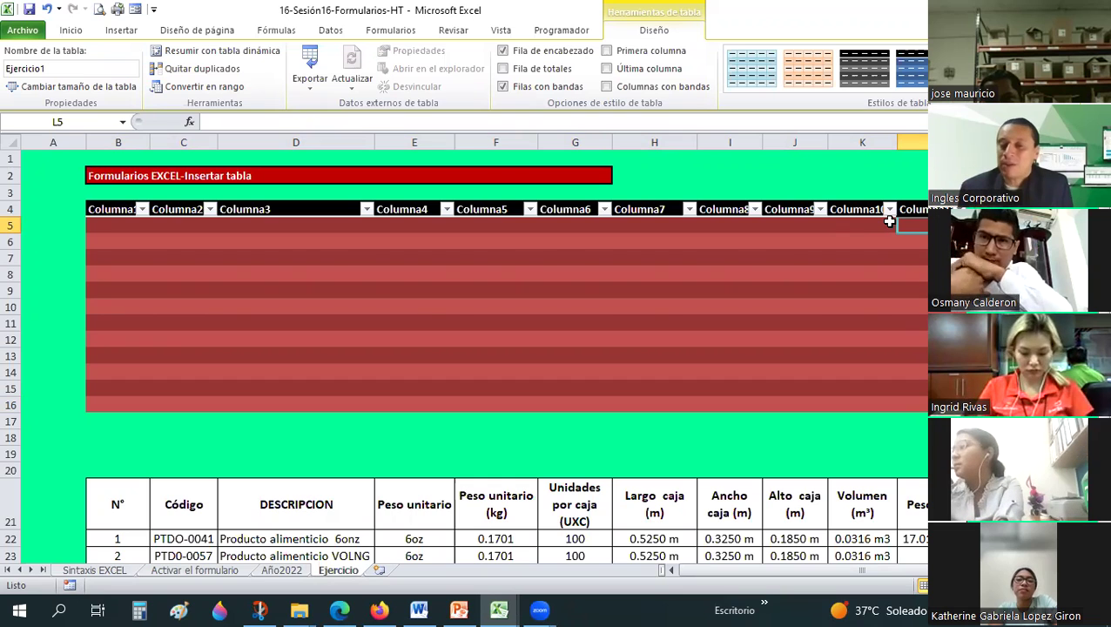
click(495, 356)
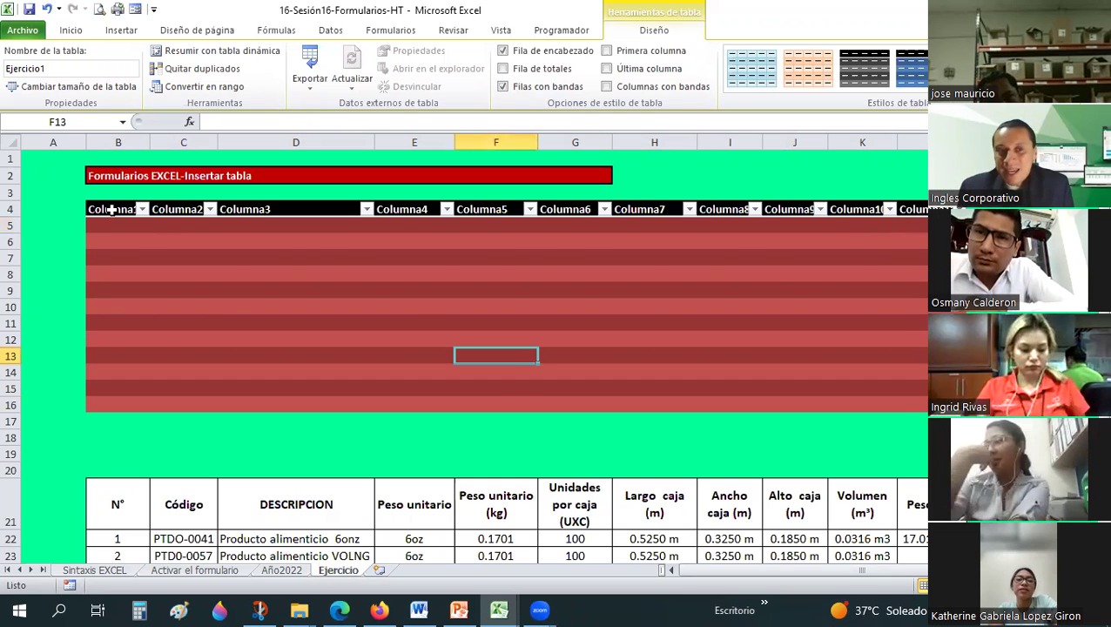
drag(449, 243, 118, 211)
drag(881, 376, 915, 406)
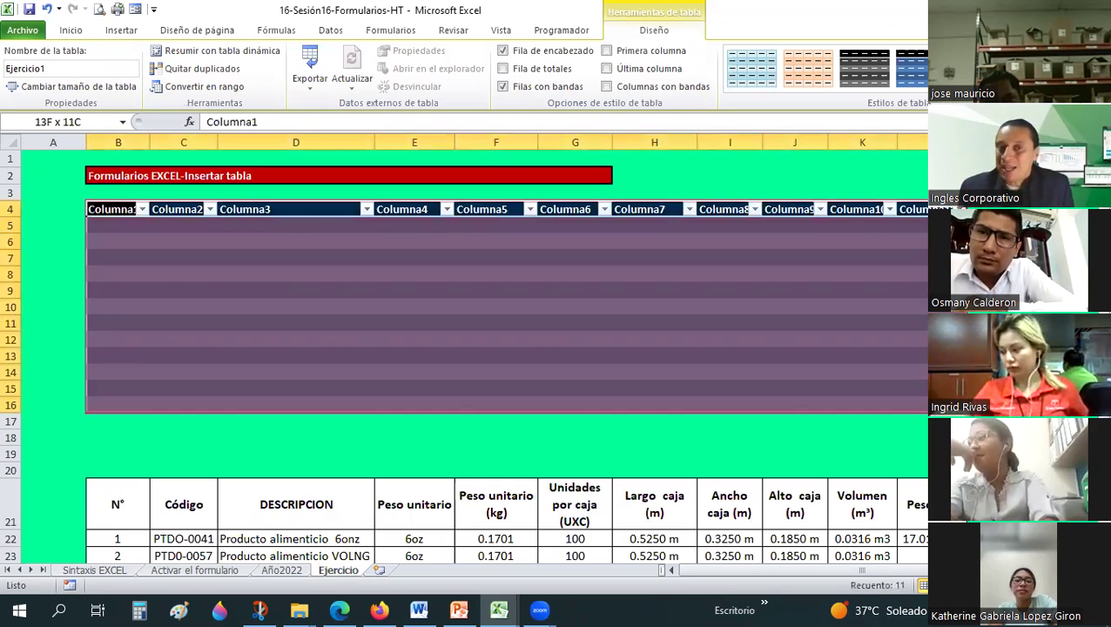
Step: Set the fill of the product data B21:L31 to Sin relleno
click(795, 436)
scroll(794, 349, down, 2)
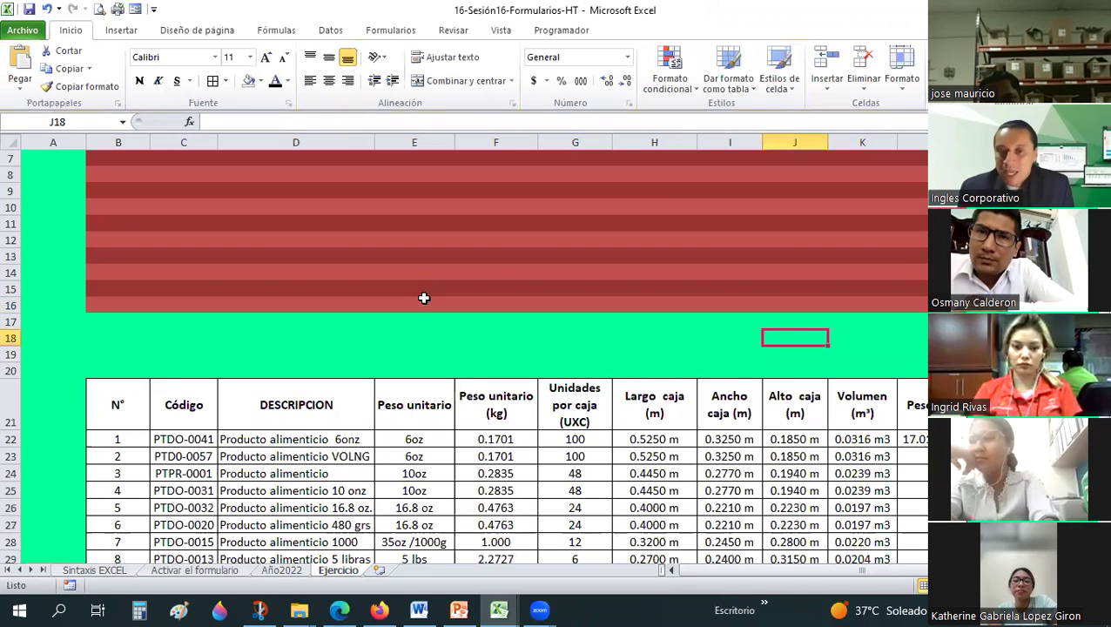
scroll(117, 221, down, 4)
drag(116, 220, 923, 400)
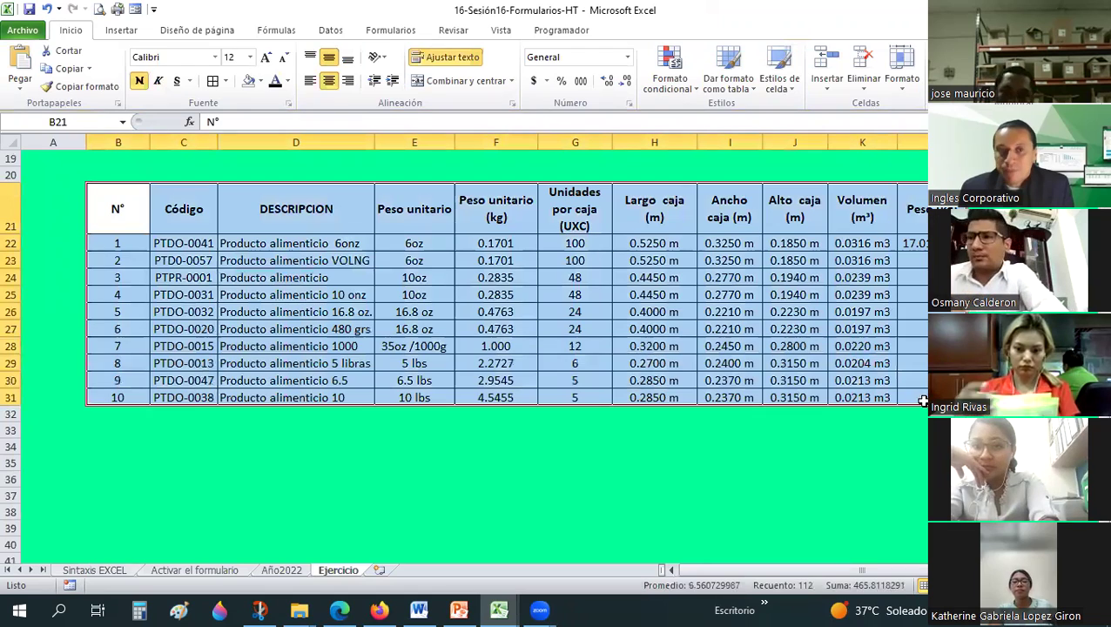
key(alt+h)
key(h)
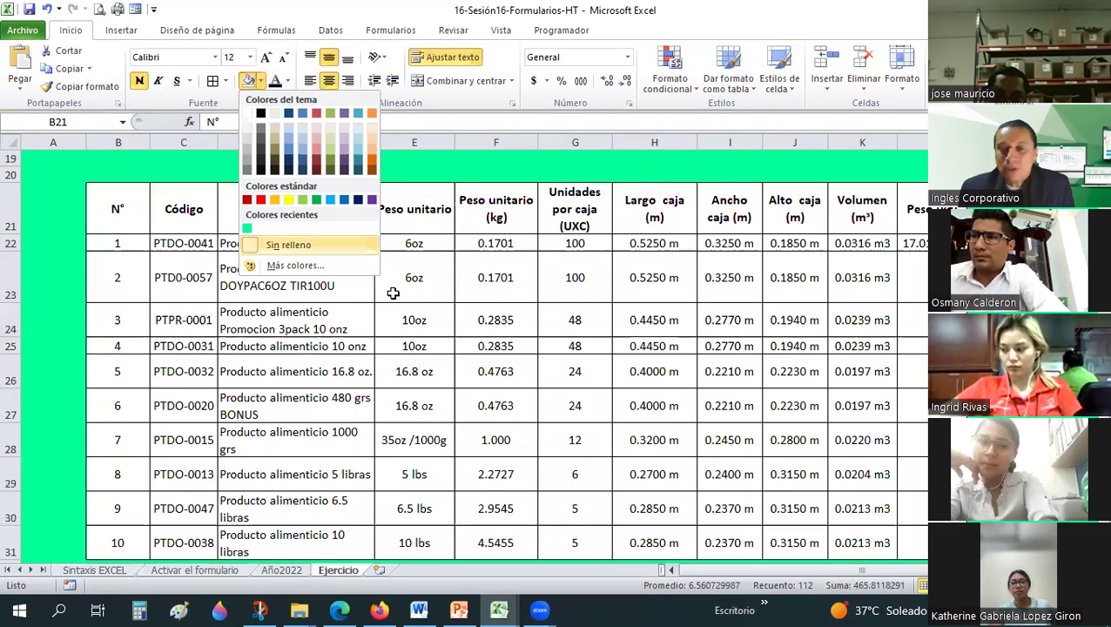
click(286, 245)
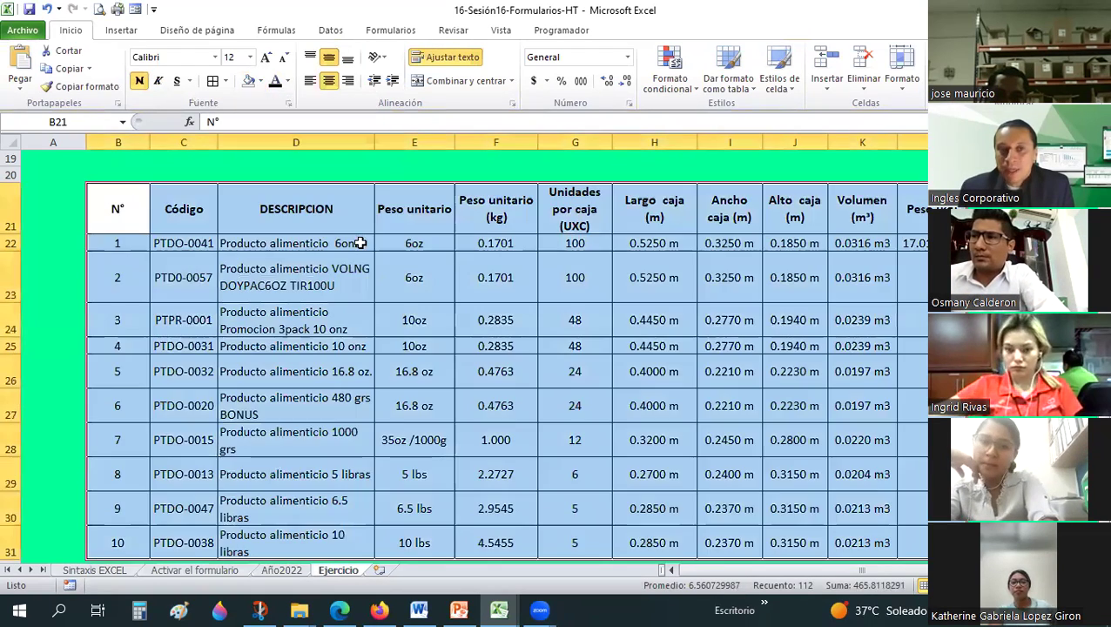
click(127, 33)
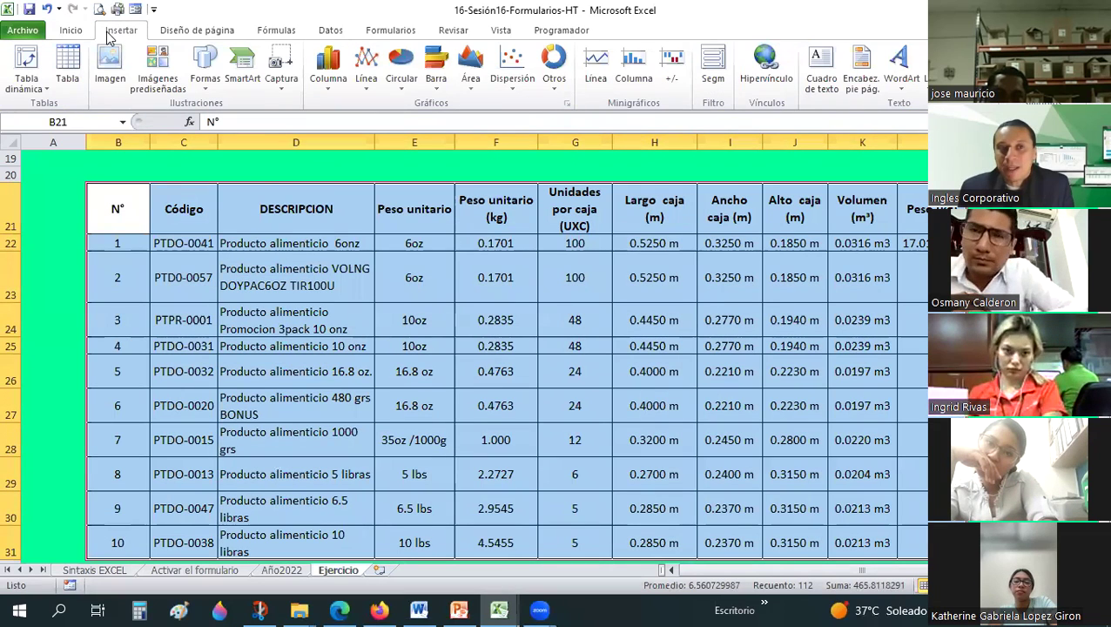
Step: Convert the product data $B$21:$L$31 into a table with headers
click(70, 65)
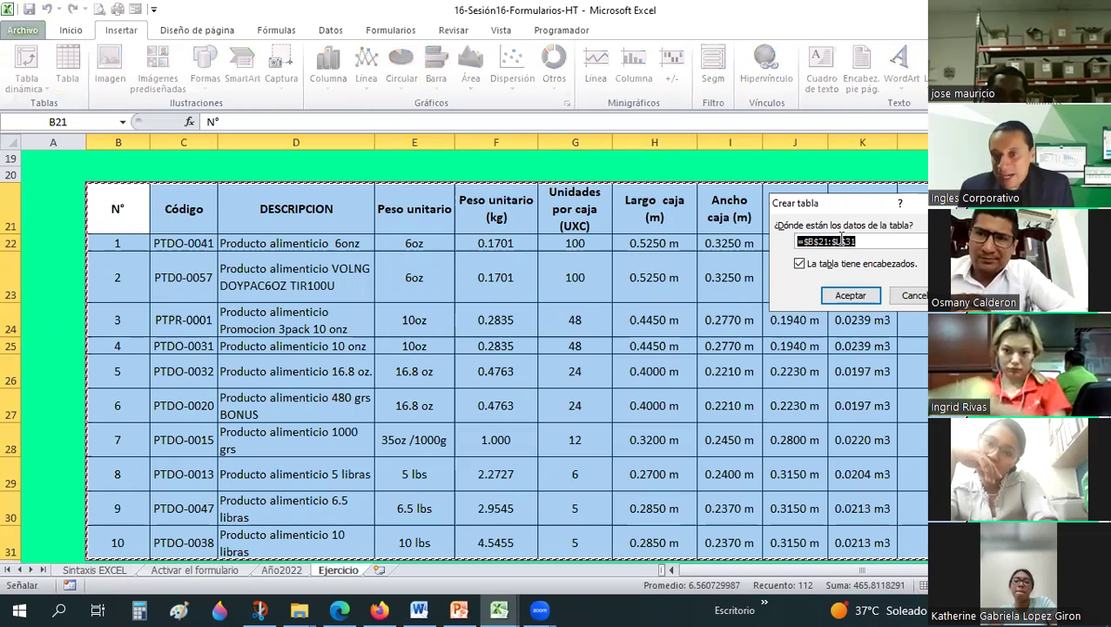
scroll(811, 402, down, 2)
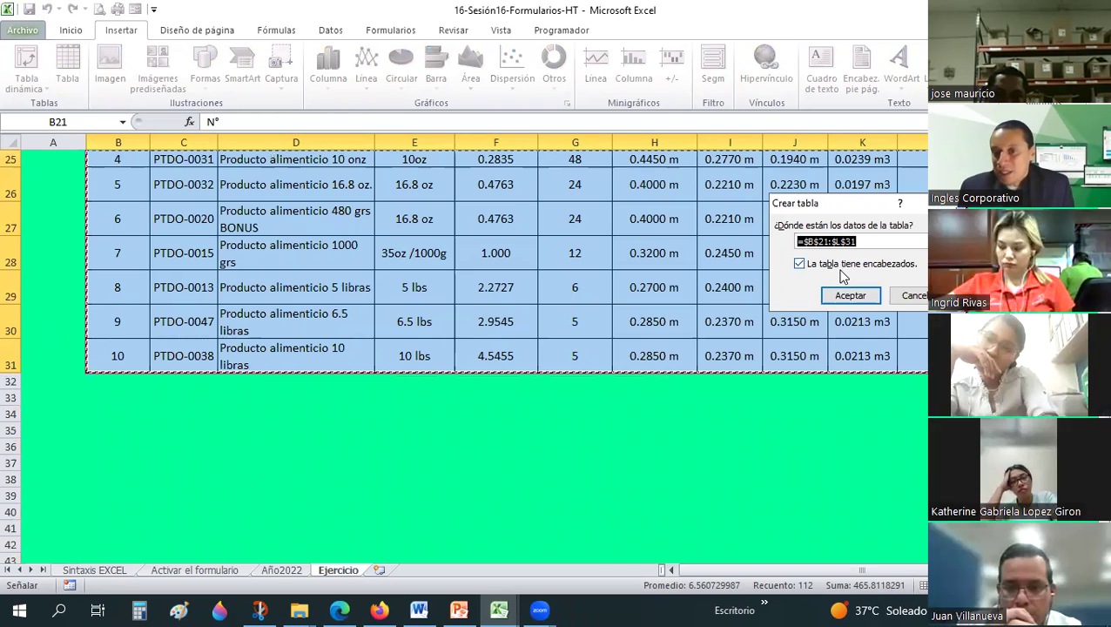
scroll(491, 315, up, 2)
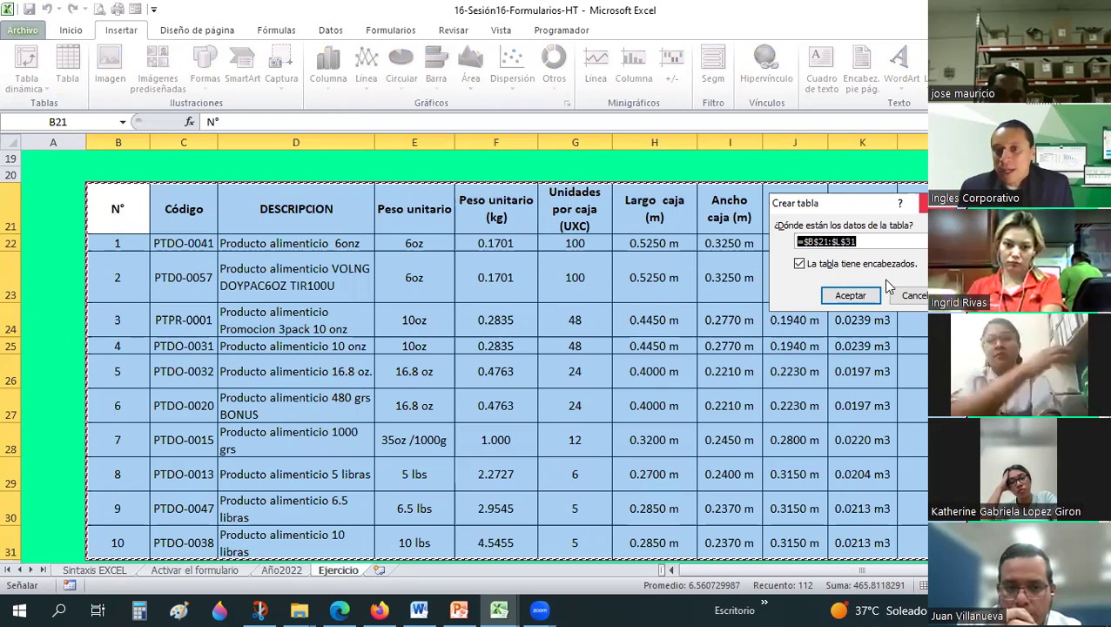
click(838, 297)
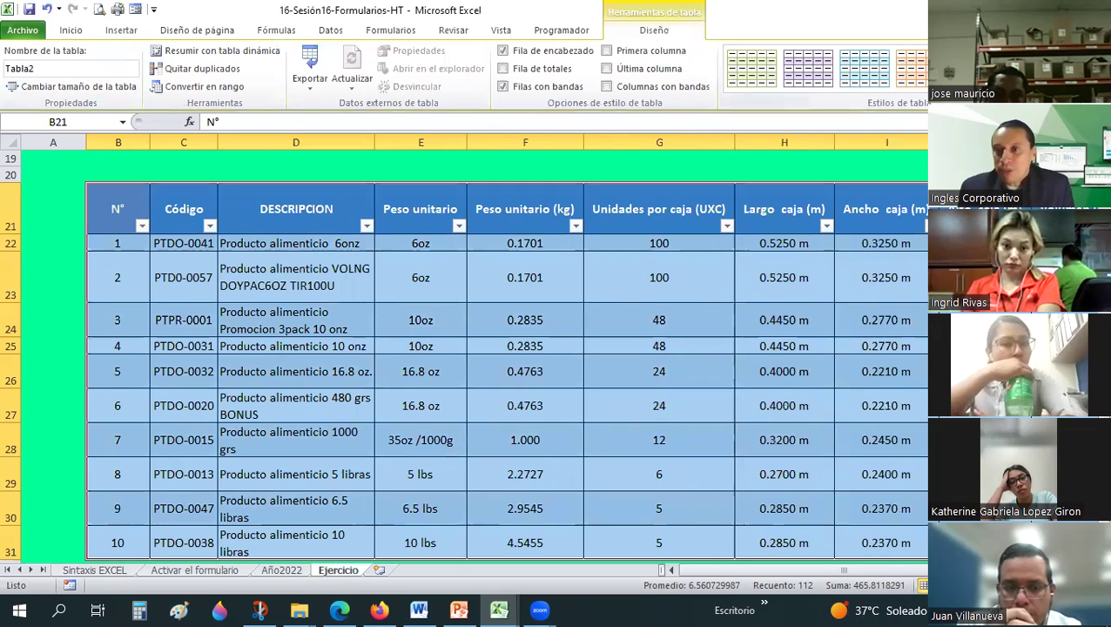
Step: Apply a dark purple banded style with black header row to Tabla2
click(926, 96)
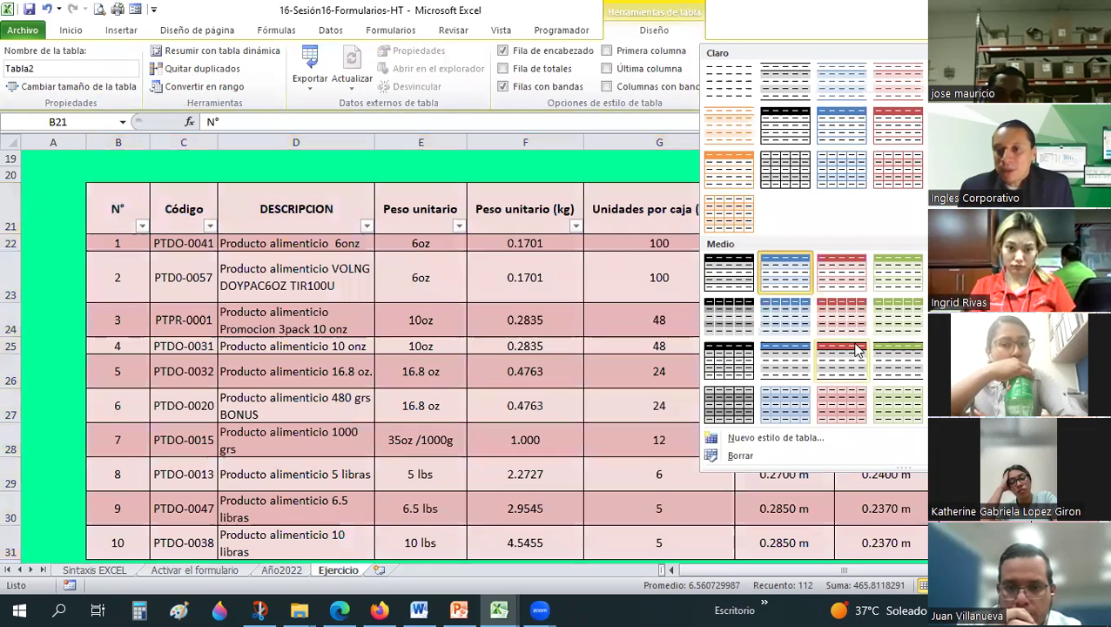
scroll(842, 366, down, 2)
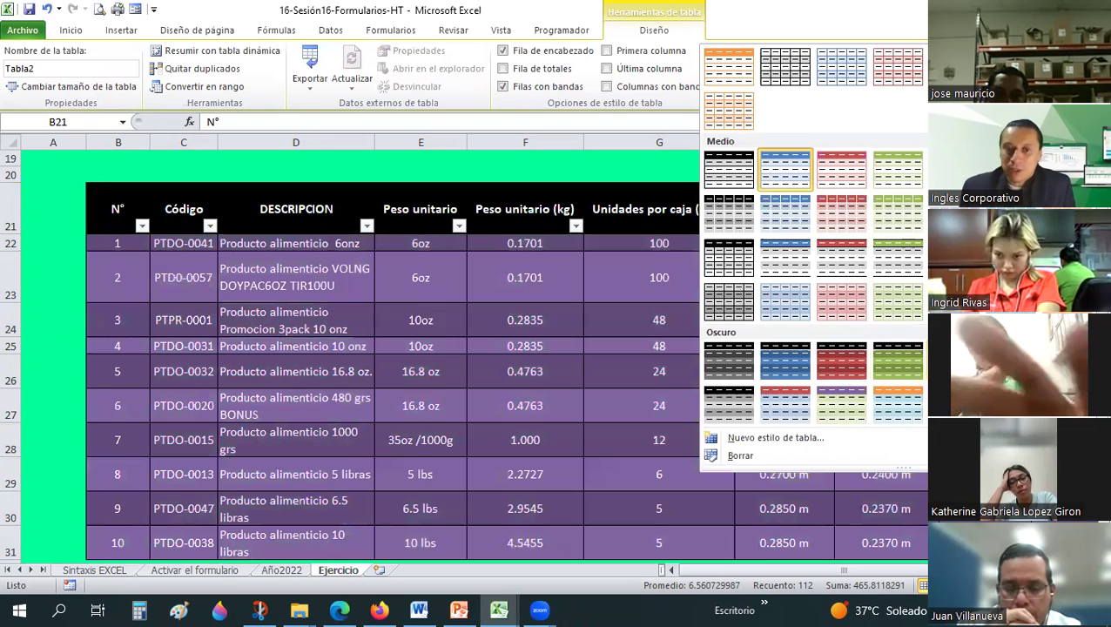
click(852, 345)
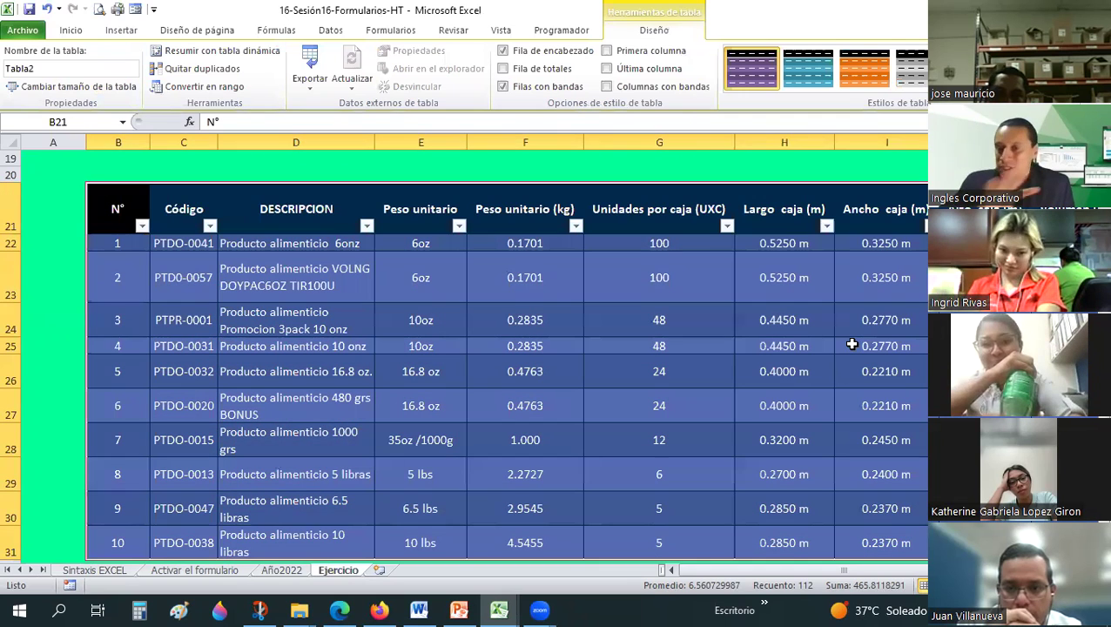
click(852, 344)
click(576, 298)
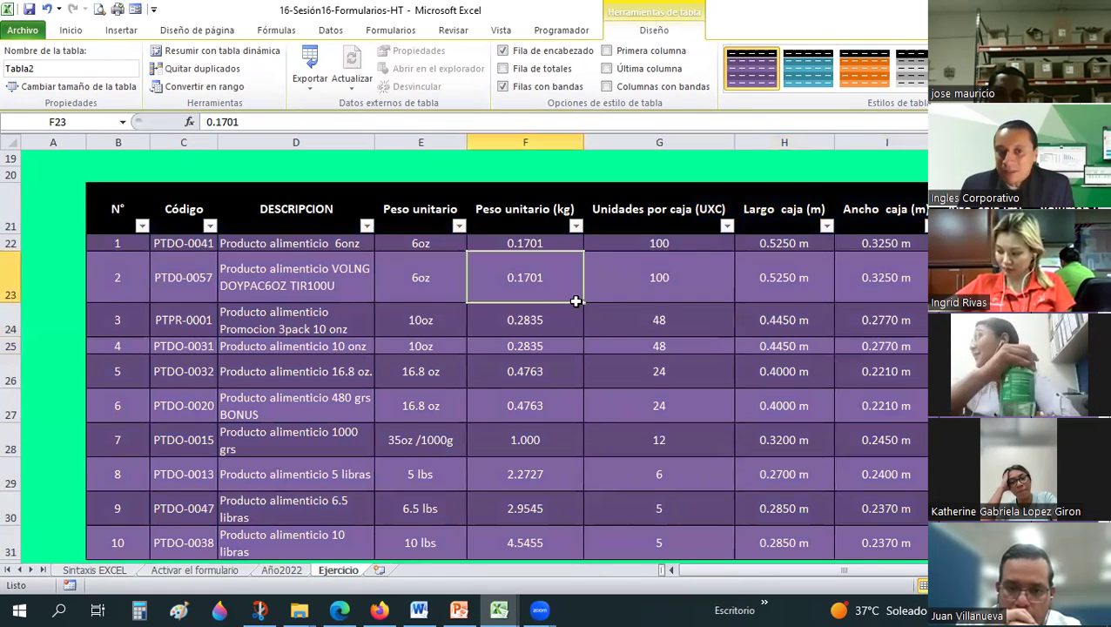
scroll(576, 302, up, 6)
Step: Change the product table's name from Tabla2 to 'Ejercicio2'
scroll(605, 271, down, 1)
click(628, 250)
scroll(633, 364, down, 2)
scroll(639, 290, down, 1)
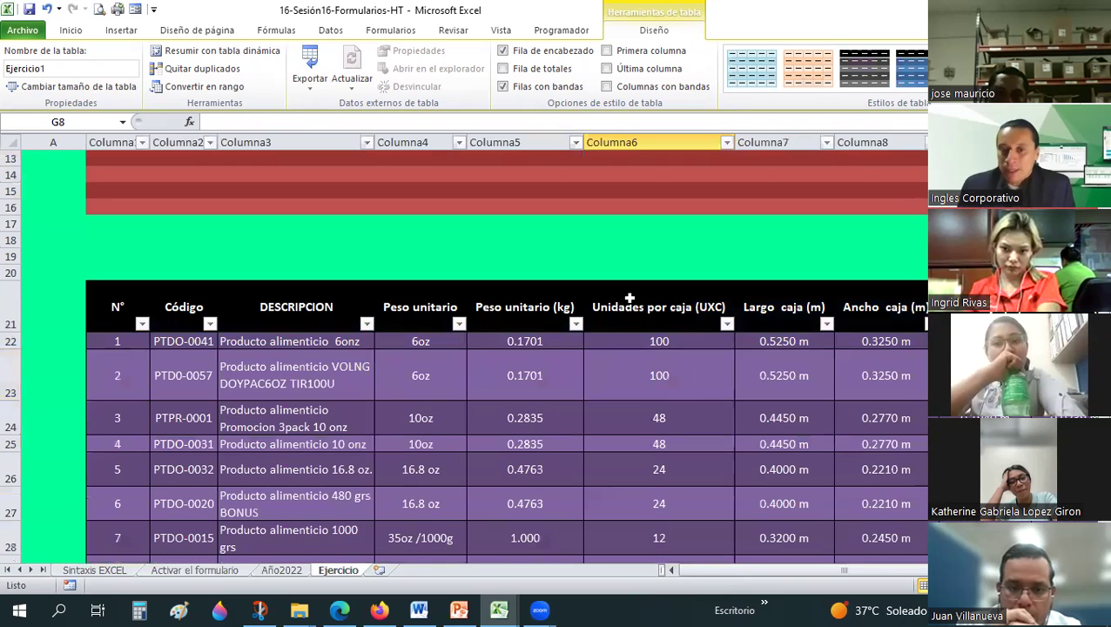
scroll(630, 297, down, 3)
drag(779, 569, 810, 570)
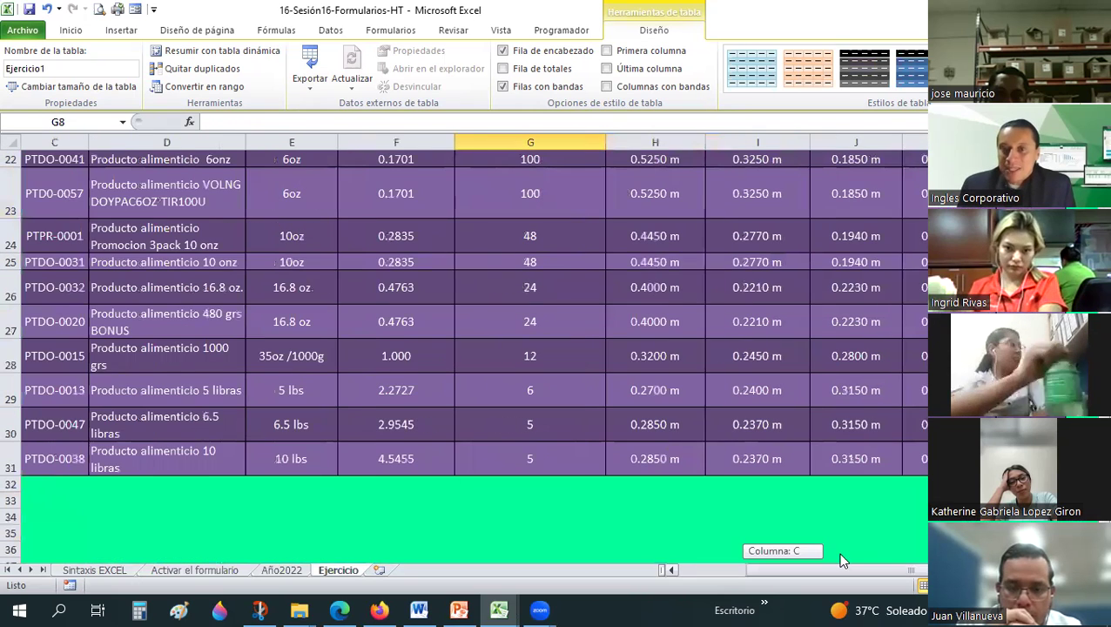
scroll(439, 427, left, 2)
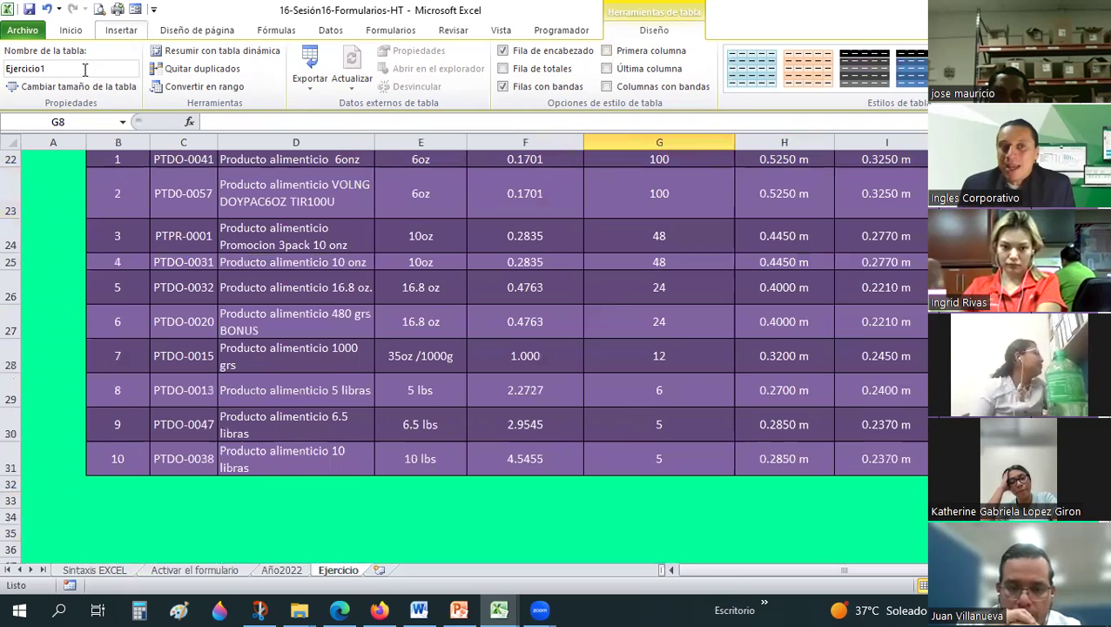
click(595, 275)
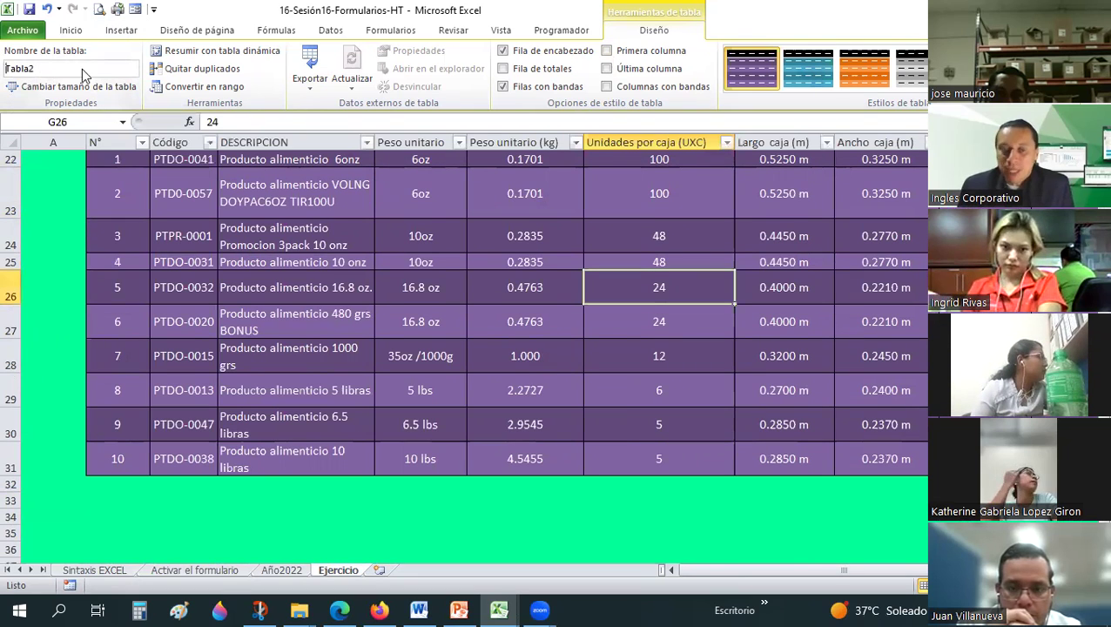
click(84, 69)
text(Ejercicio2)
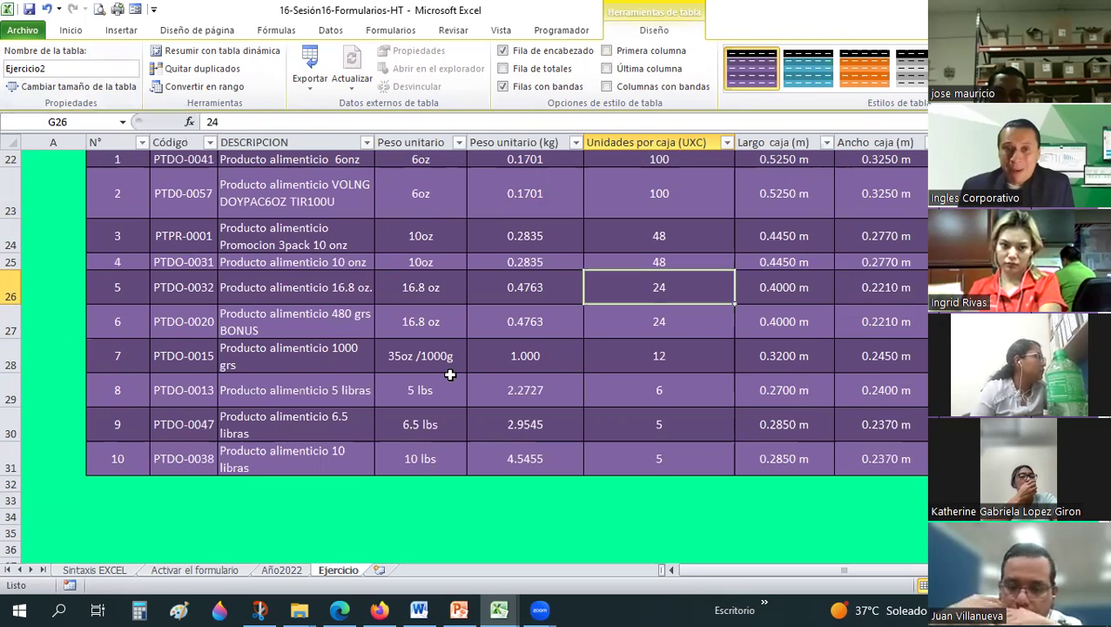
click(613, 353)
scroll(614, 350, up, 5)
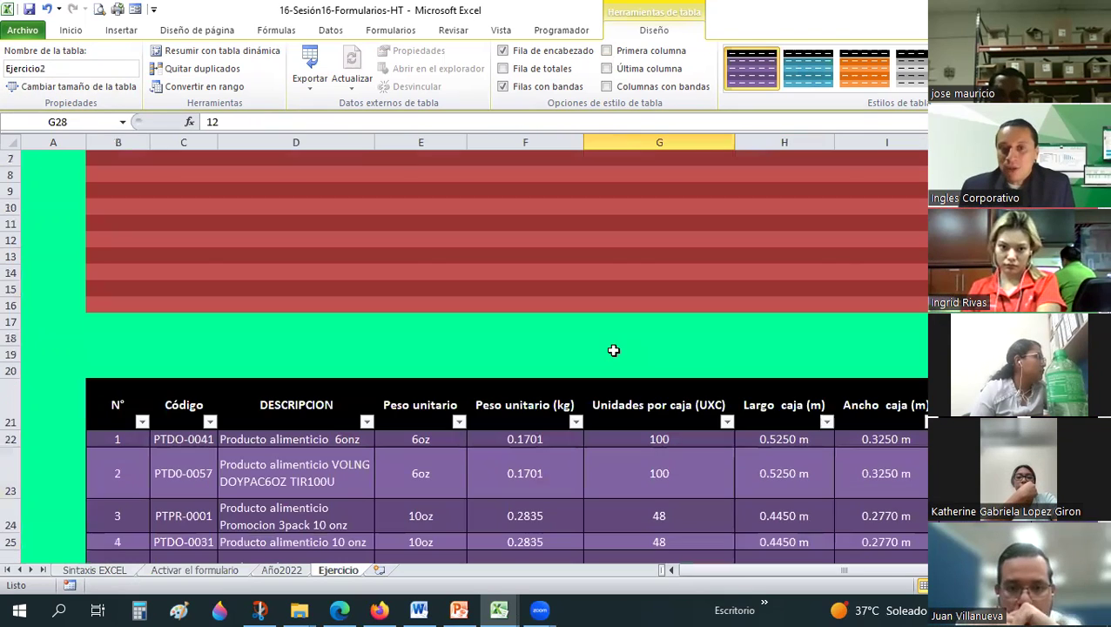
scroll(639, 370, down, 2)
scroll(635, 267, up, 2)
click(627, 226)
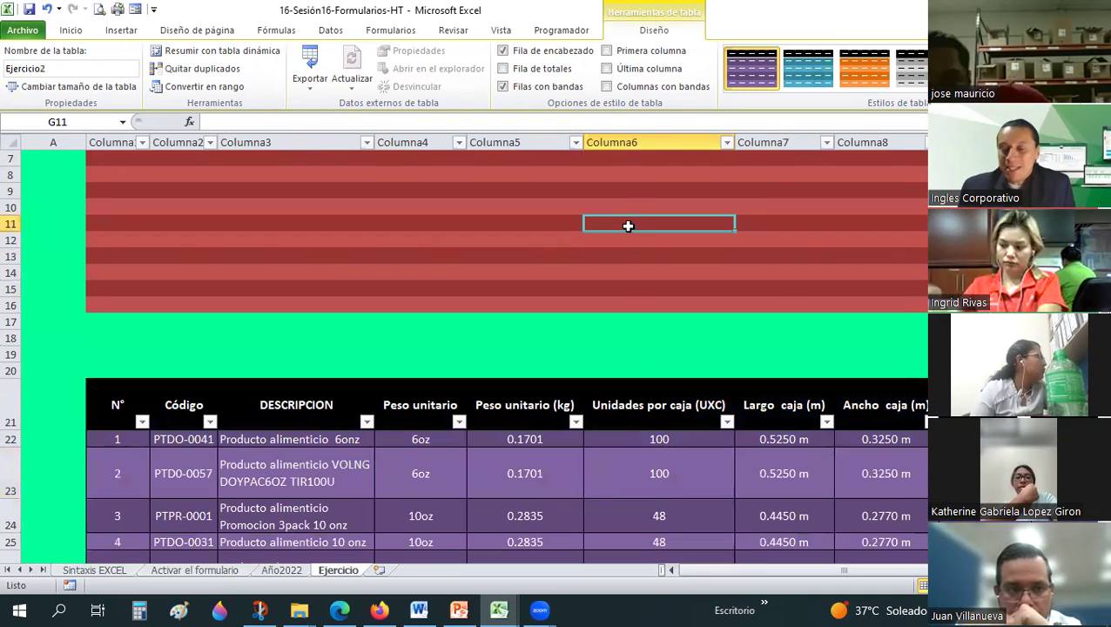
scroll(653, 369, down, 2)
click(653, 371)
scroll(380, 273, up, 4)
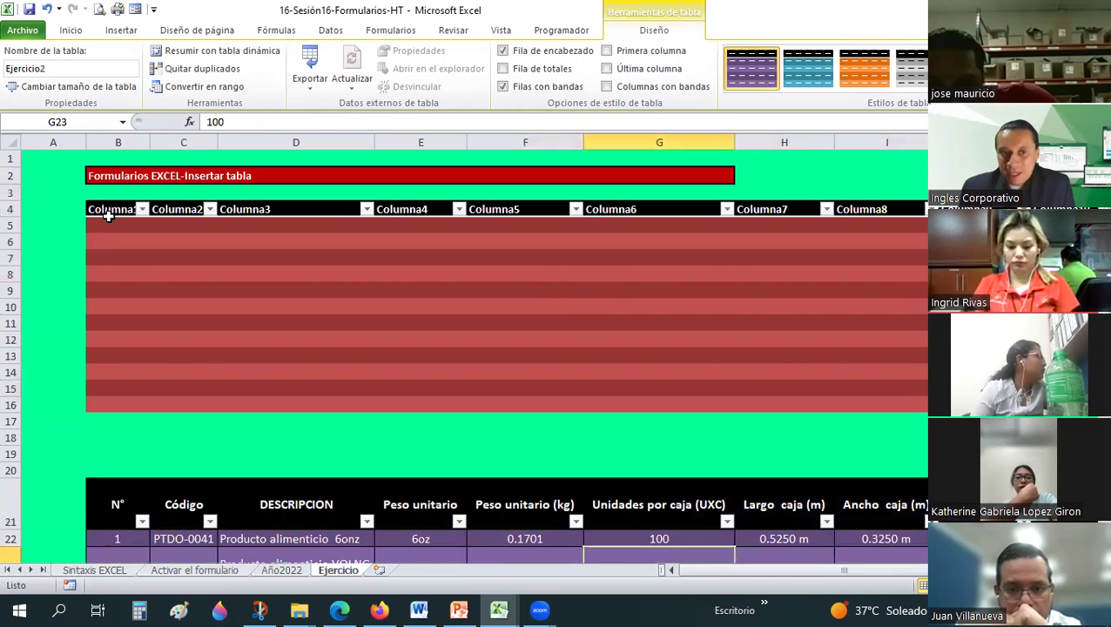
drag(113, 209, 924, 340)
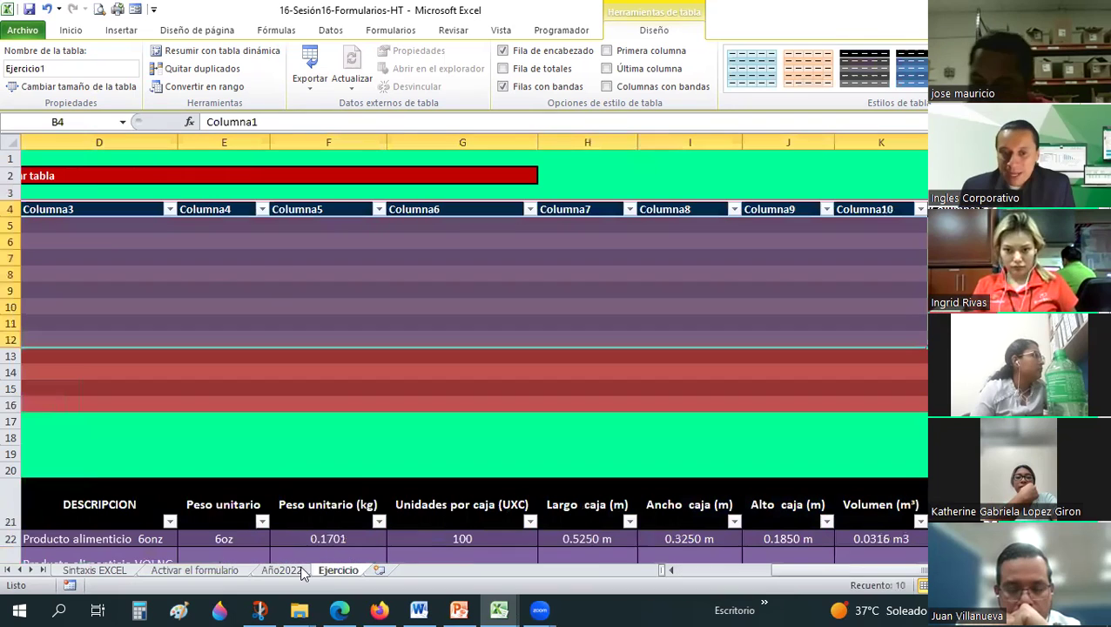
click(690, 307)
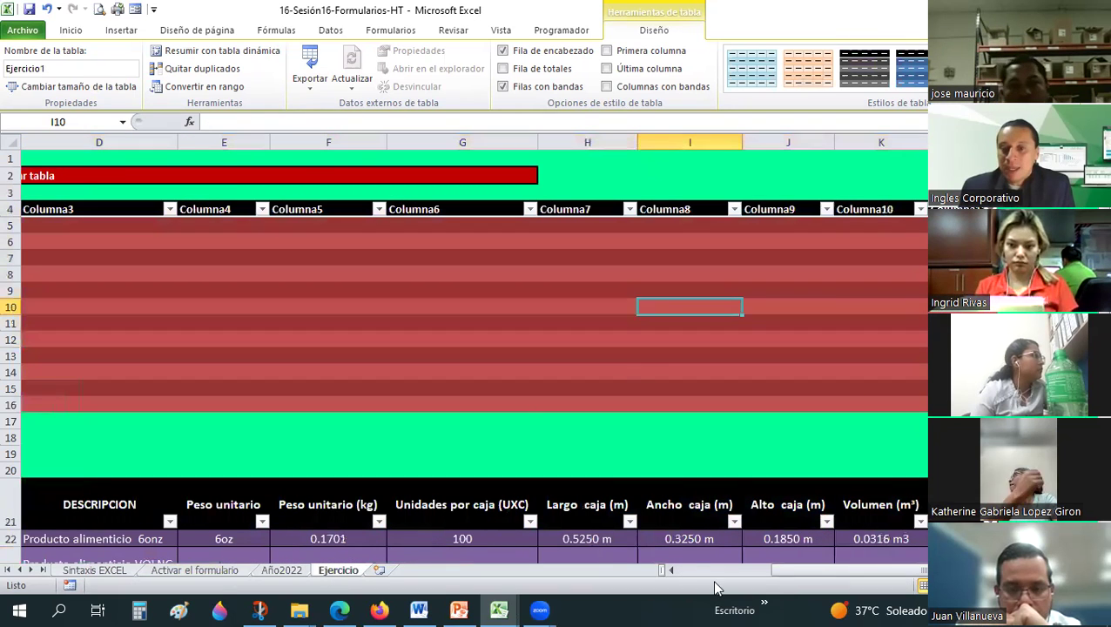
click(694, 572)
drag(113, 209, 641, 332)
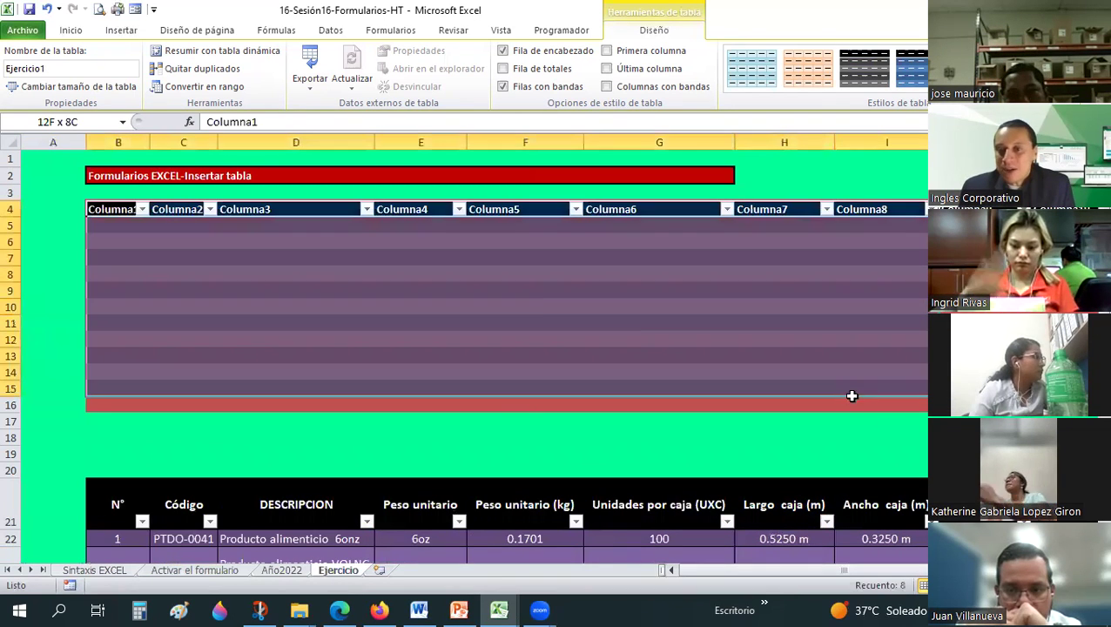
scroll(351, 245, down, 3)
scroll(449, 457, down, 3)
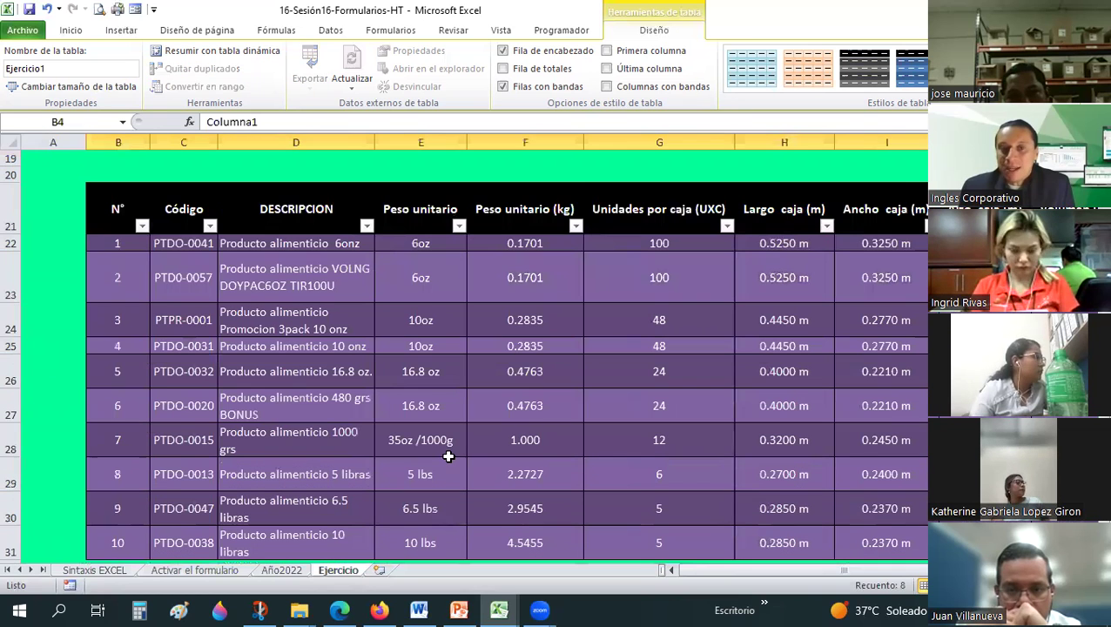
shift+click(466, 471)
click(467, 471)
scroll(444, 412, up, 6)
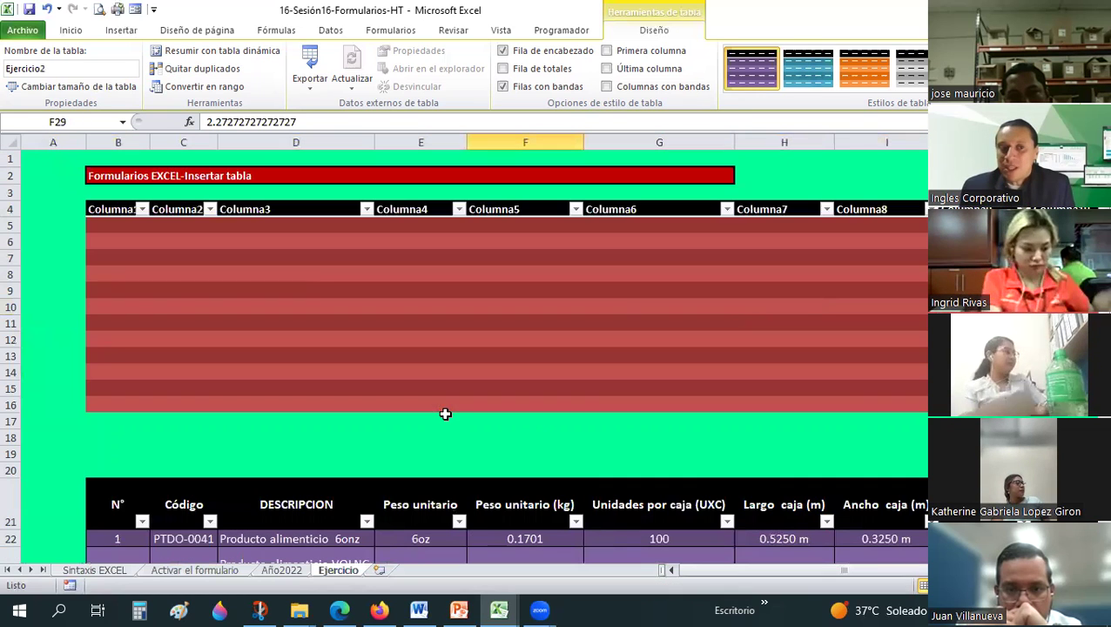
mouse_move(130, 210)
mouse_down()
mouse_move(923, 323)
mouse_move(925, 406)
mouse_up()
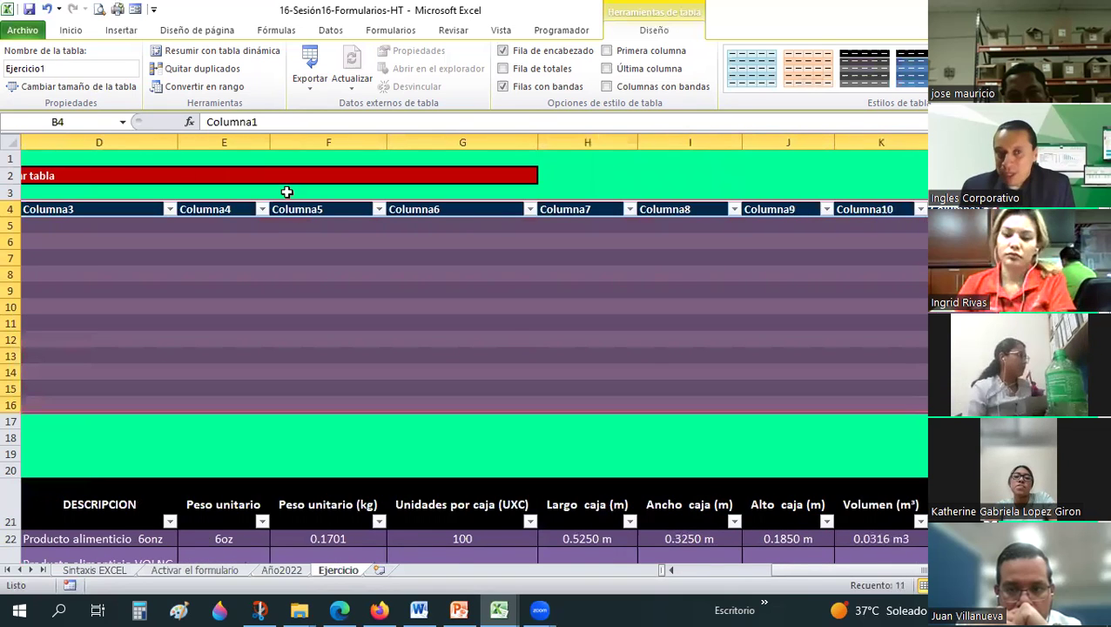
click(63, 32)
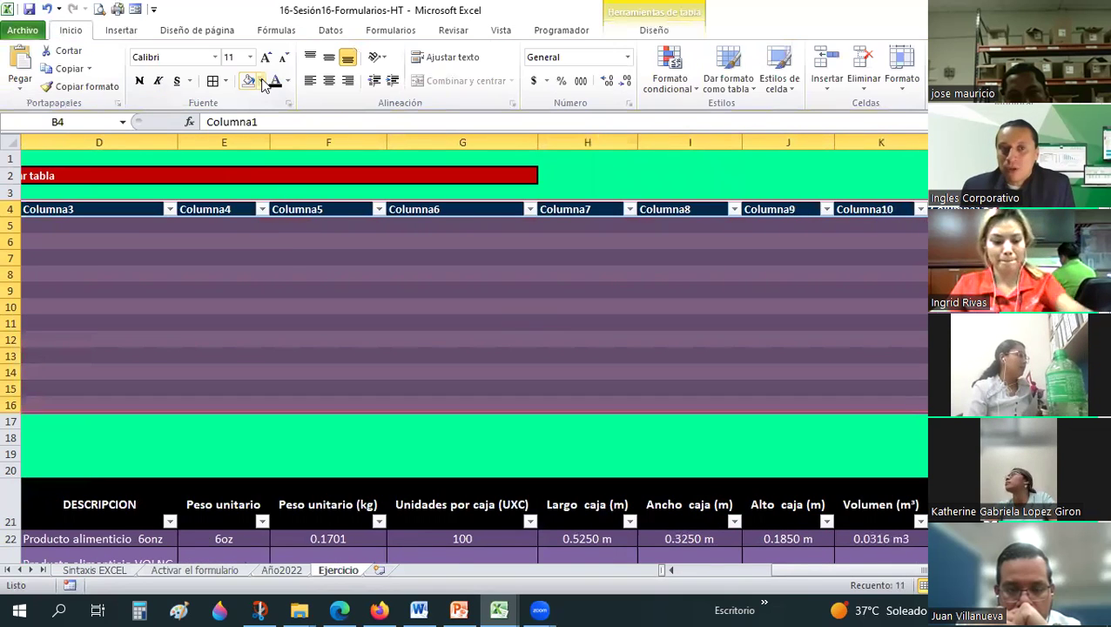
click(367, 391)
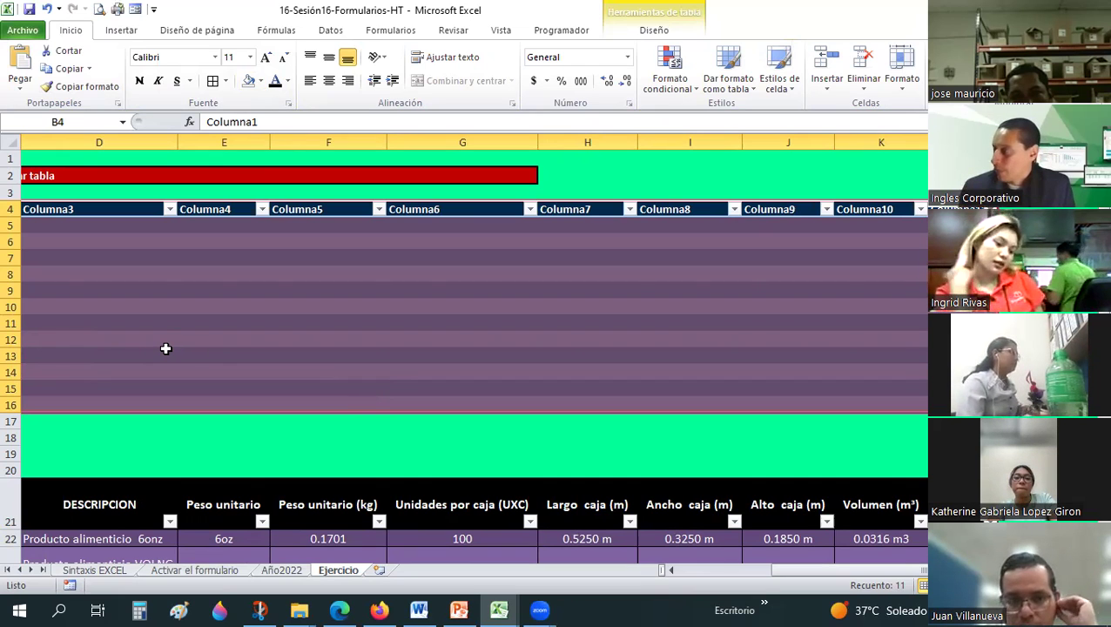
click(396, 326)
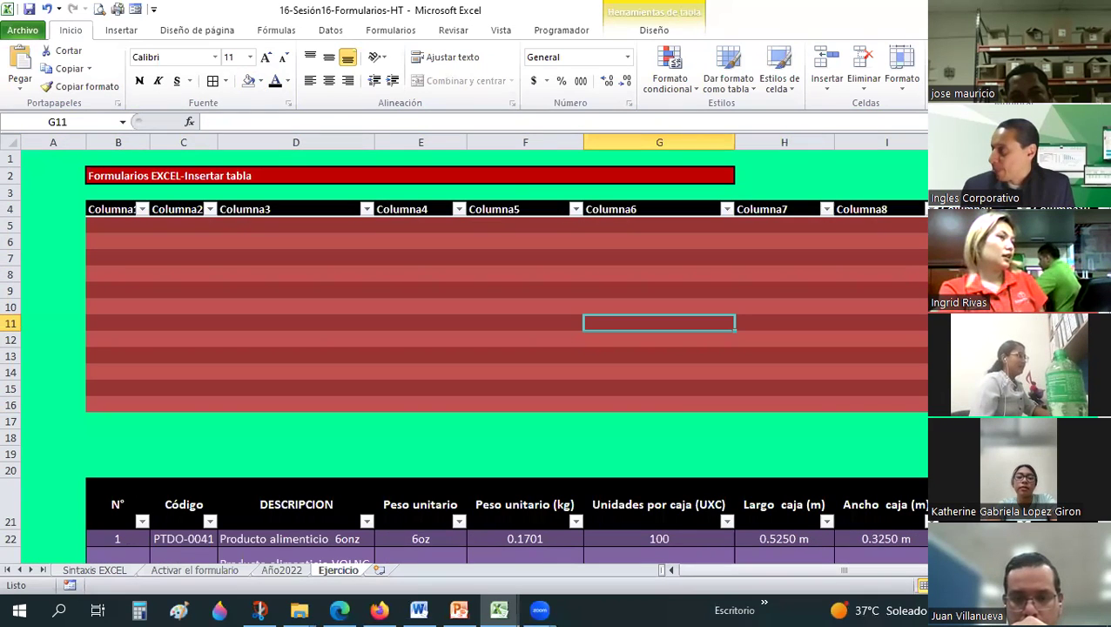
key(alt+Tab)
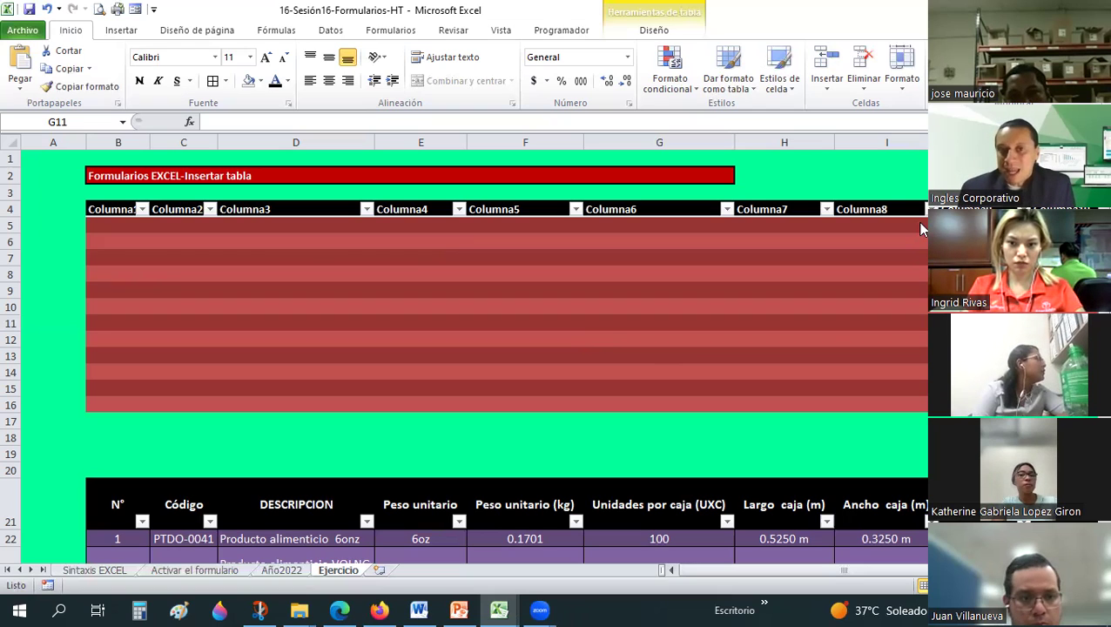
Step: Copy the header row 21 and paste it as values into Ejercicio1's header at B4
scroll(233, 452, down, 1)
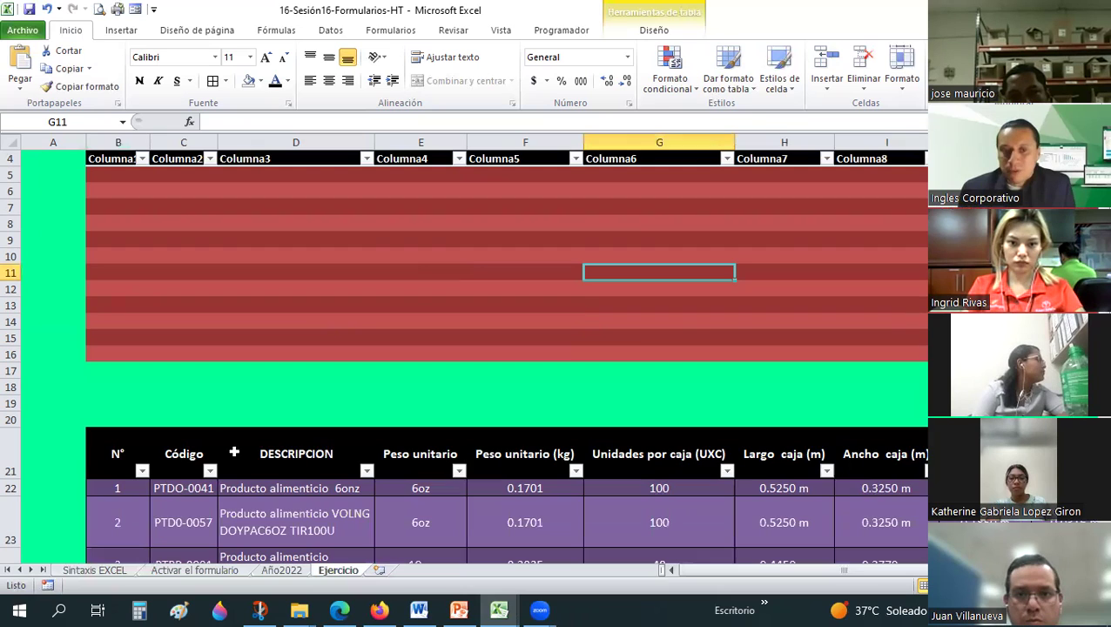
drag(117, 454, 923, 453)
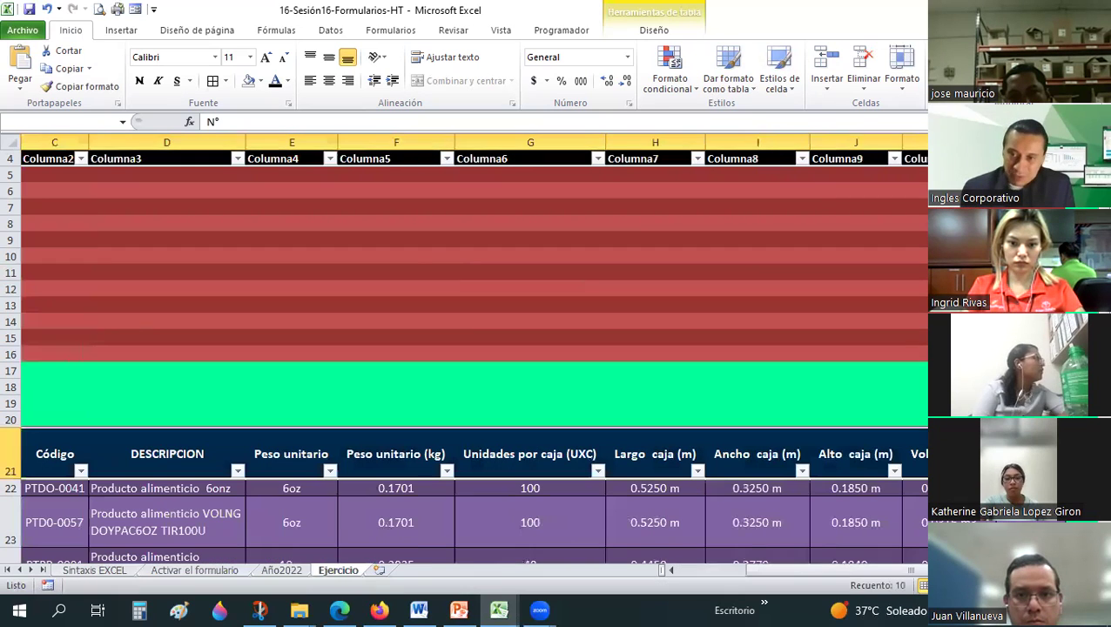
key(ctrl+c)
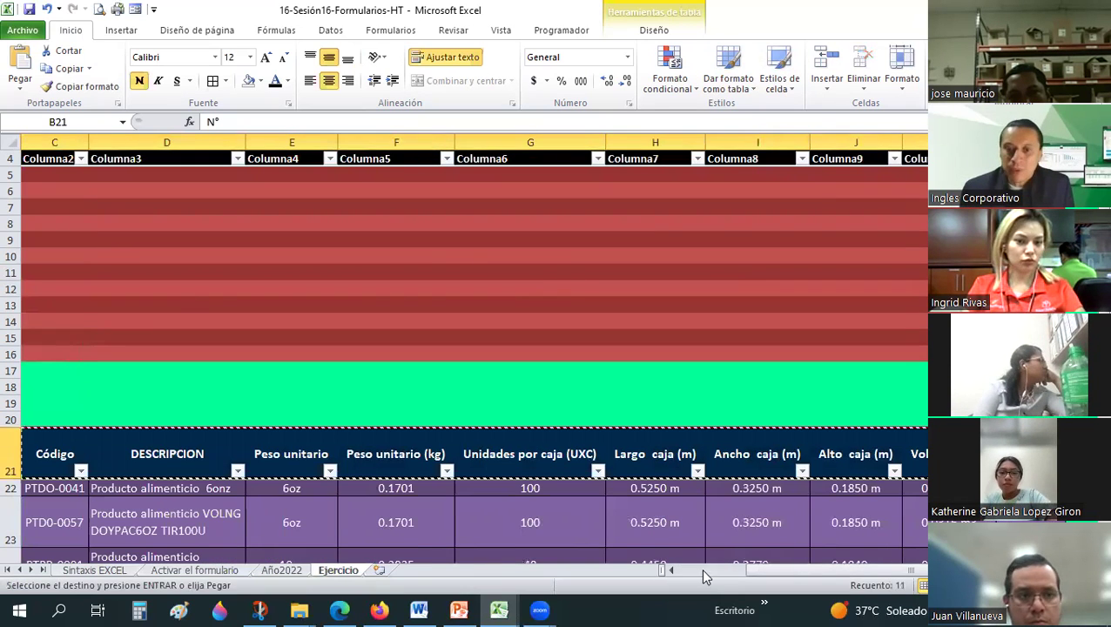
scroll(108, 190, left, 2)
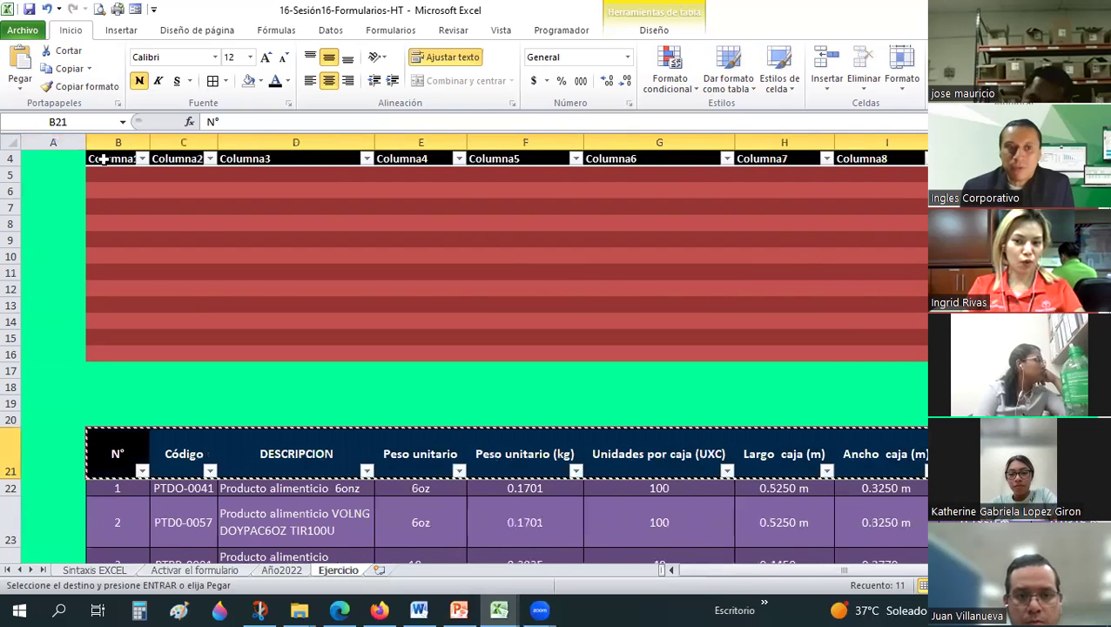
click(103, 159)
right_click(106, 162)
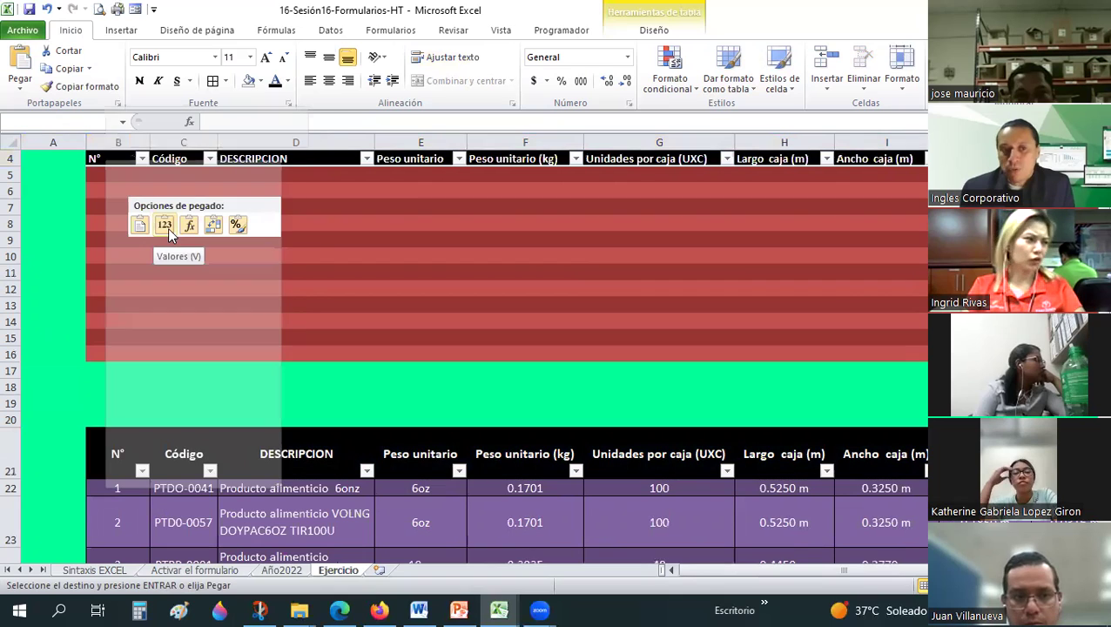
click(167, 227)
Step: Check the pasted headings N°, Código through Volumen (m³) above the empty table rows
scroll(285, 275, up, 1)
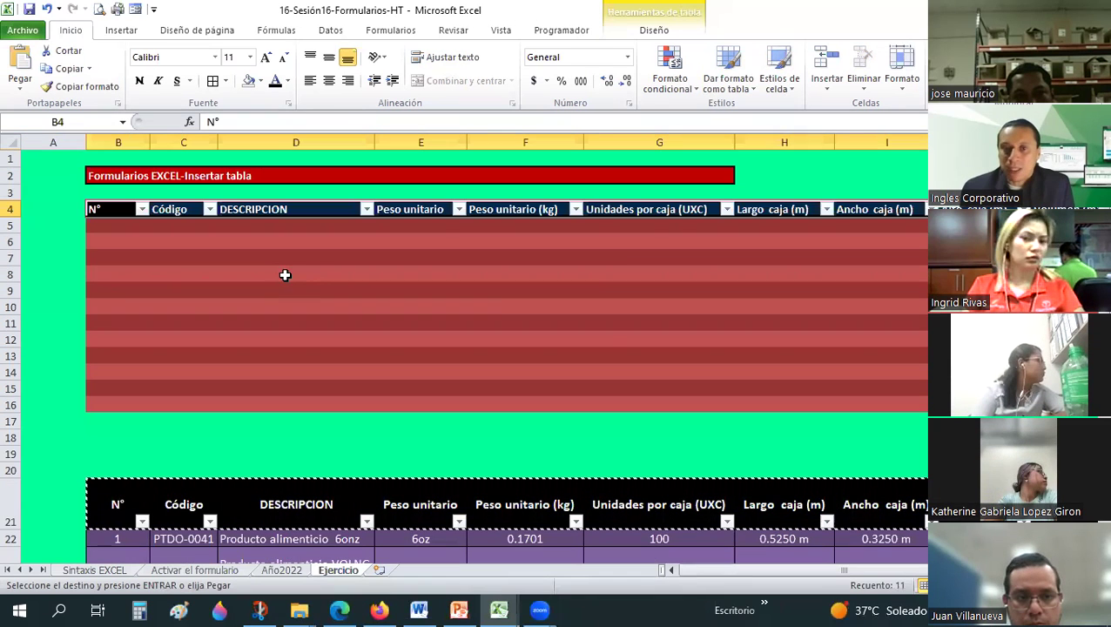
click(525, 307)
click(173, 213)
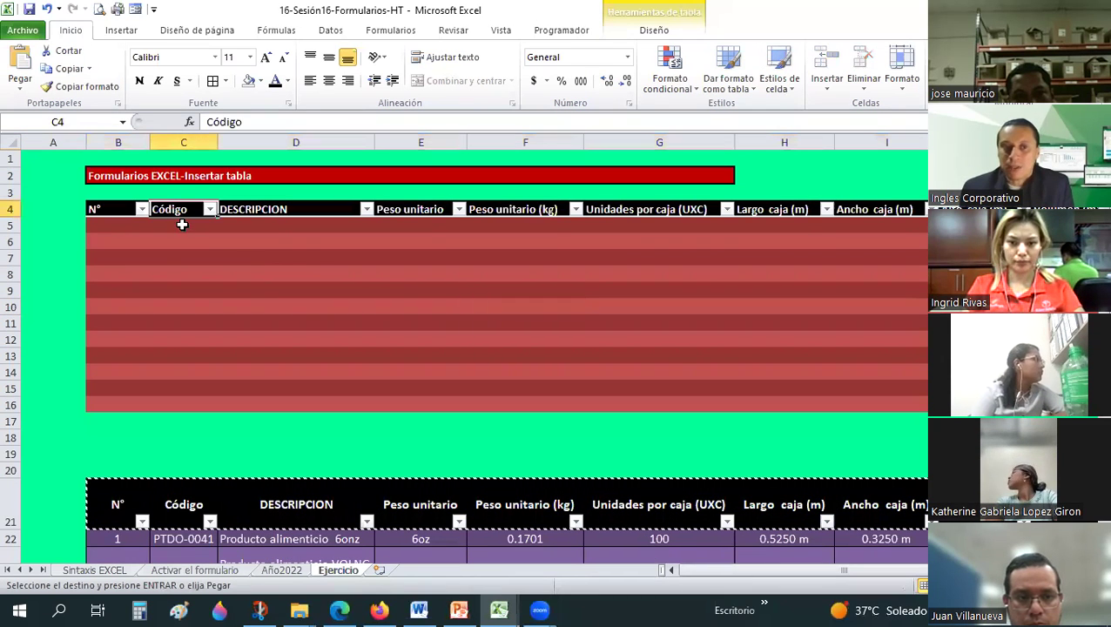
click(281, 276)
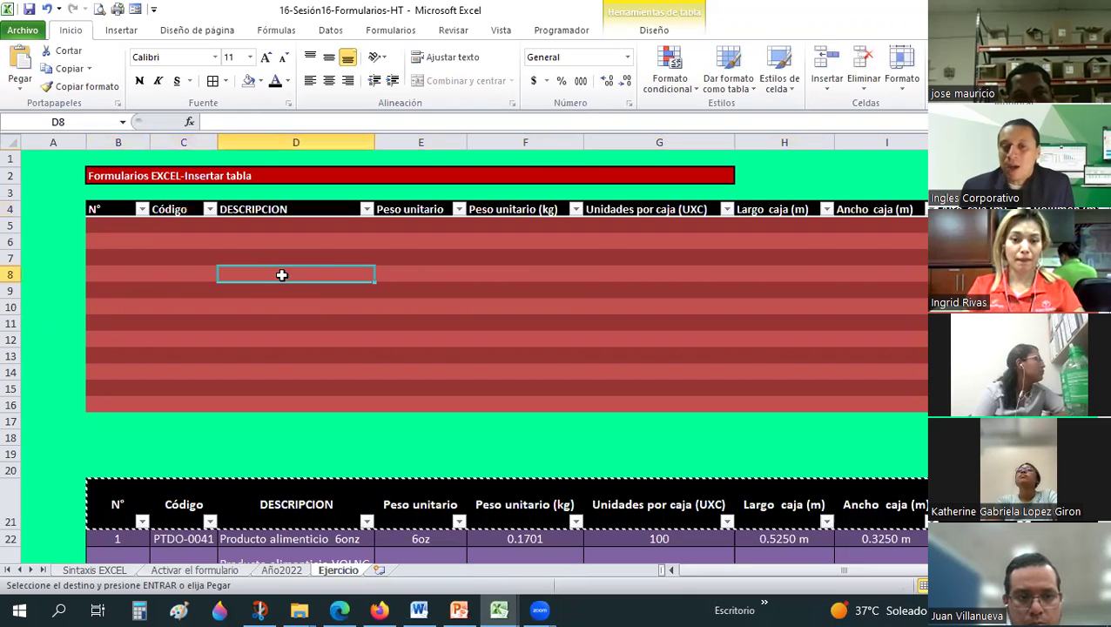
click(112, 222)
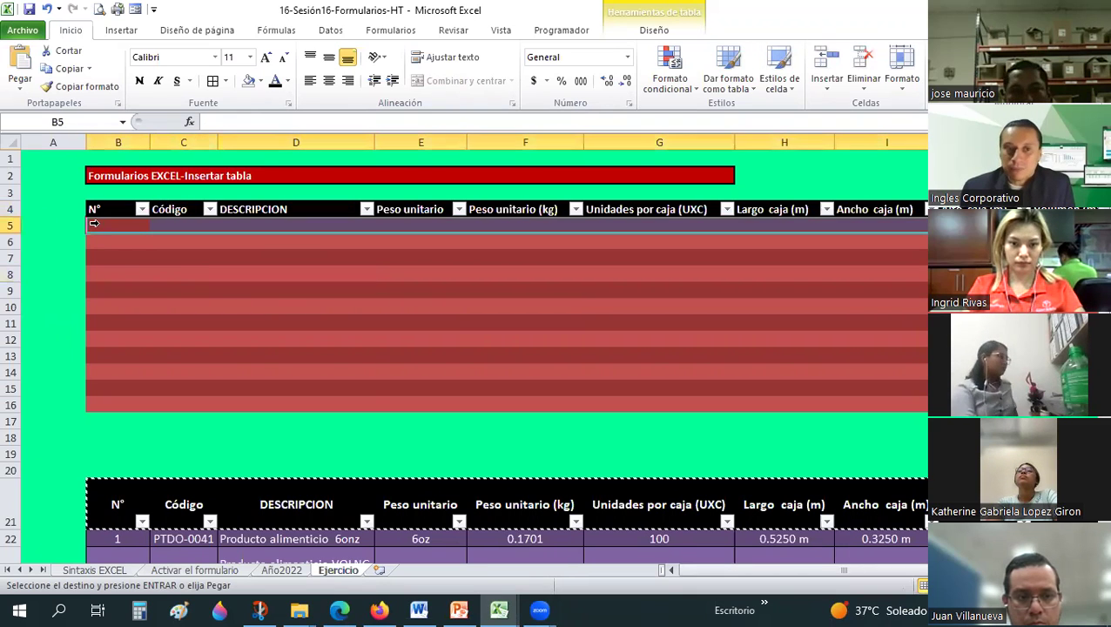
click(114, 225)
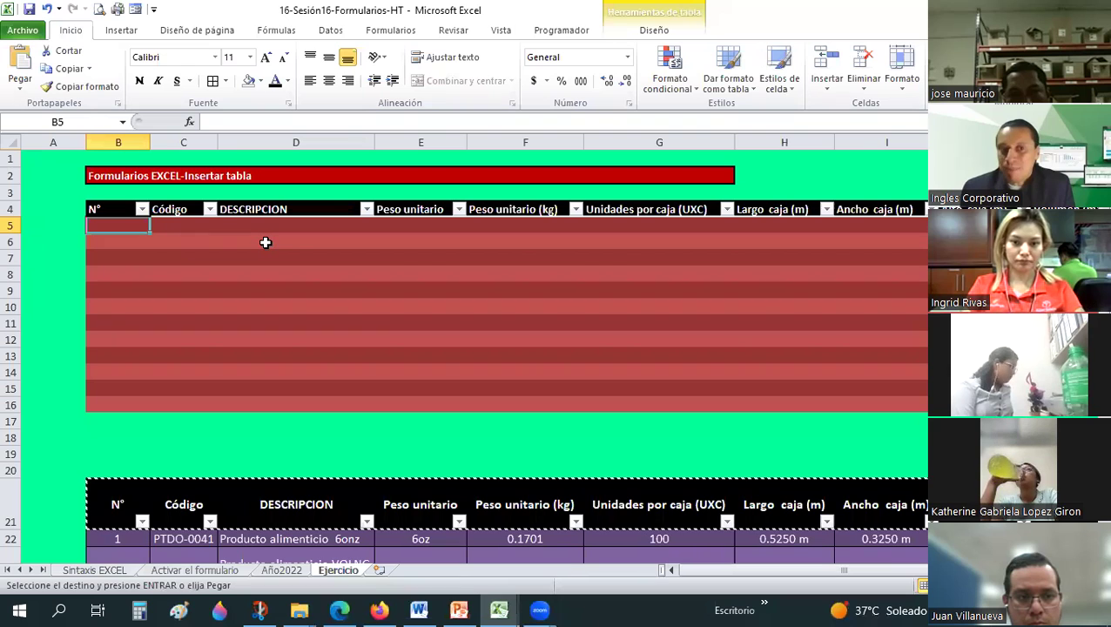
click(190, 289)
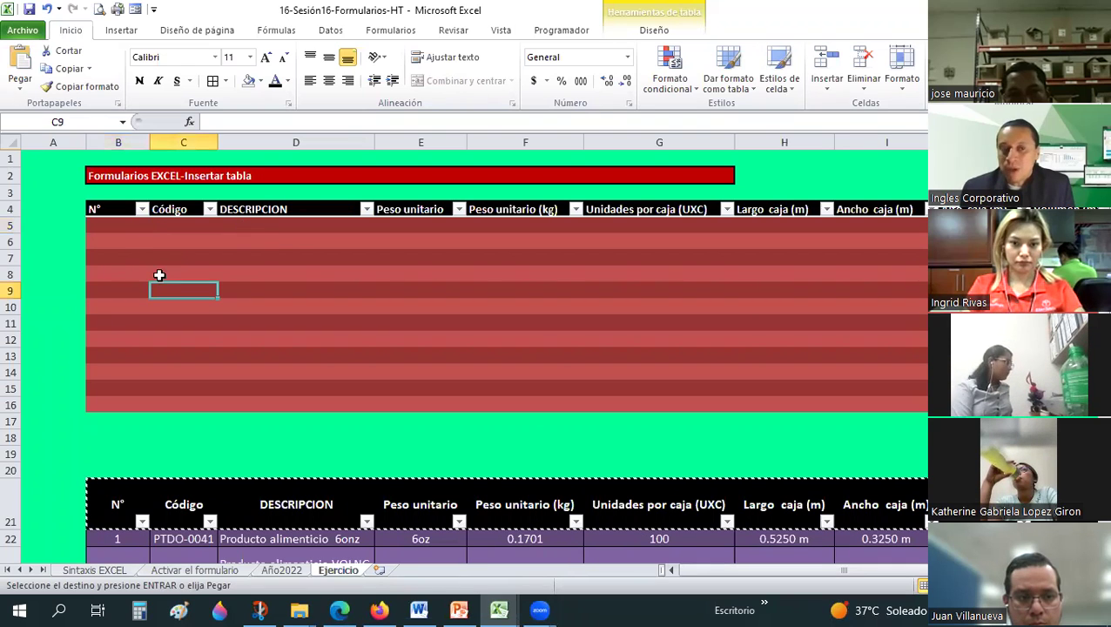
click(108, 209)
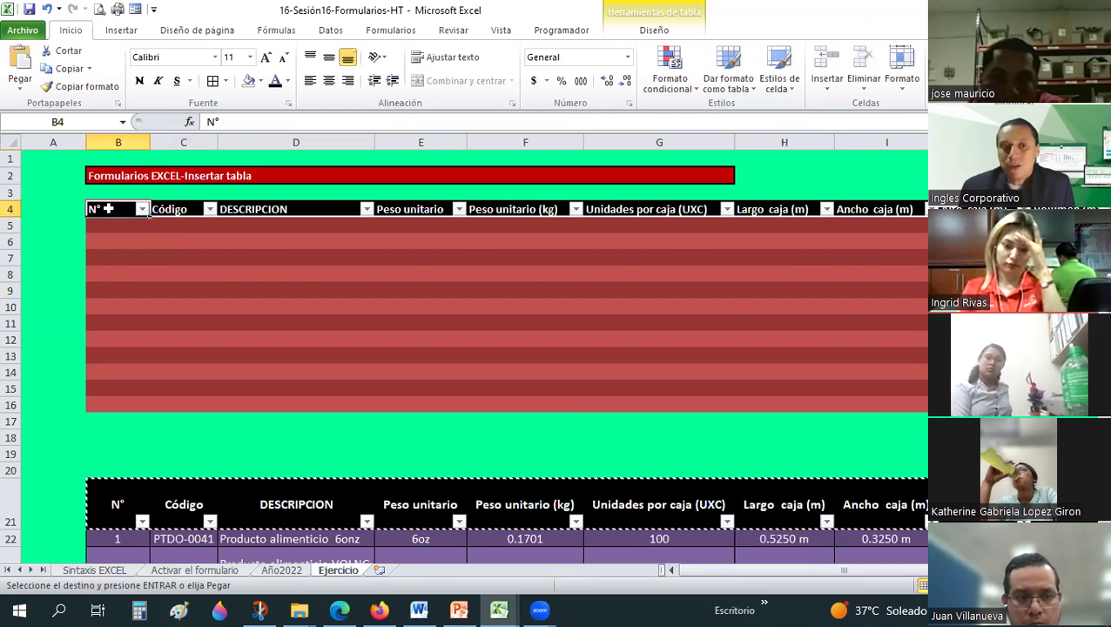
drag(330, 211, 925, 211)
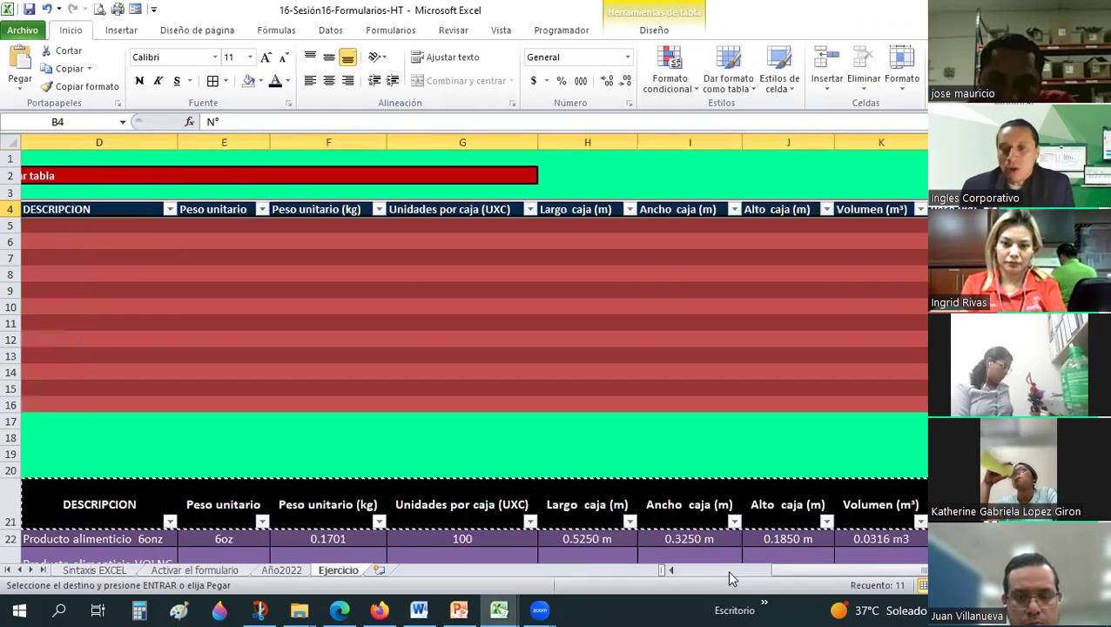
scroll(209, 262, left, 3)
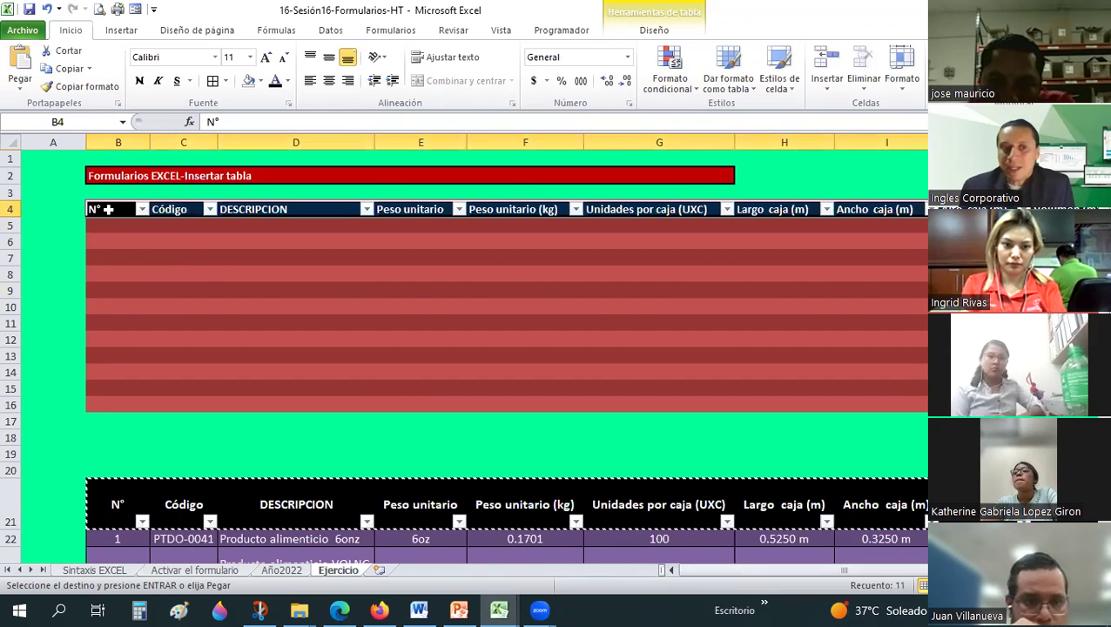
click(108, 209)
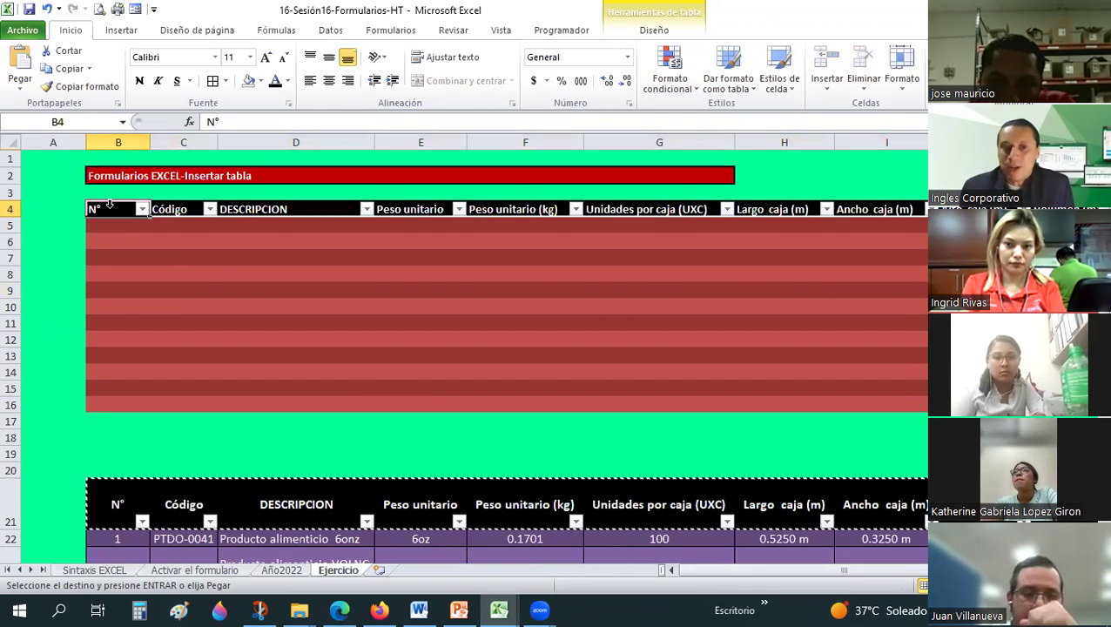
Step: In the data form, enter N° 1, PTDO-0041, 'Producto alimenticio 85 grs' and unit weight 85
click(136, 9)
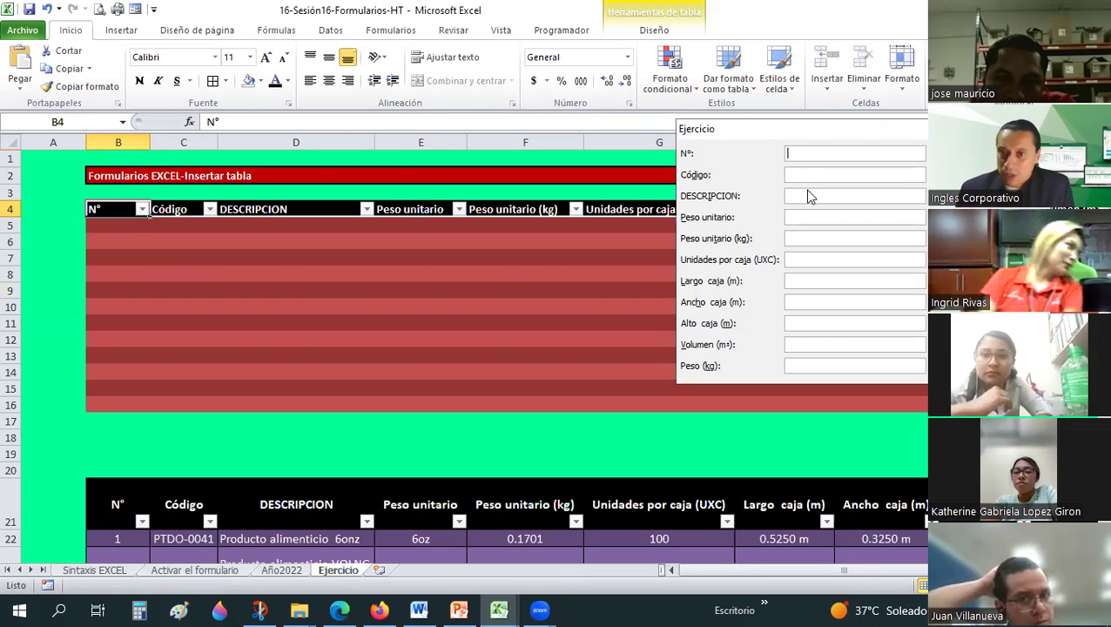
text(1)
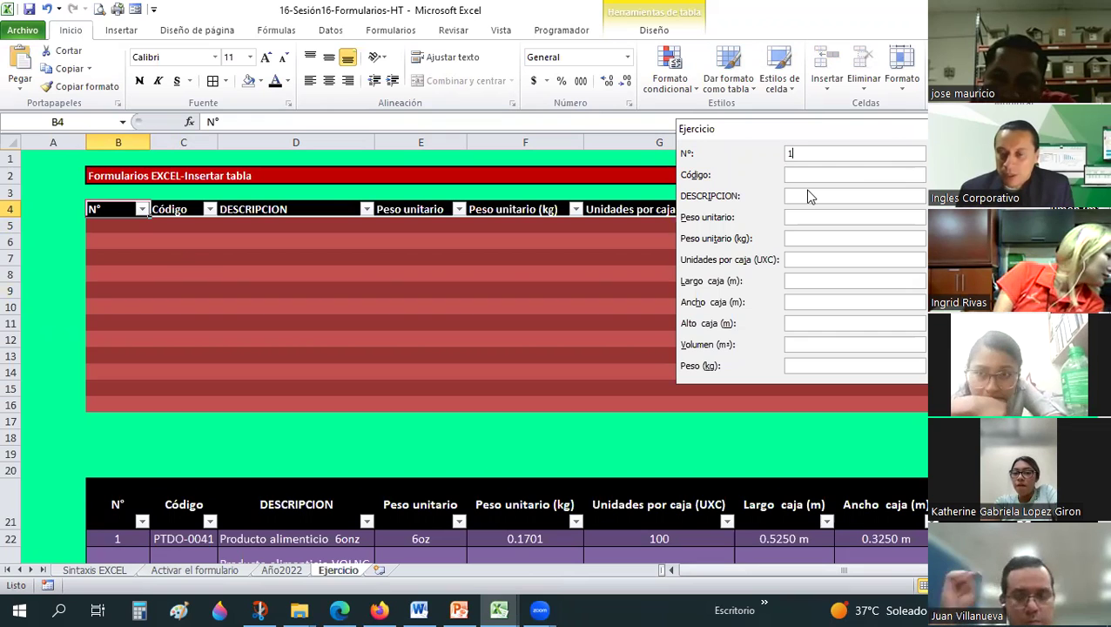
key(Tab)
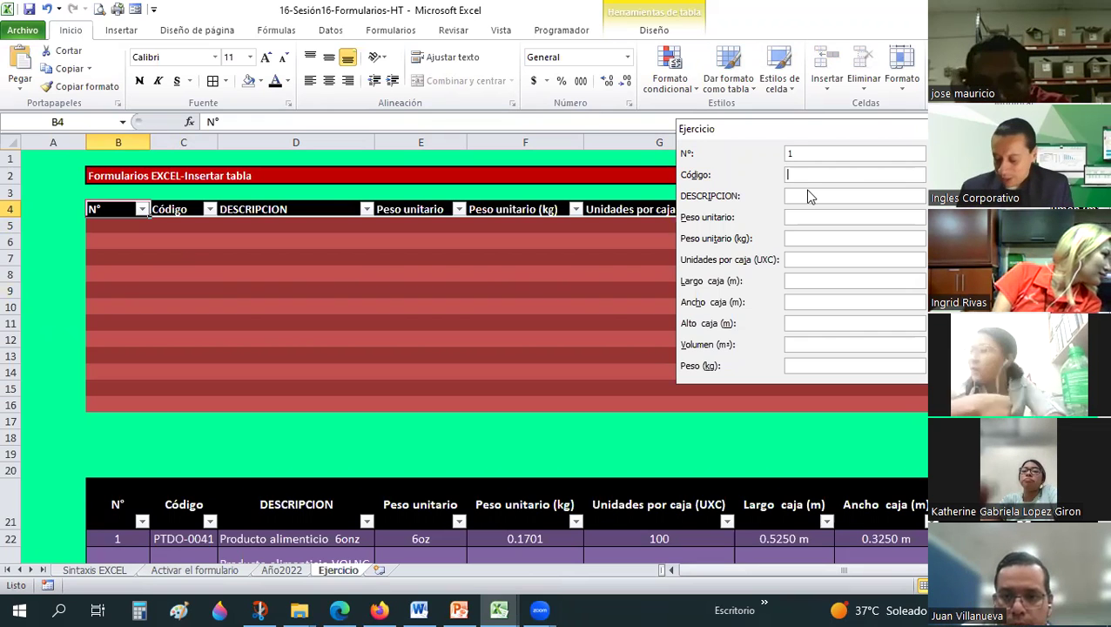
text(PTD0)
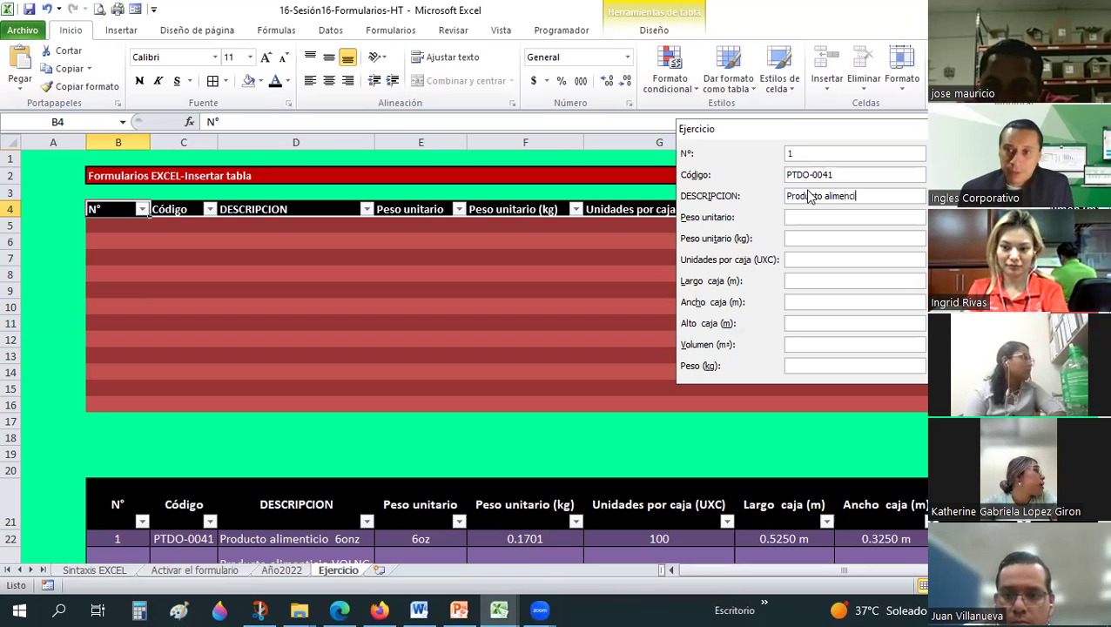
text(o 8)
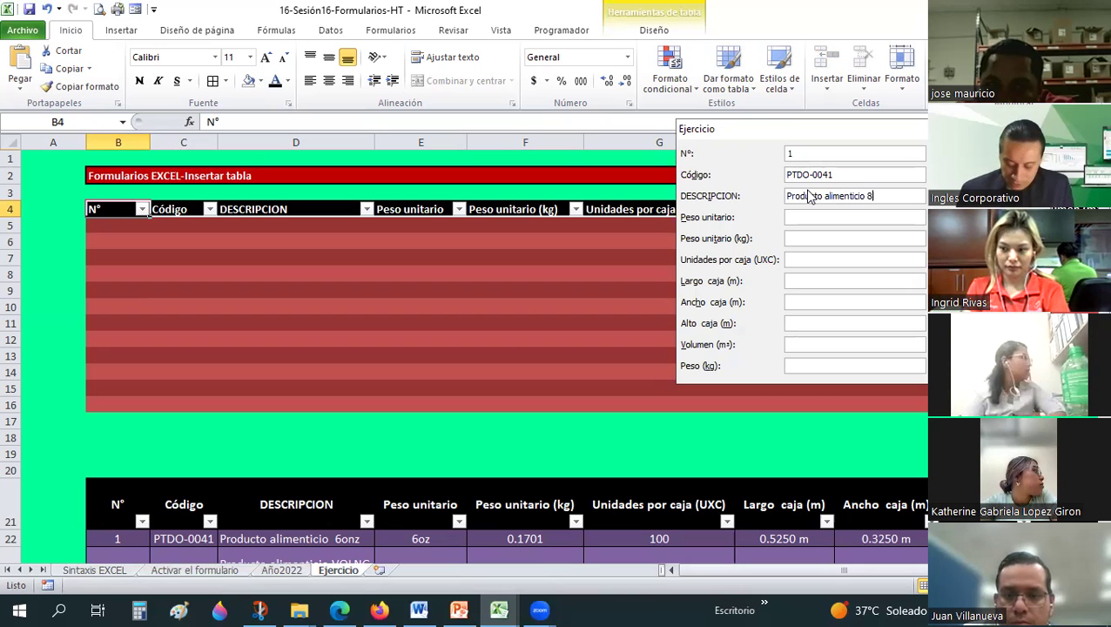
text(5 grs)
click(802, 218)
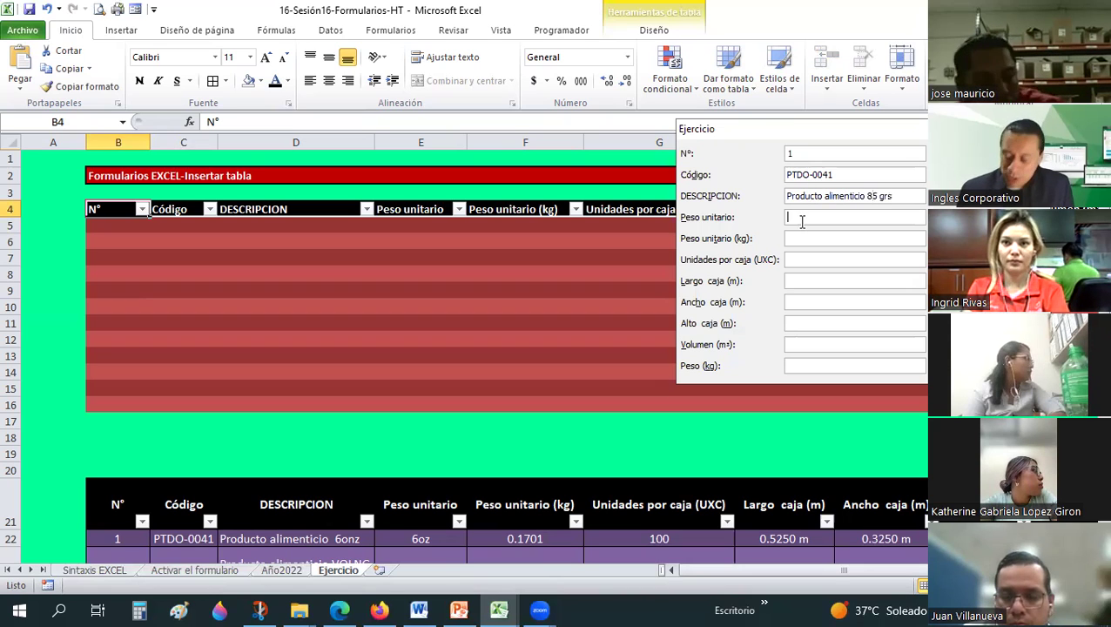
text(1.2)
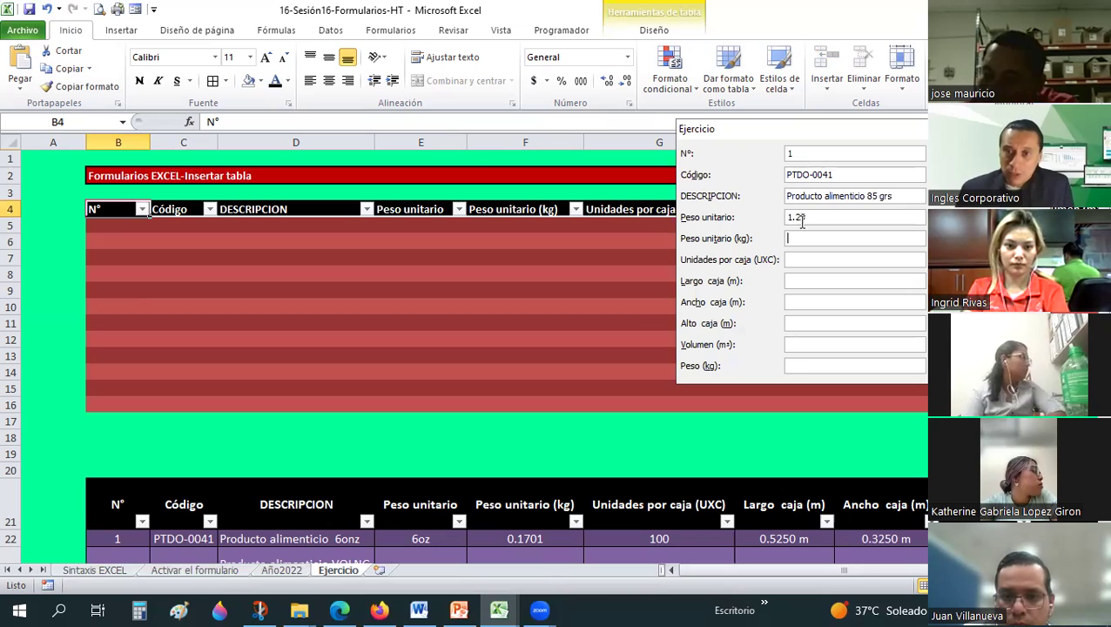
double_click(803, 218)
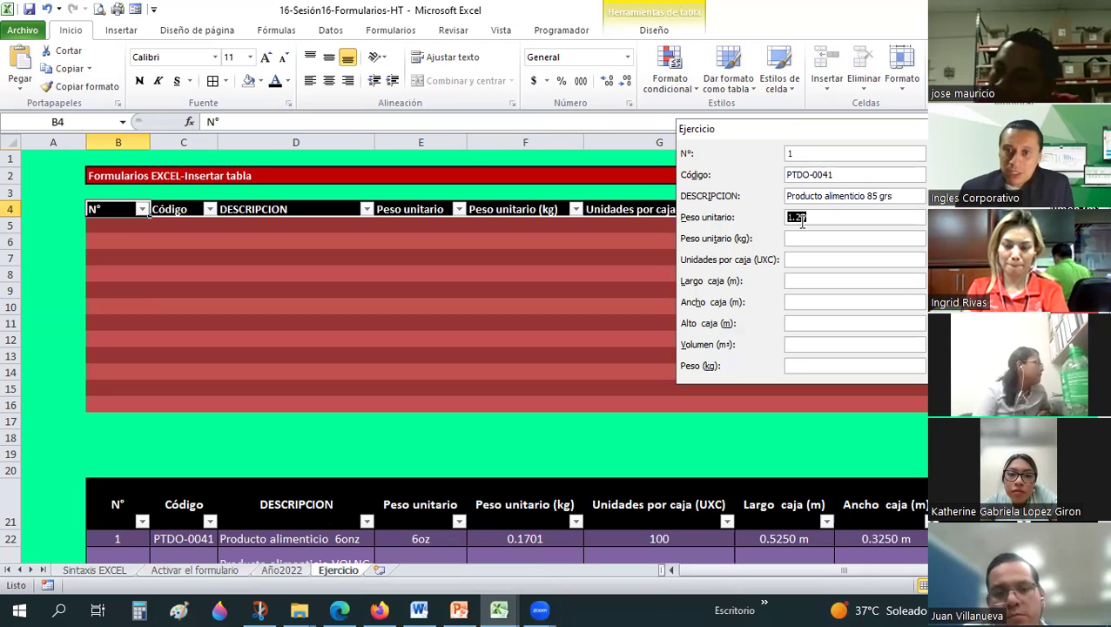
text(8)
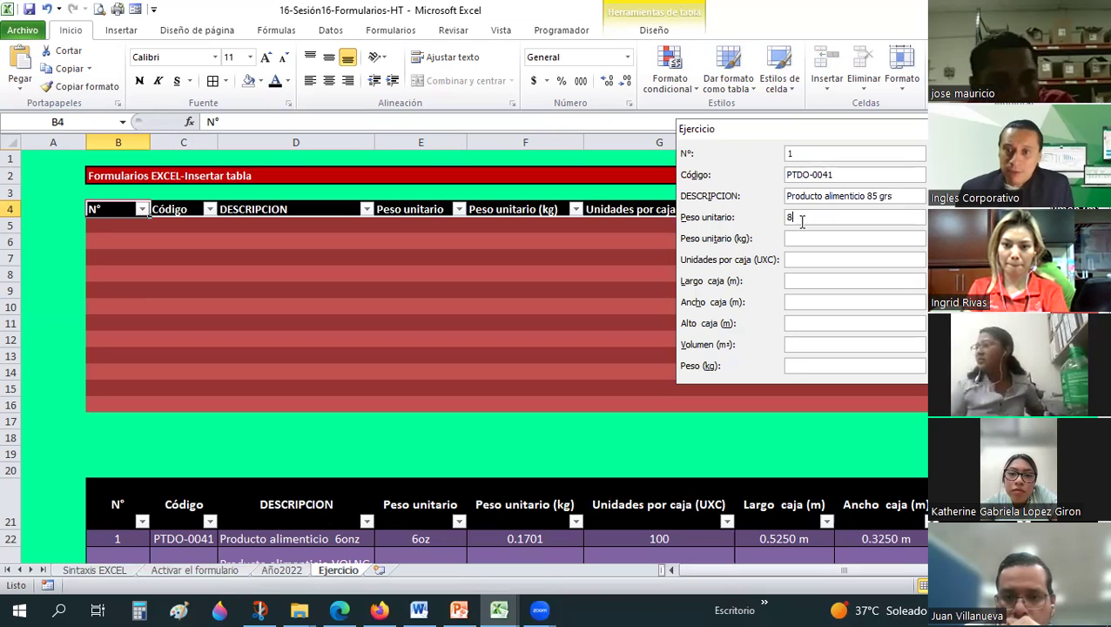
text(5 grs)
key(Tab)
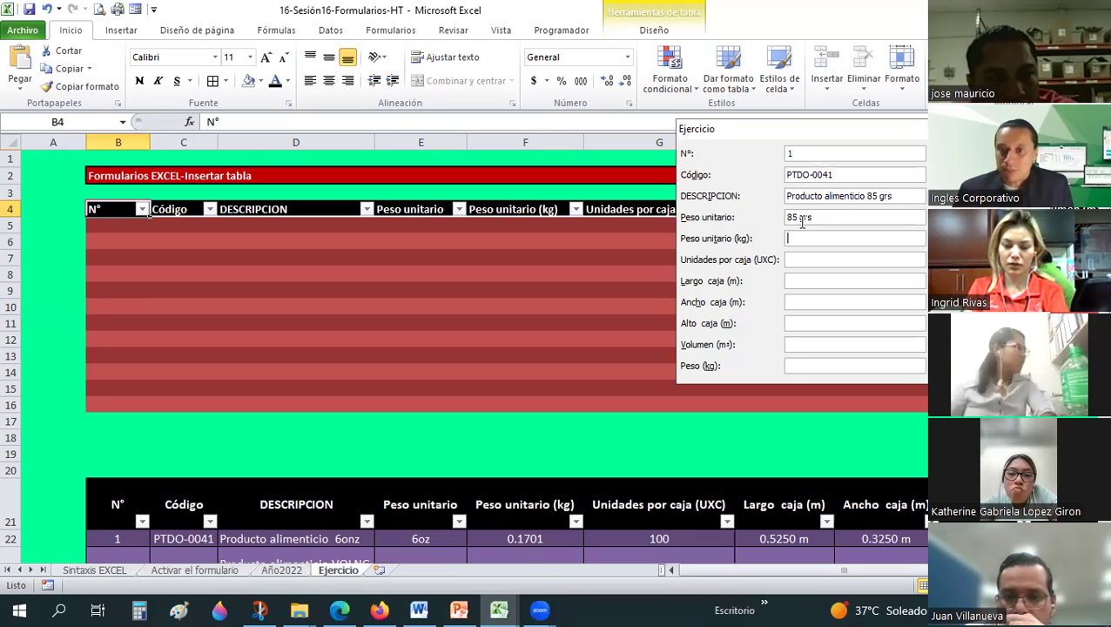
Step: Fill UXC 10 and box dimensions 0.25, .15, 0.35, then add the record
text(0.085)
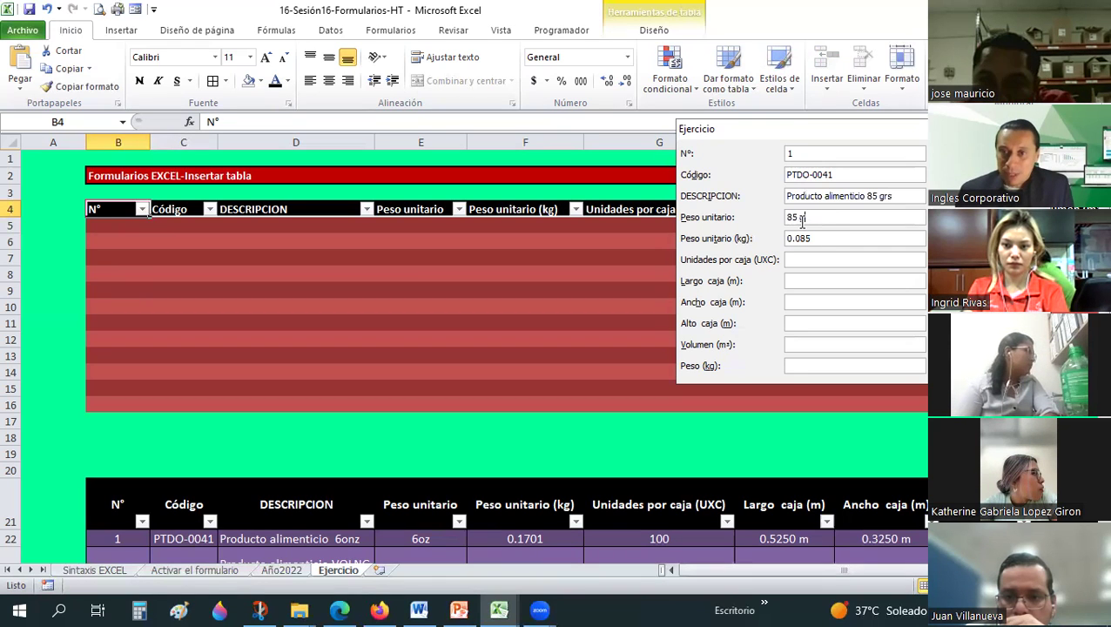
key(Tab)
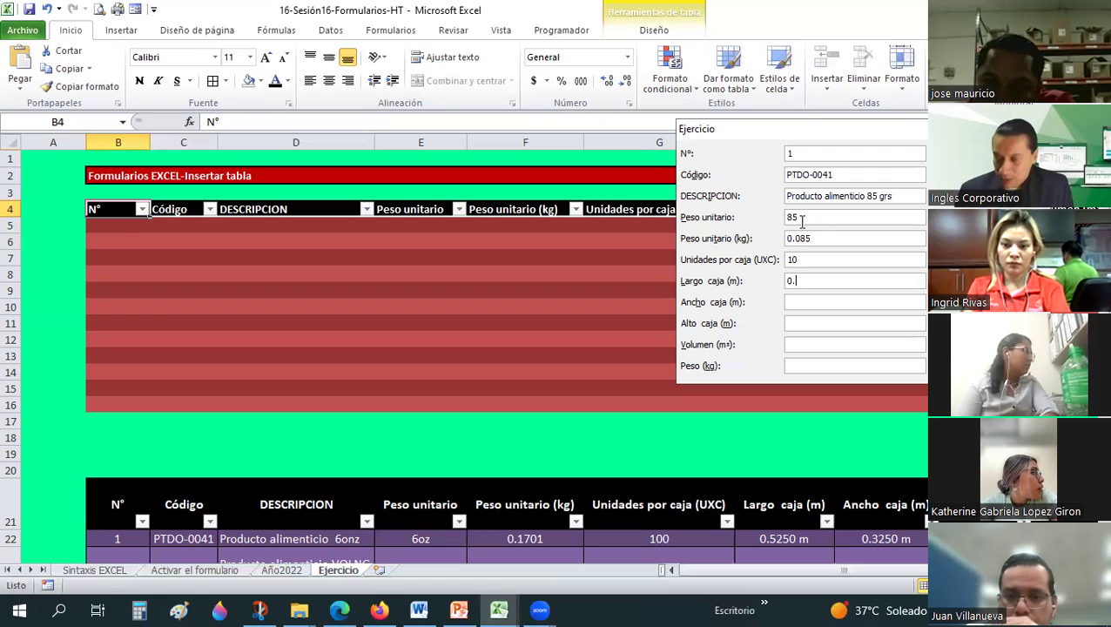
text(25)
key(Tab)
text(.1)
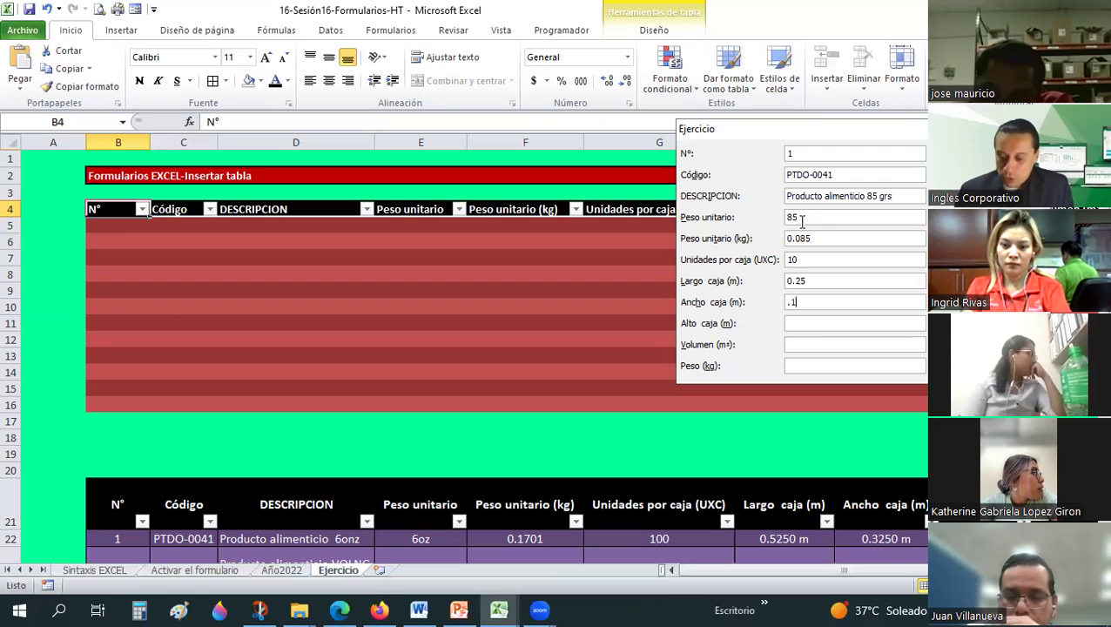
text(5)
key(Tab)
text(0.3)
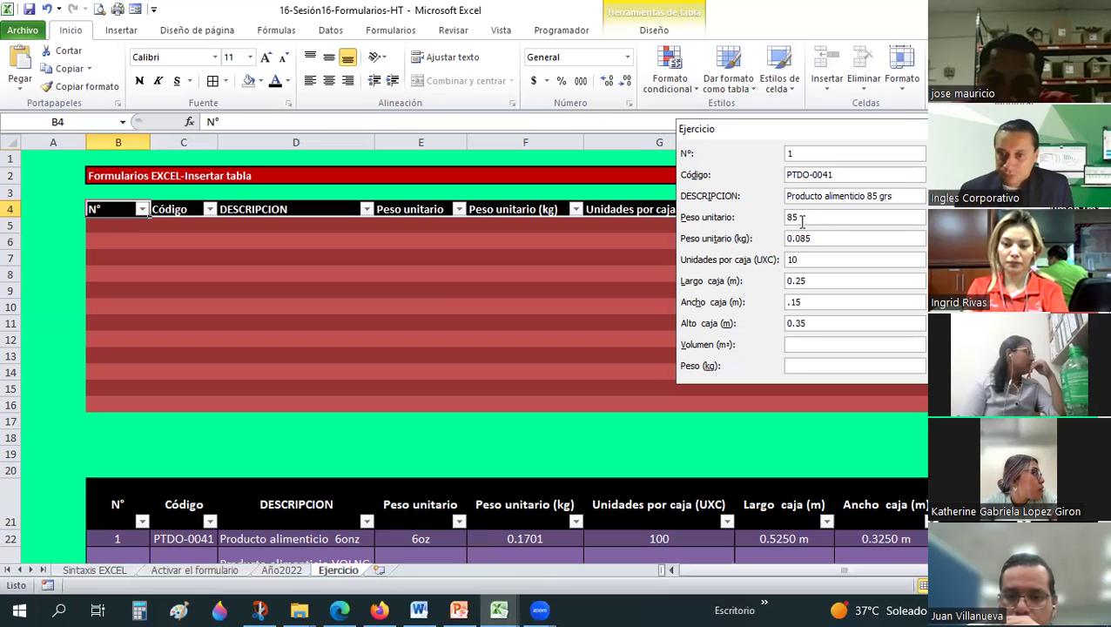
key(Tab)
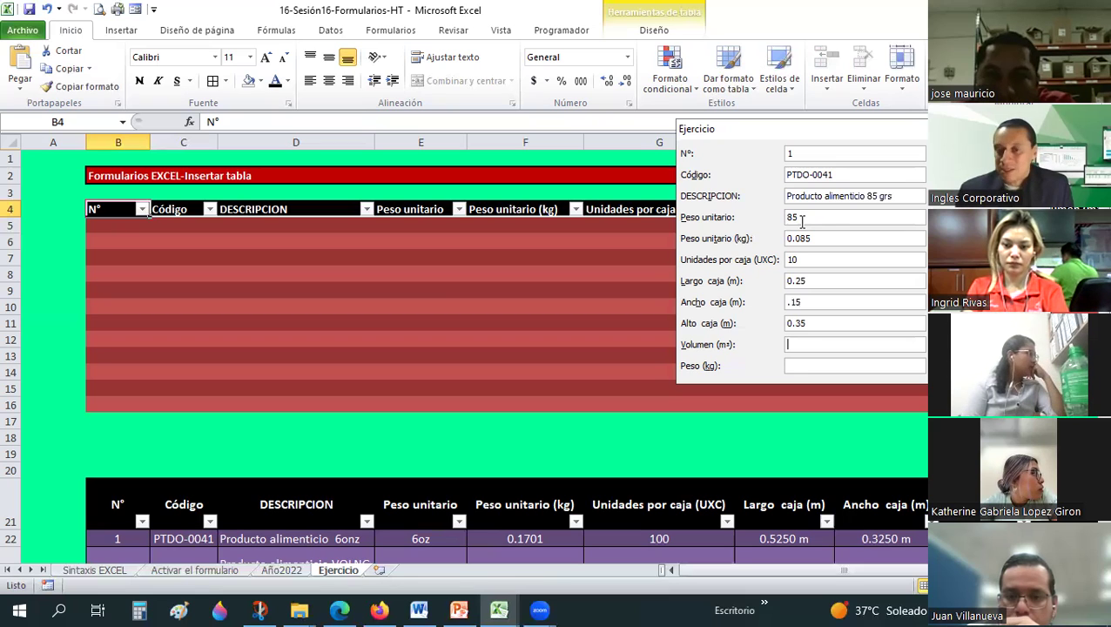
click(817, 280)
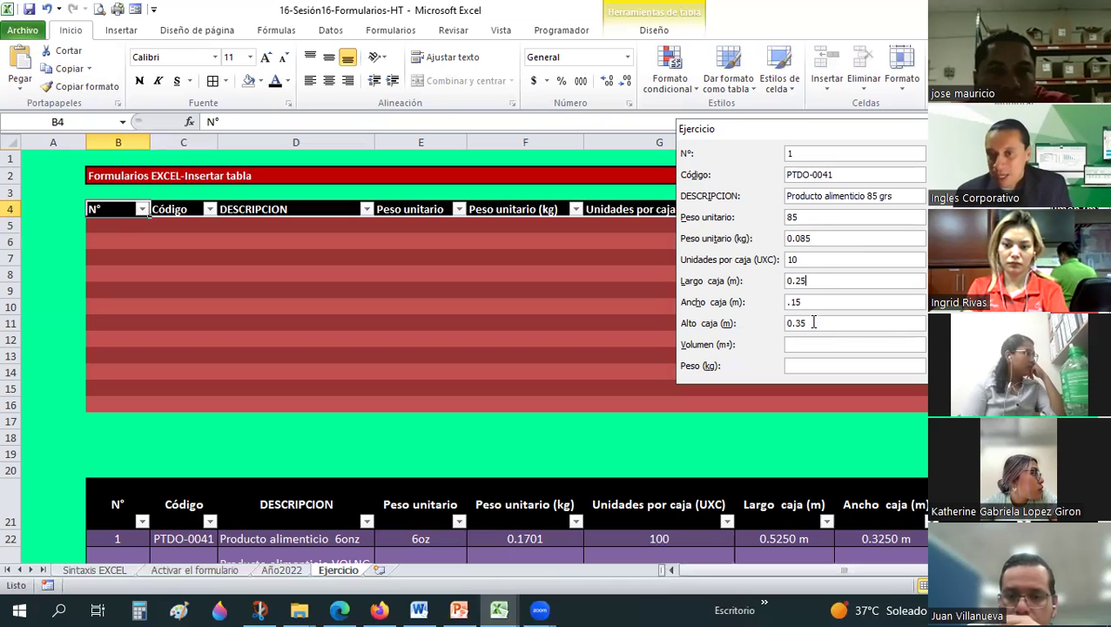
click(812, 323)
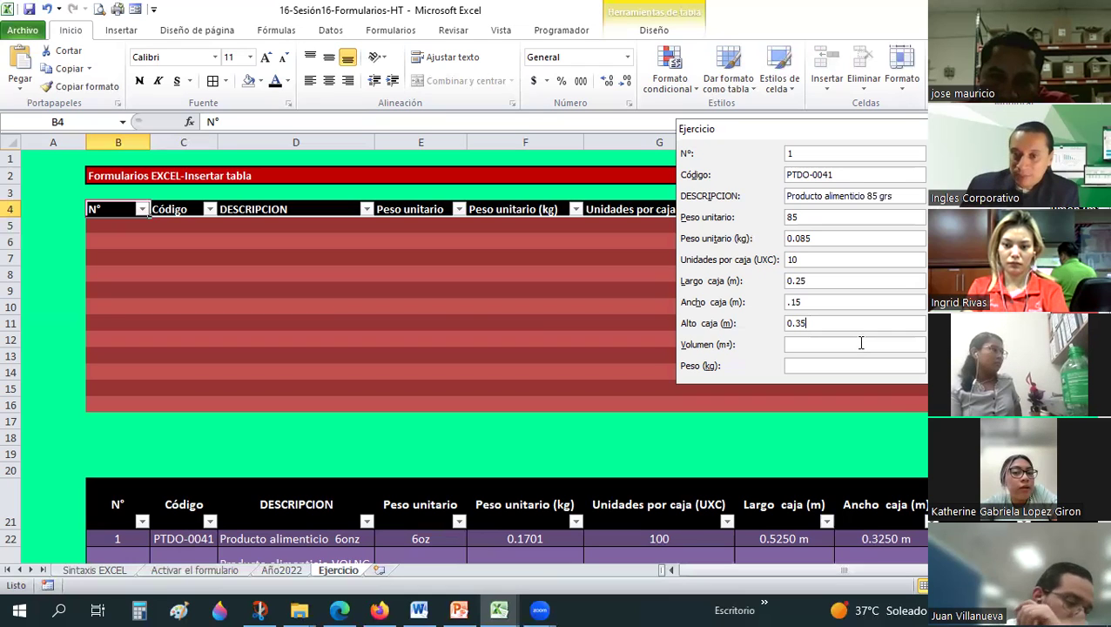
key(Return)
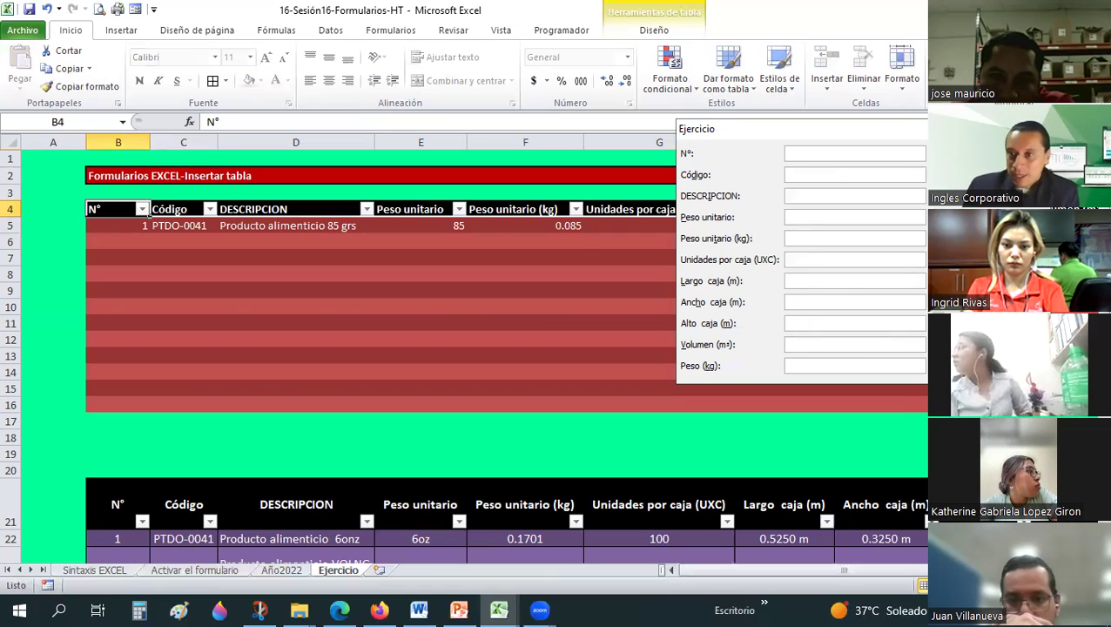
key(Escape)
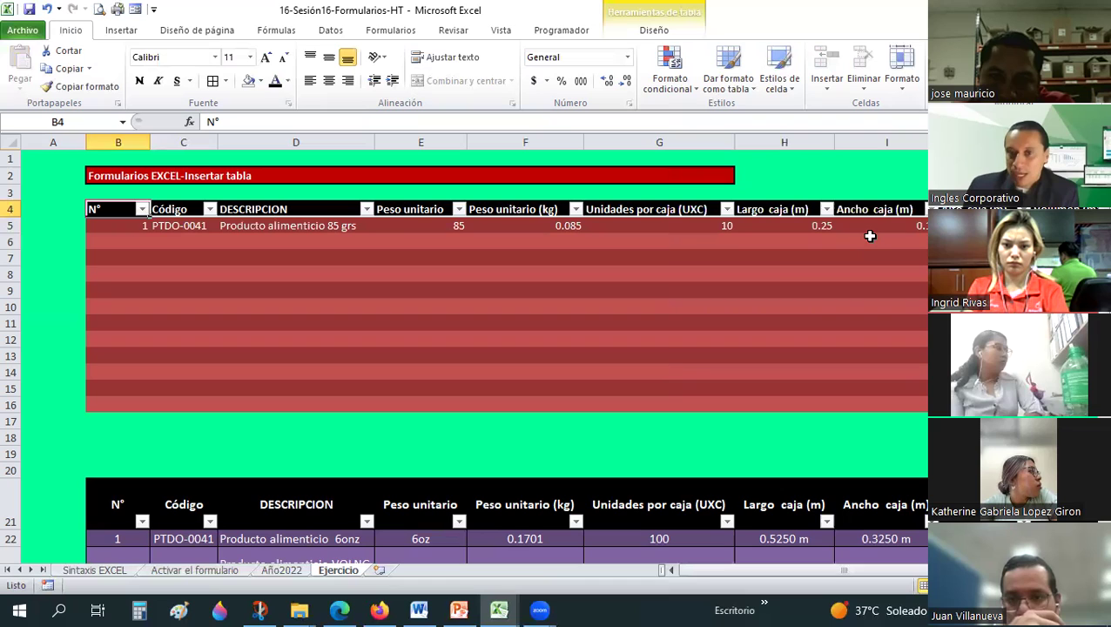
Step: Enter the formula =H5*I5*J5 in Volumen cell K5
click(925, 241)
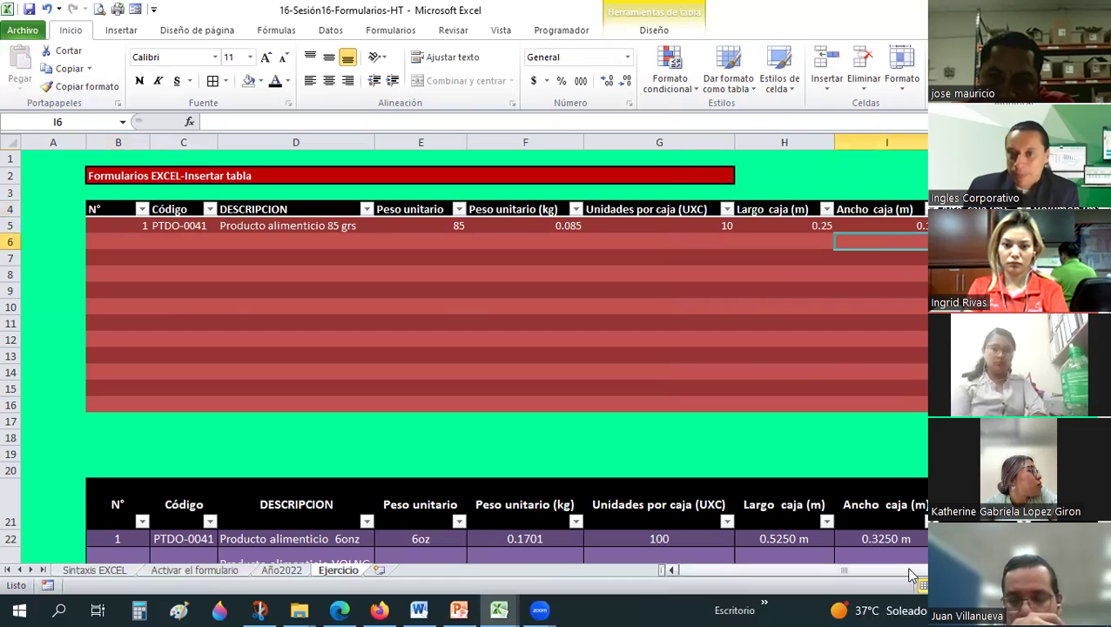
scroll(471, 305, right, 2)
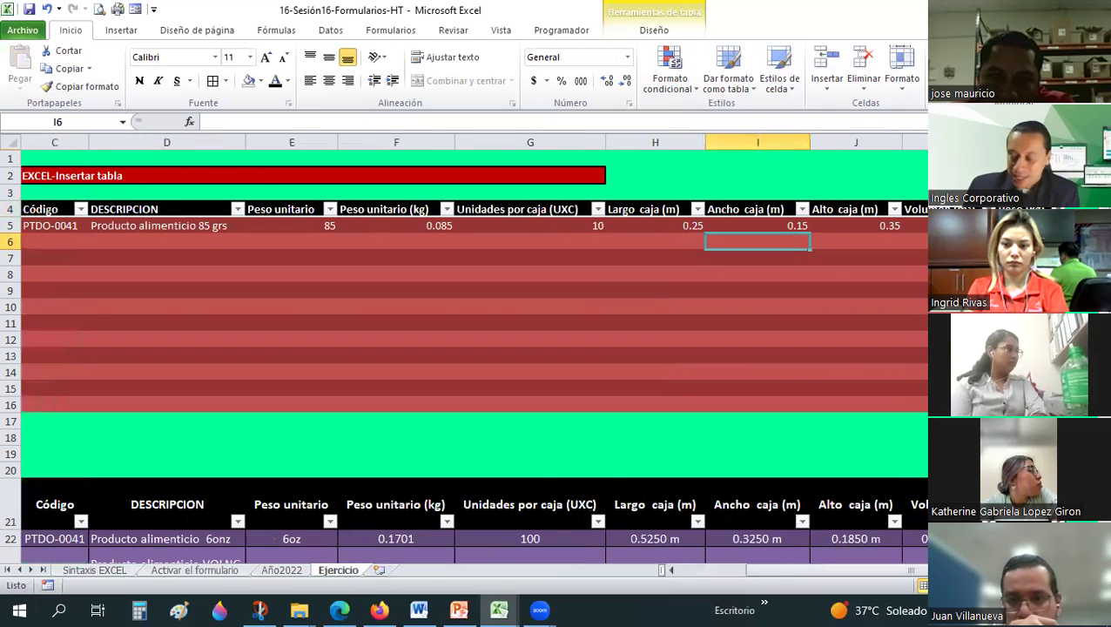
click(914, 226)
text(=)
click(758, 226)
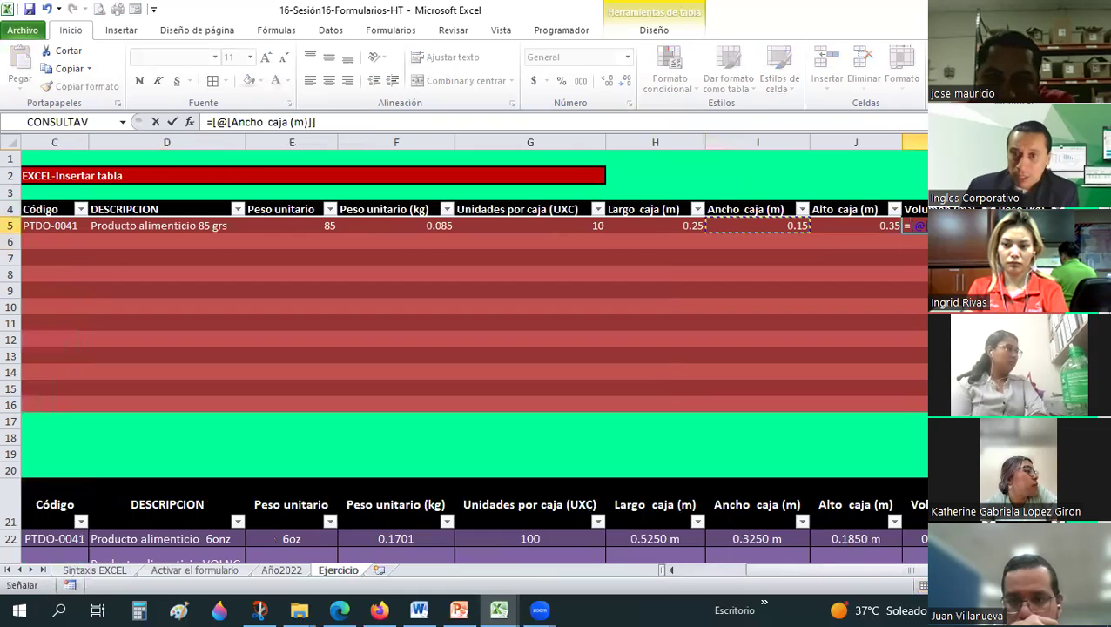
click(655, 225)
text(*)
click(757, 226)
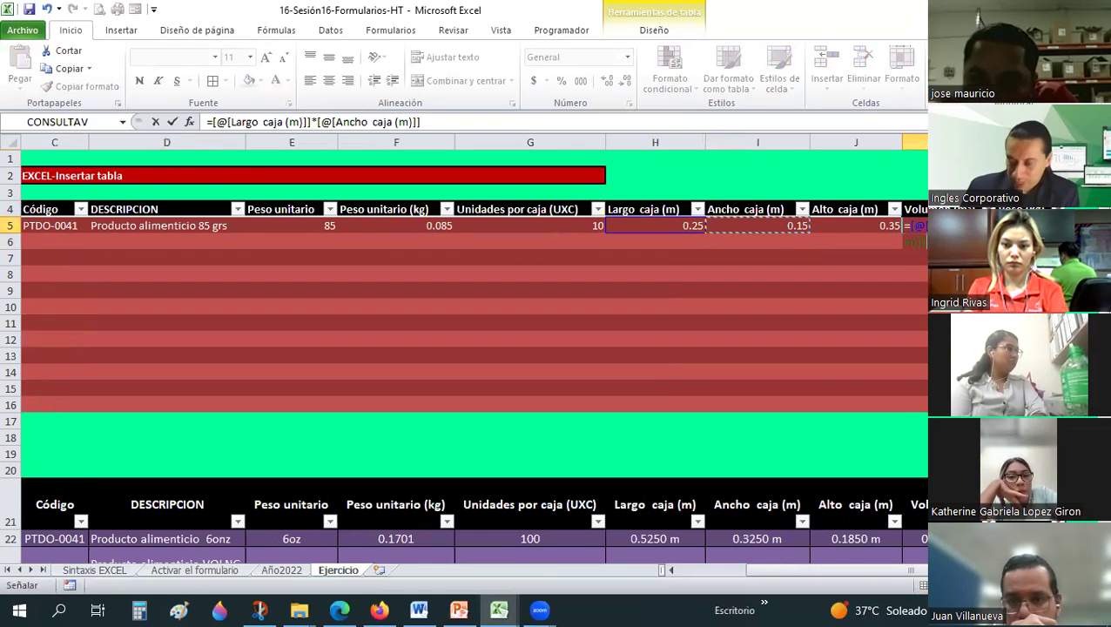
text(*)
click(856, 225)
key(Return)
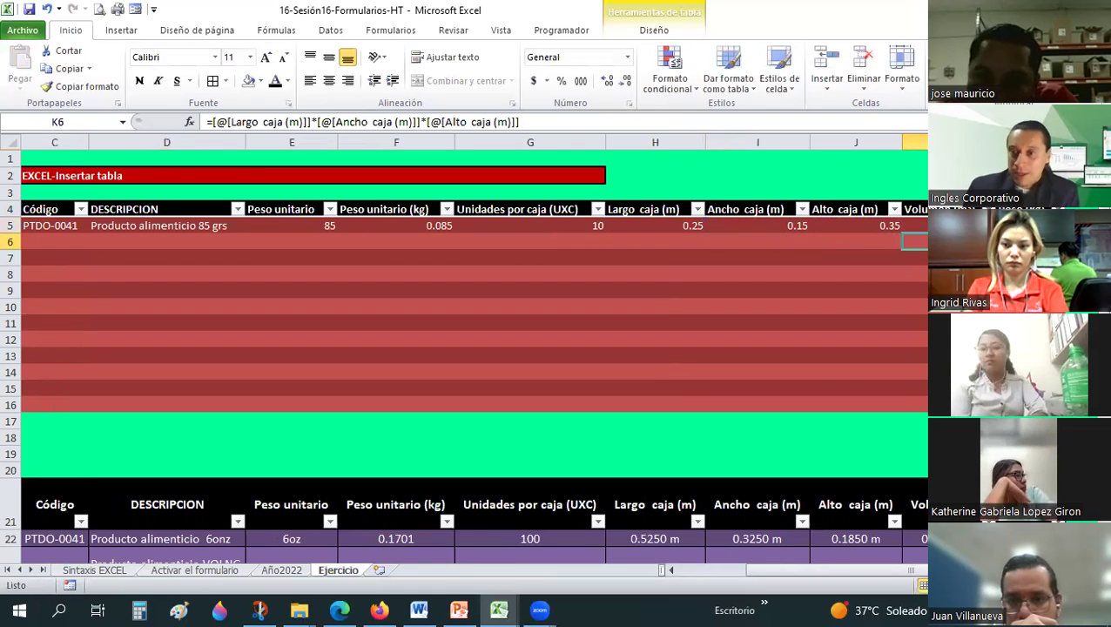
key(Up)
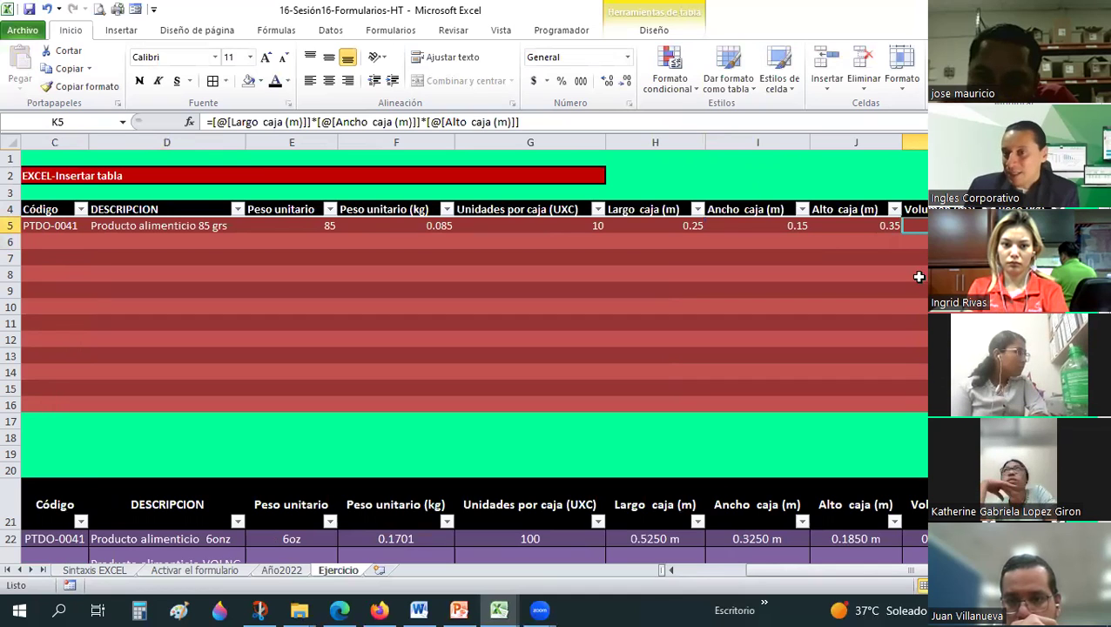
Step: Add decimals to K5 and center the Volumen cells K5:K16 horizontally and vertically
click(624, 80)
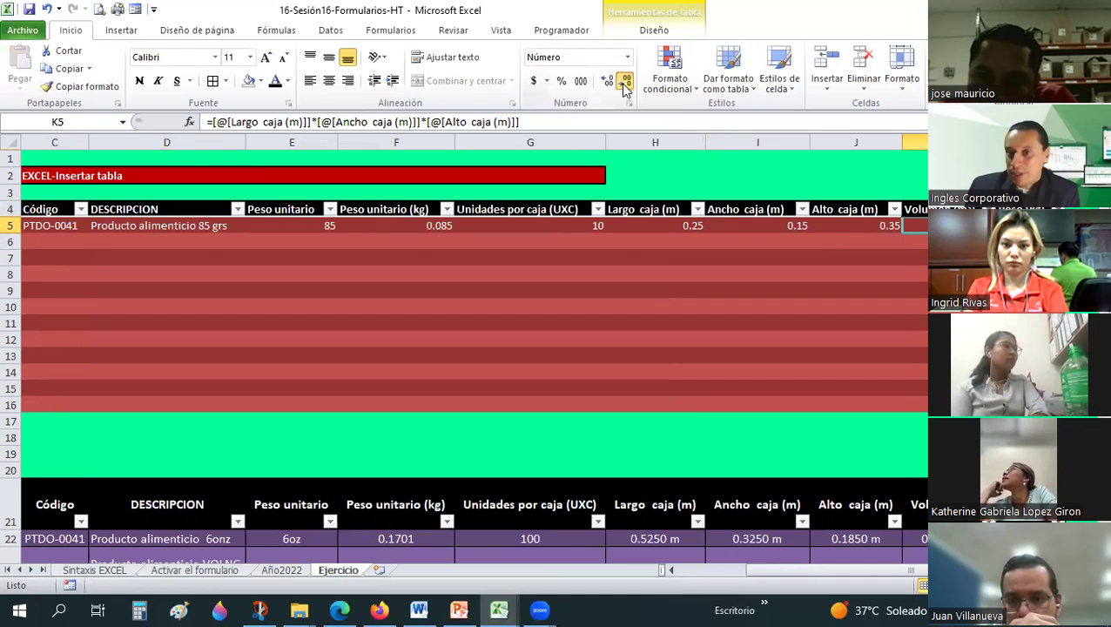
key(shift+Down)
key(shift+Down)
key(shift+Down)
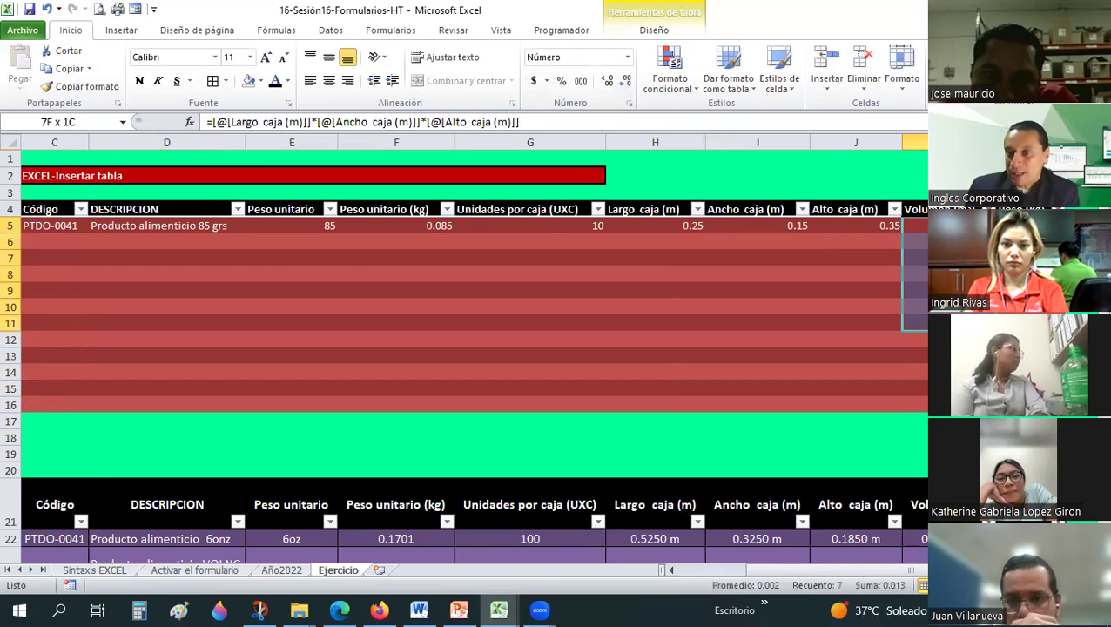
key(shift+Down)
key(shift+Down)
key(shift+Down)
click(329, 80)
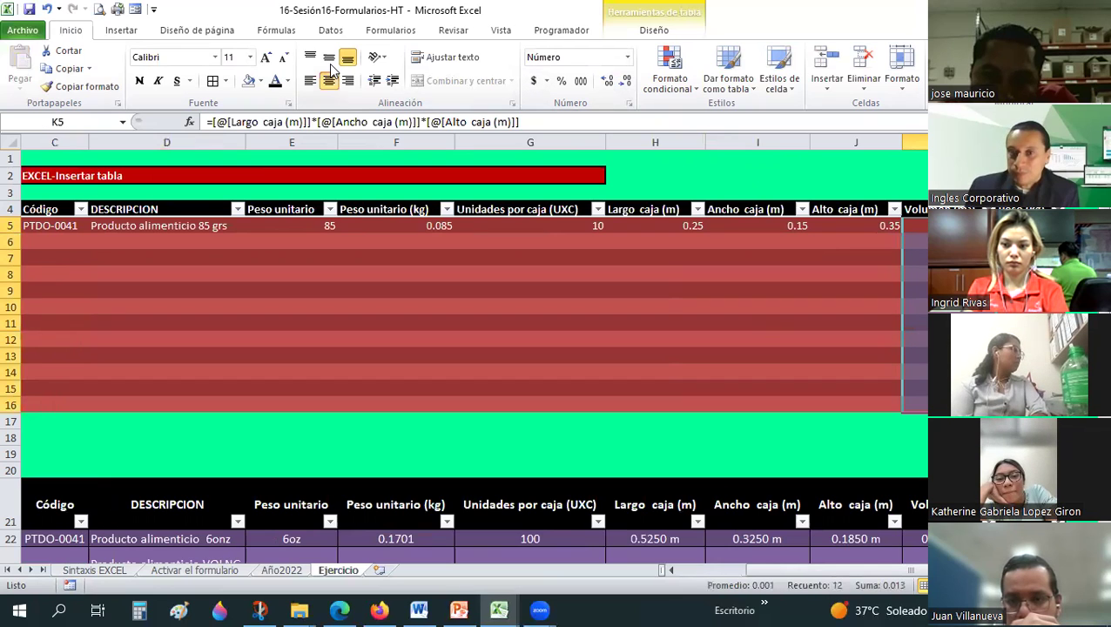
click(863, 245)
key(Up)
key(Right)
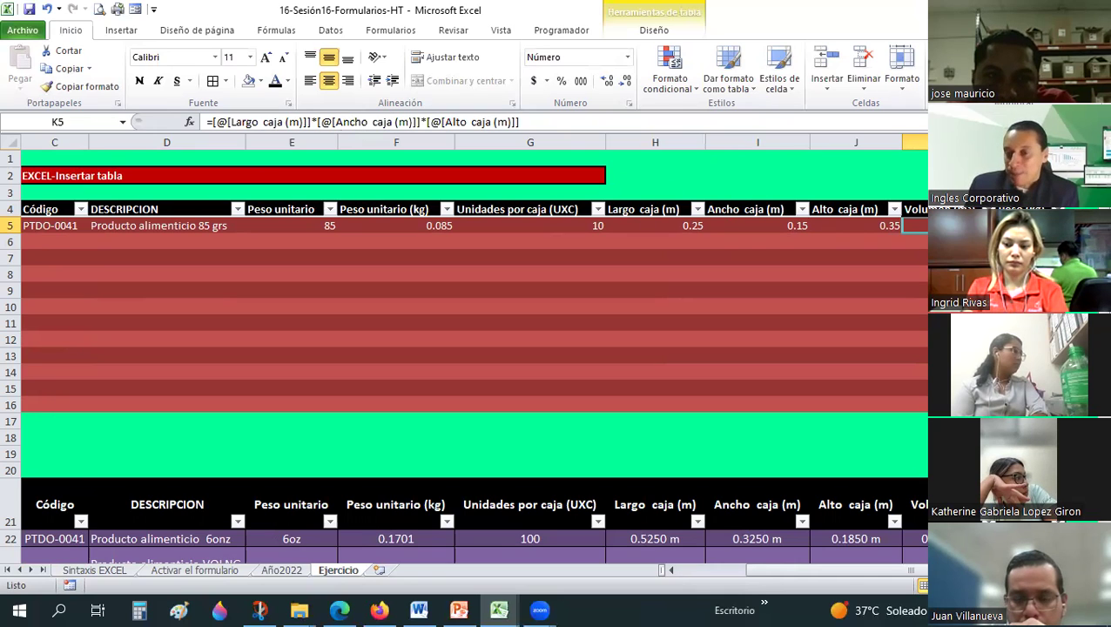
Step: Give the Volumen cells K6:K16 a Número decimal format
click(915, 258)
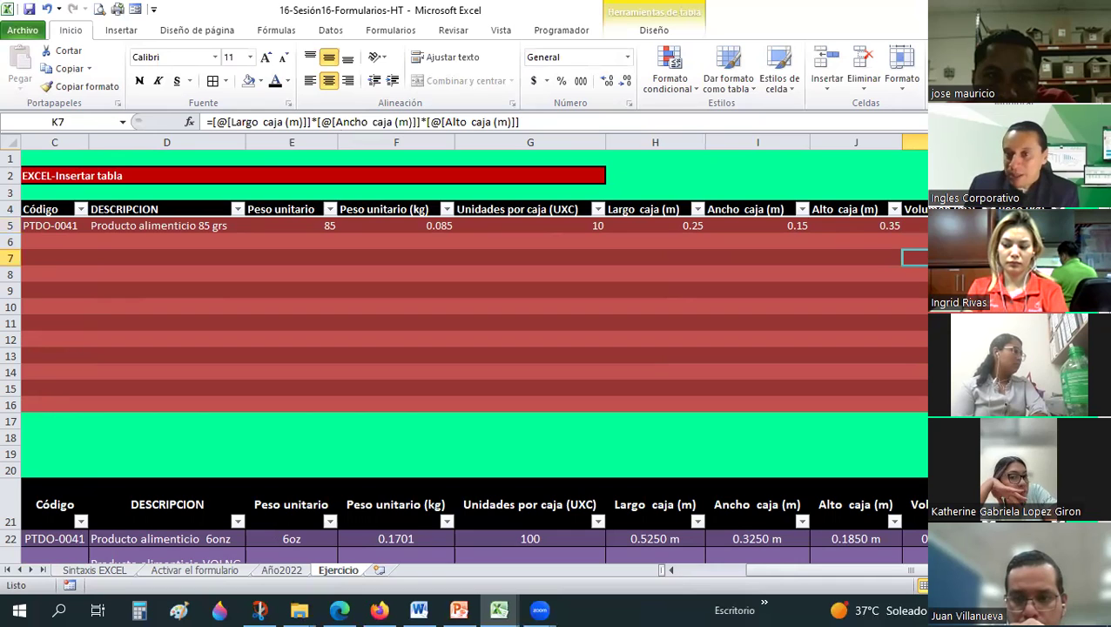
click(915, 405)
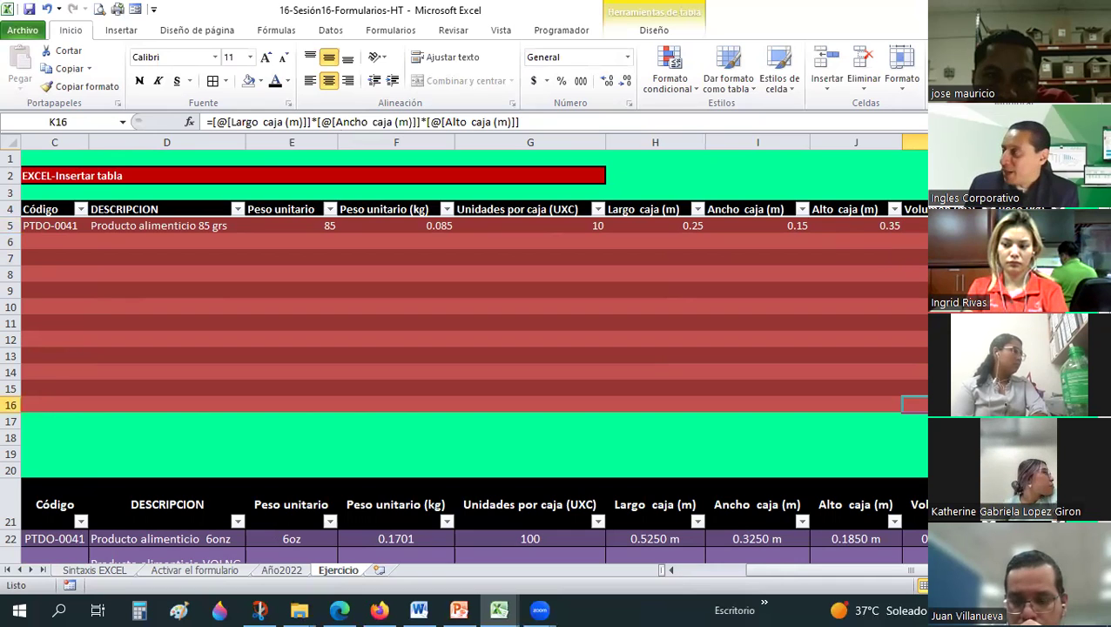
drag(914, 242, 915, 405)
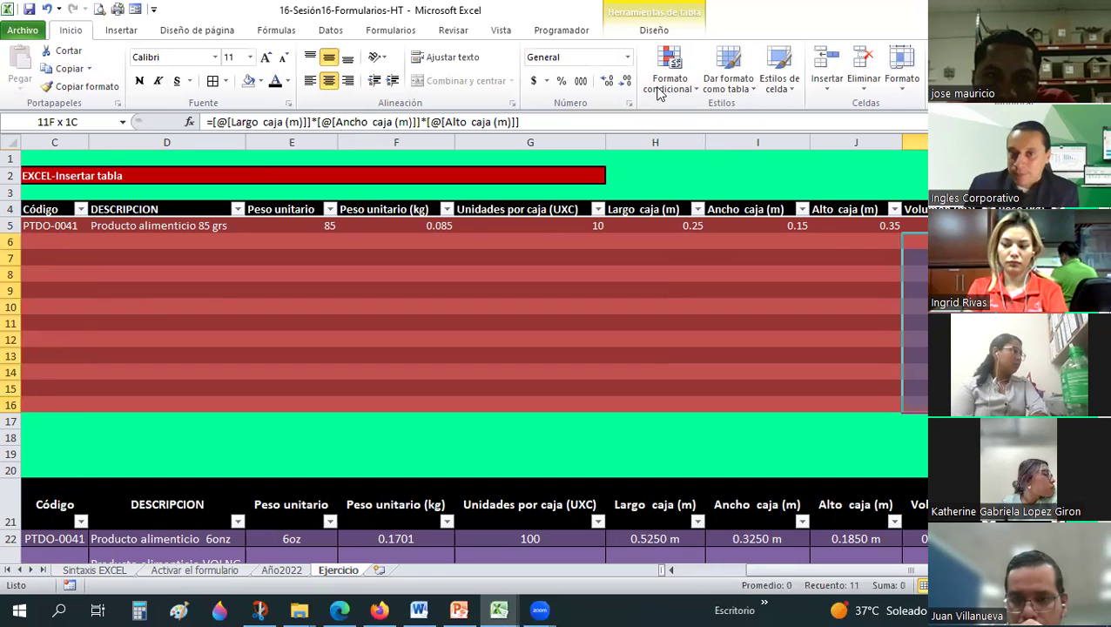
click(607, 83)
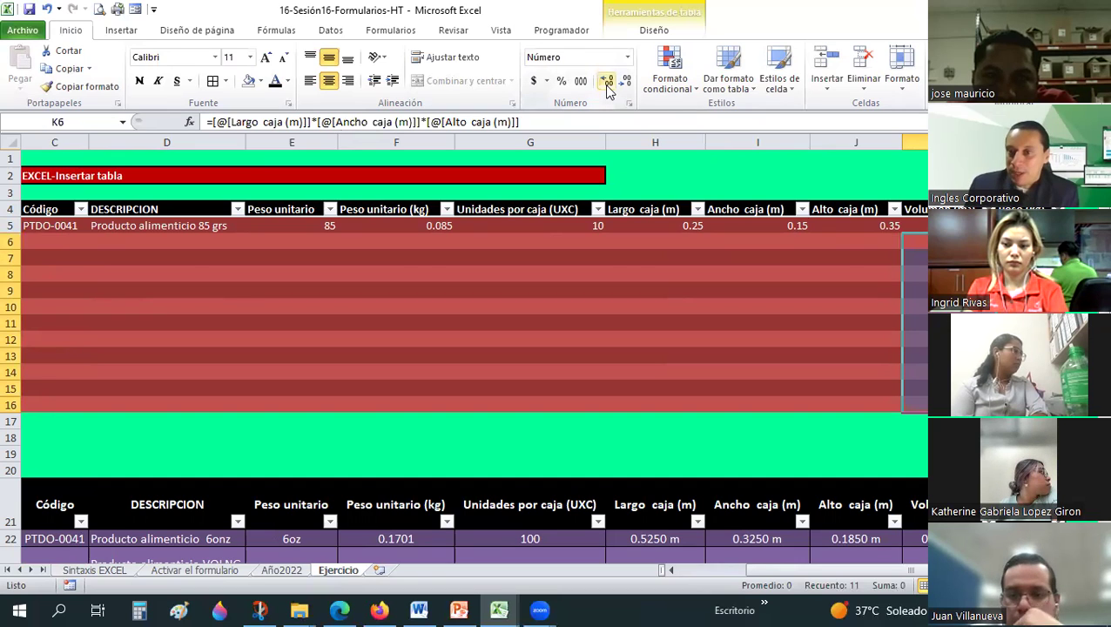
key(Up)
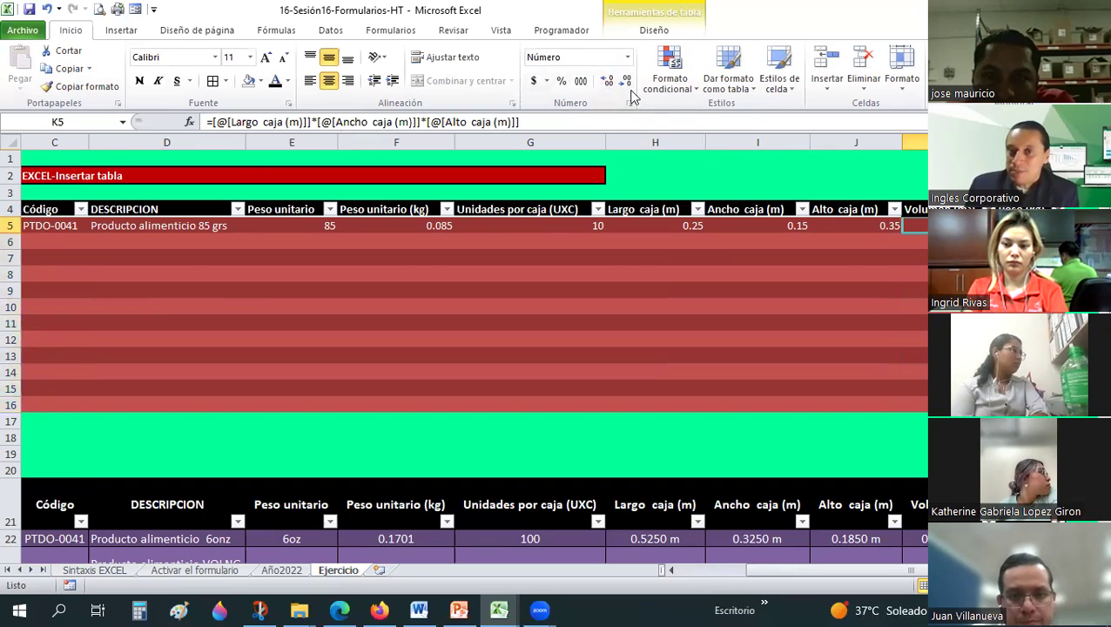
key(Right)
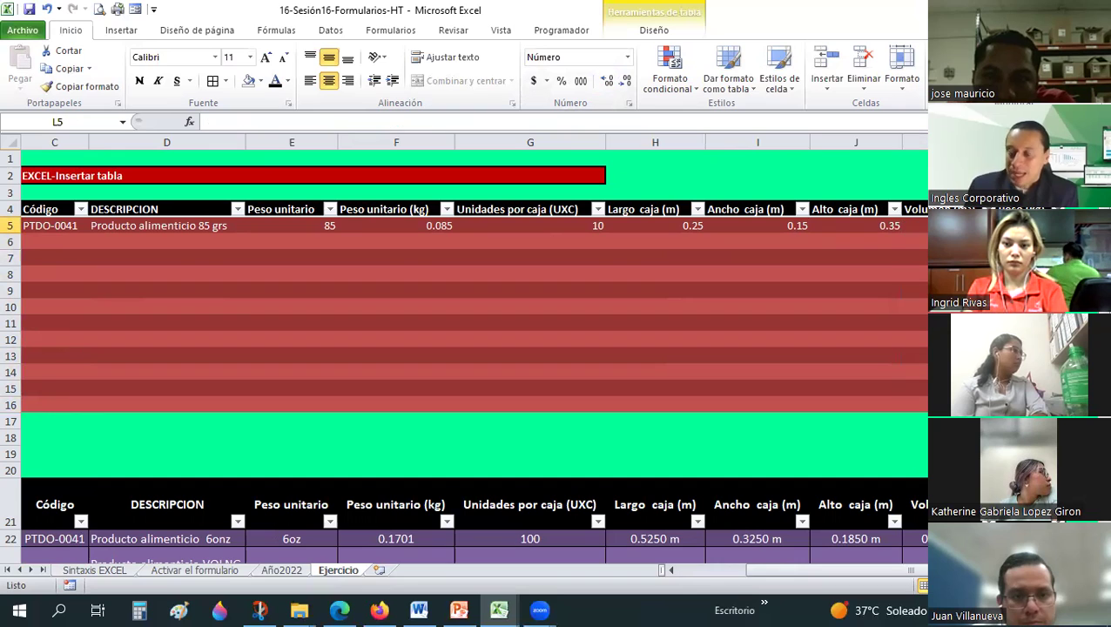
Step: Enter the Peso formula in L5 as Peso unitario (kg) times Unidades por caja (UXC)
text(=)
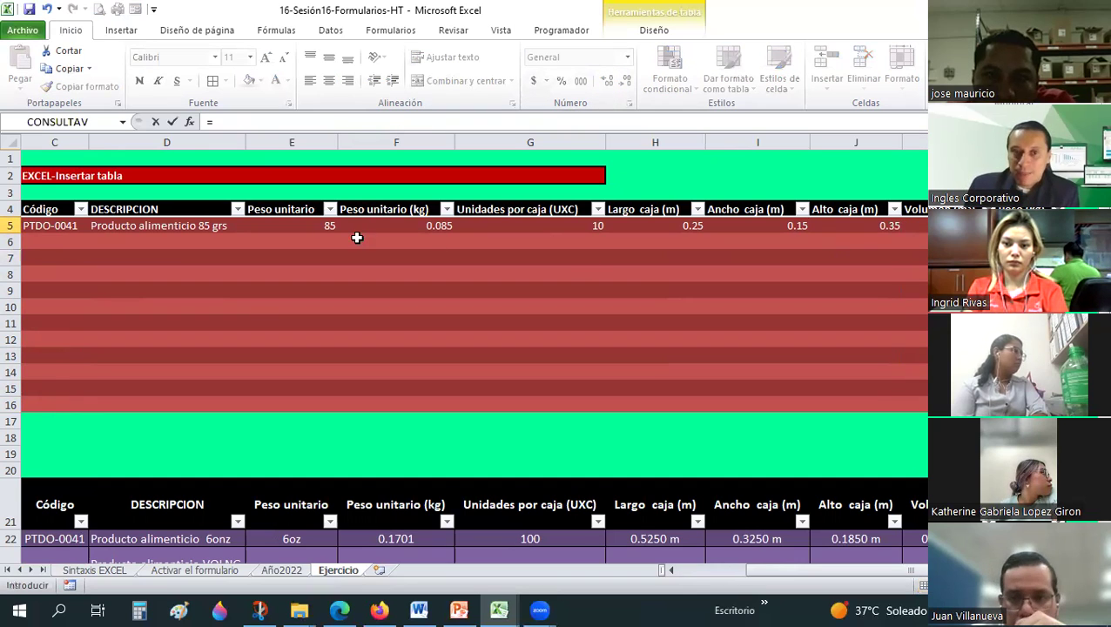
click(405, 228)
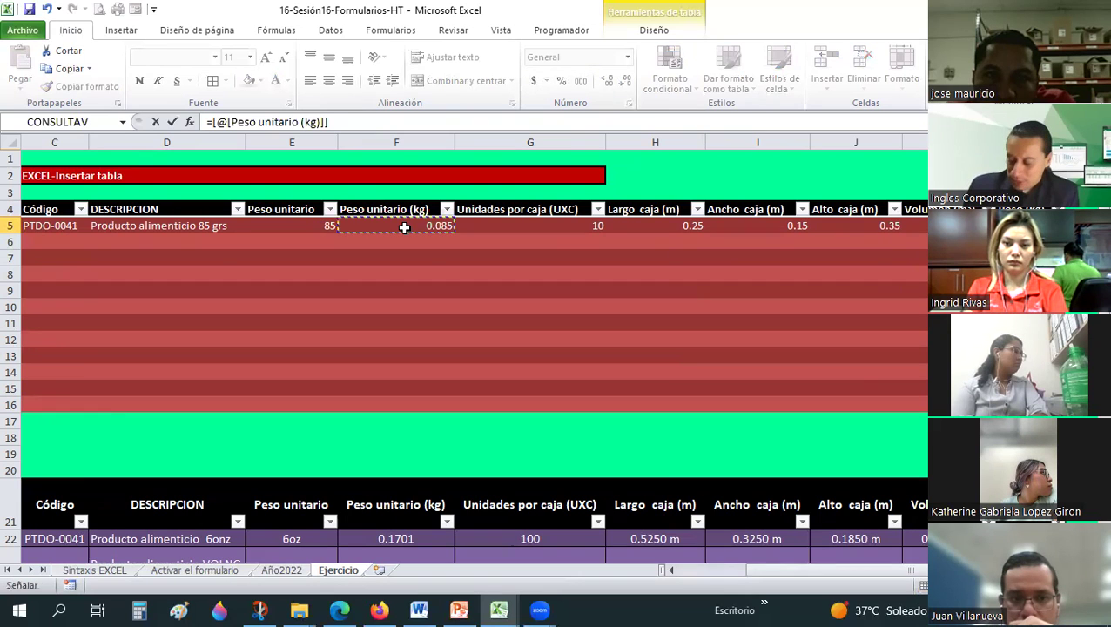
click(502, 226)
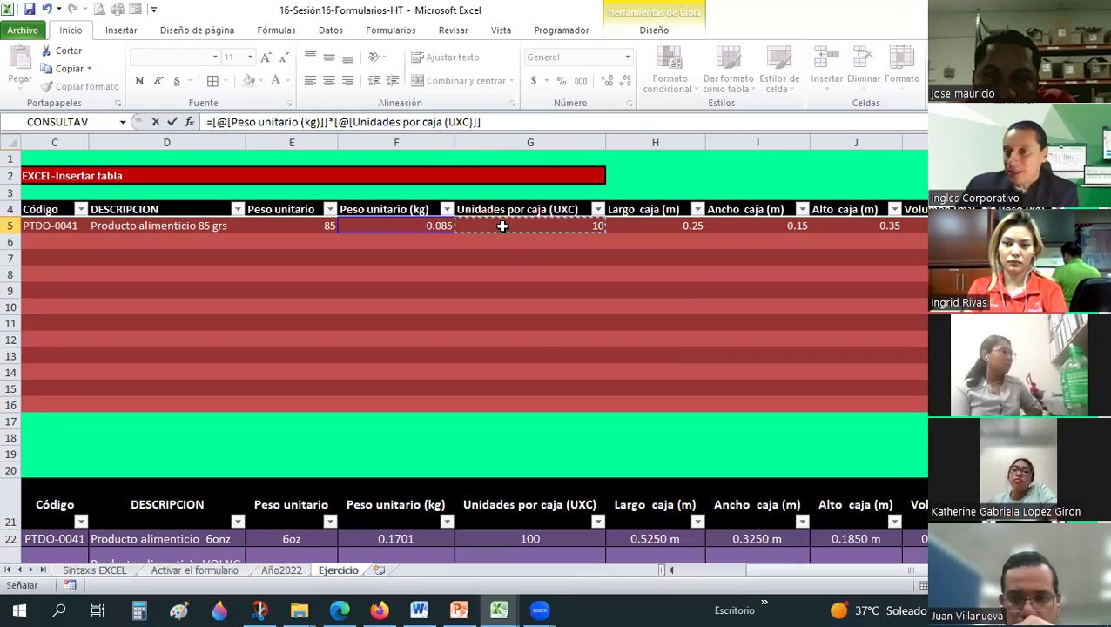
key(Return)
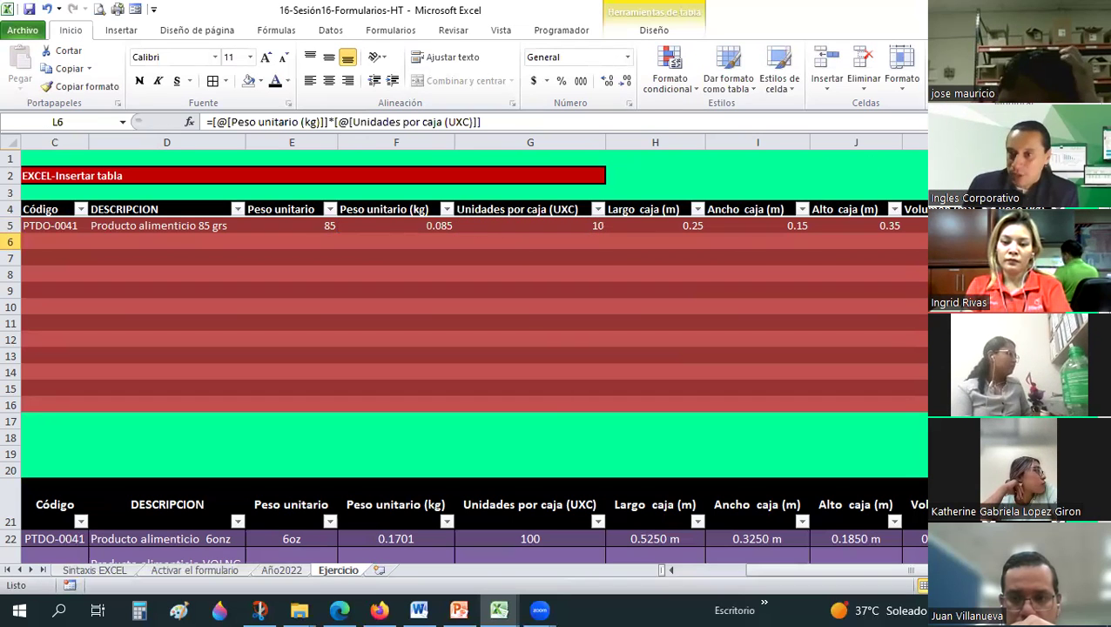
Step: Format the Peso results in L5:L16 with the Number format
key(Up)
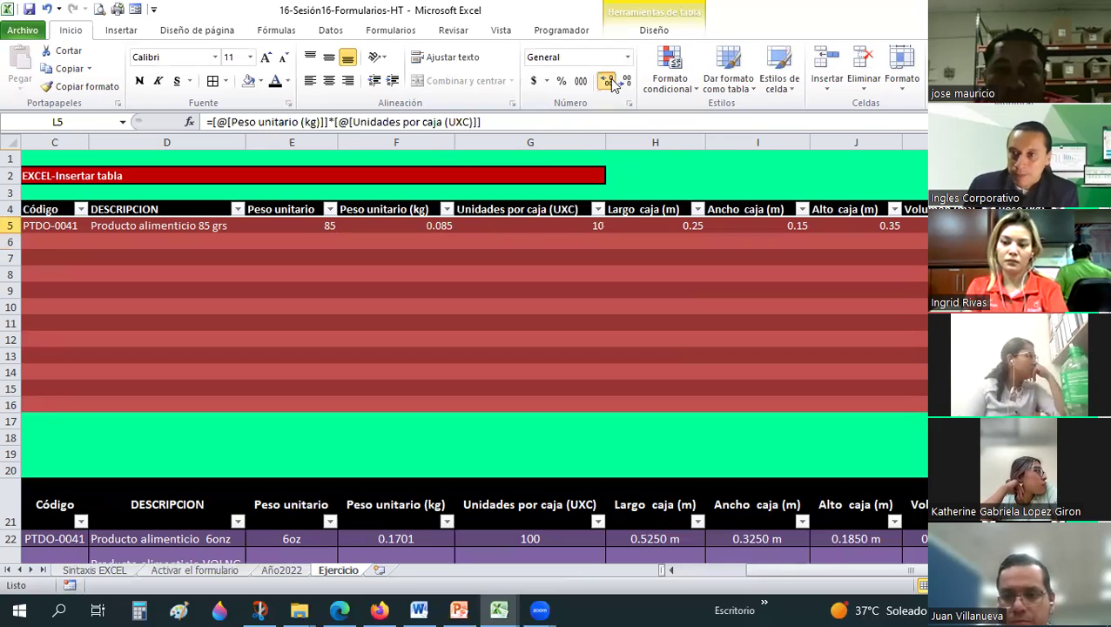
click(609, 81)
key(Down)
key(ctrl+shift+Down)
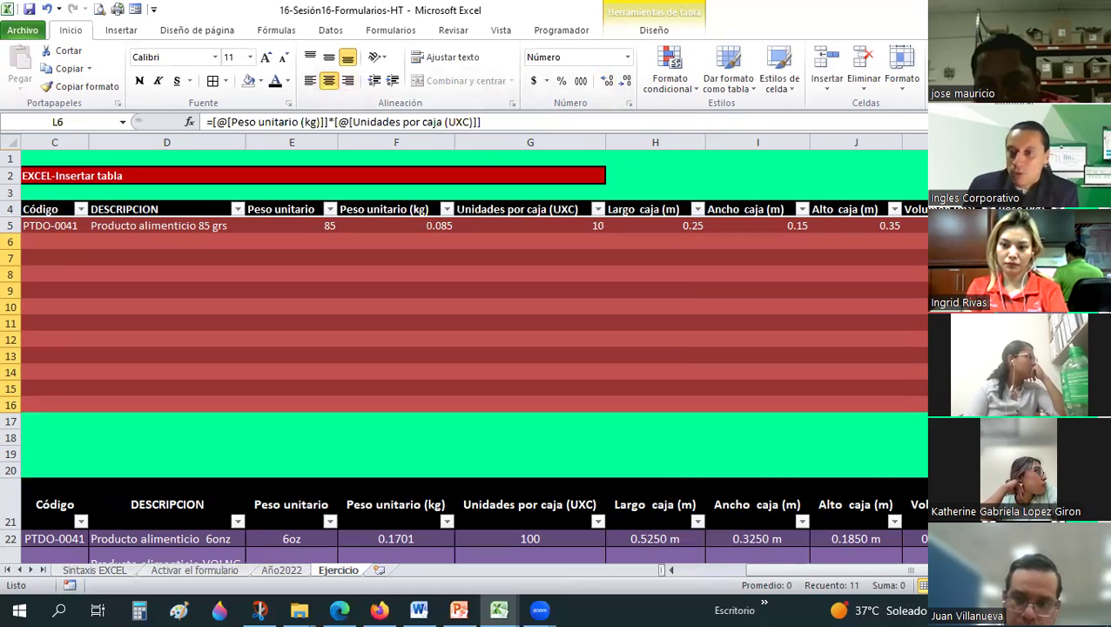
key(shift+Up)
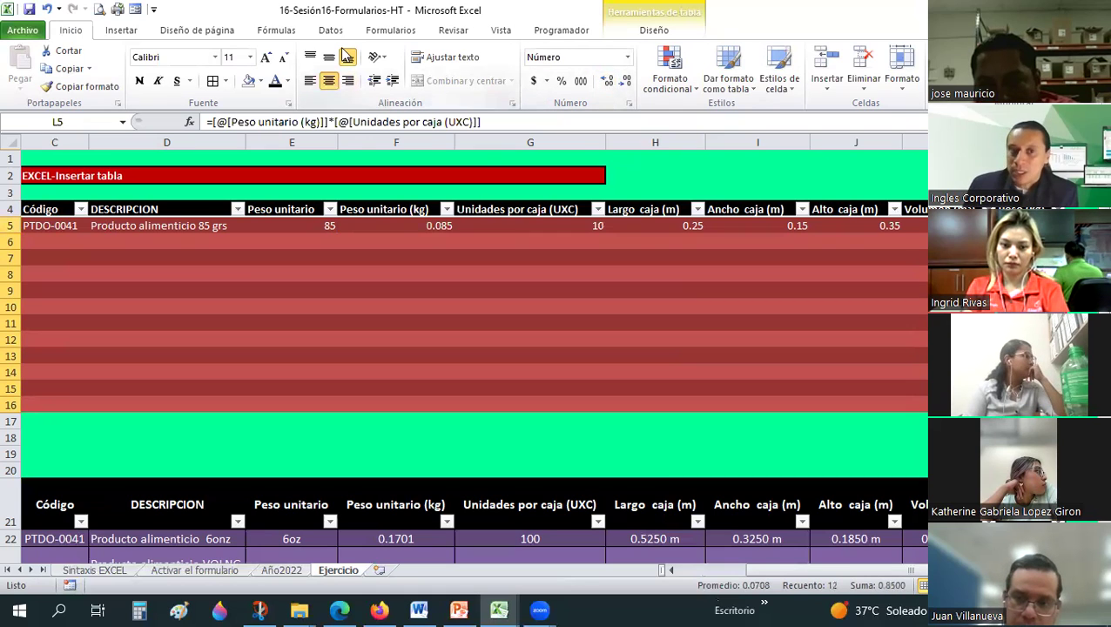
click(833, 389)
Step: Narrow the N° column and open the data form for the Ejercicio table
scroll(124, 294, left, 2)
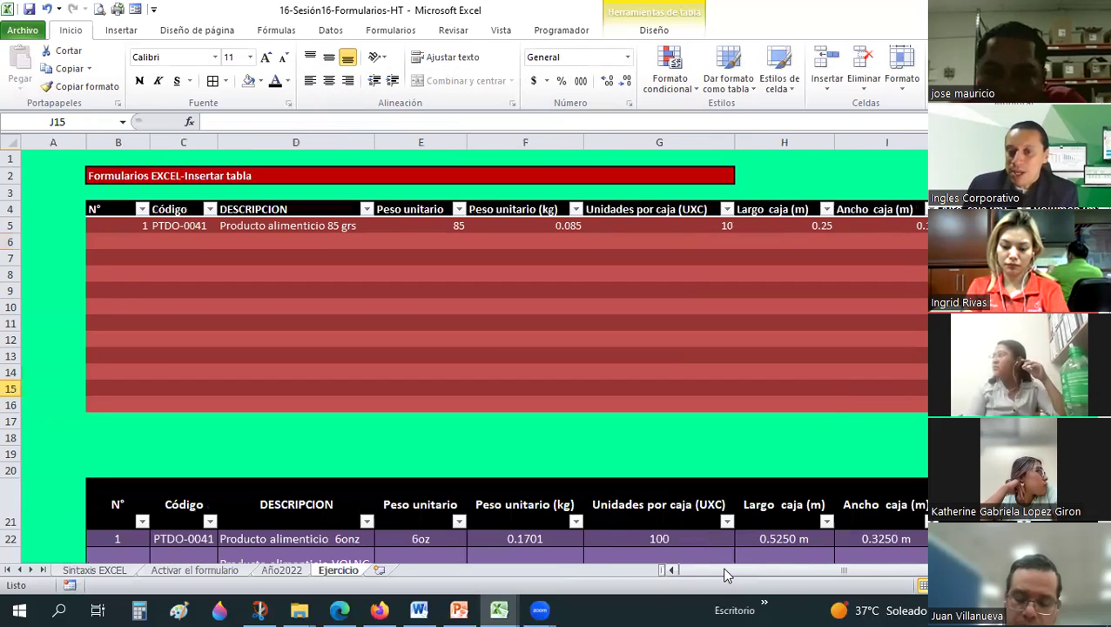
click(111, 224)
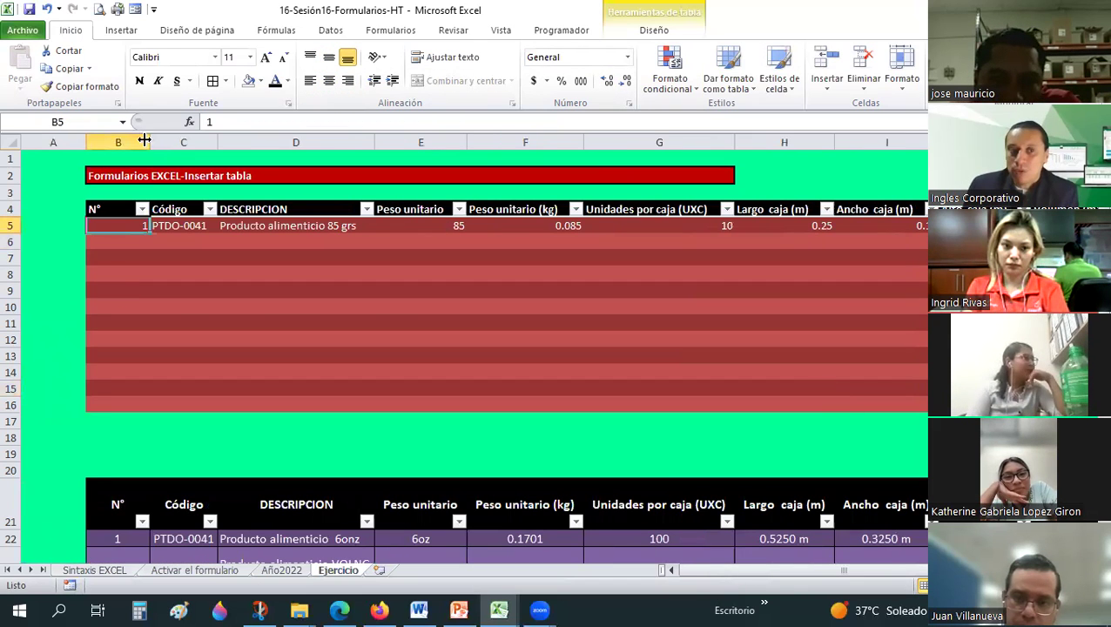
key(ctrl+z)
click(135, 11)
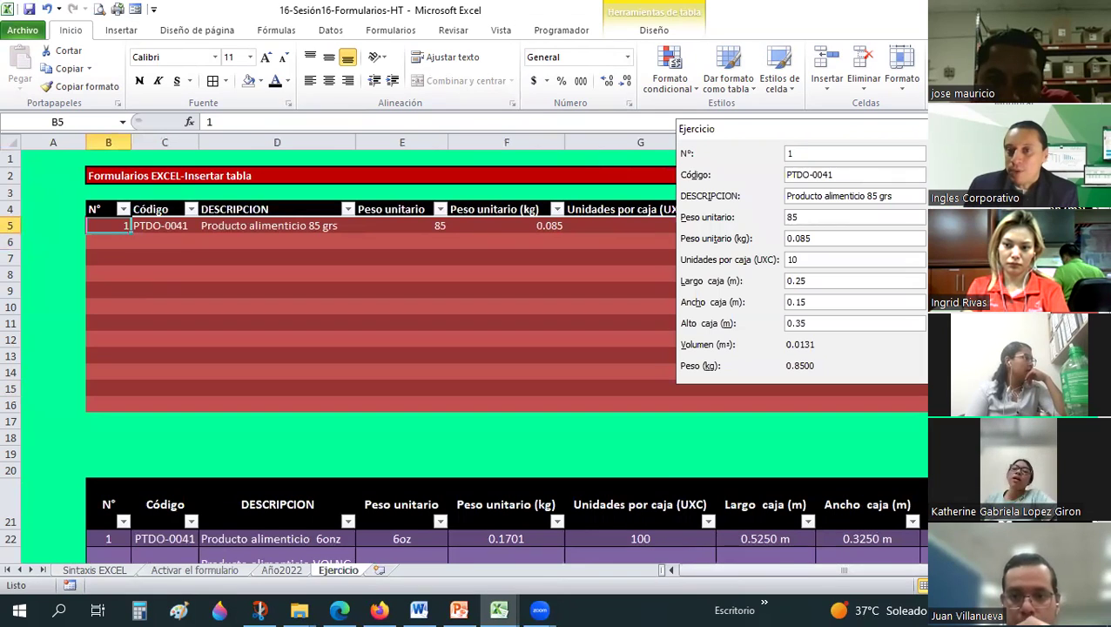
Step: Start a new record in the centred data form with N° 2
key(Return)
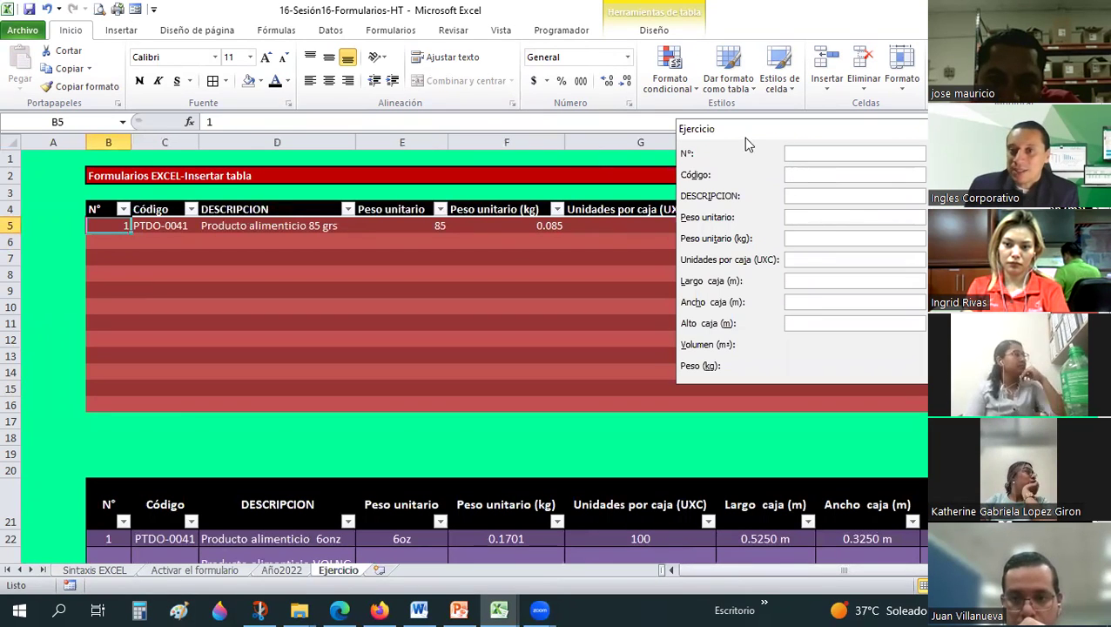
drag(740, 129, 474, 94)
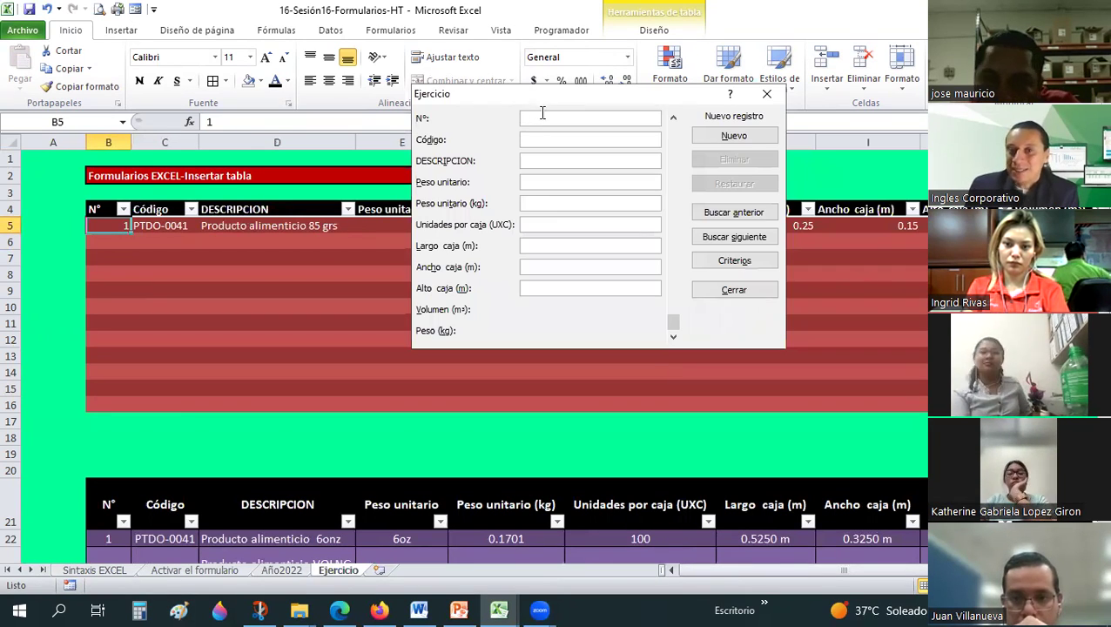
click(544, 115)
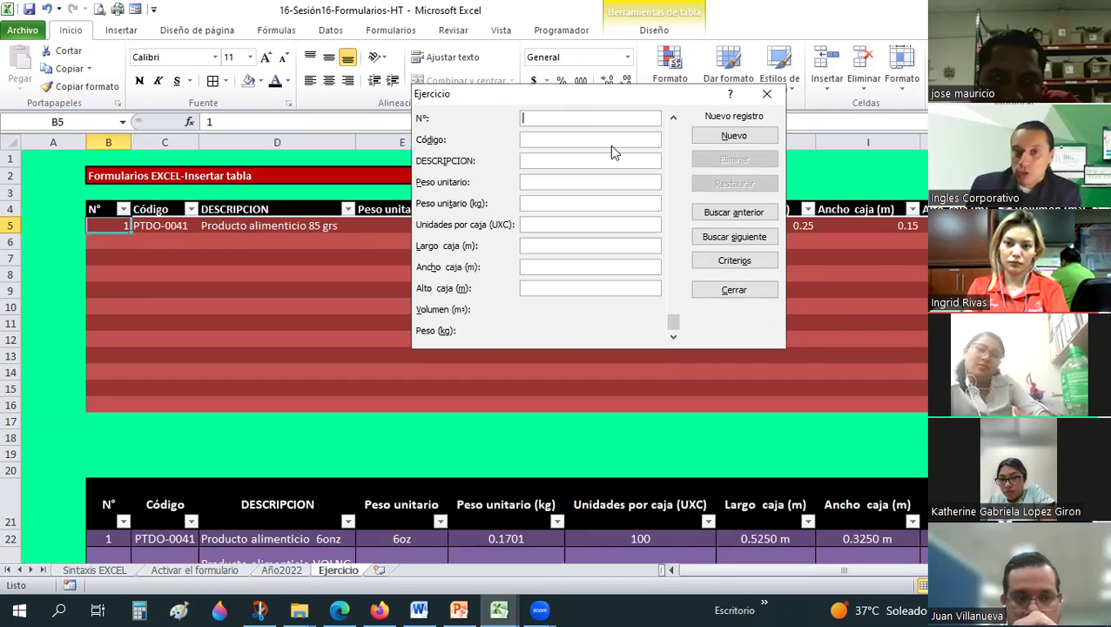
text(2)
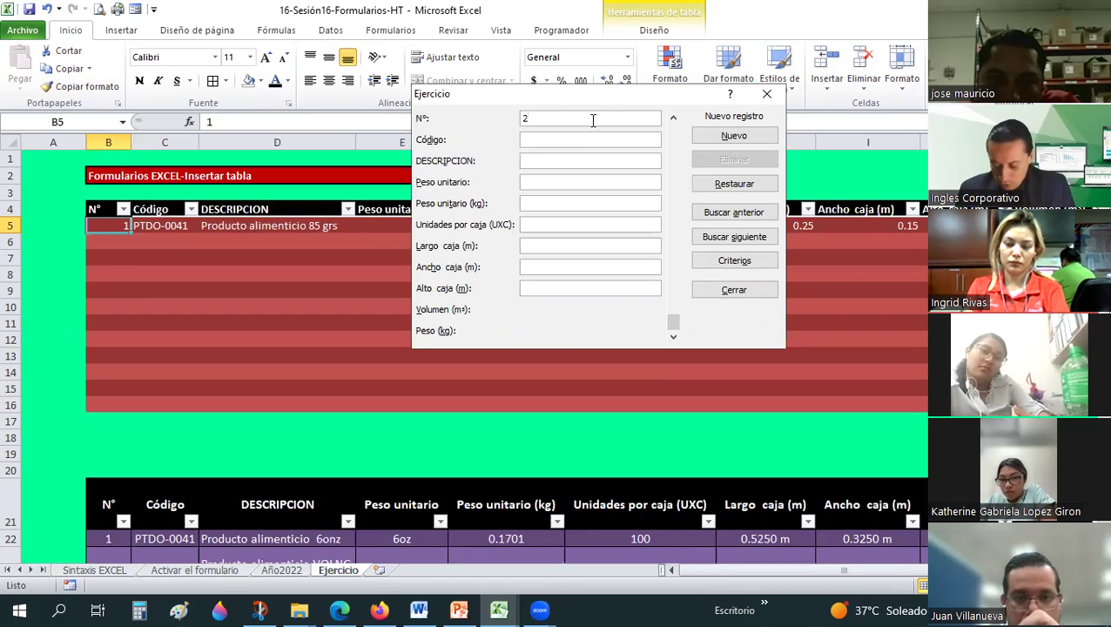
key(Tab)
Step: Fill in code PTDO-0047, 'Producto alimenticio de 25 kgs', unit weight 25 and kg 25
text(PTDO-)
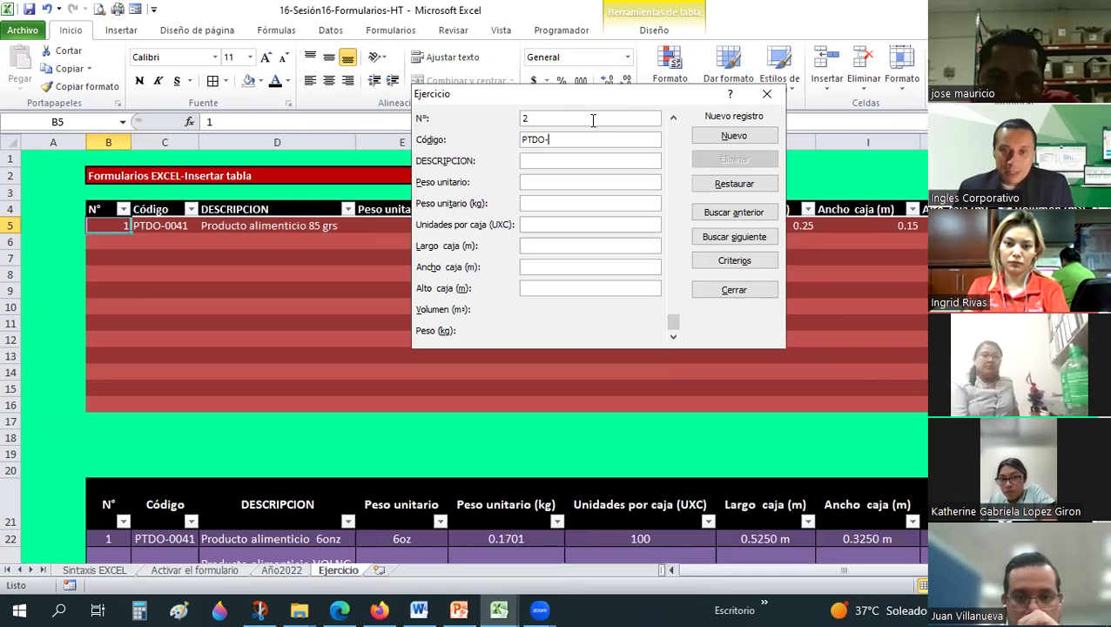
text(004)
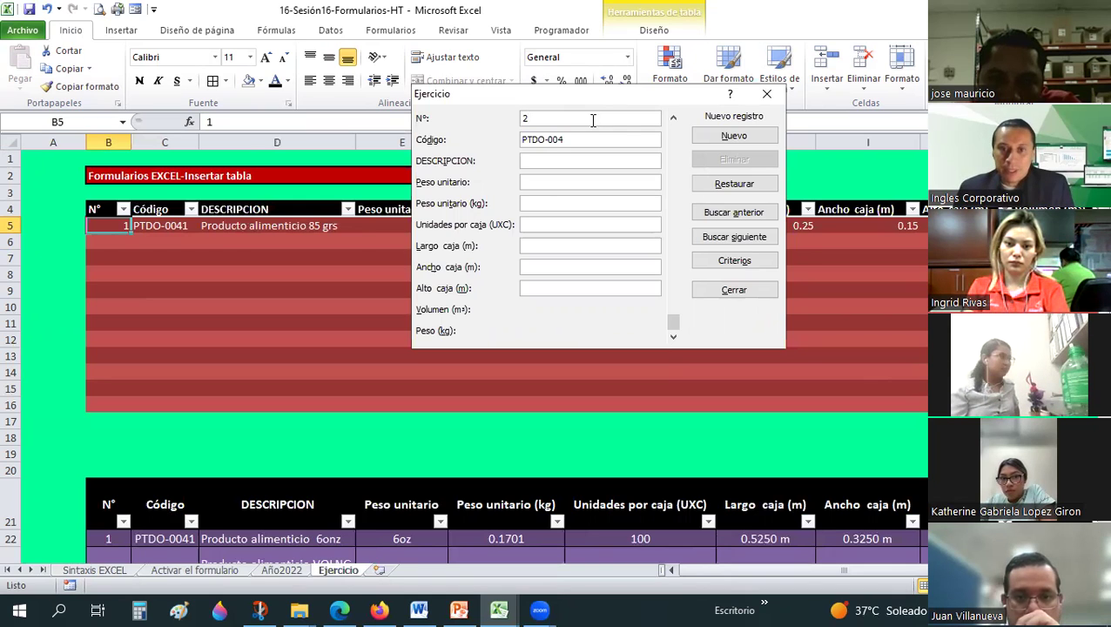
text(7)
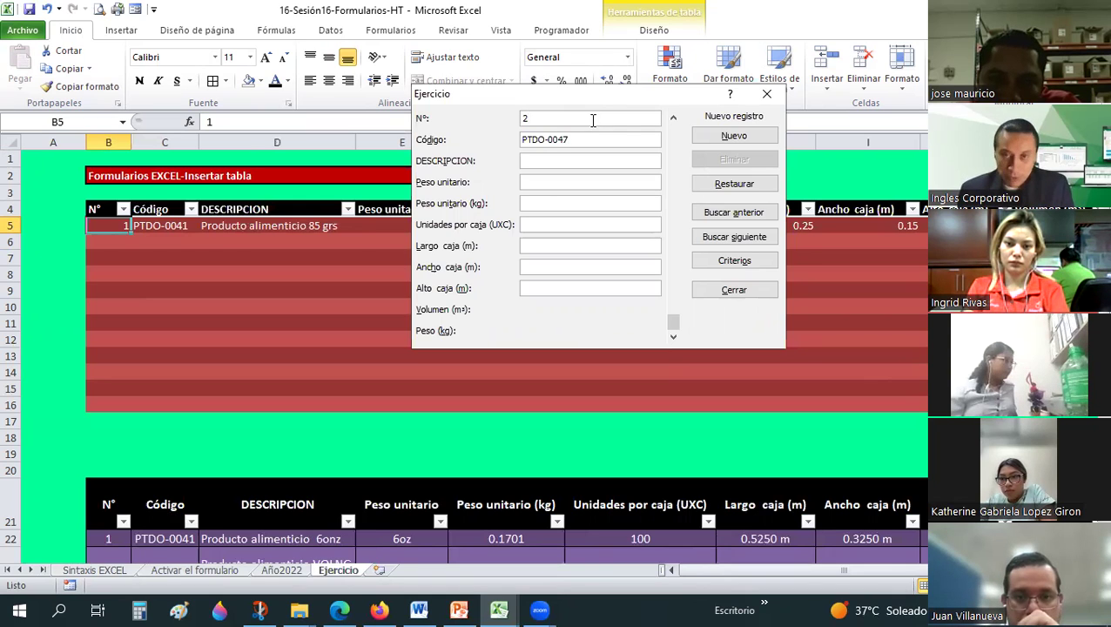
text(cio de )
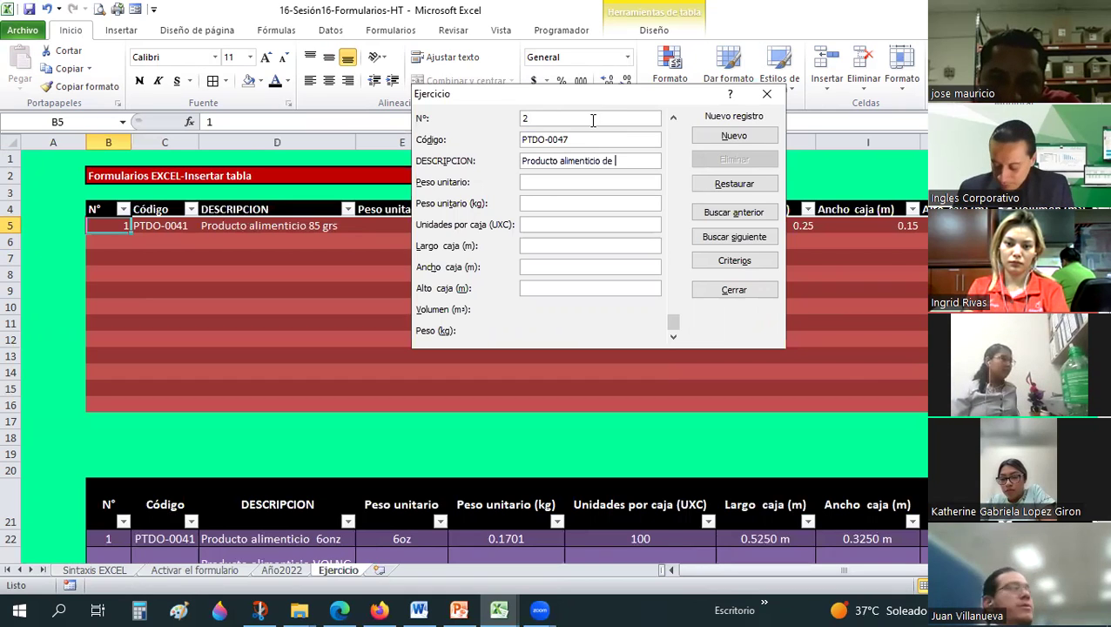
text(25 k)
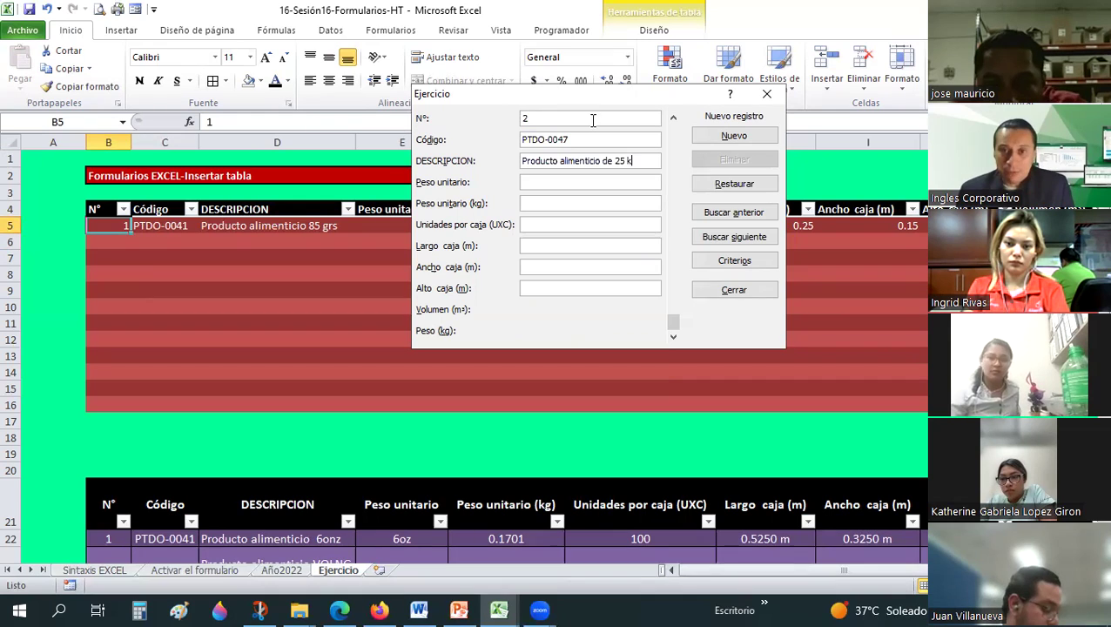
text(gs)
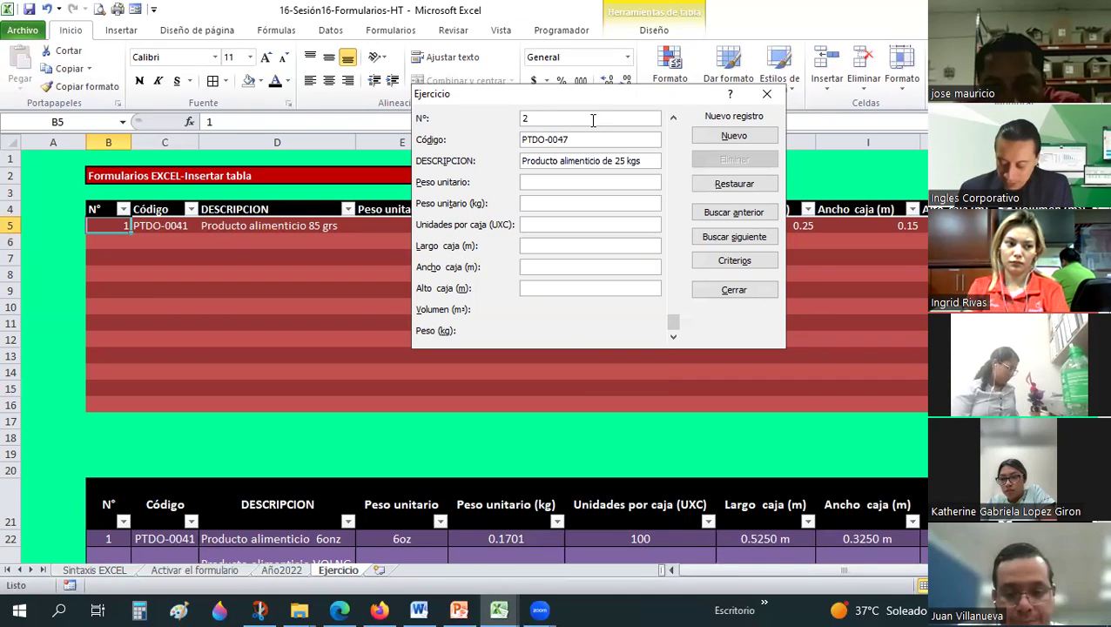
key(Tab)
text(25)
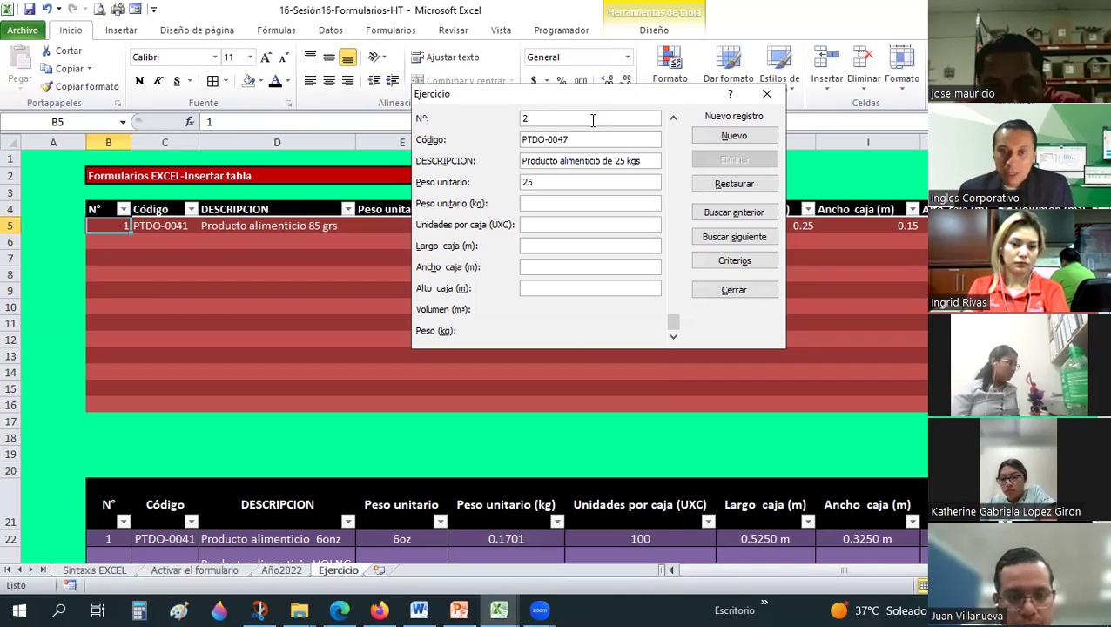
key(Tab)
text(25)
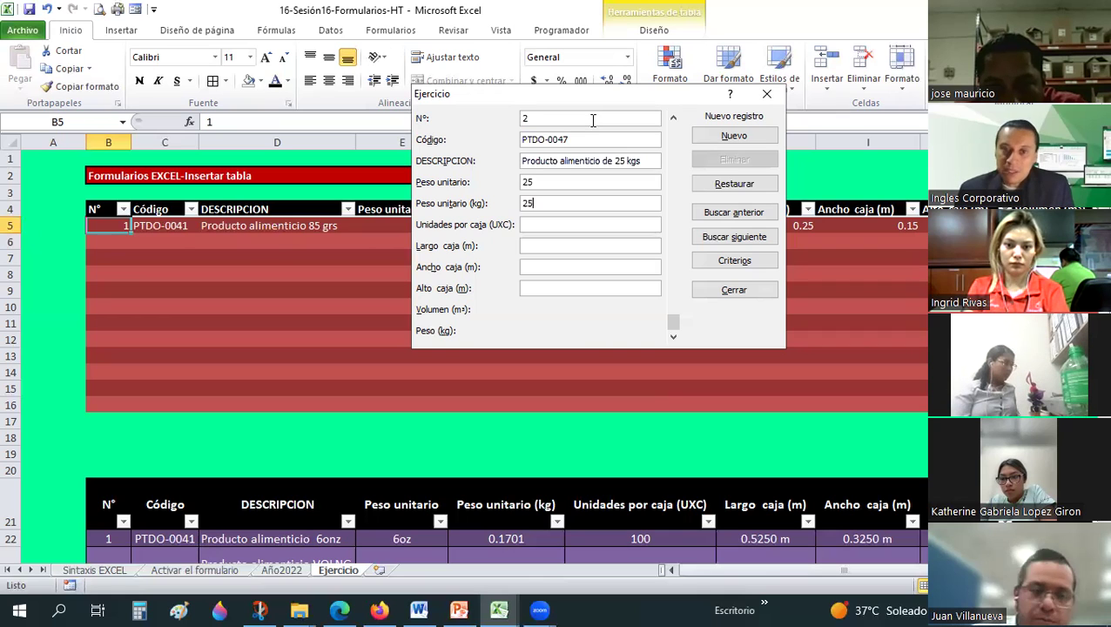
text(1)
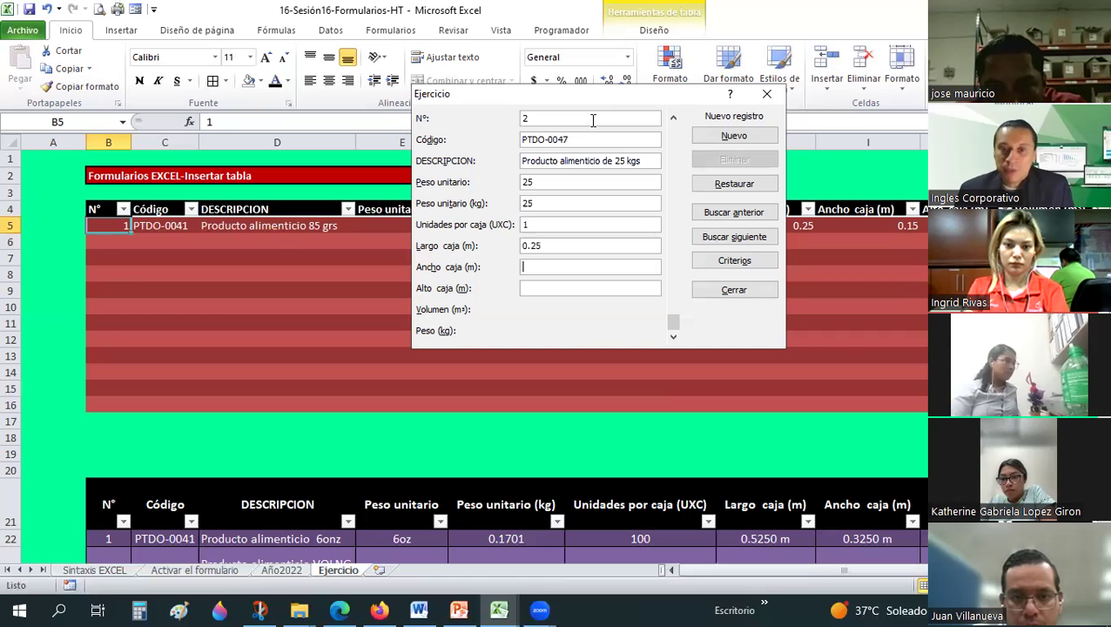
text(0.17)
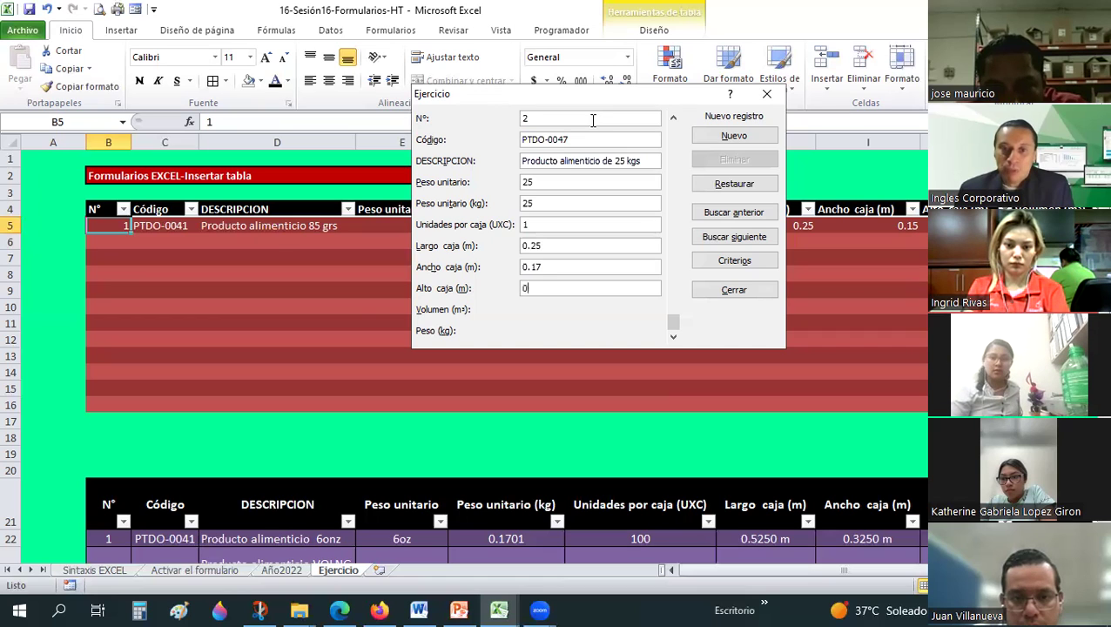
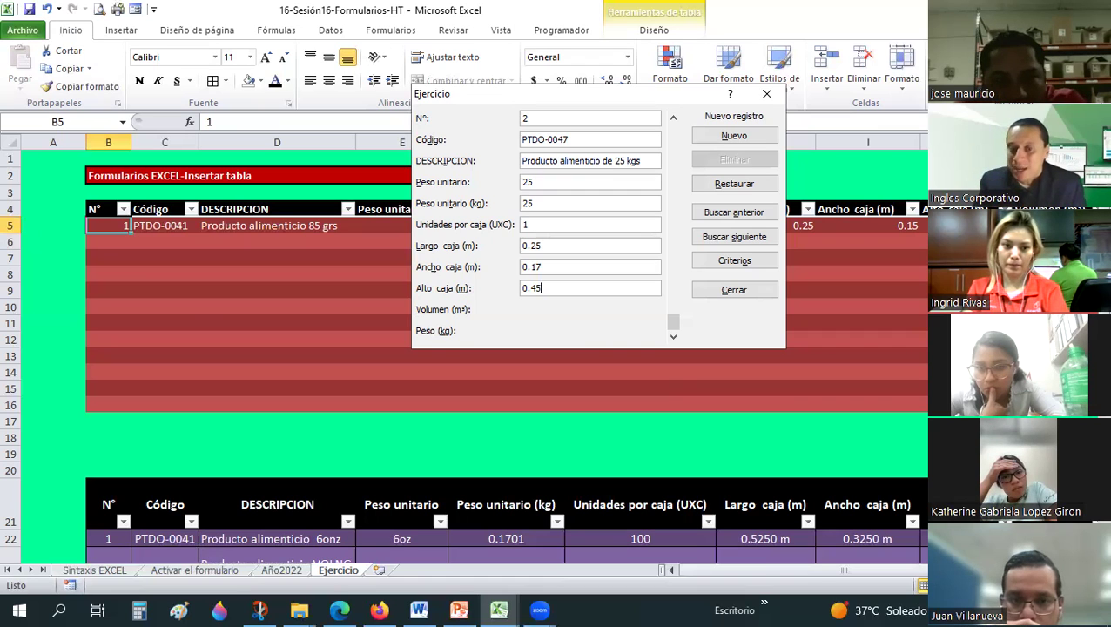
Step: Save record 2, PTDO-0047, close the form, and view the Sintaxis EXCEL diagram's Formularios box
key(Return)
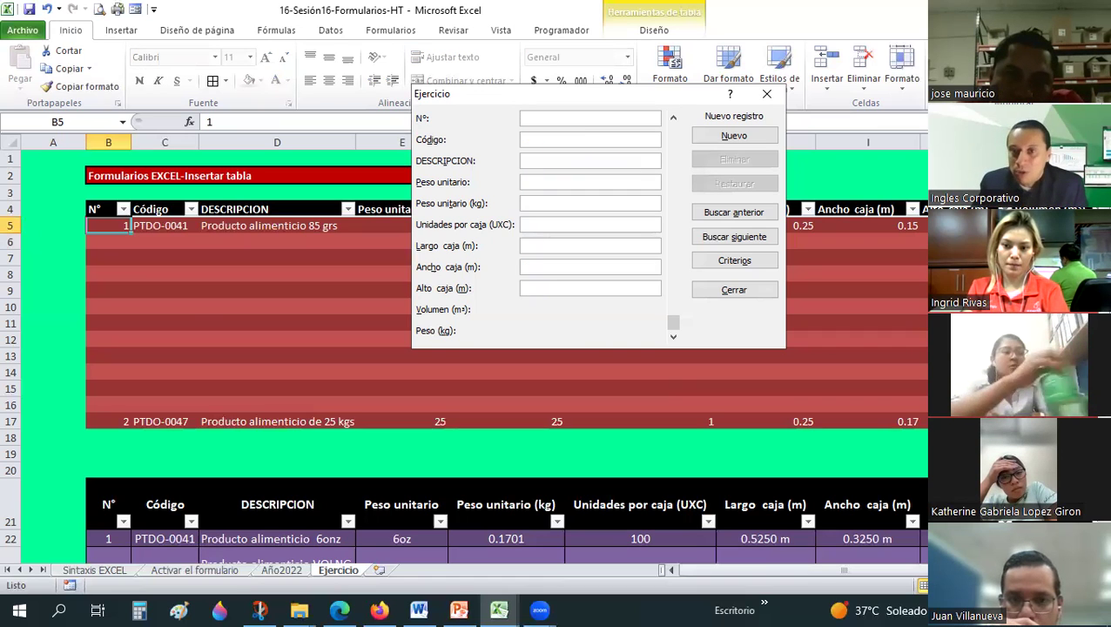
click(767, 94)
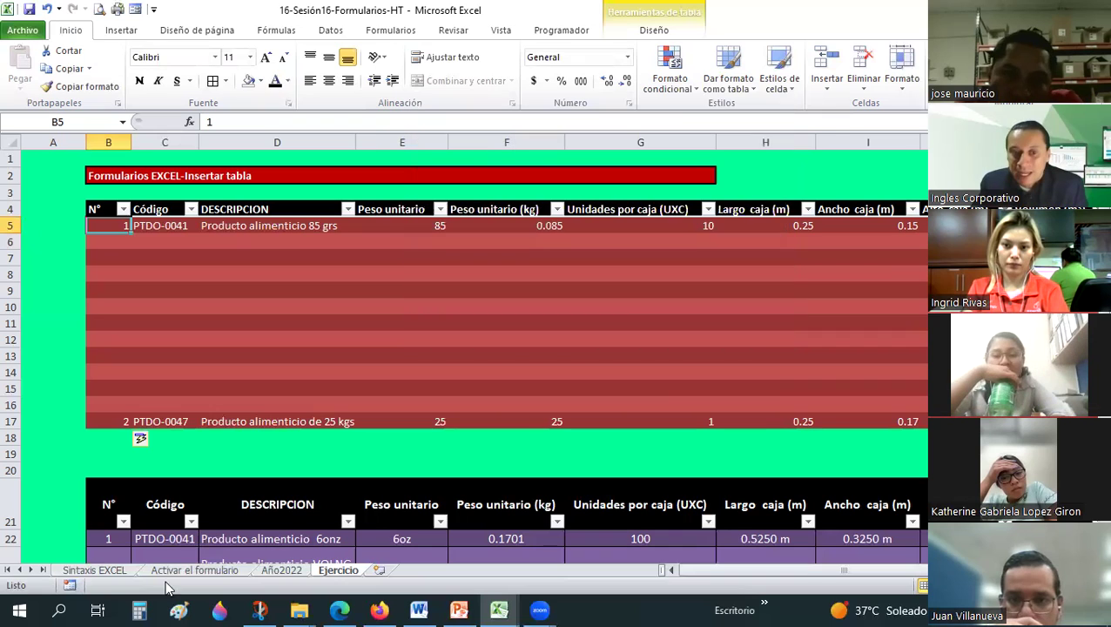
key(ctrl+Page_Up)
key(ctrl+Page_Up)
key(ctrl+Page_Up)
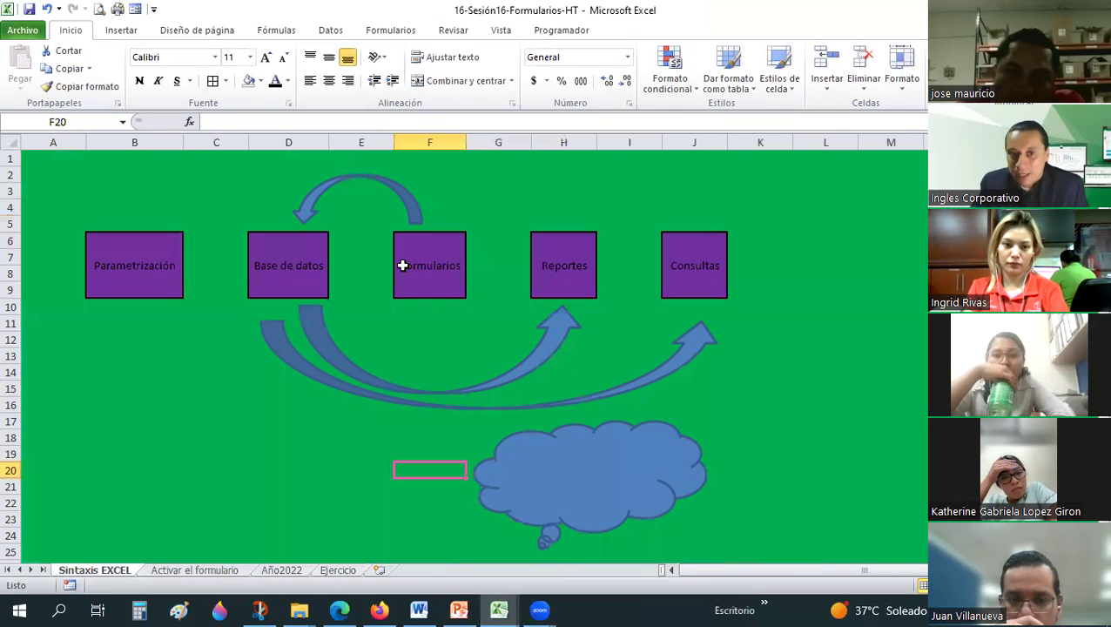
click(449, 270)
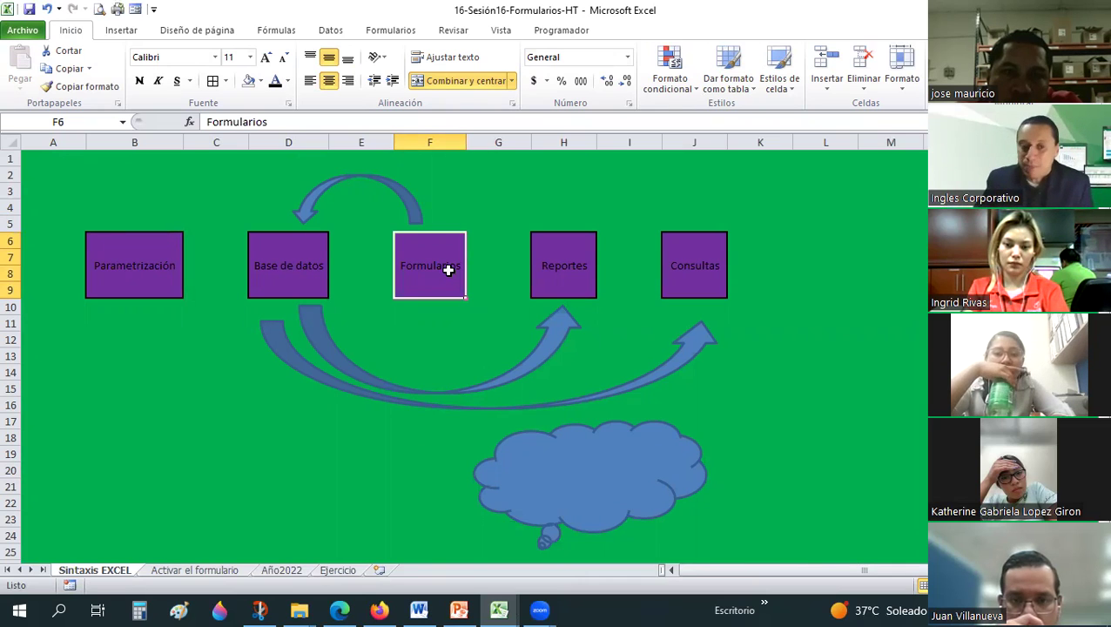
Step: On the Ejercicio sheet, copy the row 17 record B17:J17 and paste it into row 6
click(338, 571)
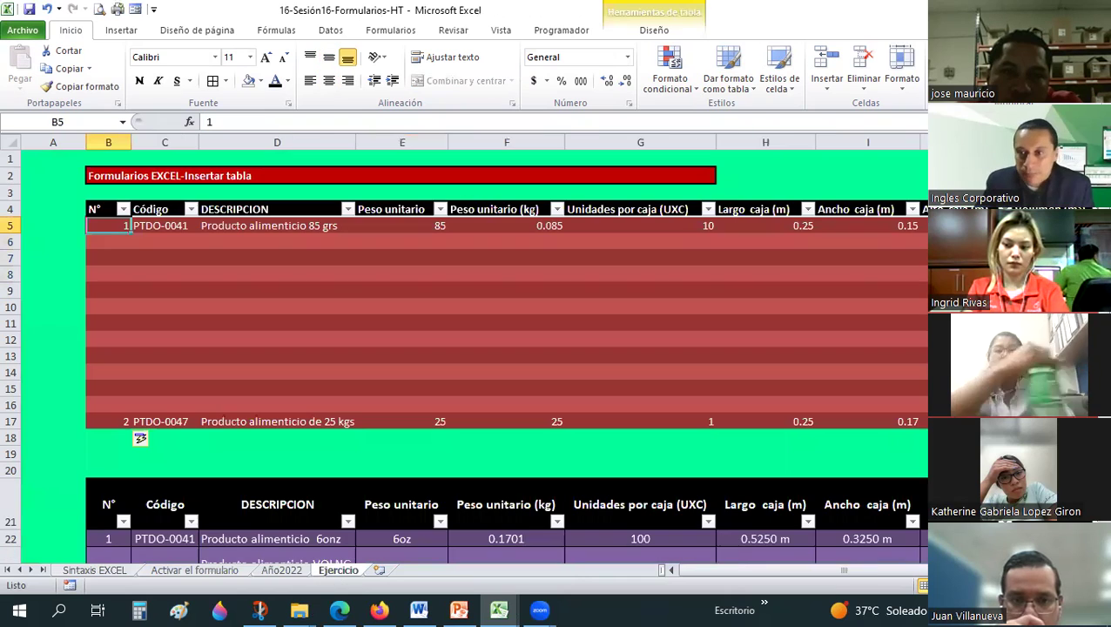
click(924, 323)
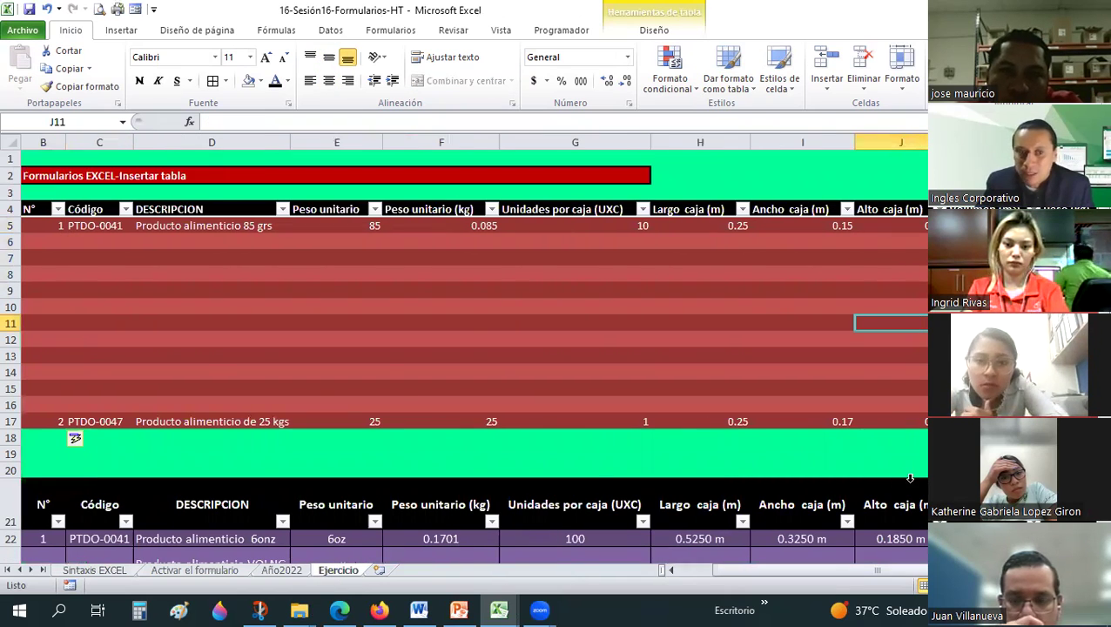
click(295, 357)
click(696, 572)
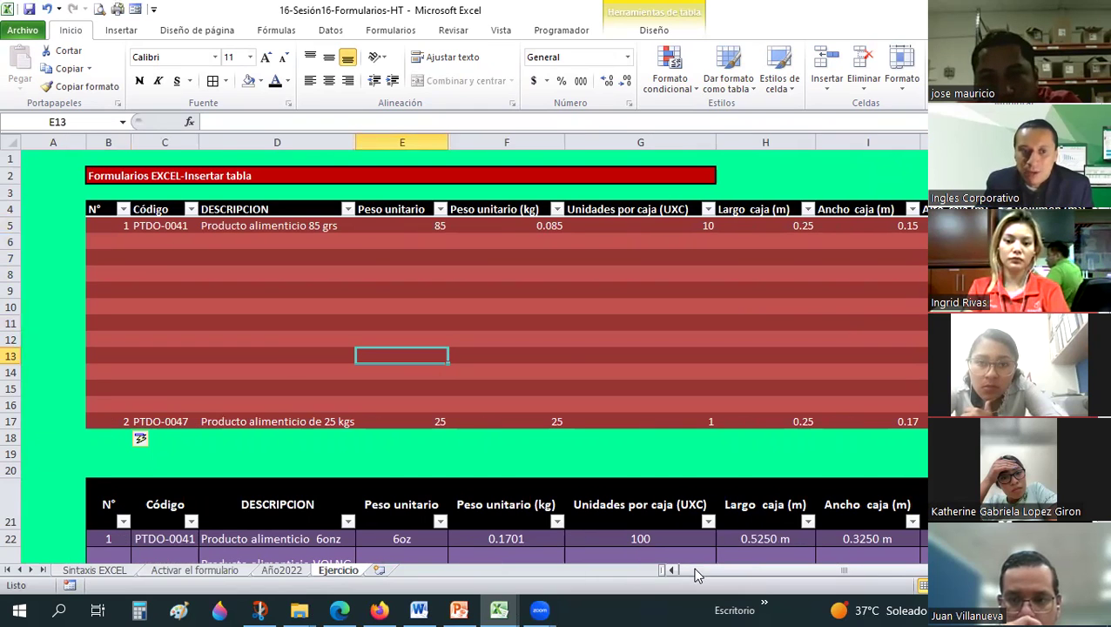
click(126, 429)
click(127, 422)
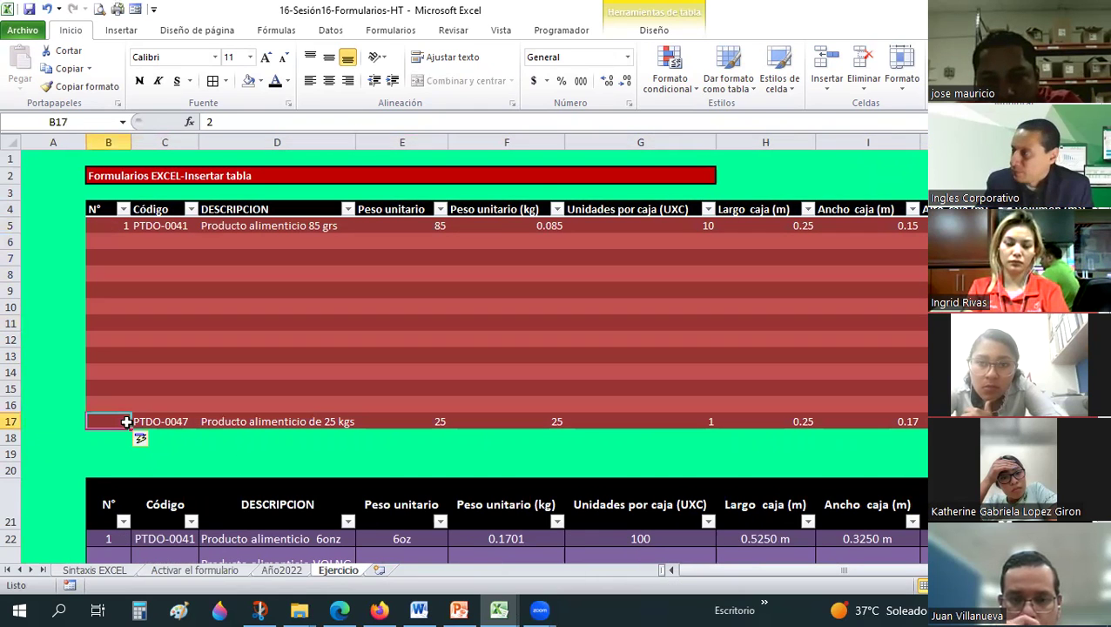
drag(126, 421, 923, 424)
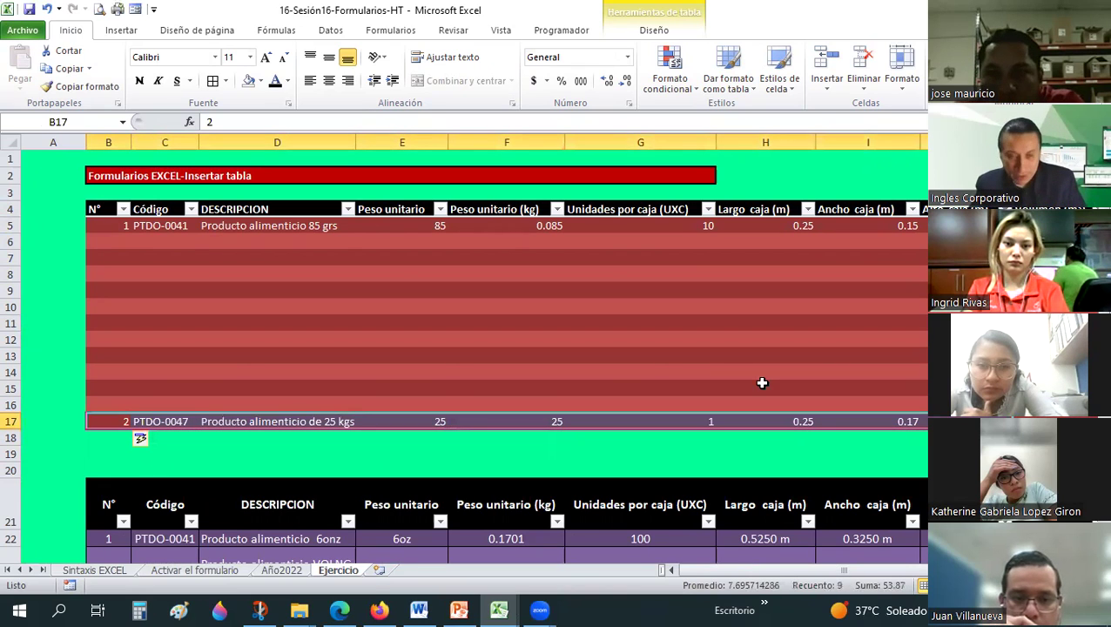
key(ctrl+c)
click(119, 240)
key(ctrl+v)
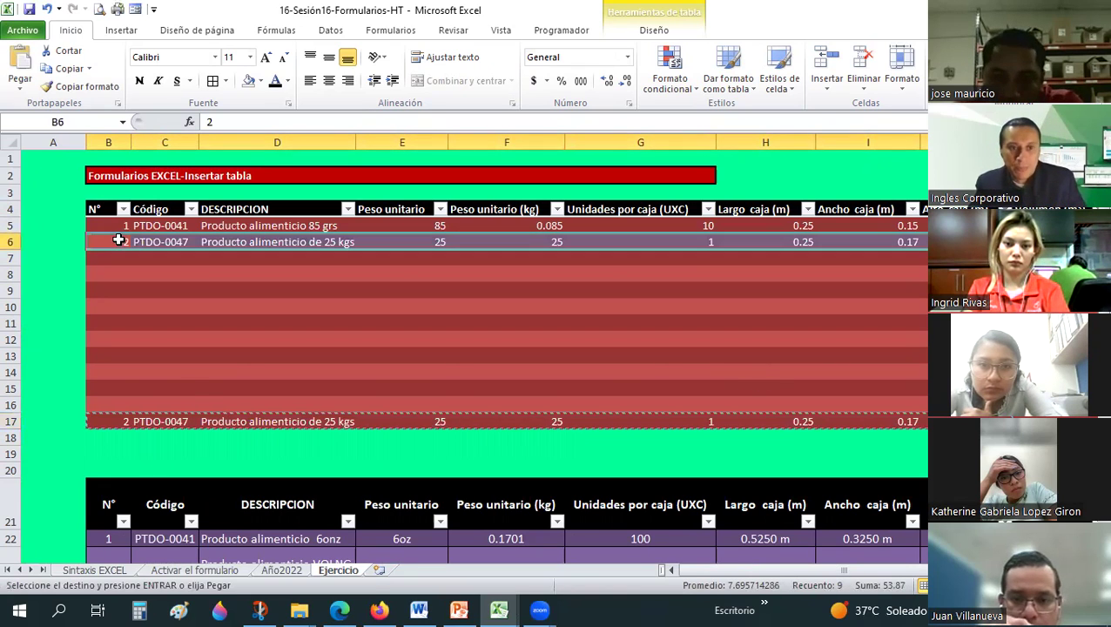
Step: Clear the leftover record from row 17 and select empty row 7
drag(131, 424, 335, 421)
drag(199, 421, 924, 421)
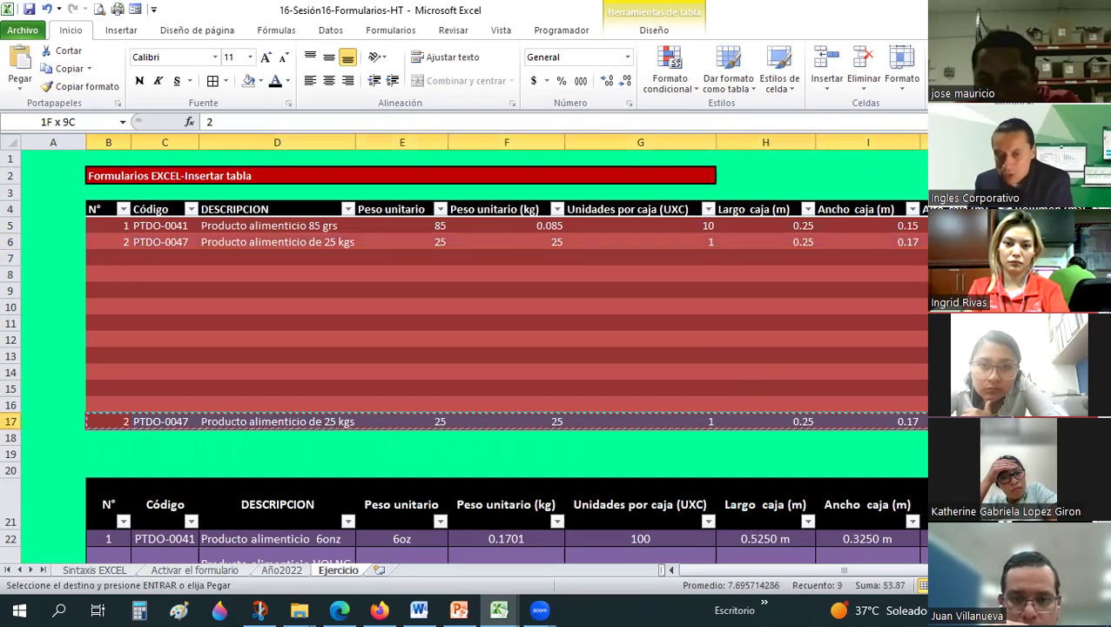
key(Delete)
click(646, 338)
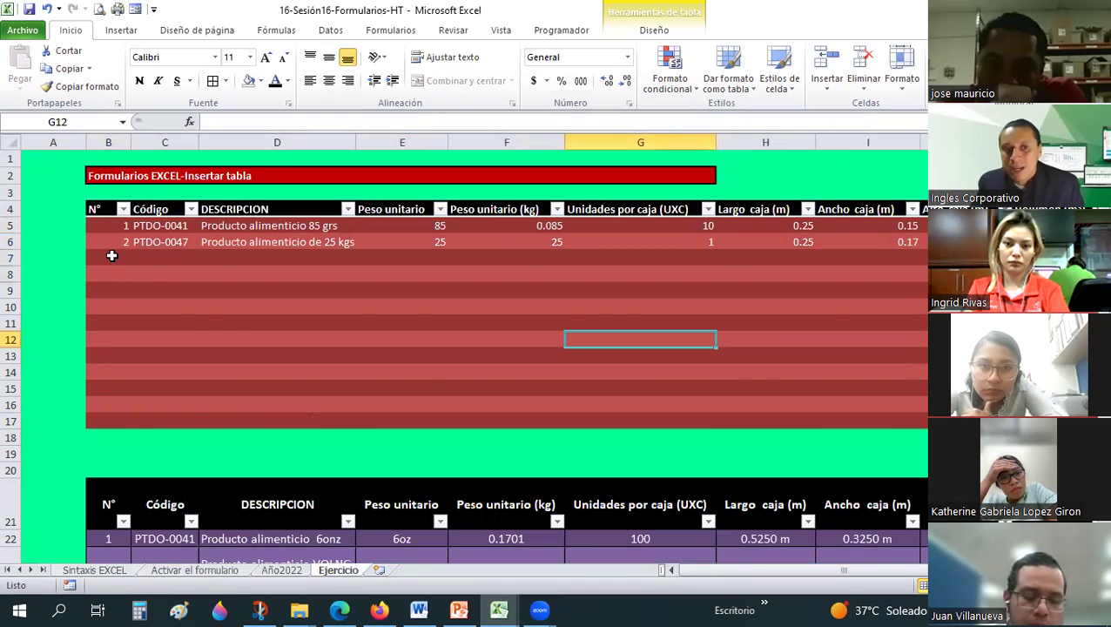
click(111, 255)
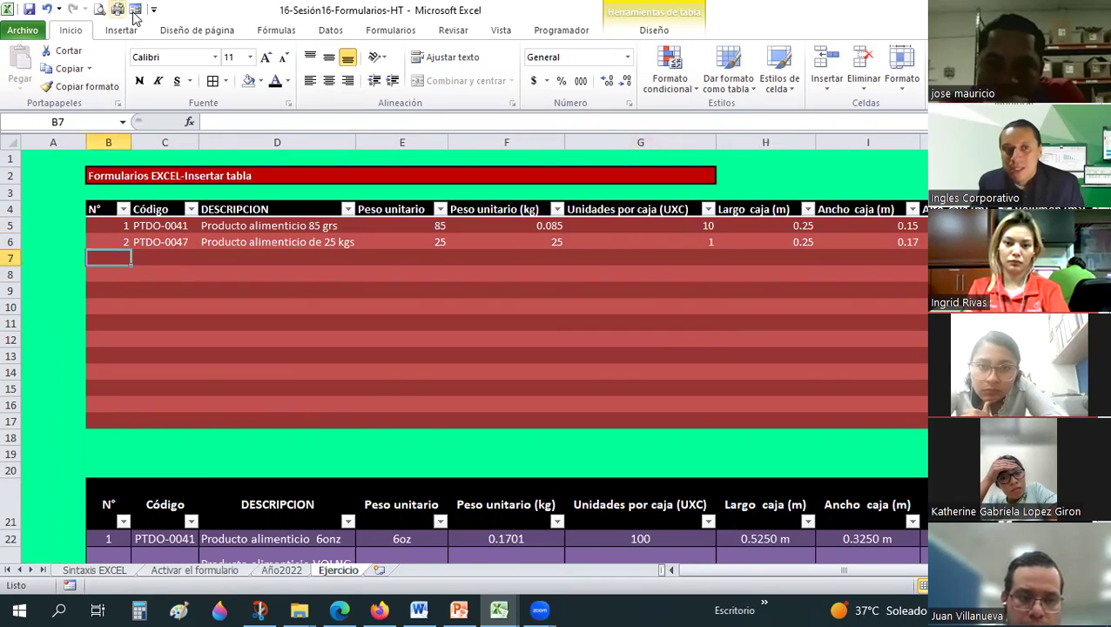
Step: Start a new form record with N° 3, code PTDO-0034 and description 'Producto alimenticion 15'
key(alt+5)
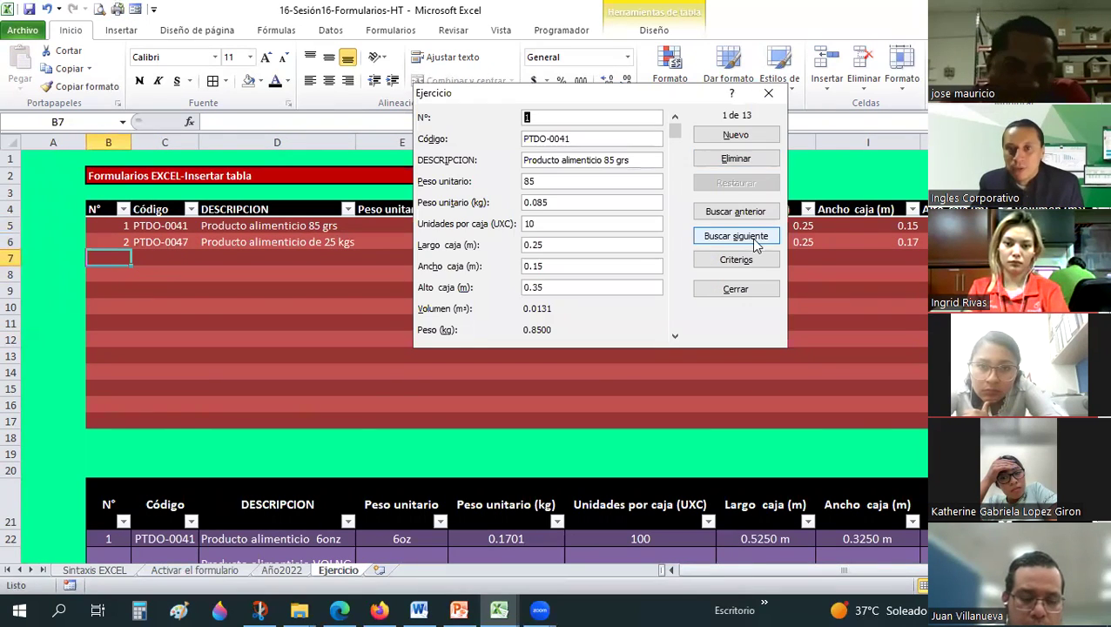
click(756, 241)
scroll(553, 122, down, 1)
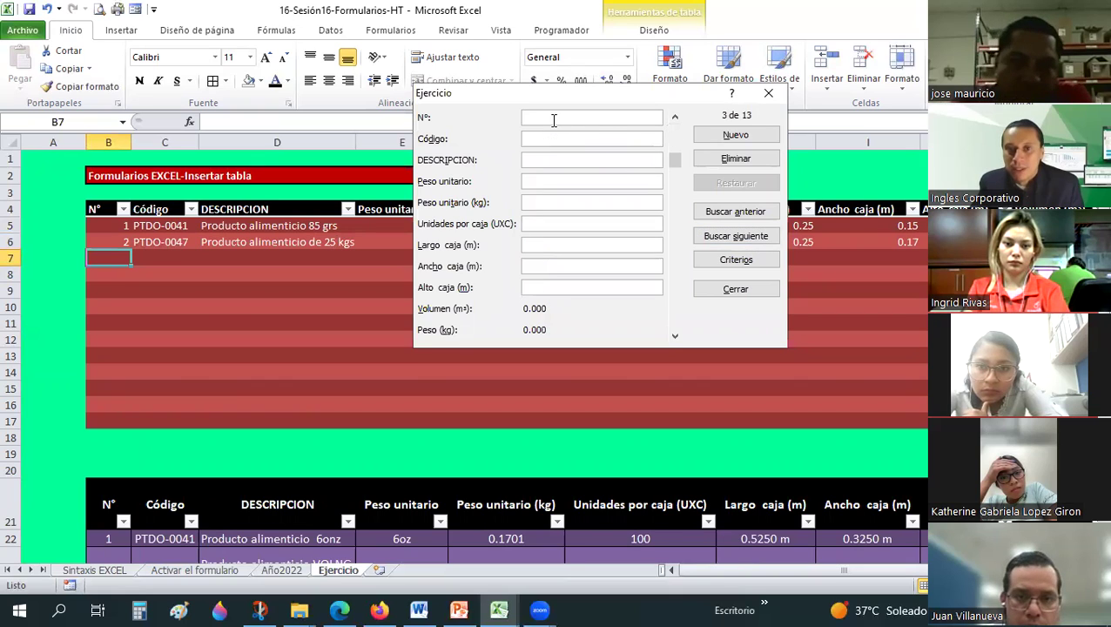
text(3)
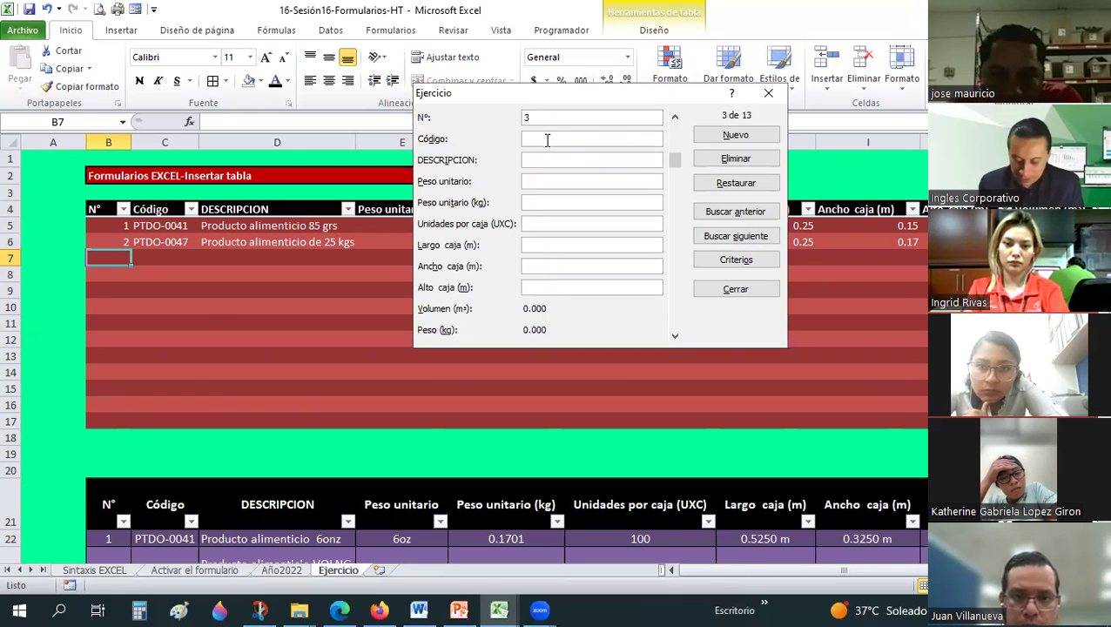
click(547, 139)
text(PTDO-0034)
key(Tab)
text(Pr)
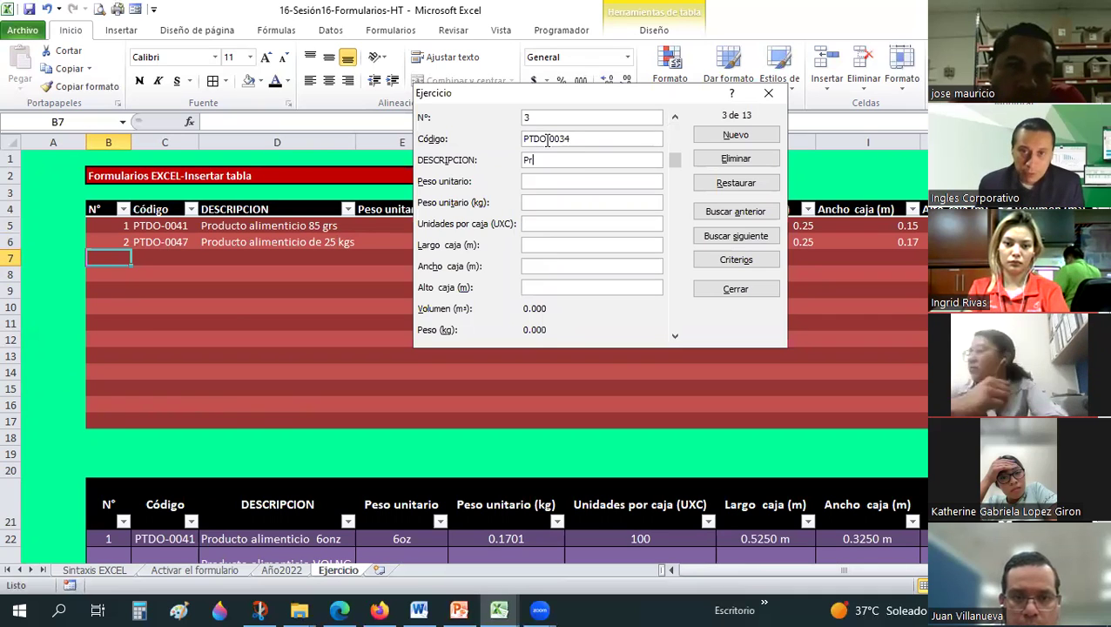
text(oducto)
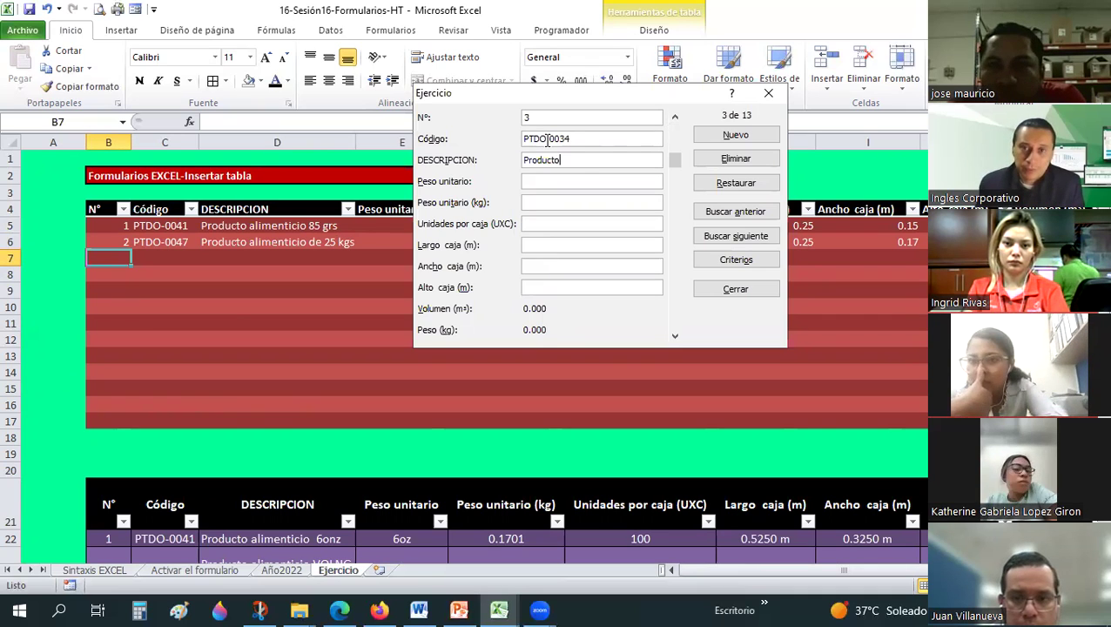
text( alimenticion )
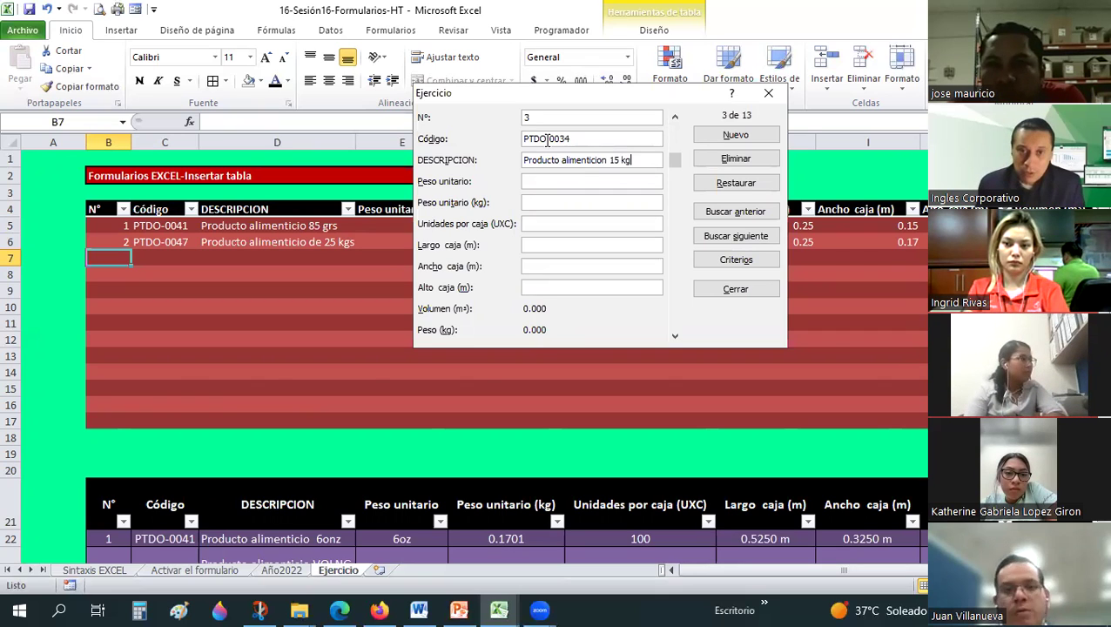
text(15)
Step: Enter box sizes 0.23 and 0.18, save the record, and close the form
key(Tab)
text(1)
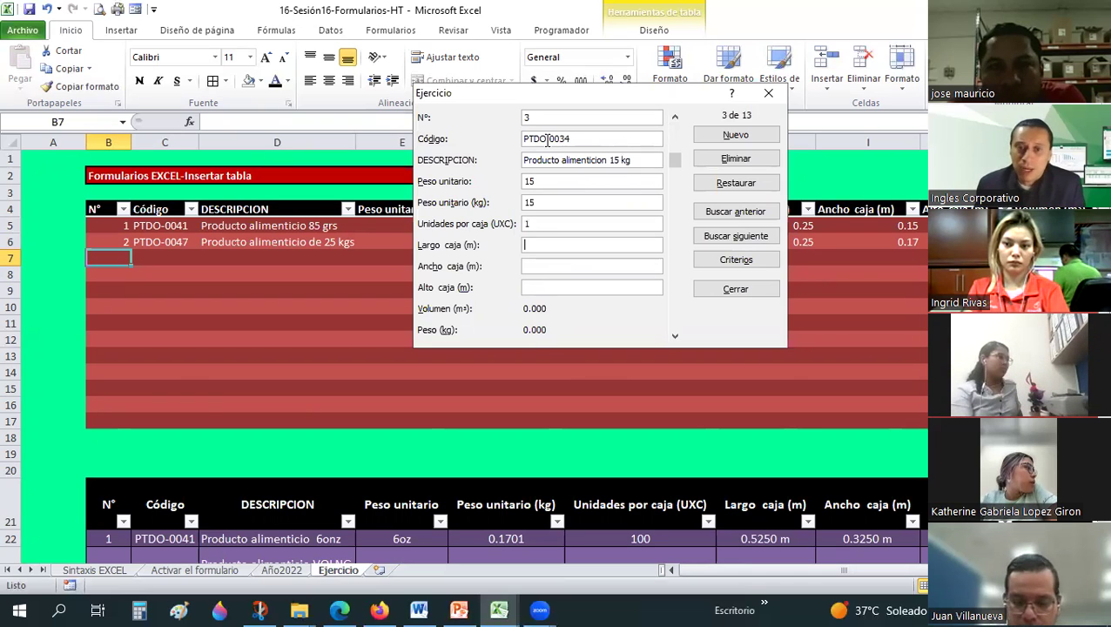
text(0.23.)
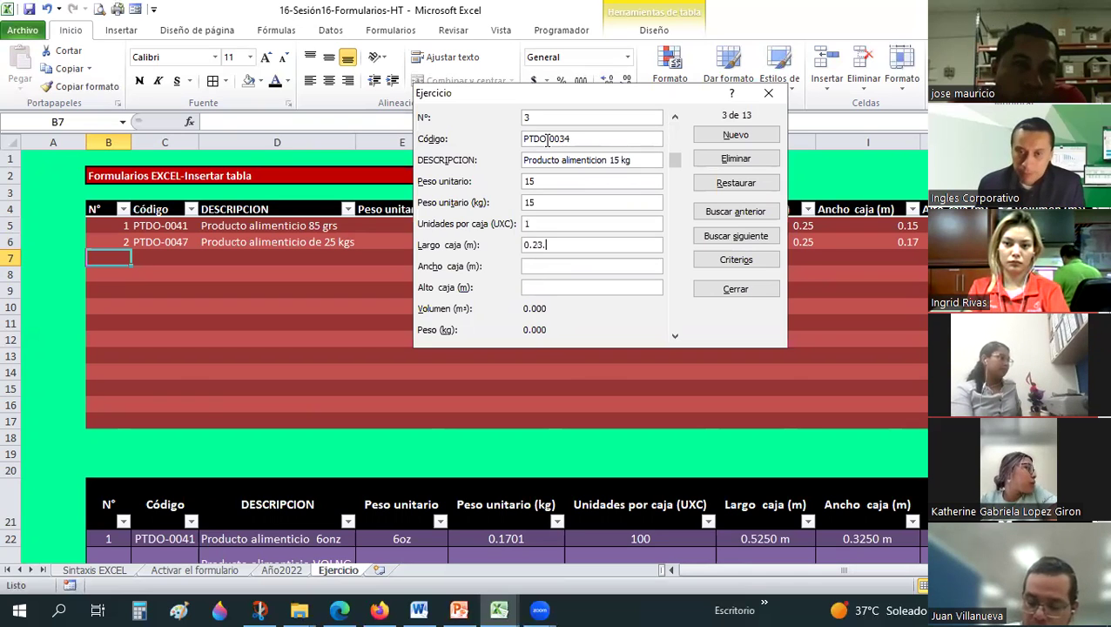
key(BackSpace)
key(Tab)
text(0.18)
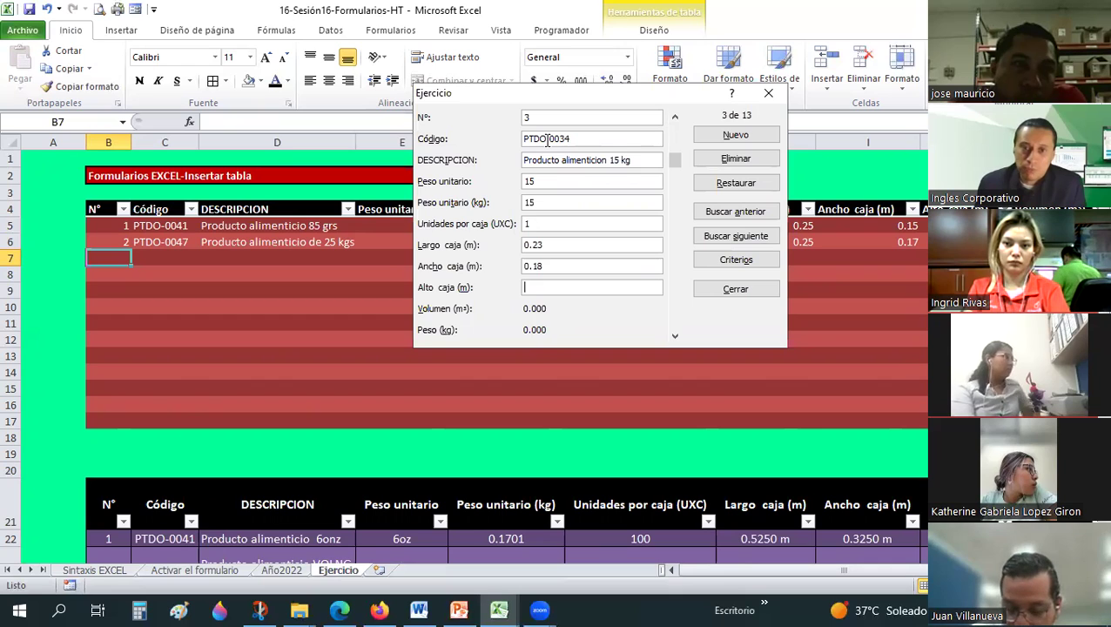
key(Tab)
key(Return)
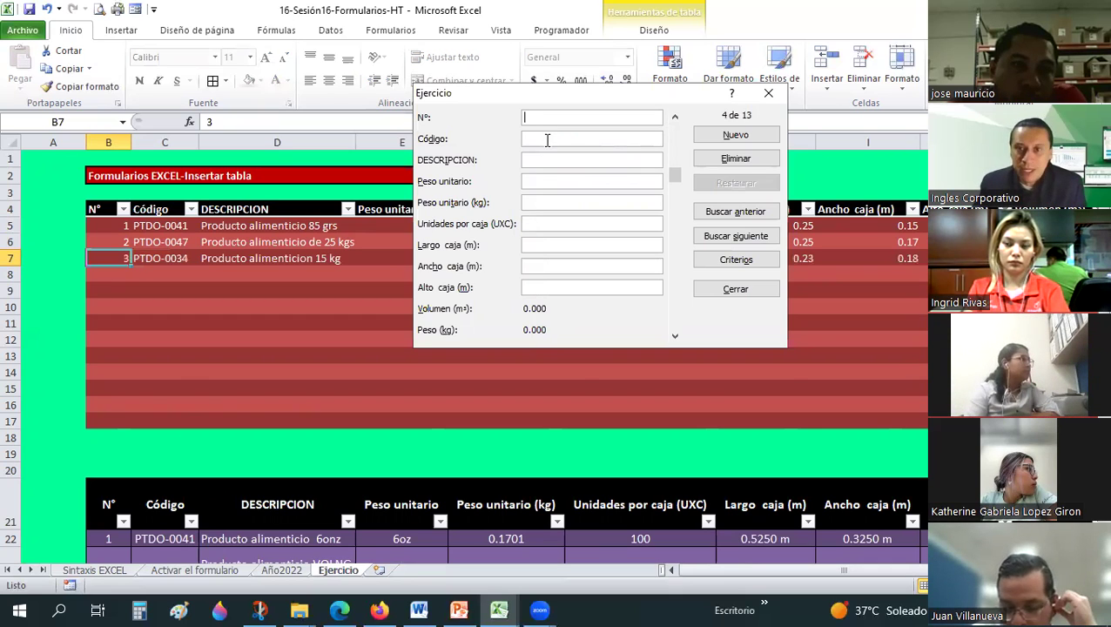
click(768, 93)
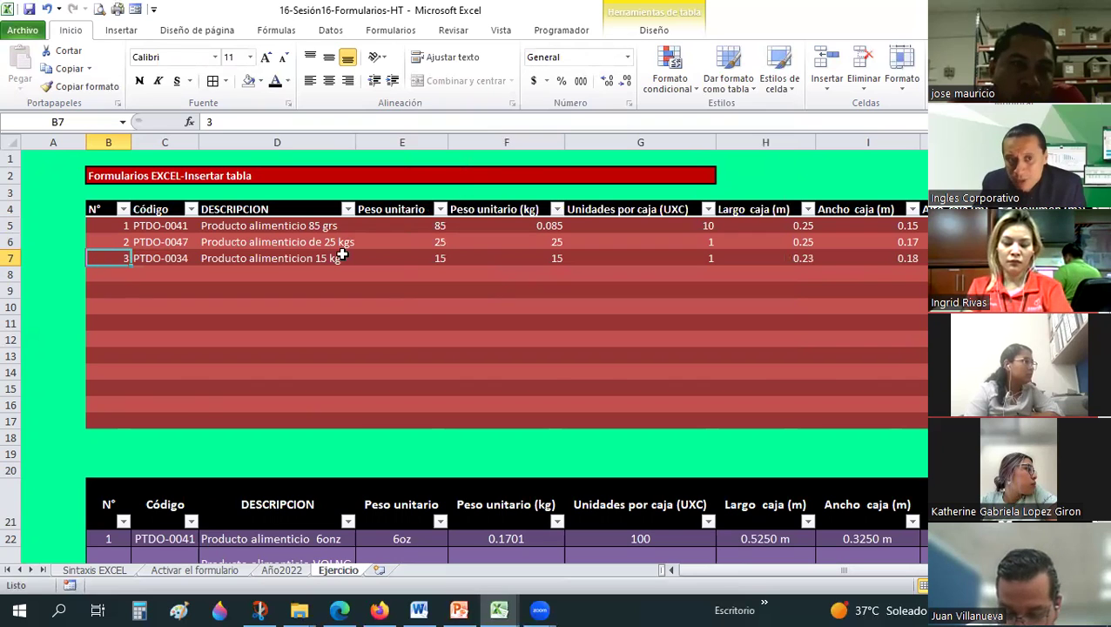
drag(851, 252, 915, 322)
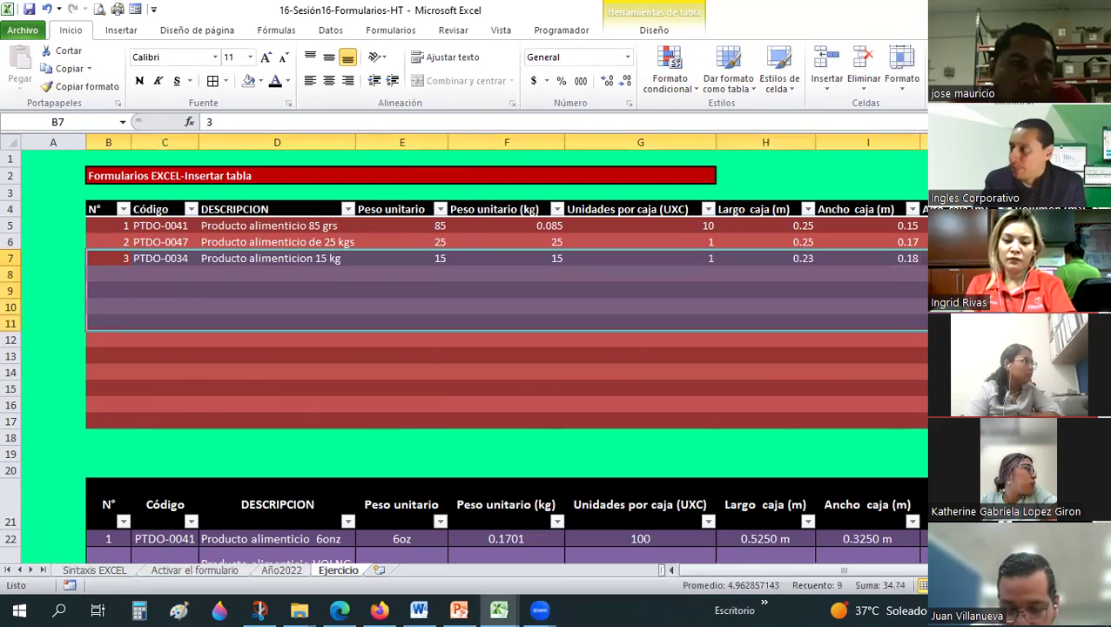
click(165, 290)
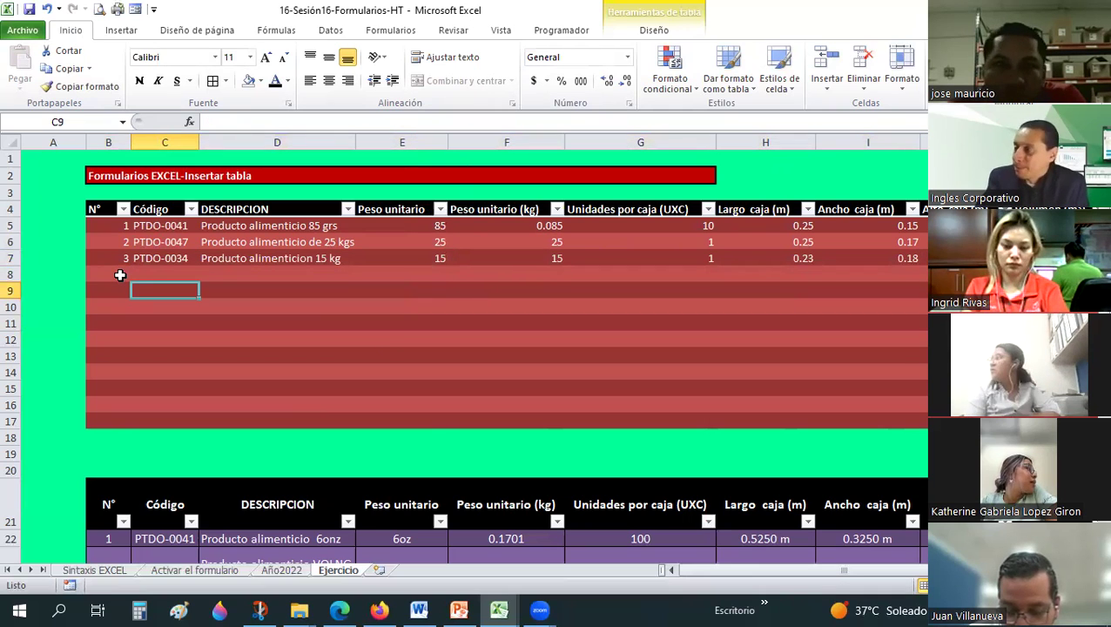
scroll(795, 571, right, 2)
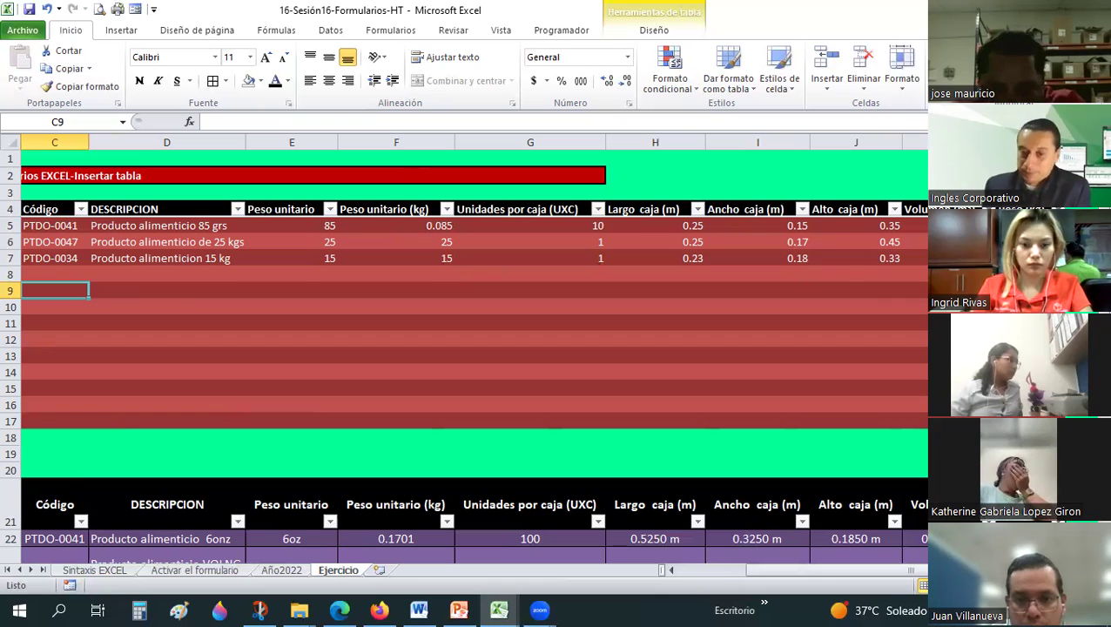
click(661, 308)
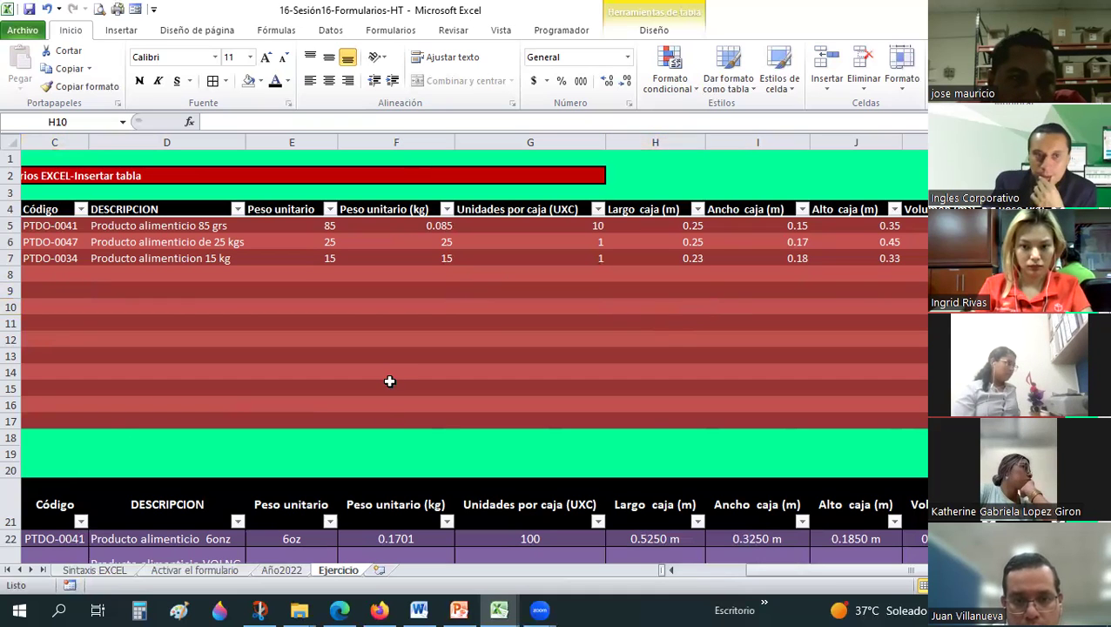
Step: Browse the lower table's records in the form up to PTDO-0038, then close it
scroll(652, 432, down, 6)
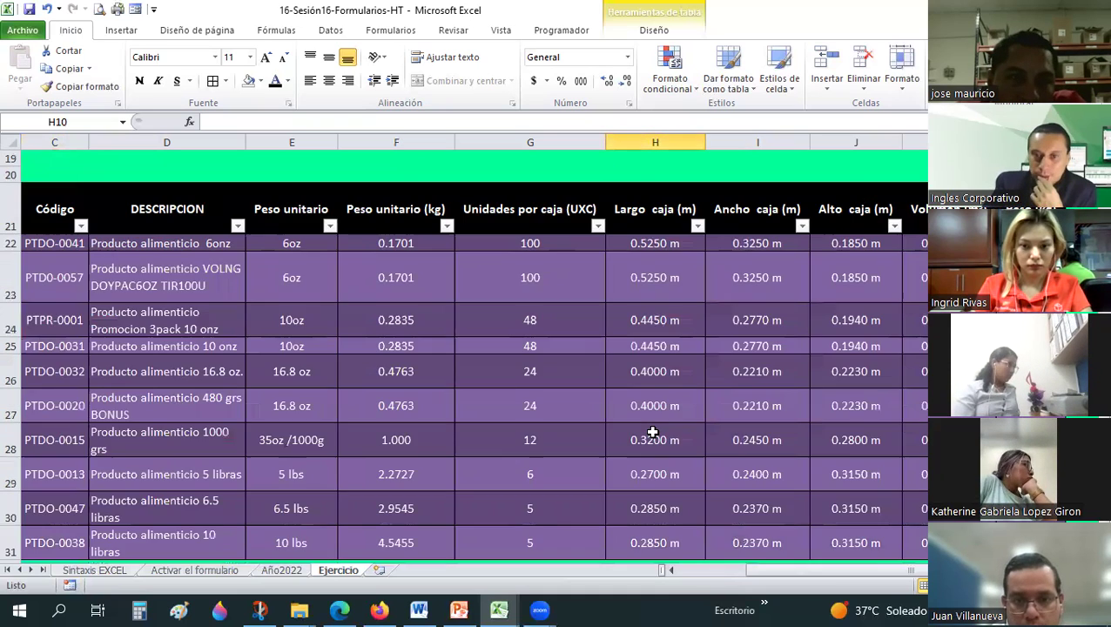
scroll(675, 496, down, 2)
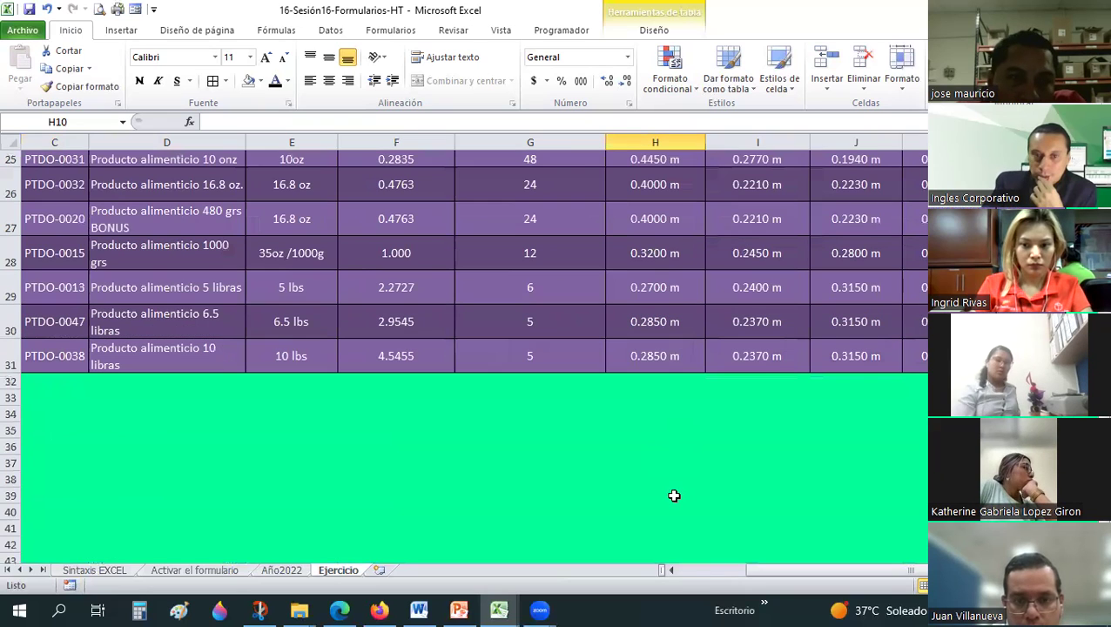
click(688, 571)
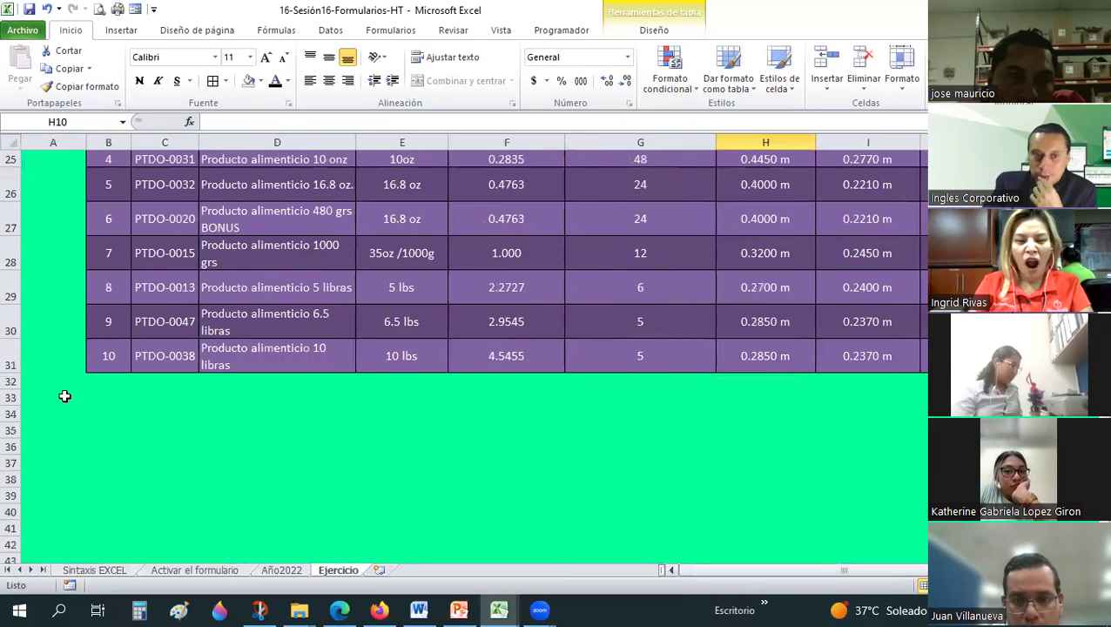
click(123, 358)
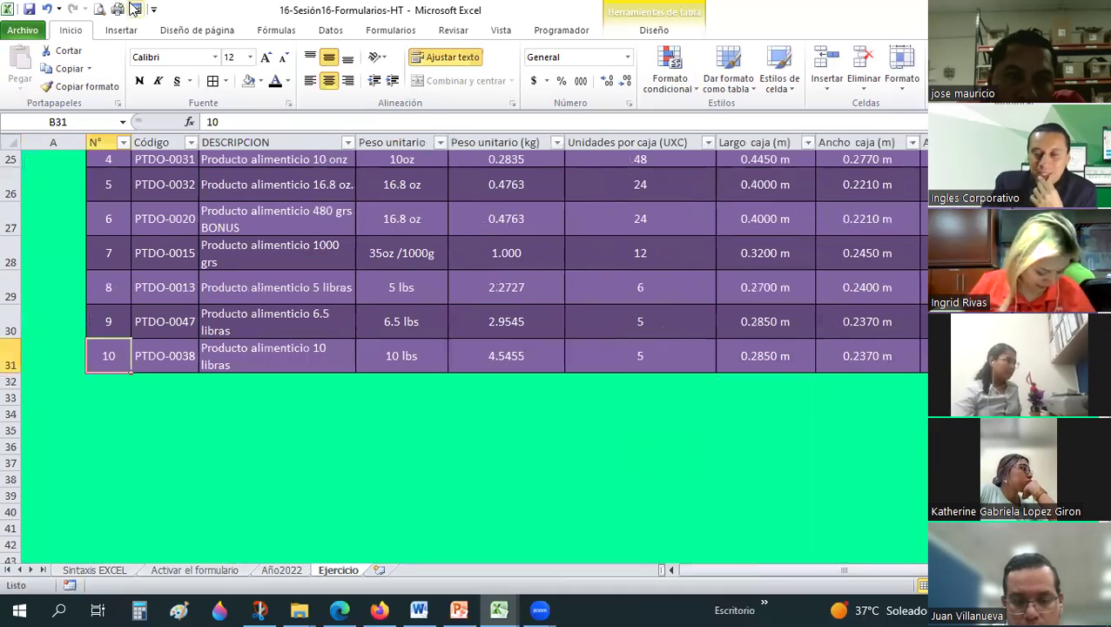
click(133, 8)
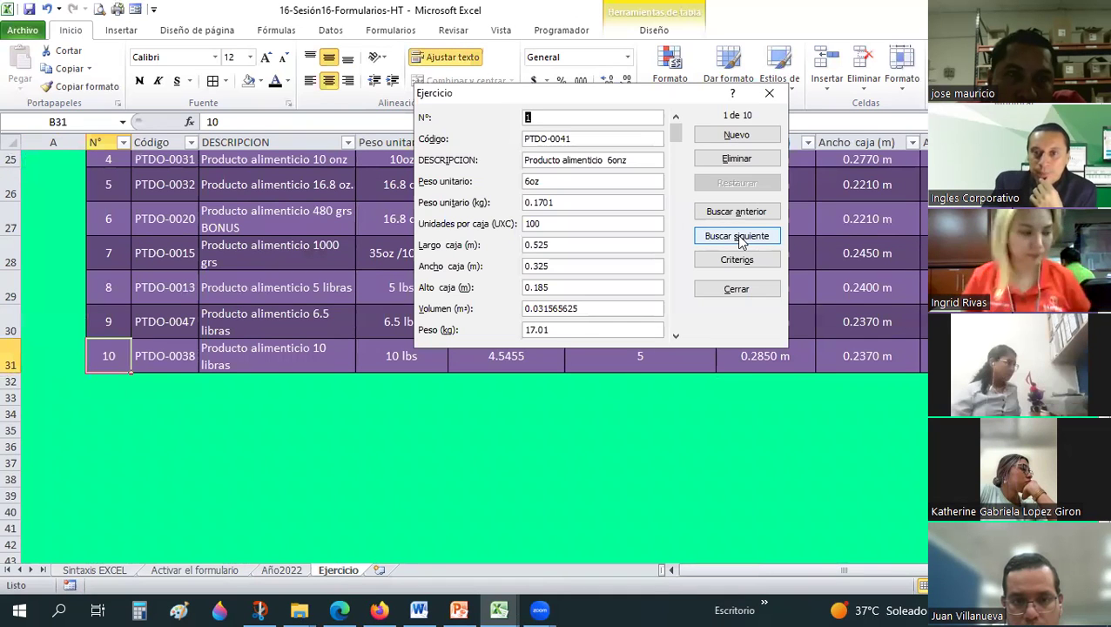
click(737, 237)
click(737, 237)
click(738, 237)
click(737, 237)
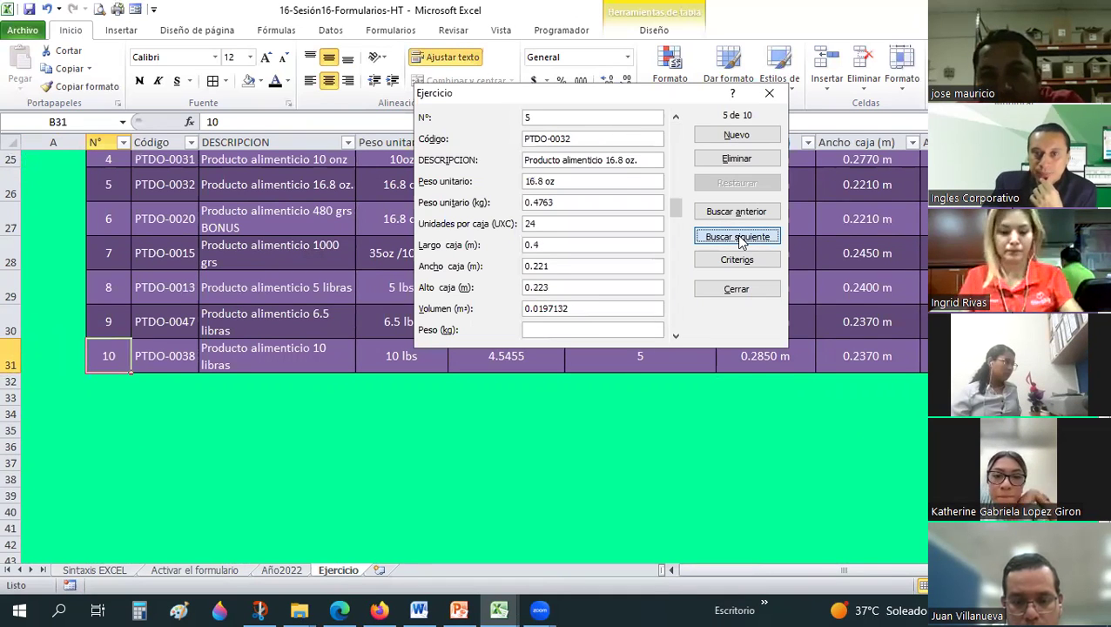
click(739, 240)
click(740, 241)
click(739, 241)
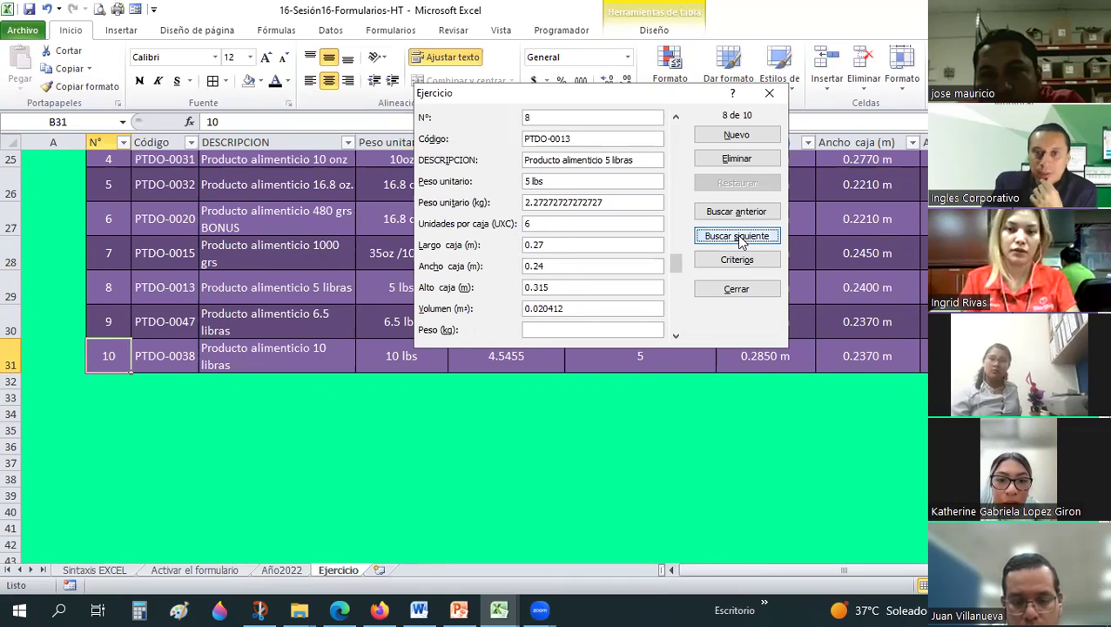
click(740, 242)
click(739, 241)
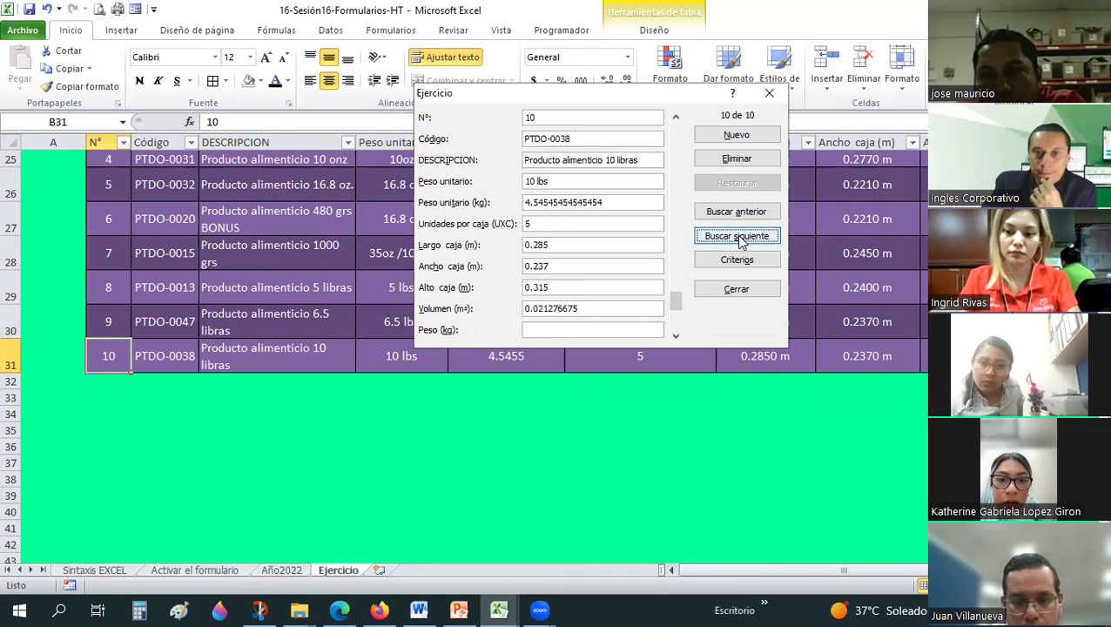
click(736, 135)
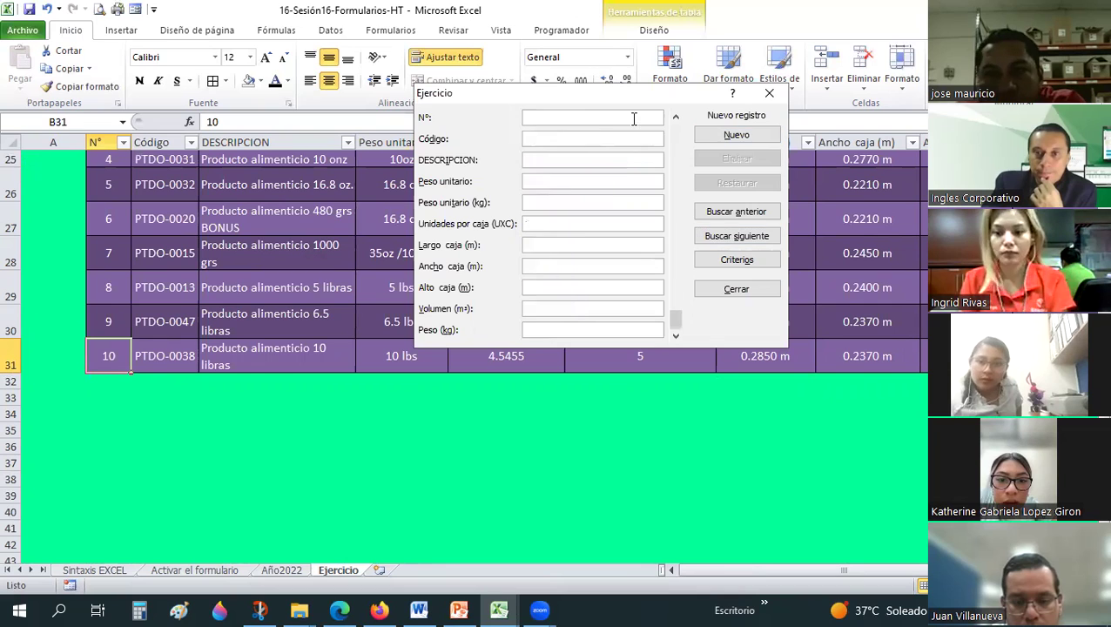
key(Escape)
click(88, 313)
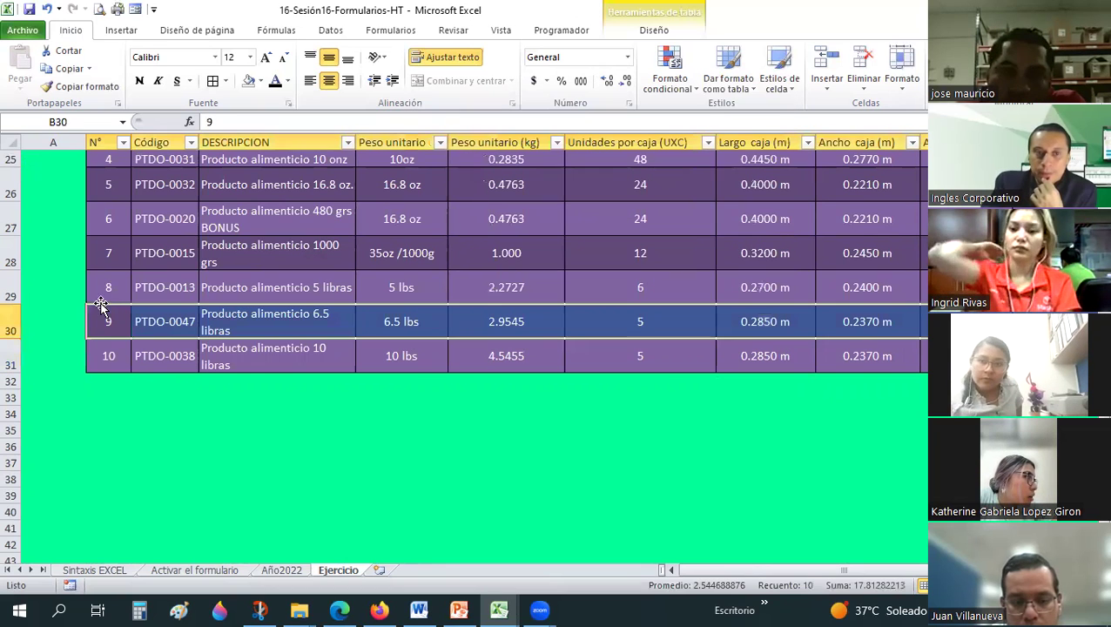
Step: Enter =+B22+1 in B23 and fill it down to B31
click(102, 315)
scroll(102, 316, up, 3)
click(102, 316)
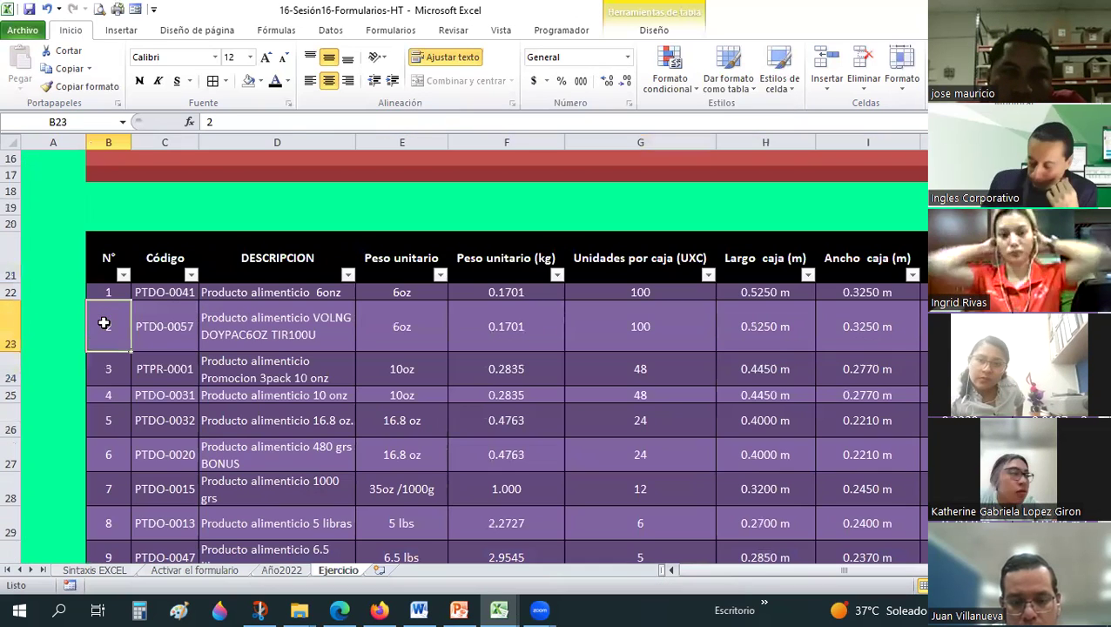
text(+)
key(Up)
text(+1)
key(Return)
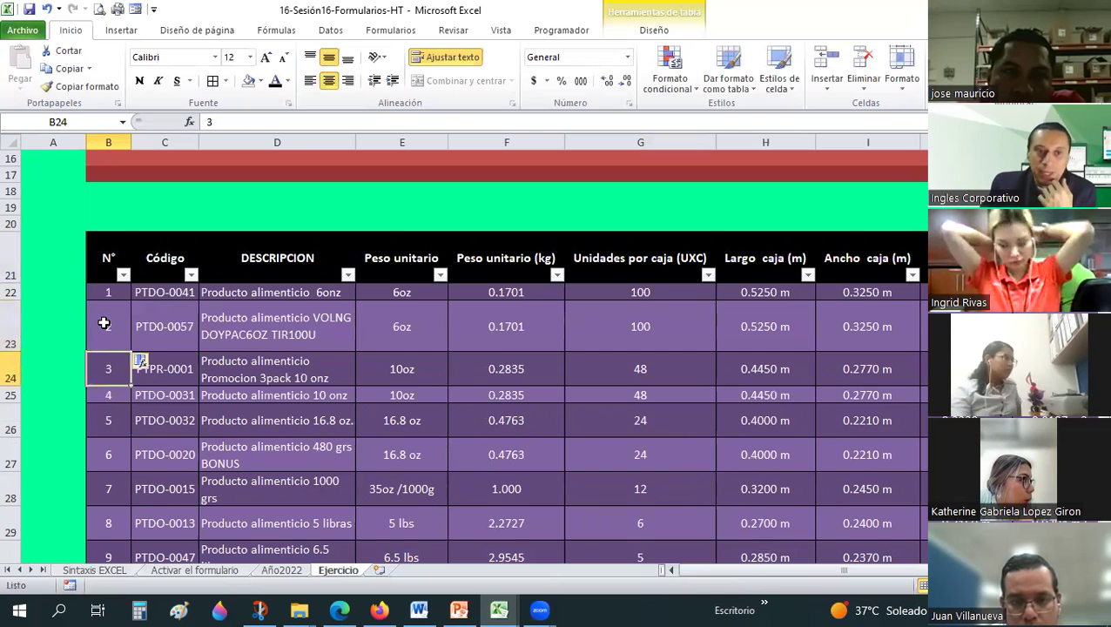
click(105, 324)
drag(129, 354, 106, 361)
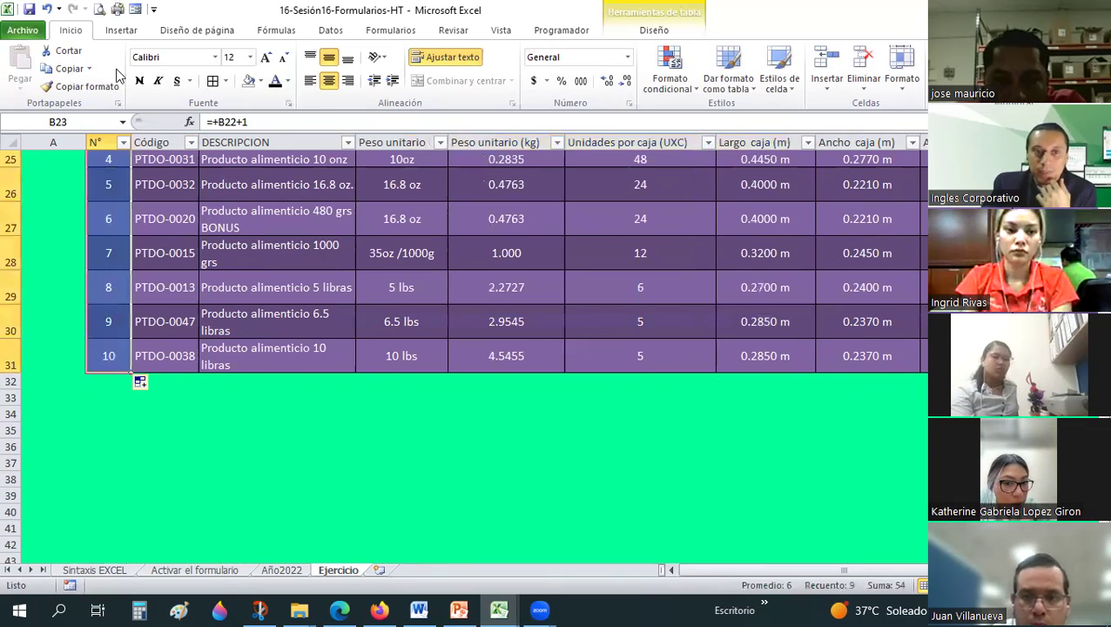
Step: Reopen the data form to check the renumbered records, then close it
click(108, 355)
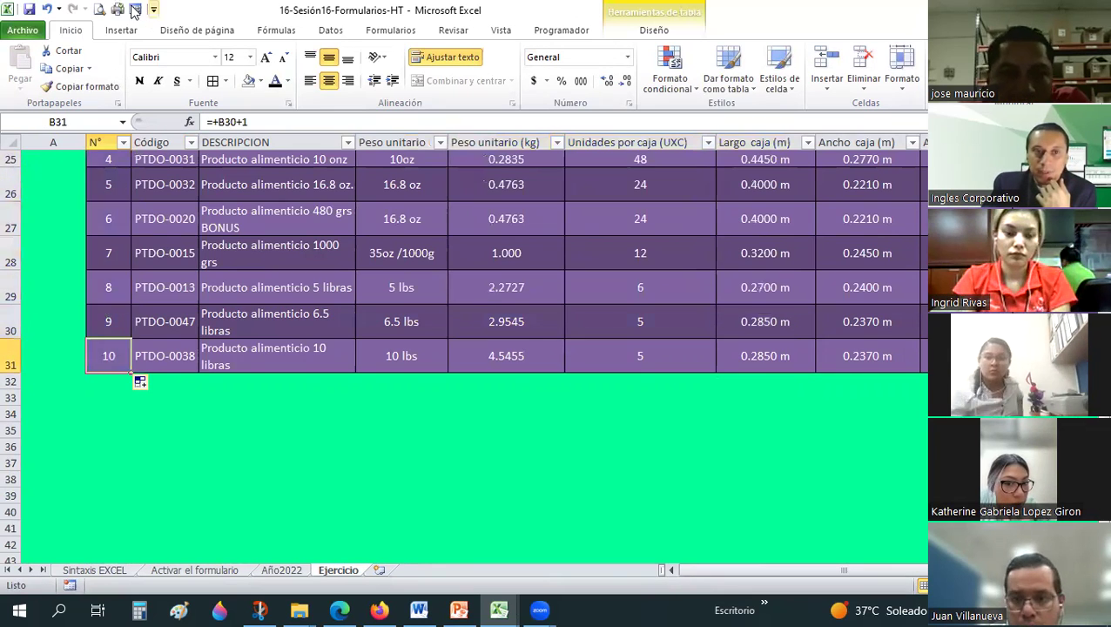
click(136, 9)
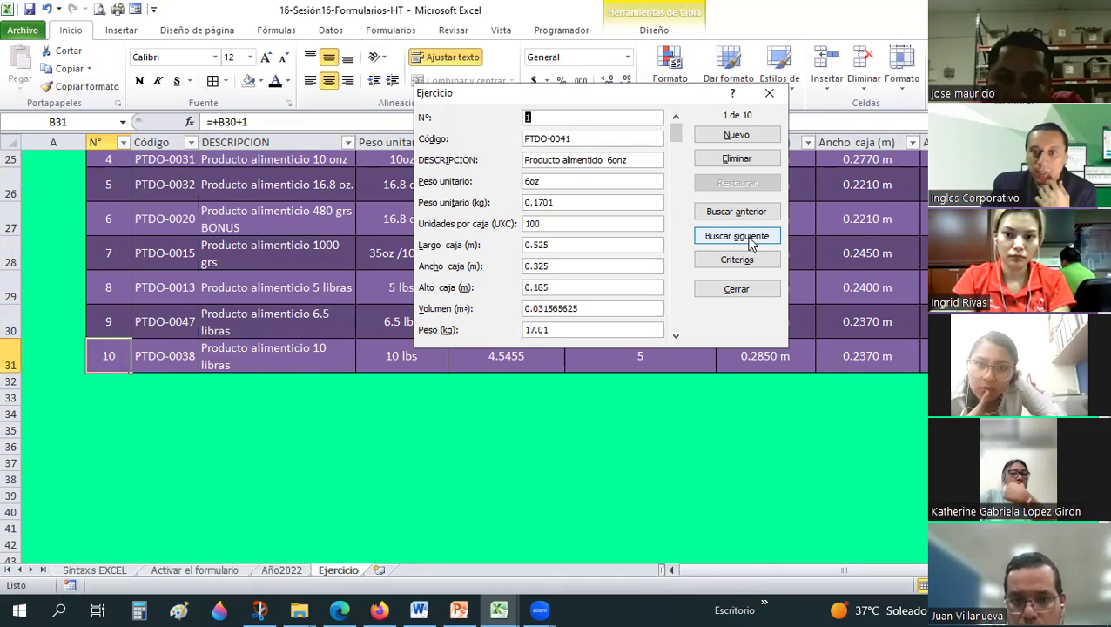
click(751, 242)
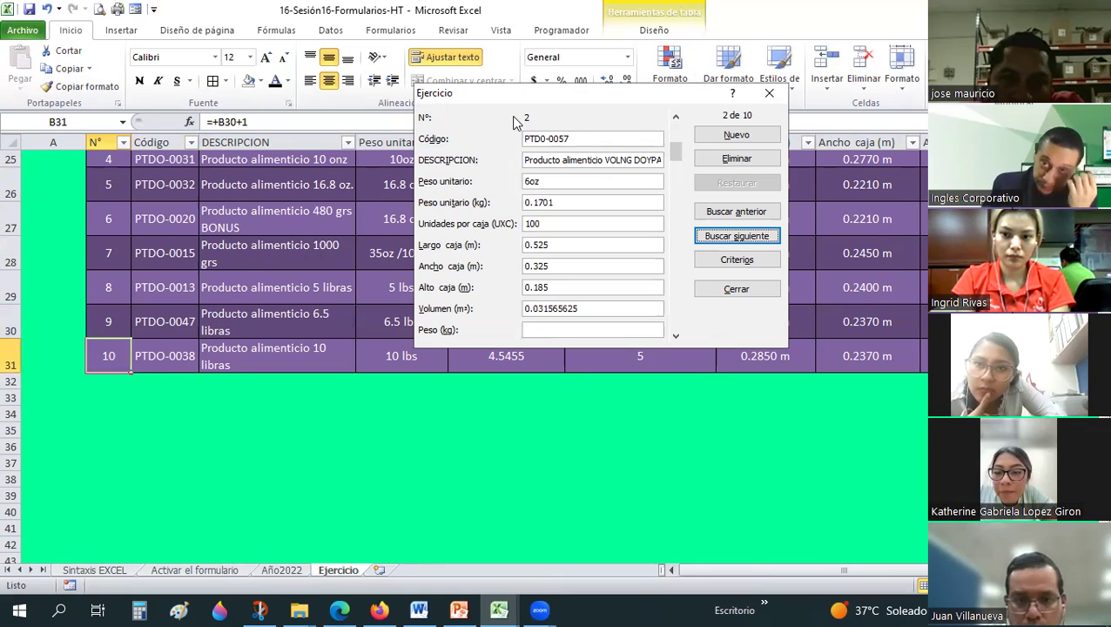
click(676, 324)
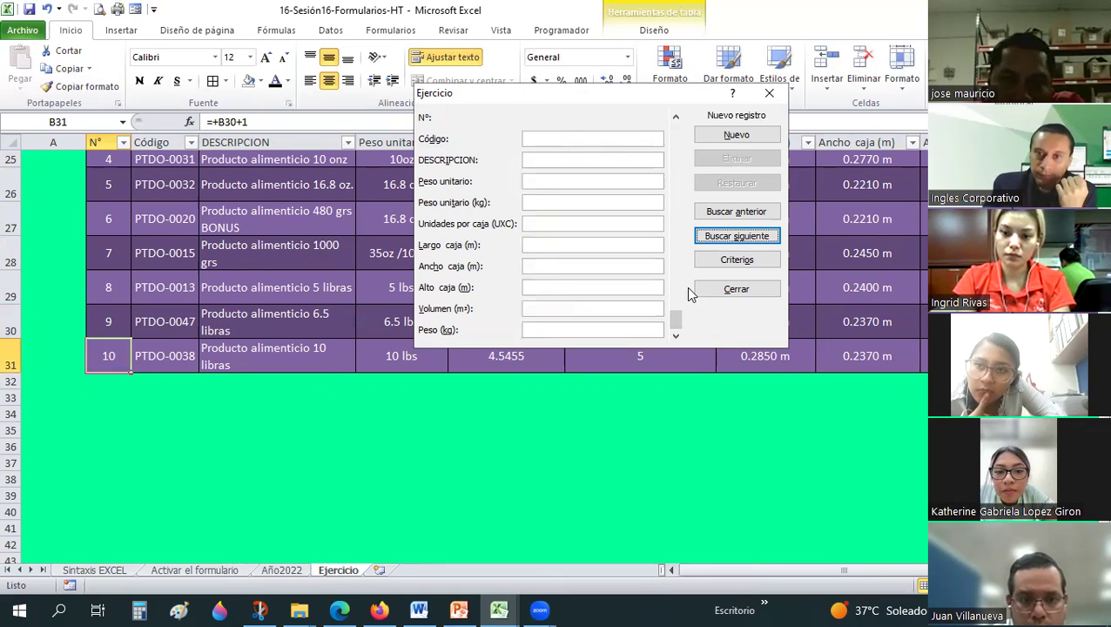
key(Escape)
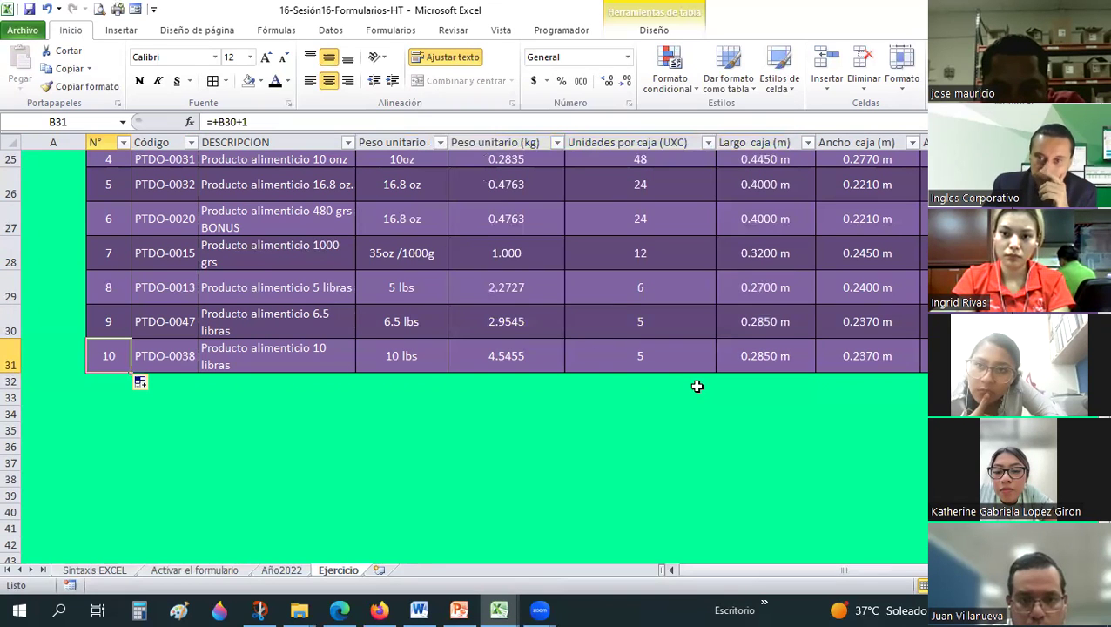
Step: Copy K16's formatting onto J16 with Copiar formato
scroll(807, 355, up, 1)
scroll(807, 355, right, 2)
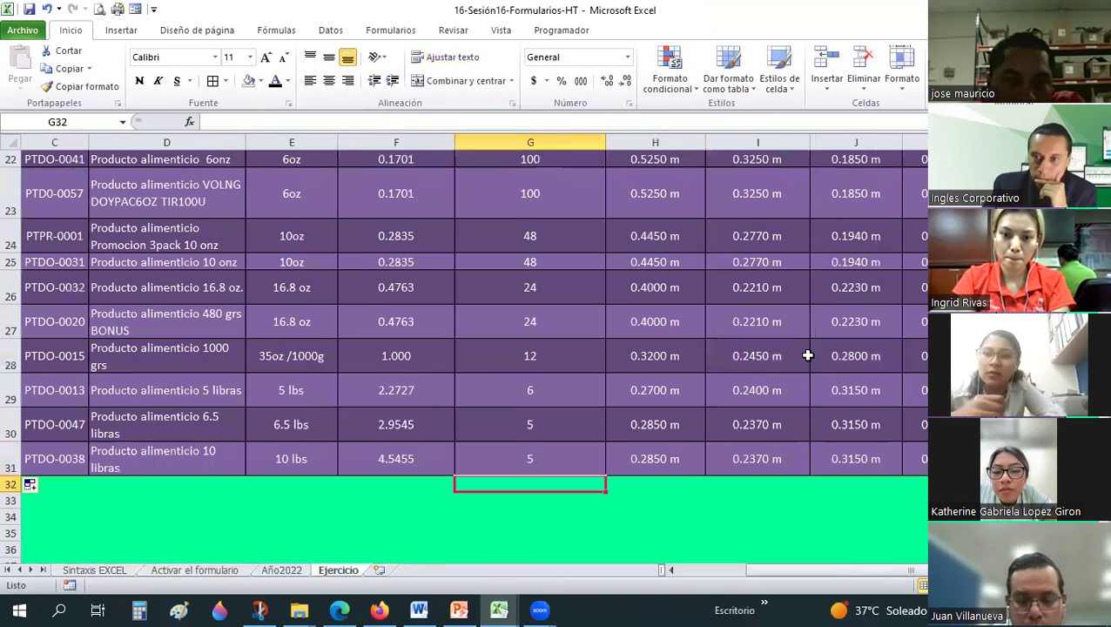
scroll(808, 355, up, 4)
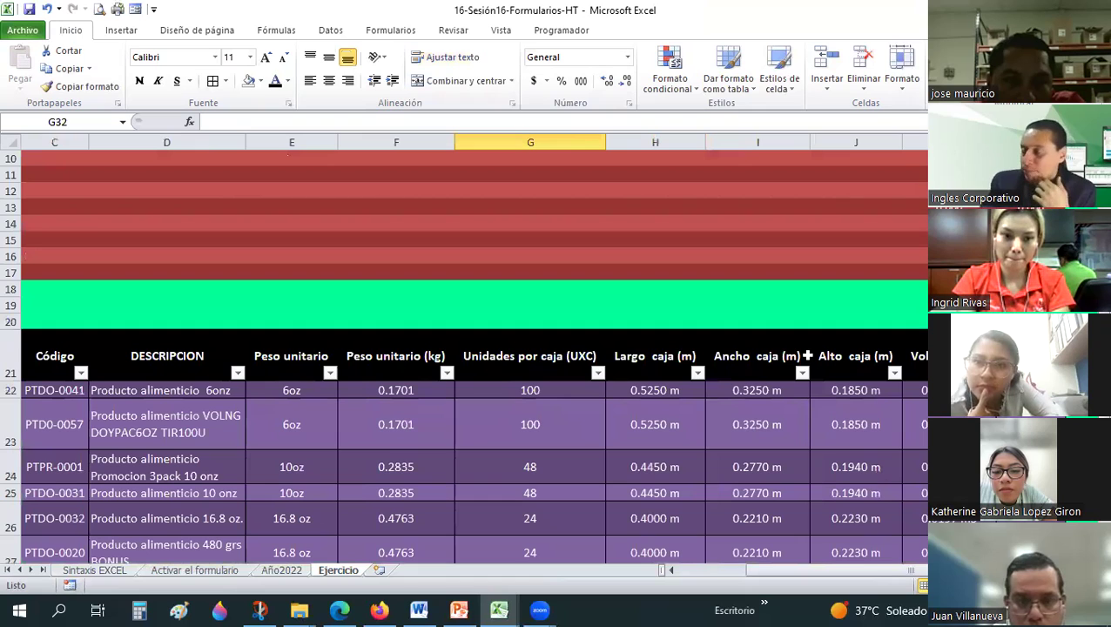
scroll(808, 355, up, 1)
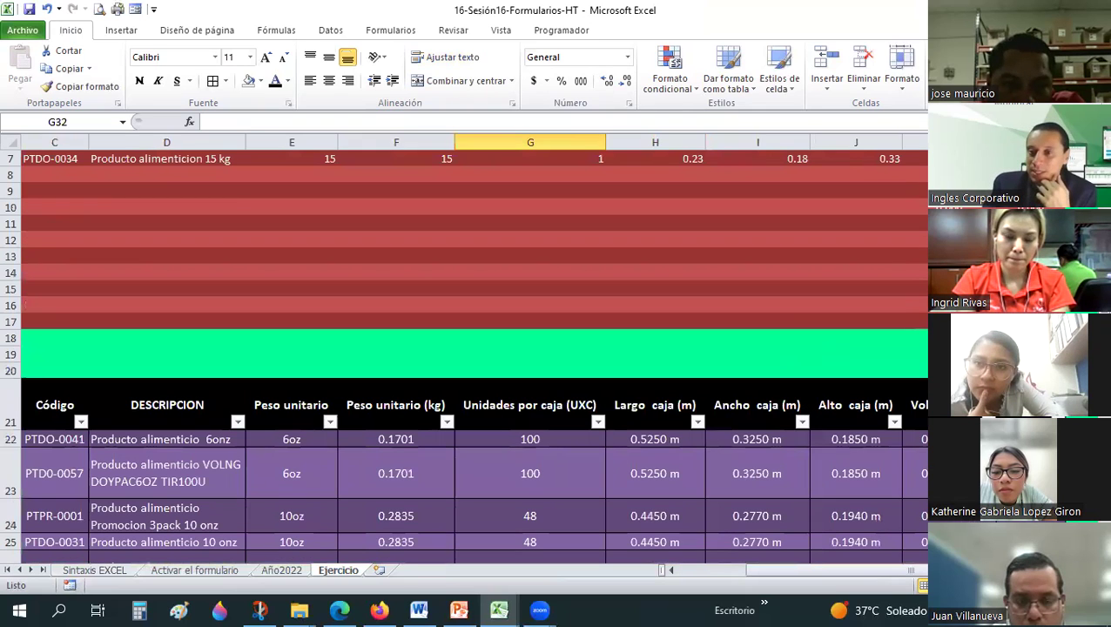
click(915, 305)
click(80, 86)
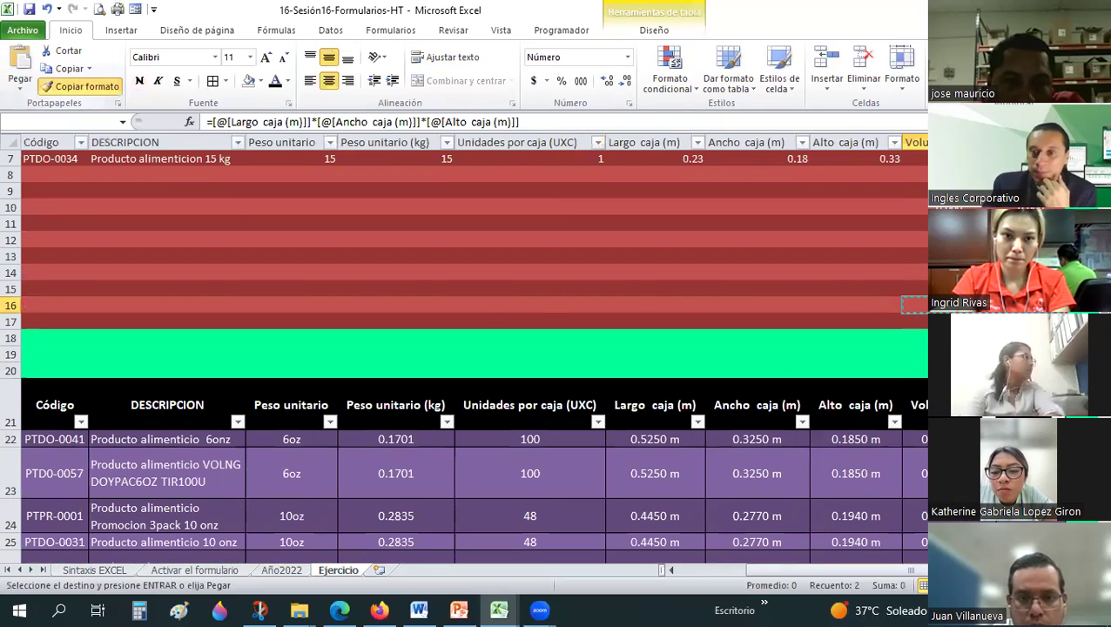
click(565, 345)
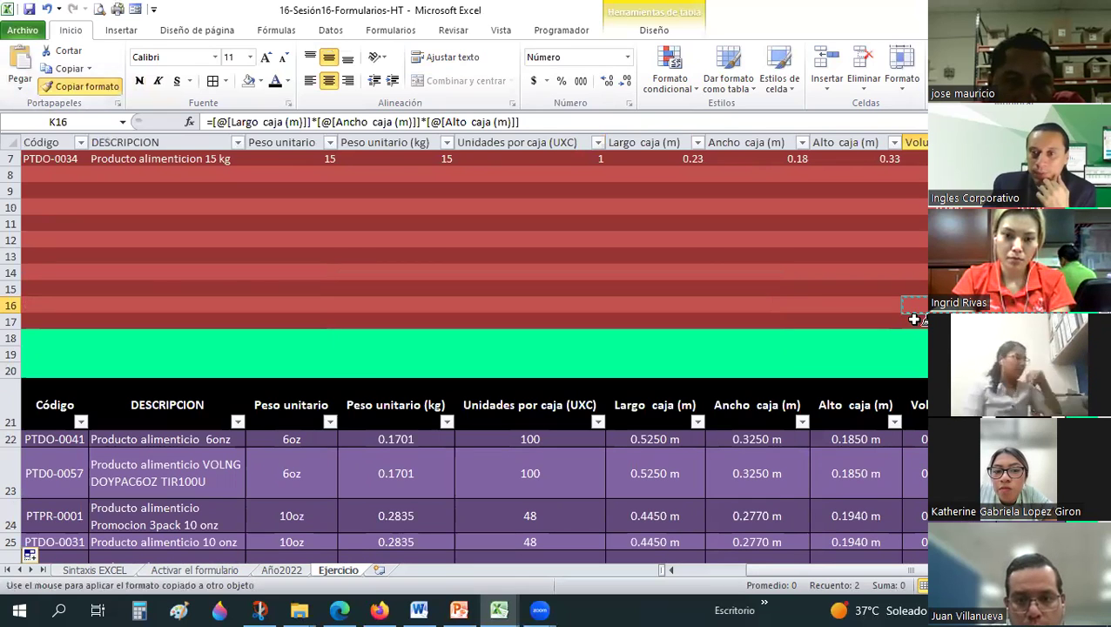
click(818, 309)
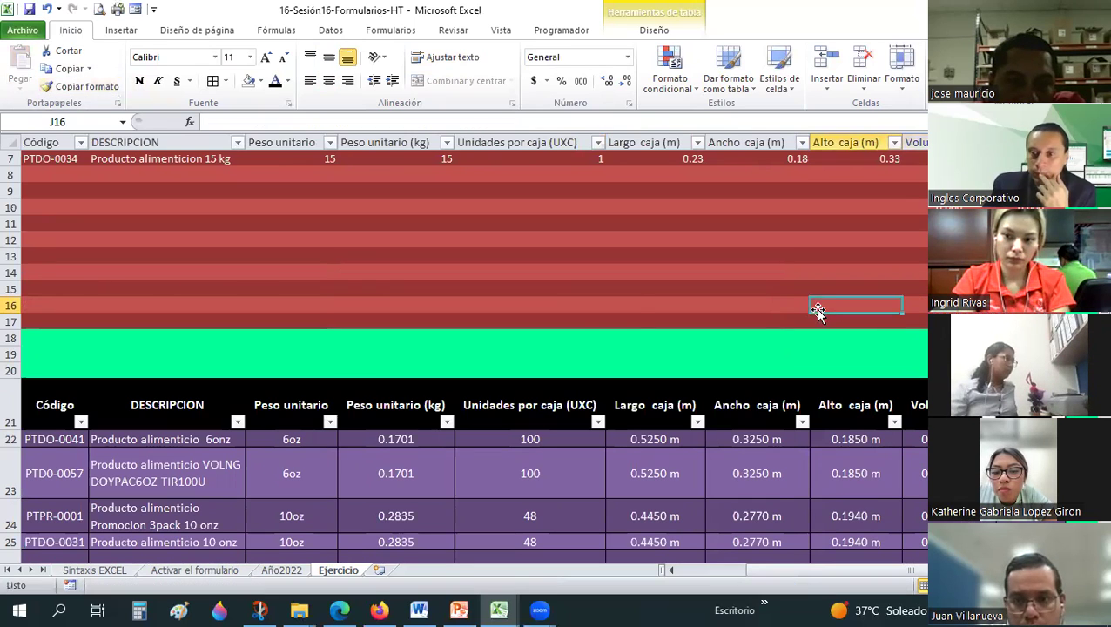
Step: Center the B4:K17 table contents horizontally and vertically
scroll(559, 292, up, 2)
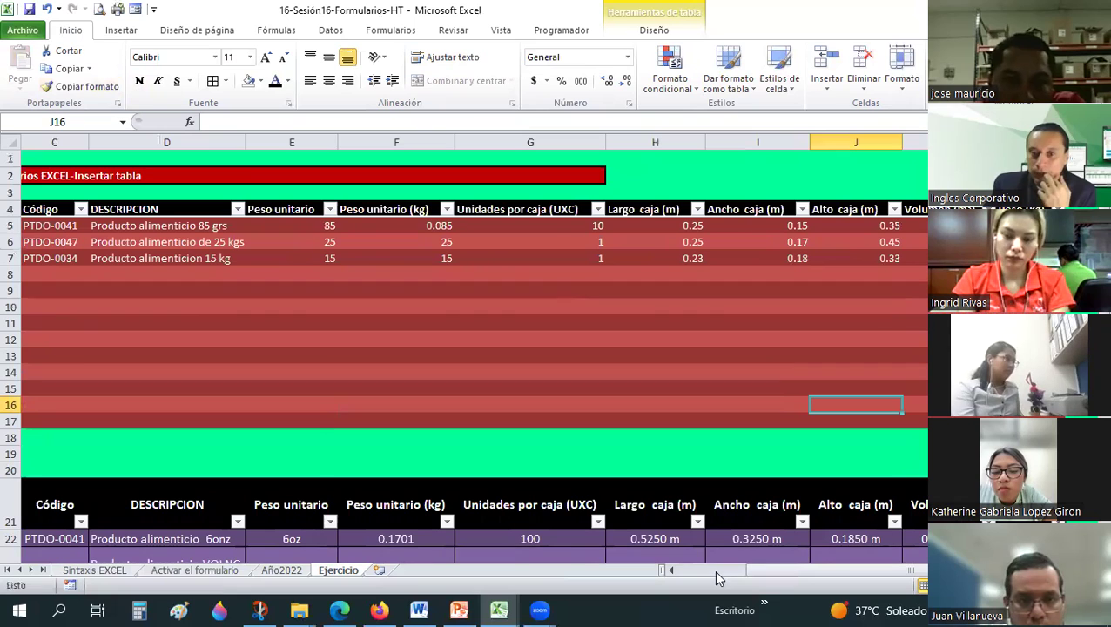
scroll(268, 322, left, 2)
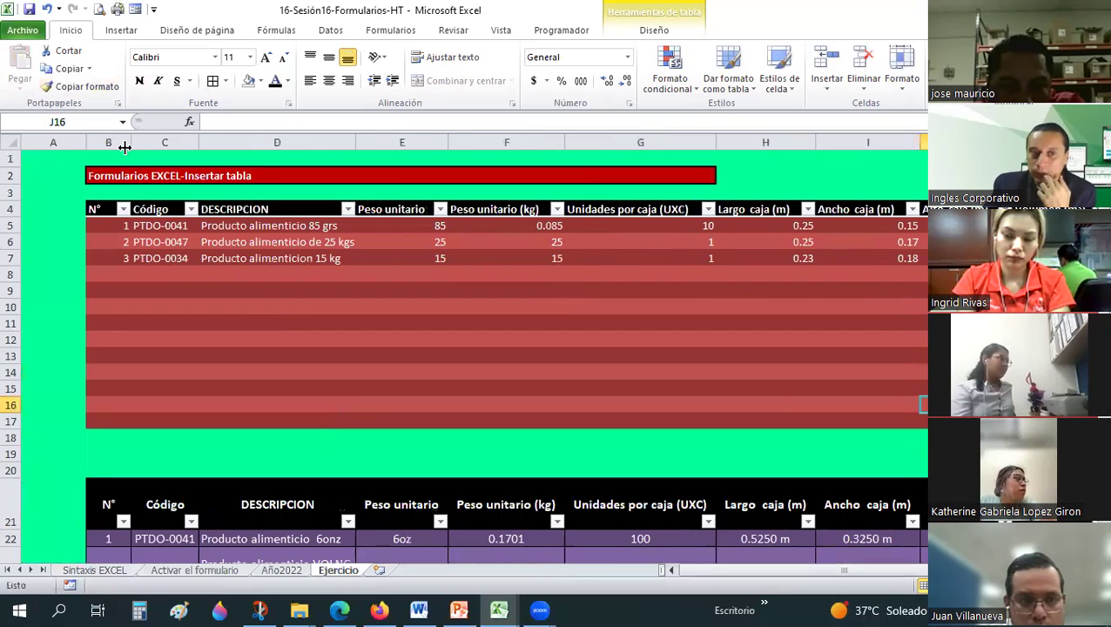
mouse_move(104, 209)
mouse_down()
mouse_move(927, 422)
mouse_move(318, 83)
mouse_up()
click(330, 79)
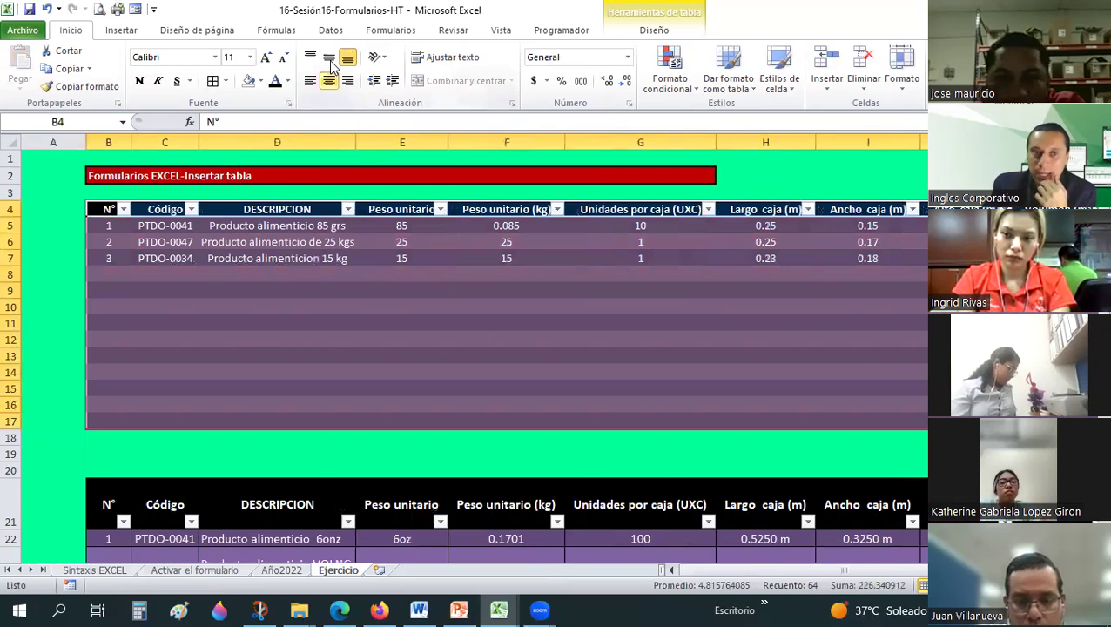
click(330, 56)
click(277, 323)
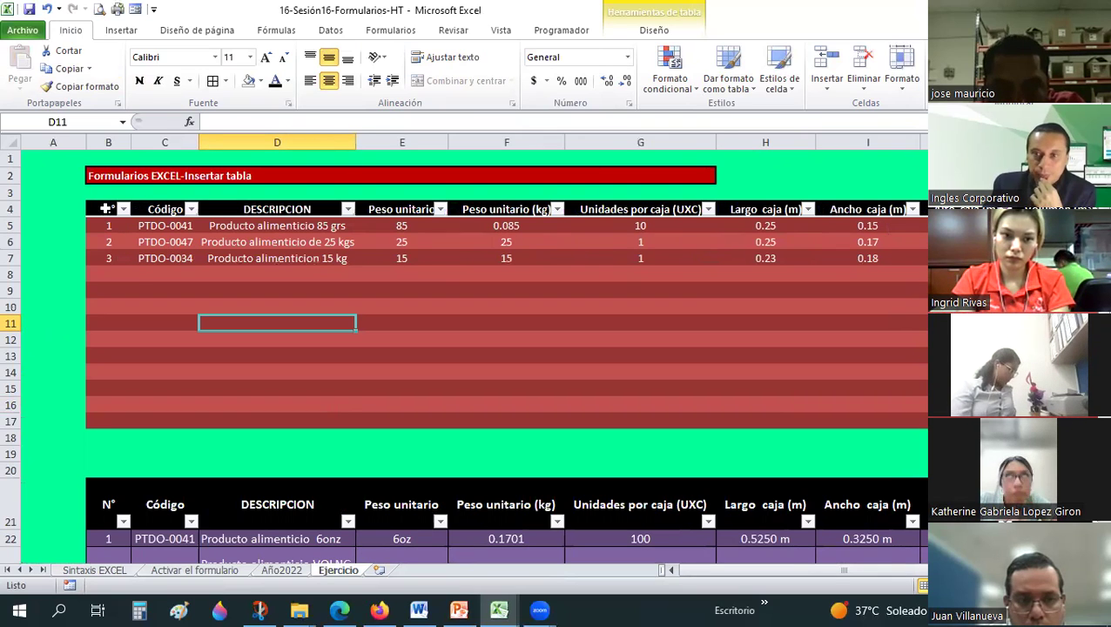
Step: Narrow columns G, E and H, and autofit header row 4
drag(106, 209, 470, 77)
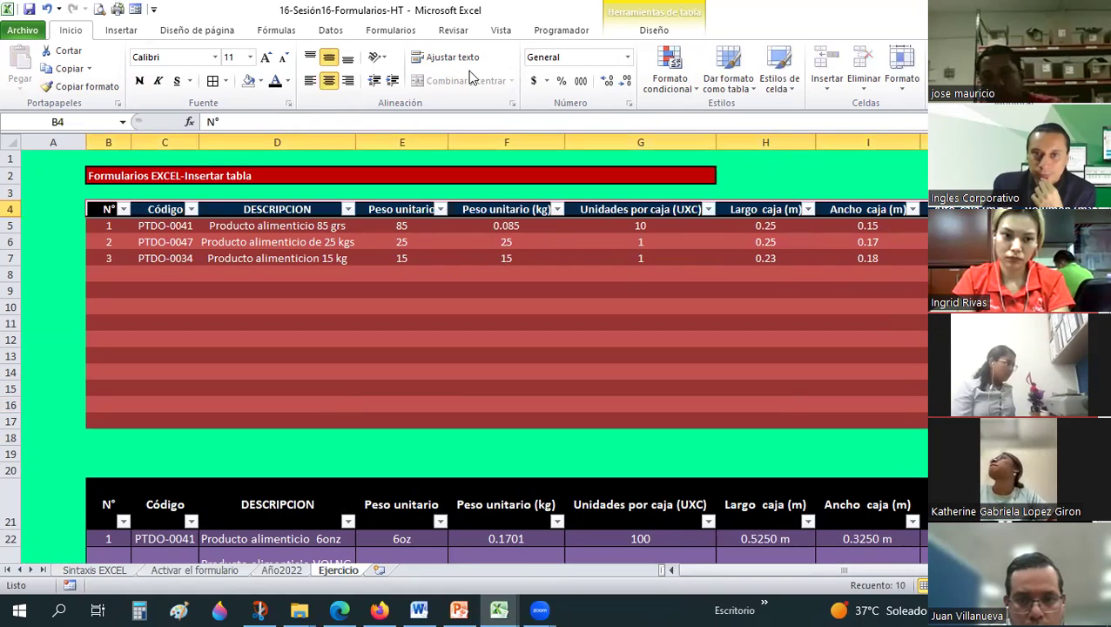
drag(641, 290, 658, 280)
drag(713, 142, 656, 150)
double_click(20, 217)
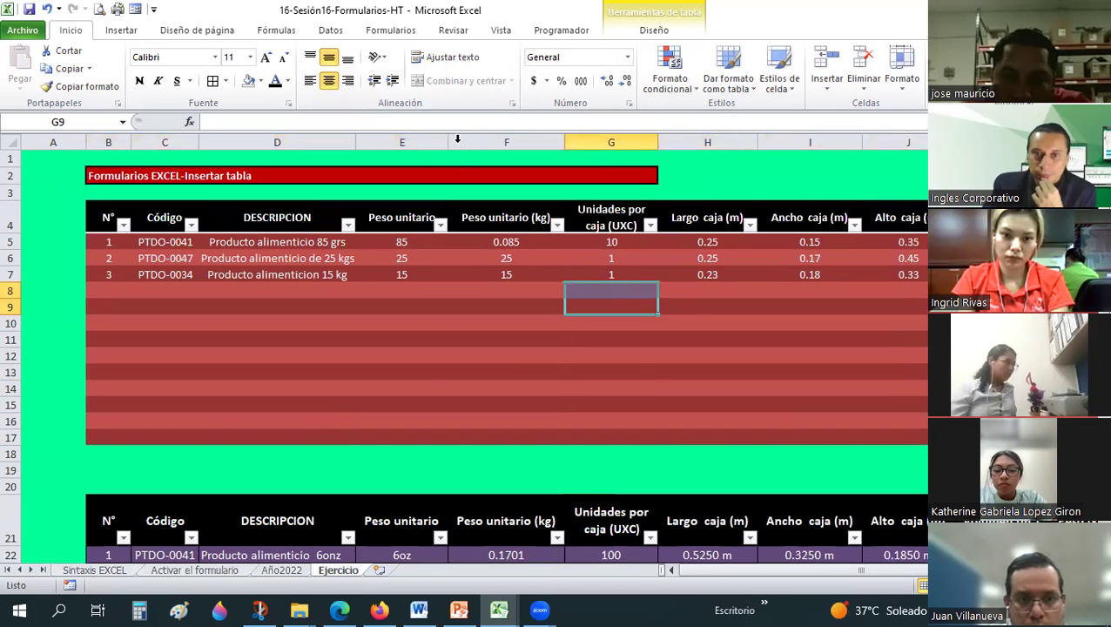
mouse_move(448, 142)
mouse_down()
mouse_move(522, 152)
mouse_move(475, 148)
mouse_up()
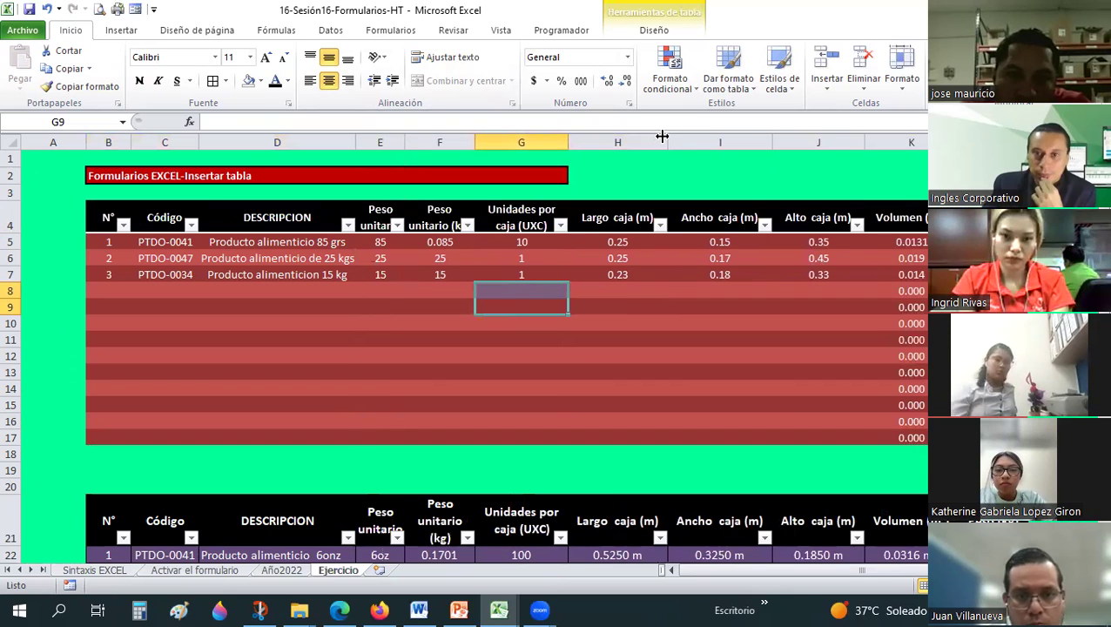
drag(667, 142, 640, 144)
drag(99, 219, 906, 219)
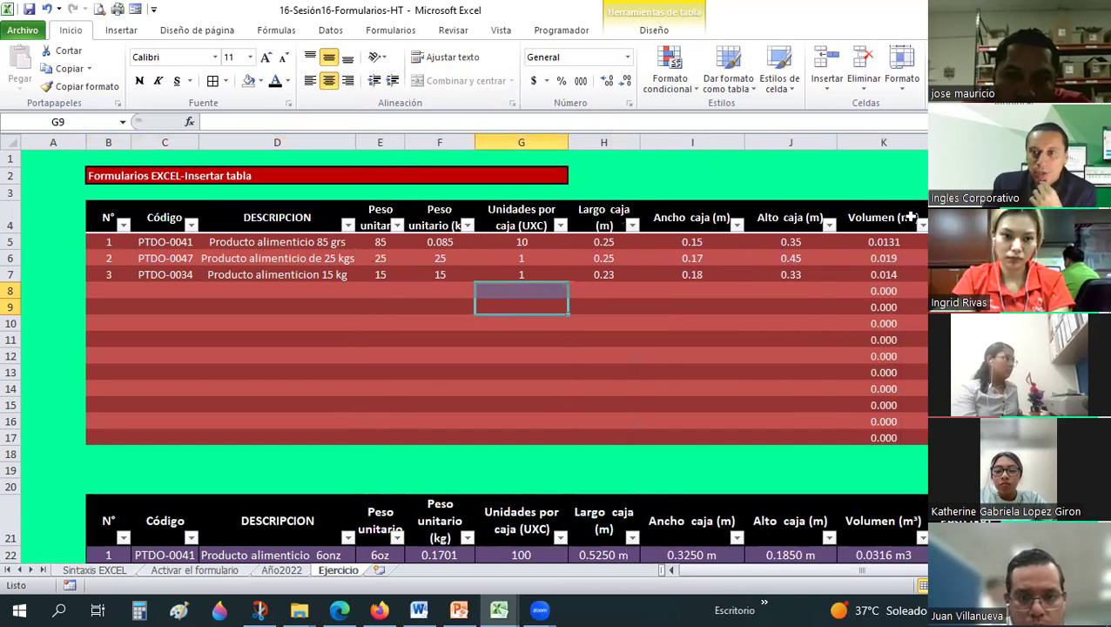
Step: Turn off the table filter and narrow the box columns so Volumen and Peso (kg) fit
click(652, 32)
click(344, 31)
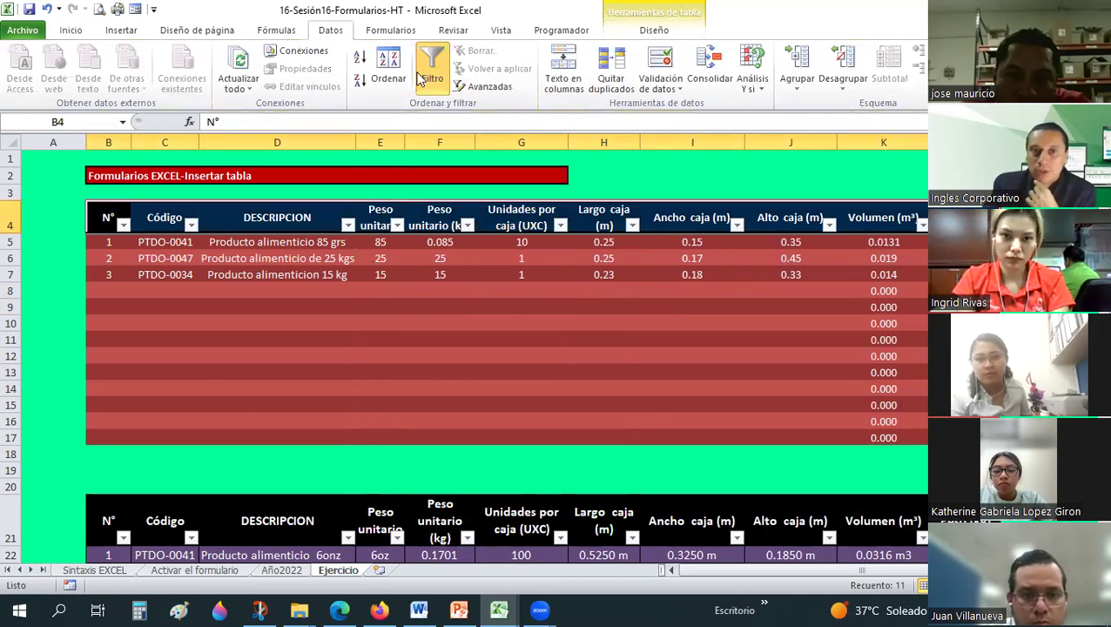
click(431, 76)
click(521, 258)
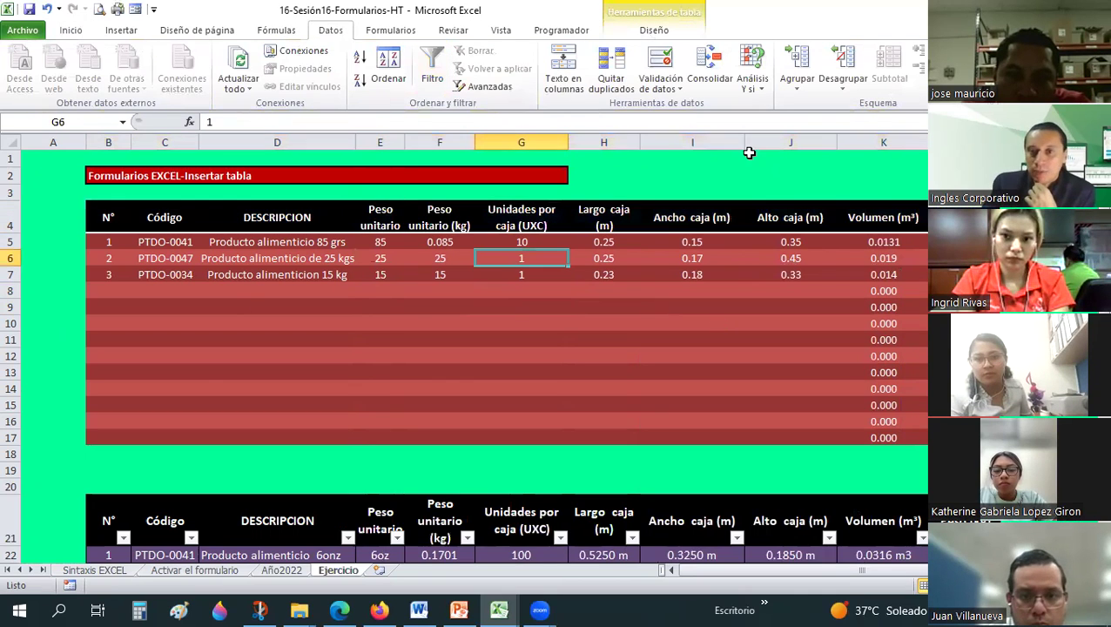
drag(741, 140, 710, 142)
drag(786, 151, 862, 154)
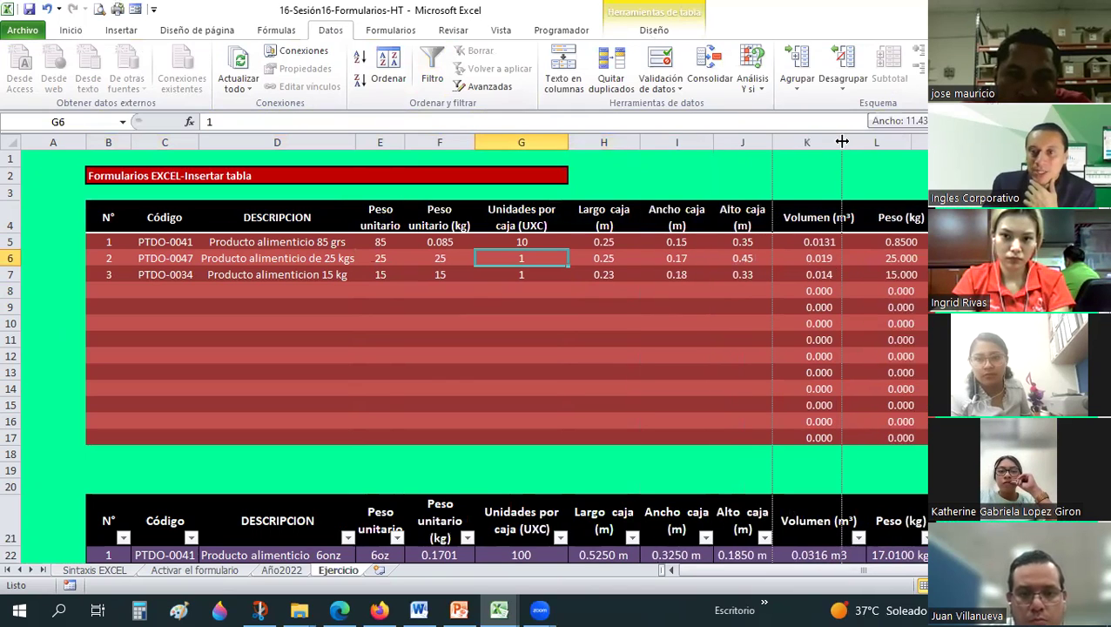
mouse_move(854, 140)
mouse_down()
mouse_move(908, 144)
mouse_move(888, 142)
mouse_up()
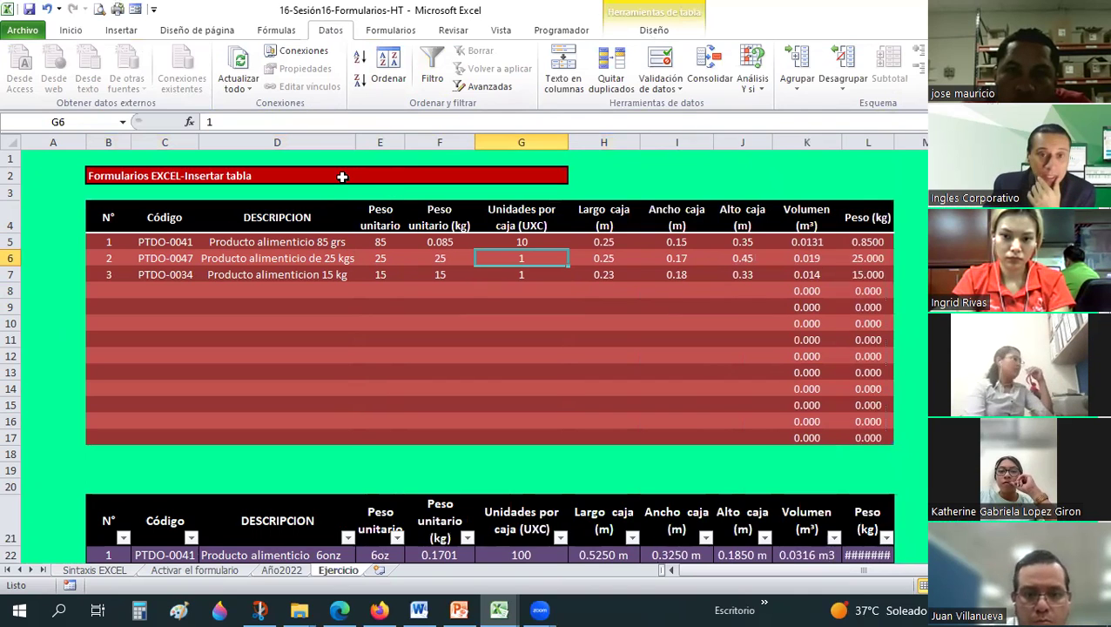
Step: Wrap the DESCRIPCION text in D5:D17, then select the whole table
drag(285, 245, 266, 440)
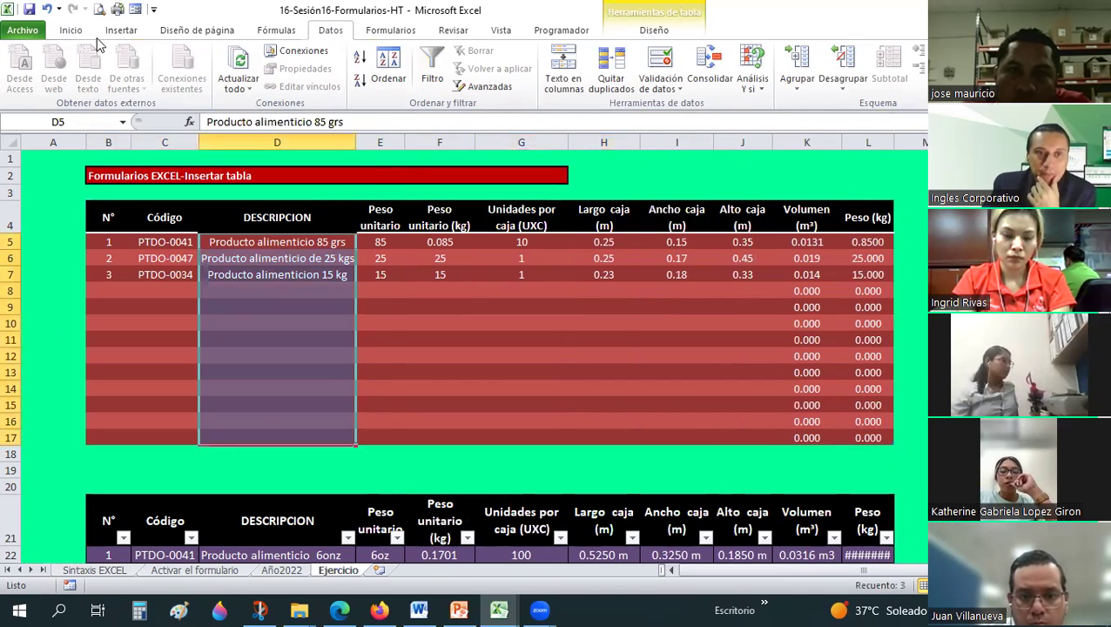
click(73, 31)
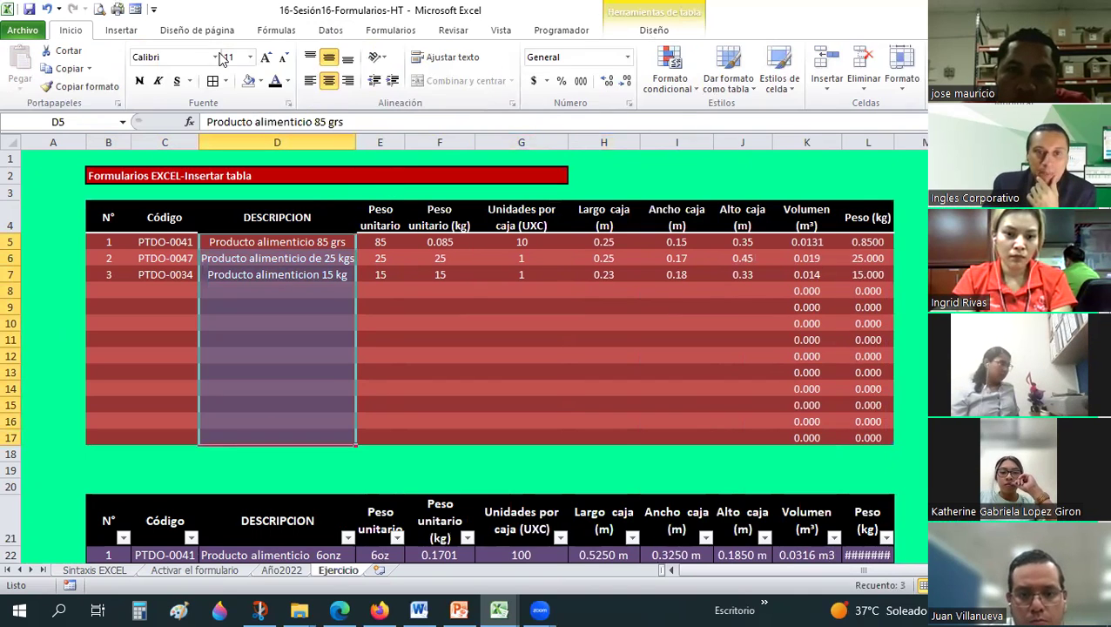
click(429, 57)
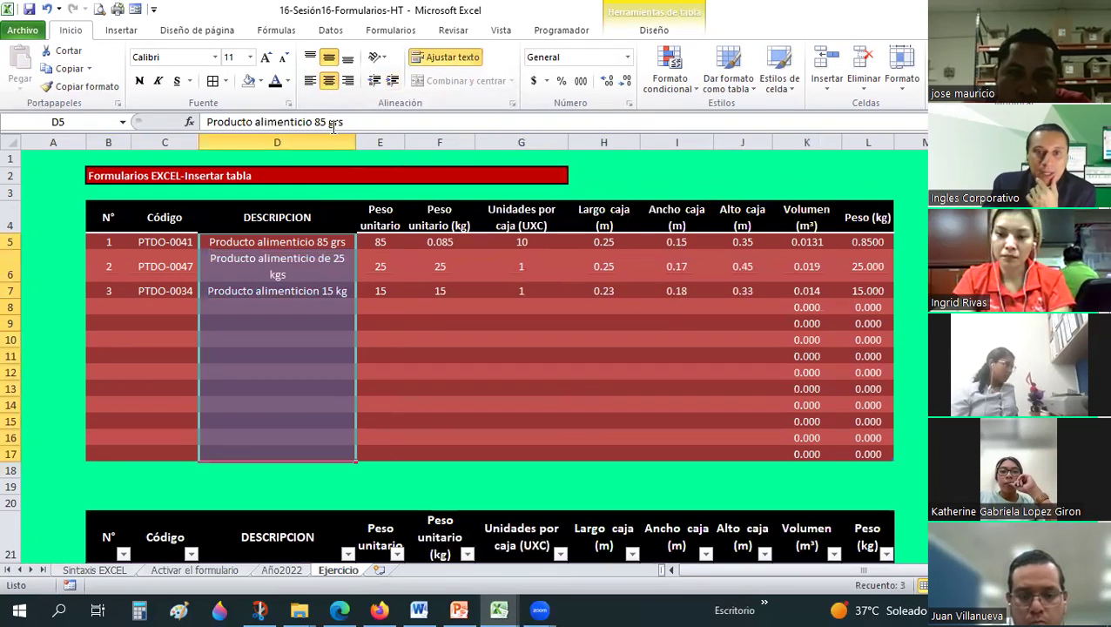
drag(112, 244, 876, 450)
drag(206, 105, 213, 85)
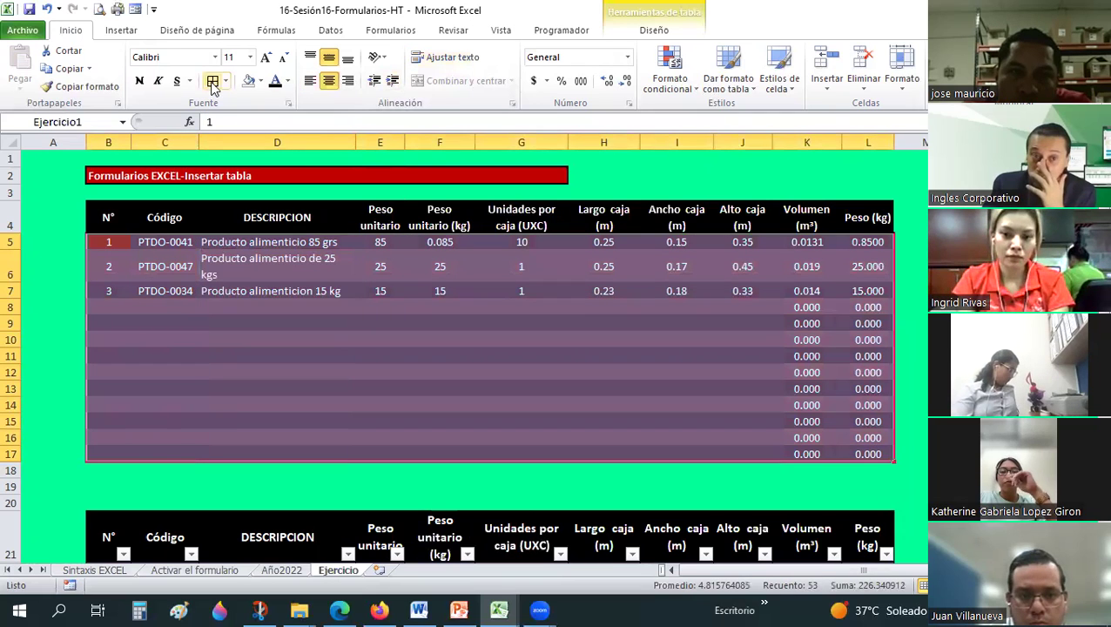
click(395, 339)
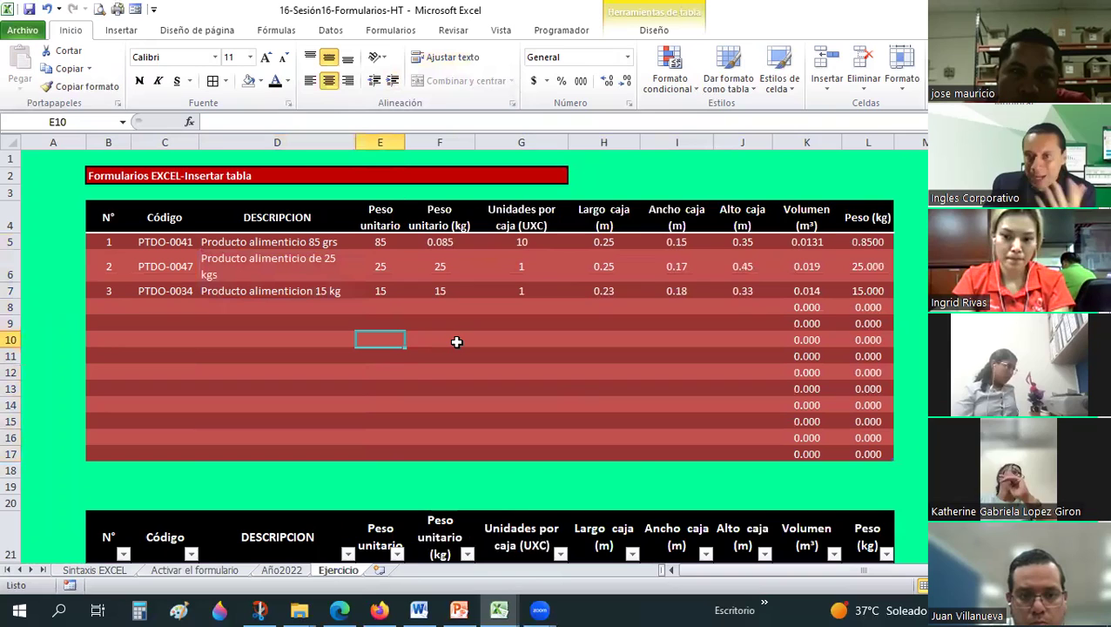
click(589, 333)
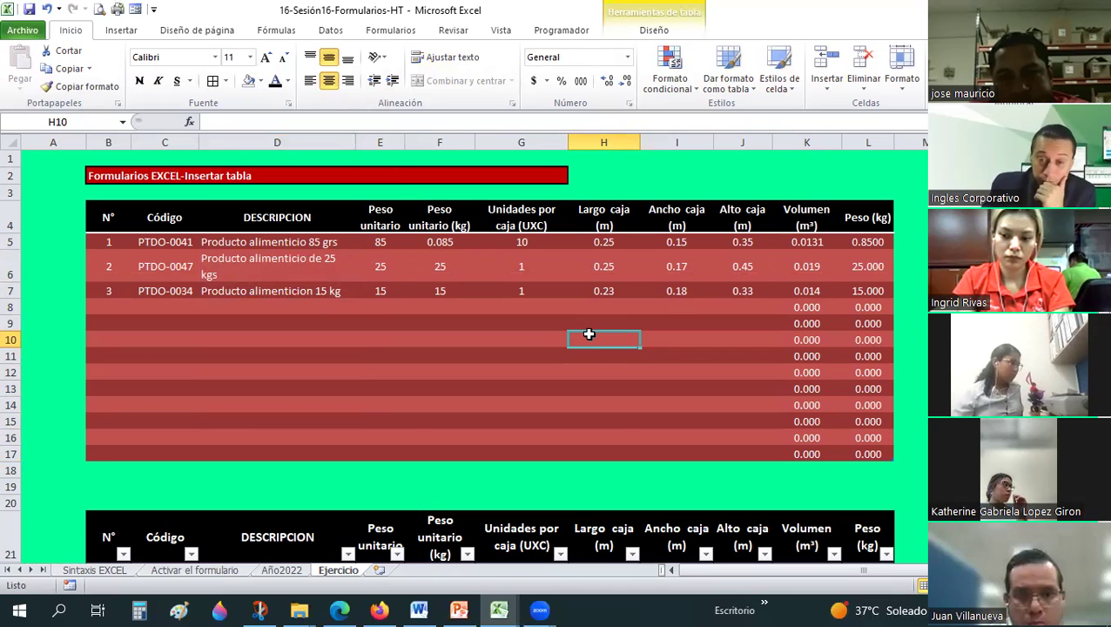
Step: Select cell G10 in the Parametrizaciones lookup tables
click(506, 345)
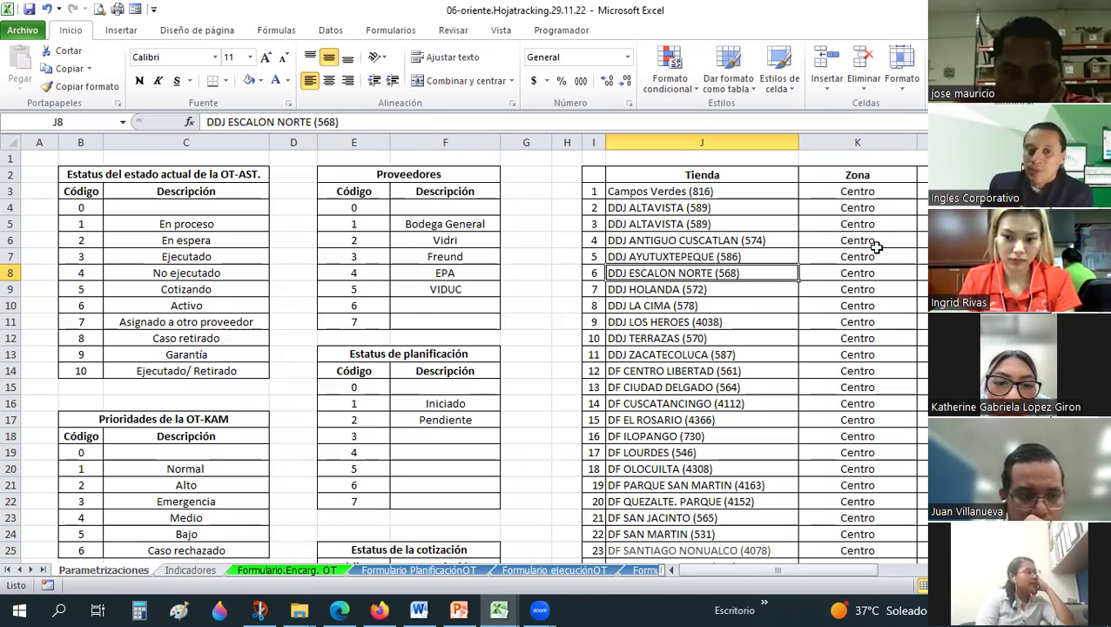
click(553, 229)
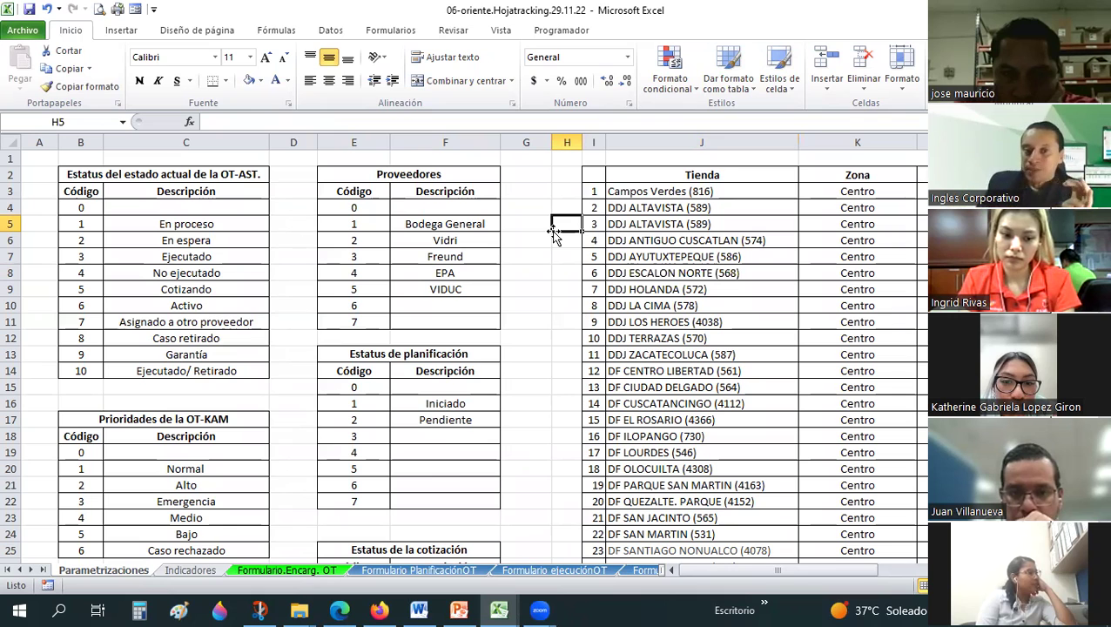
scroll(252, 262, down, 1)
scroll(252, 263, up, 1)
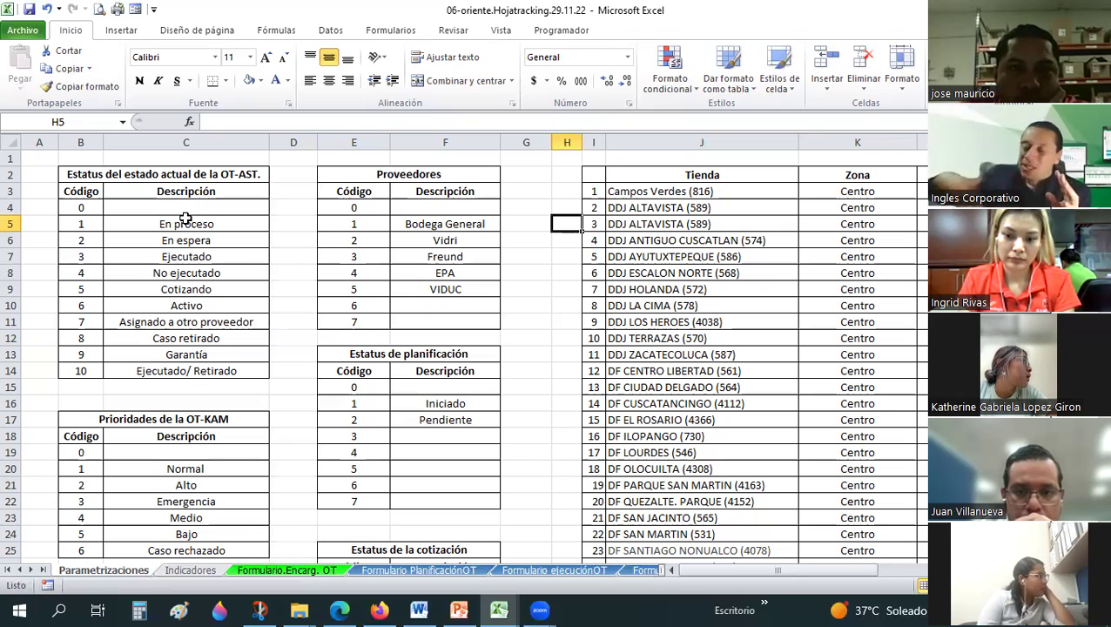
scroll(178, 270, down, 1)
scroll(174, 256, up, 1)
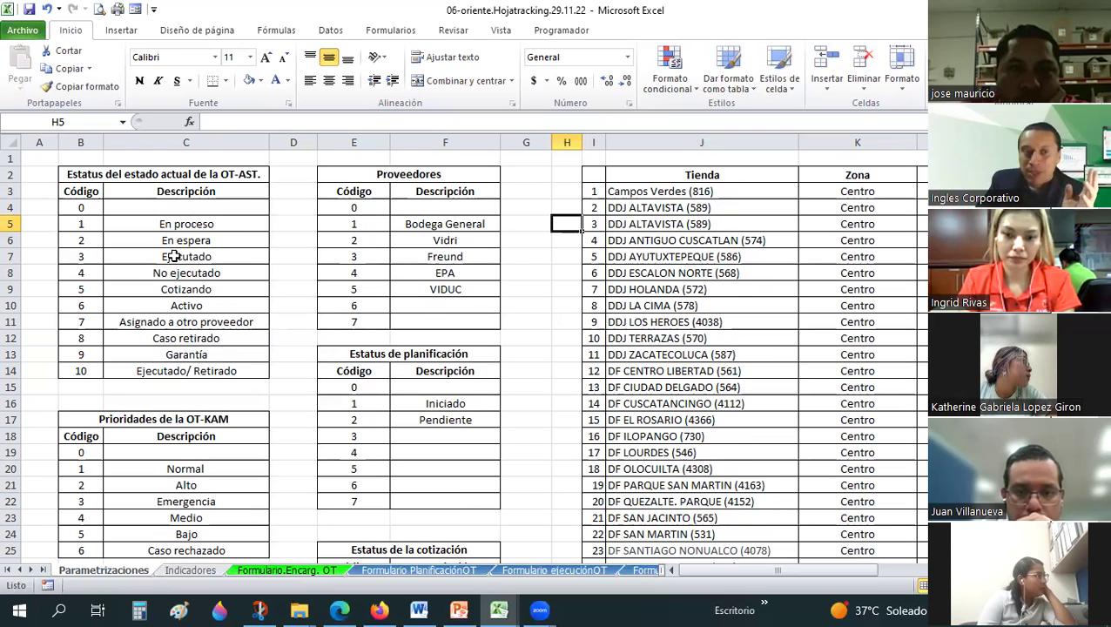
click(85, 224)
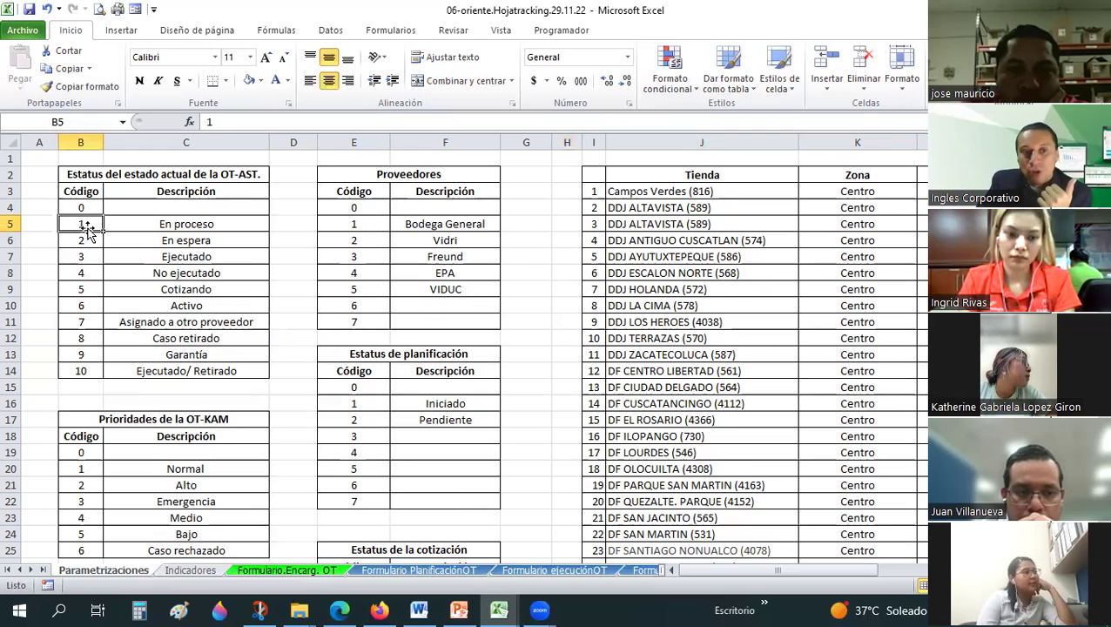
click(190, 224)
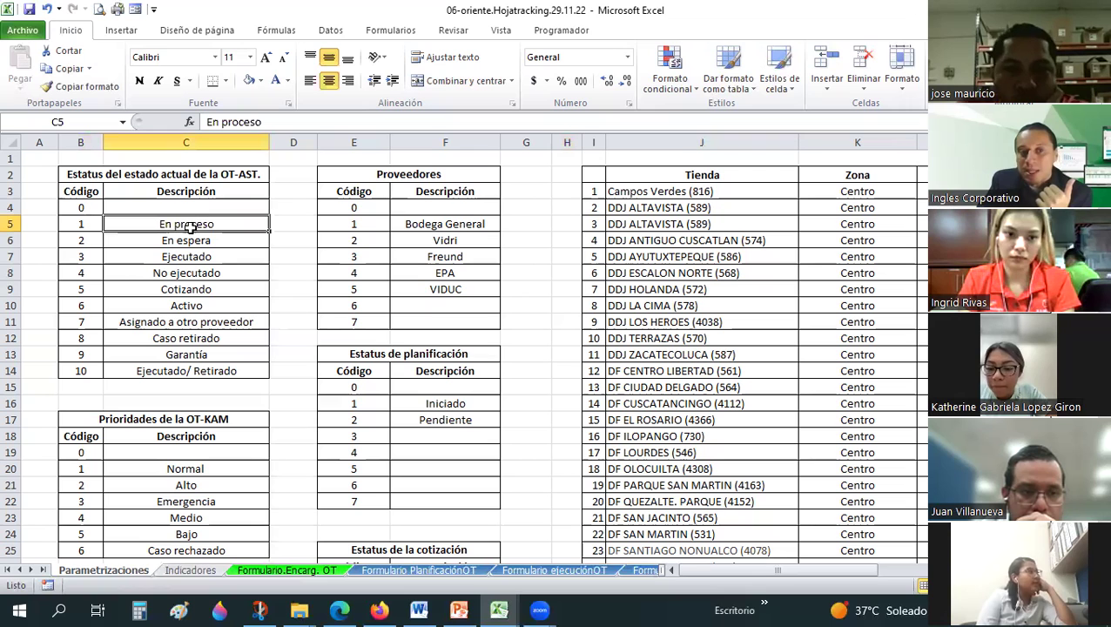
click(182, 256)
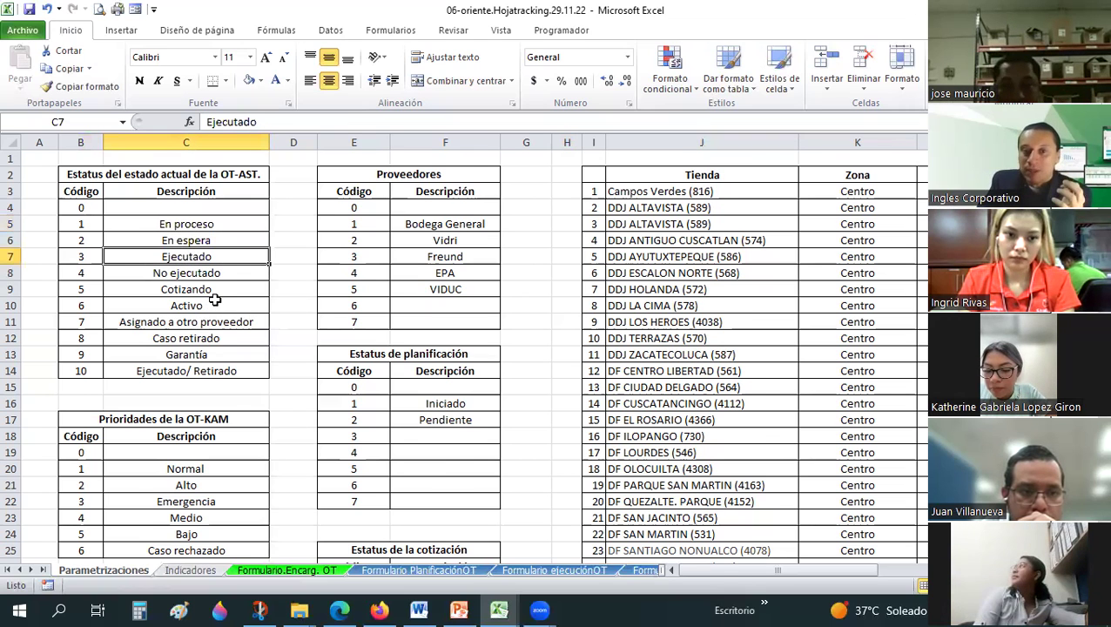
scroll(213, 295, down, 2)
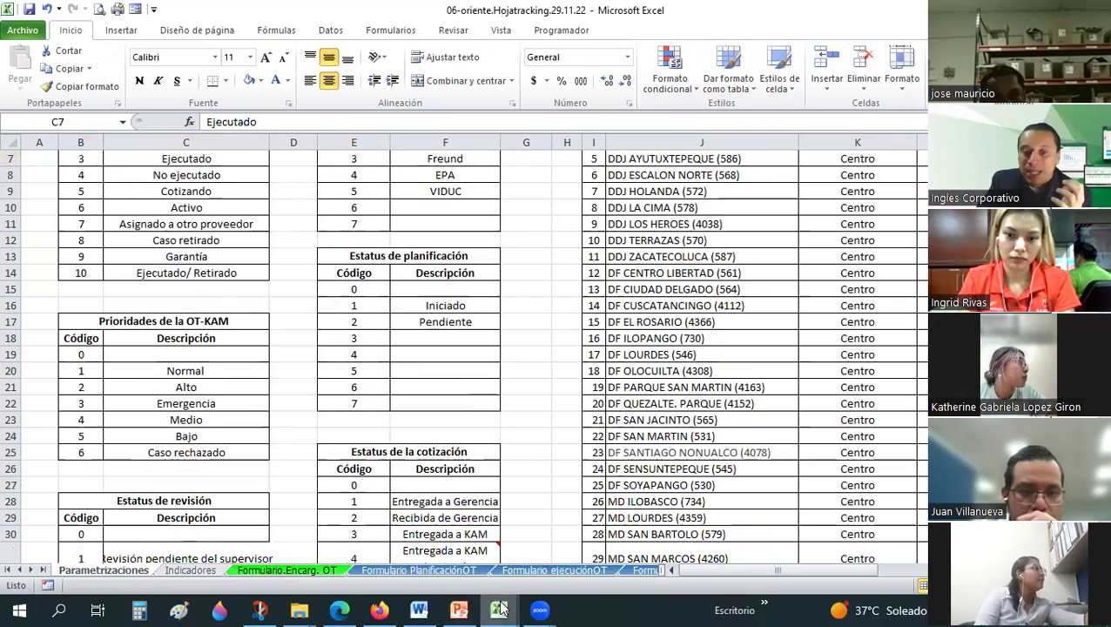
mouse_move(501, 609)
click(321, 582)
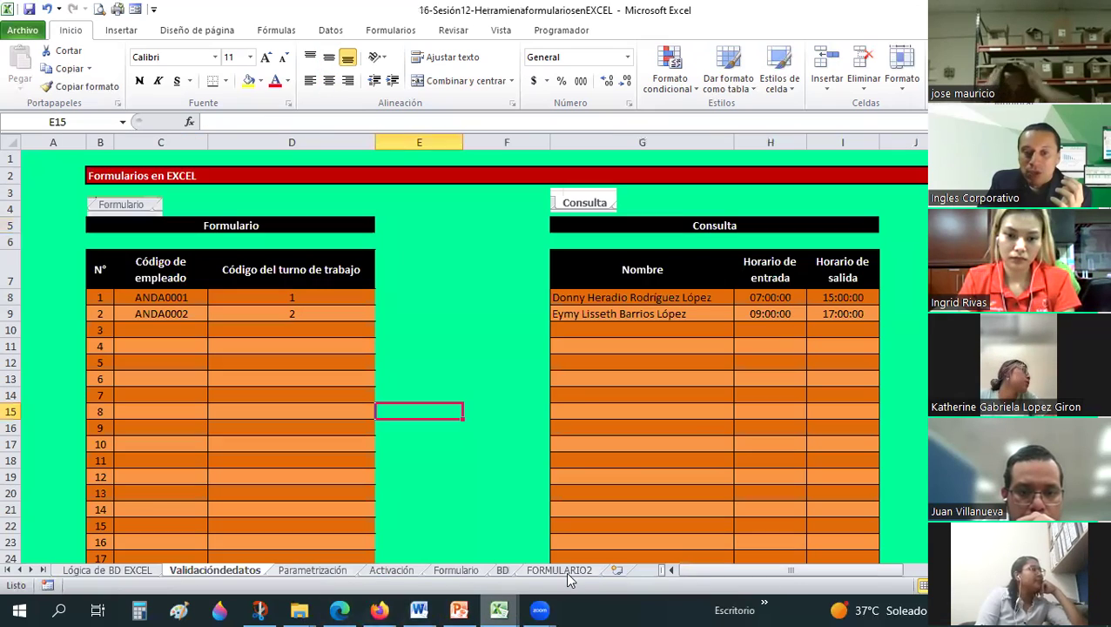
click(502, 571)
click(450, 570)
click(396, 571)
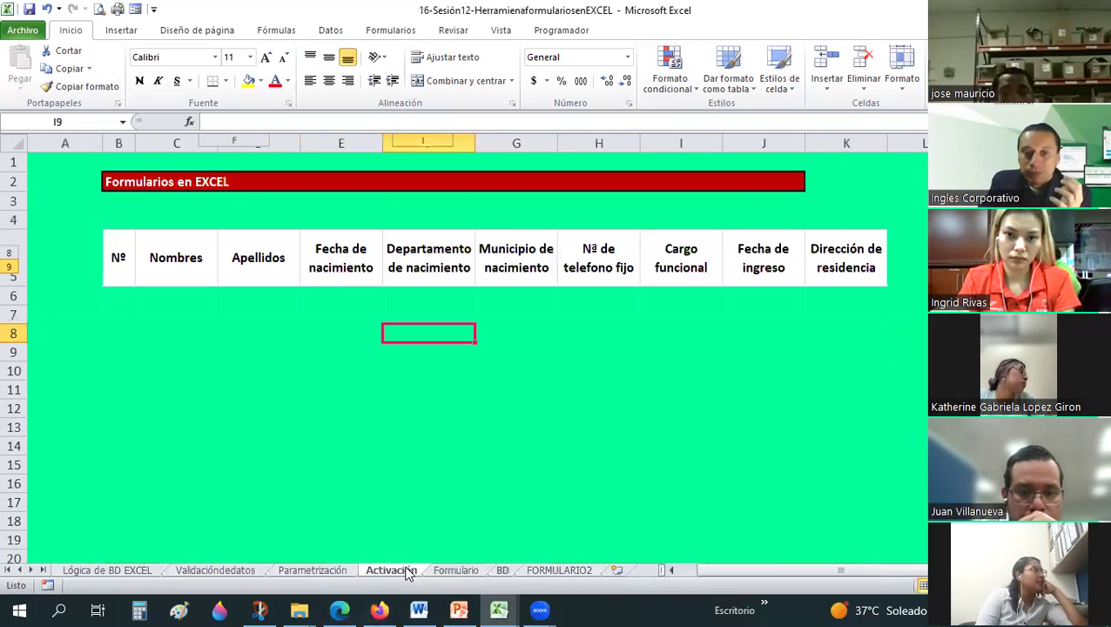
click(340, 570)
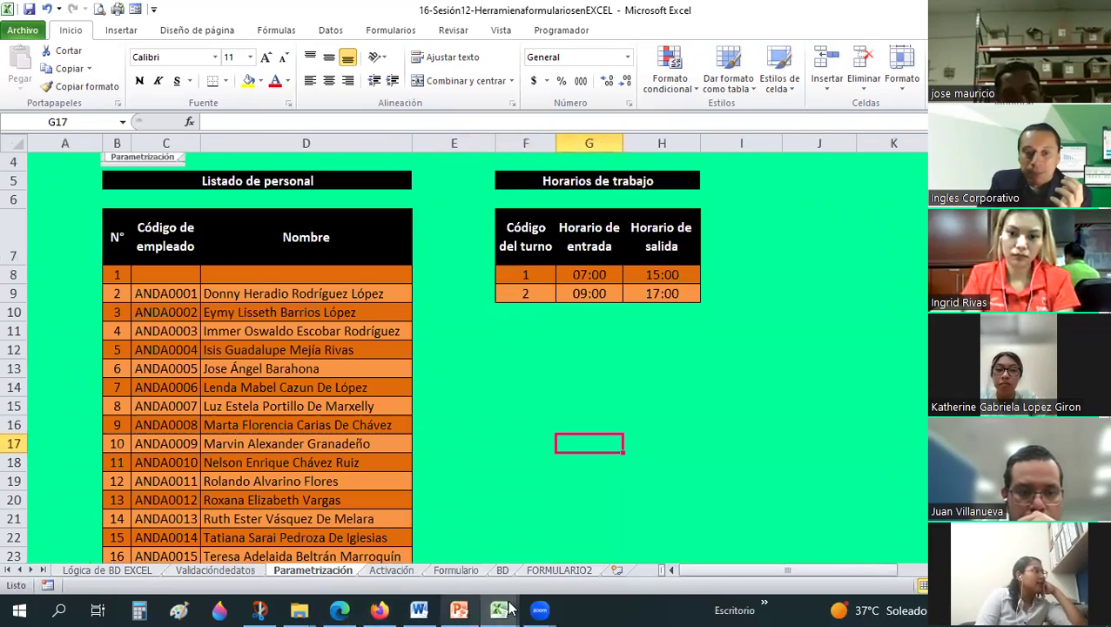
mouse_move(499, 609)
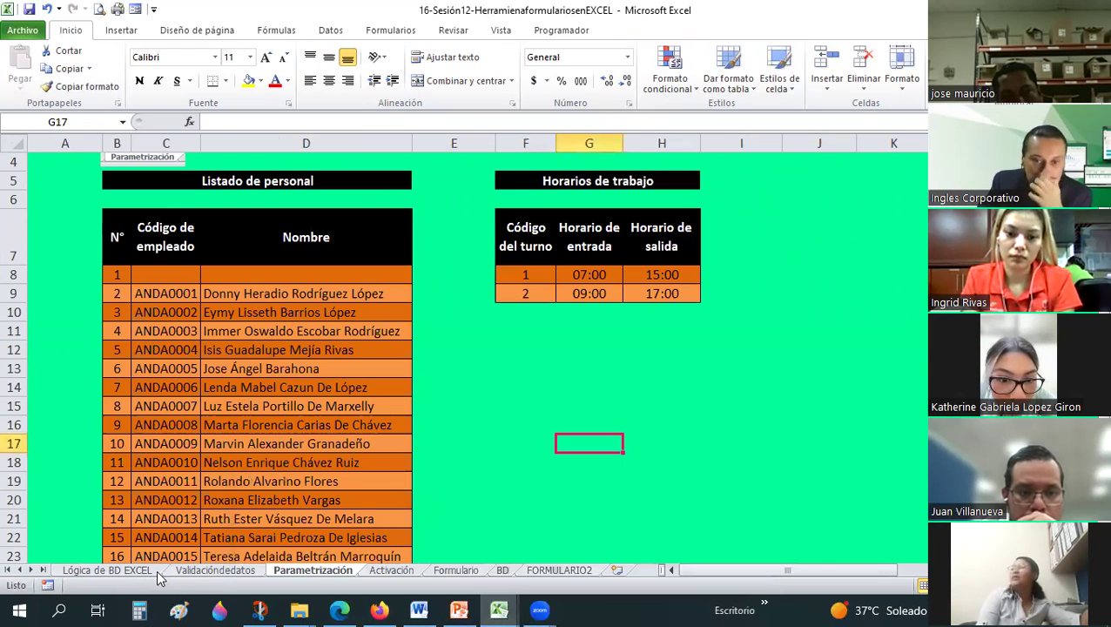
click(153, 570)
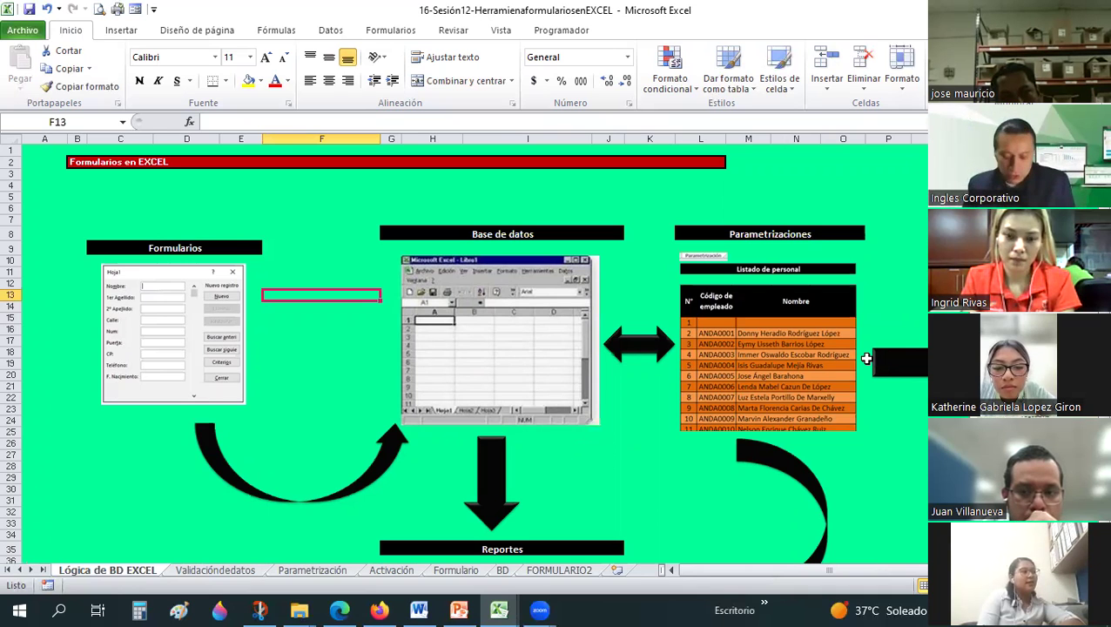
key(alt+Tab)
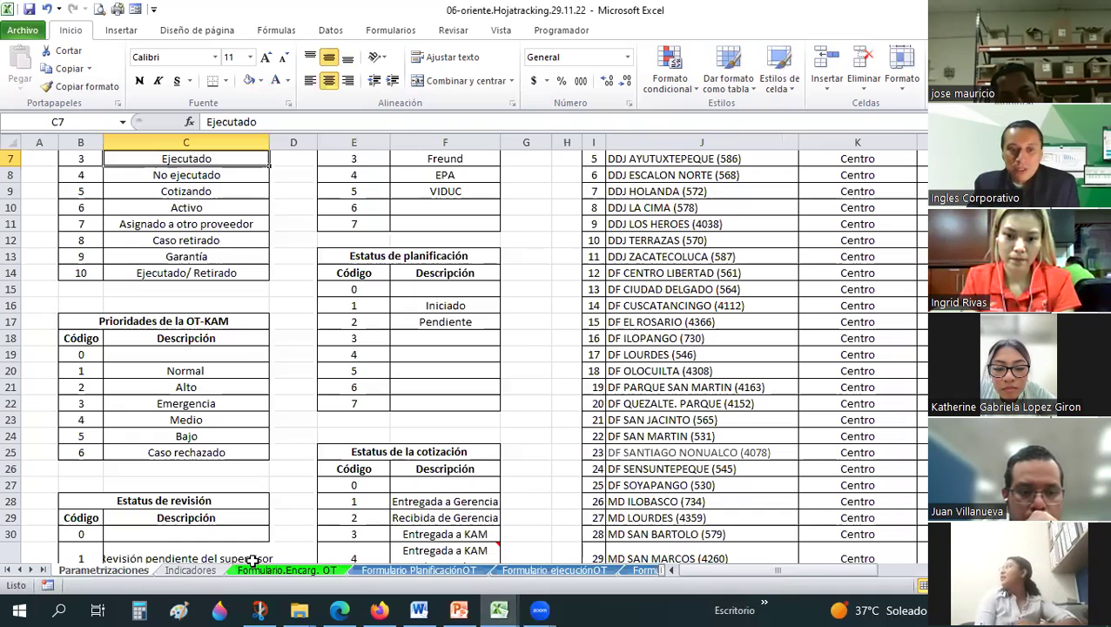
Step: On the Indicadores sheet, inspect the SUMAR.SI formulas in D9, D11 and D13
click(193, 572)
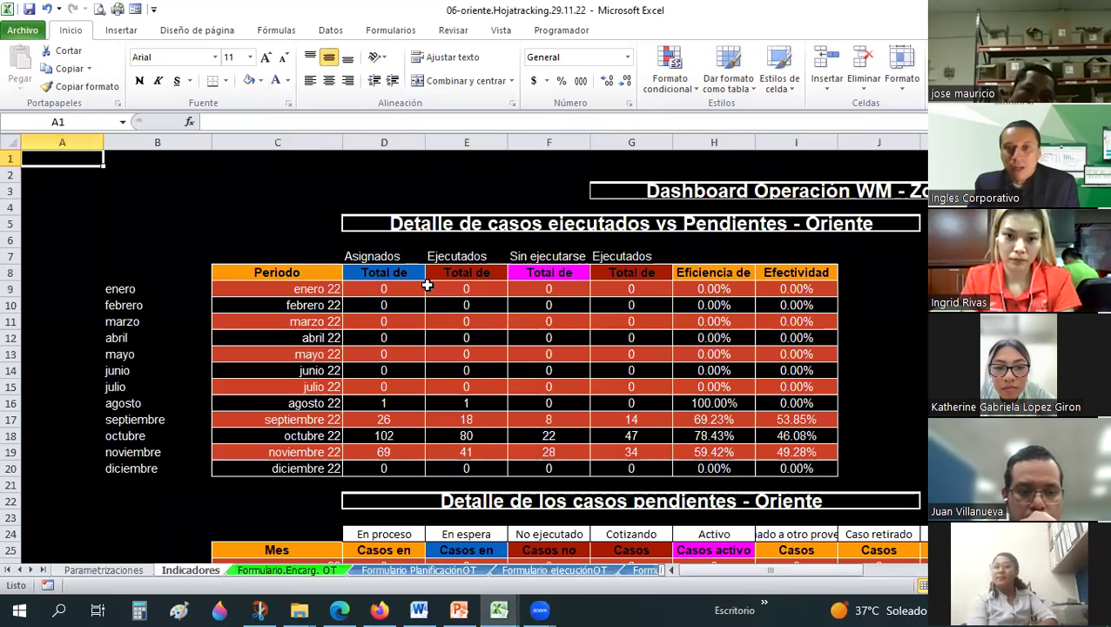
scroll(427, 285, down, 1)
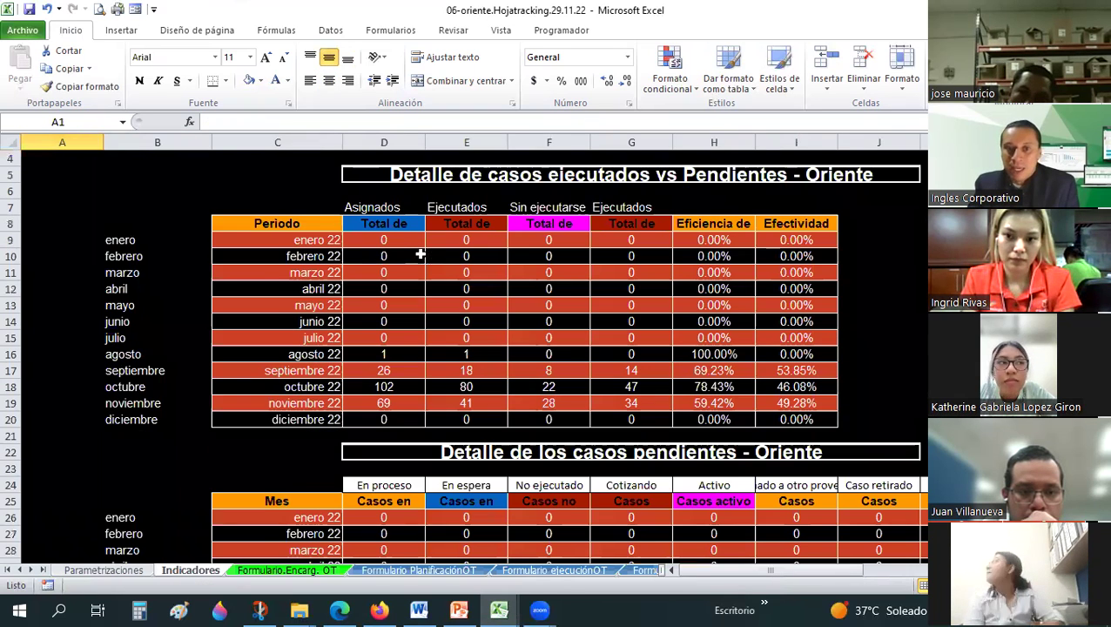
click(416, 244)
click(394, 277)
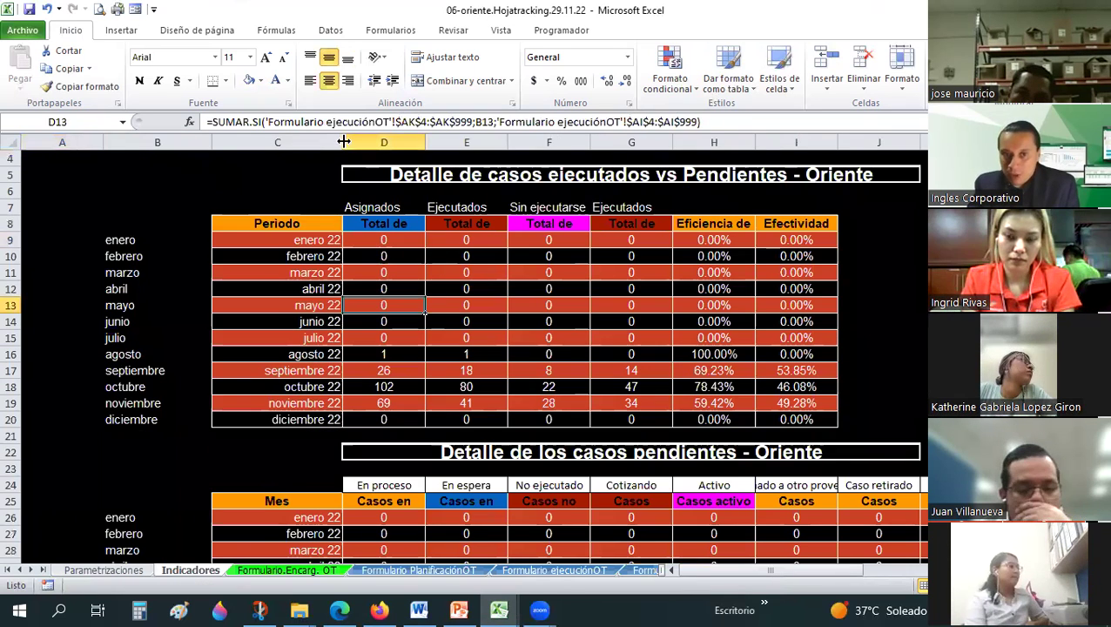
click(410, 305)
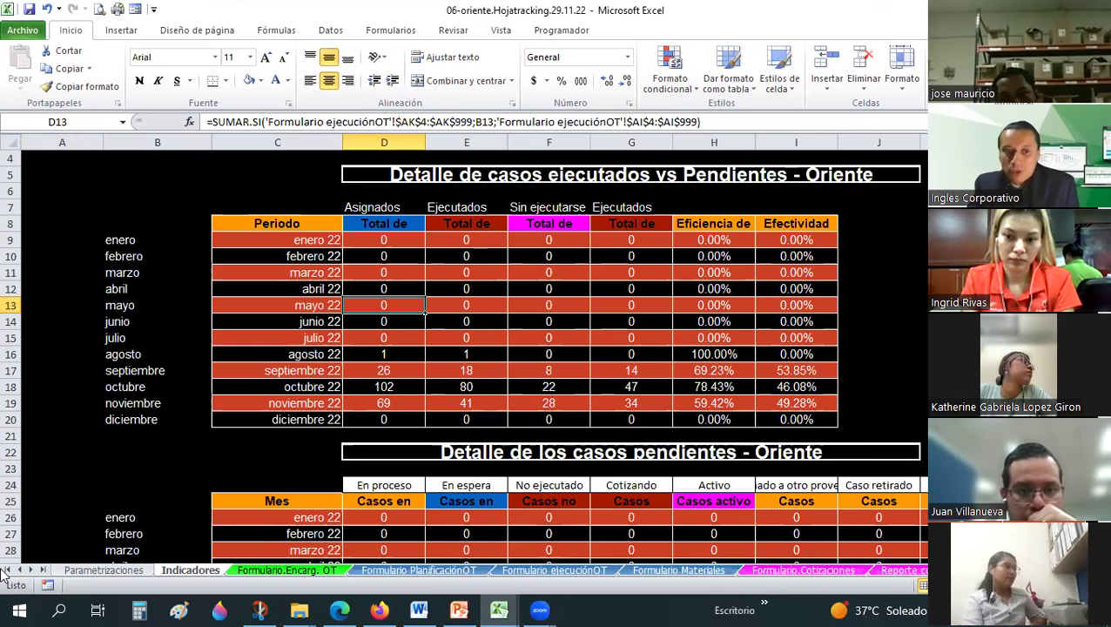
Step: Look over the KAM case list sheet, then return to Indicadores
click(30, 571)
click(30, 570)
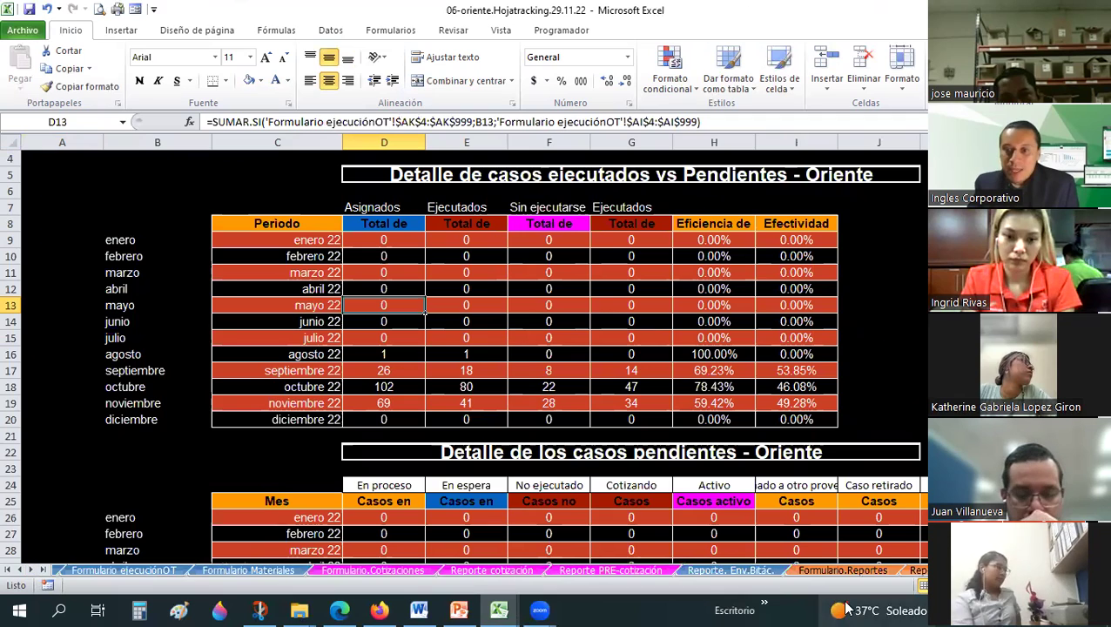
click(30, 570)
click(31, 570)
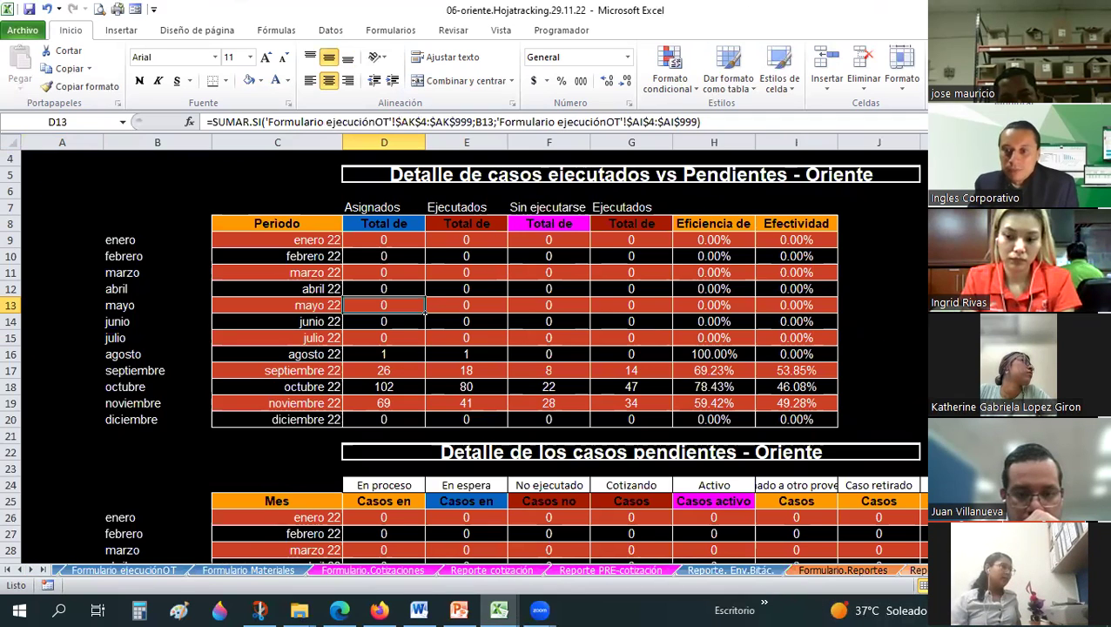
key(ctrl+Page_Down)
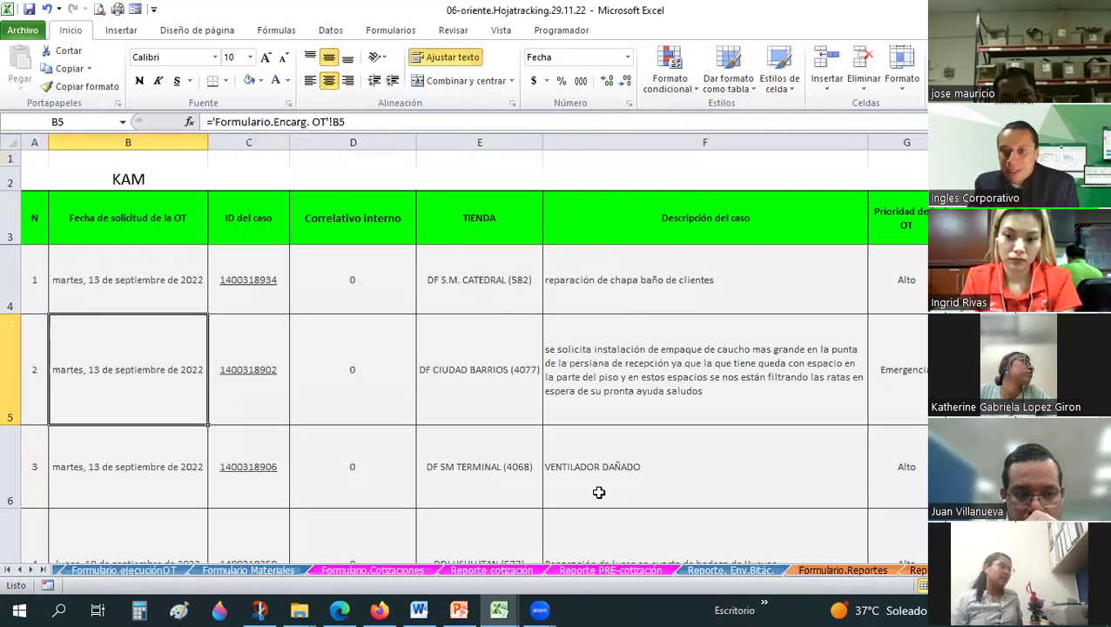
scroll(725, 406, down, 1)
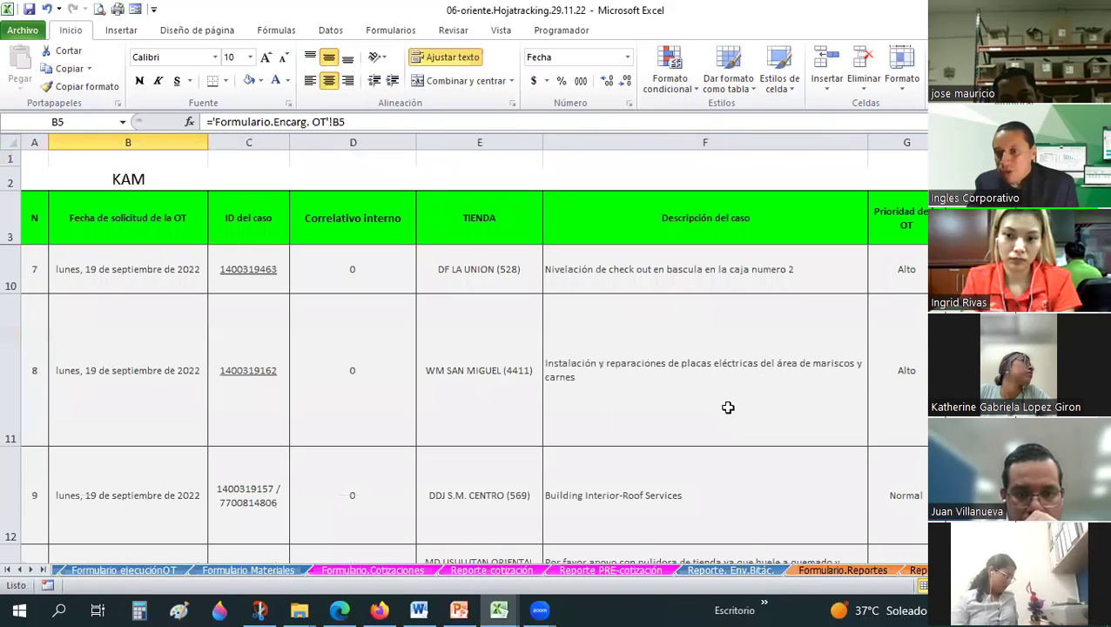
scroll(725, 406, down, 2)
drag(927, 570, 33, 575)
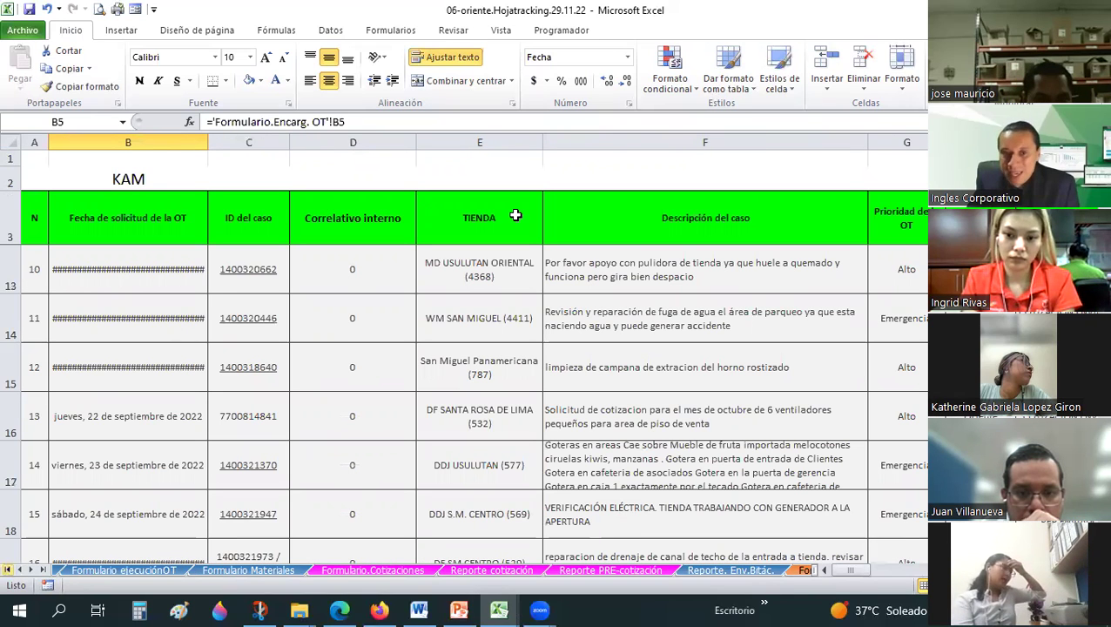
click(10, 570)
key(ctrl+Page_Up)
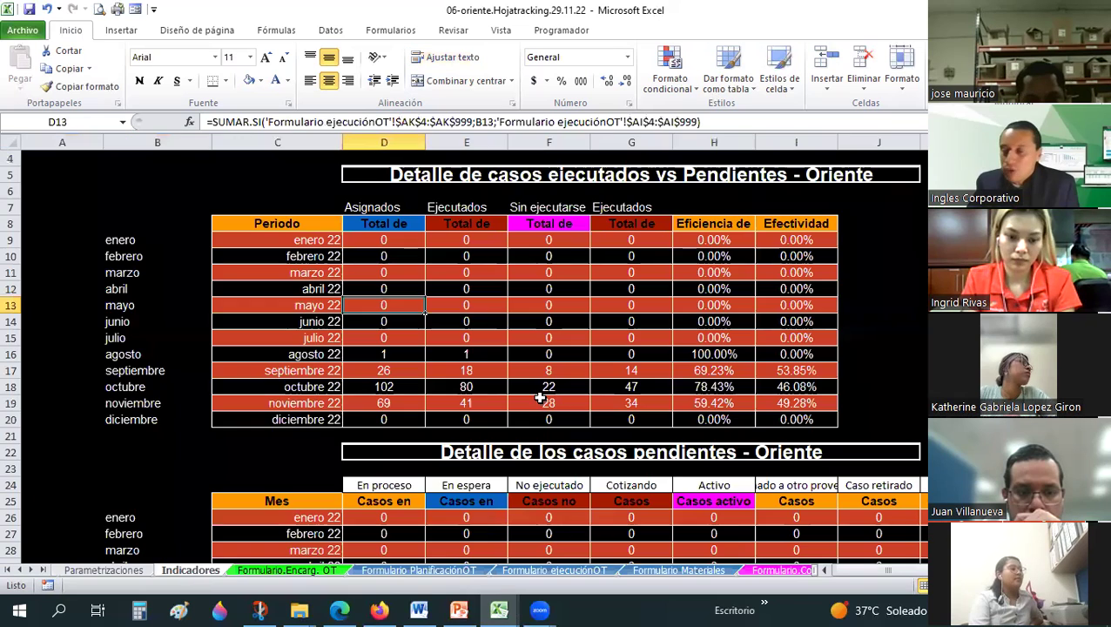
Step: Browse the Formulario.Encarg. OT, Formulario PlanificaciónOT and Formulario ejecuciónOT sheets, then Reporte cotización
click(294, 573)
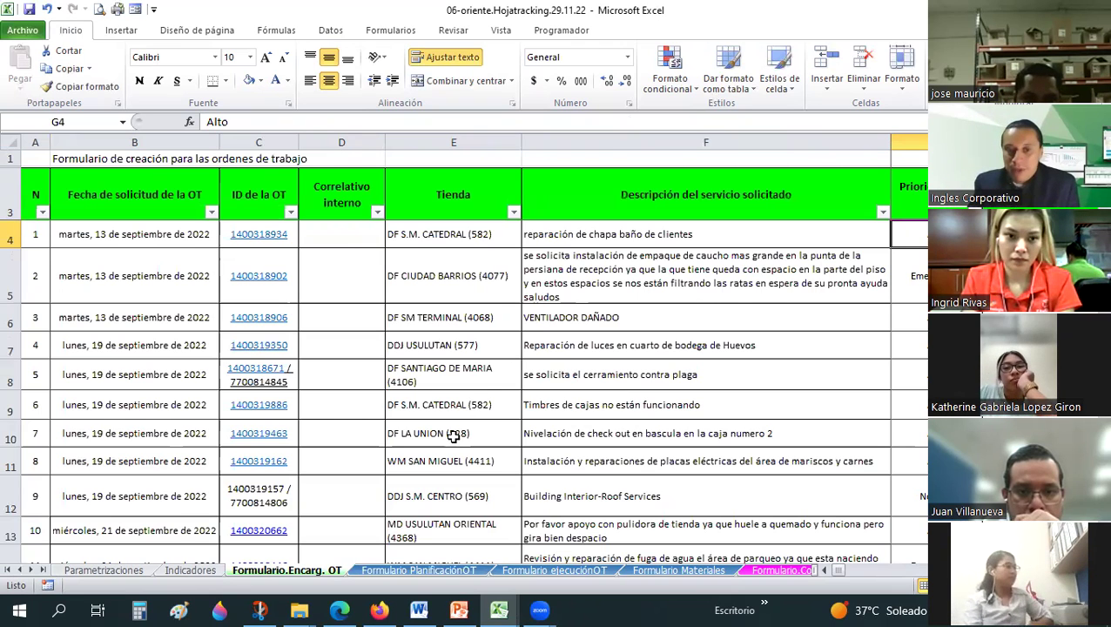
click(436, 571)
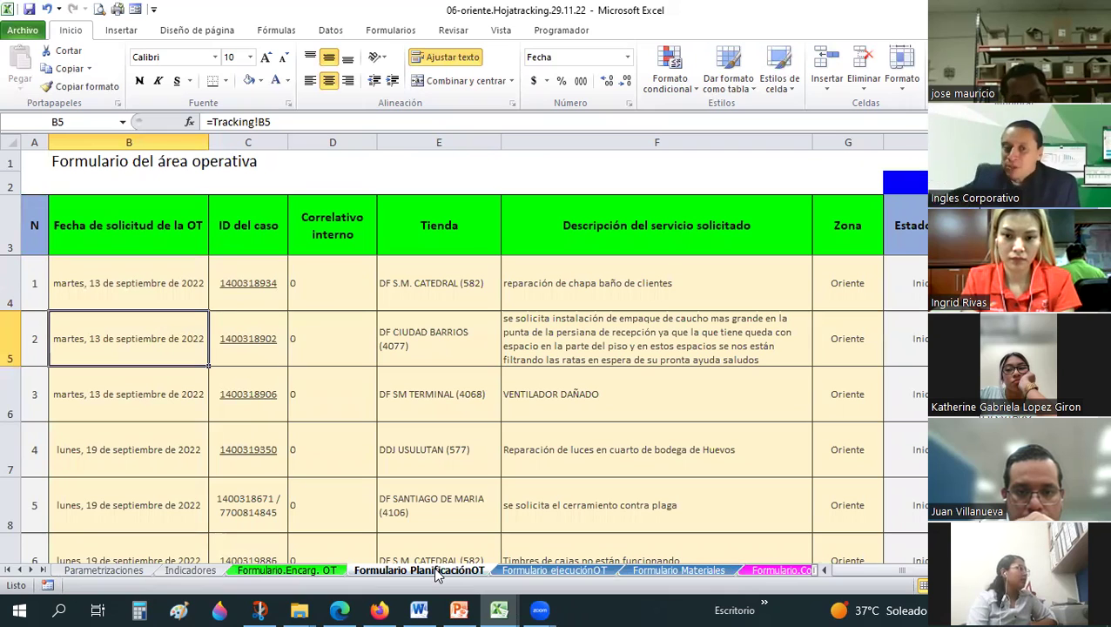
click(579, 576)
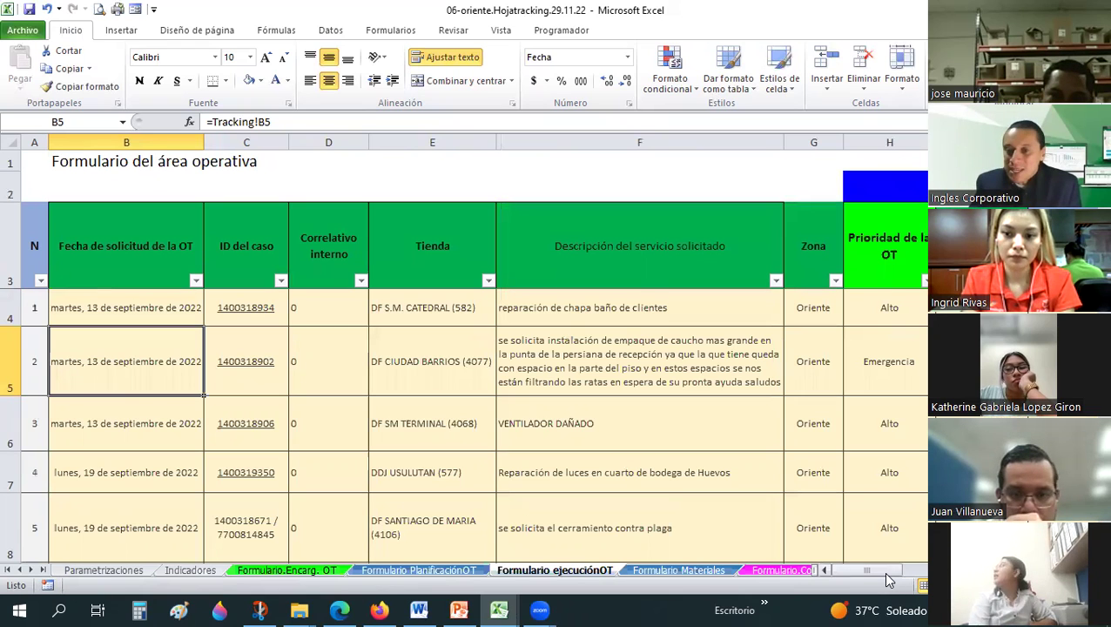
drag(867, 569, 916, 570)
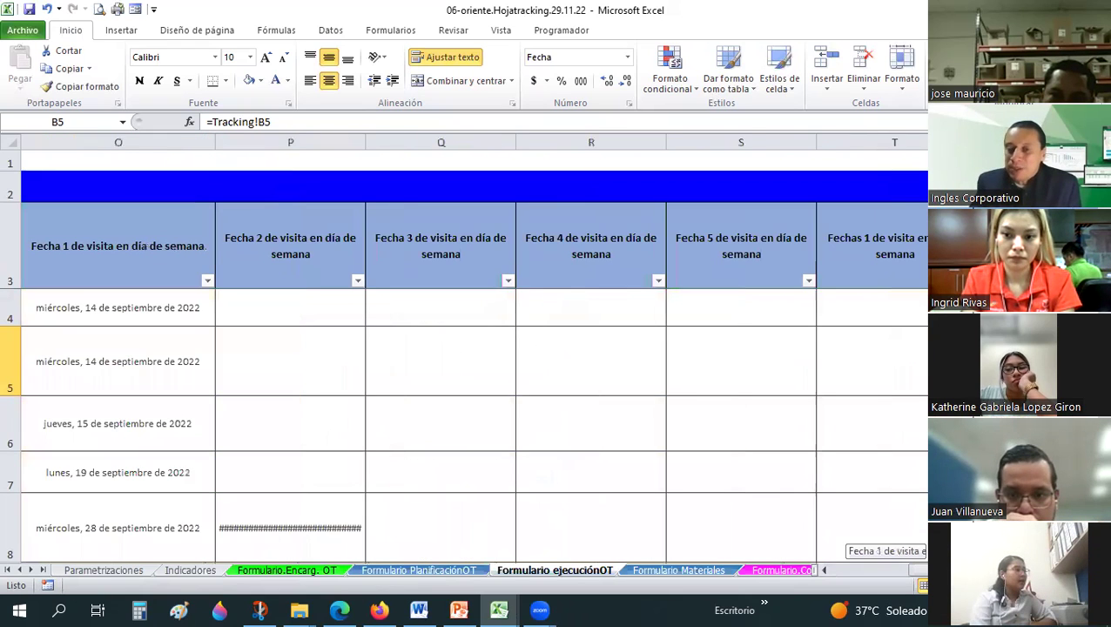
drag(846, 566, 852, 564)
drag(745, 423, 634, 411)
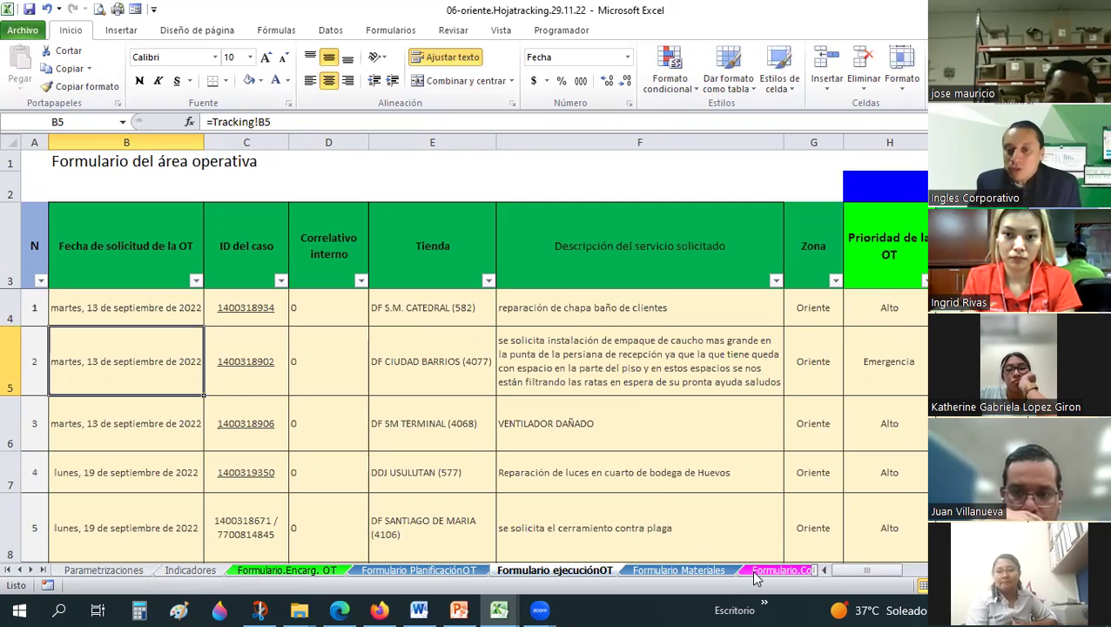
key(ctrl+Page_Down)
key(ctrl+Page_Down)
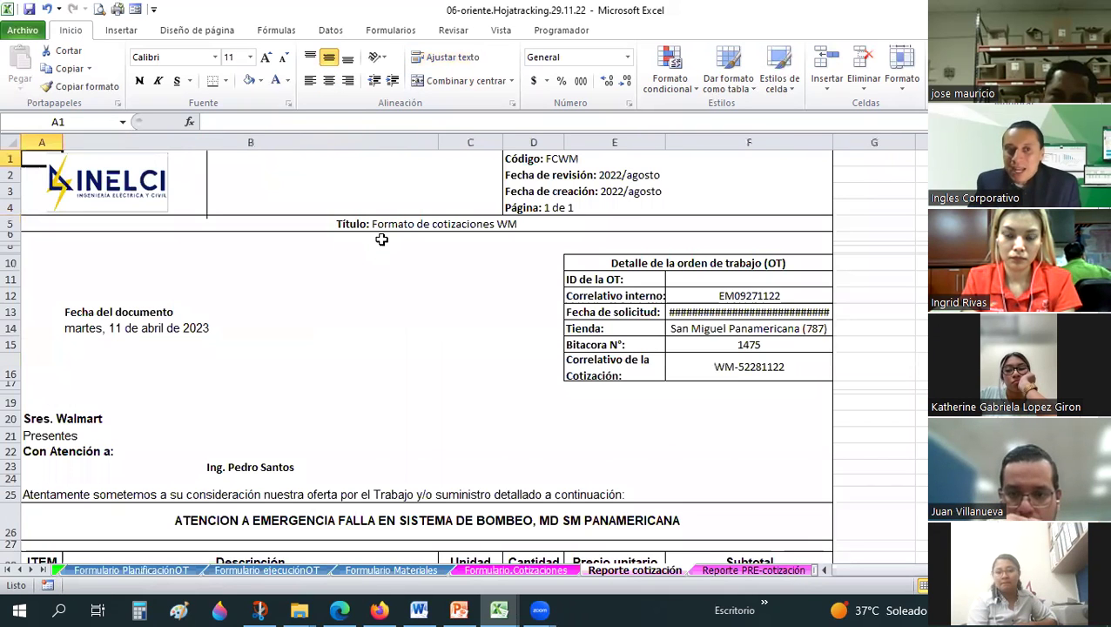
Step: Widen column F so the request date in F13 displays
scroll(381, 239, down, 5)
scroll(382, 238, up, 2)
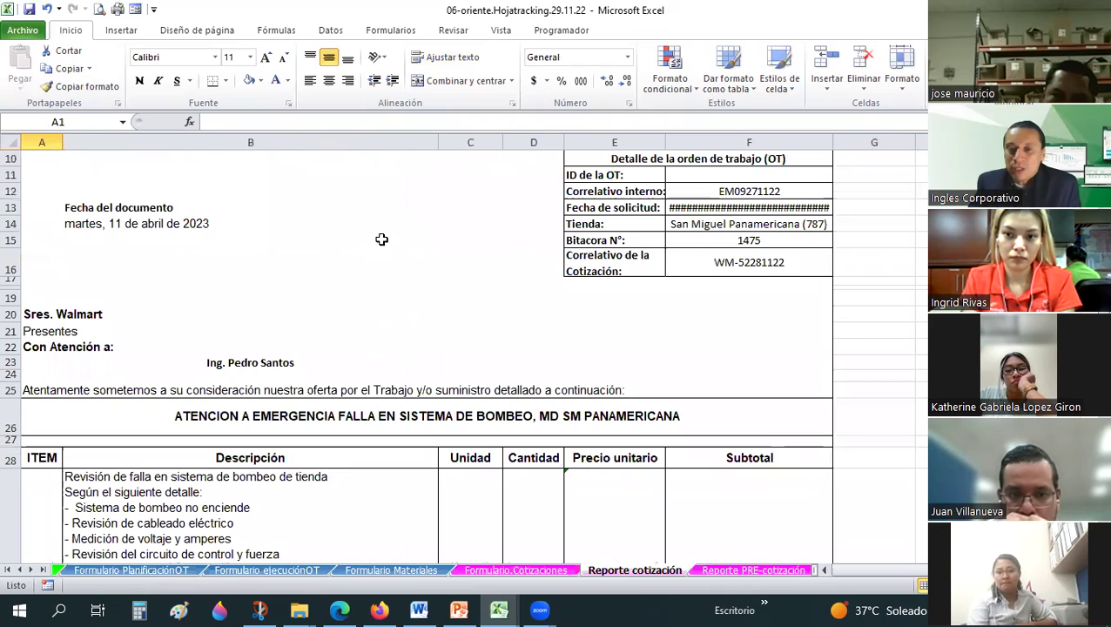
click(819, 208)
drag(833, 142, 865, 148)
click(780, 180)
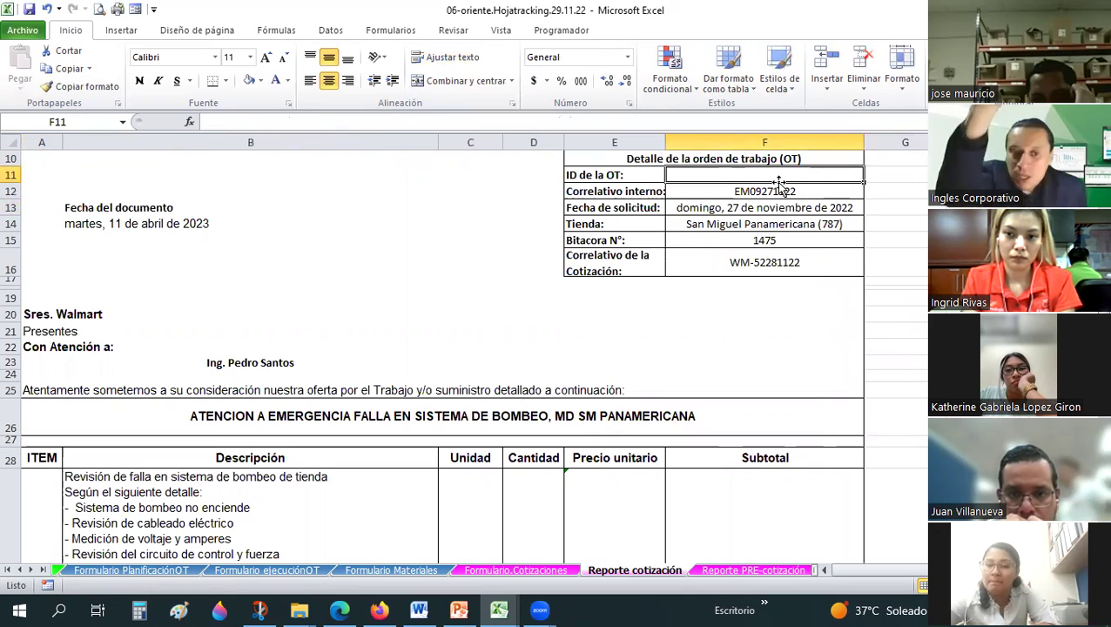
Step: Browse the Reporte PRE-cotización, Formulario.Reportes, ReporteWM and Tracking sheets, then return to the Sesión16 workbook
scroll(778, 180, down, 3)
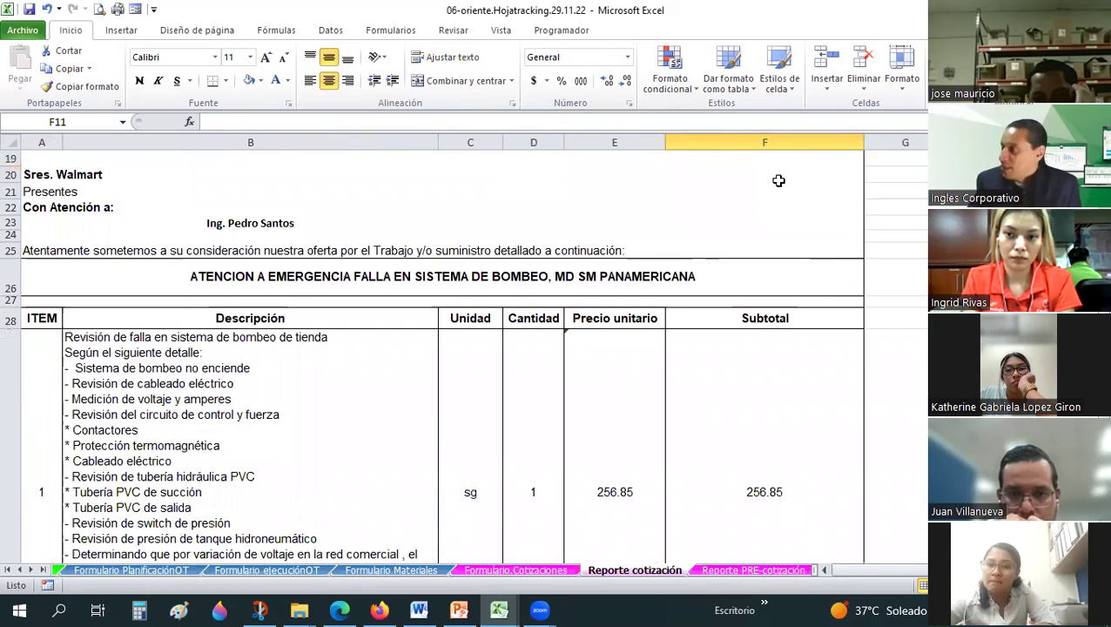
click(781, 570)
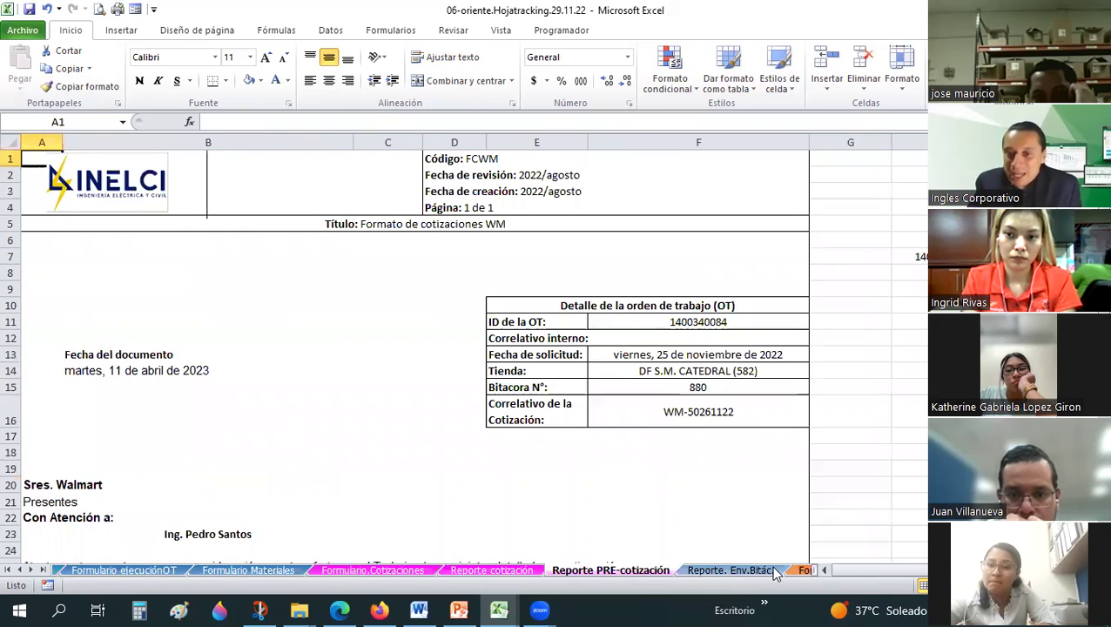
click(797, 571)
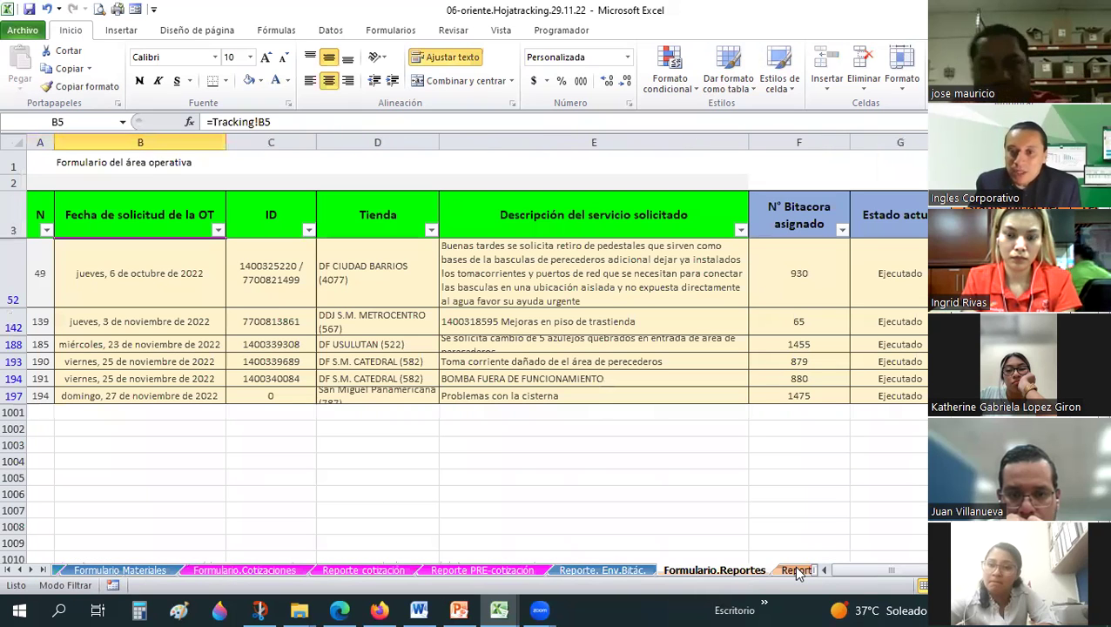
click(795, 570)
click(779, 571)
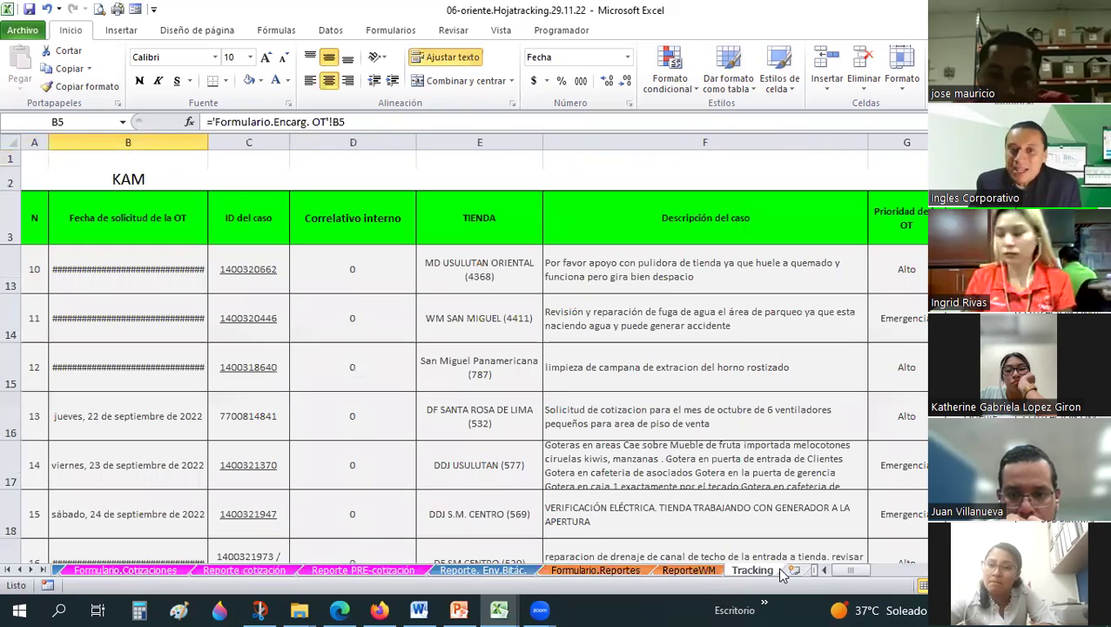
click(392, 609)
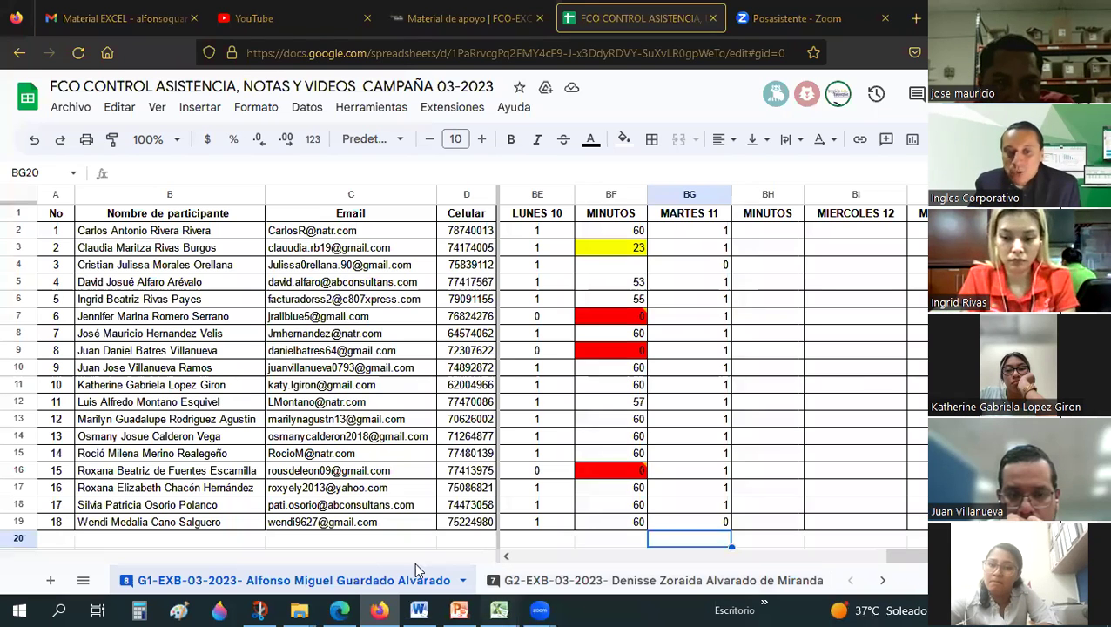
click(497, 610)
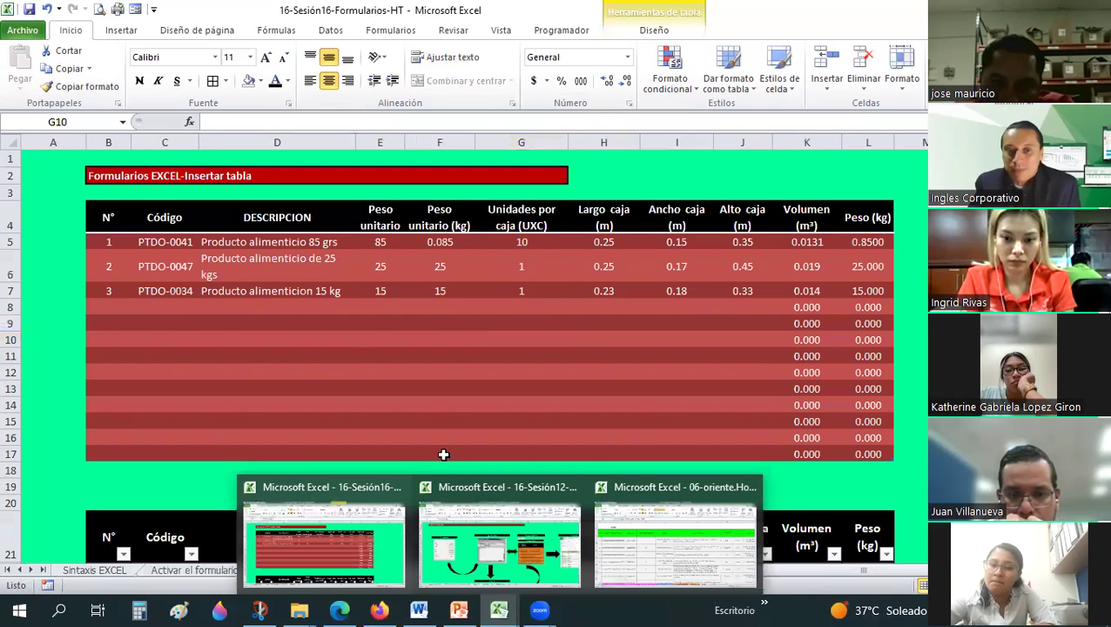
Step: In the Sesión12 workbook, scroll past the Lógica de BD EXCEL diagram, then open FORMULARIO2 and the empty BD sheet
key(ctrl+Tab)
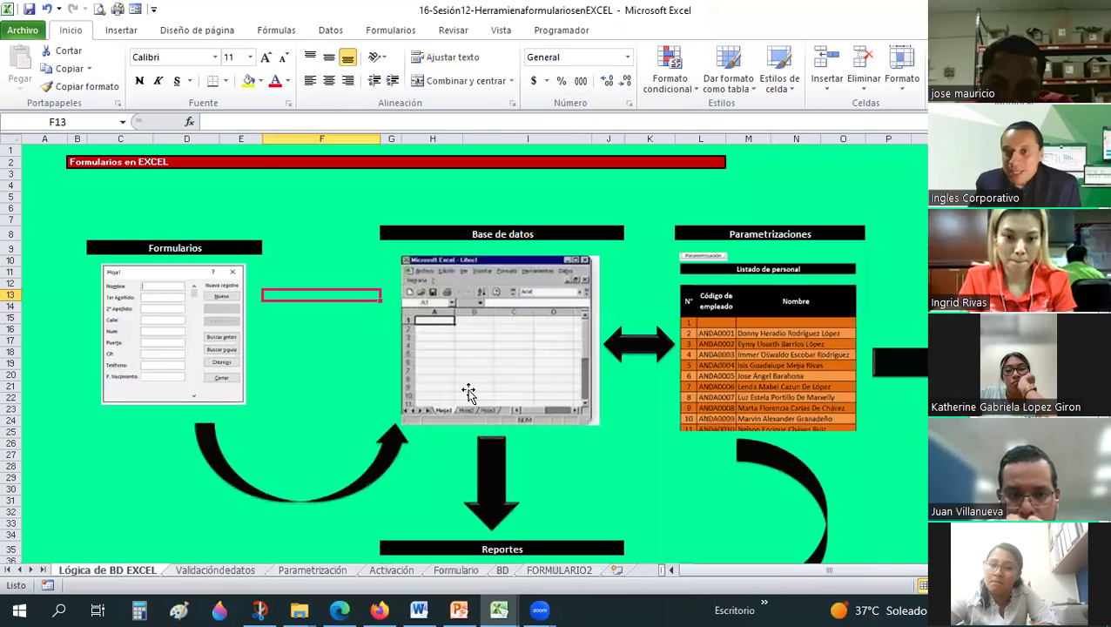
scroll(493, 490, down, 2)
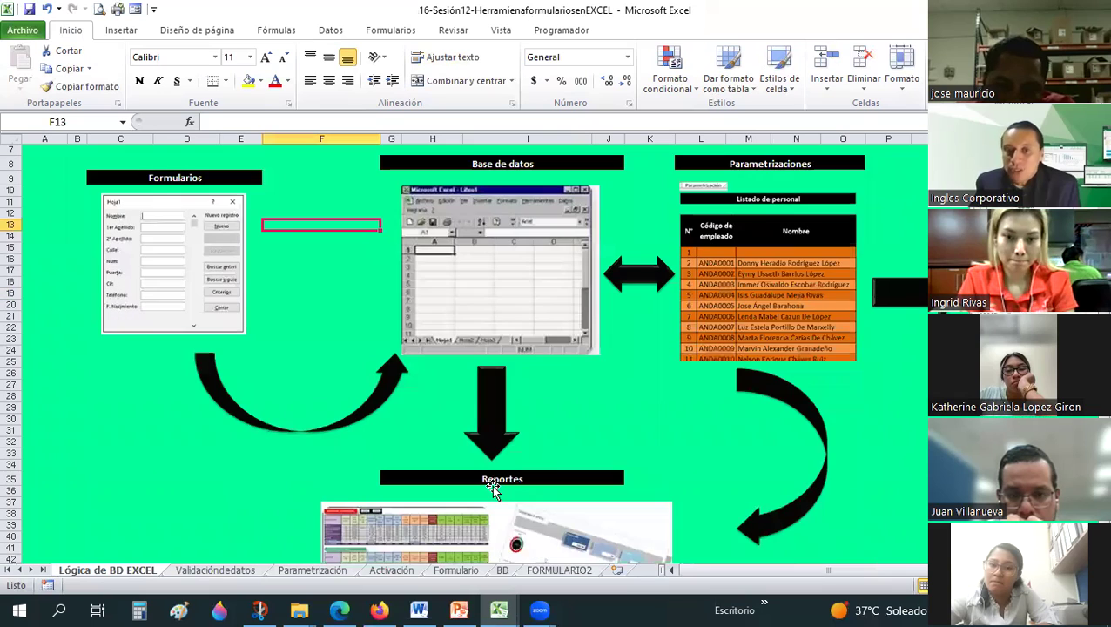
scroll(590, 437, down, 2)
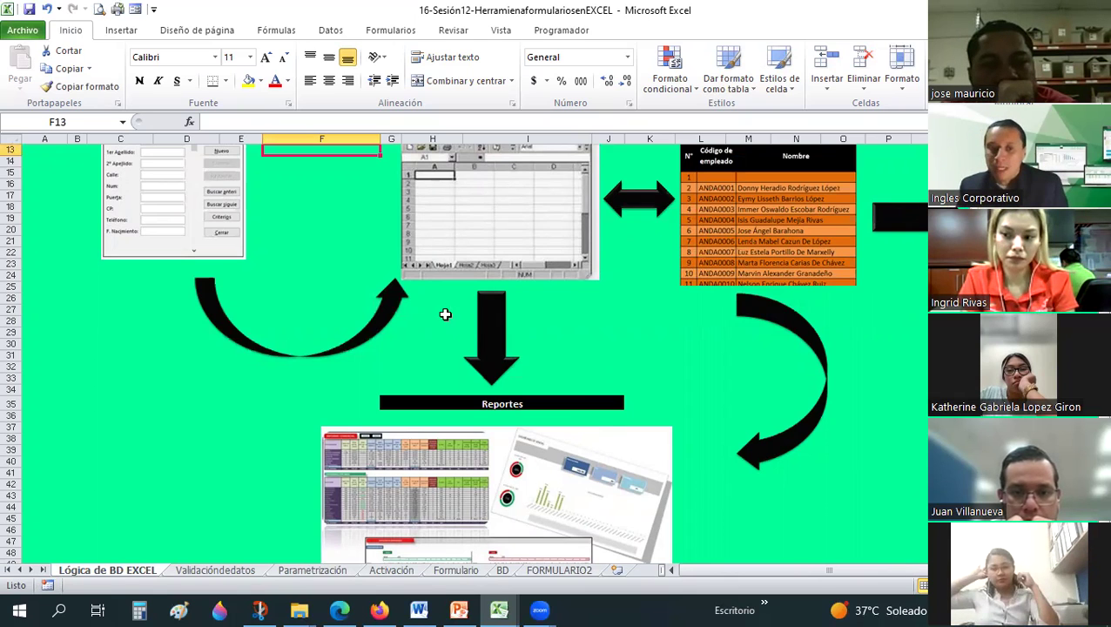
click(559, 570)
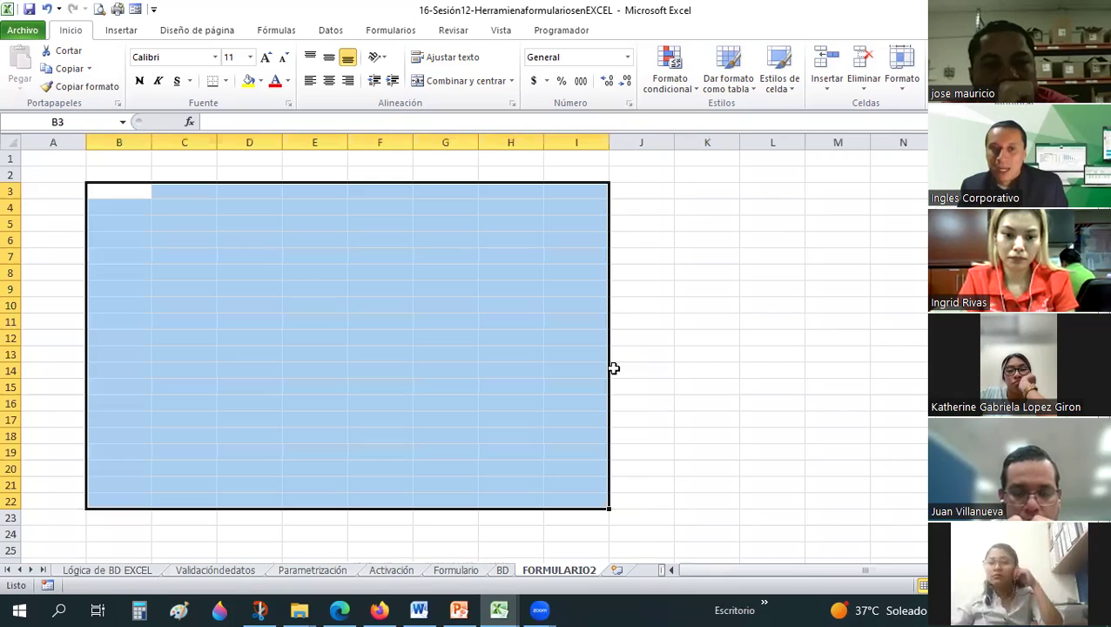
click(503, 571)
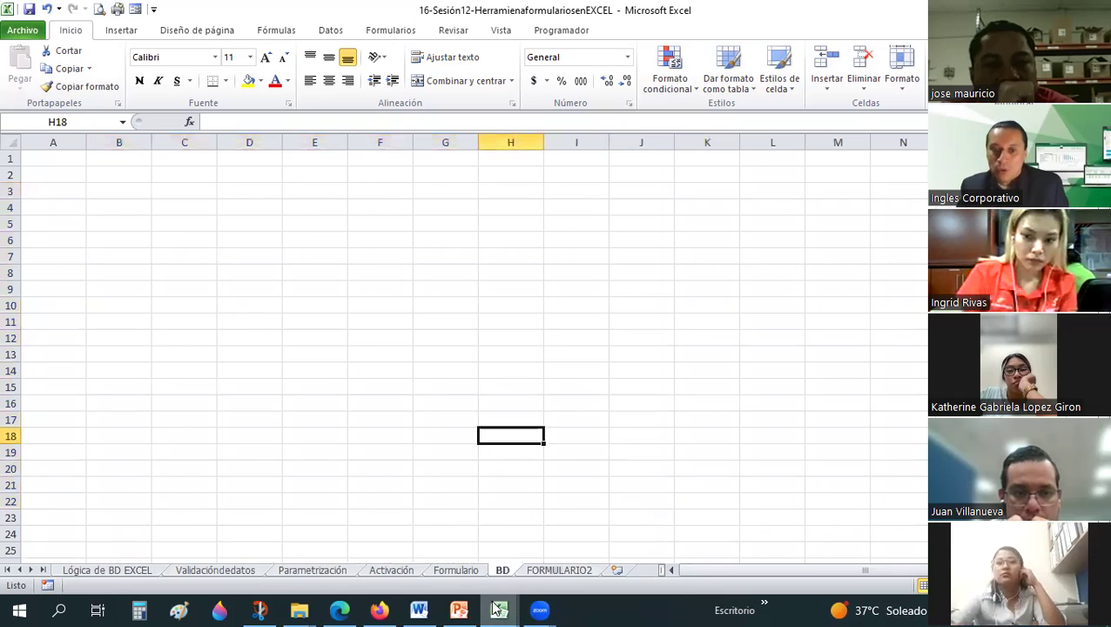
Step: Return to the 16-Sesión16-Formularios-HT workbook and select cell G12 in the product table
mouse_move(499, 610)
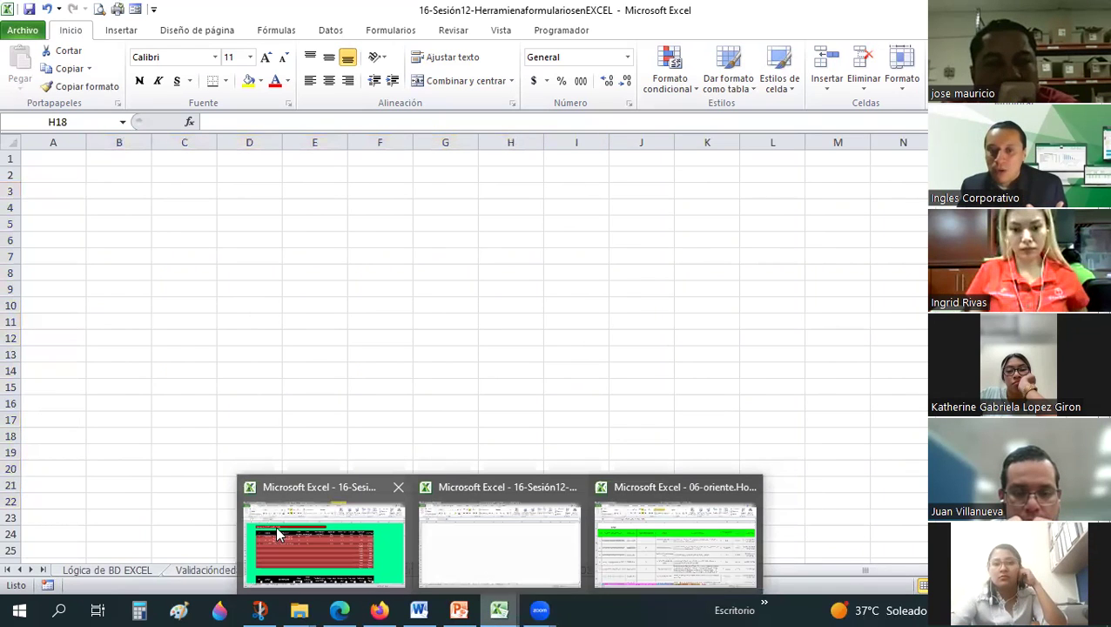
click(324, 544)
click(521, 368)
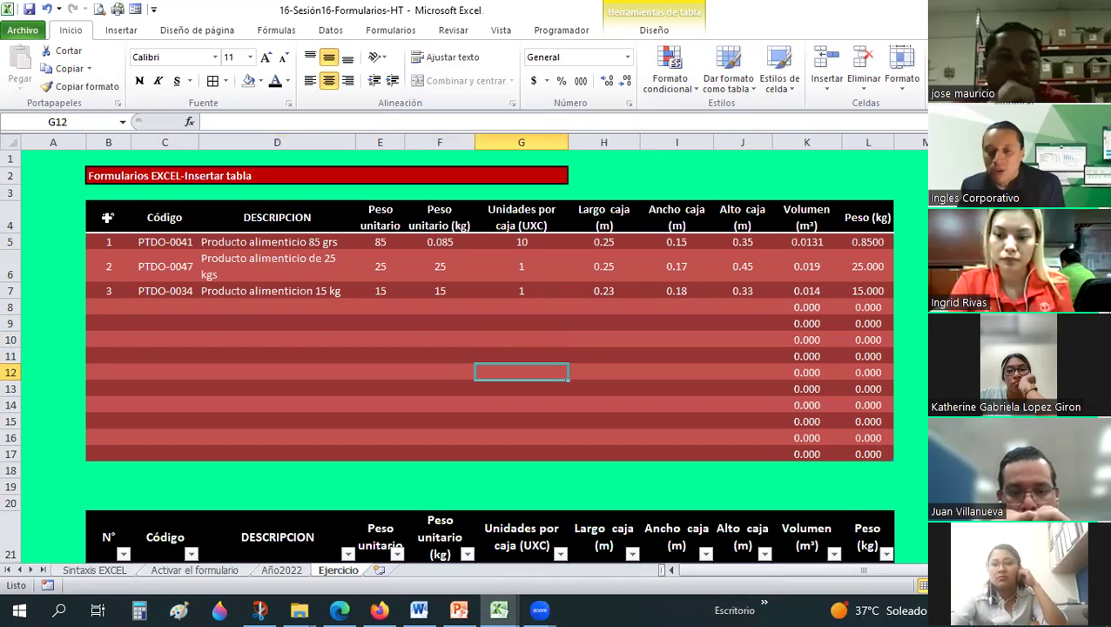
Step: Highlight the product table's extent by selecting B4:L17, then rows B5:L11
click(107, 217)
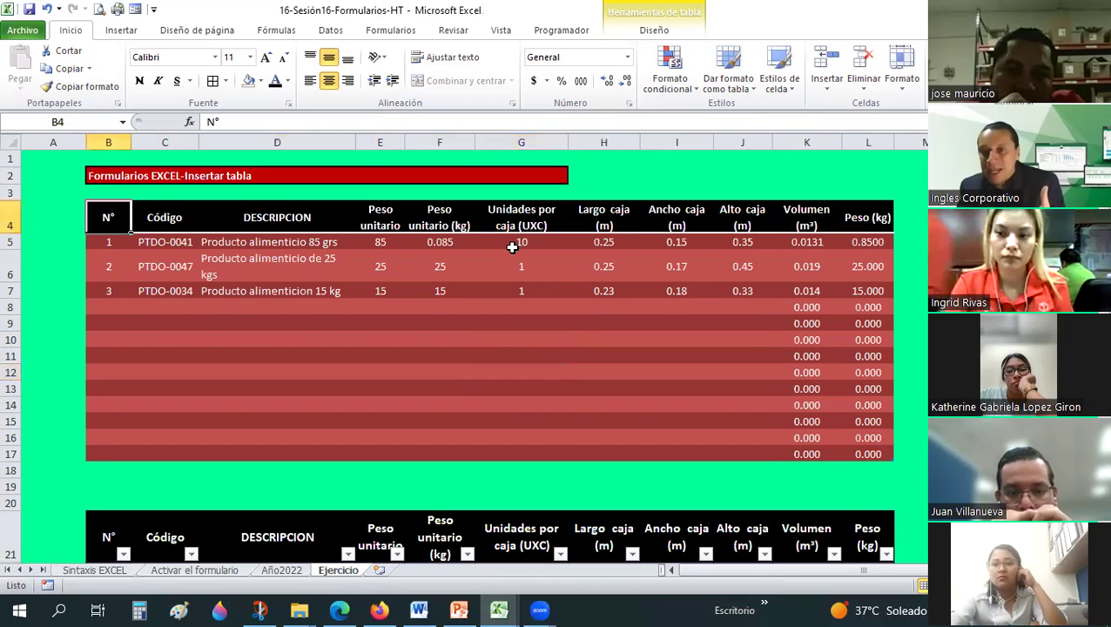
shift+click(871, 449)
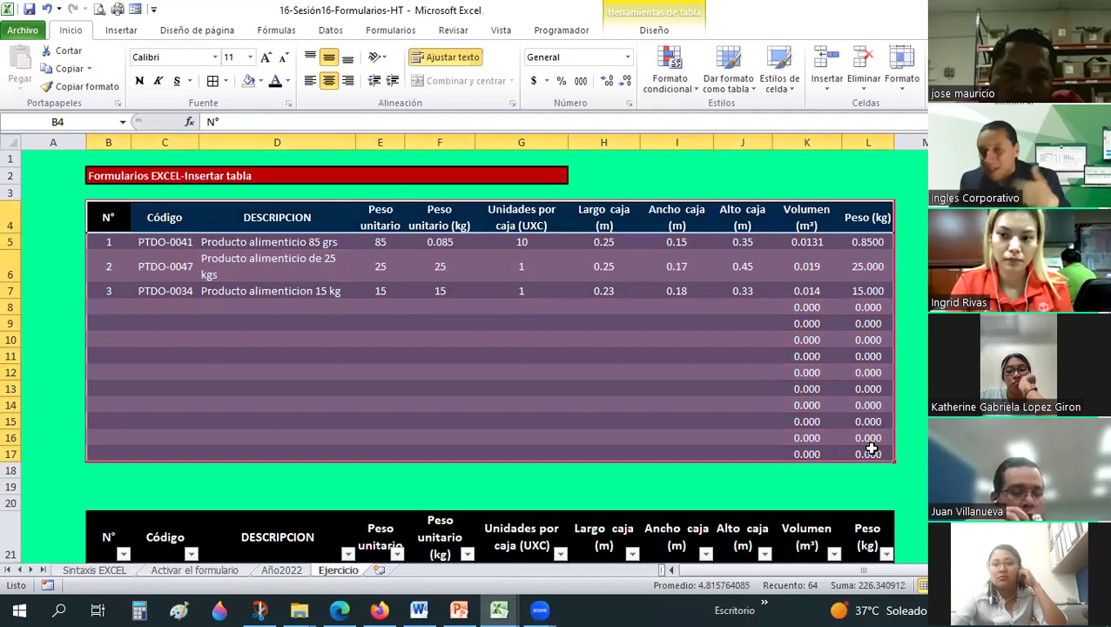
click(640, 394)
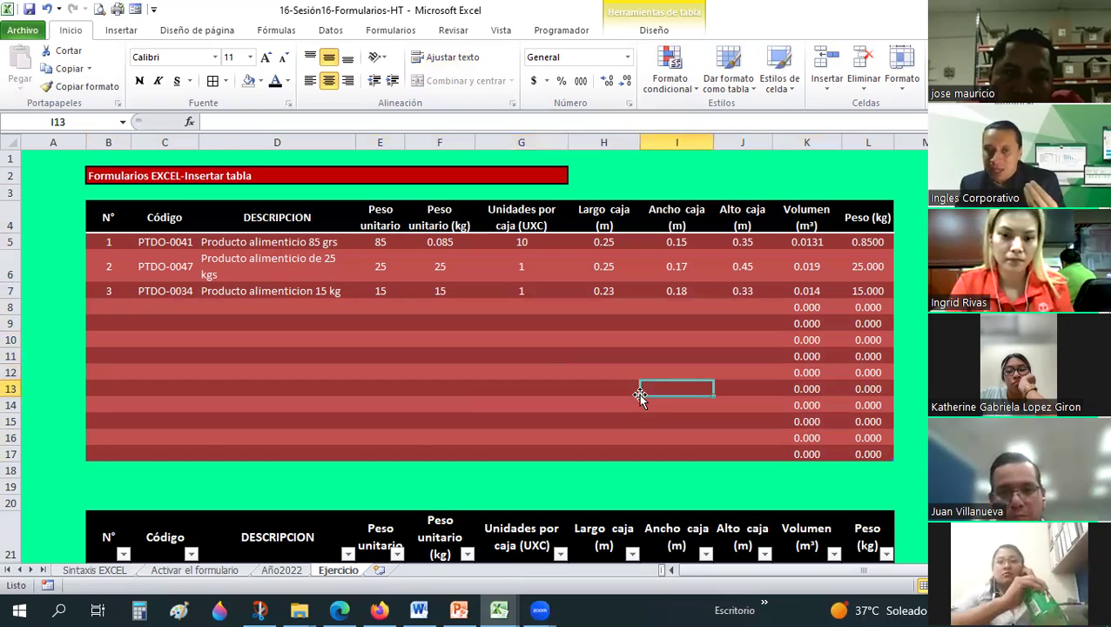
drag(665, 372, 858, 356)
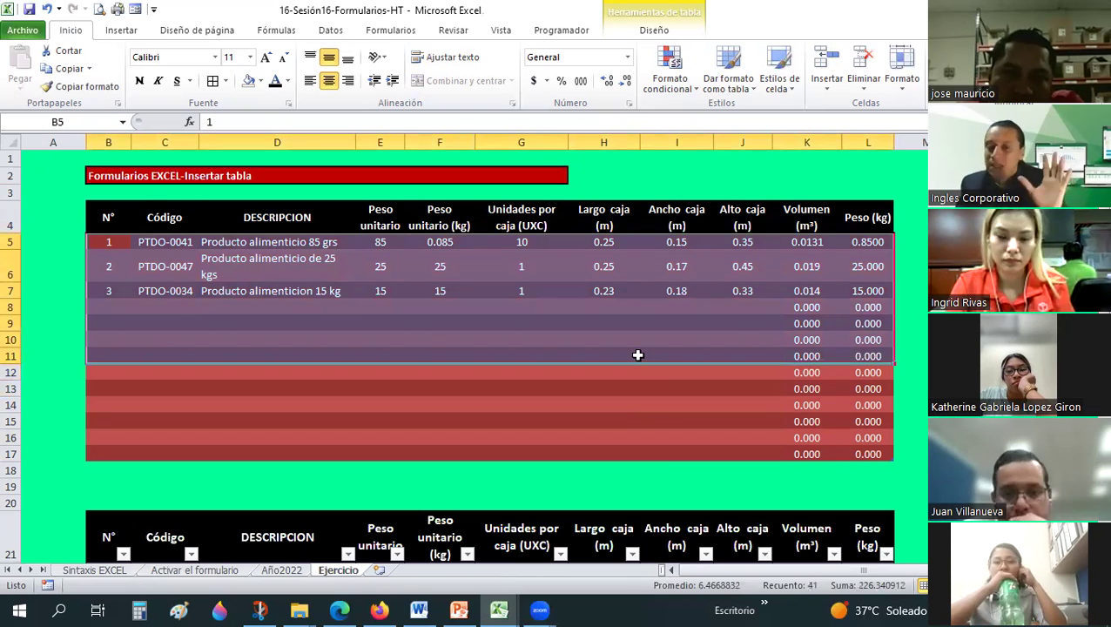
click(620, 351)
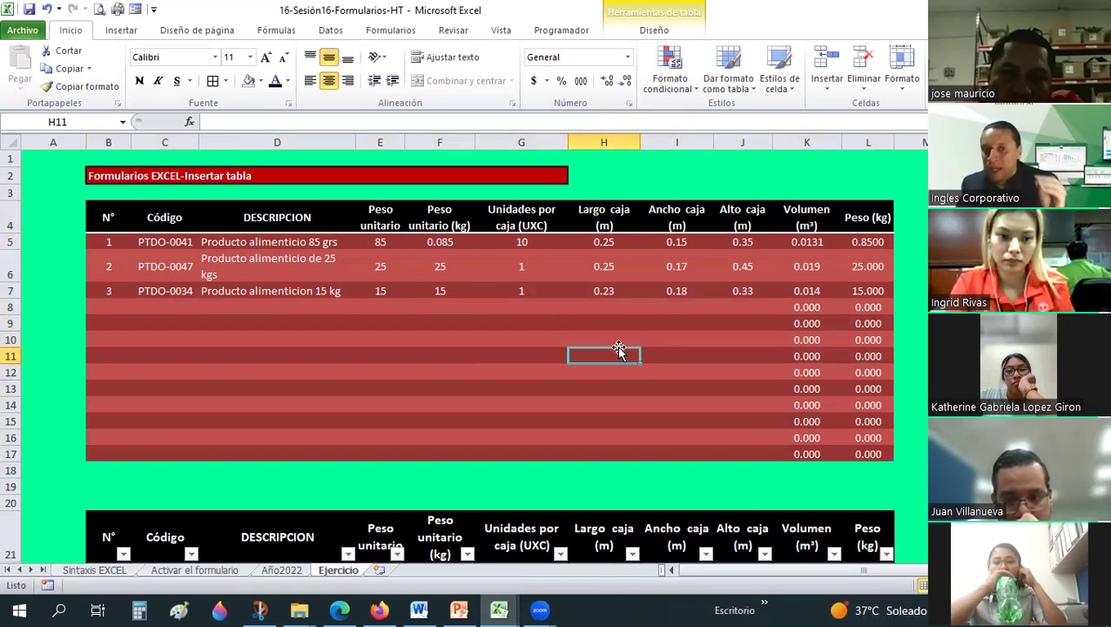